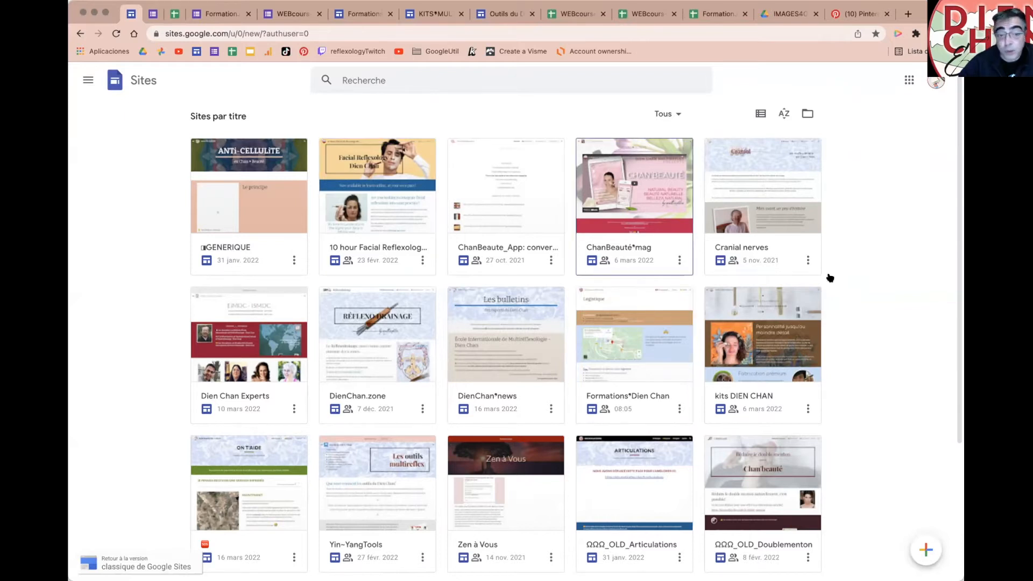
Step: Open the ON T'AIDE site card for editing
scroll(316, 376, down, 2)
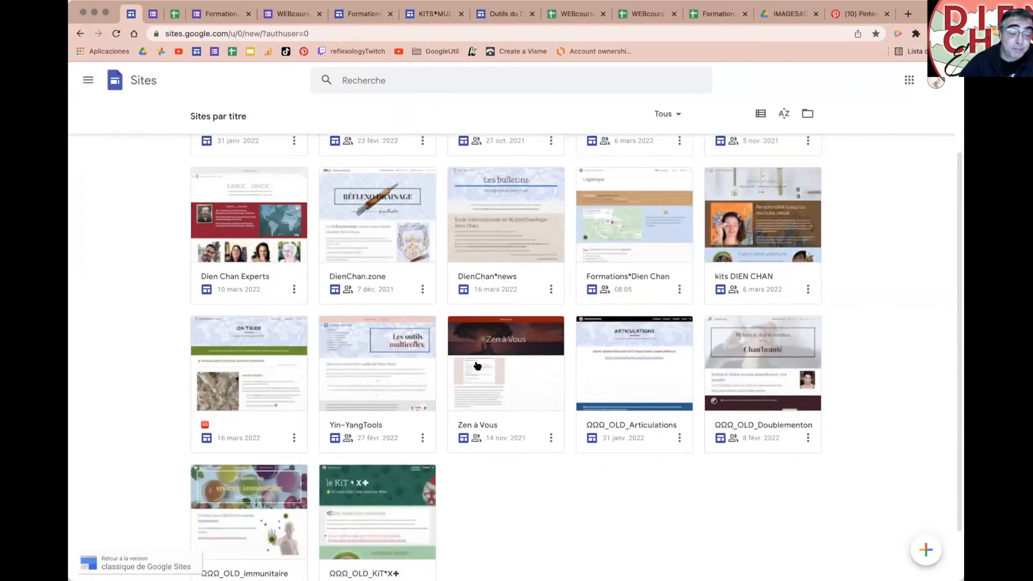
scroll(476, 368, up, 2)
scroll(488, 370, down, 1)
click(270, 406)
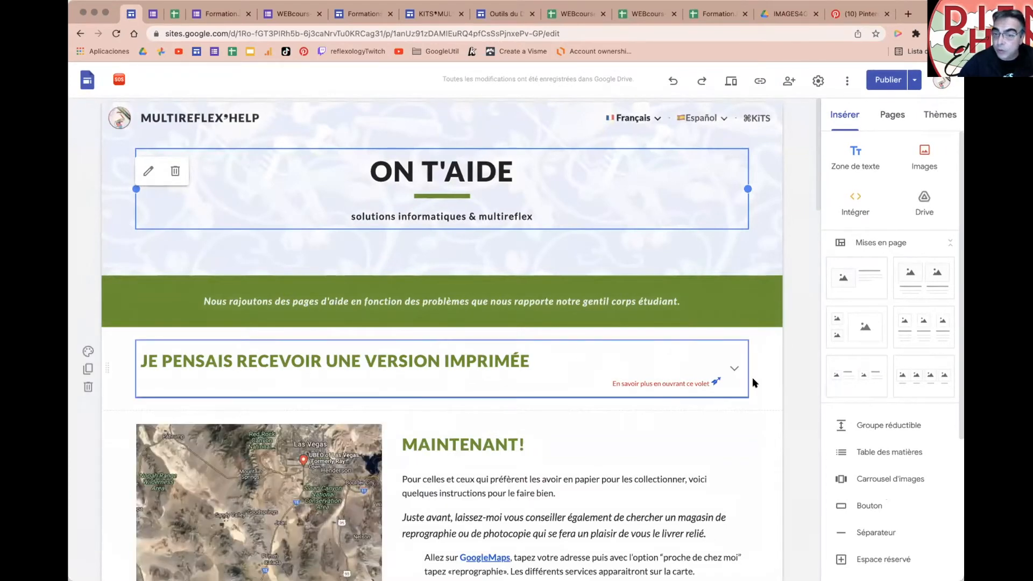
Step: Open the MiniCours~web page under Français and scroll to 1| LE VOCABULAIRE
click(885, 117)
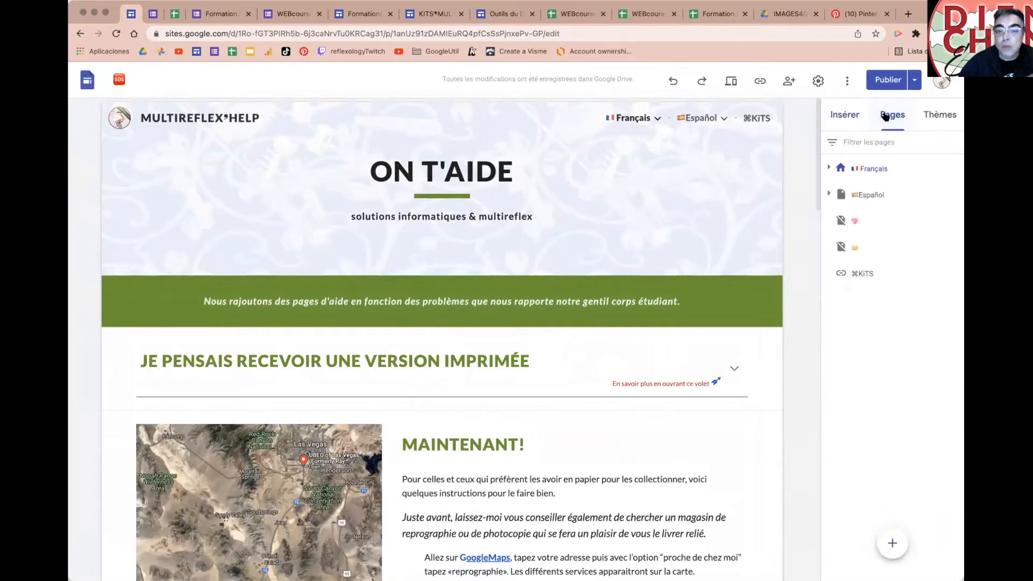
click(829, 168)
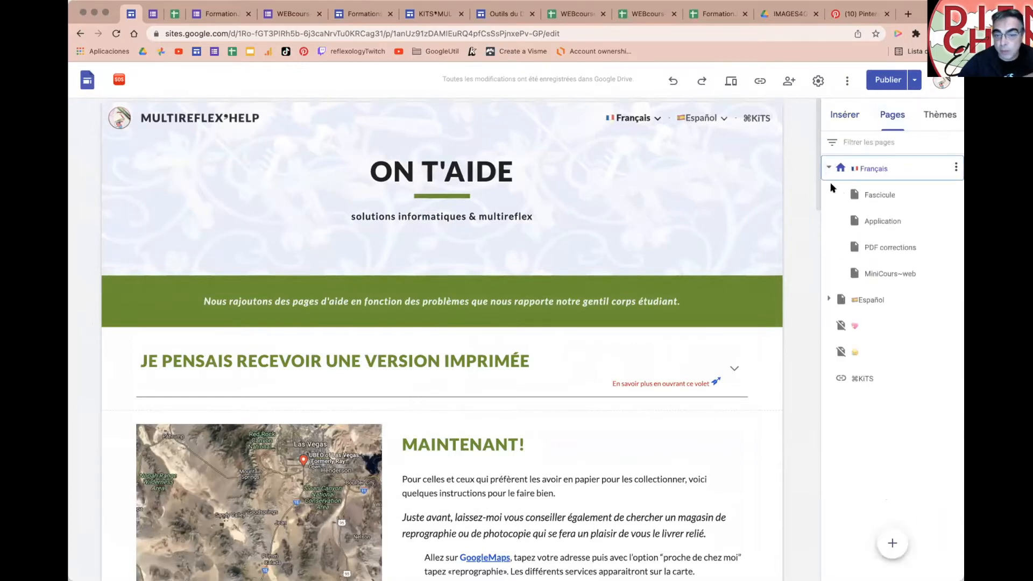
click(880, 270)
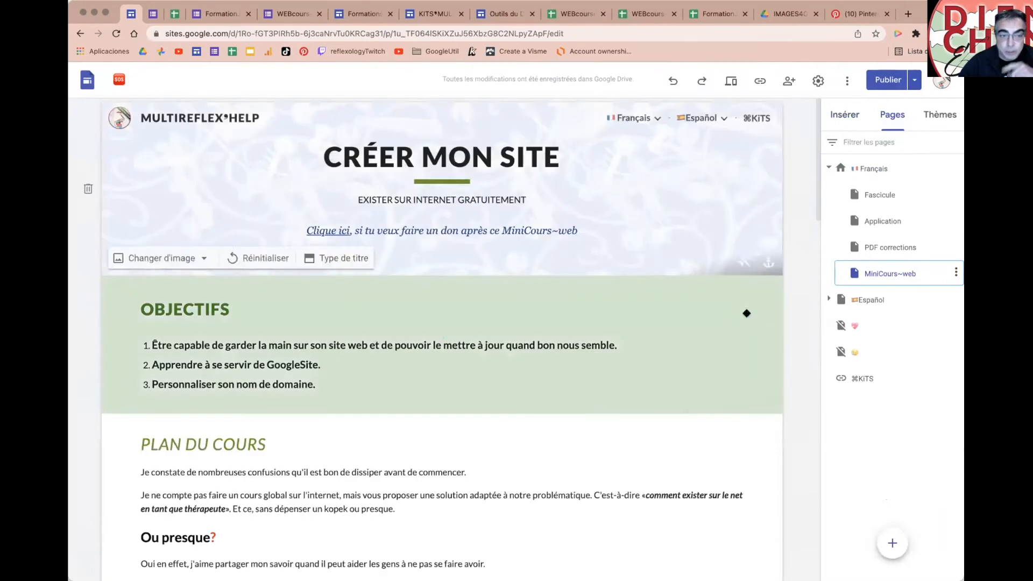
scroll(796, 323, down, 2)
scroll(797, 337, down, 5)
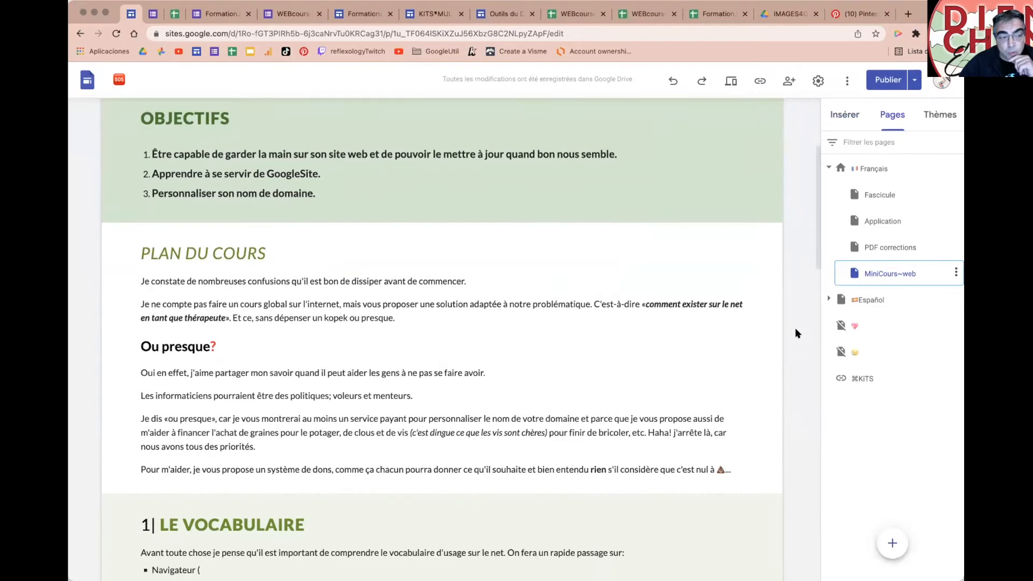
scroll(797, 333, down, 9)
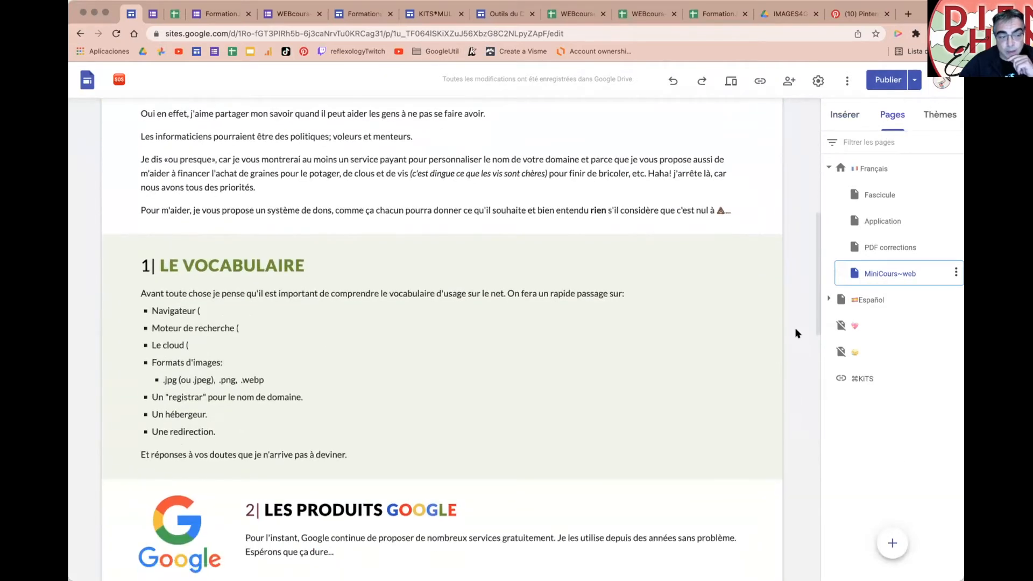
scroll(796, 333, up, 1)
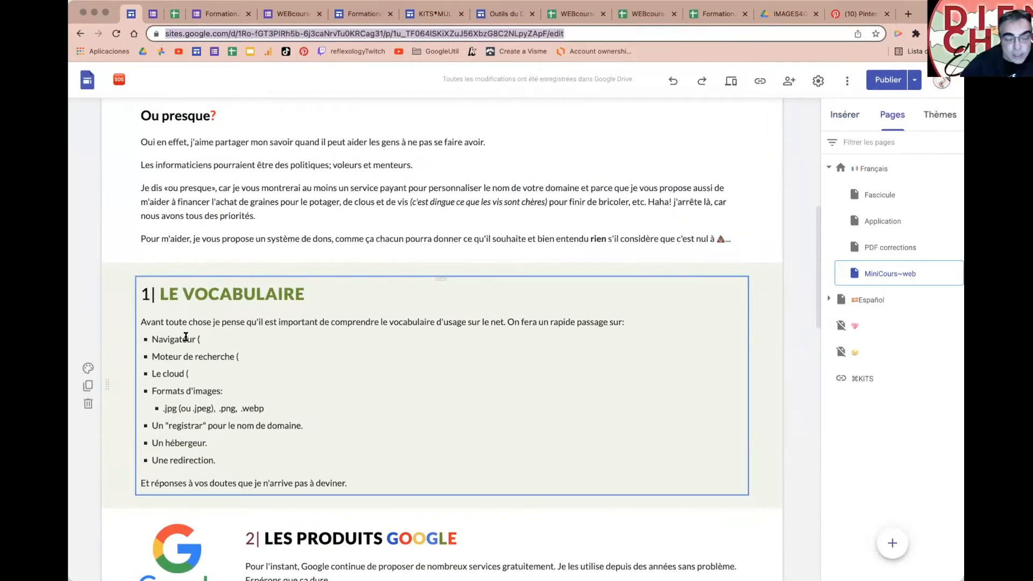
Step: Extend the first bullet to read 'Navigateur (Safari sur Apple / Firefox / GoogleChrome'
double_click(165, 337)
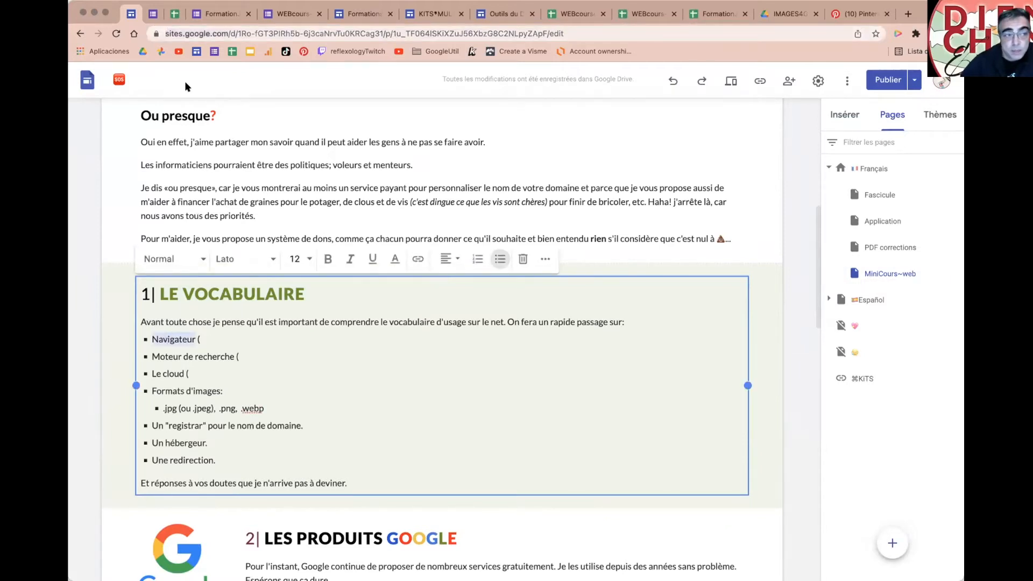
click(227, 335)
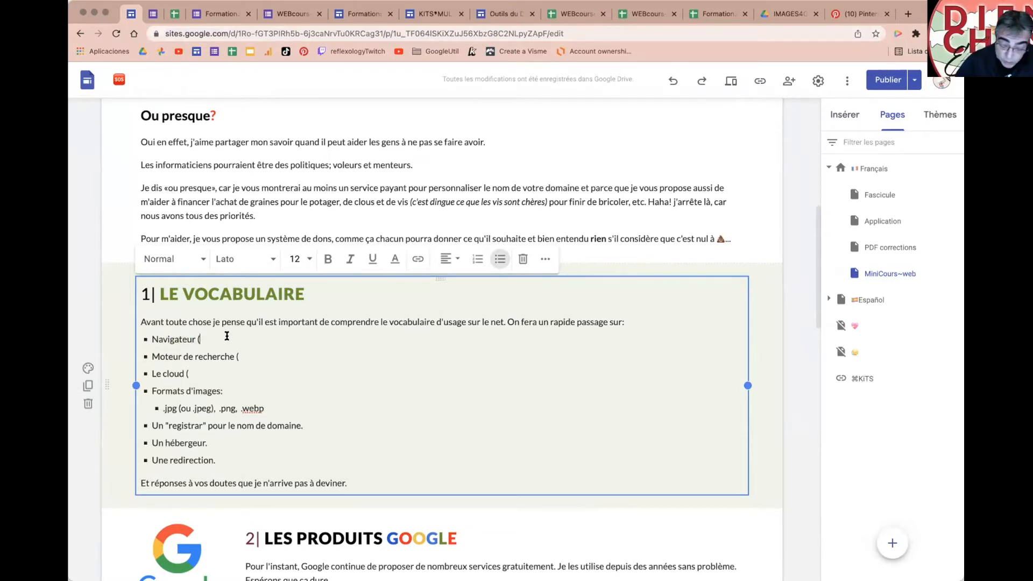
text(Sa)
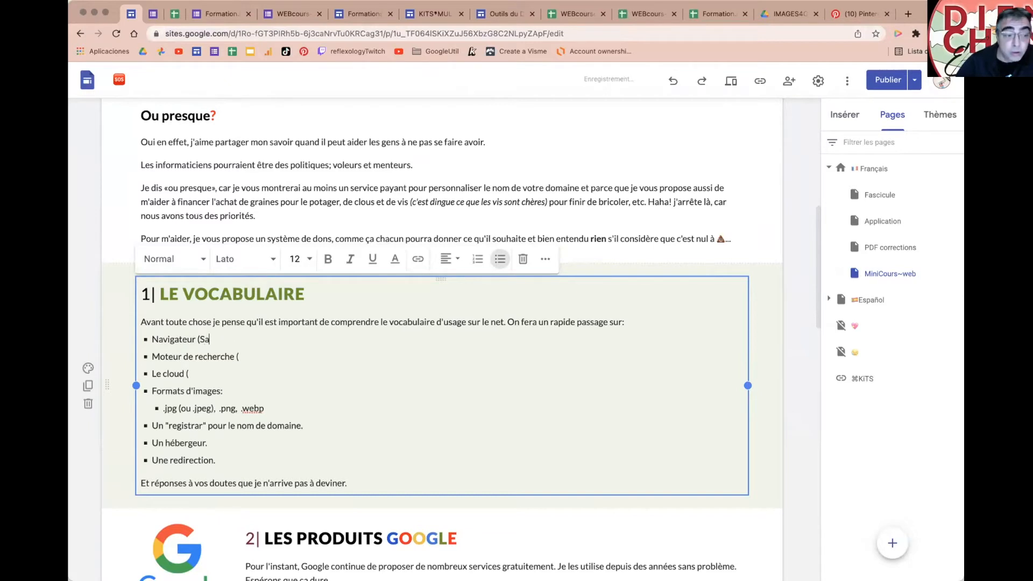
text(fari)
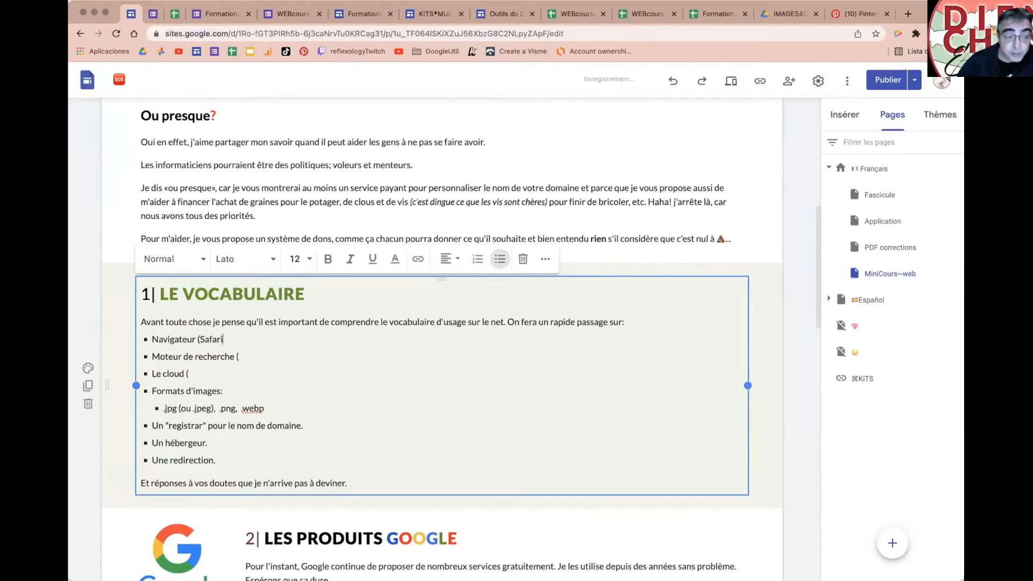
text( sur Ma)
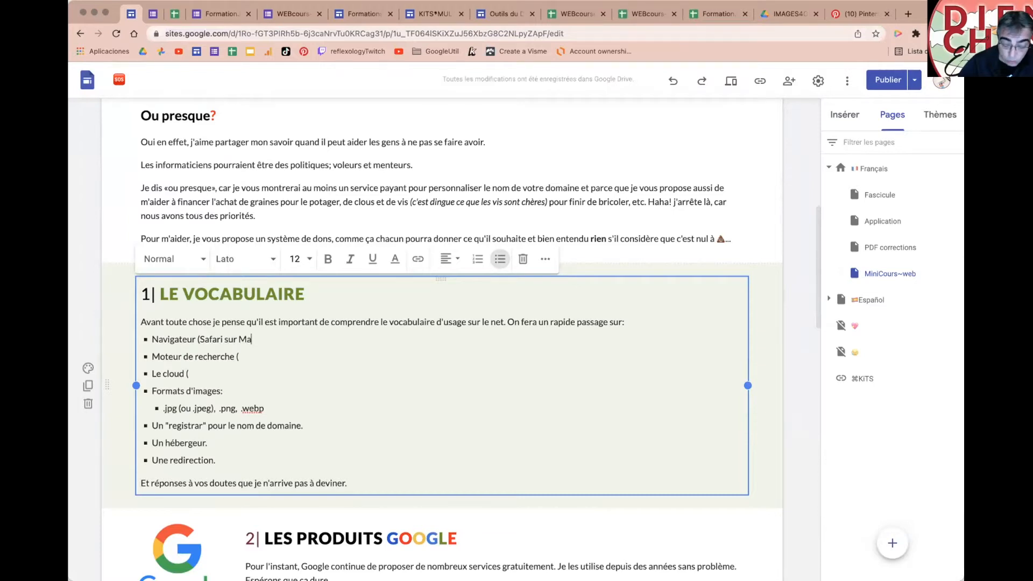
key(BackSpace)
key(BackSpace)
text(Apple)
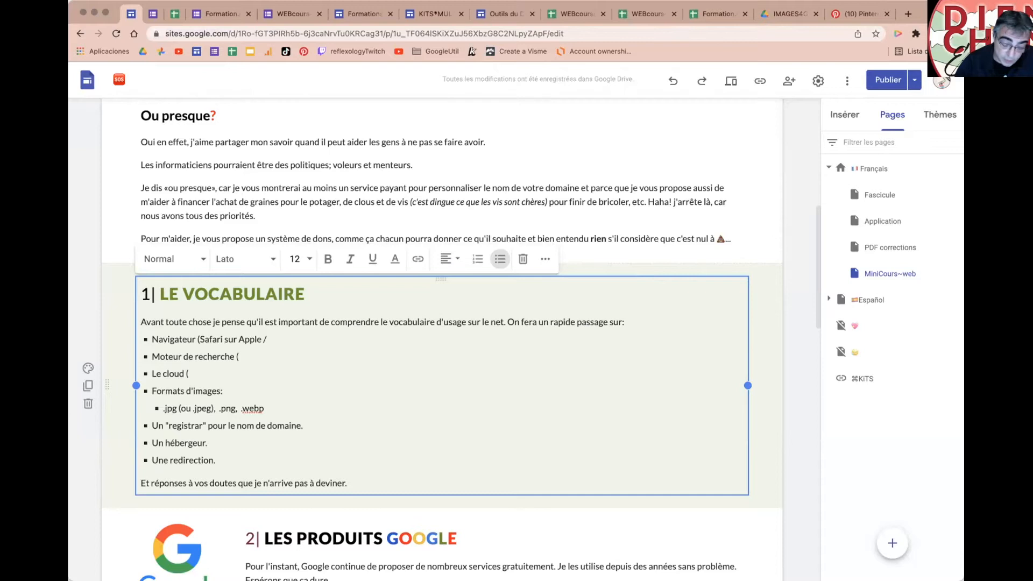
text( / Firefox)
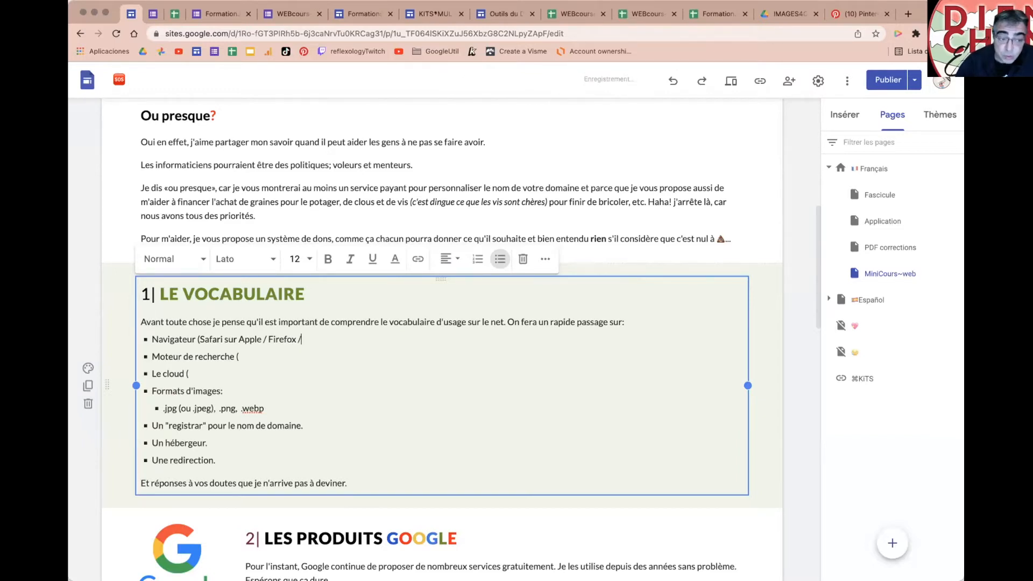
text(/ Chrome)
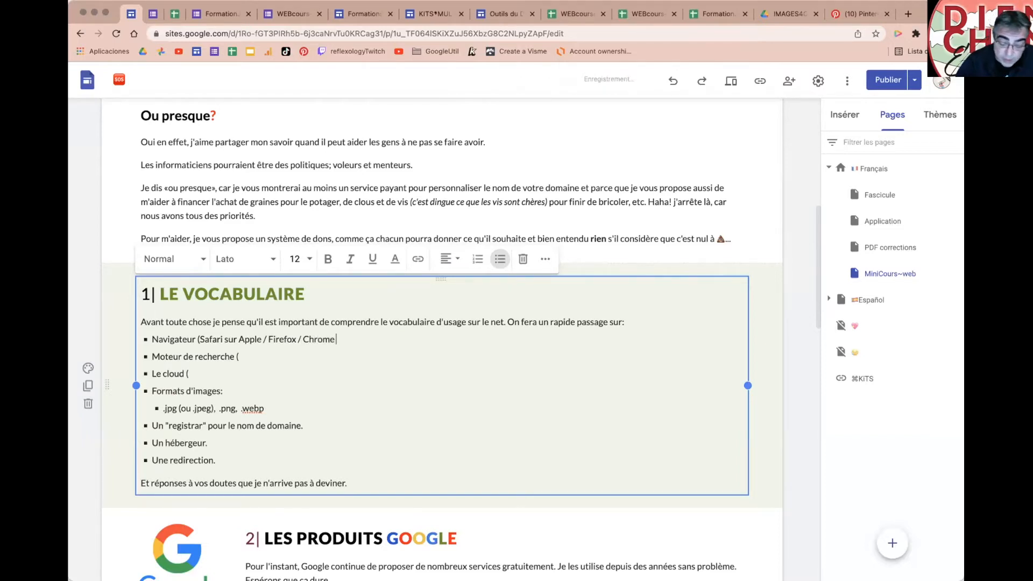
text( ()
key(BackSpace)
key(BackSpace)
key(BackSpace)
key(BackSpace)
text(Goo)
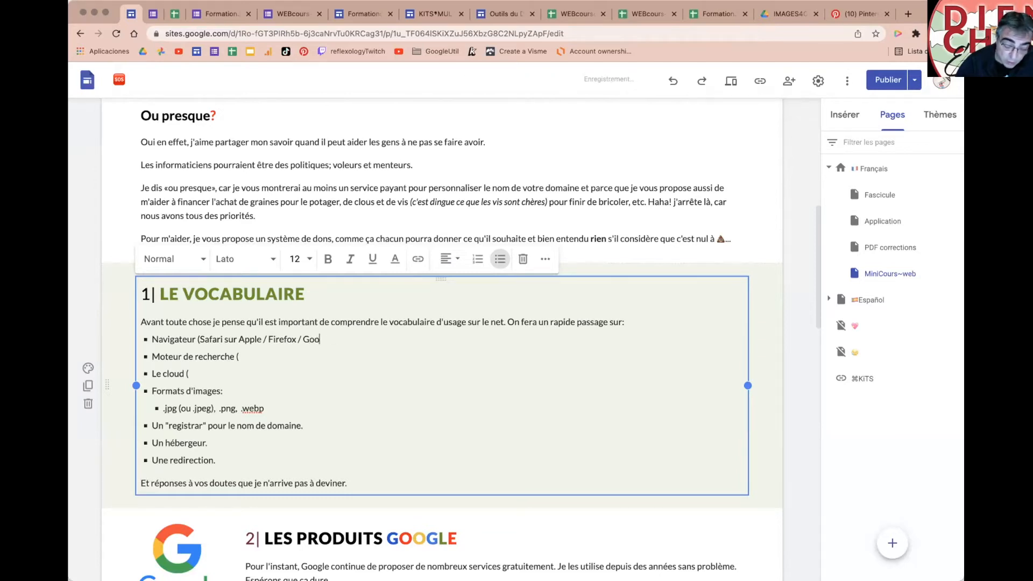
text(gleChrome)
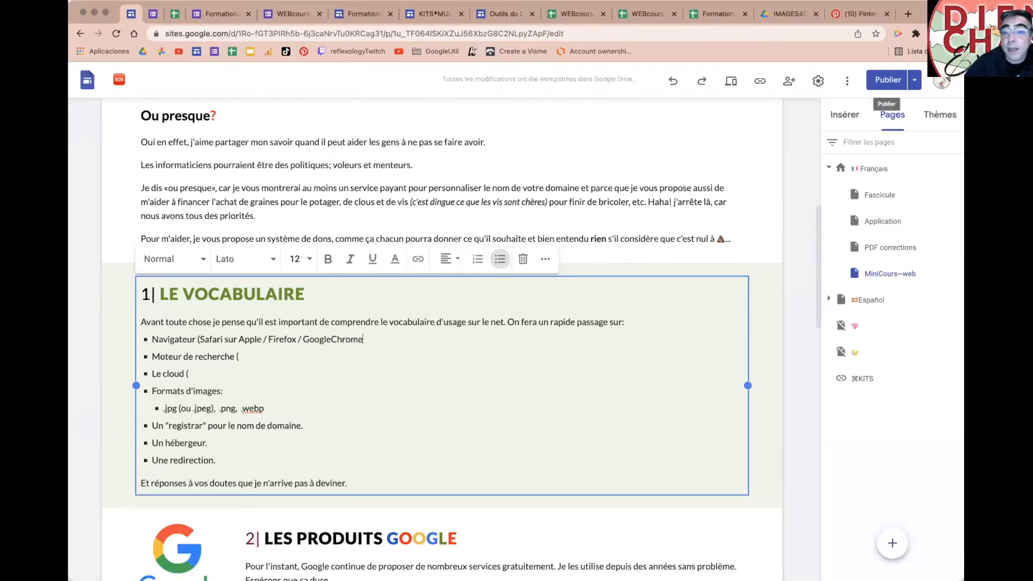
click(935, 33)
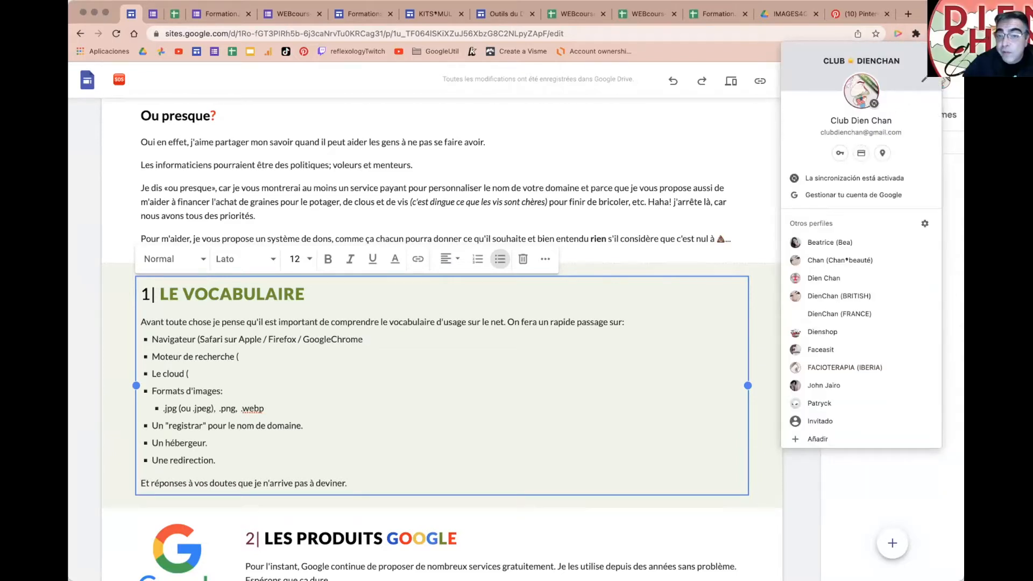
click(934, 34)
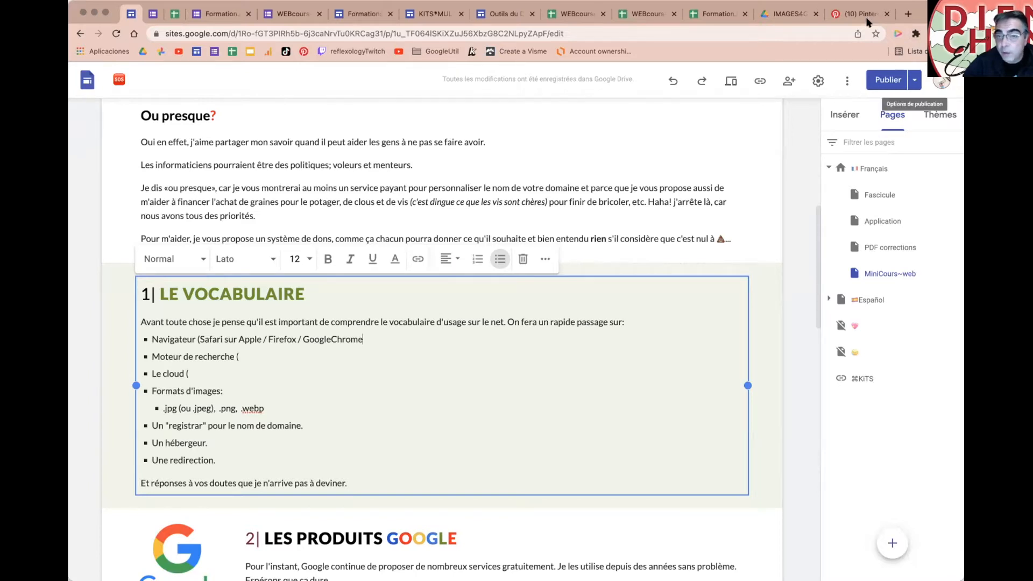
click(941, 80)
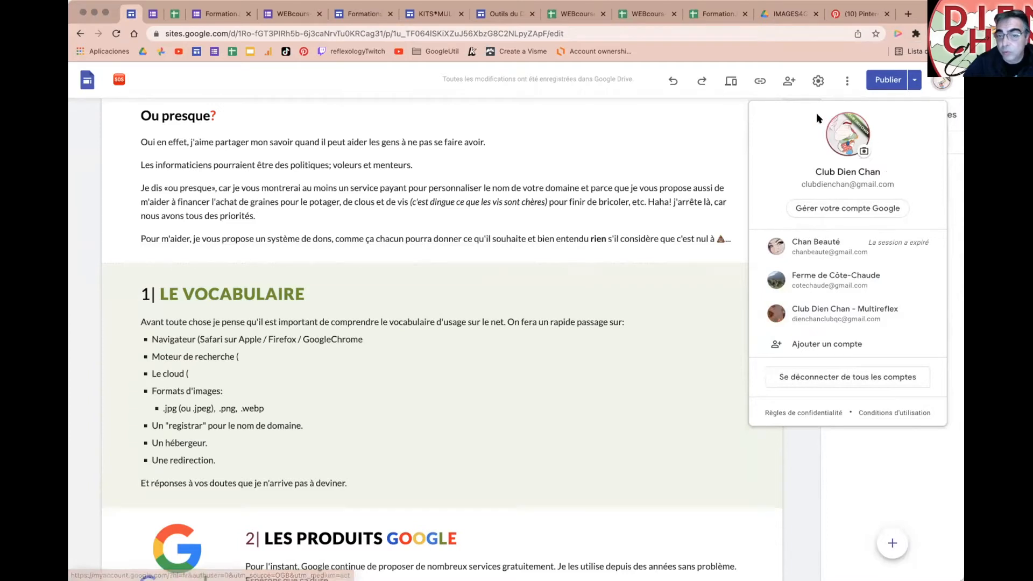
click(938, 82)
click(297, 339)
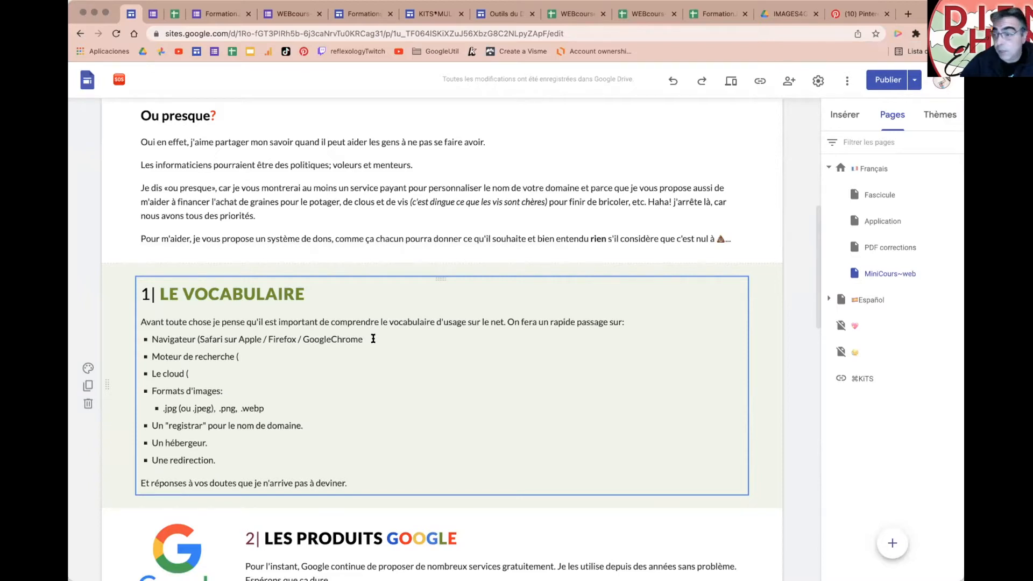
Step: Make 'Navigateur' bold in the vocabulary list, then open a new Chrome tab
double_click(173, 338)
key(super+b)
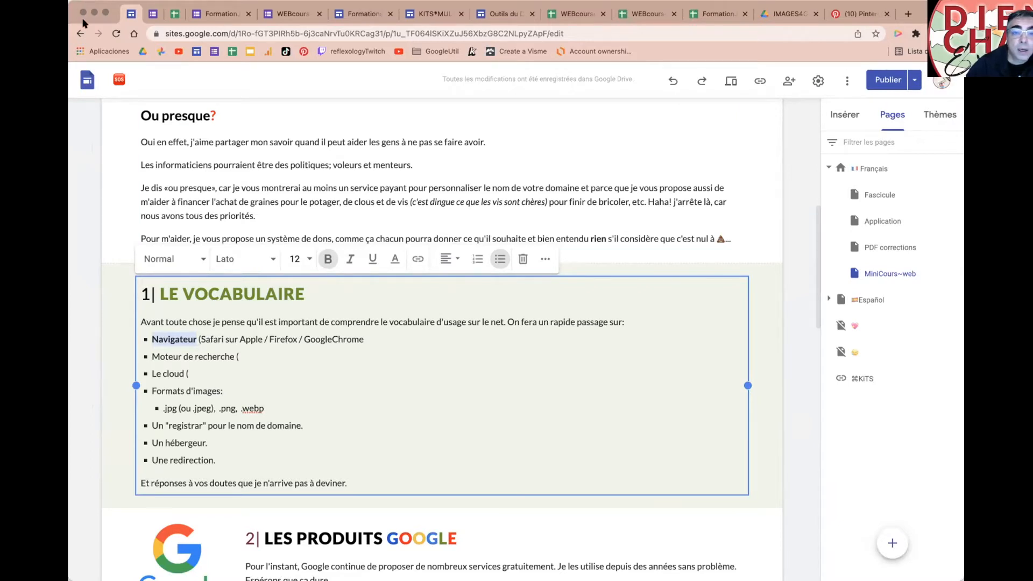
click(908, 14)
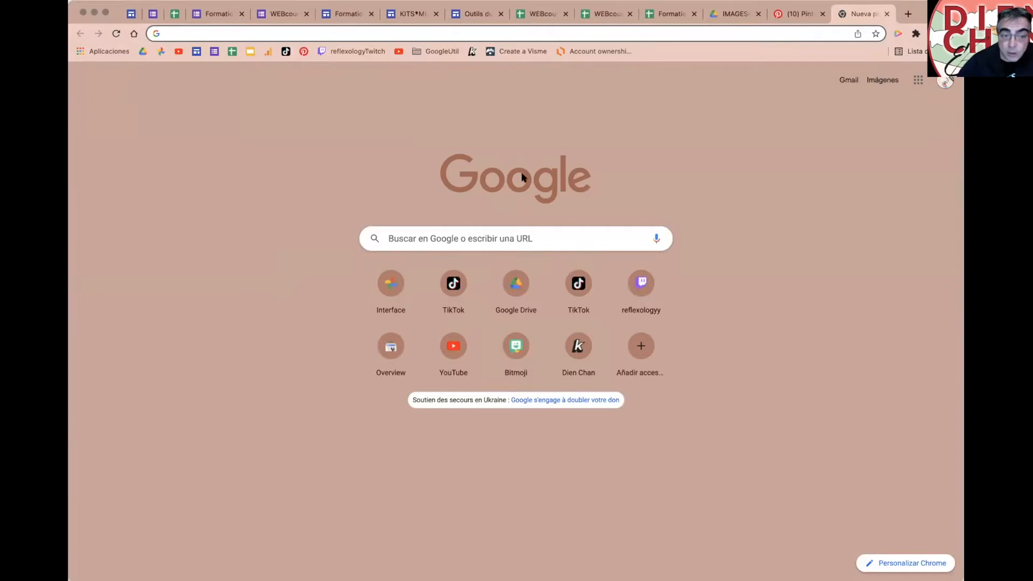
Step: Search Google for 'des outils de dien chan' and glance over the results
click(438, 228)
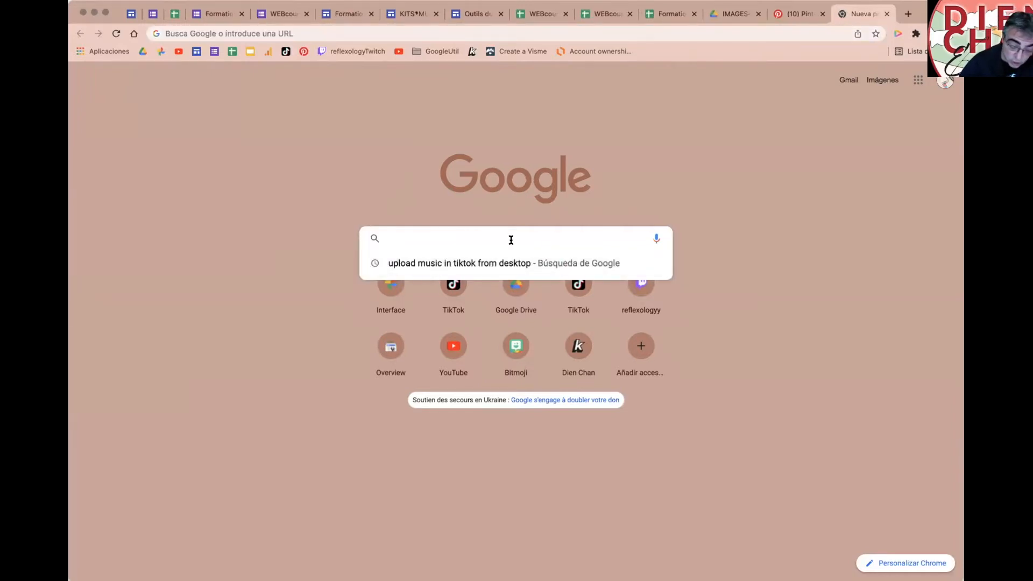
text(d)
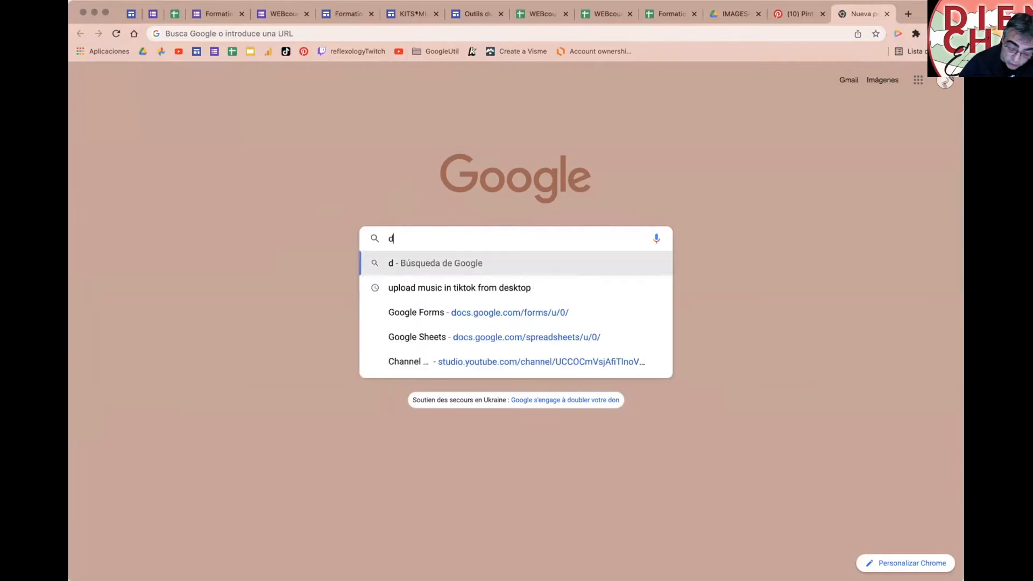
text(es outils de dien chan)
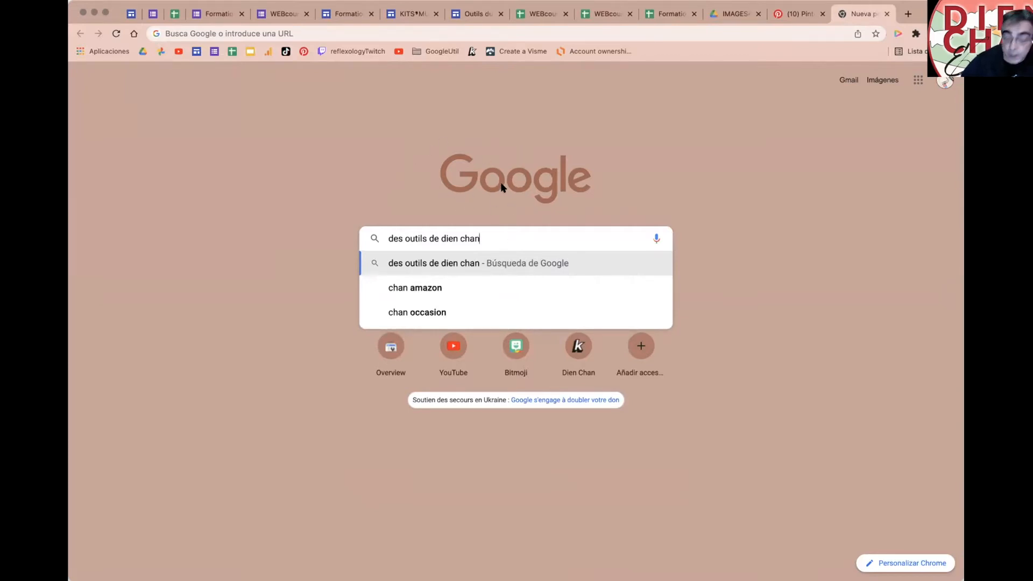
key(Return)
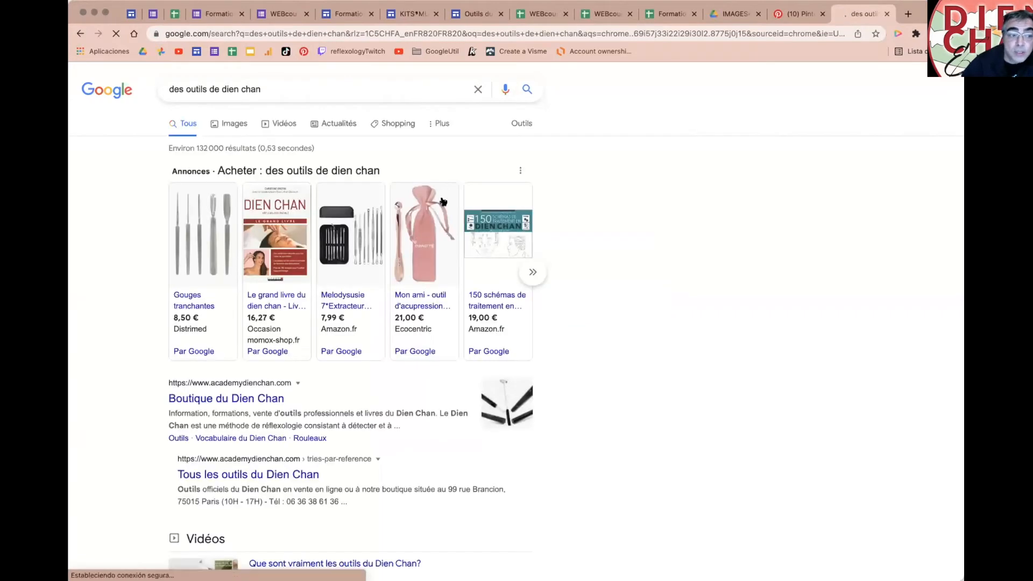
scroll(484, 287, down, 10)
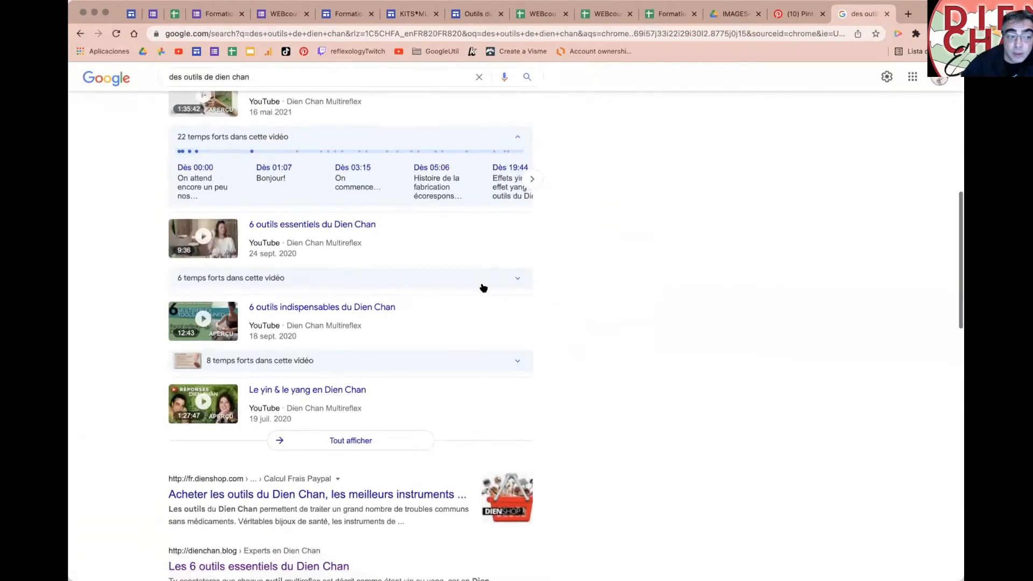
scroll(484, 288, up, 10)
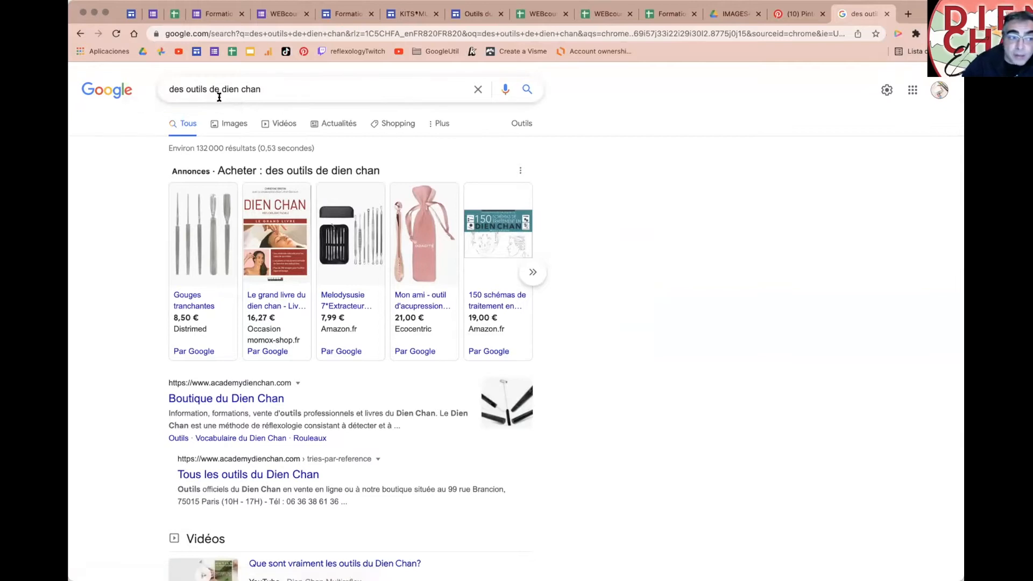
click(248, 32)
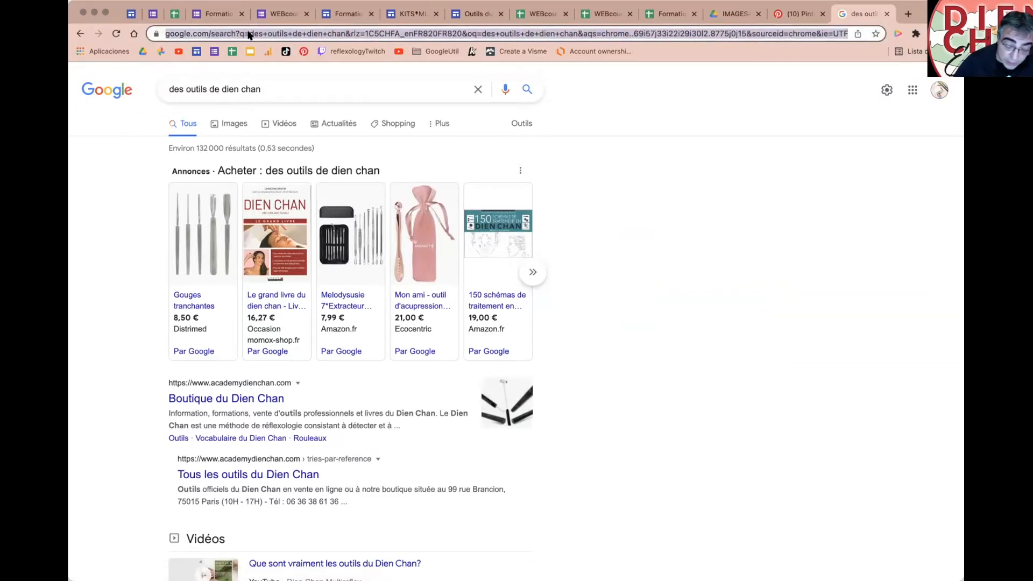
text(kit)
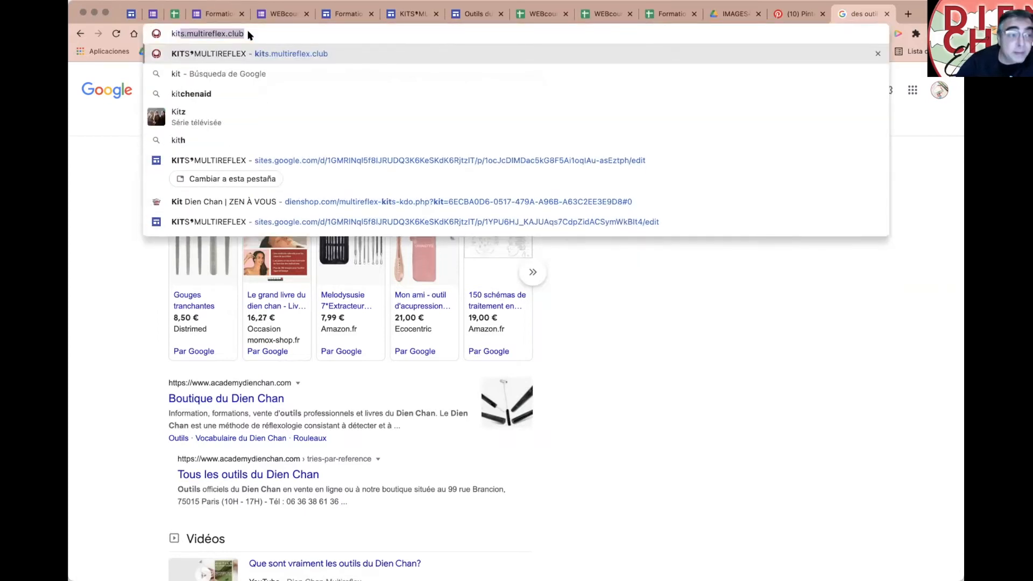
text(s.multire)
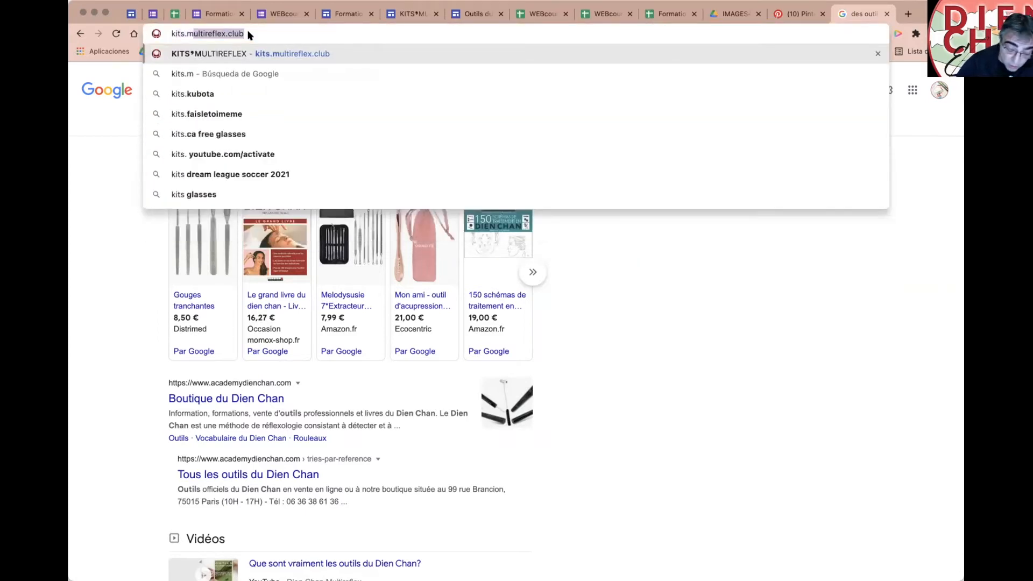
key(BackSpace)
key(BackSpace)
key(BackSpace)
key(BackSpace)
key(BackSpace)
key(BackSpace)
key(BackSpace)
key(BackSpace)
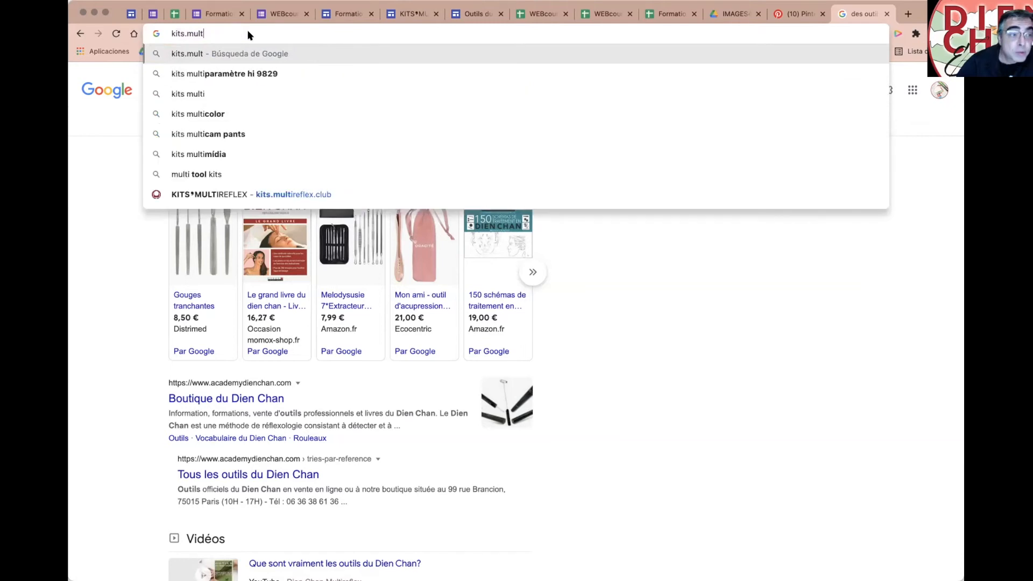
text(.)
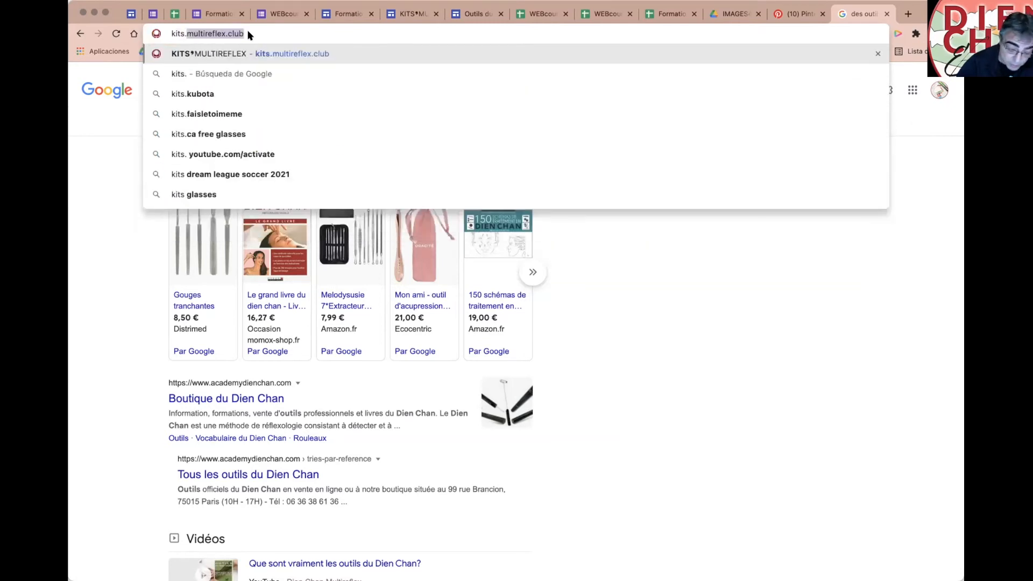
text(dienchan.pro)
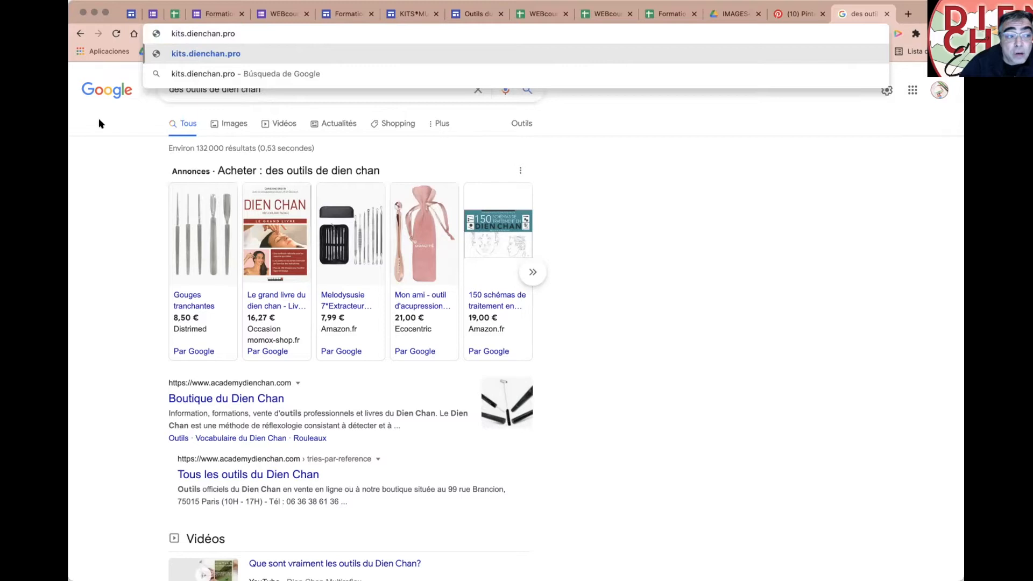
key(Return)
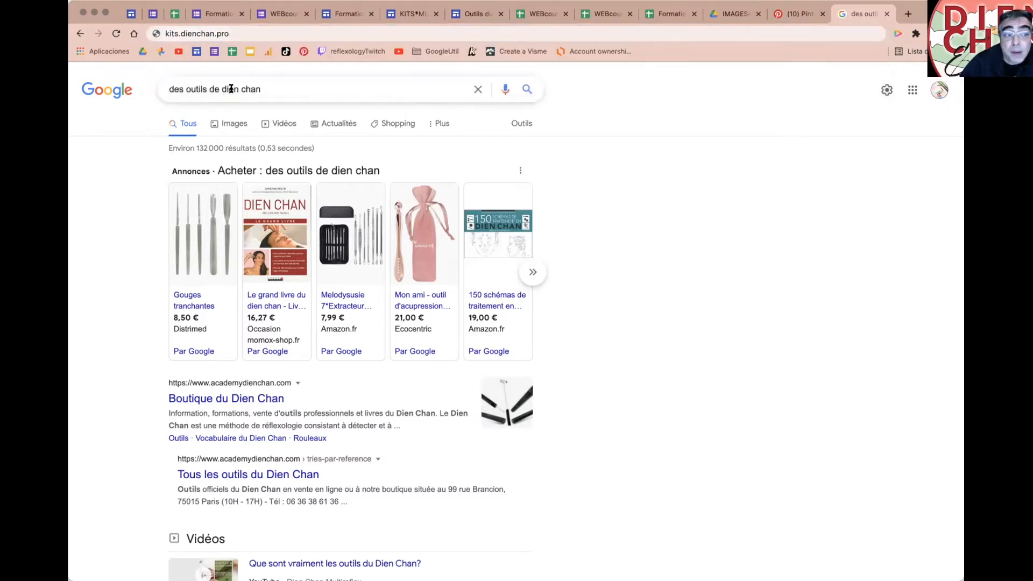
click(240, 32)
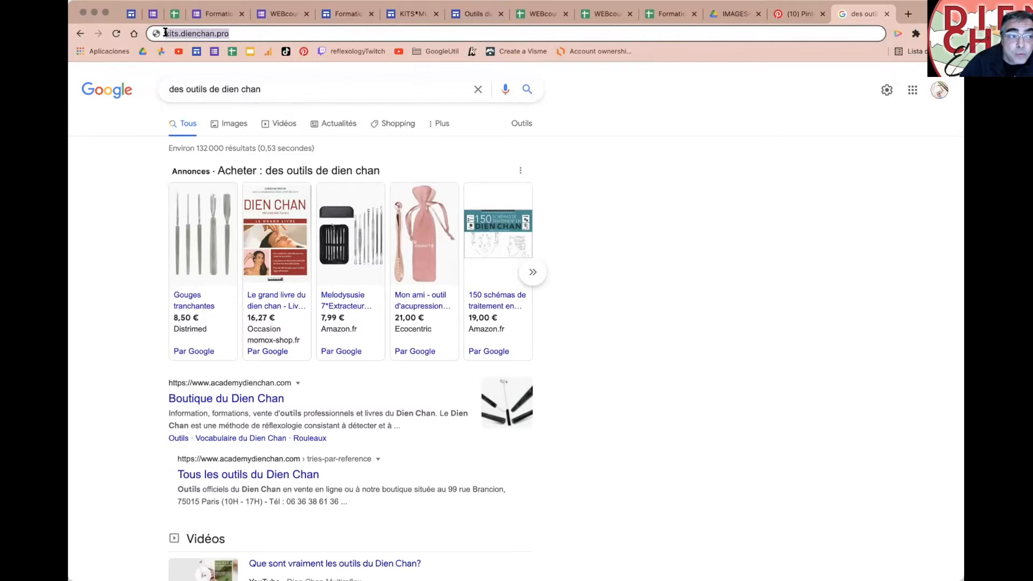
click(165, 32)
text(https)
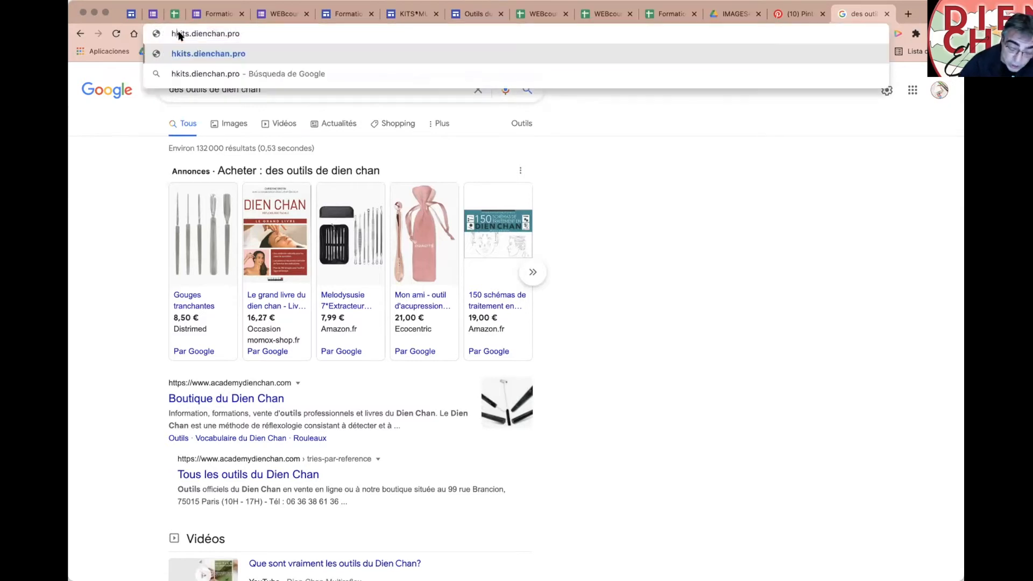
text(://)
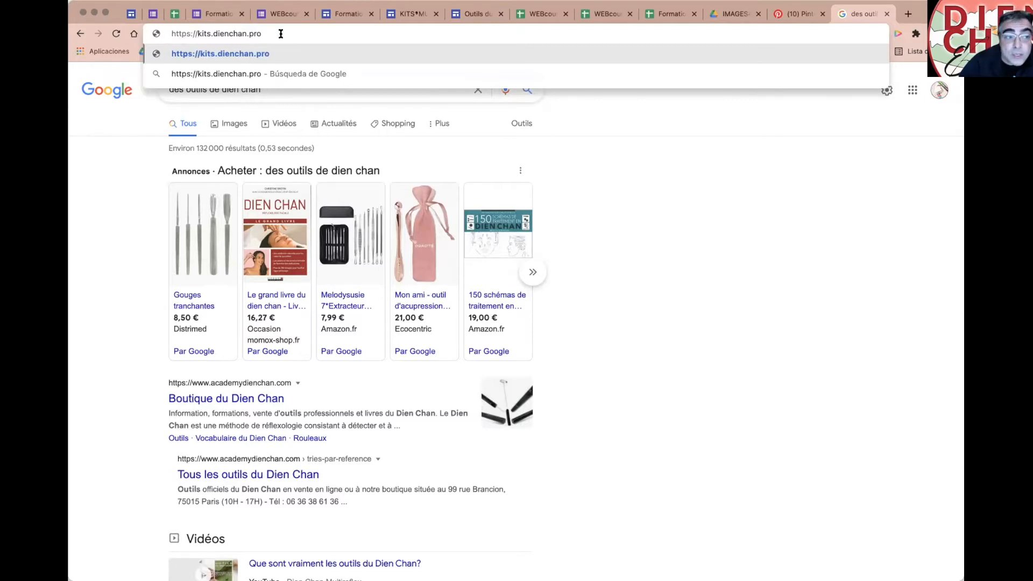
key(Return)
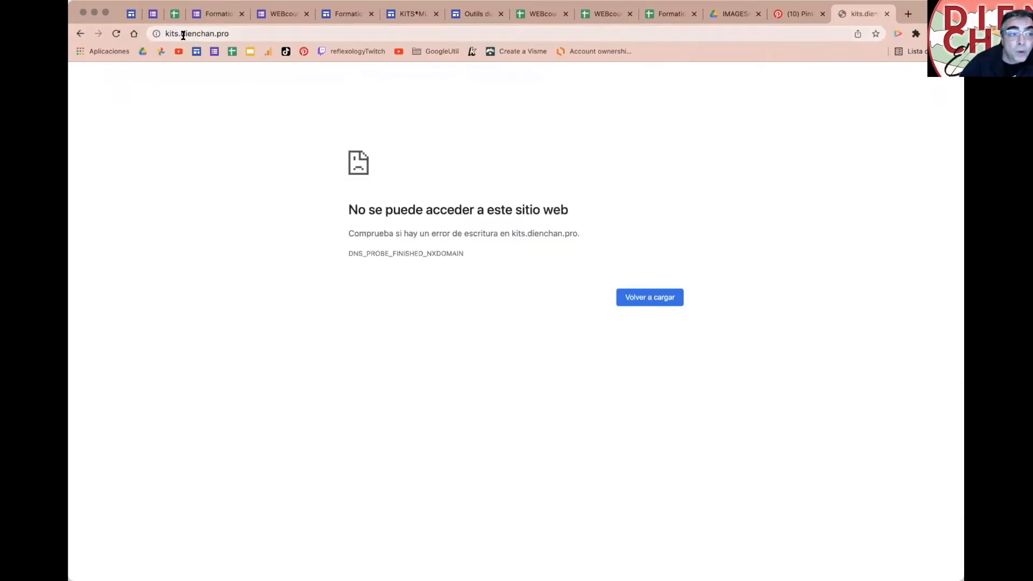
drag(195, 32, 262, 26)
text(sho)
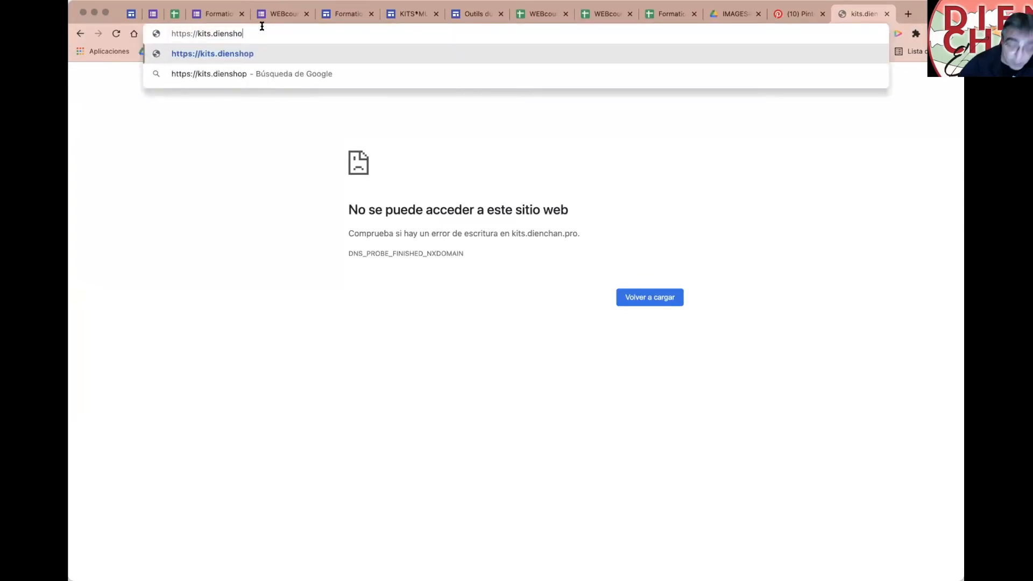
text(p.com)
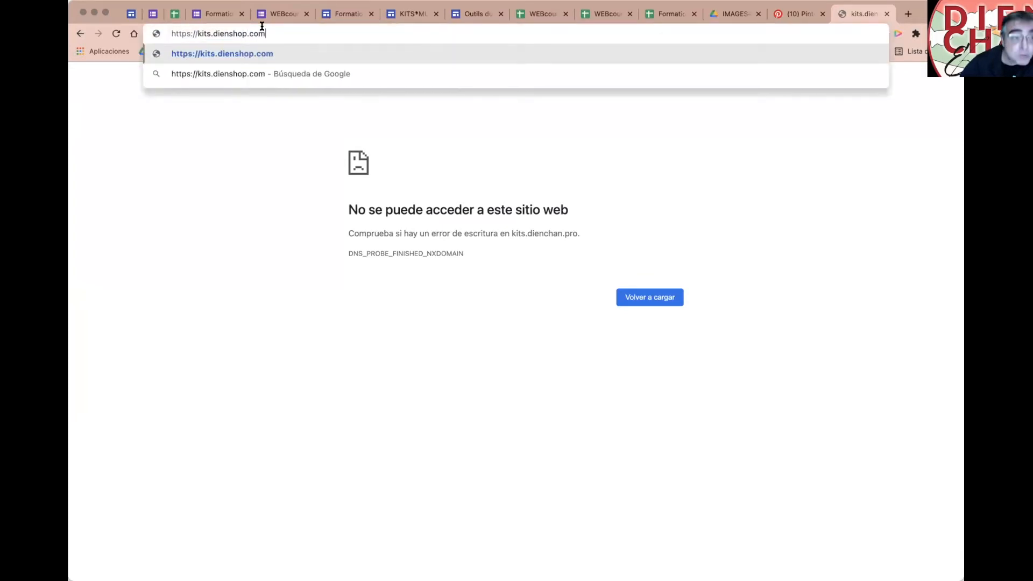
key(Return)
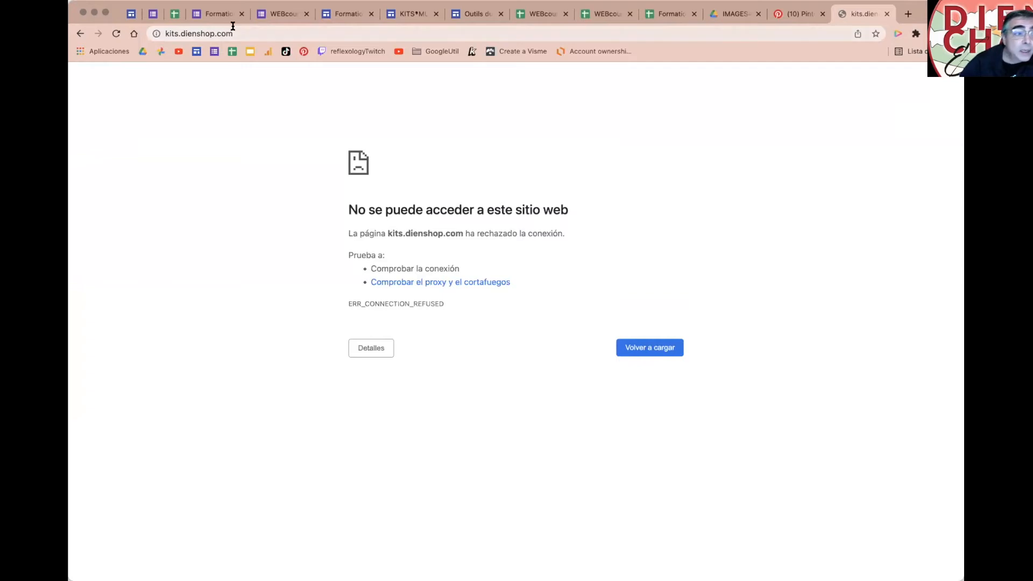
click(180, 33)
click(164, 34)
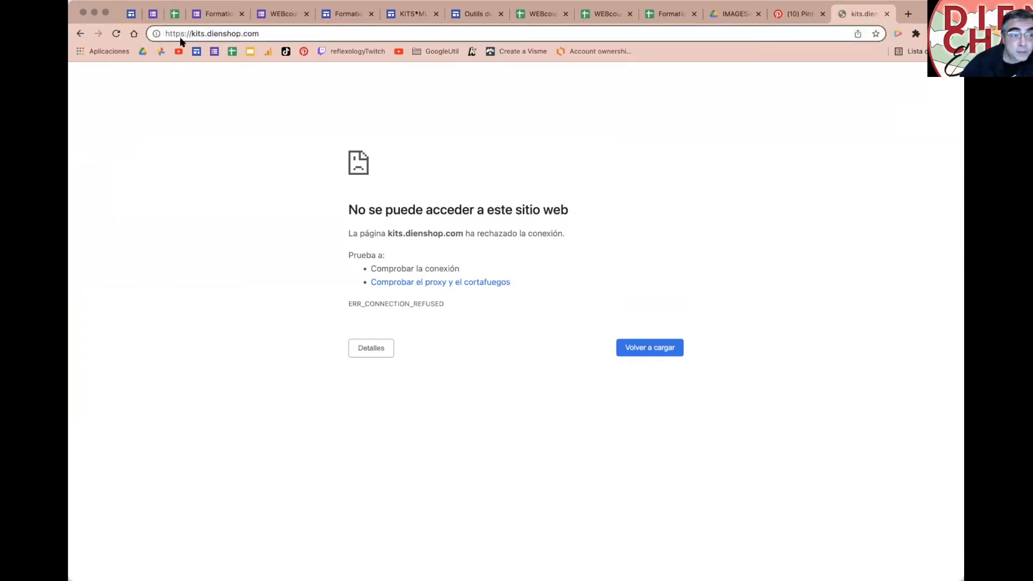
key(BackSpace)
key(Return)
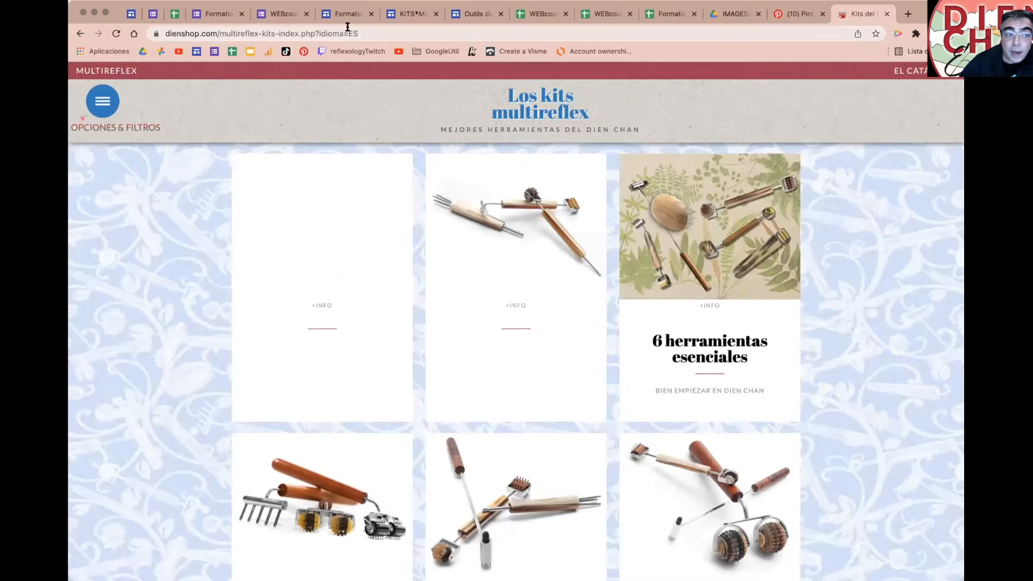
Step: Replace the ES language code with FR in the URL to show the kits in French
drag(349, 28, 366, 27)
text(FR)
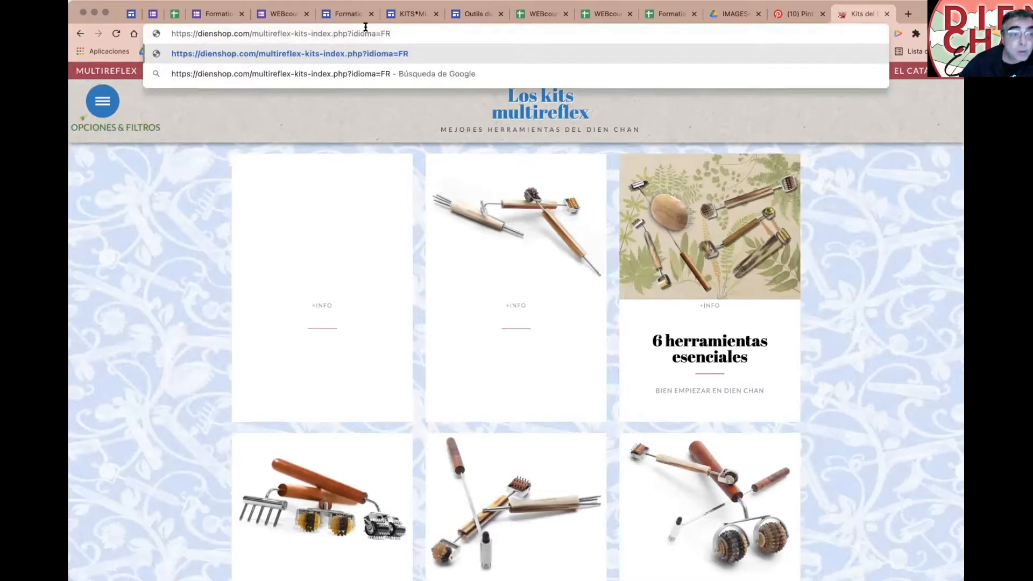
key(Return)
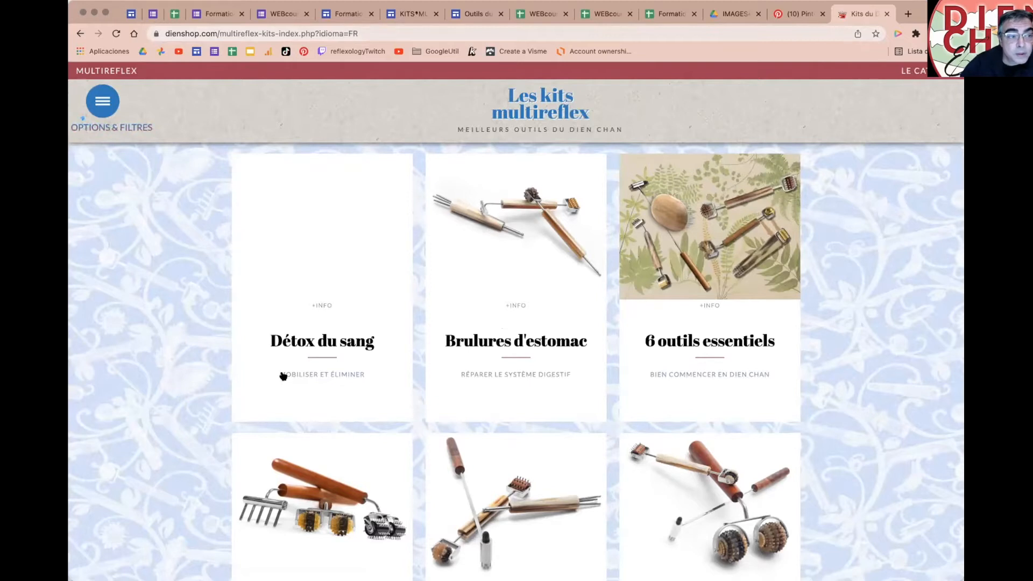
scroll(636, 366, down, 5)
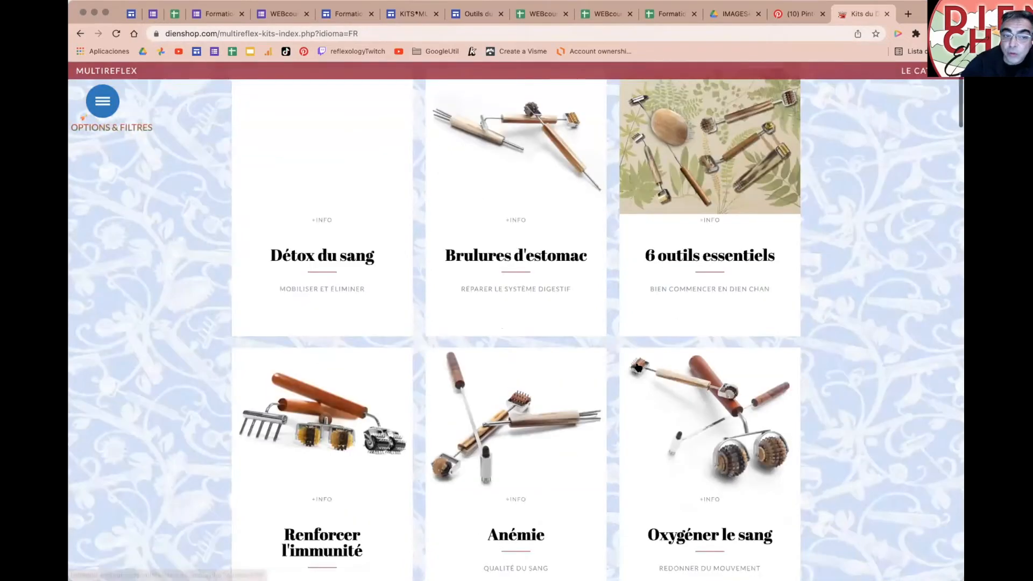
scroll(620, 365, up, 5)
click(276, 27)
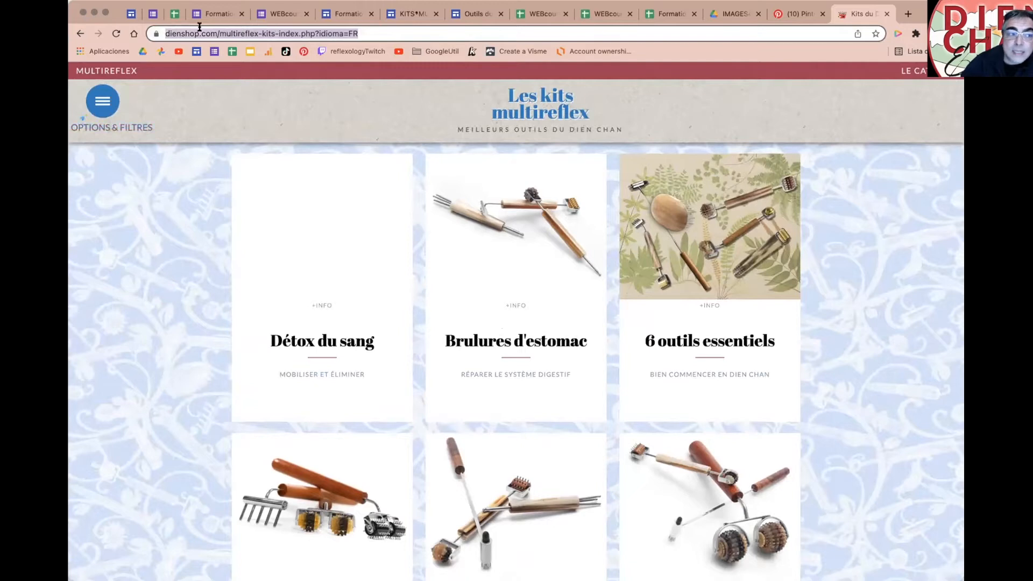
Step: Add a 'Barre de navigation ou le champ d'adresse' bullet below Moteur de recherche
click(131, 14)
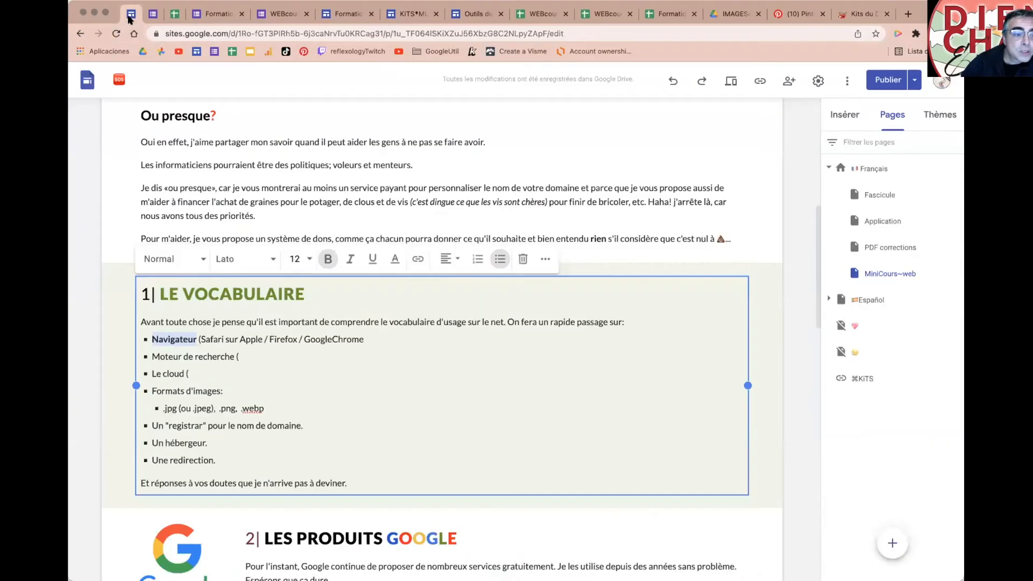
click(243, 355)
key(Return)
text(Barre de navigation)
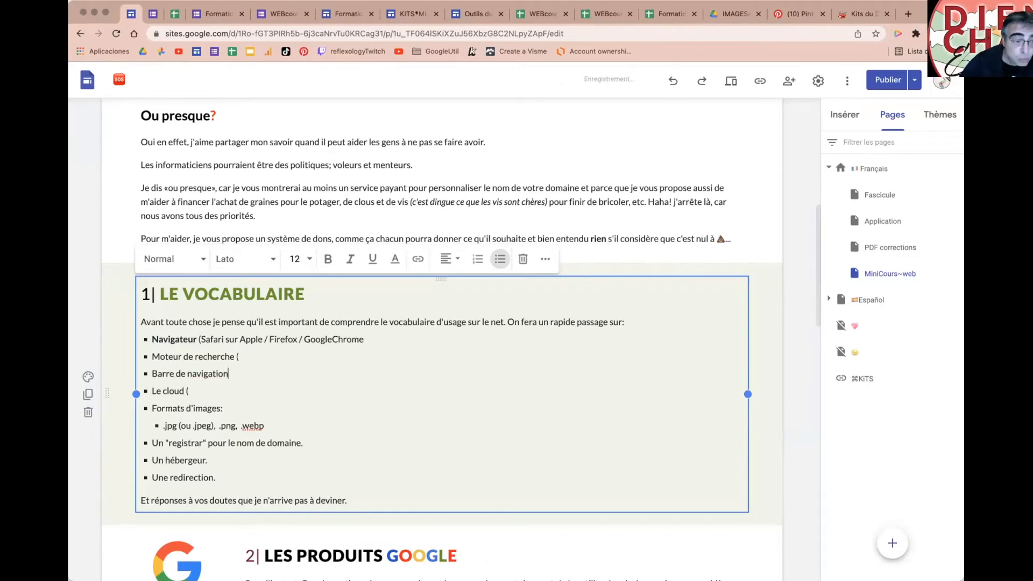
text( ou le cham)
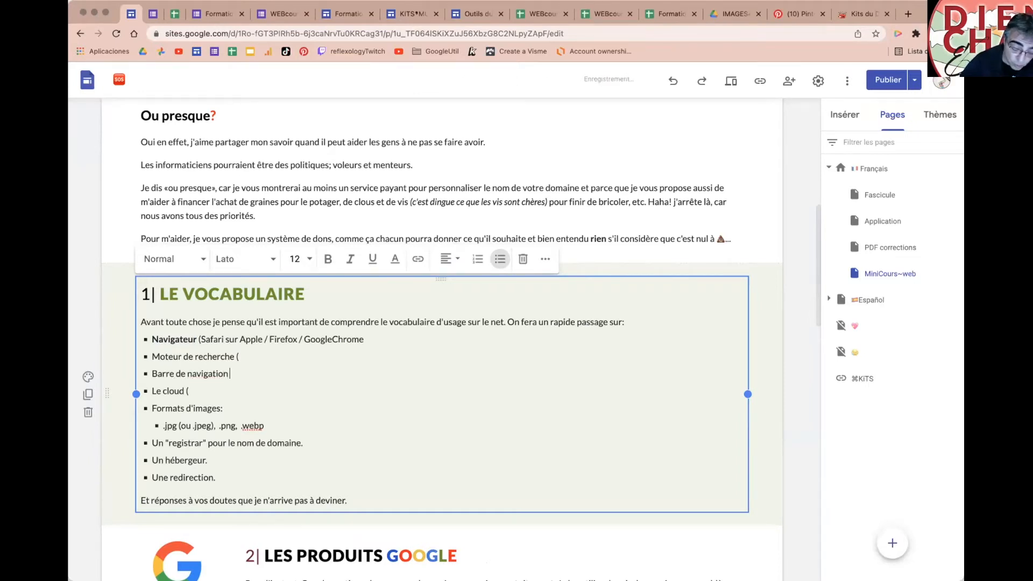
text(p d'adresse)
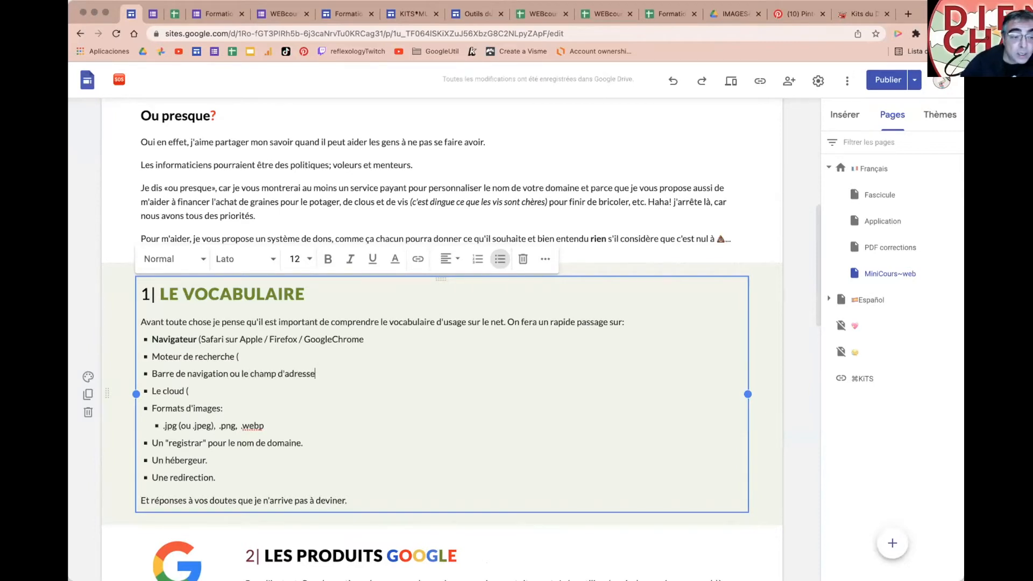
click(183, 31)
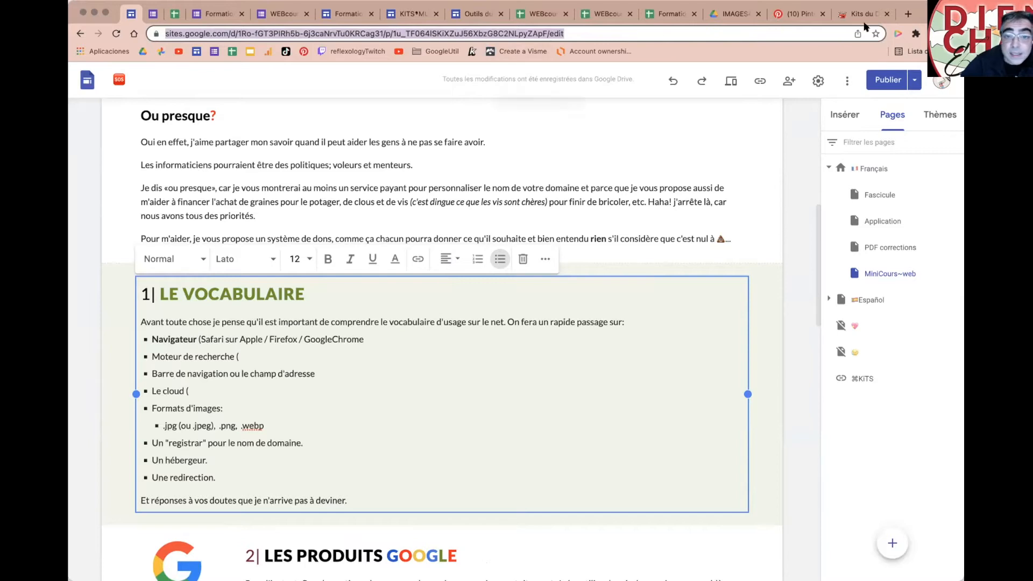
click(878, 15)
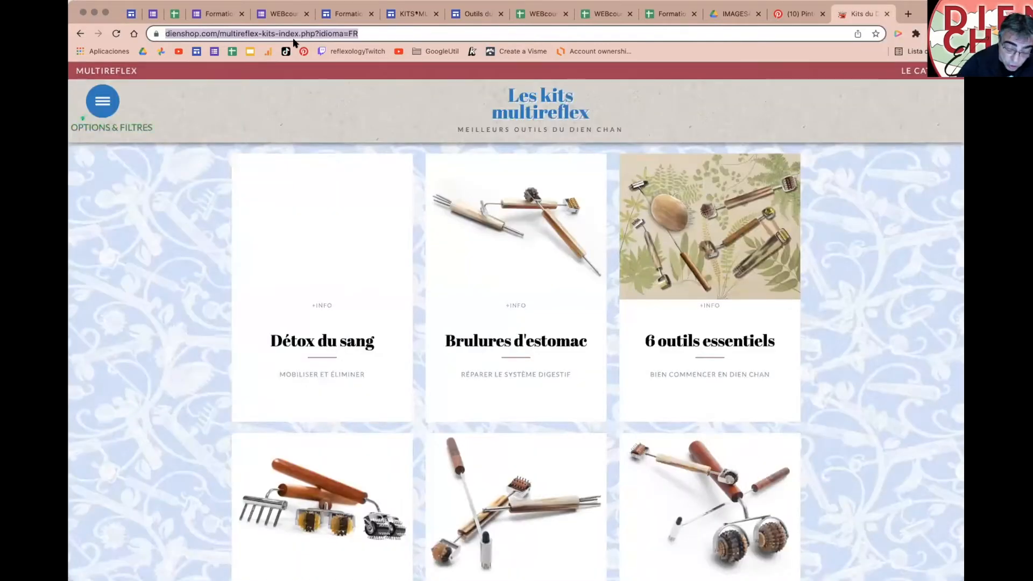
Step: Search Google for 'hercher', then return to the Google Sites editor
text(hercher)
key(Return)
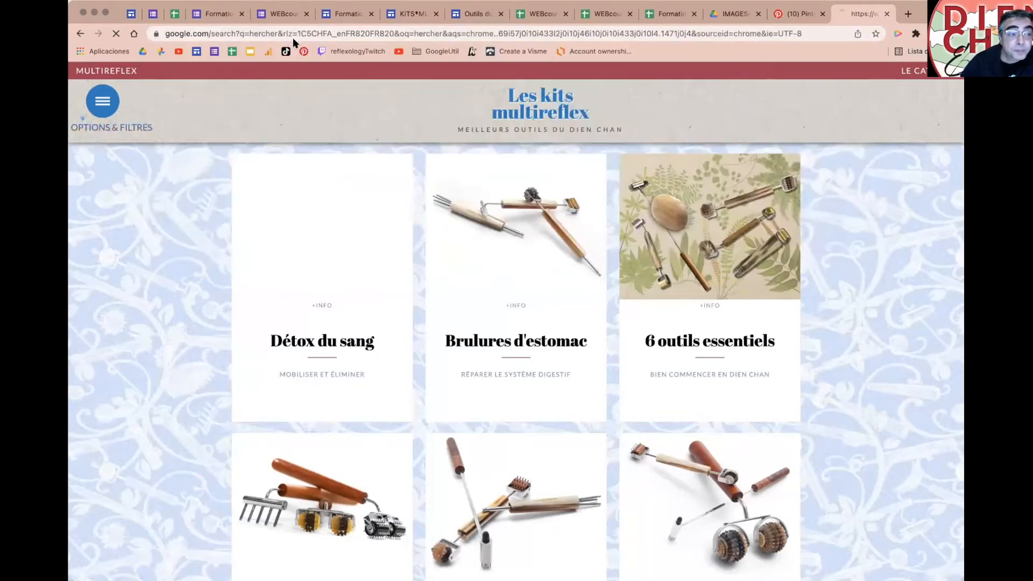
scroll(466, 418, down, 5)
scroll(467, 419, up, 5)
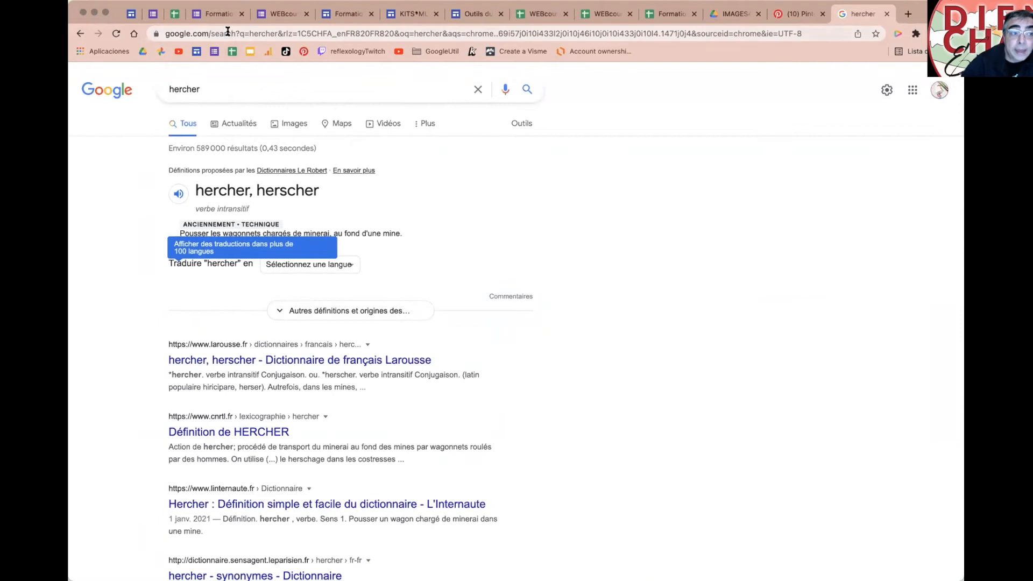
click(228, 31)
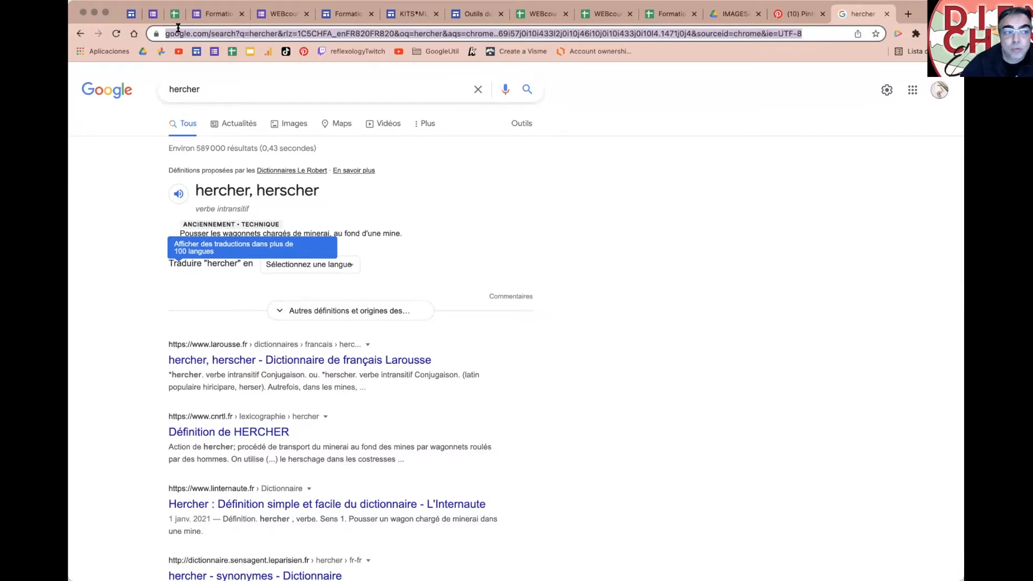
click(129, 15)
scroll(447, 484, down, 2)
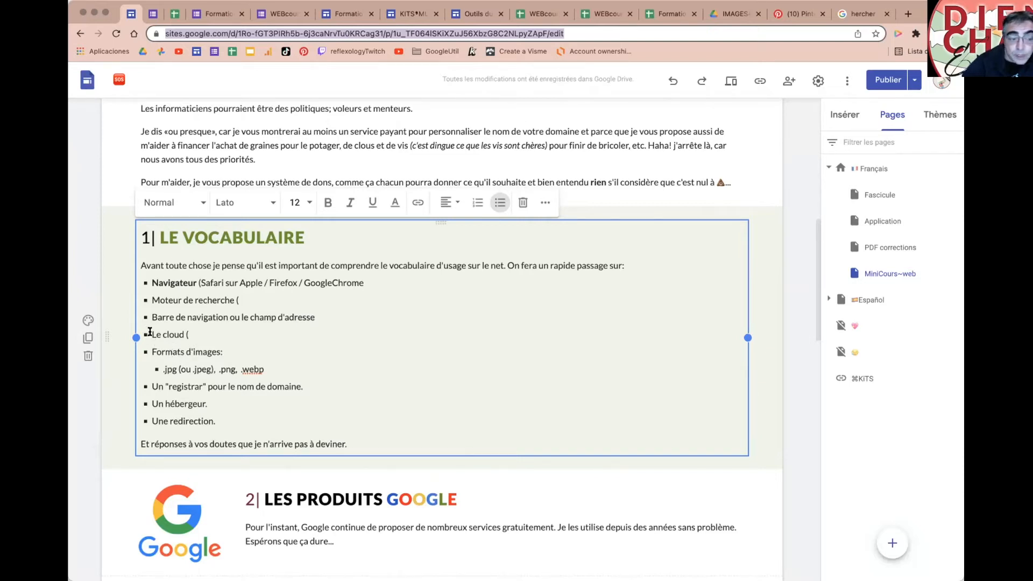
Step: Select 'Le cloud' in the list, then exit to the Google Sites home list
drag(151, 334, 184, 334)
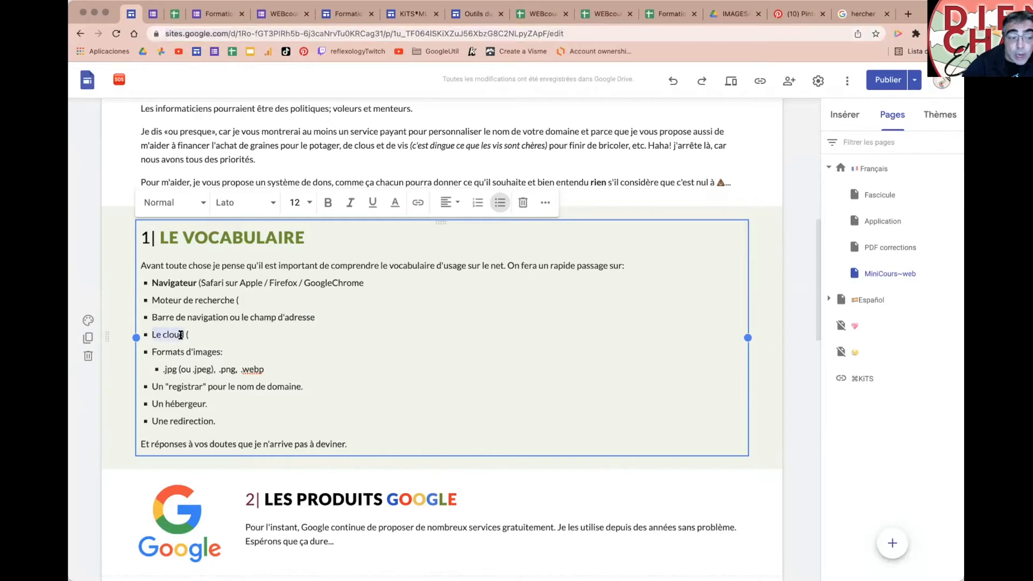
click(218, 335)
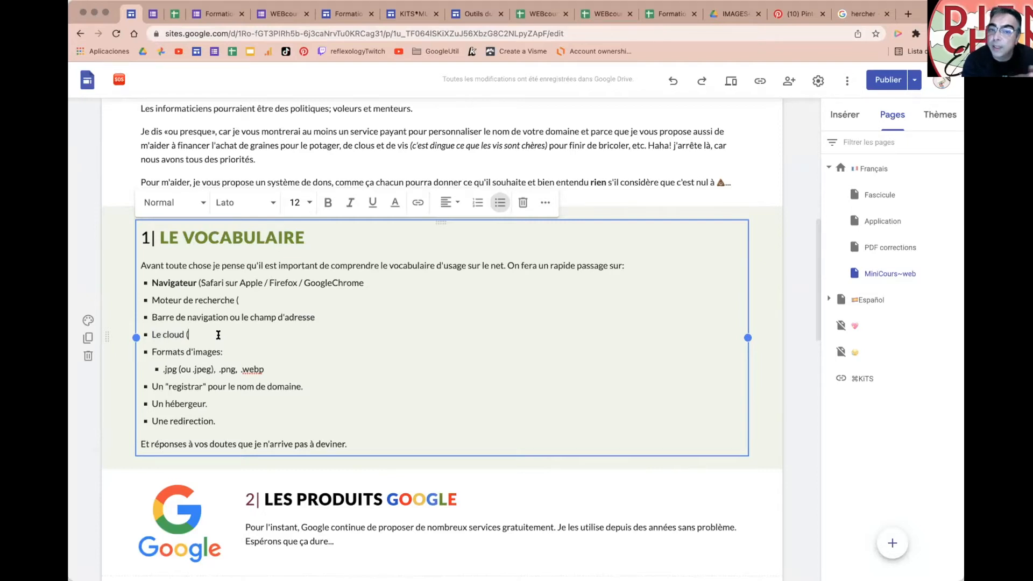
click(87, 82)
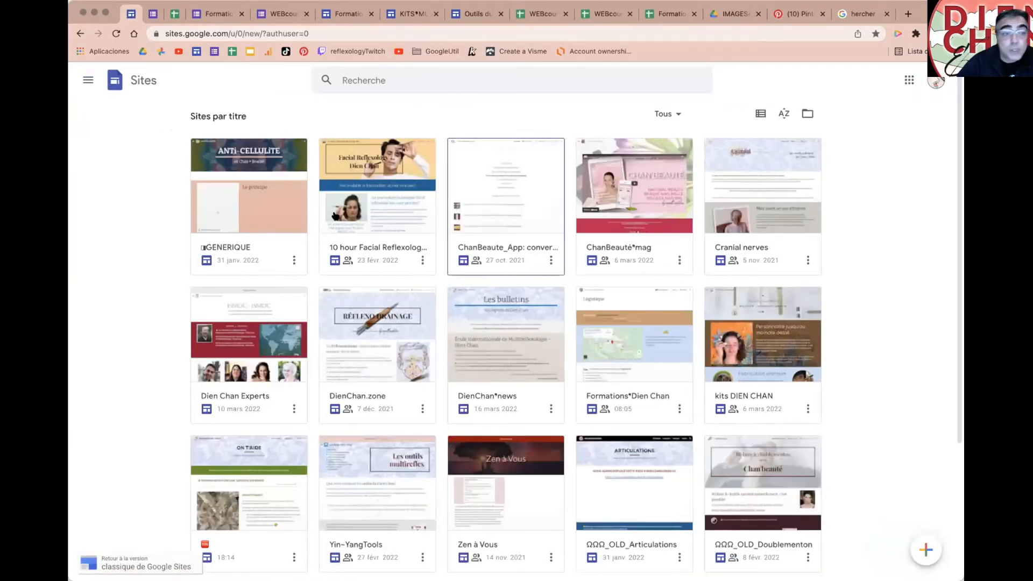
Step: Go to Mon Drive, scroll through its folders and select INSTAGRAM_DienChan to show its details
click(83, 81)
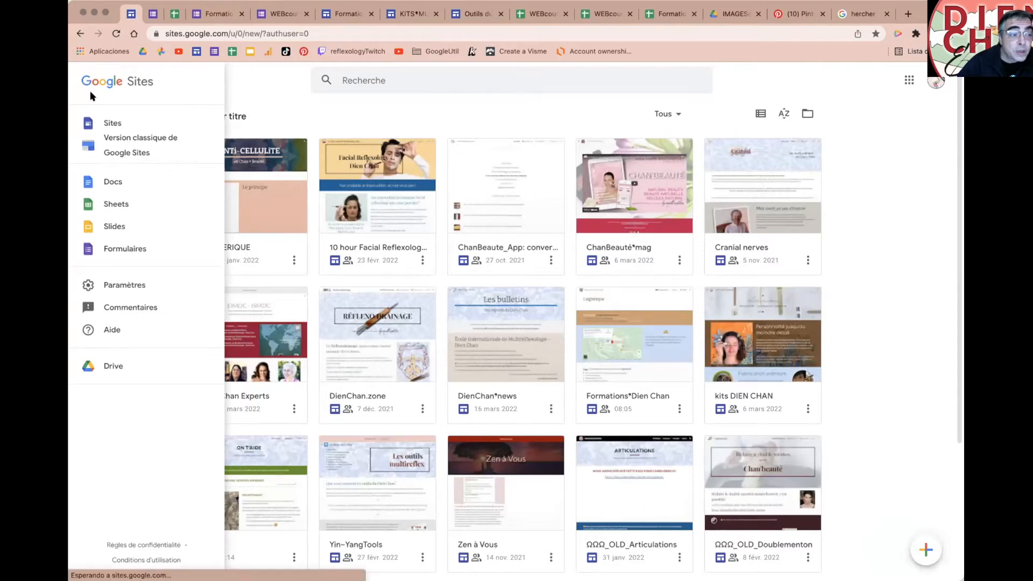
click(106, 365)
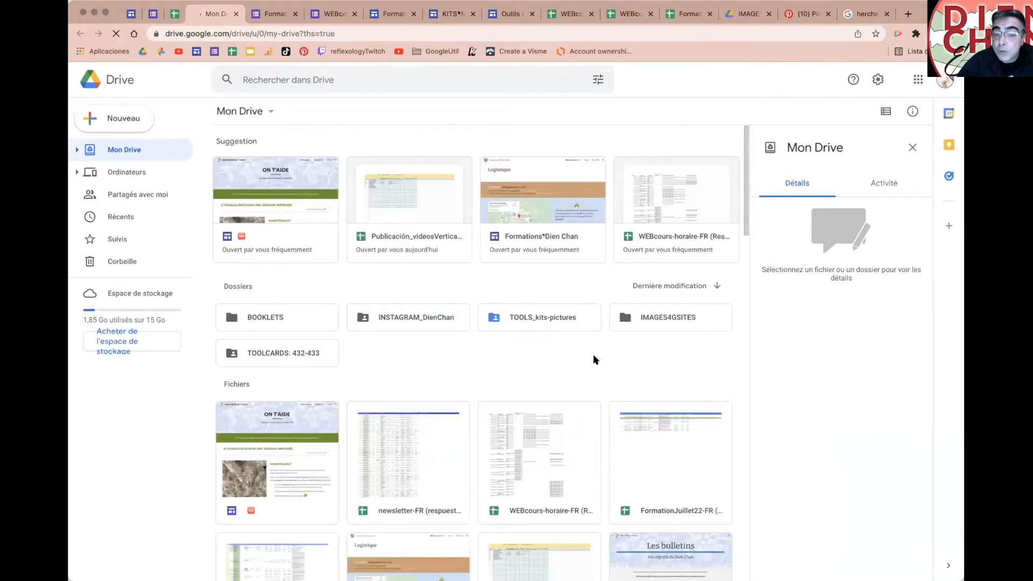
scroll(565, 380, down, 5)
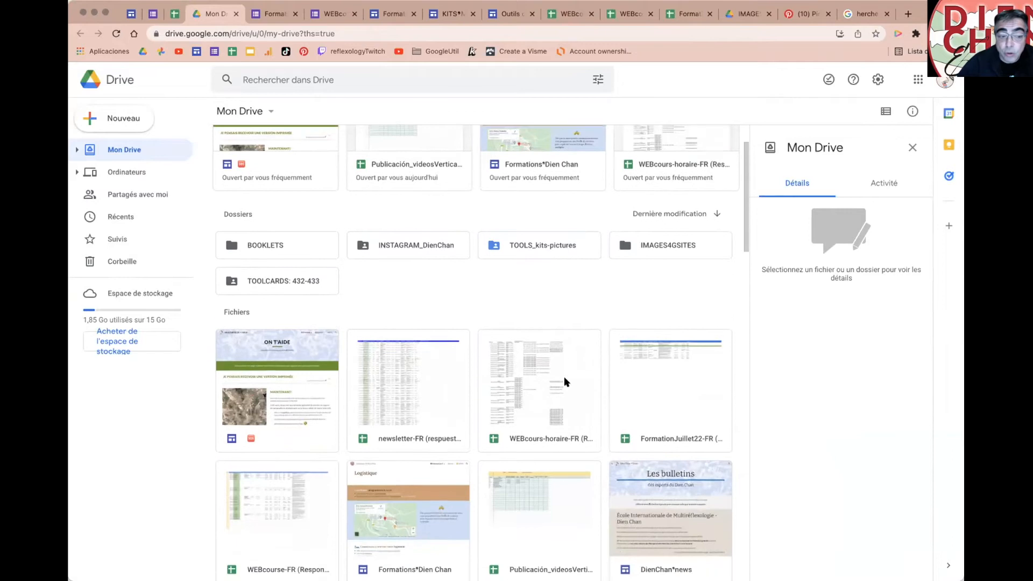
scroll(567, 381, down, 5)
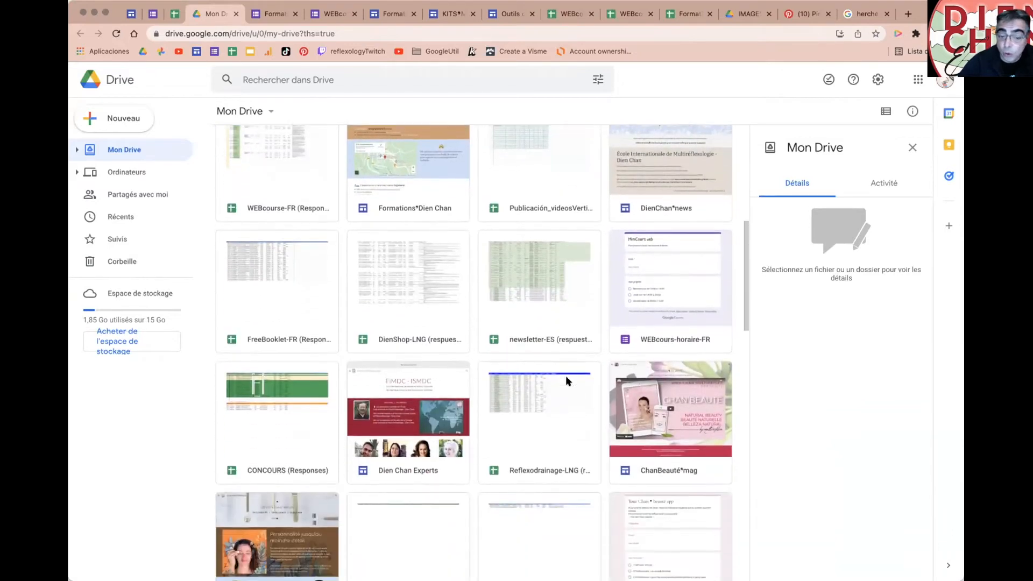
scroll(566, 381, down, 10)
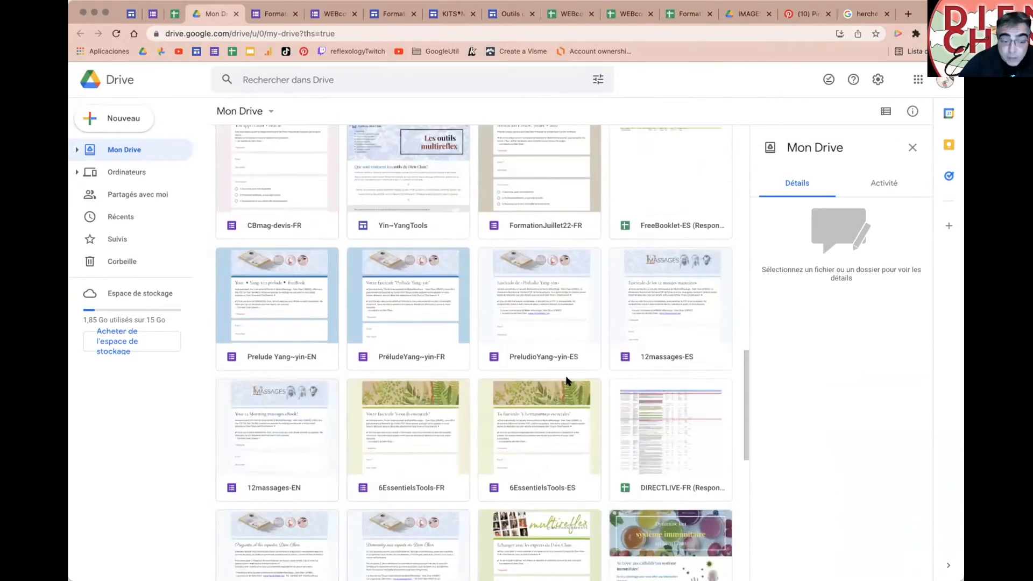
scroll(567, 381, down, 15)
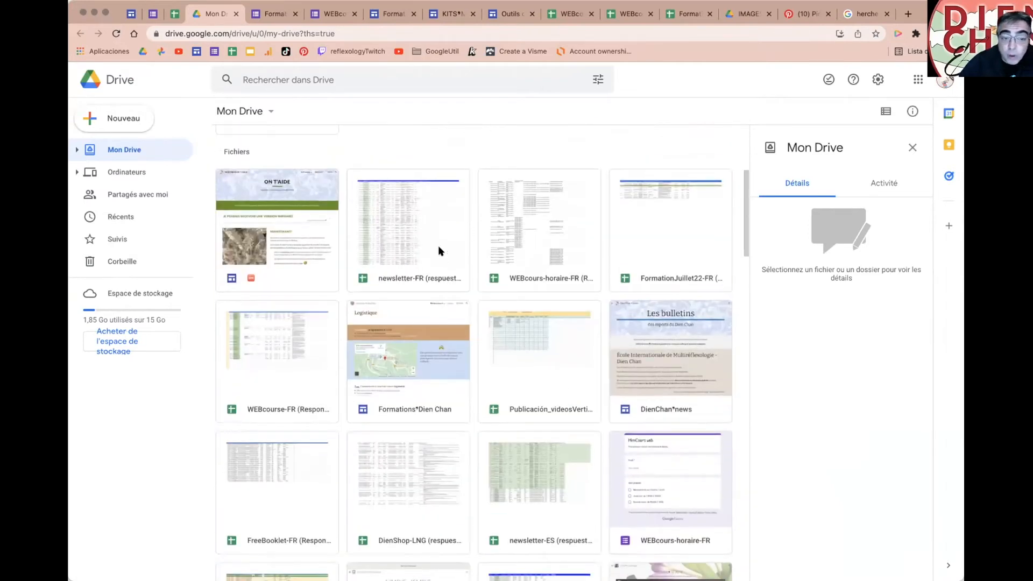
scroll(386, 303, down, 20)
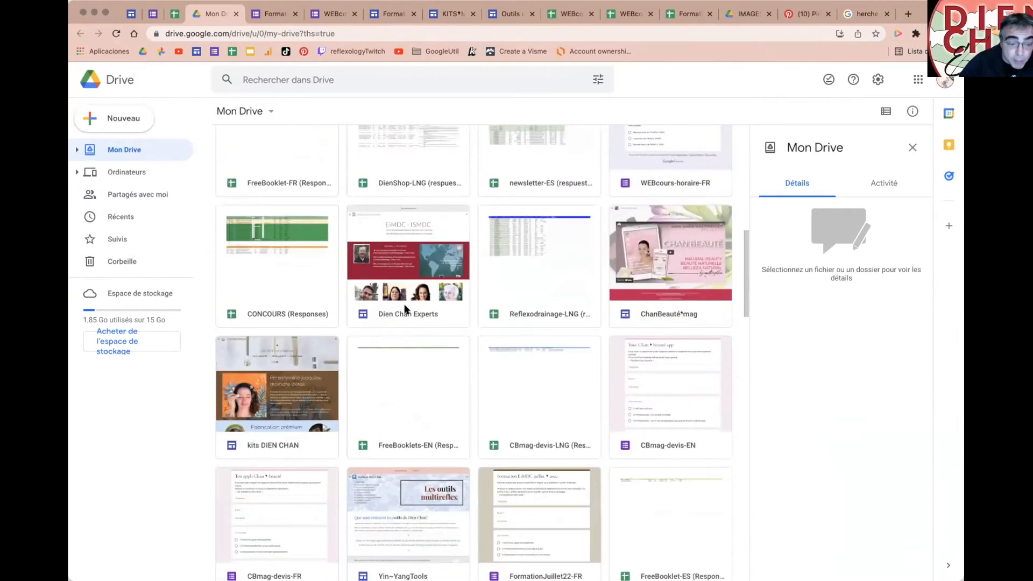
scroll(404, 310, down, 3)
scroll(525, 473, up, 20)
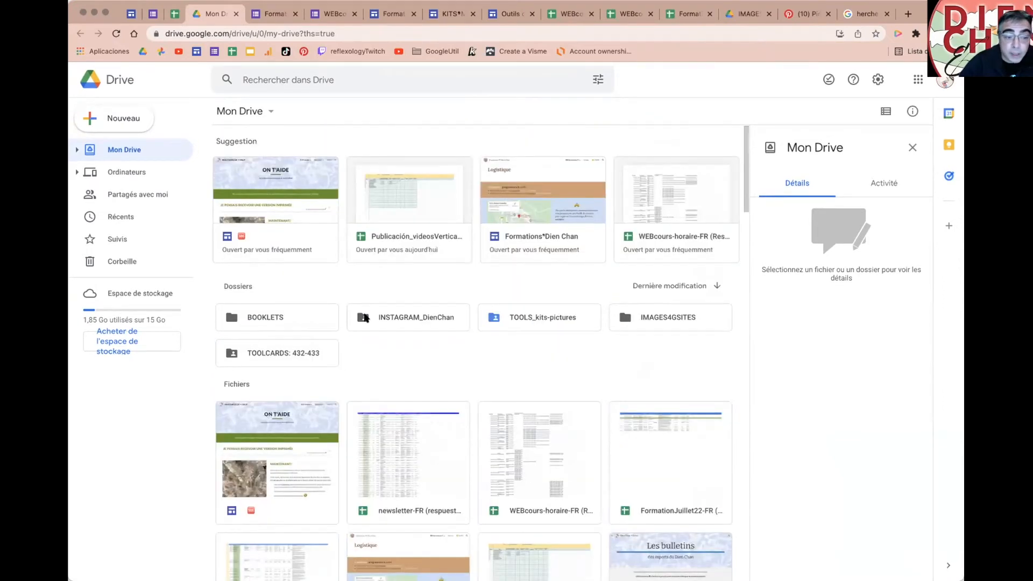
click(412, 319)
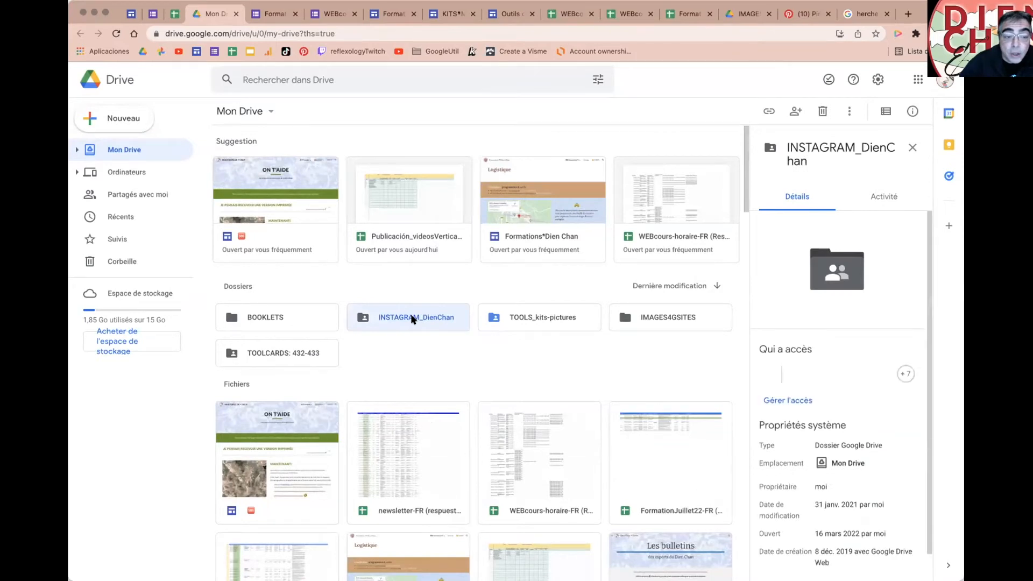
double_click(413, 319)
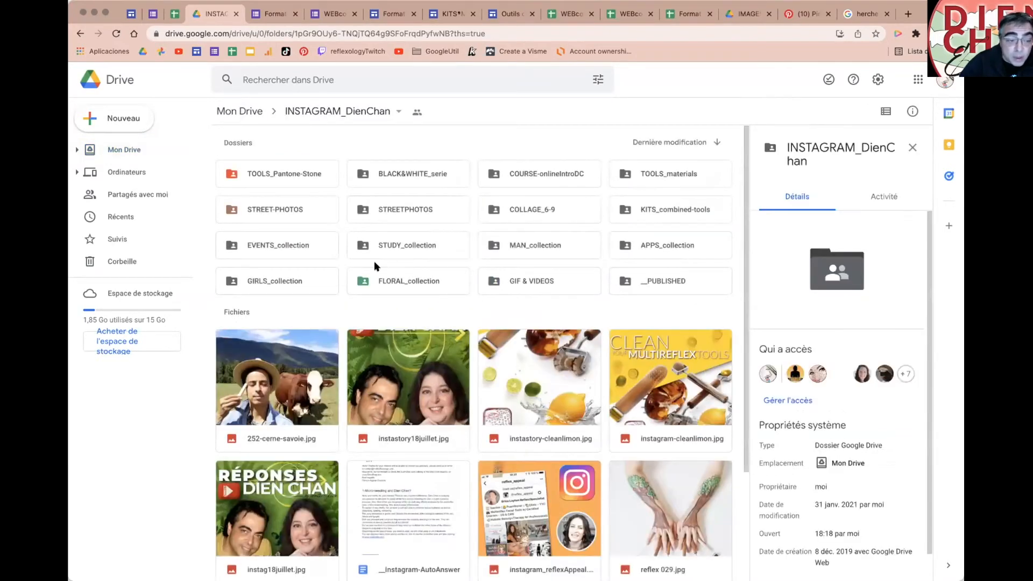
double_click(401, 209)
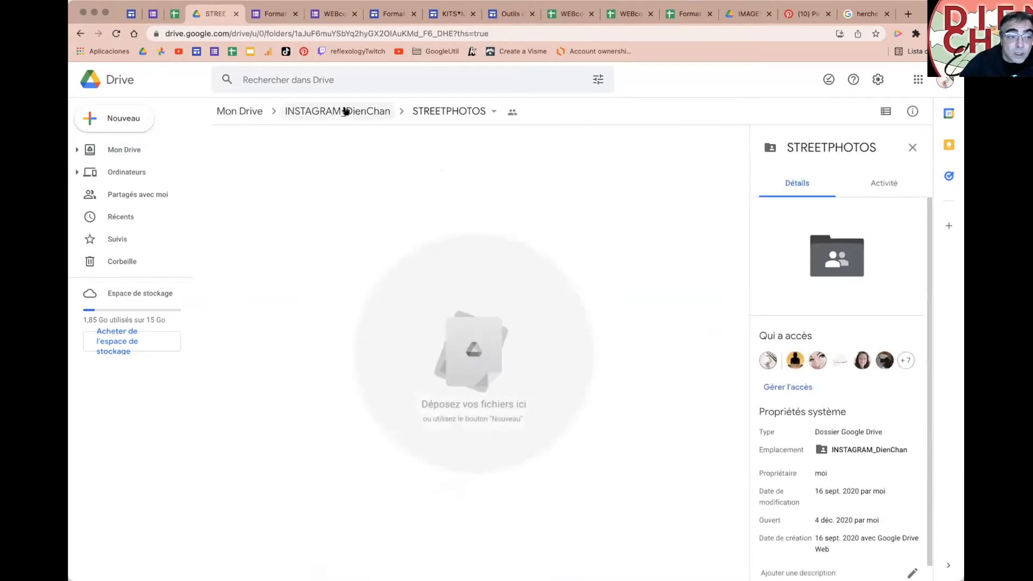
click(346, 111)
double_click(644, 211)
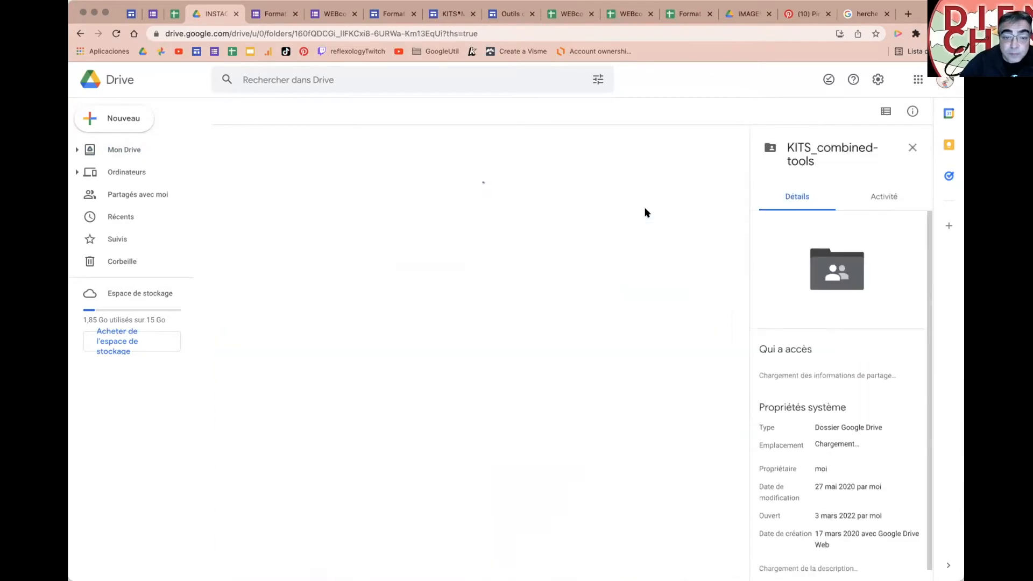
scroll(624, 306, down, 5)
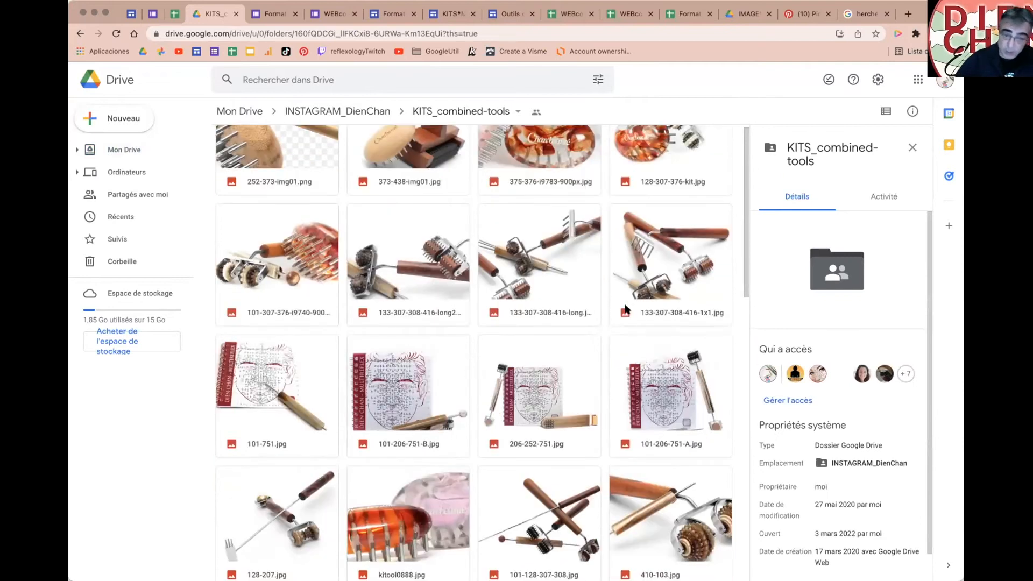
scroll(625, 306, down, 7)
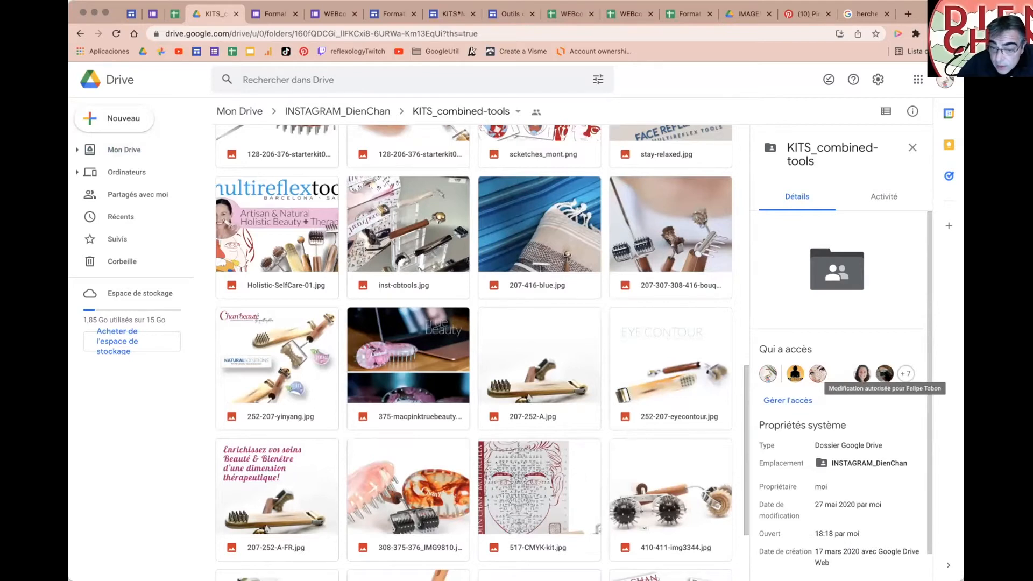
click(905, 373)
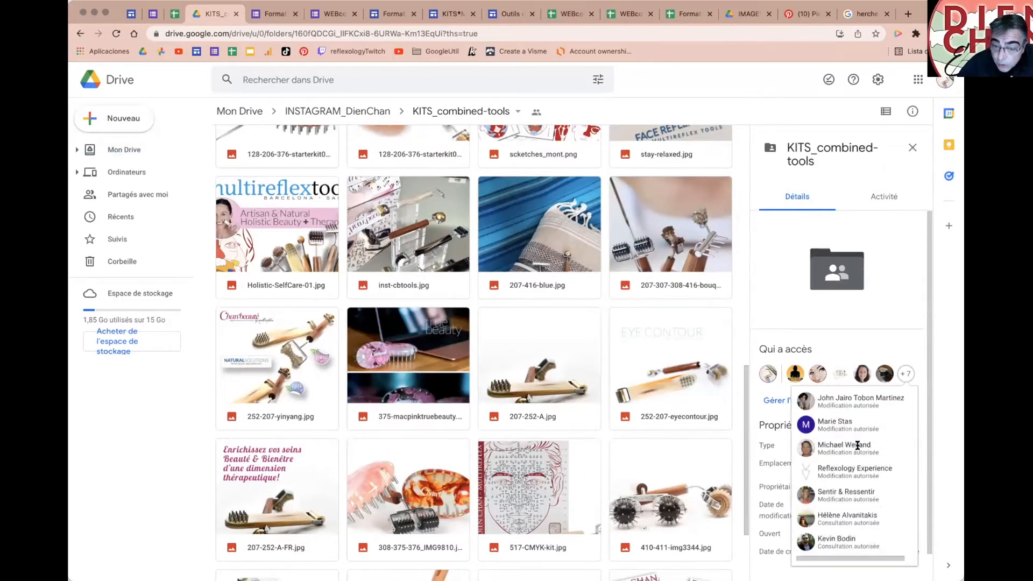
scroll(858, 446, down, 1)
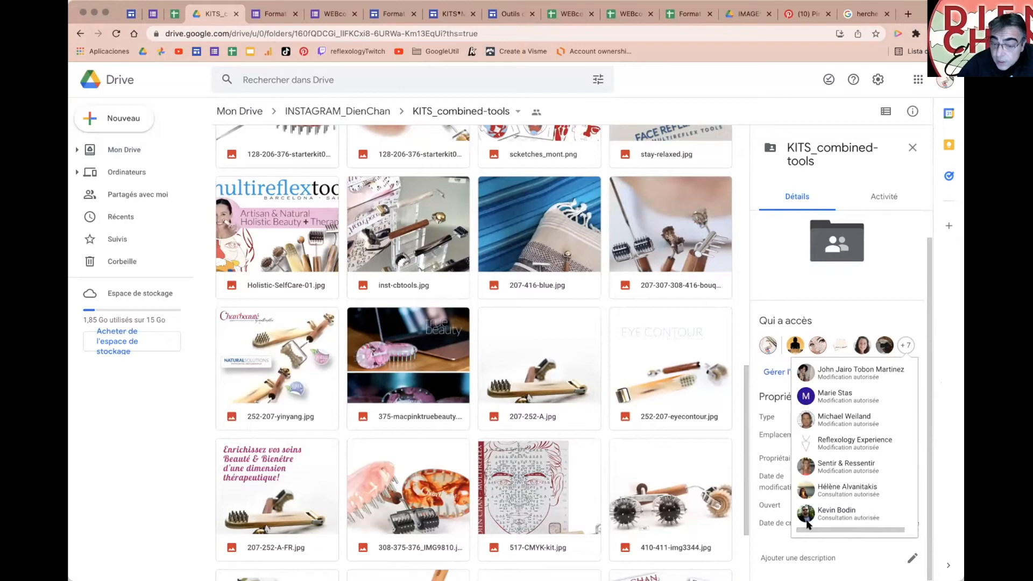
click(905, 295)
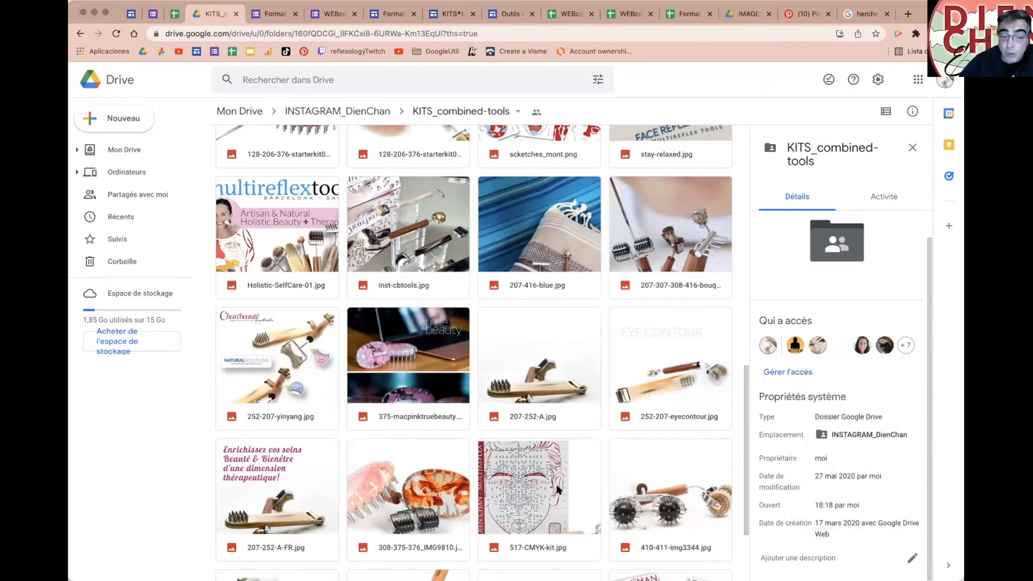
scroll(441, 402, up, 8)
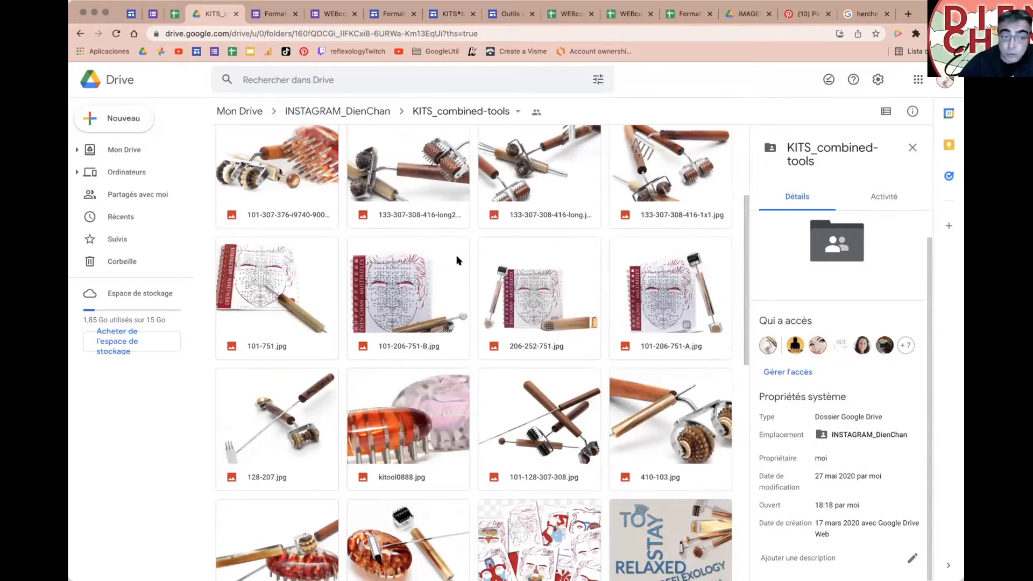
click(239, 111)
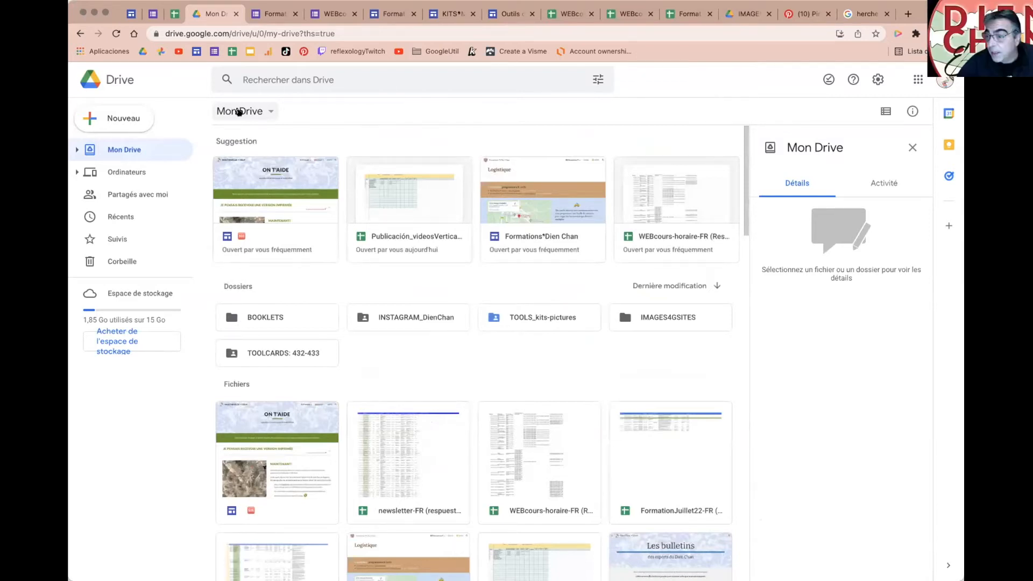
scroll(563, 354, down, 5)
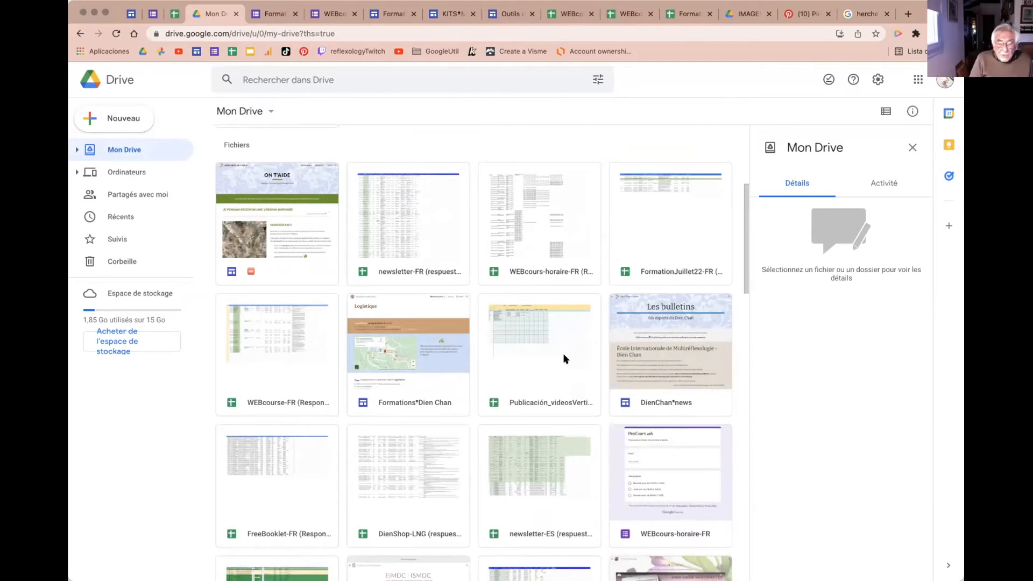
scroll(564, 359, up, 4)
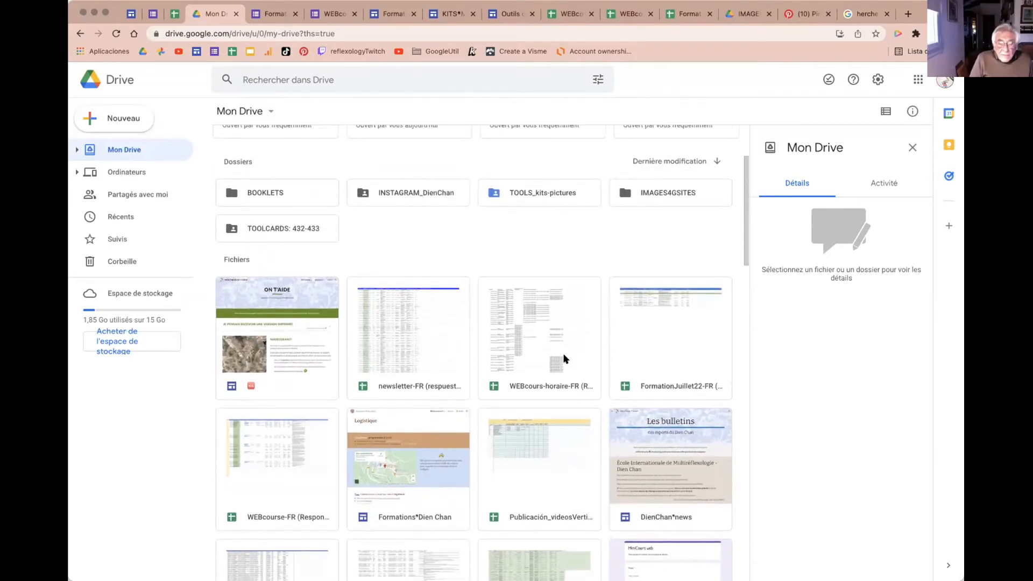
scroll(564, 359, up, 1)
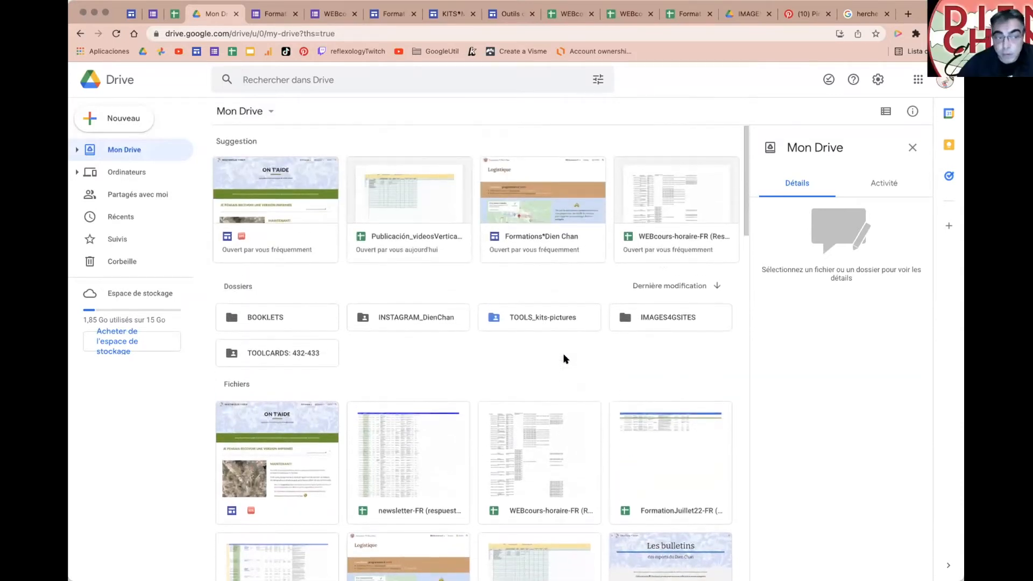
click(108, 119)
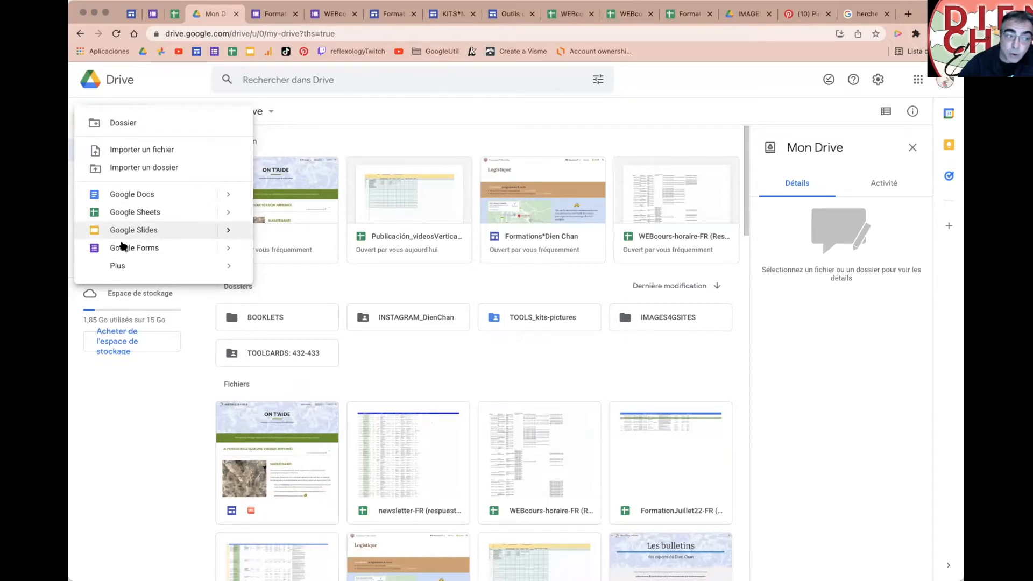
mouse_move(118, 266)
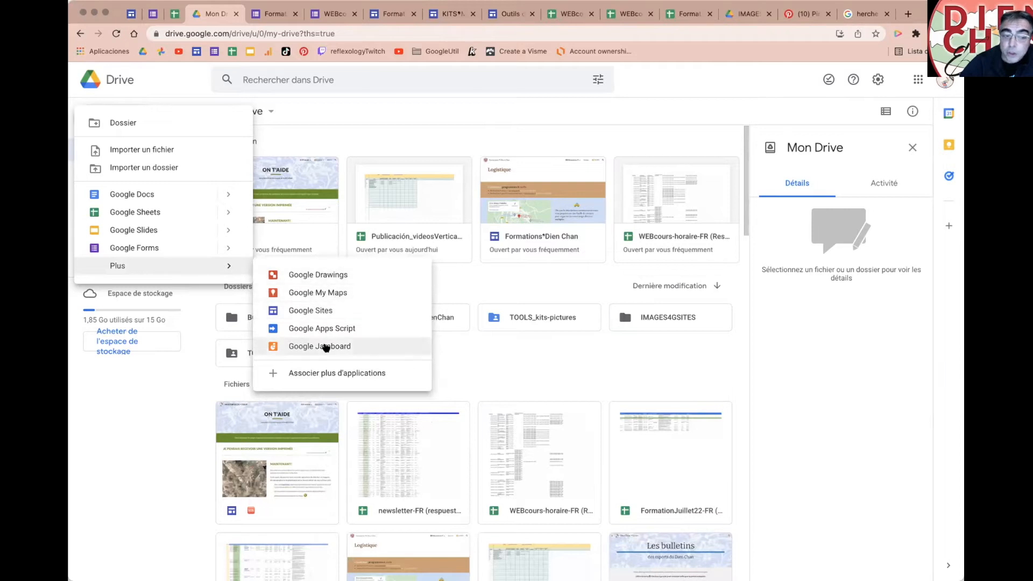
click(458, 138)
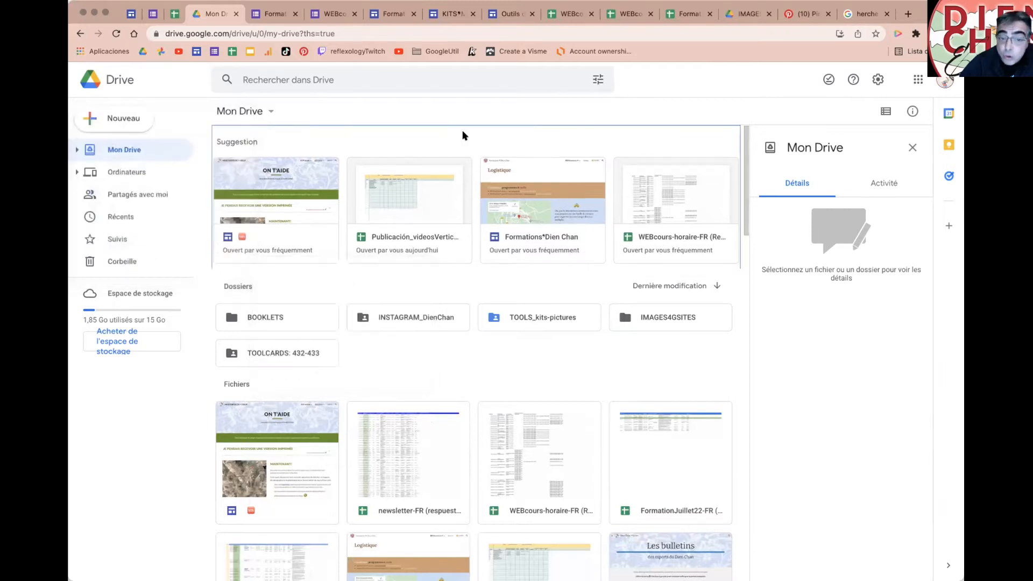
Step: Upload 7dc29c9e-27ff-4fe8-bba4-3b680bc85a9d.jpg (462 Ko) to Mon Drive and select its card to view the Dien Chan Facioterapia image
drag(520, 357, 582, 363)
drag(520, 355, 563, 357)
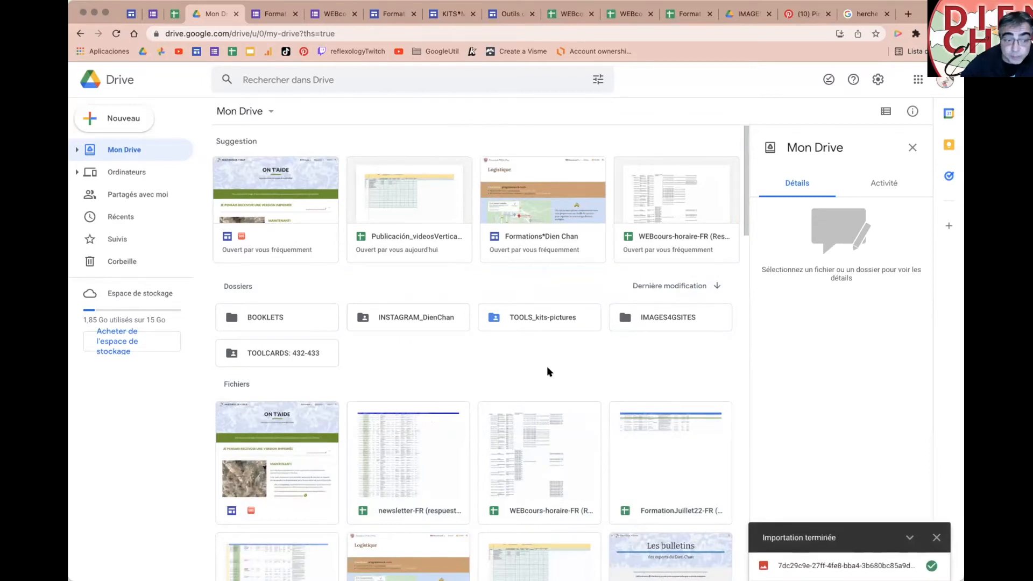
scroll(548, 373, down, 15)
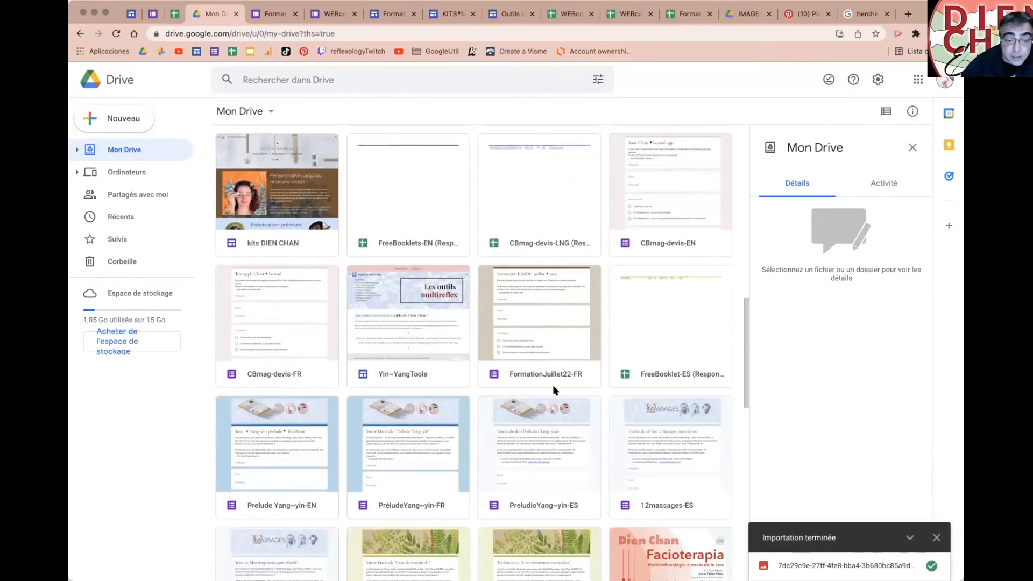
scroll(553, 385, down, 8)
click(682, 196)
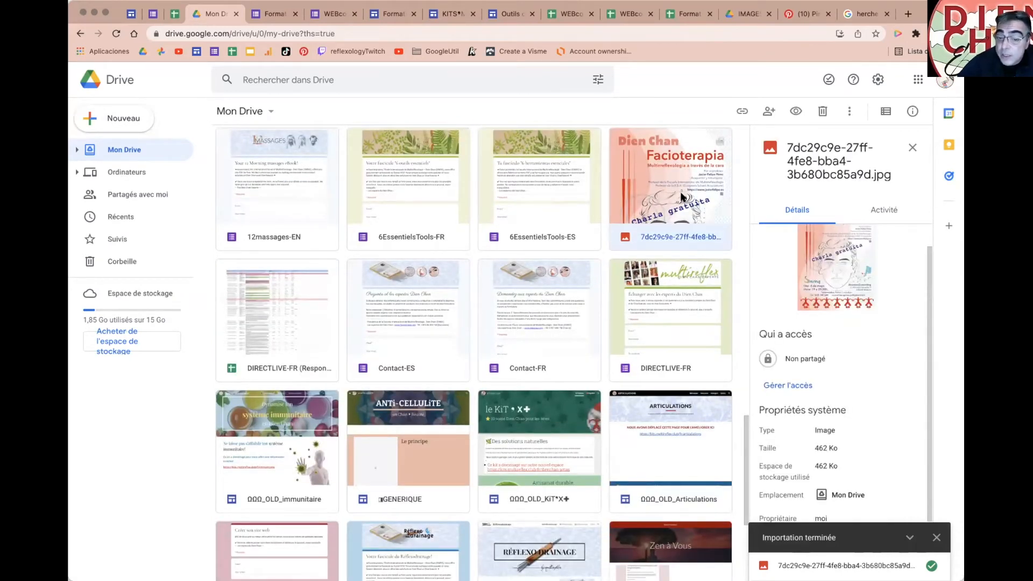
scroll(670, 259, up, 1)
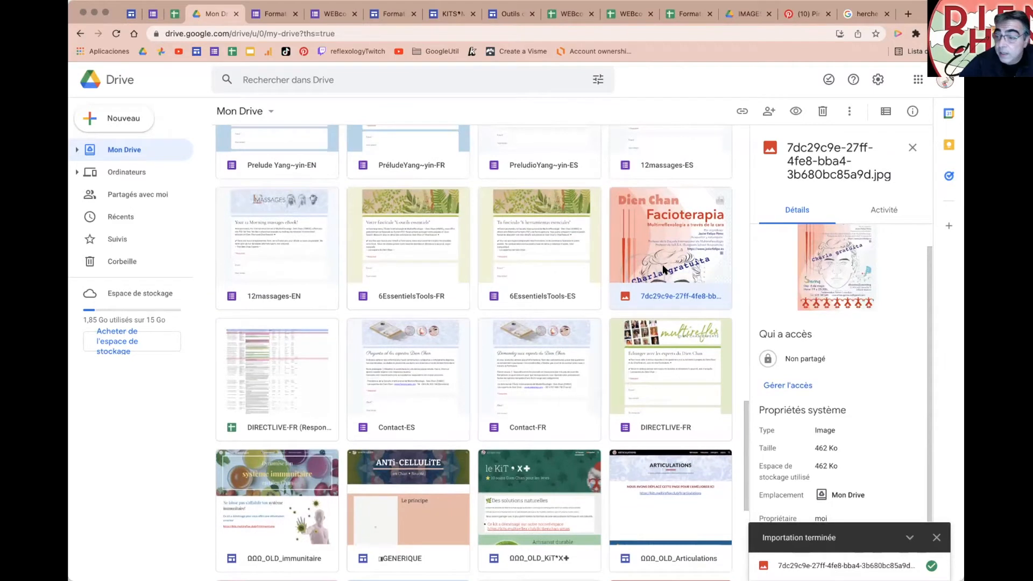
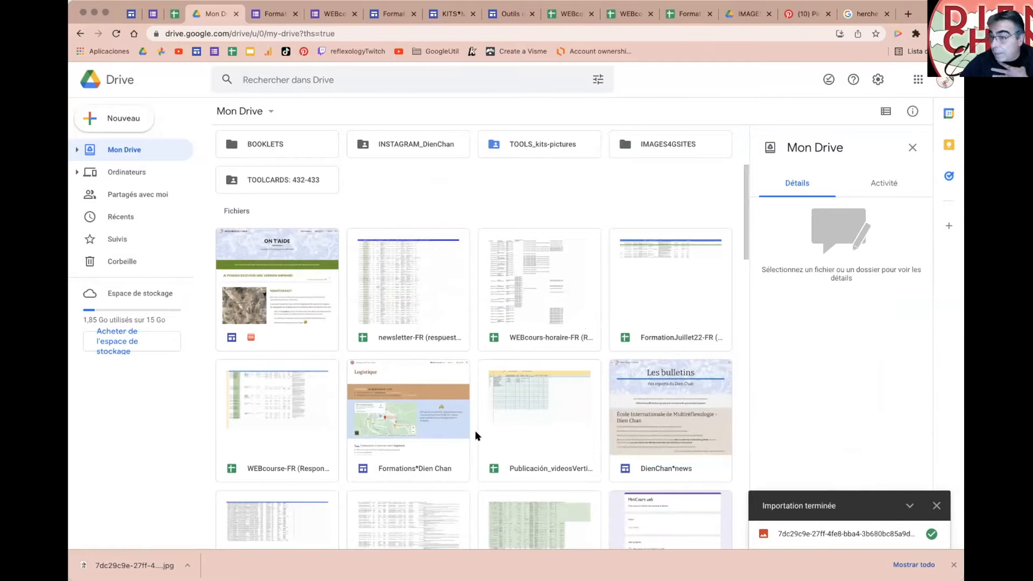
Step: Scroll up and down through the My Drive folders and files
scroll(476, 436, up, 3)
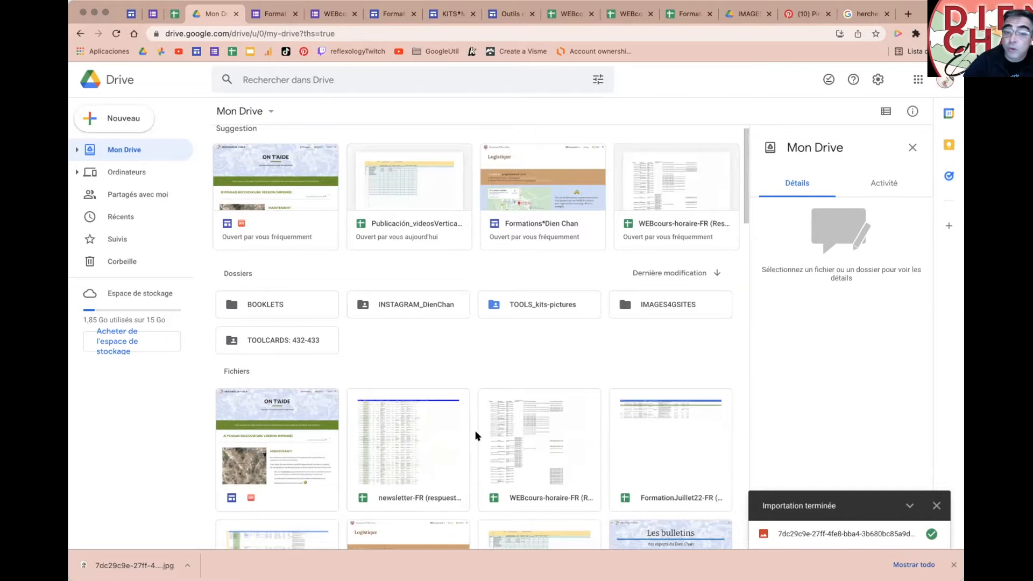
scroll(476, 436, up, 1)
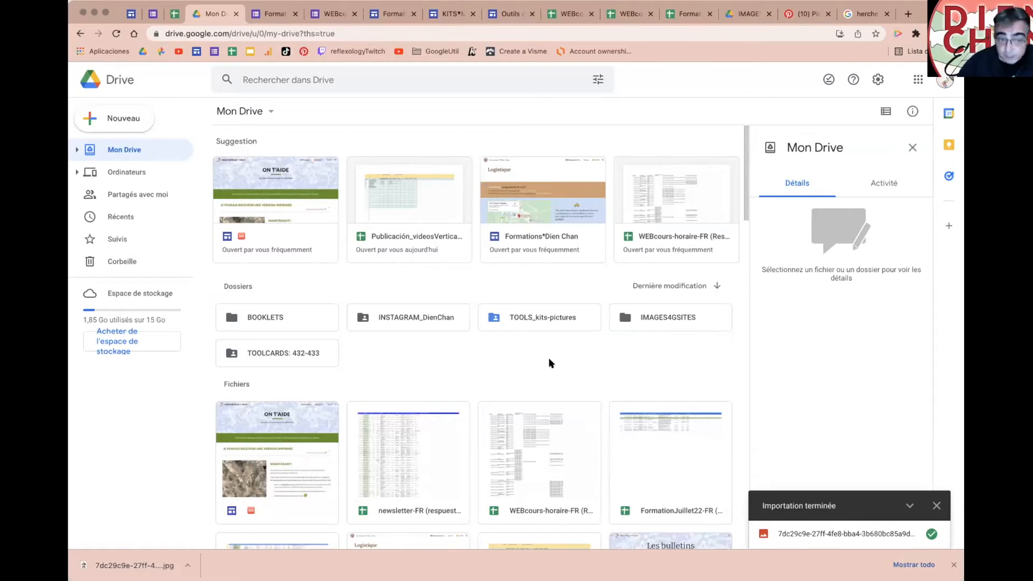
scroll(483, 359, down, 1)
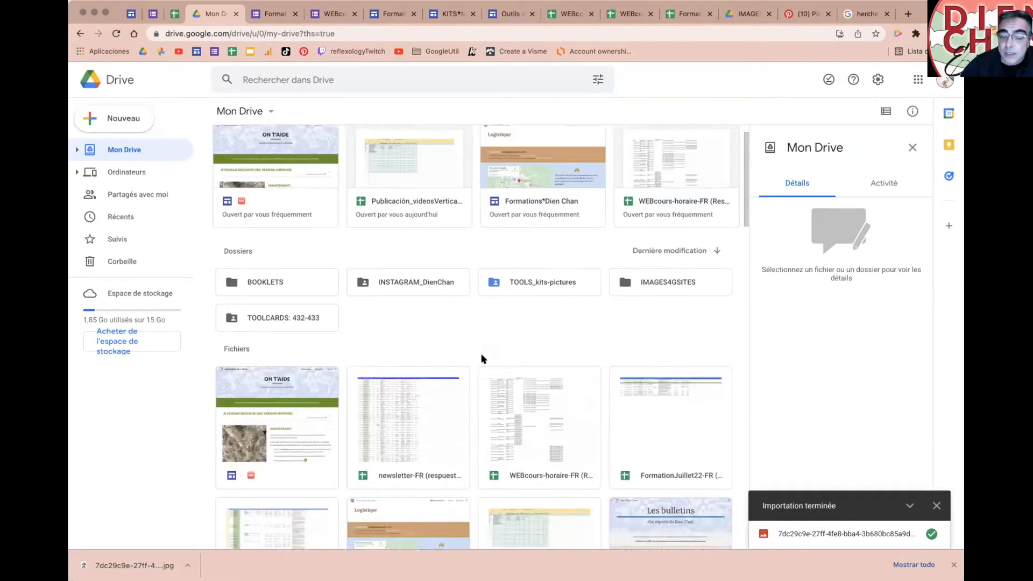
scroll(483, 359, down, 10)
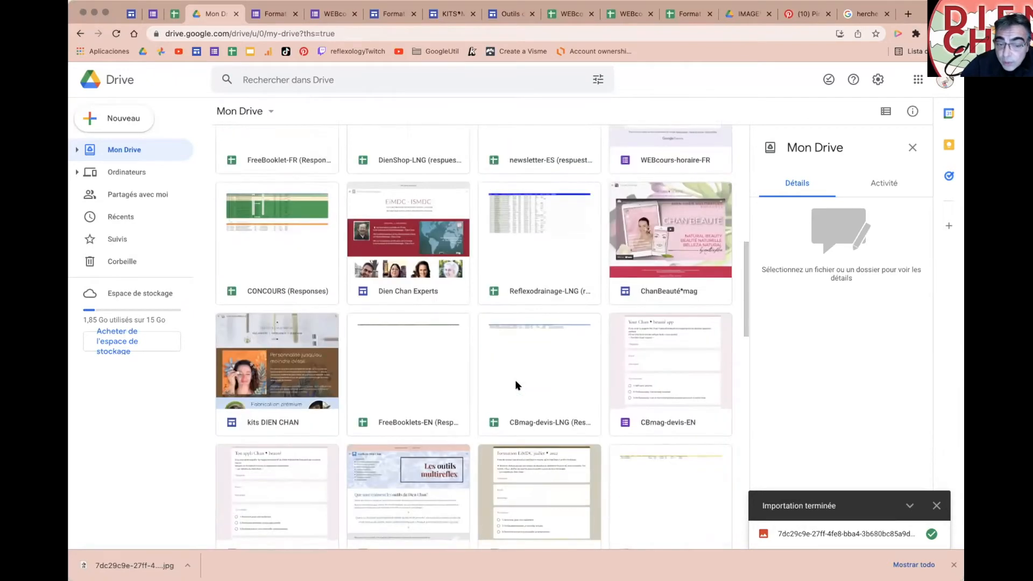
scroll(515, 386, down, 3)
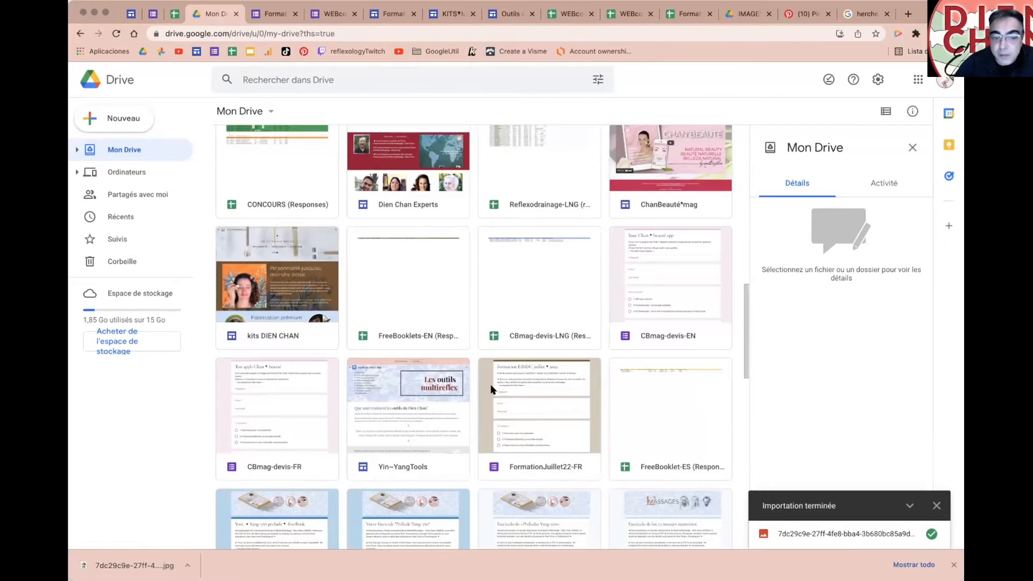
scroll(480, 395, up, 5)
scroll(331, 341, up, 1)
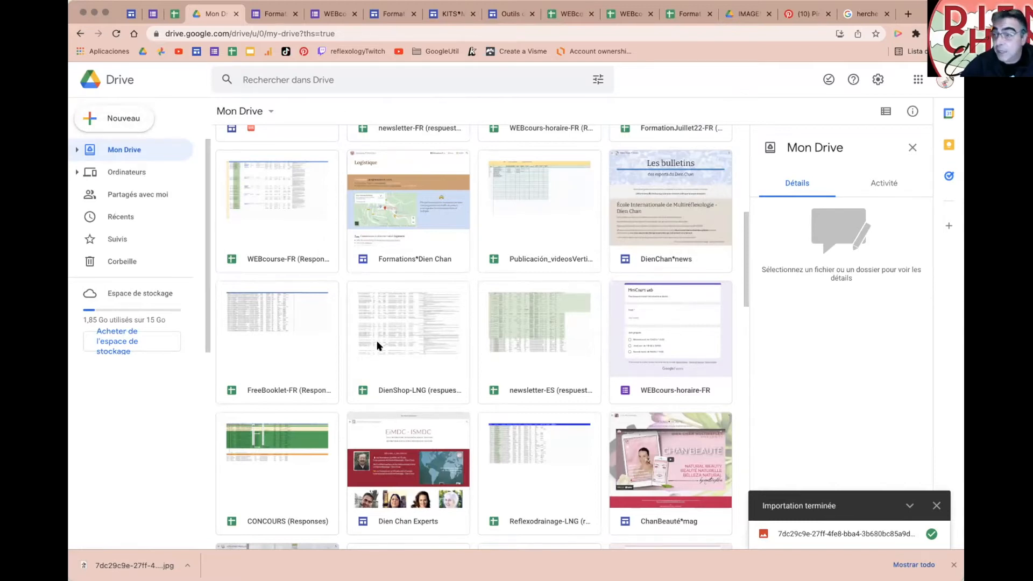
scroll(377, 348, down, 3)
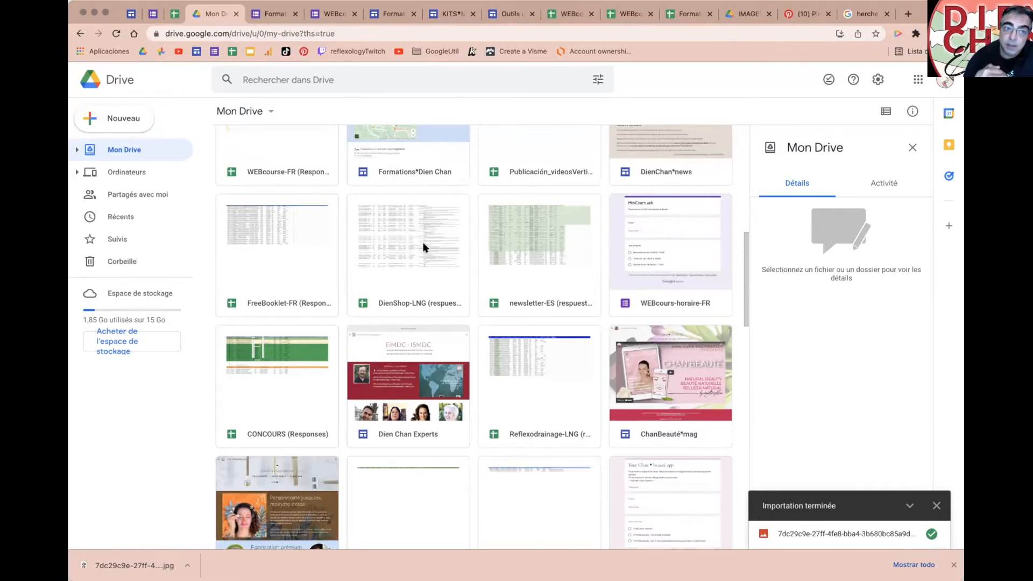
Step: Start a Drive search, dismiss its suggestions and keep browsing My Drive
click(284, 80)
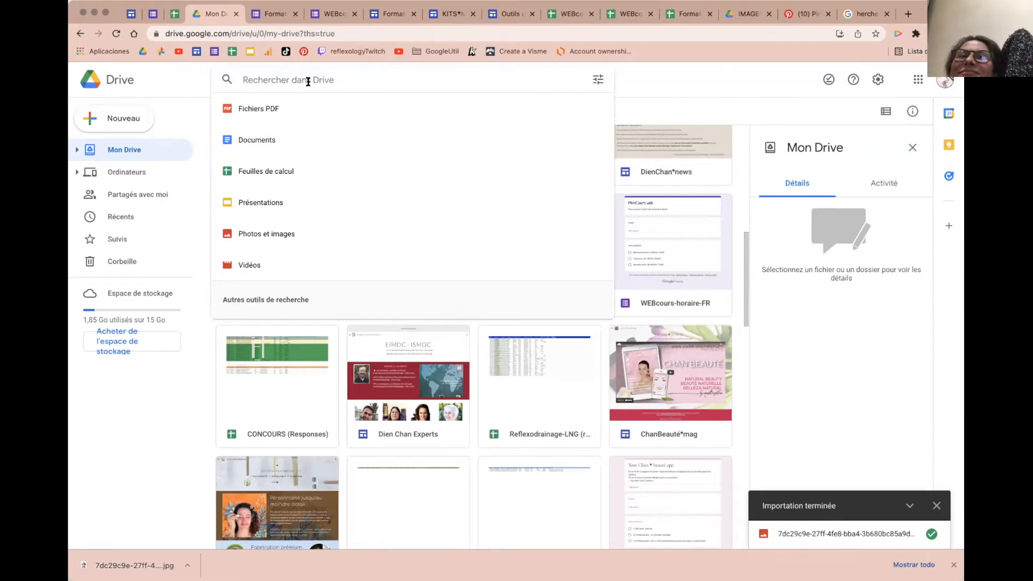
click(187, 78)
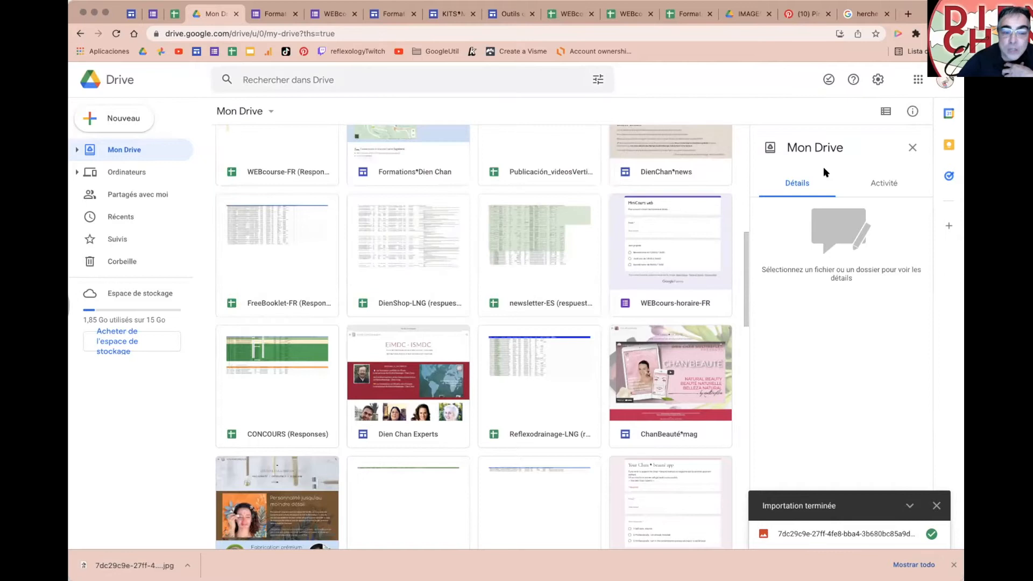
scroll(554, 290, down, 3)
scroll(553, 290, up, 2)
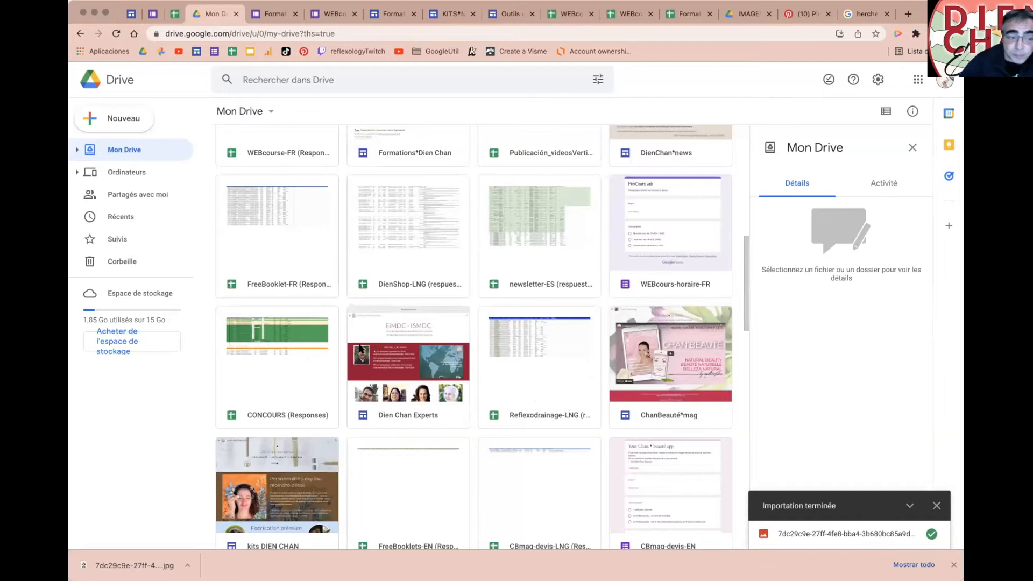
scroll(592, 350, up, 4)
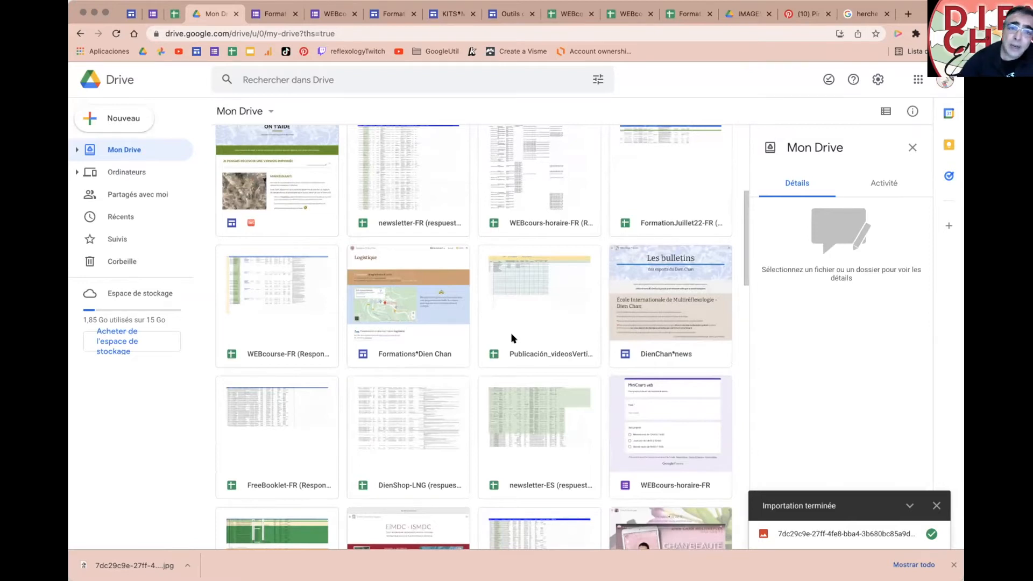
scroll(522, 360, up, 5)
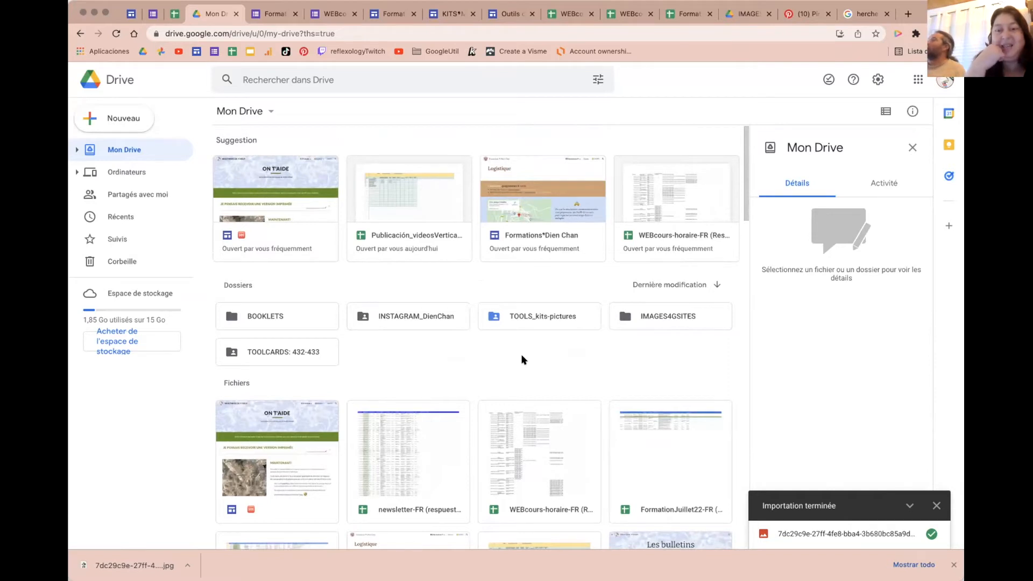
scroll(524, 360, up, 1)
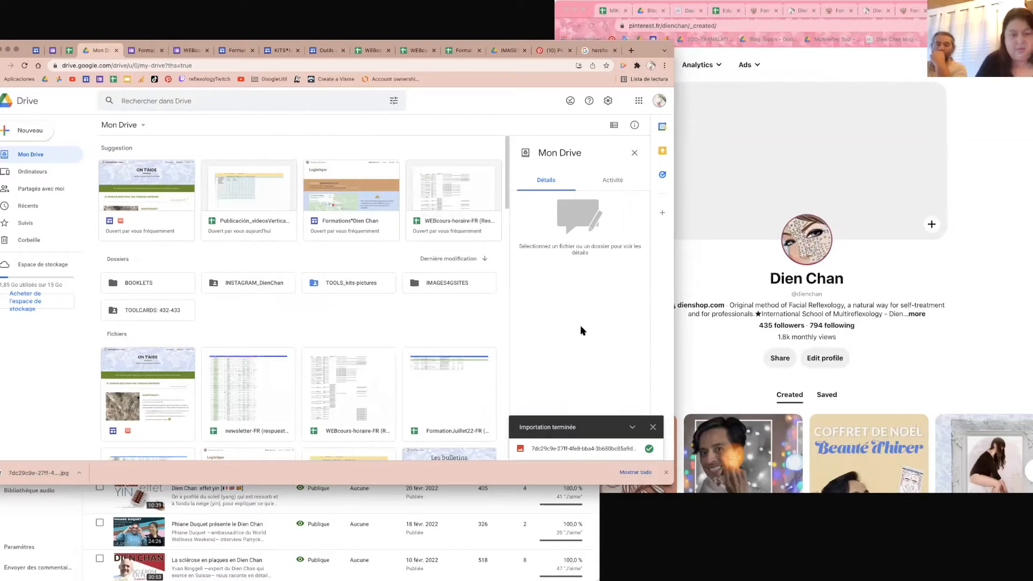
Step: Open and close the Chrome profile menu, then bring the YouTube Studio video list forward
scroll(459, 191, down, 1)
scroll(462, 201, down, 3)
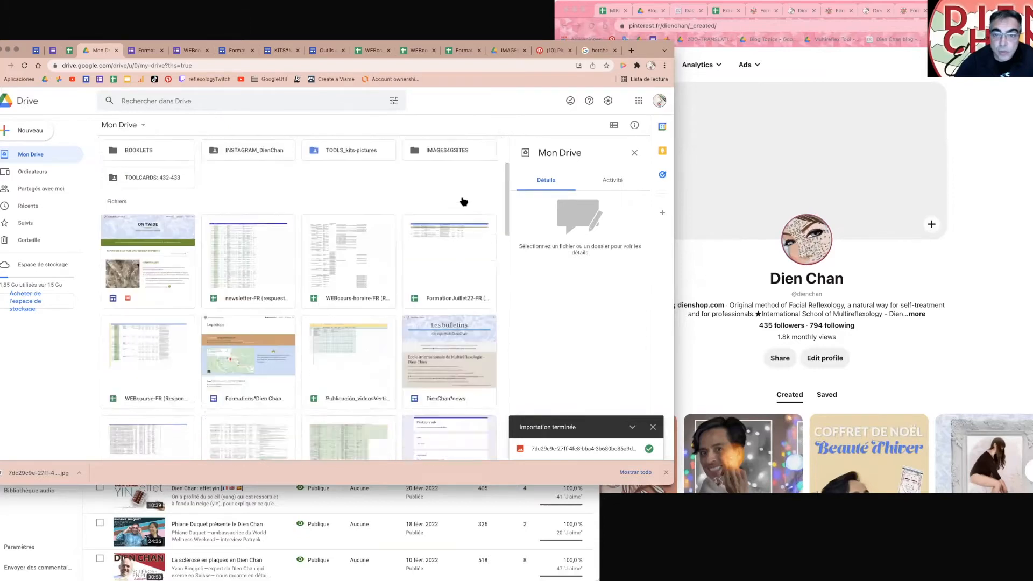
scroll(462, 200, up, 3)
click(650, 65)
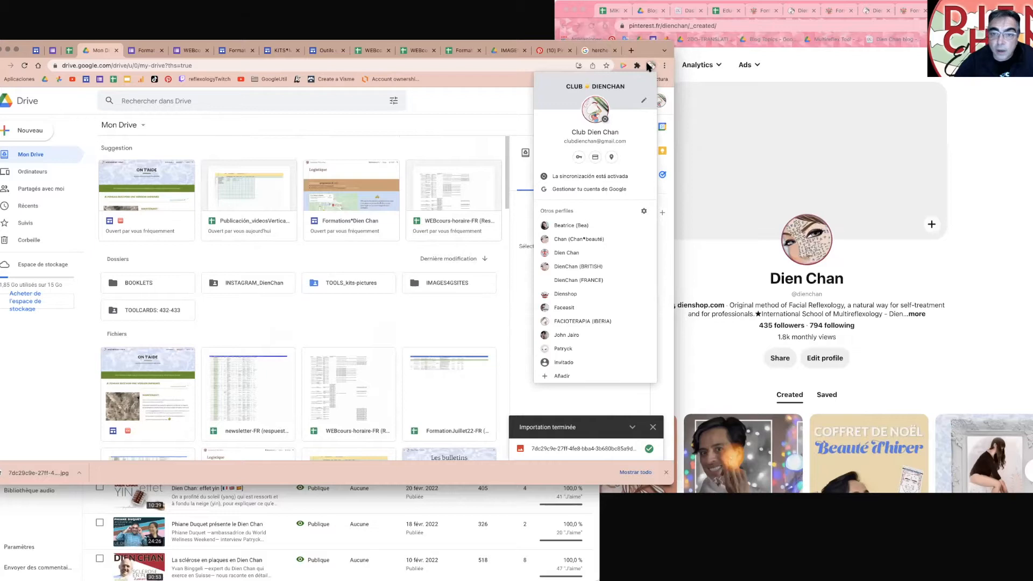
click(650, 65)
click(47, 520)
scroll(279, 390, down, 4)
scroll(279, 389, up, 4)
scroll(280, 388, up, 2)
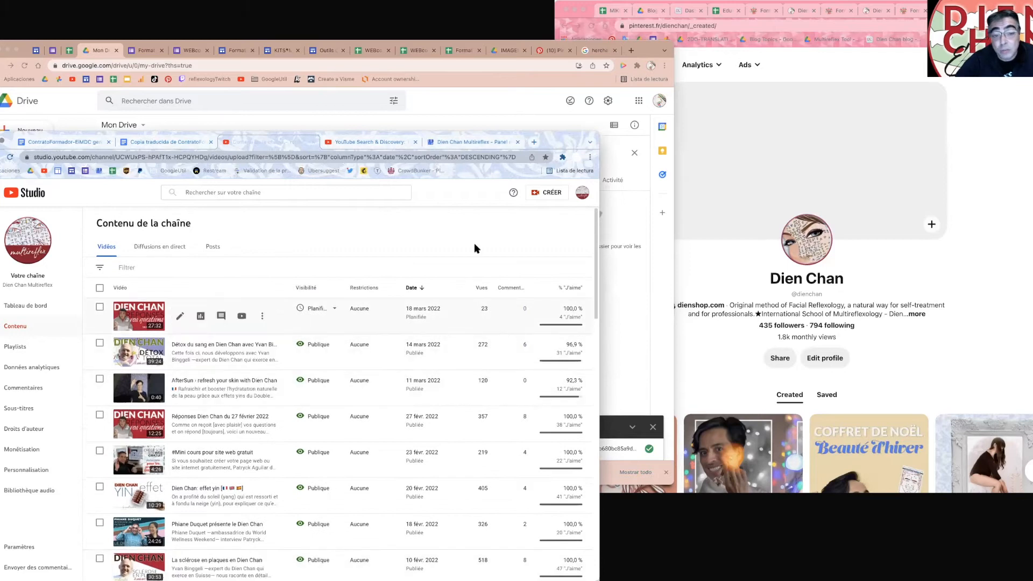
Step: Open and close the YouTube Studio account menu, then bring the Pinterest profile window forward
scroll(431, 340, down, 5)
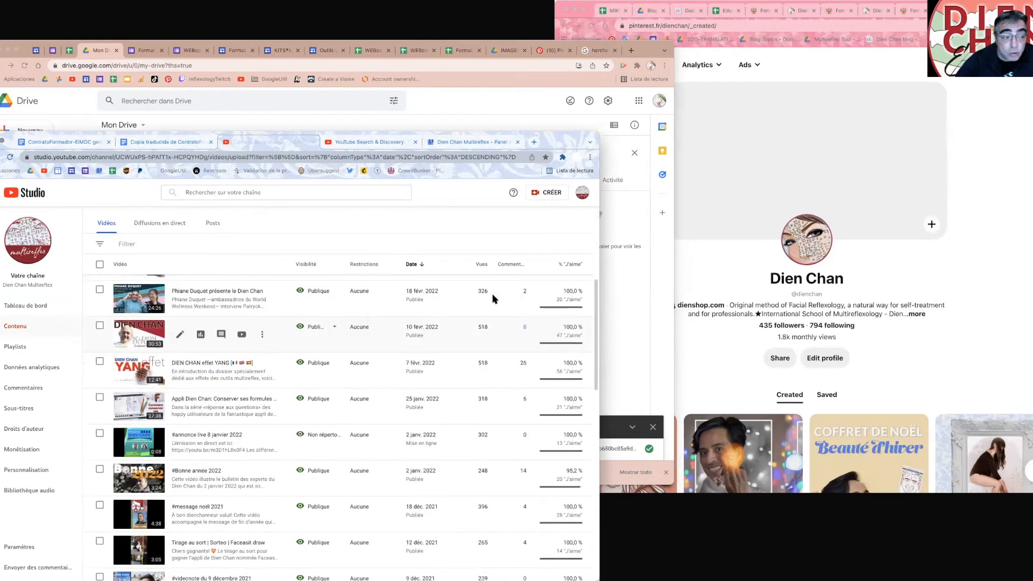
scroll(492, 299, up, 5)
click(582, 192)
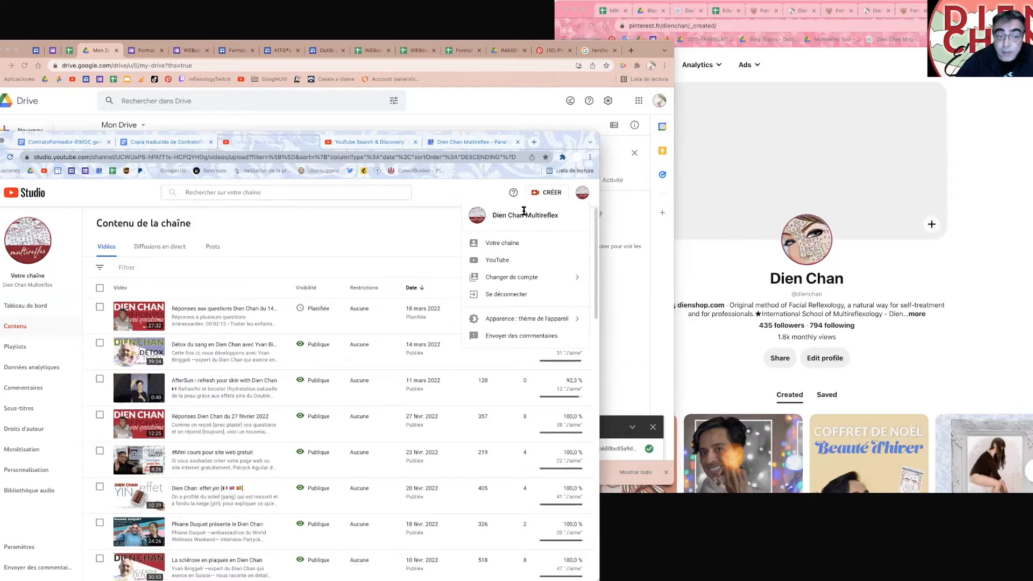
click(479, 192)
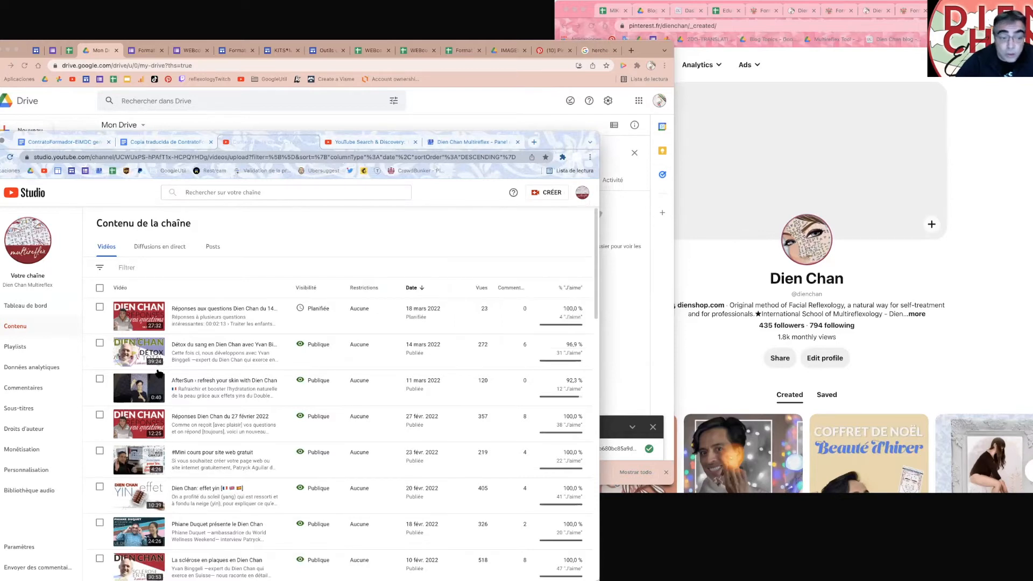
scroll(172, 380, down, 10)
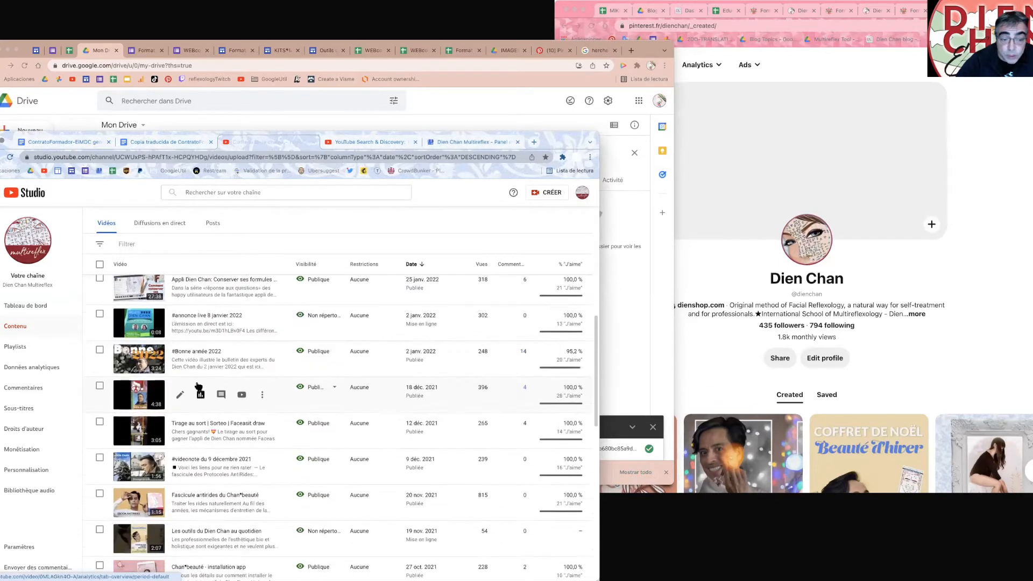
scroll(199, 386, up, 10)
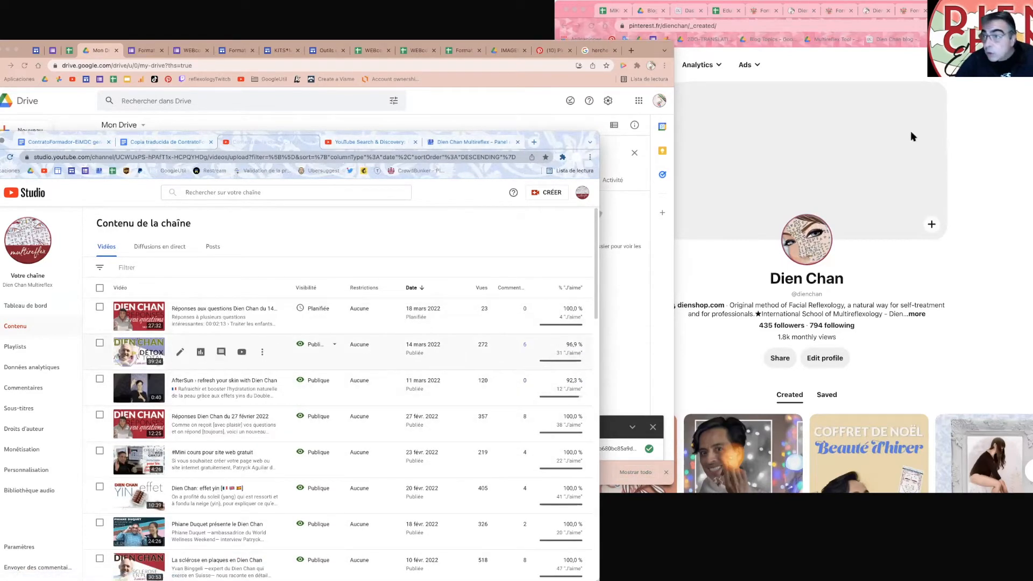
click(977, 88)
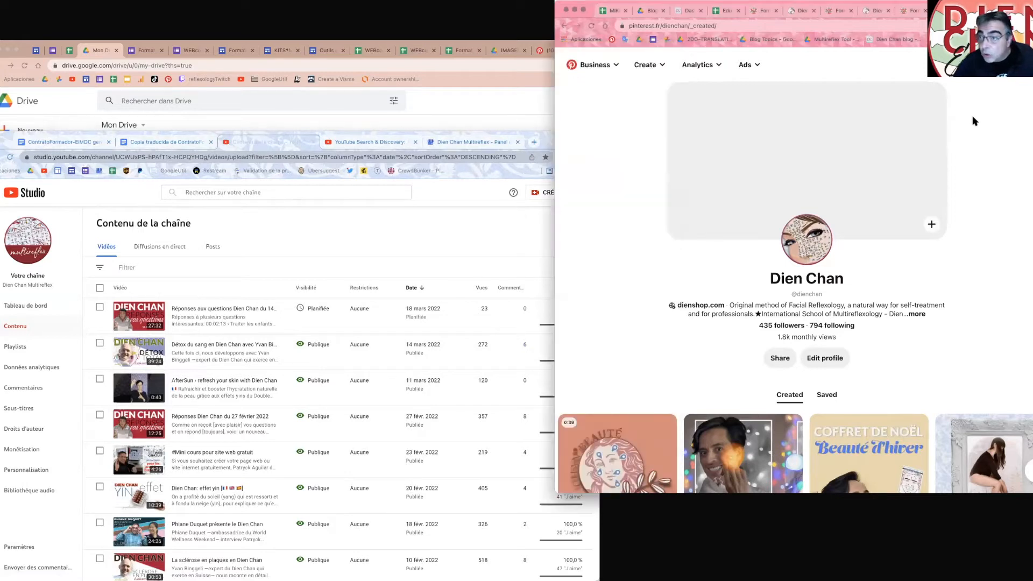
Step: Reload the Pinterest profile, go full screen with F11, and bring YouTube Studio's video list forward
click(1016, 64)
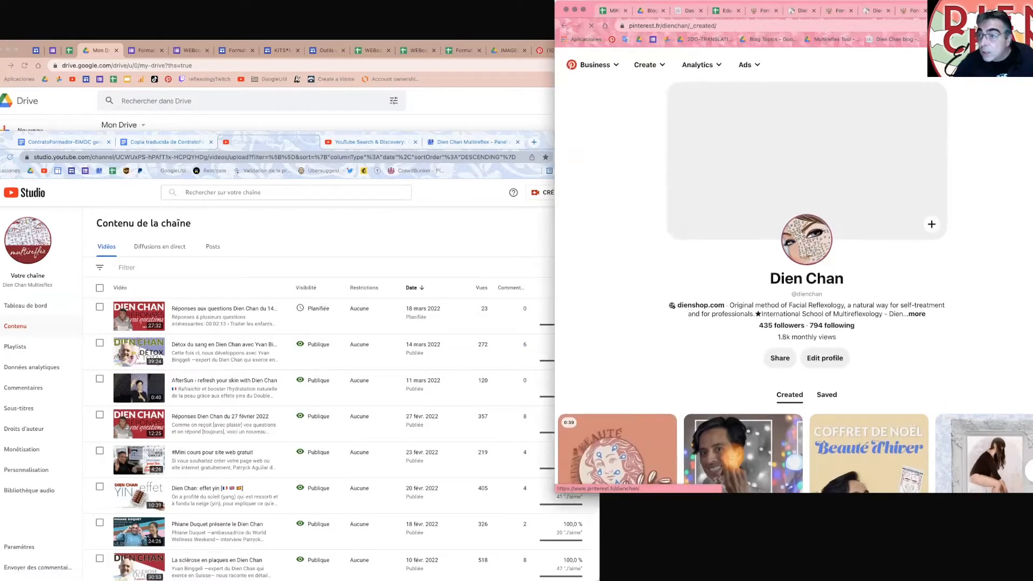
click(1027, 26)
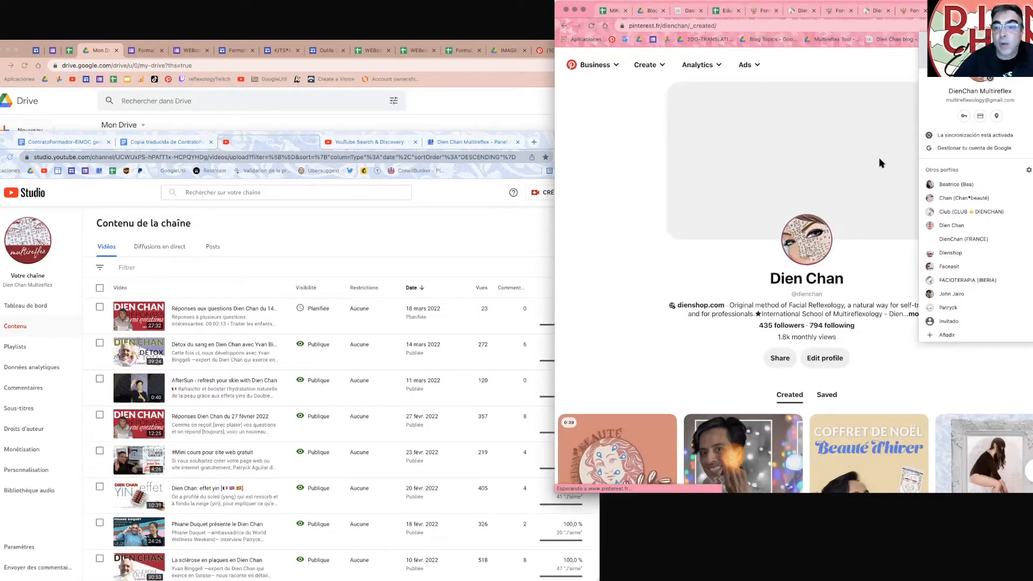
click(894, 64)
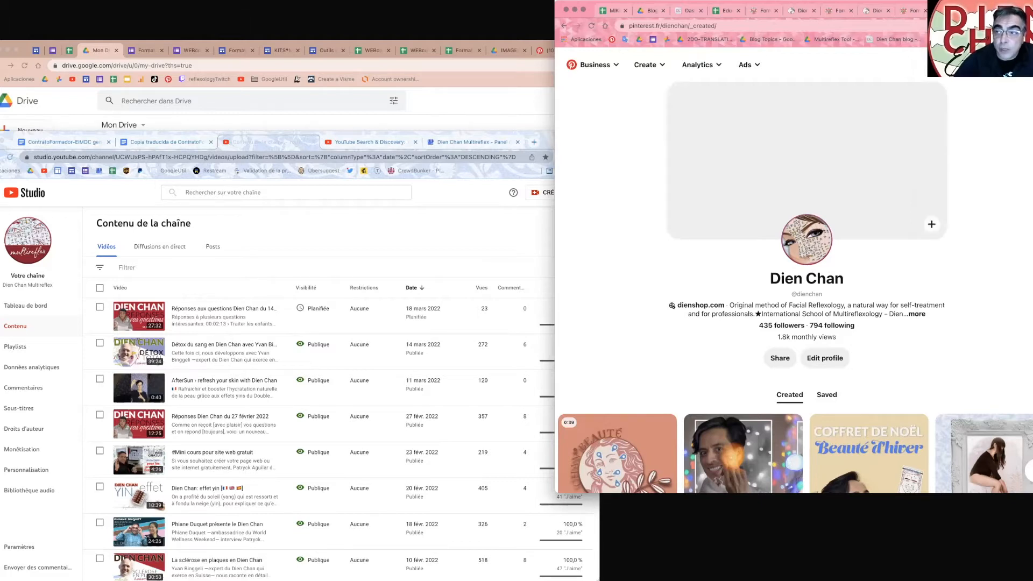
key(F11)
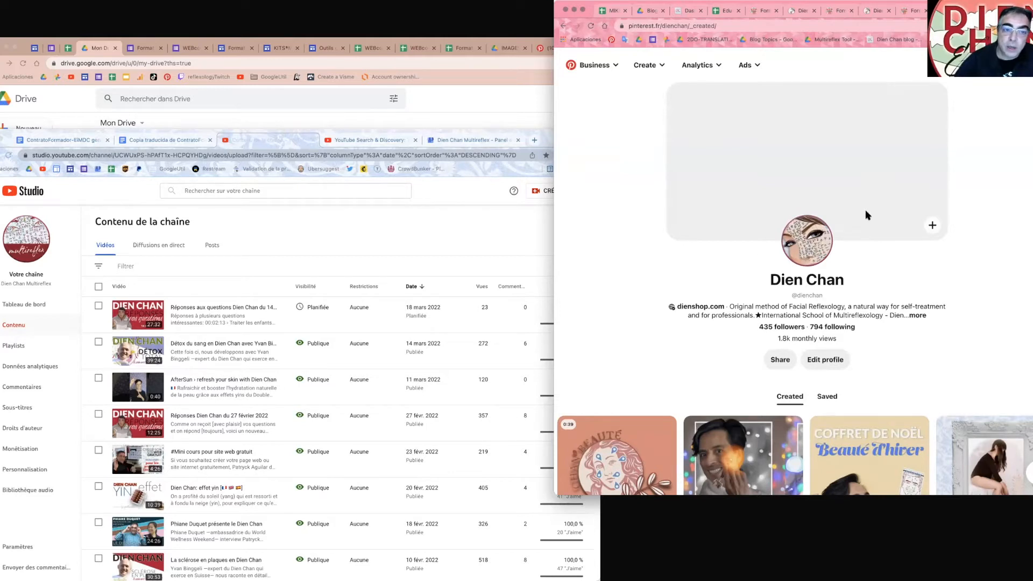
click(431, 233)
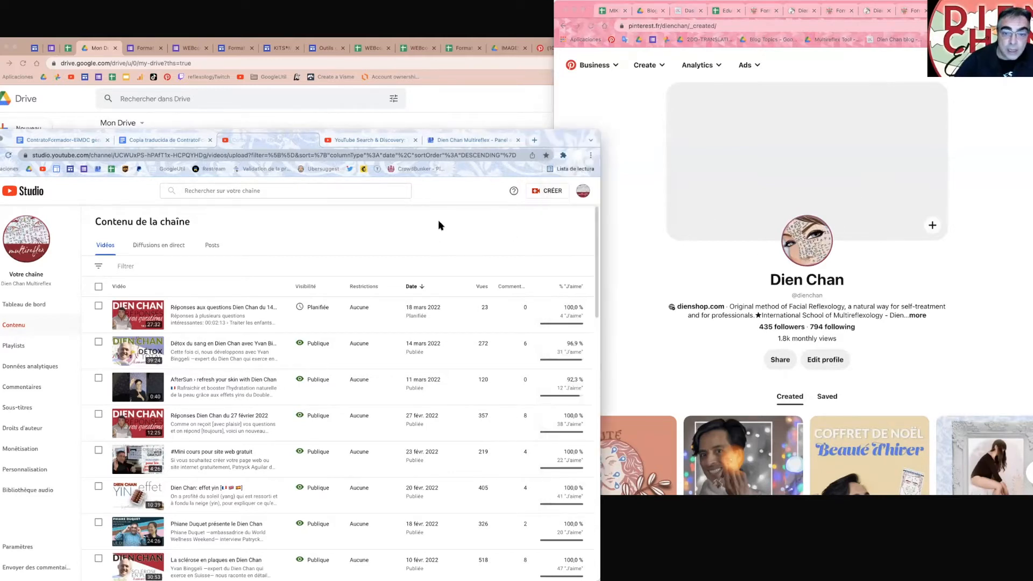
click(452, 111)
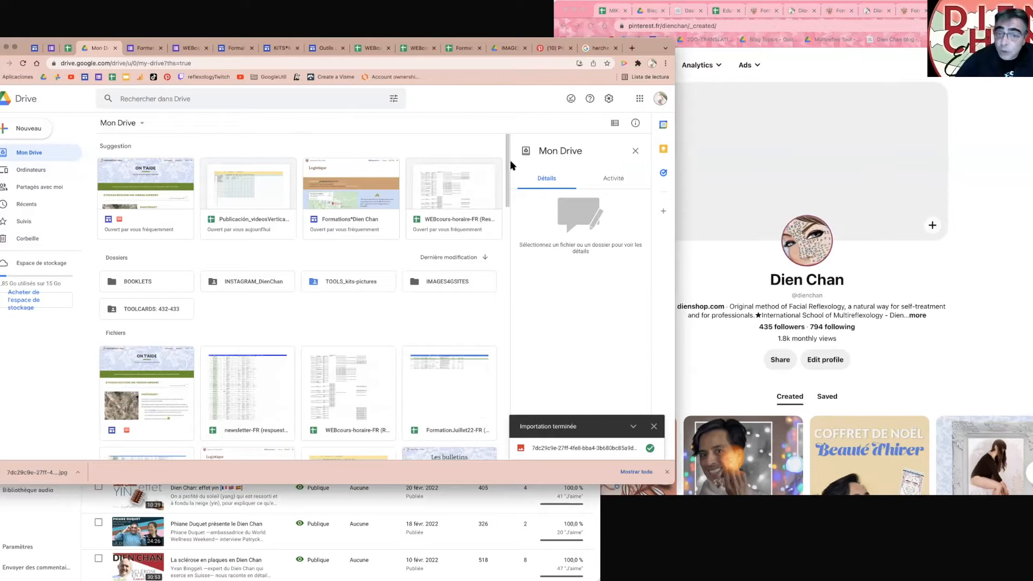
click(514, 505)
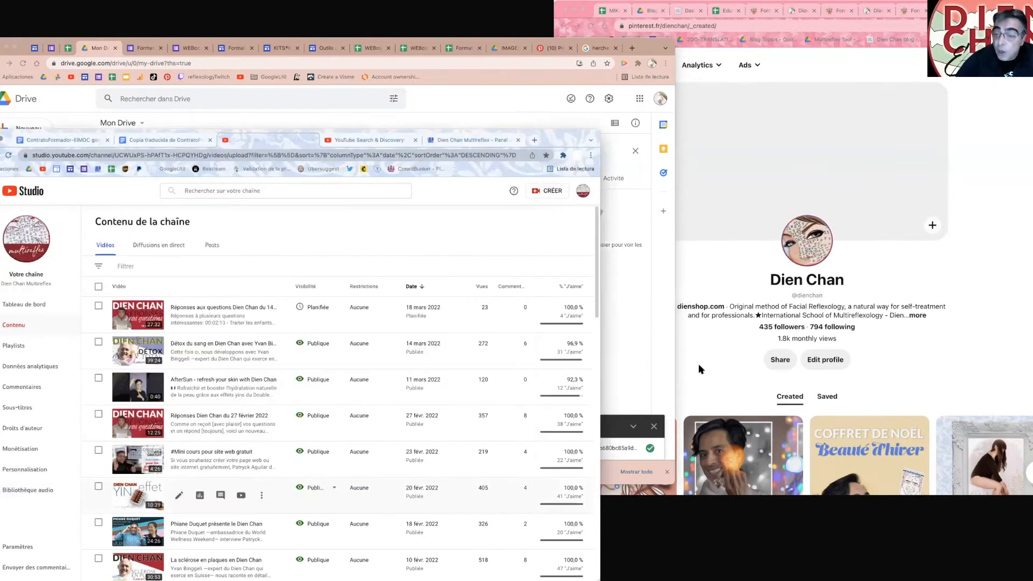
click(818, 177)
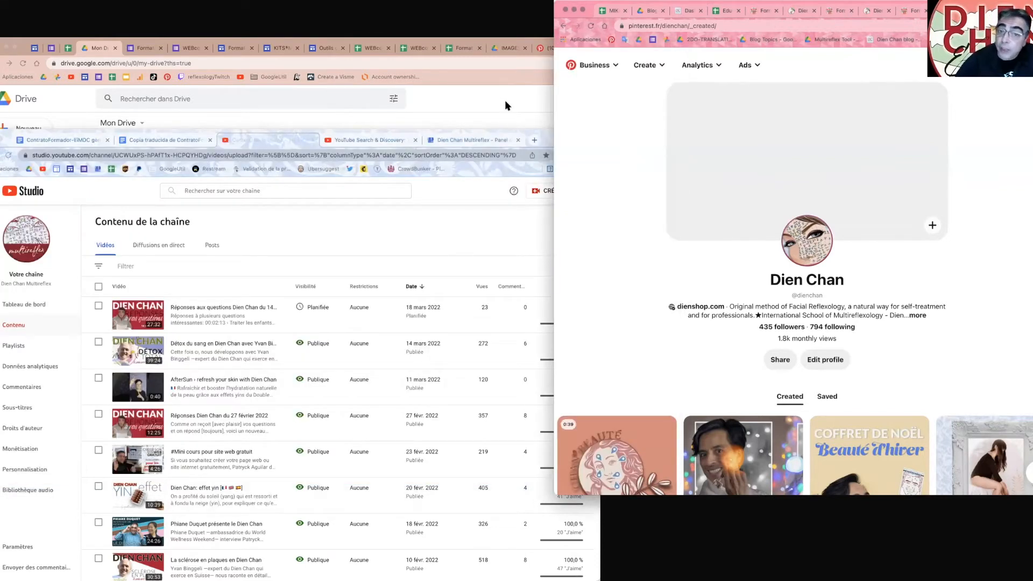
click(456, 95)
Step: Toggle the Chrome profile menu, leaving Google Drive's My Drive filling the screen
click(650, 65)
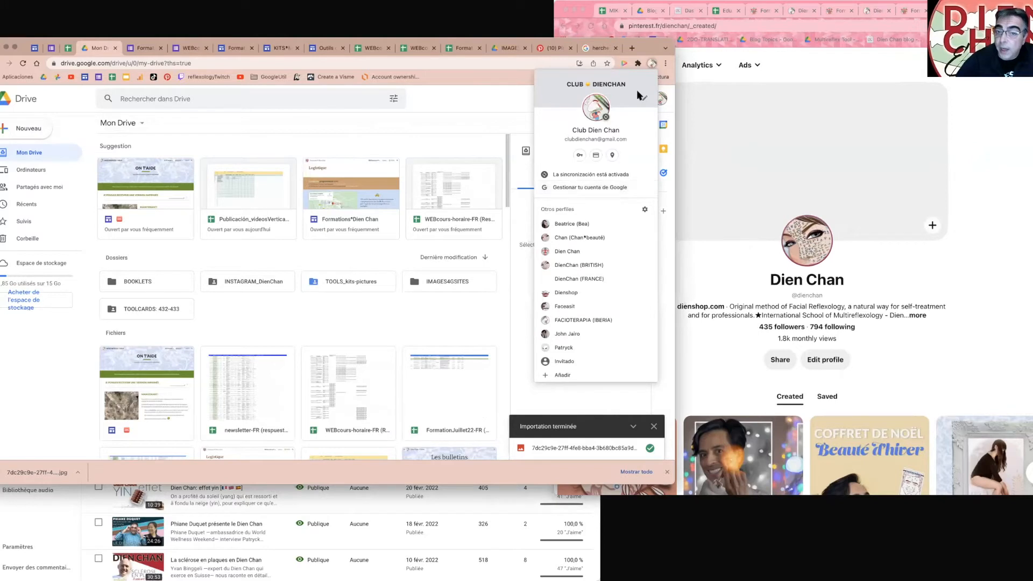
click(652, 63)
click(651, 63)
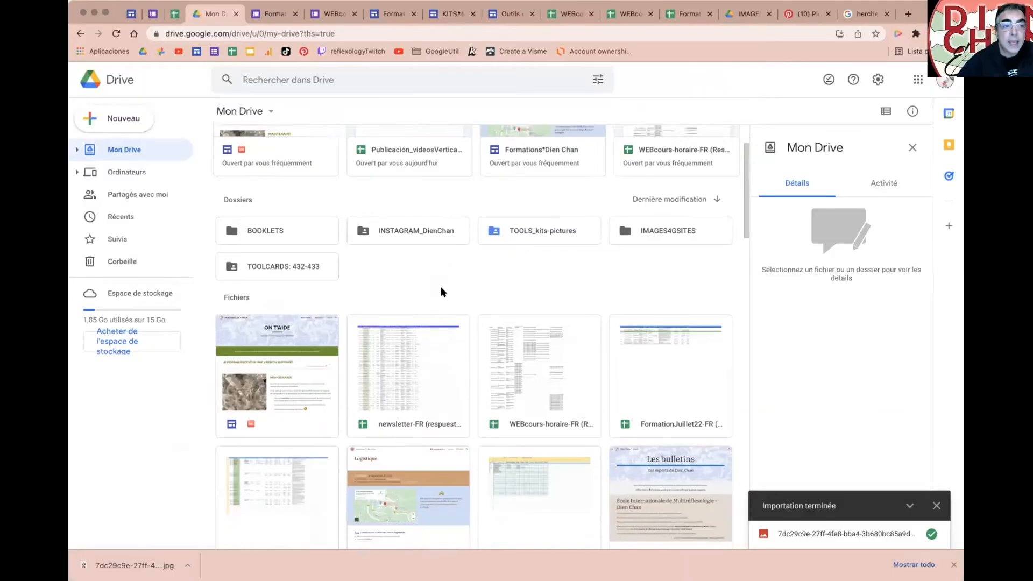
scroll(440, 287, up, 2)
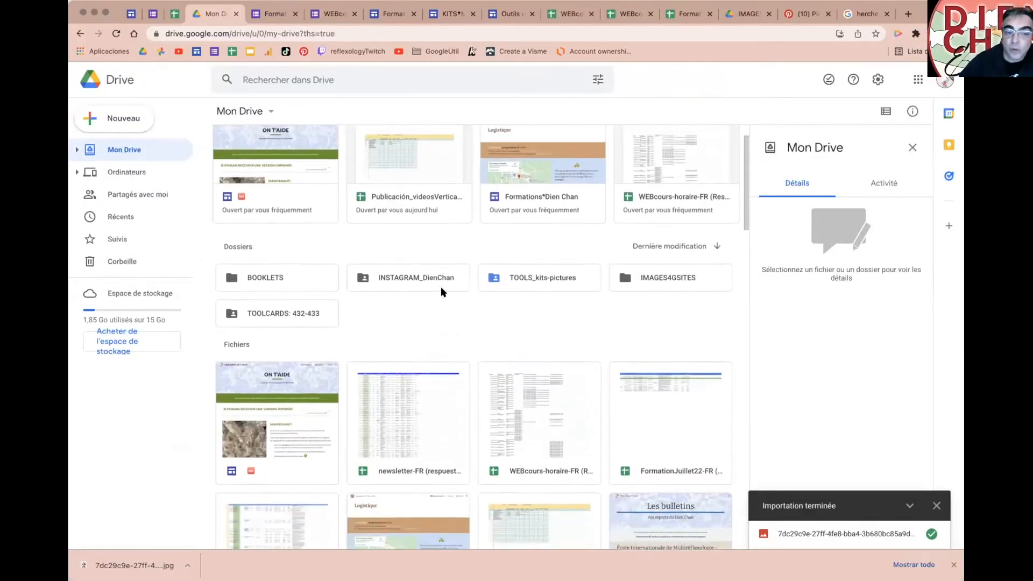
Step: Scroll through the My Drive files, then switch to the Google Sites tab listing the sites
scroll(441, 286, down, 3)
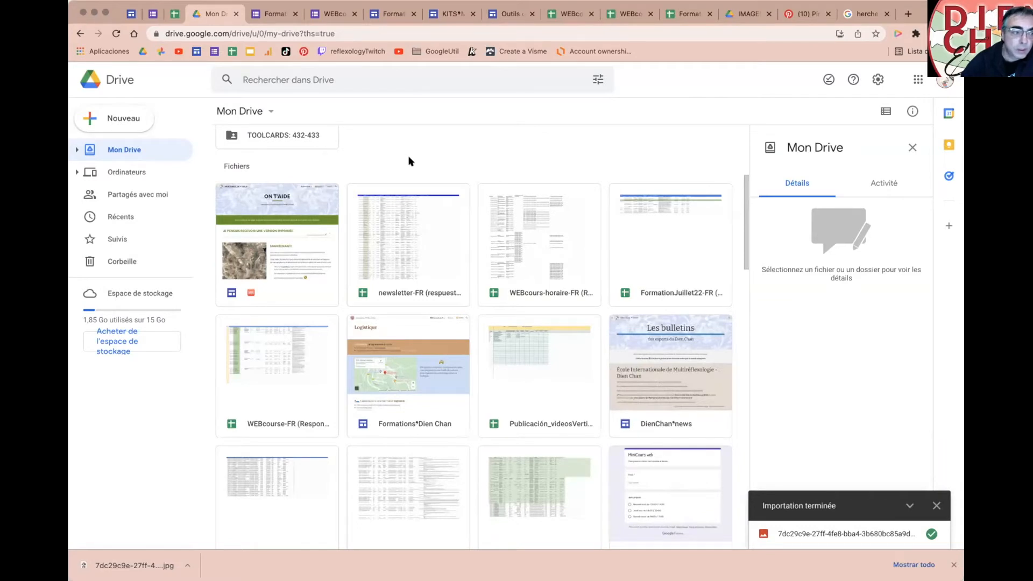
scroll(409, 161, up, 2)
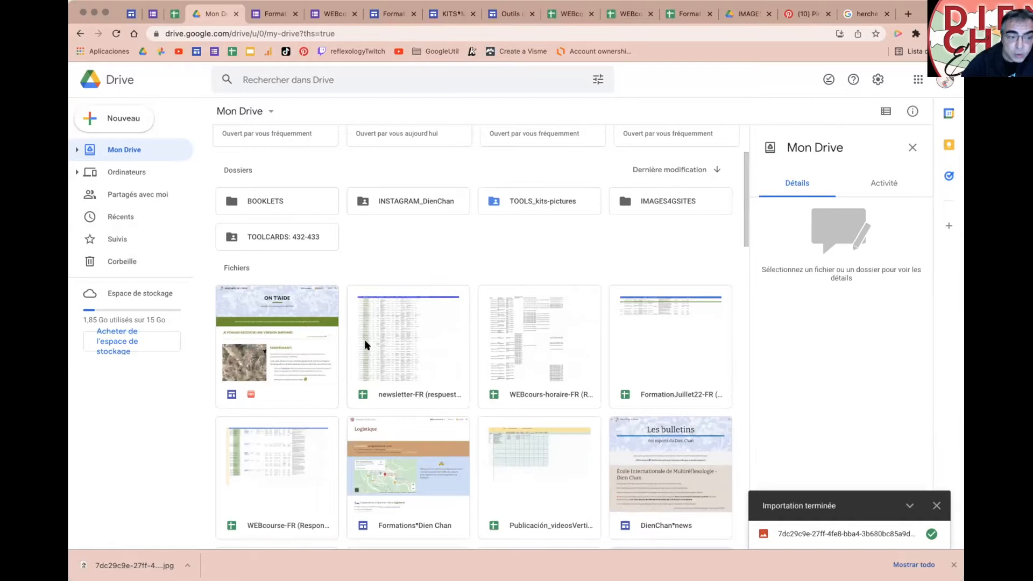
scroll(367, 344, down, 1)
scroll(367, 342, up, 2)
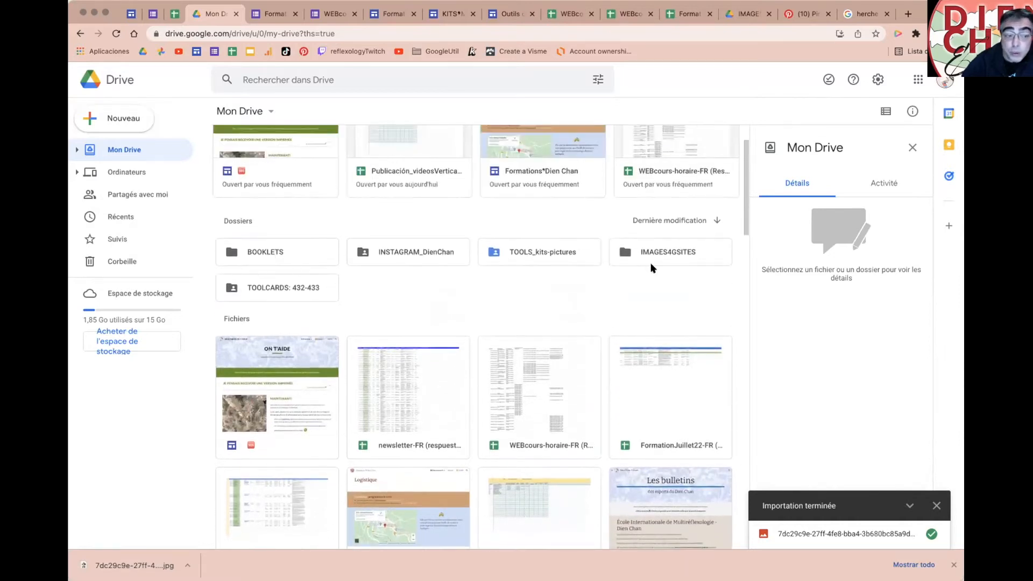
scroll(509, 256, down, 3)
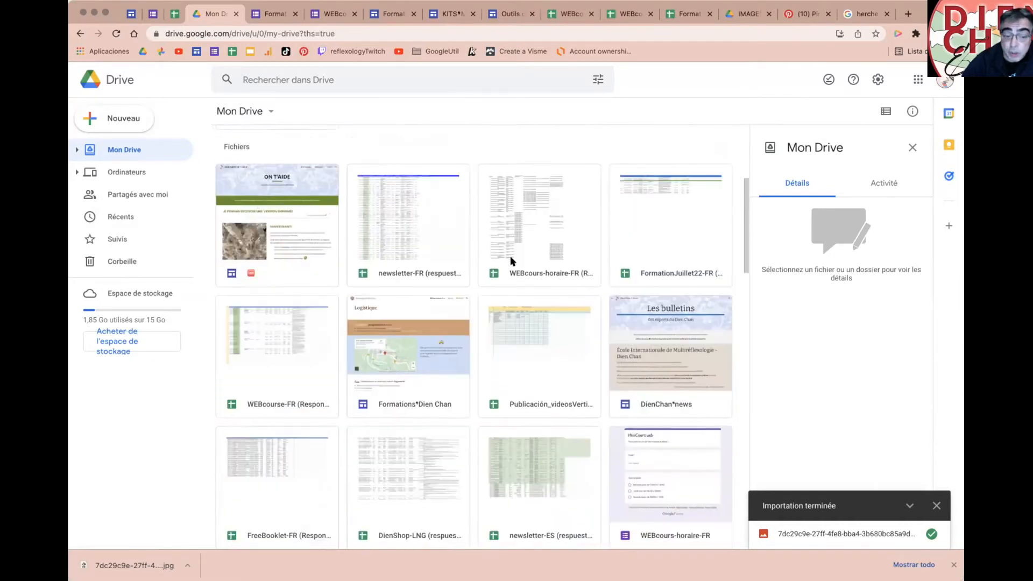
scroll(322, 292, up, 1)
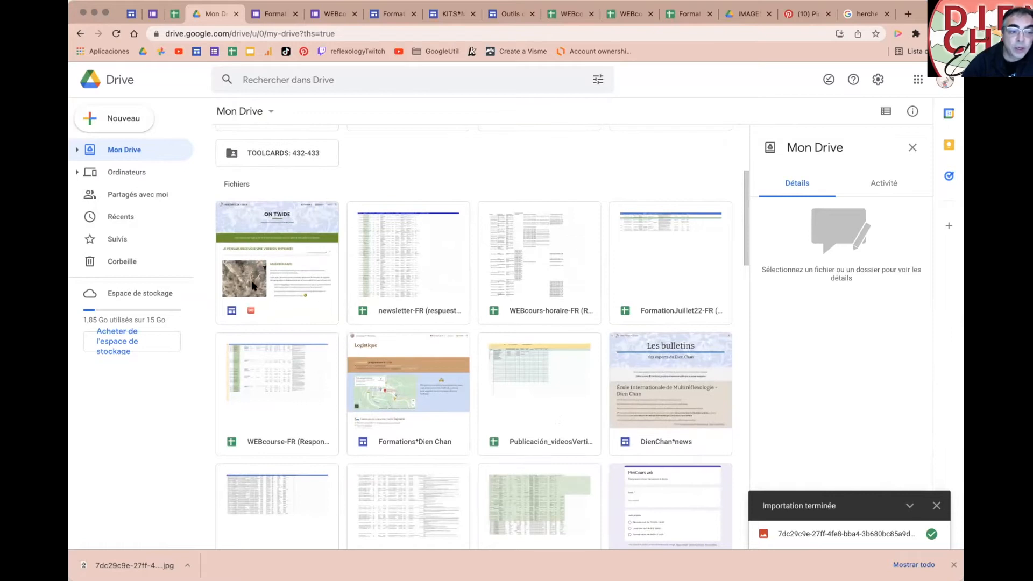
click(133, 17)
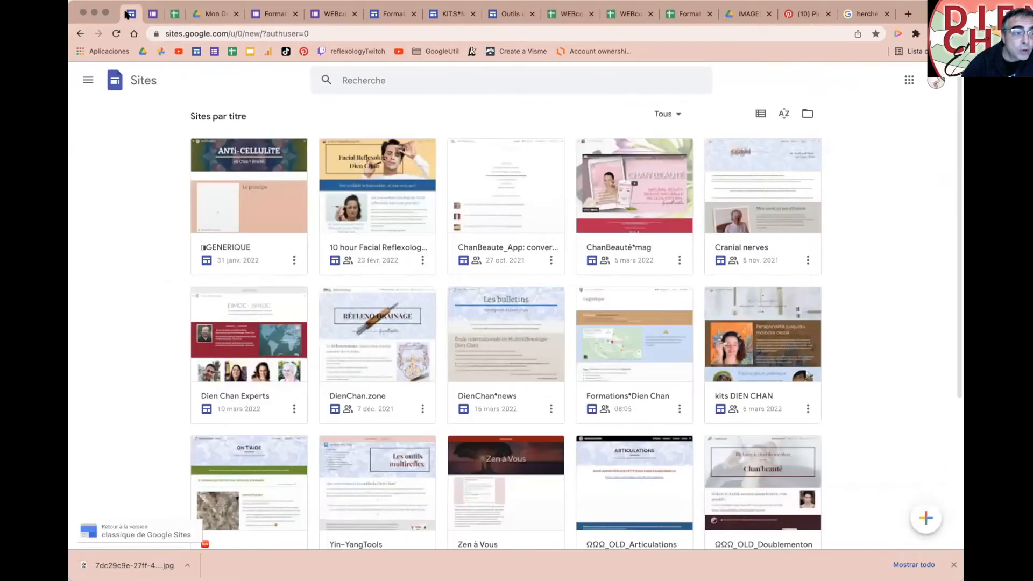
Step: Open the MULTIREFLEX*HELP MiniCours~web page under Français and place the cursor on the cloud line
scroll(325, 293, down, 2)
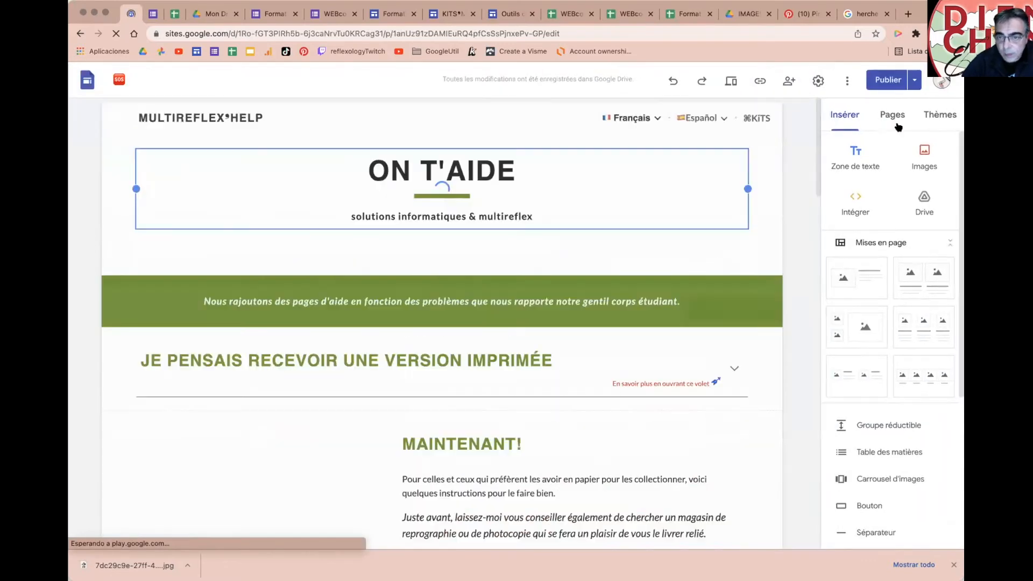
click(893, 115)
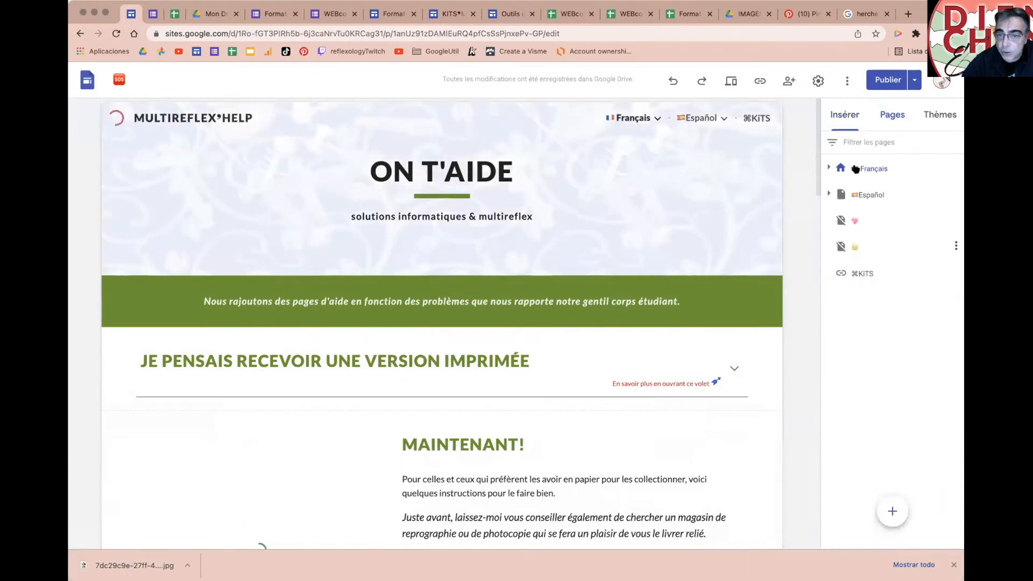
click(828, 167)
click(873, 276)
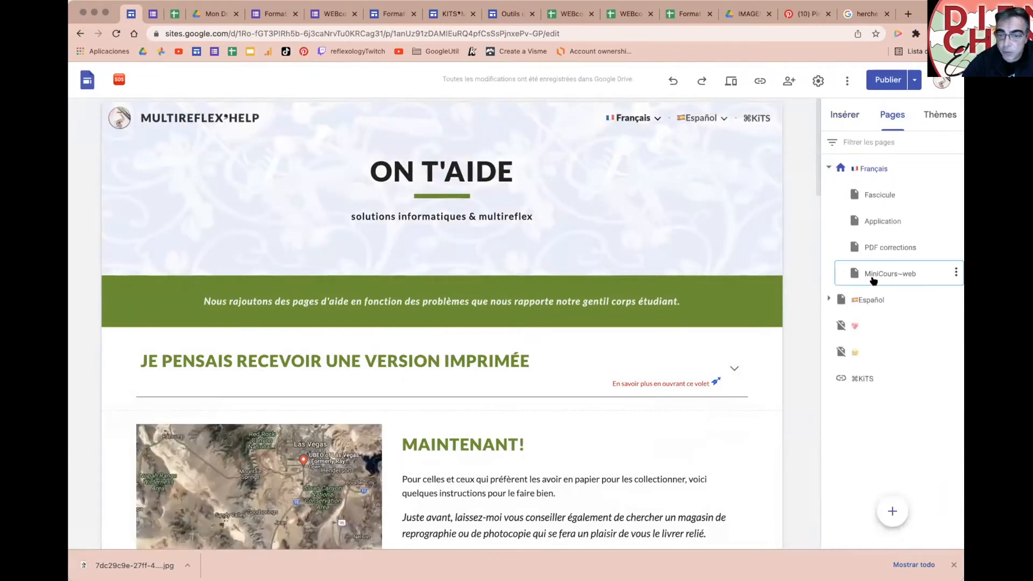
scroll(648, 423, down, 10)
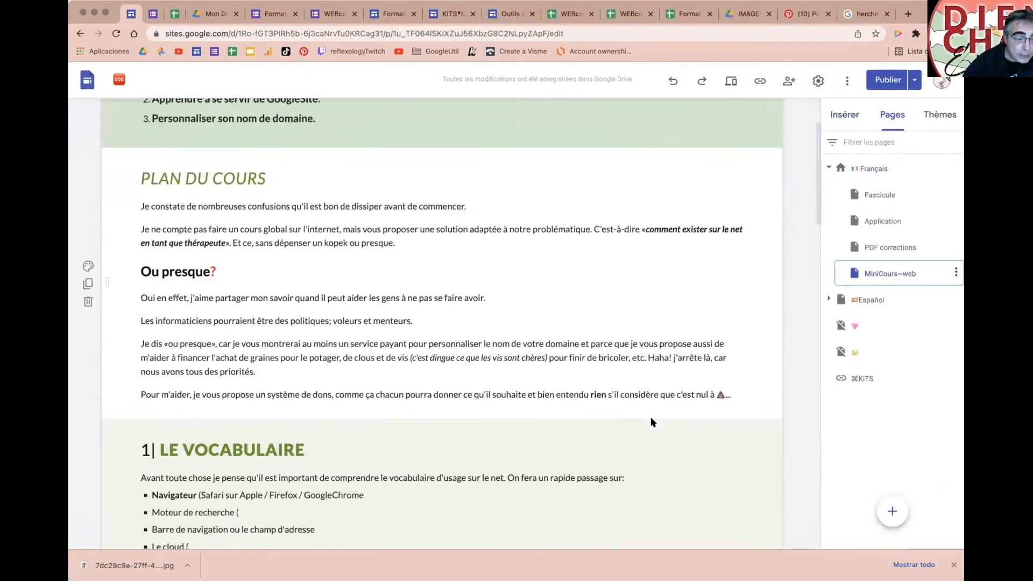
click(202, 300)
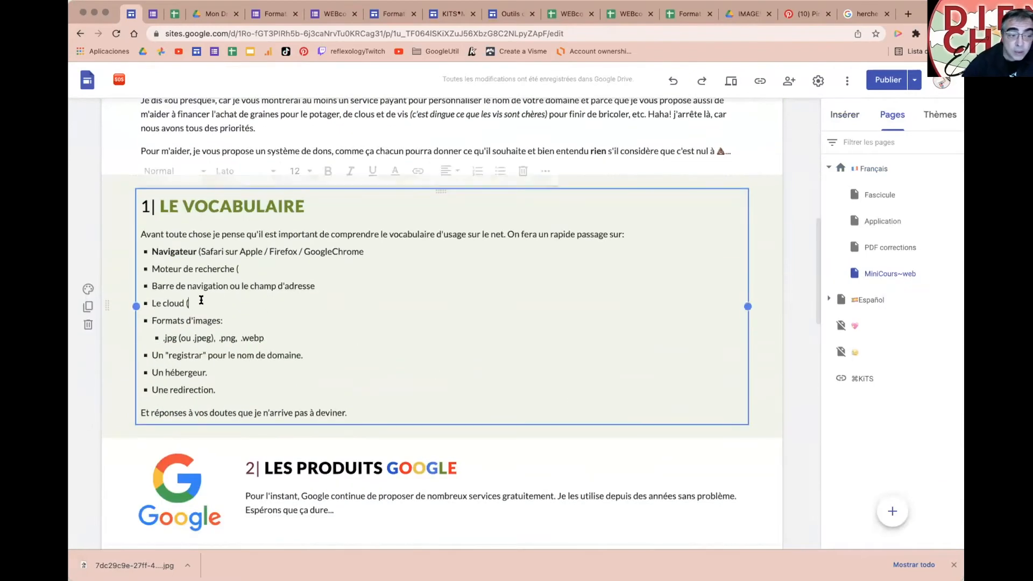
Step: Add 'un disque dur distant' to the cloud bullet and bold 'Formats d'images:'
text(un disq)
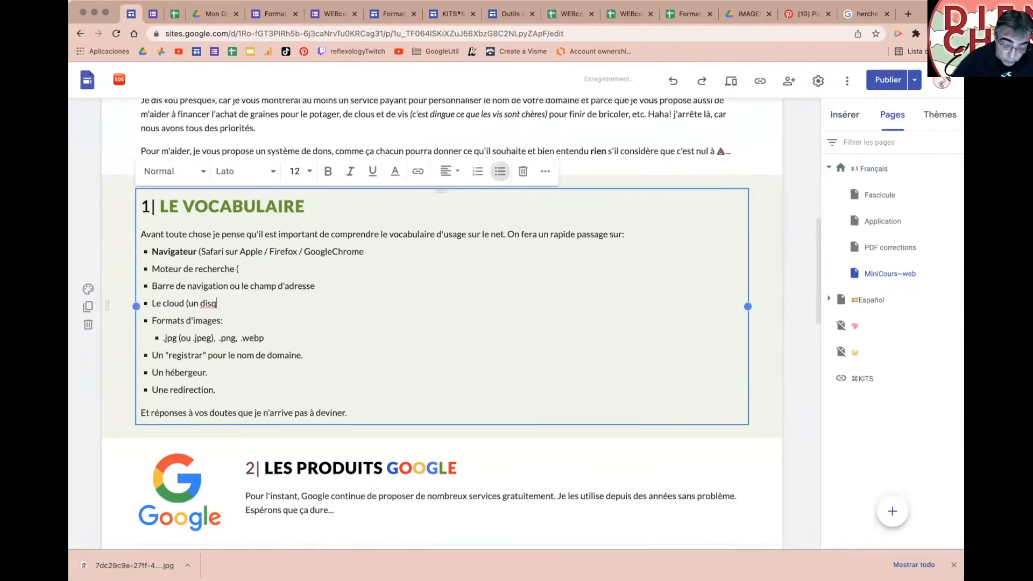
text(ue dur distant)
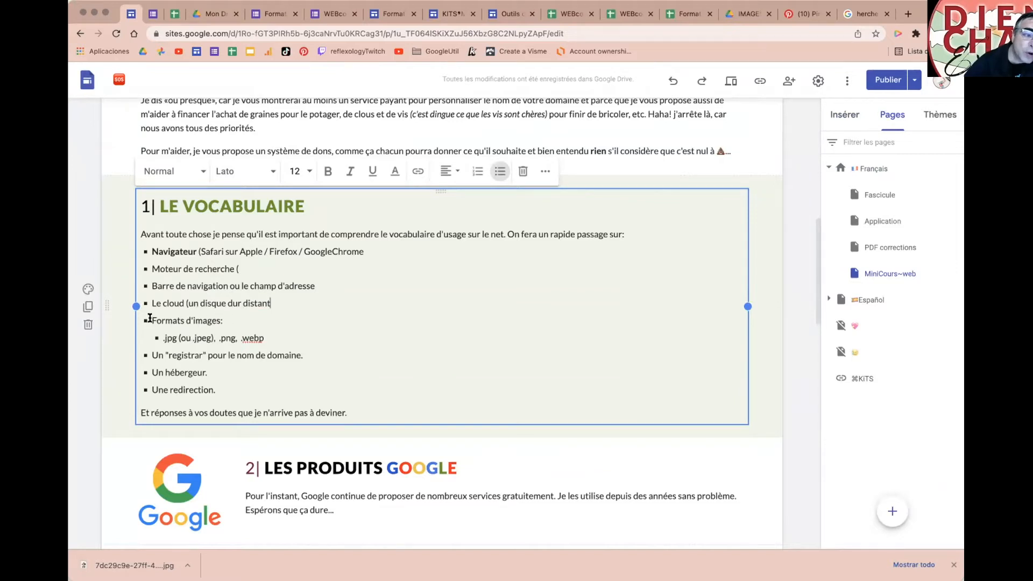
drag(150, 318, 223, 319)
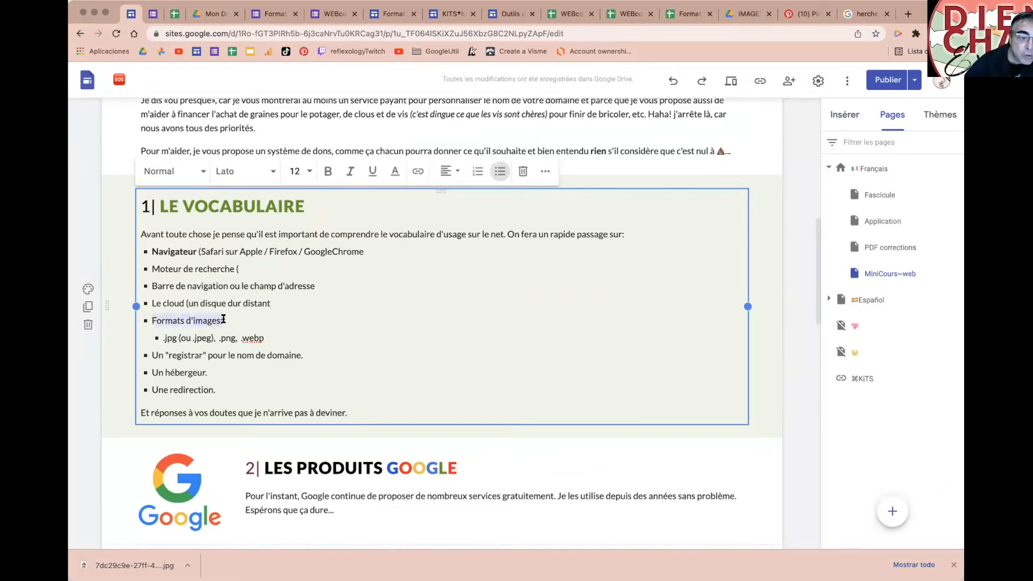
key(super+b)
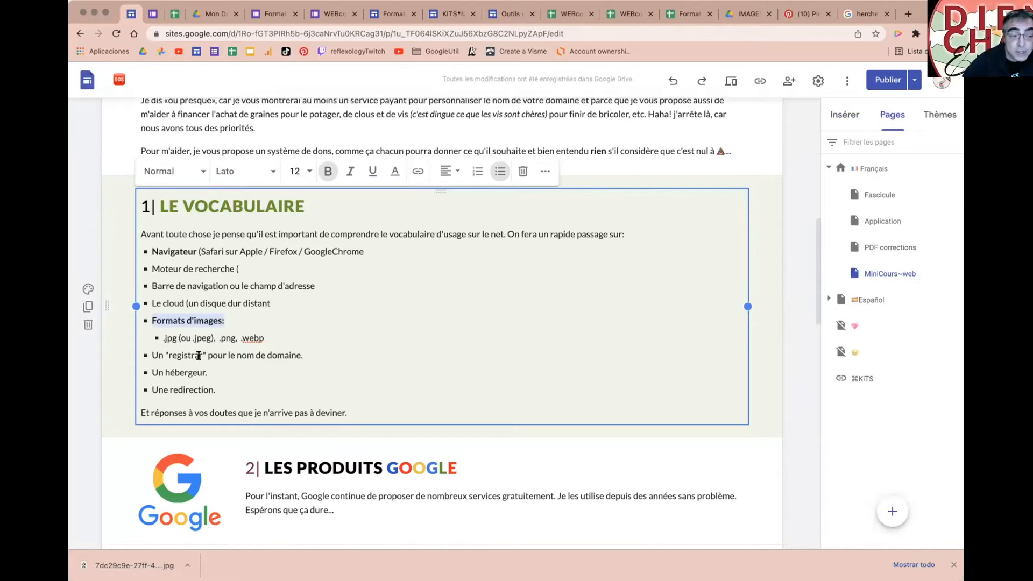
Step: Review the '.jpg (ou .jpeg), .png, .webp' sub-bullet under Formats d'images, selecting the word png
scroll(199, 354, down, 2)
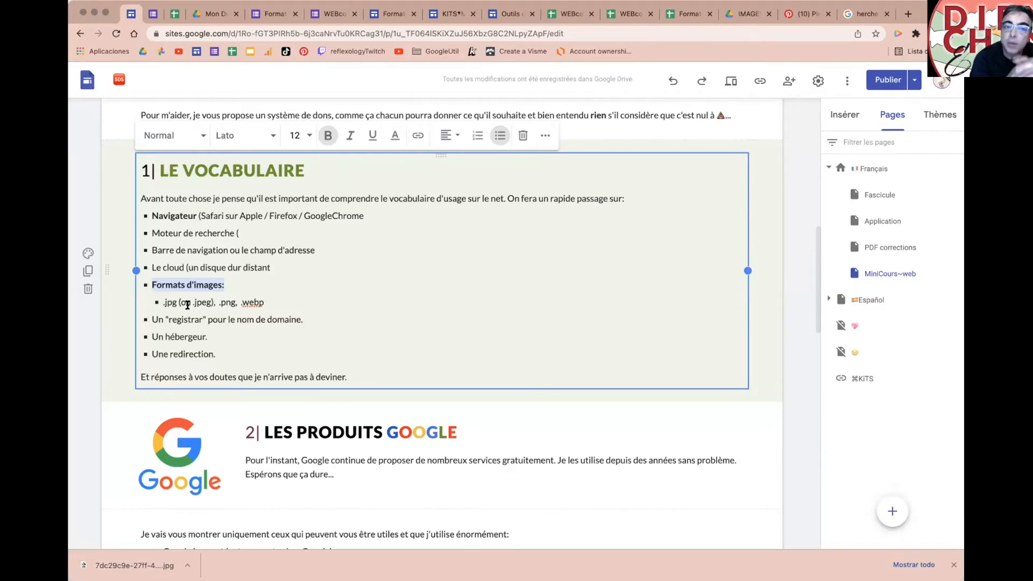
click(225, 302)
double_click(225, 302)
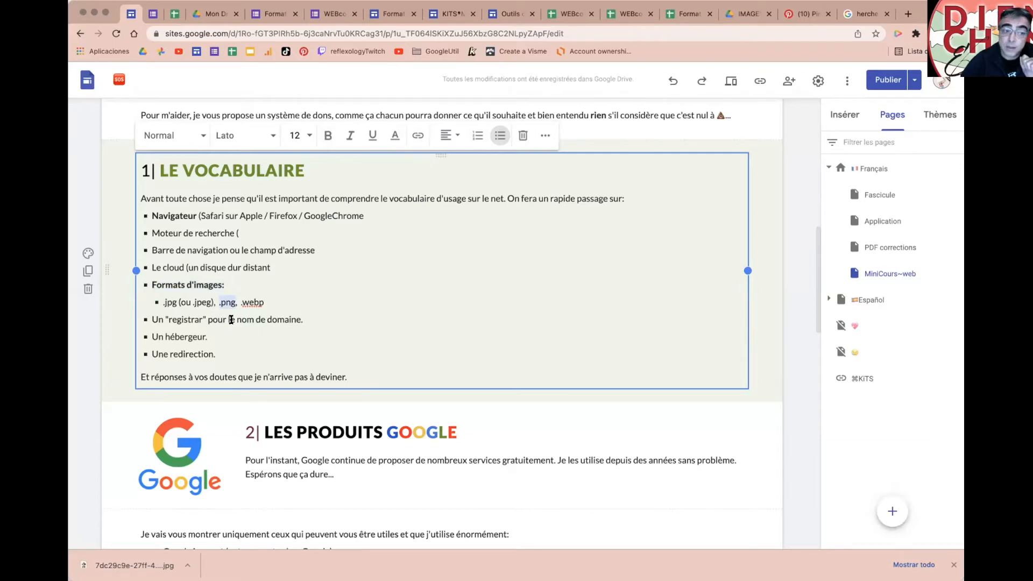
scroll(343, 417, up, 2)
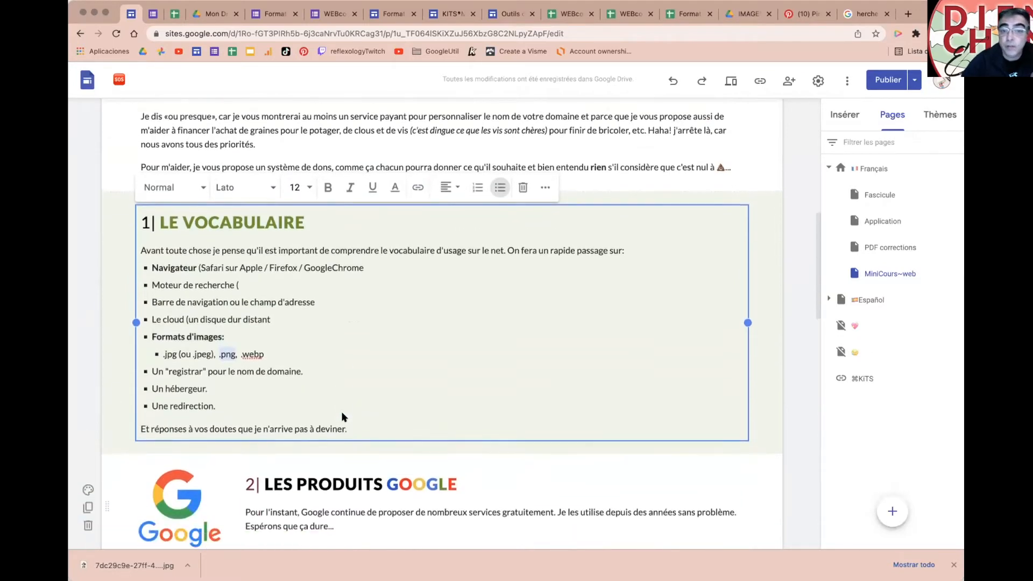
scroll(342, 417, down, 1)
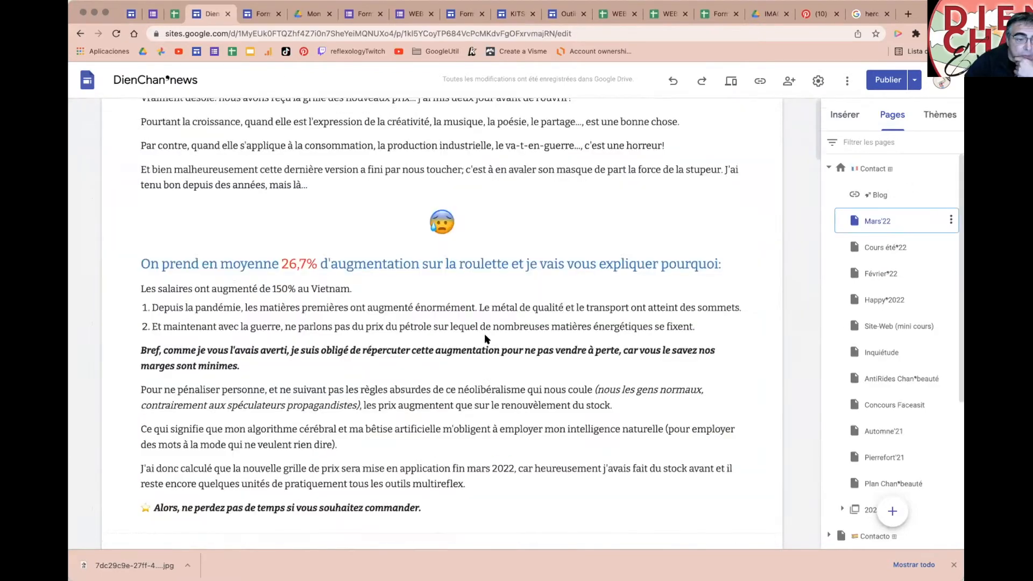
scroll(441, 322, down, 10)
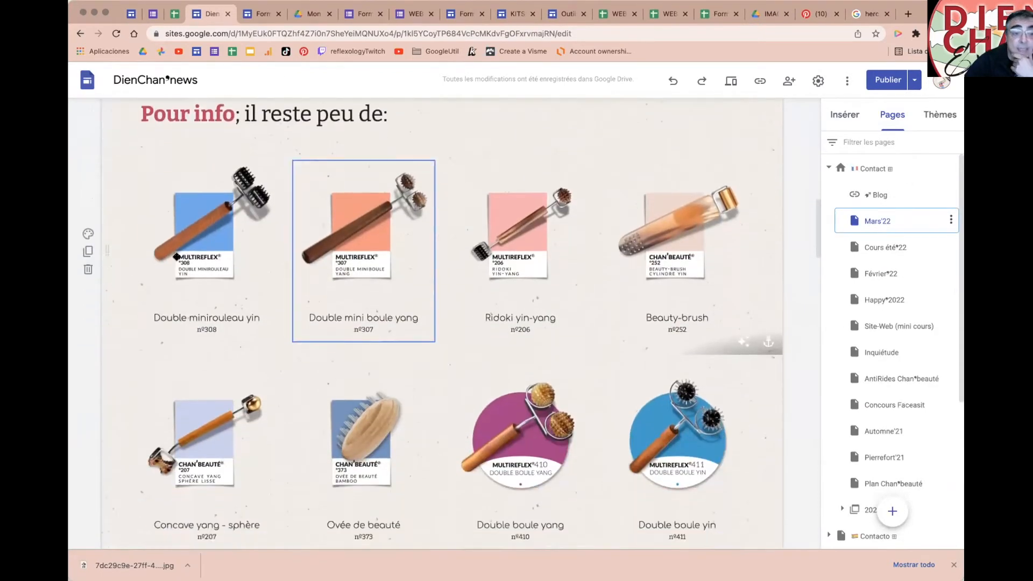
scroll(364, 248, down, 1)
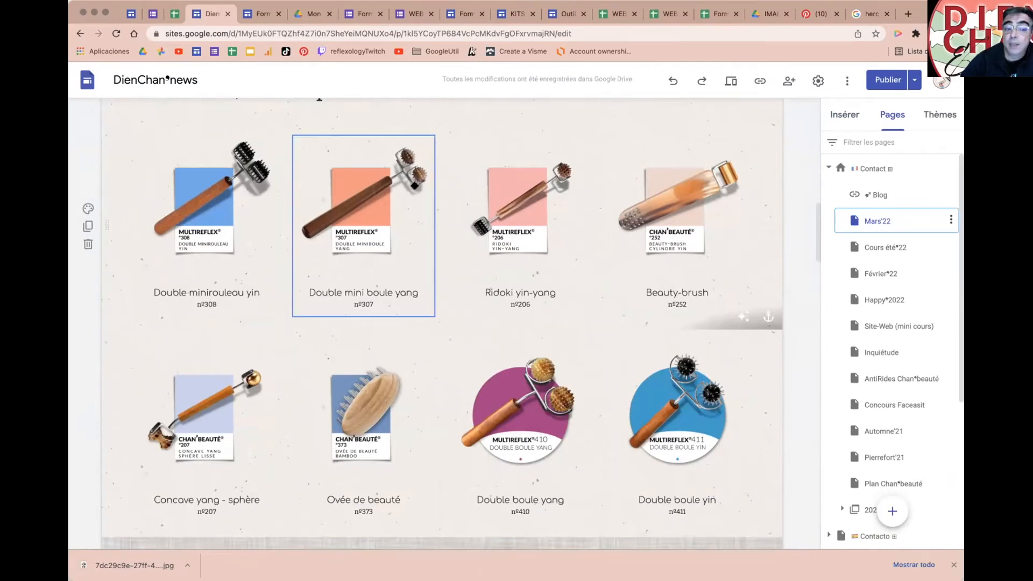
click(87, 209)
click(162, 274)
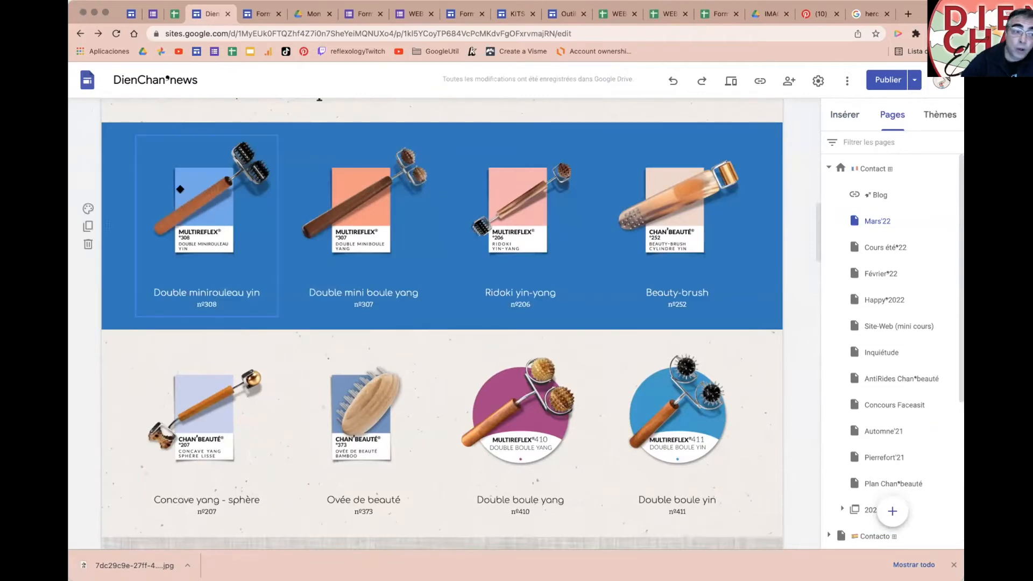
click(85, 208)
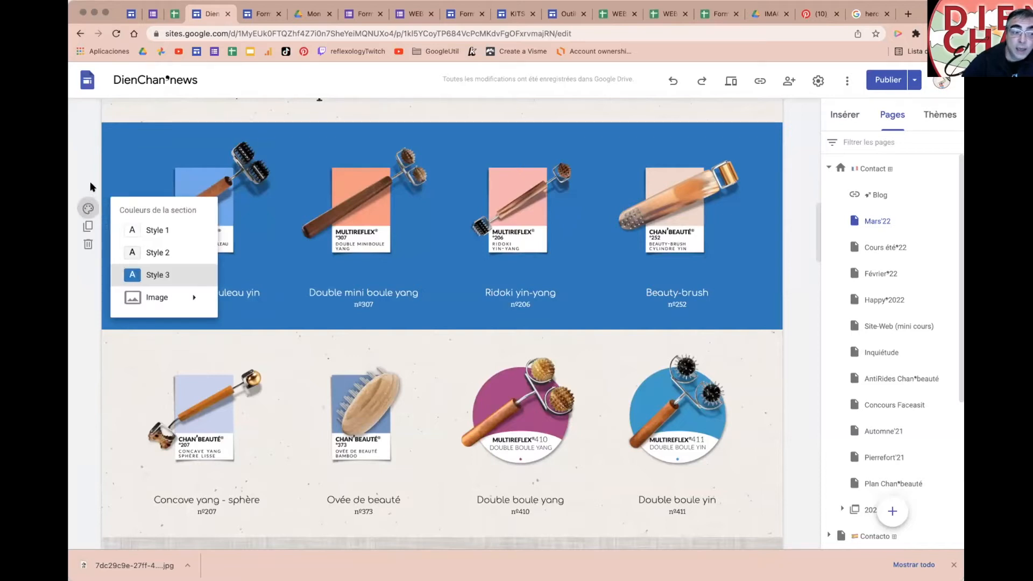
click(157, 252)
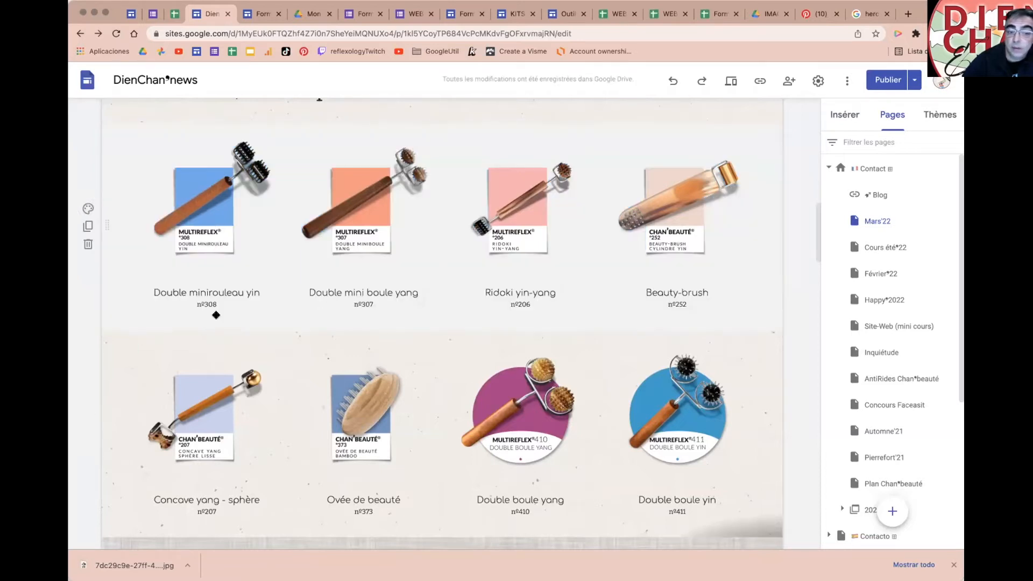
key(super+z)
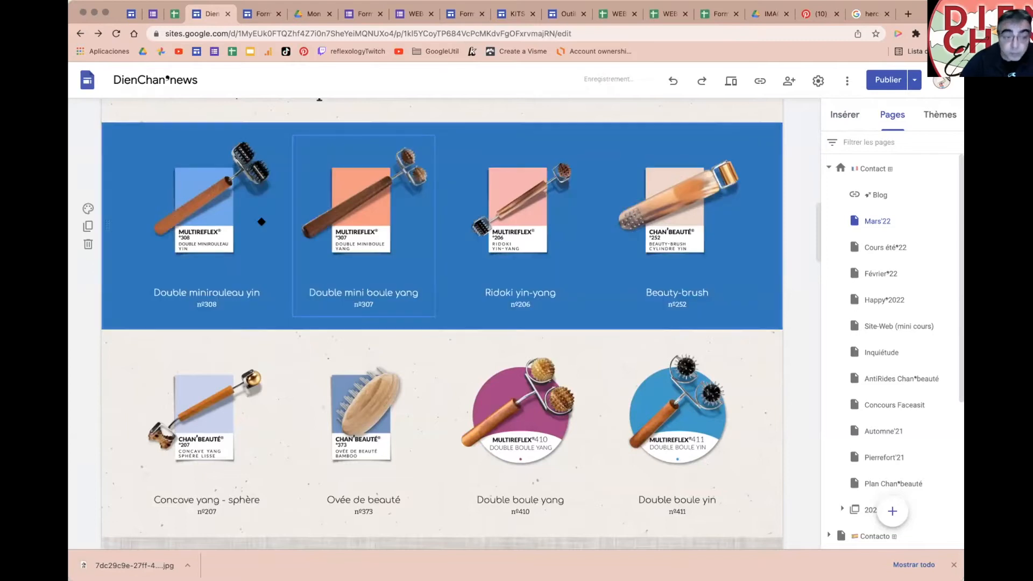
key(super+z)
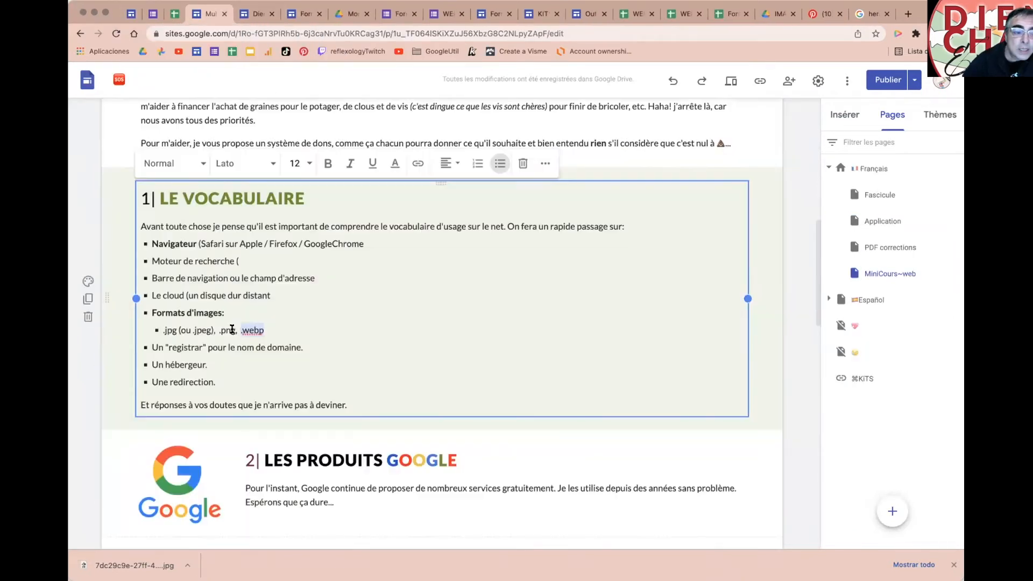
Step: Append '> 1000px de large maximum' after .webp in the image-formats sub-bullet
click(234, 330)
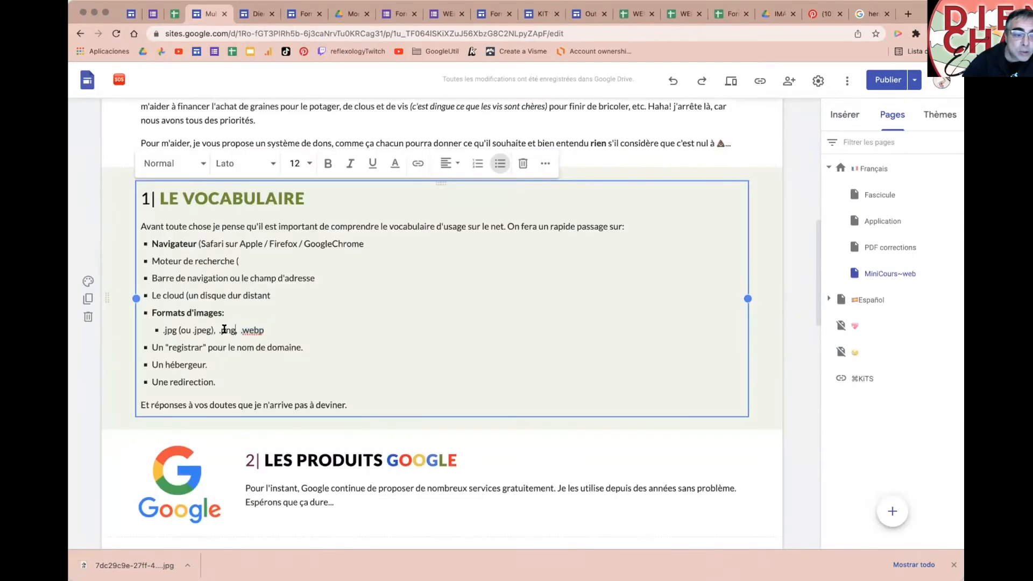
double_click(168, 329)
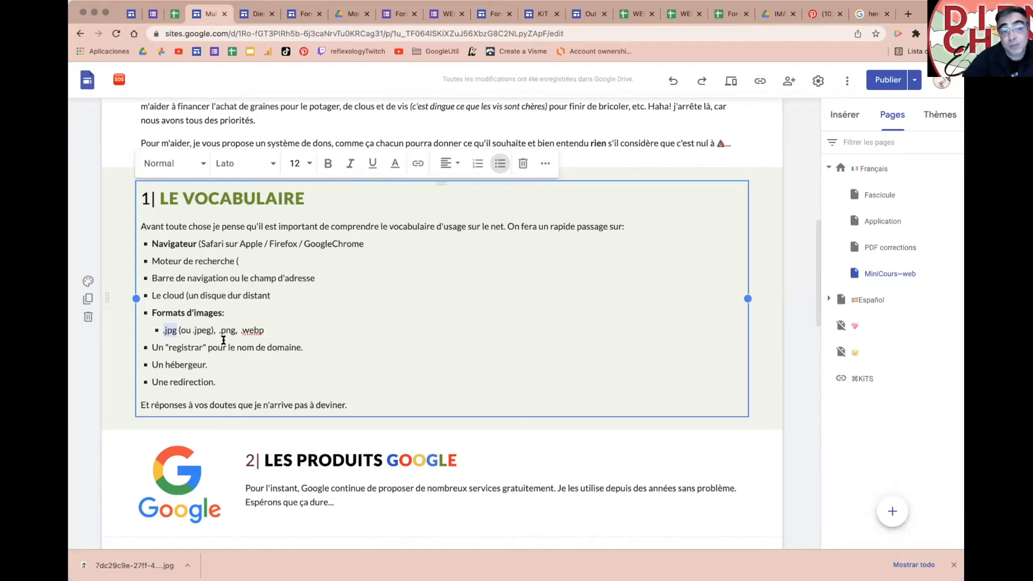
scroll(334, 344, down, 1)
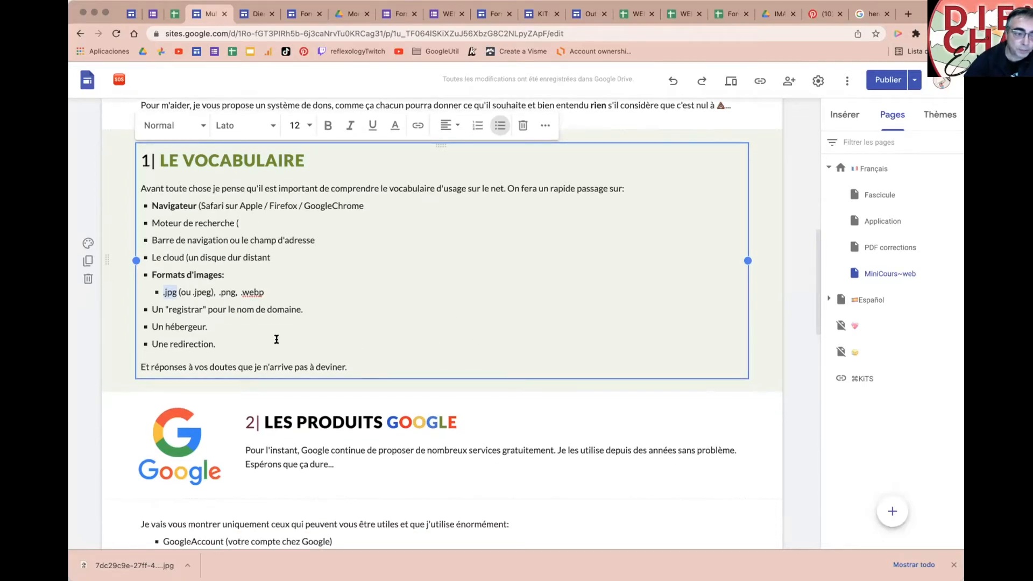
text(> 100px)
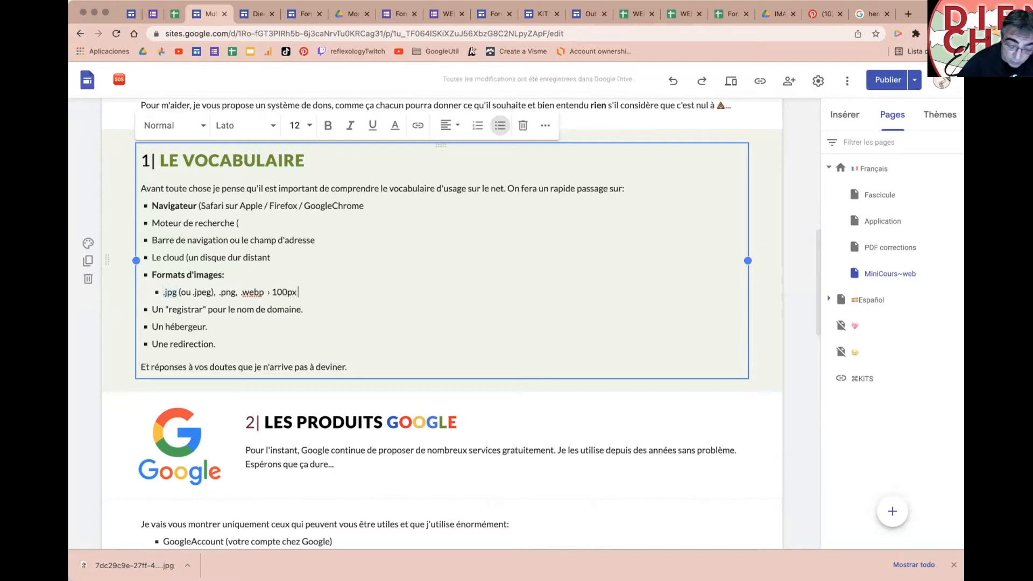
text( de large maxu)
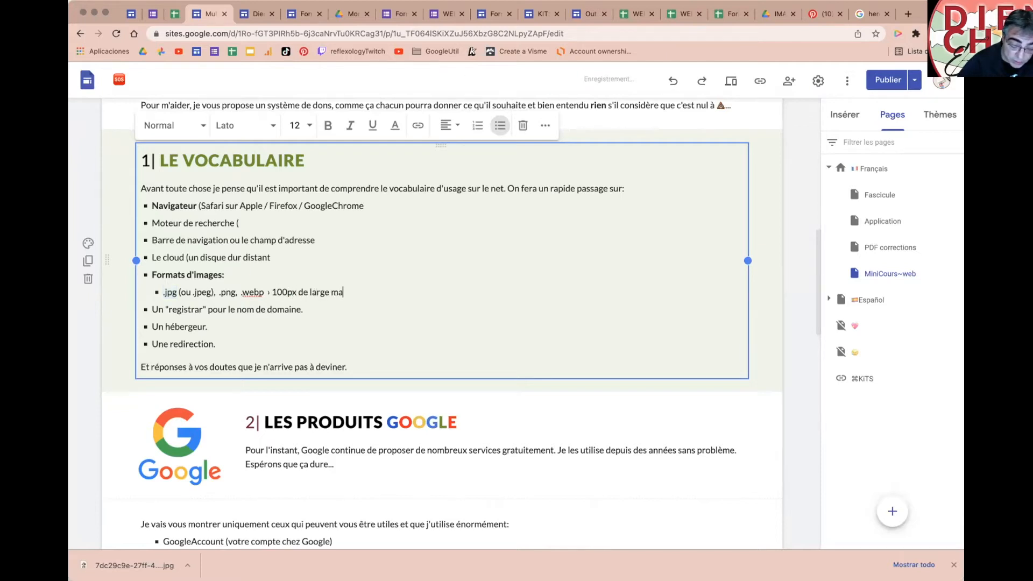
key(BackSpace)
text(imum)
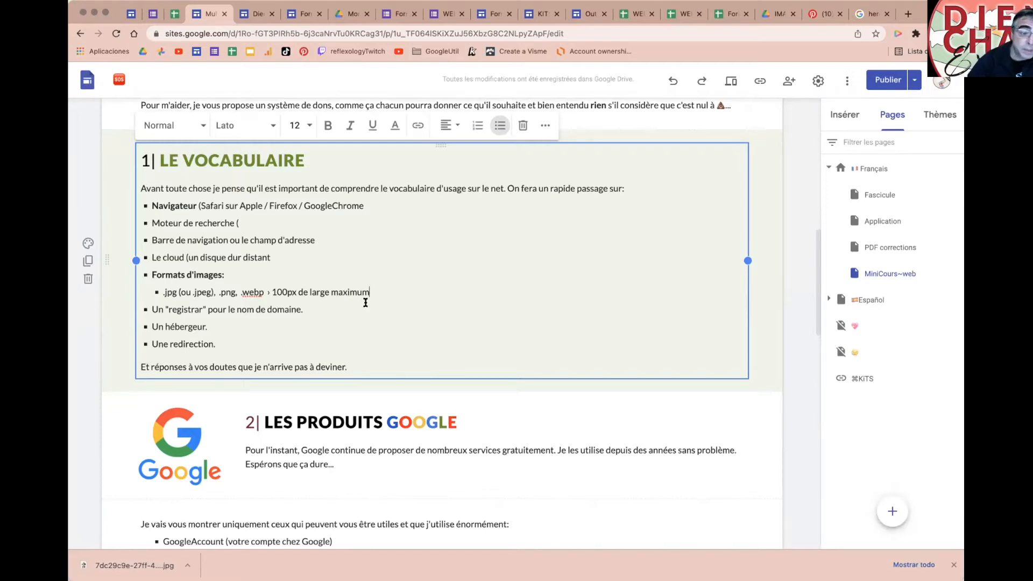
click(279, 291)
text(0)
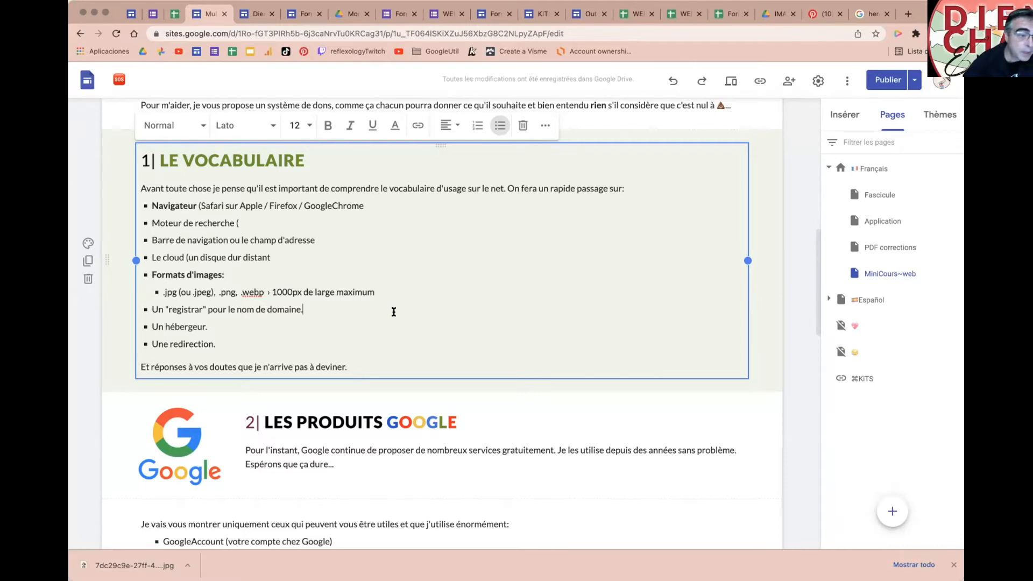
Step: Scroll to the registrar entry and place the cursor after the domain name line
scroll(394, 312, down, 1)
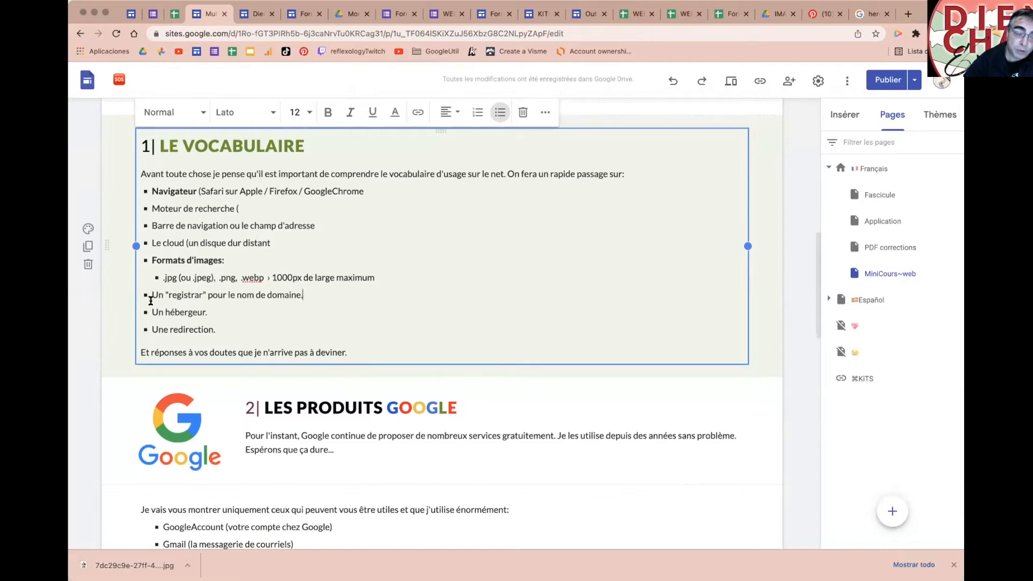
double_click(182, 294)
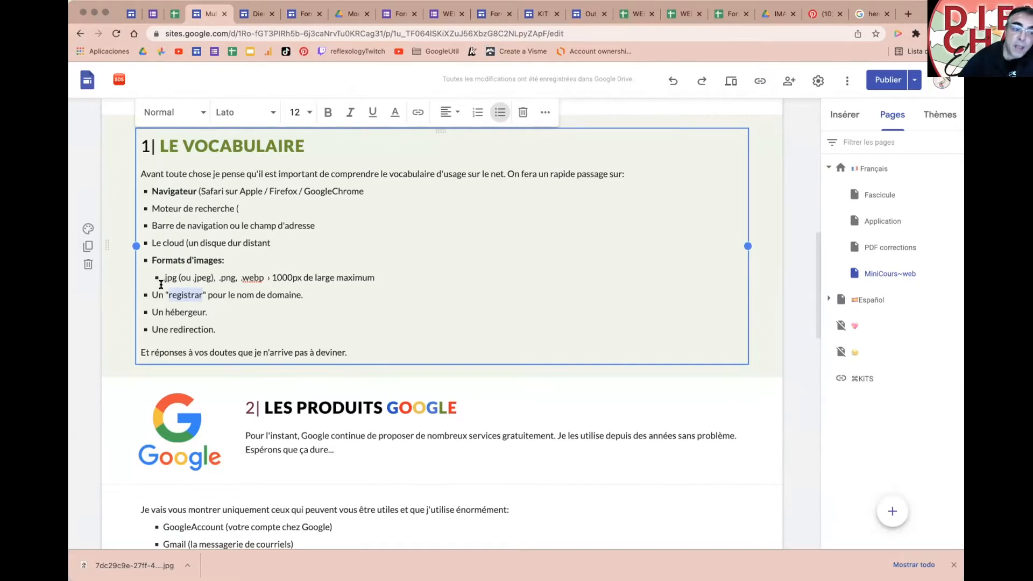
click(320, 292)
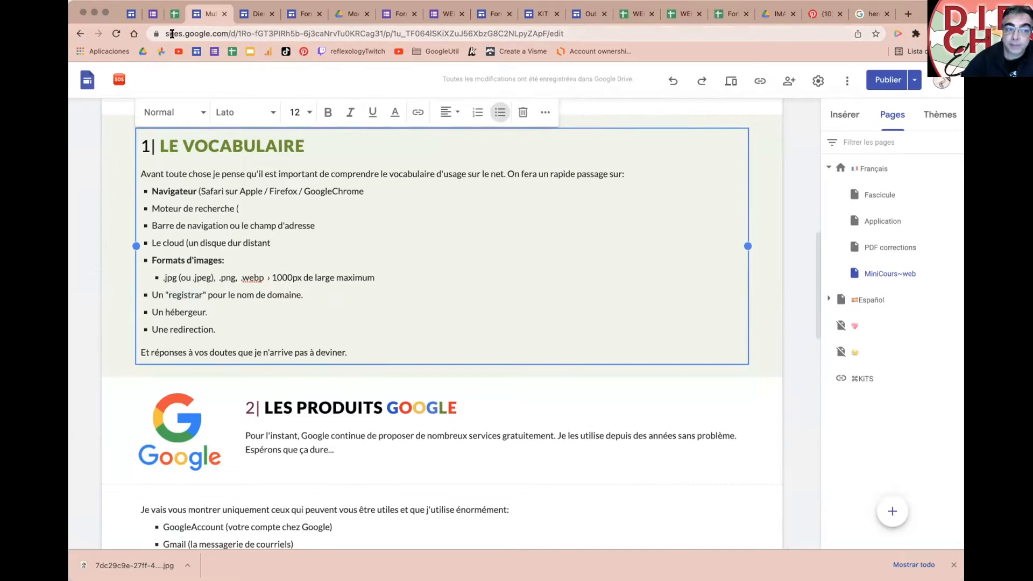
Step: Load help.multireflex.club, open the published MiniCours-web French page and dismiss the cookie notice
click(871, 15)
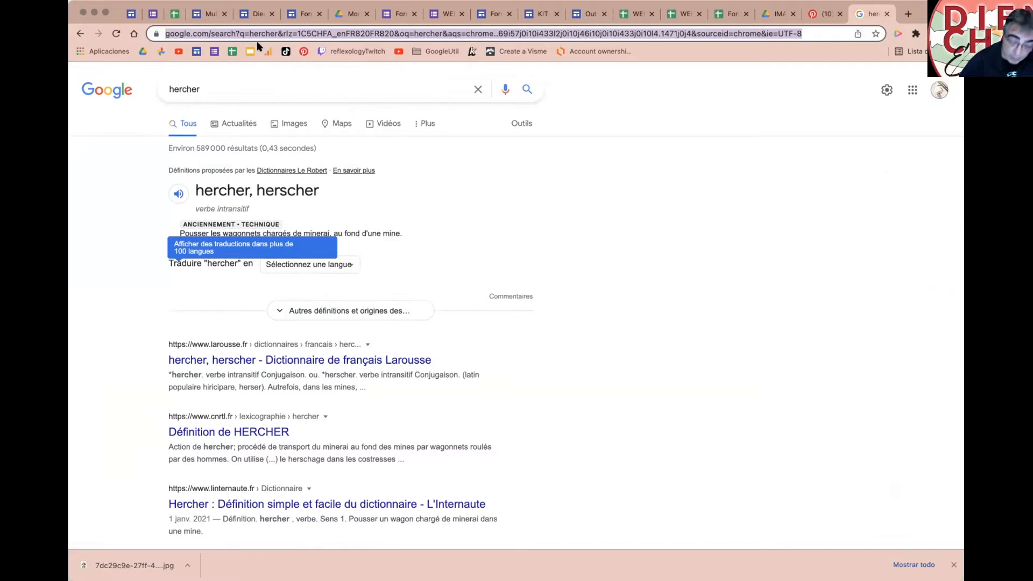
text(help.)
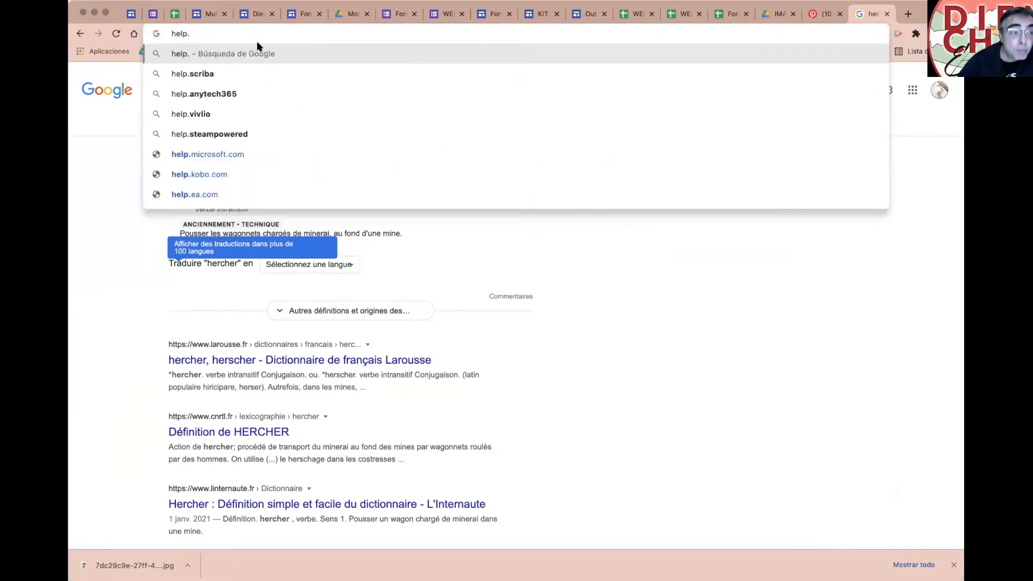
text(multi)
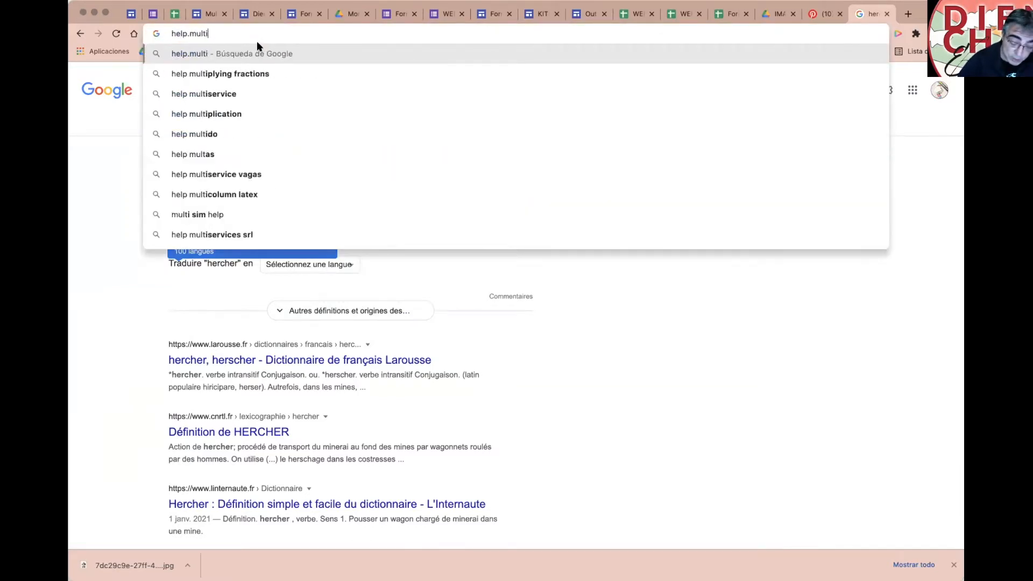
text(reflex.cl)
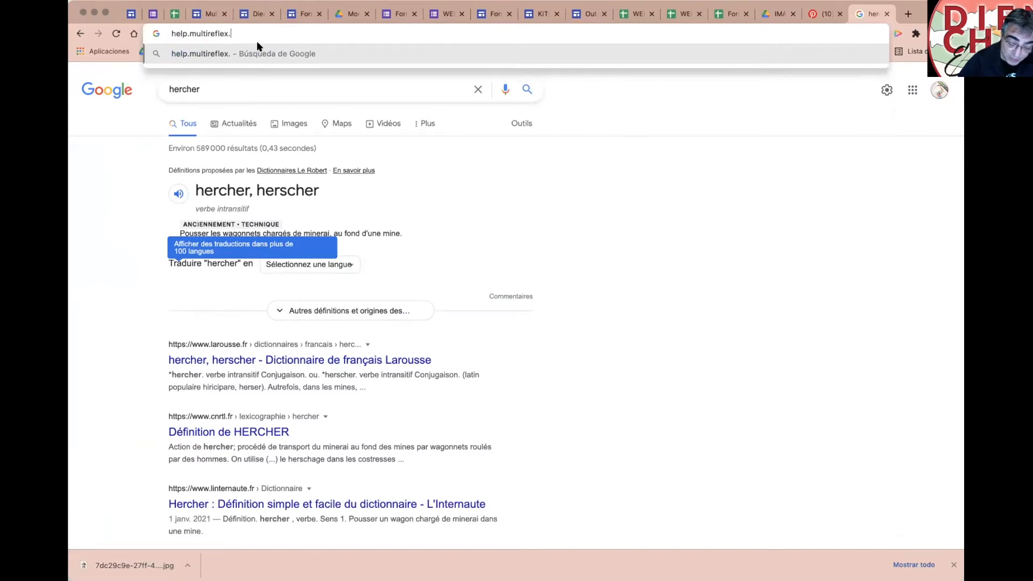
text(ub)
key(Return)
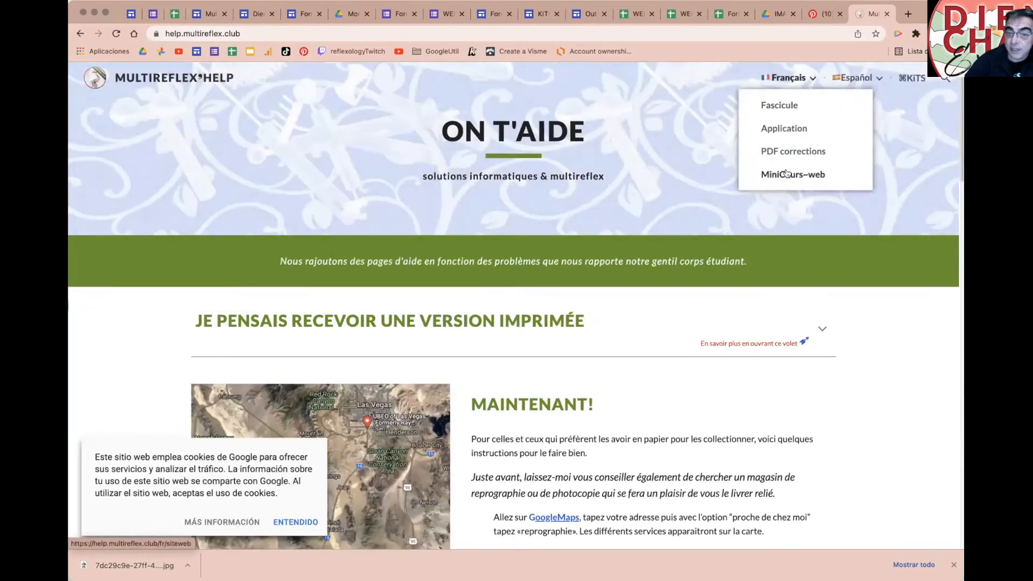
click(786, 173)
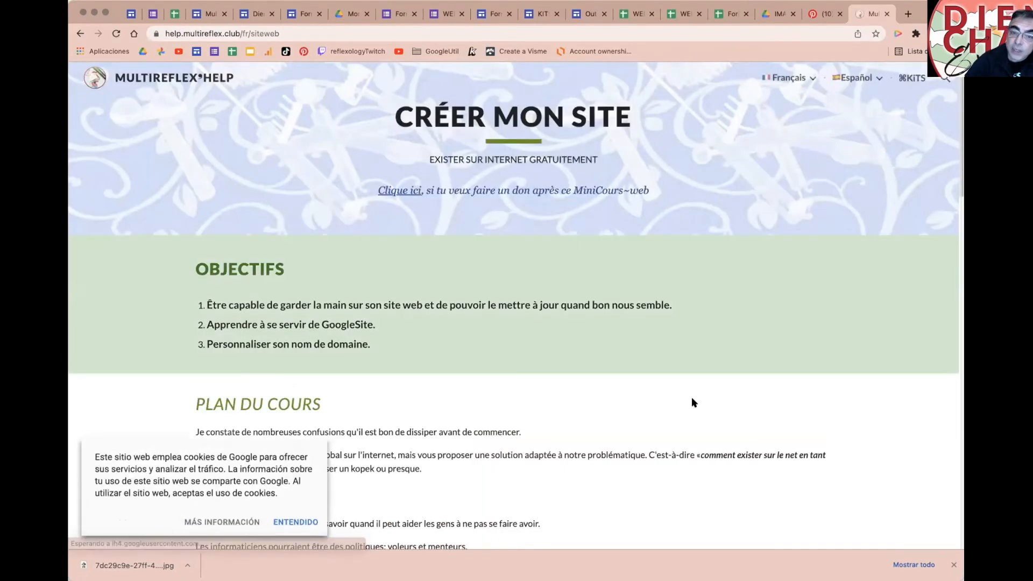
click(296, 522)
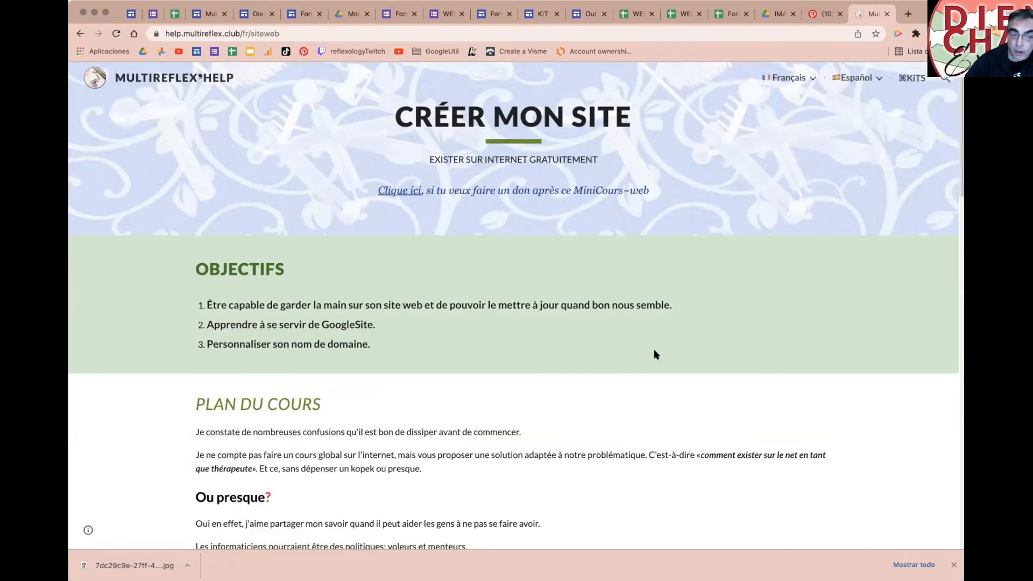
scroll(657, 347, down, 10)
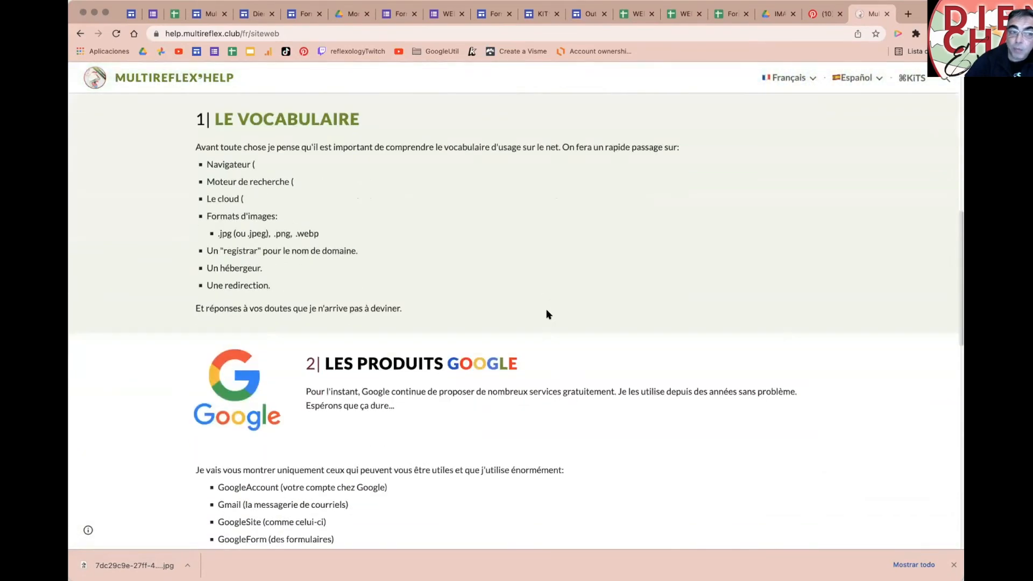
Step: Highlight multireflex.club in the address, then scroll the page to the header and back down
drag(241, 33, 284, 32)
drag(209, 34, 262, 33)
click(208, 33)
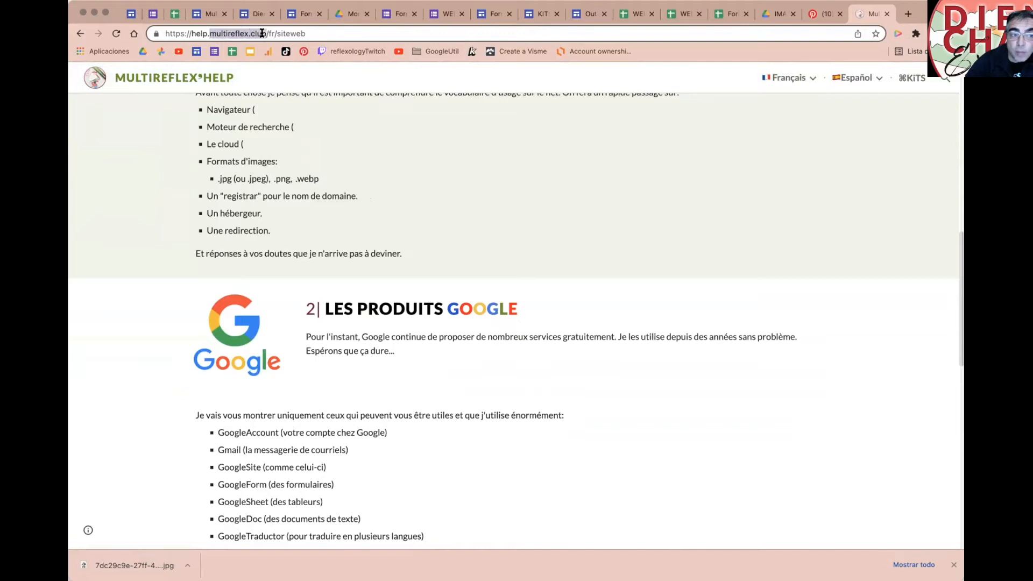
drag(261, 33, 264, 33)
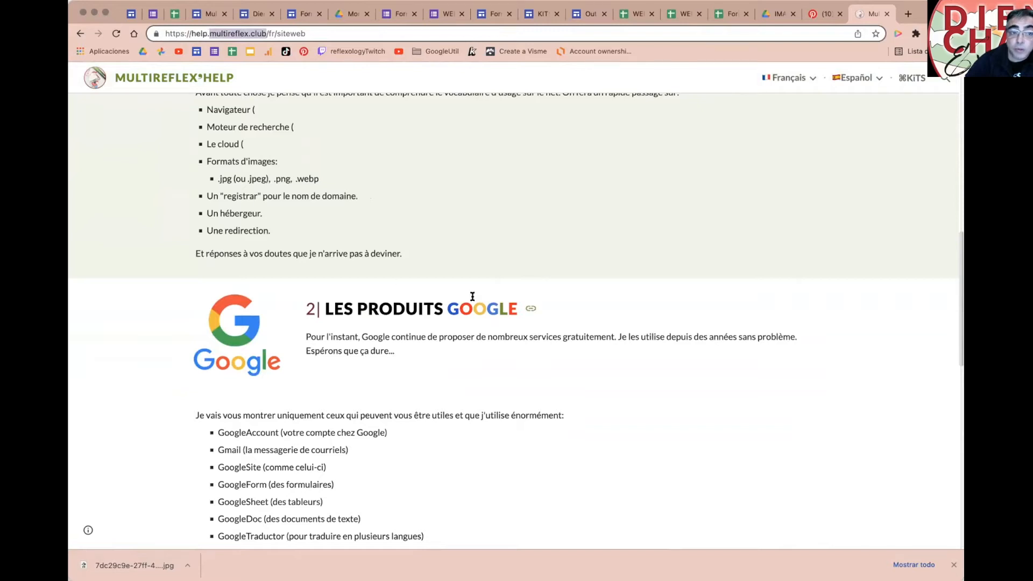
scroll(474, 298, up, 8)
scroll(469, 386, up, 4)
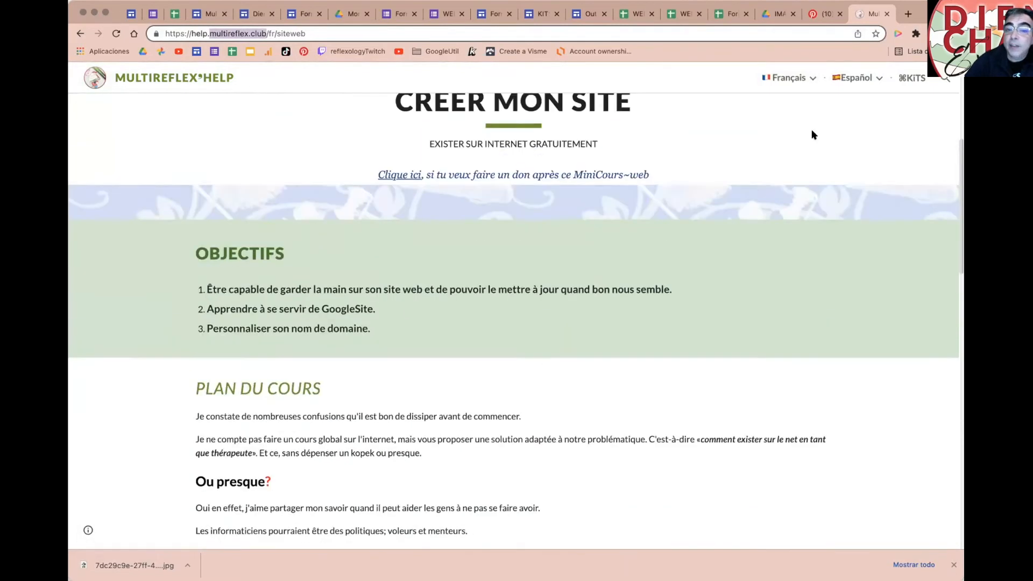
mouse_move(803, 84)
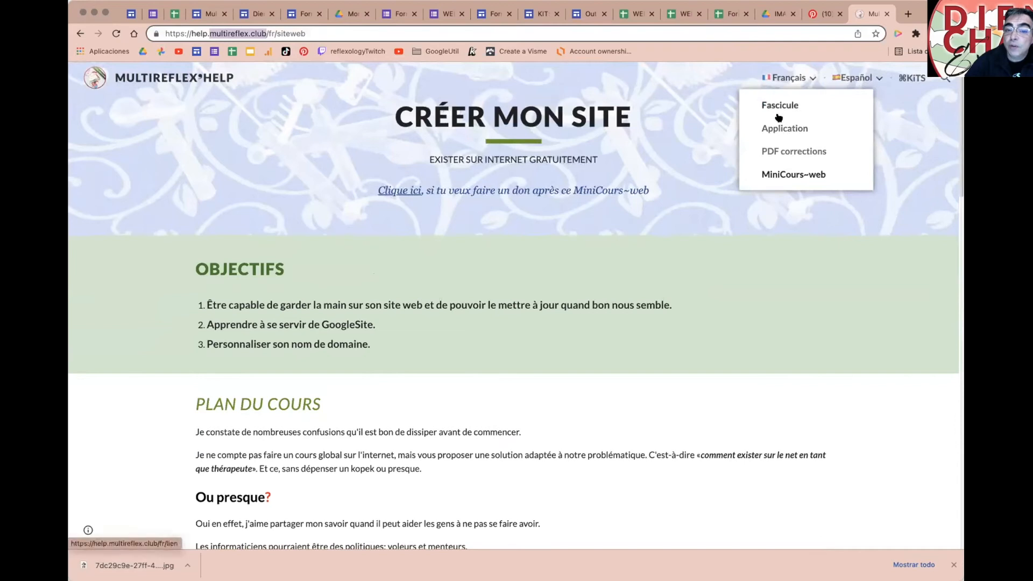
scroll(637, 326, down, 2)
scroll(638, 329, down, 2)
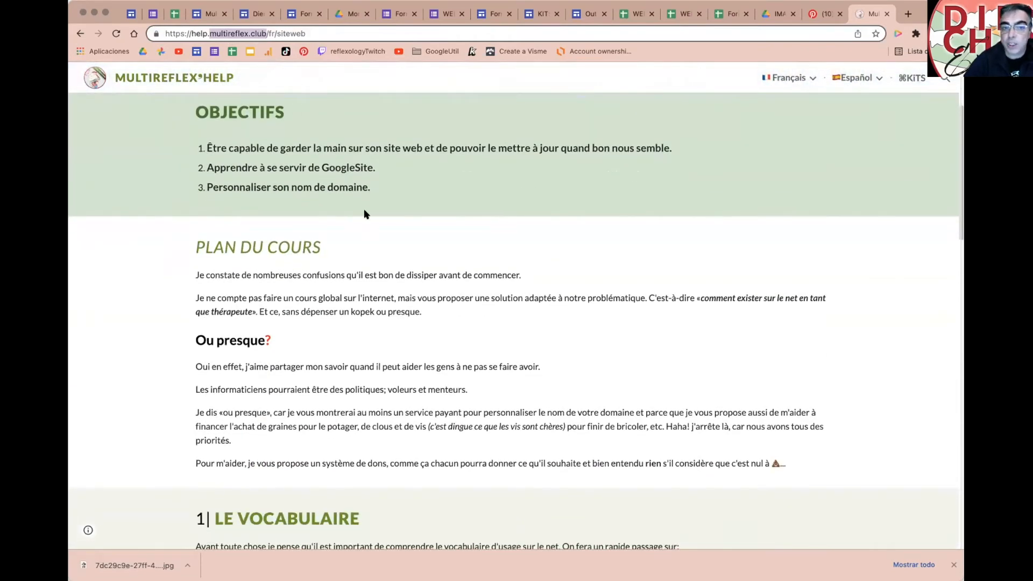
scroll(426, 233, down, 2)
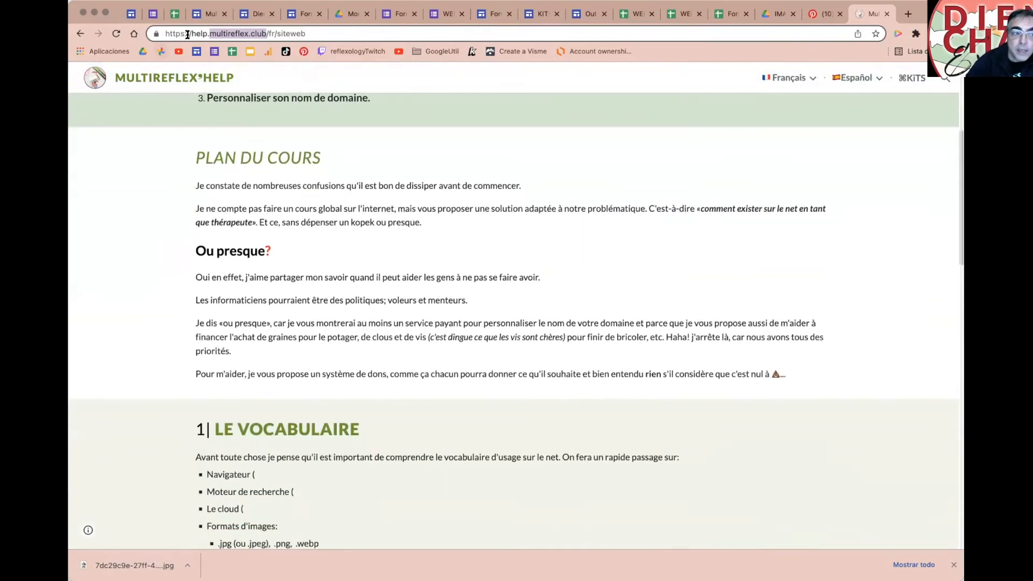
Step: Append 'OVH' to the end of the registrar bullet in the Sites editor
click(207, 14)
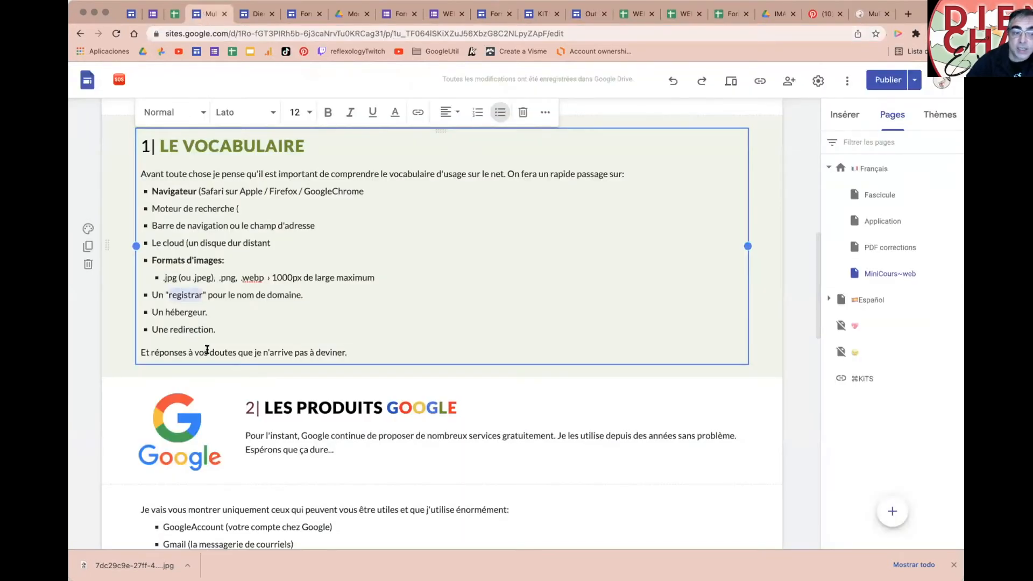
click(331, 294)
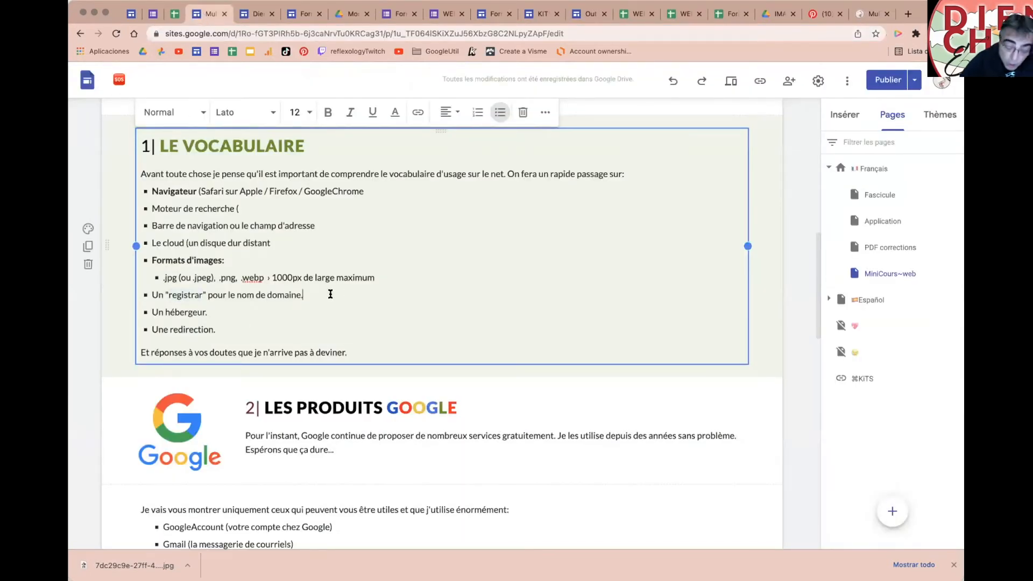
text(OVH)
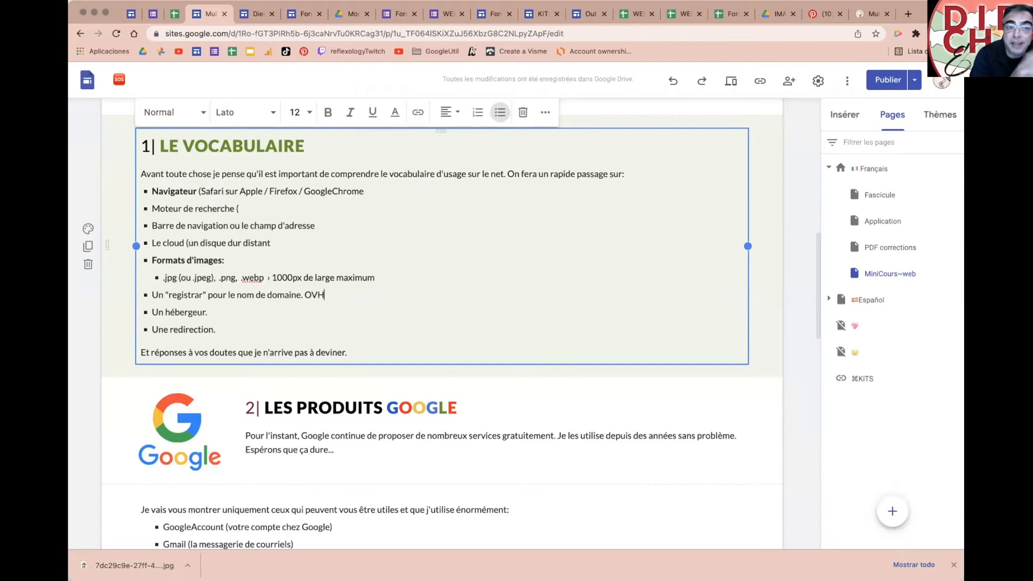
click(908, 15)
Step: Search dienchancantal on ovhcloud.com and review available extensions (.com 8,49 €, .fr 4,99 €)
text(ovhcloud.)
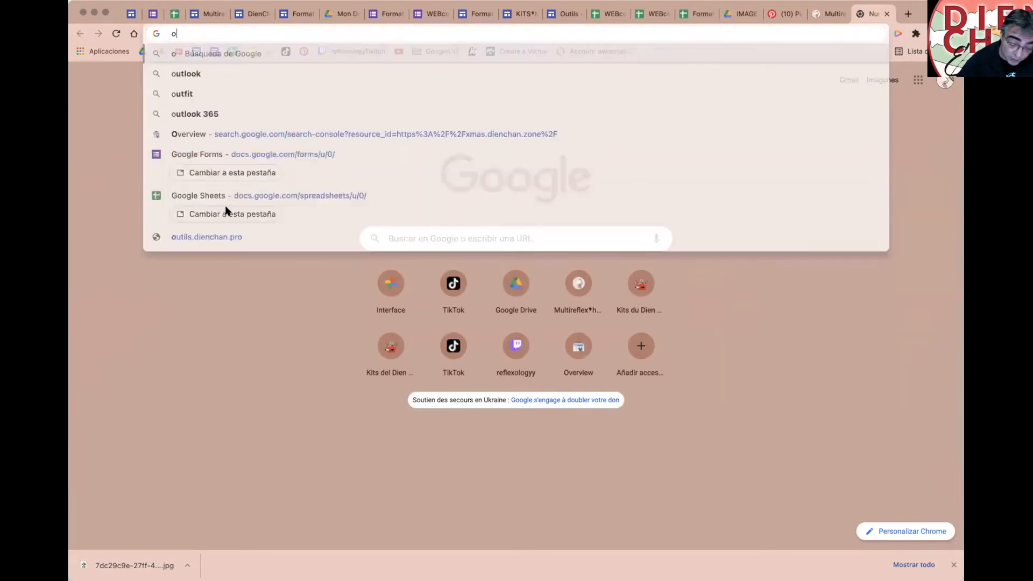
text(com)
key(Return)
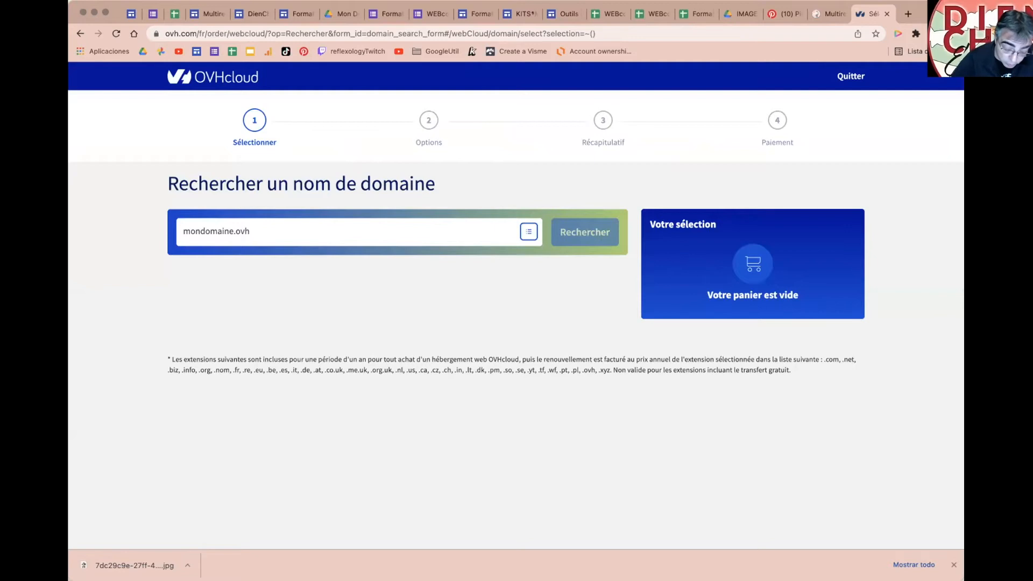
text(dienchan)
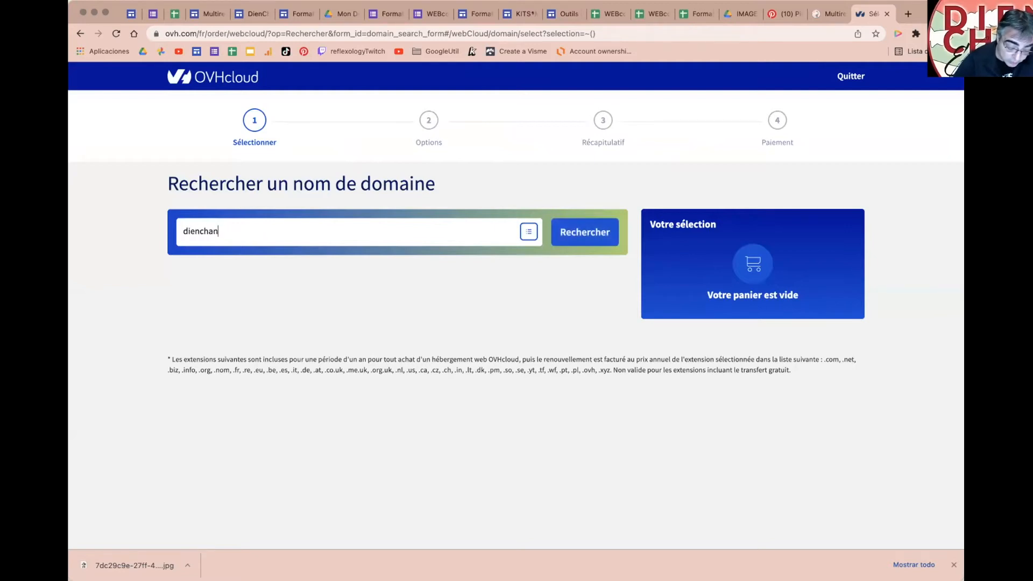
text(cantal)
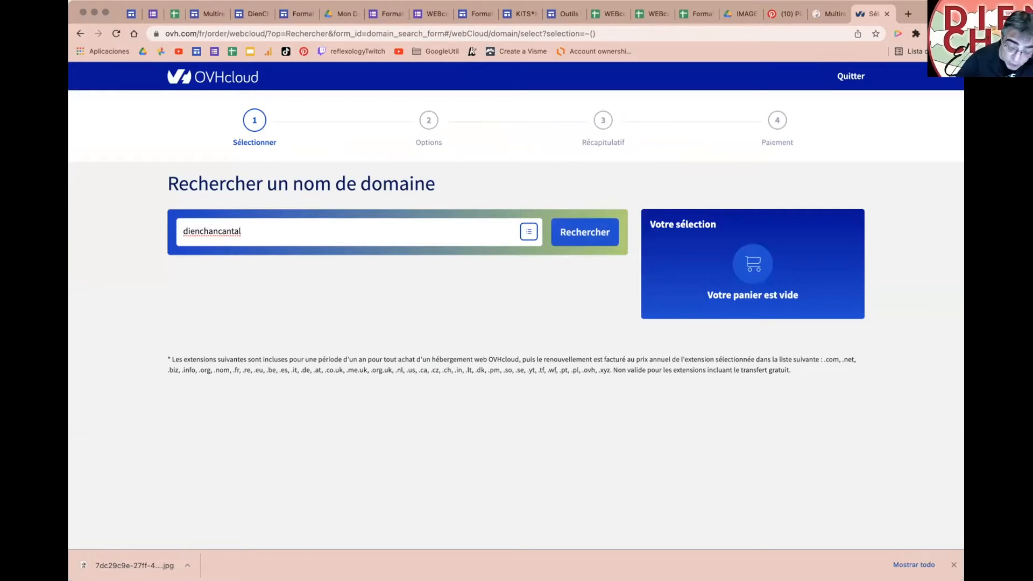
click(594, 233)
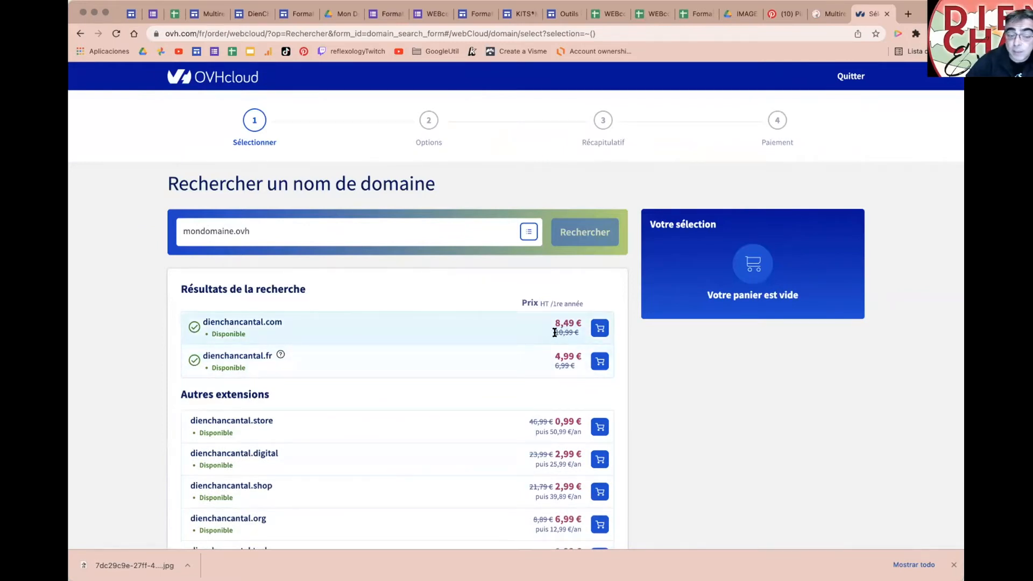
scroll(500, 348, down, 1)
scroll(501, 347, down, 2)
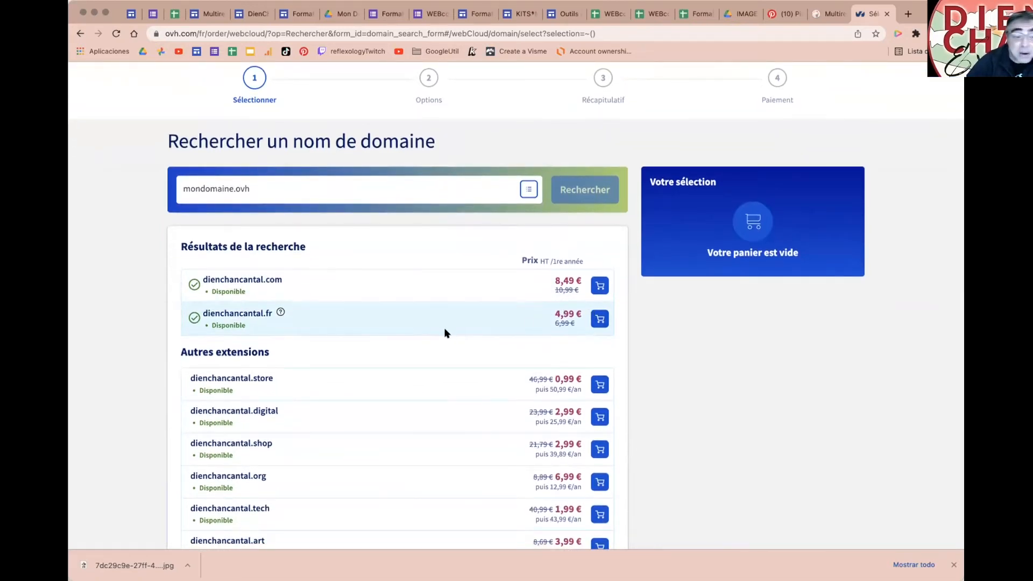
scroll(445, 332, down, 2)
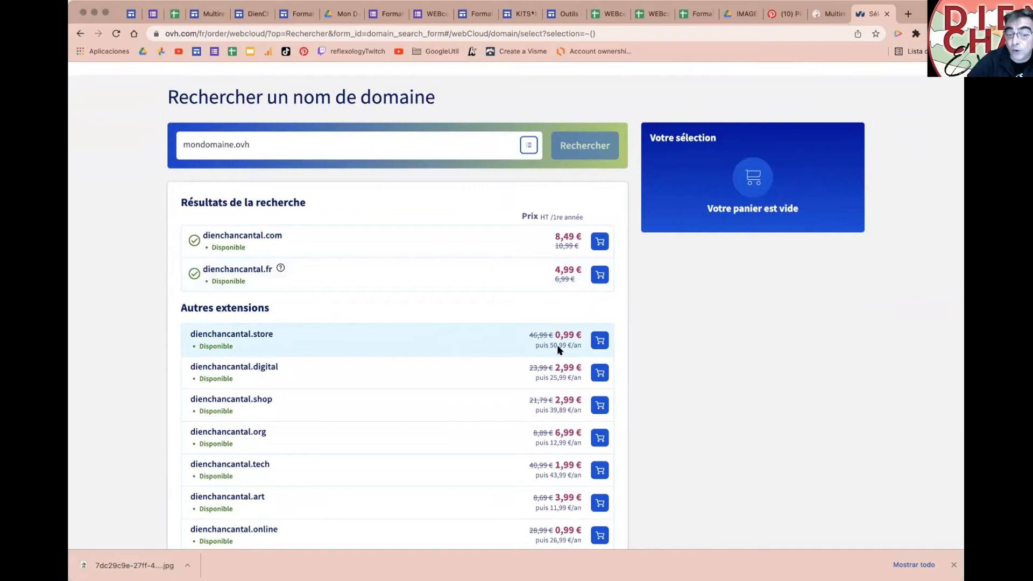
scroll(558, 349, down, 1)
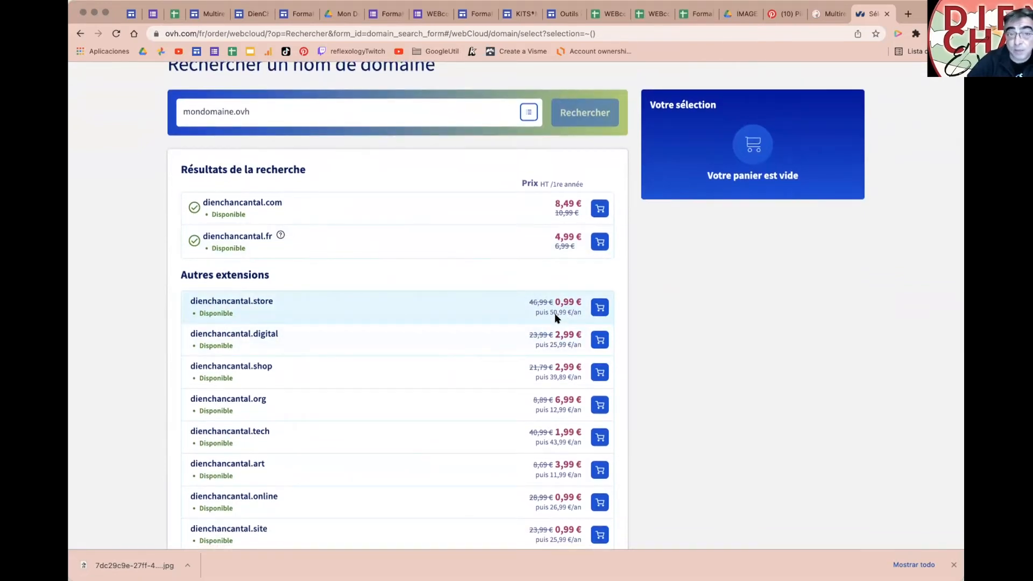
scroll(557, 317, down, 6)
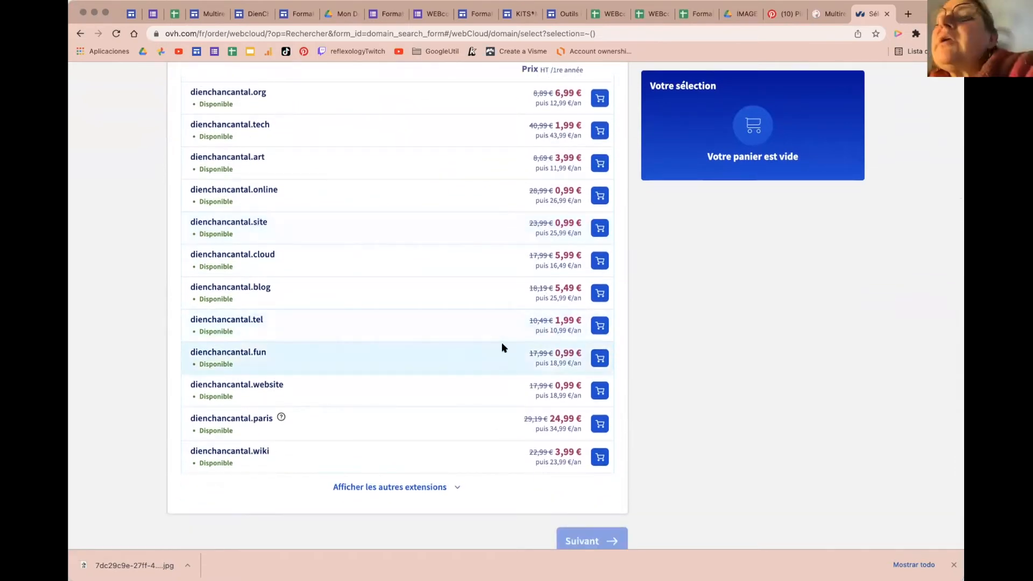
scroll(502, 344, down, 1)
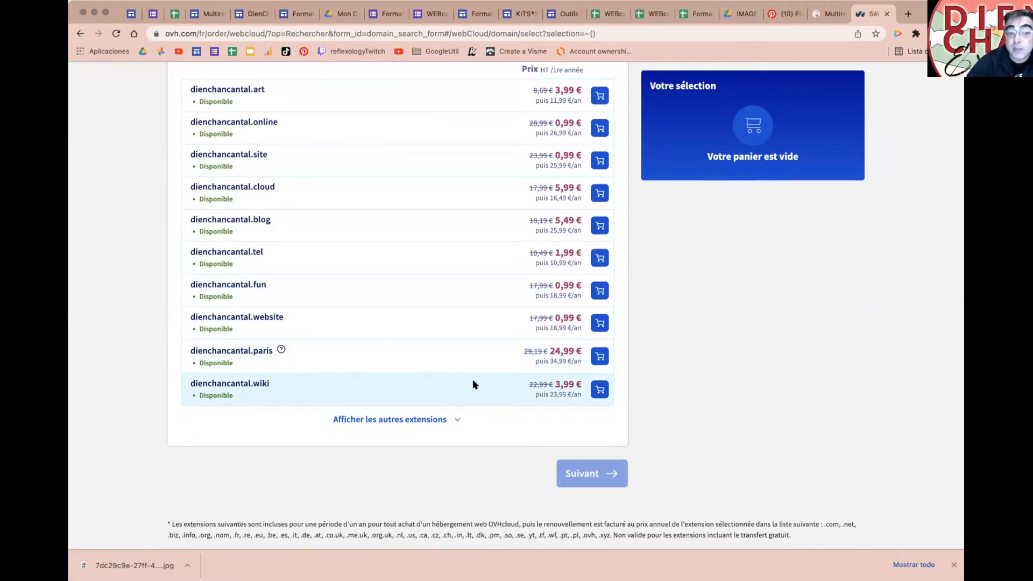
scroll(472, 379, up, 5)
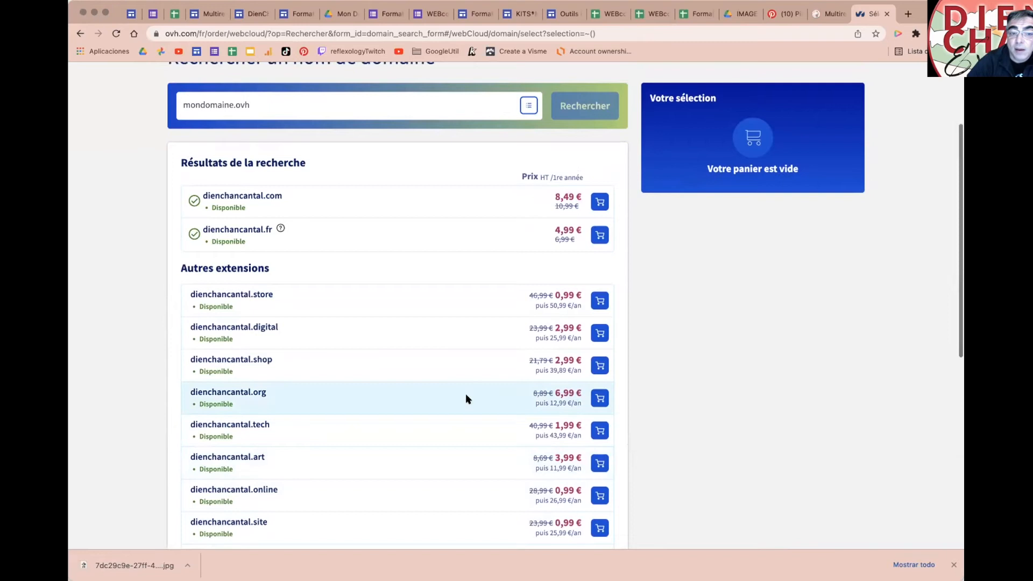
scroll(471, 391, down, 2)
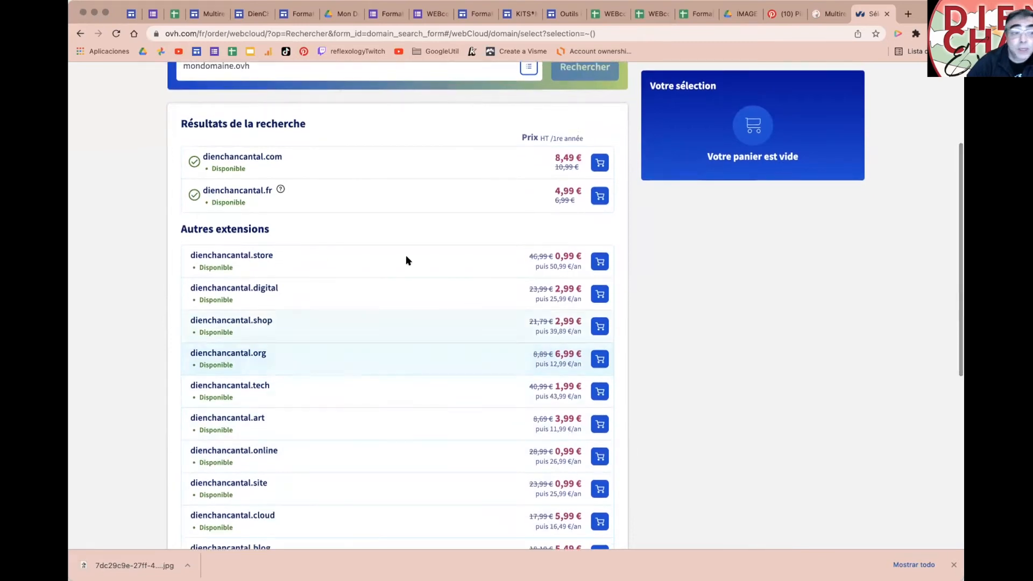
scroll(406, 255, up, 3)
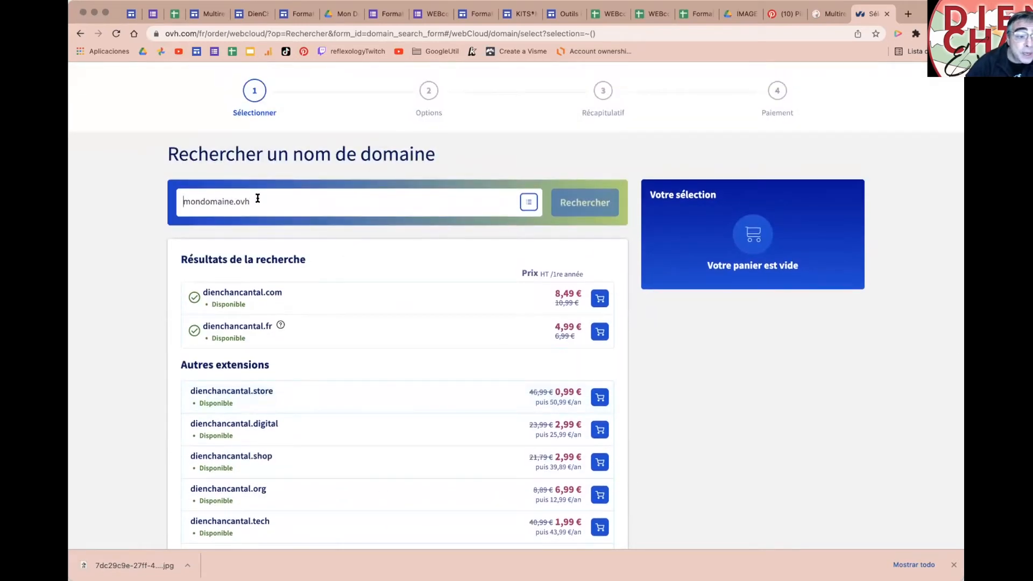
Step: Remove the doubled dot from 'dienchancantal..ovh', rerun the search and scan the results
text(die)
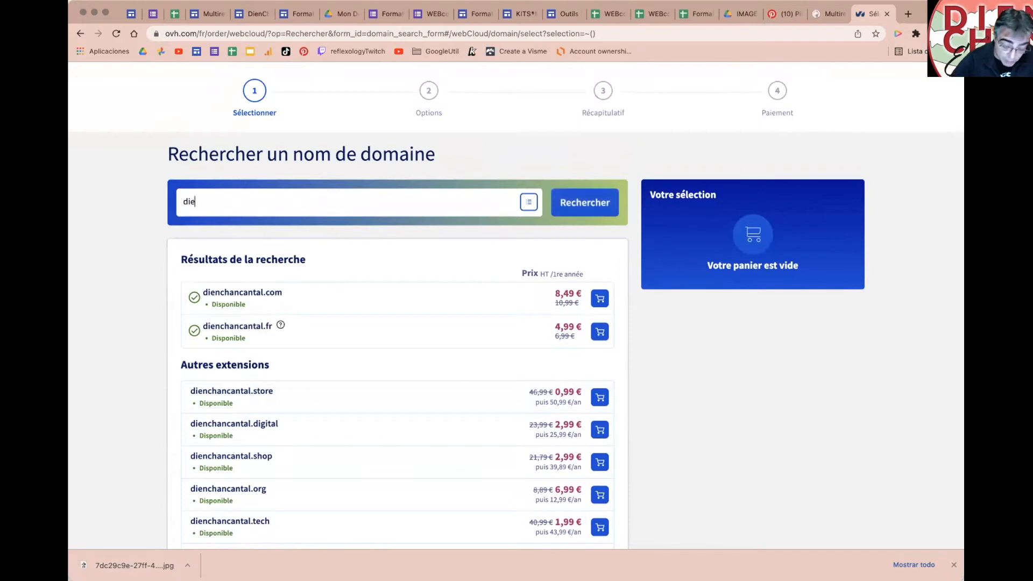
text(nchancan)
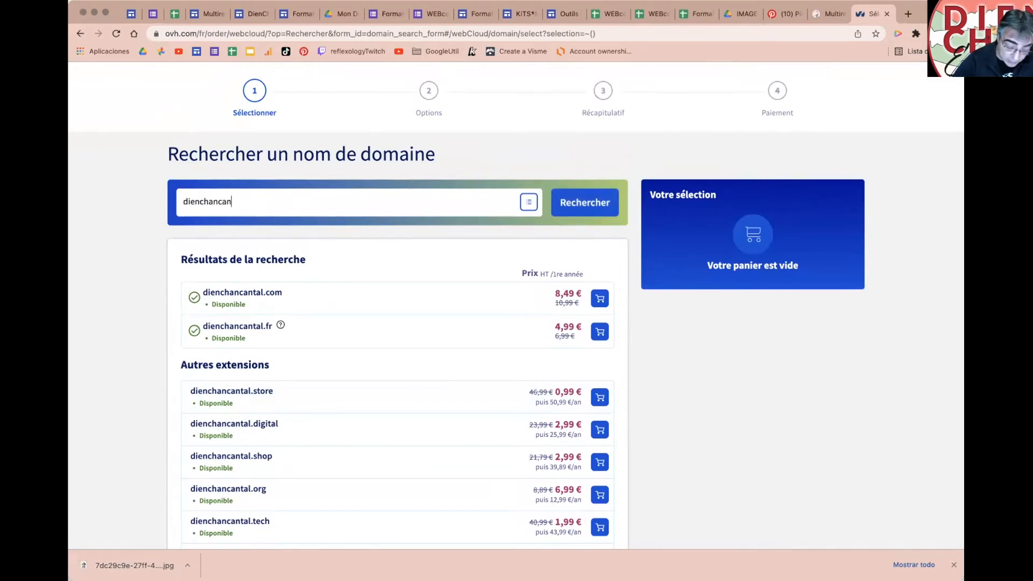
text(tal..ovh)
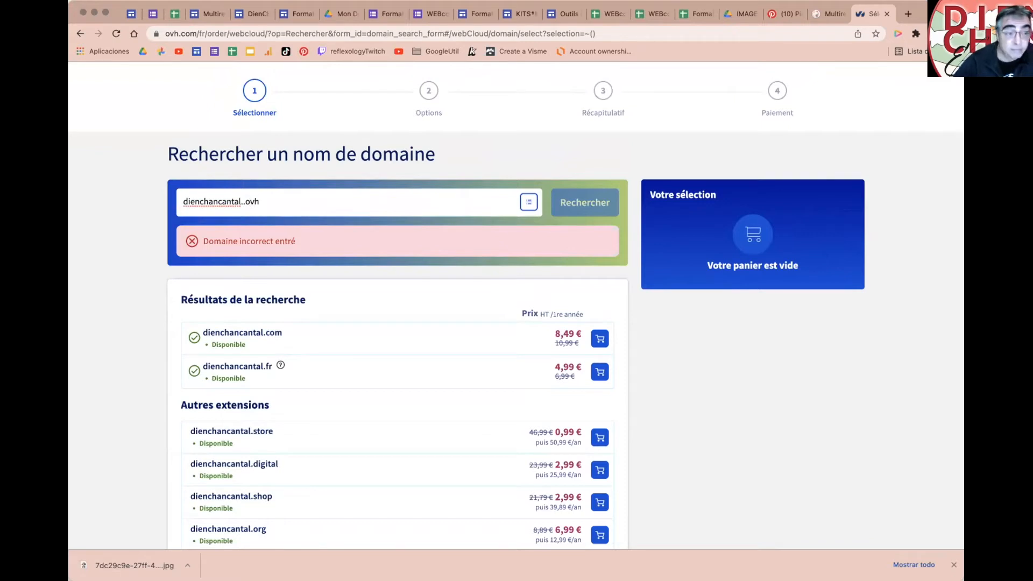
click(243, 202)
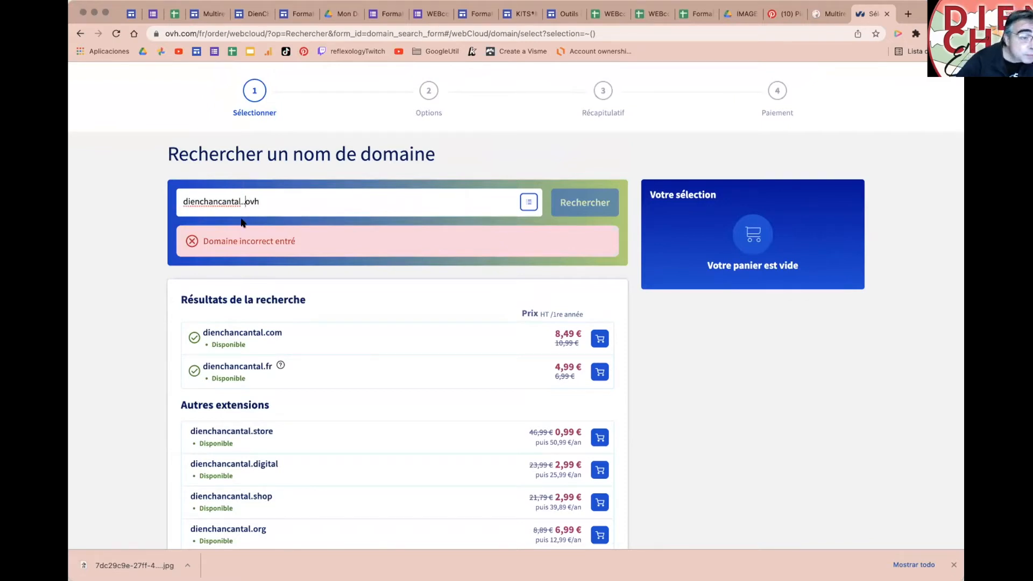
key(BackSpace)
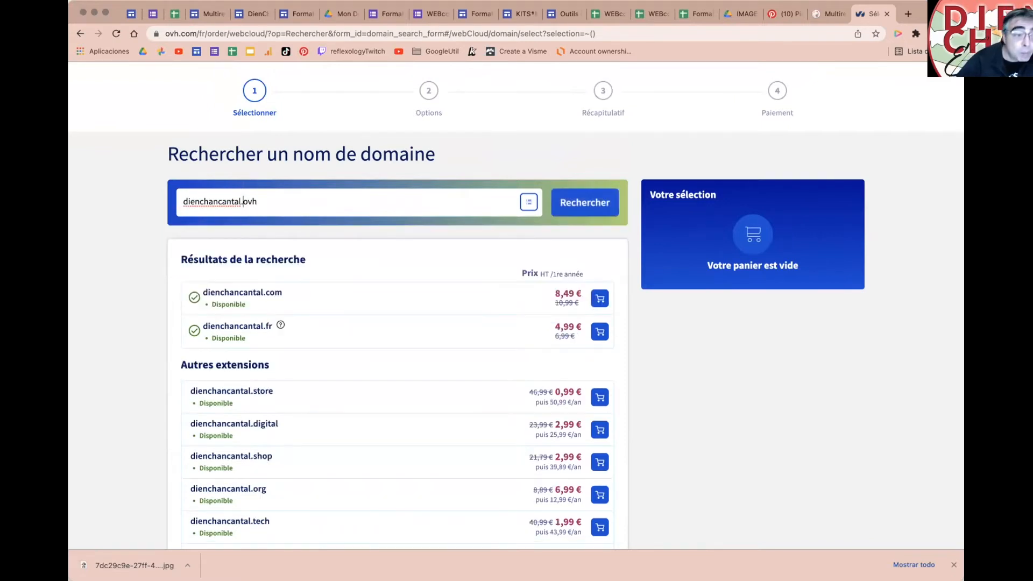
click(594, 206)
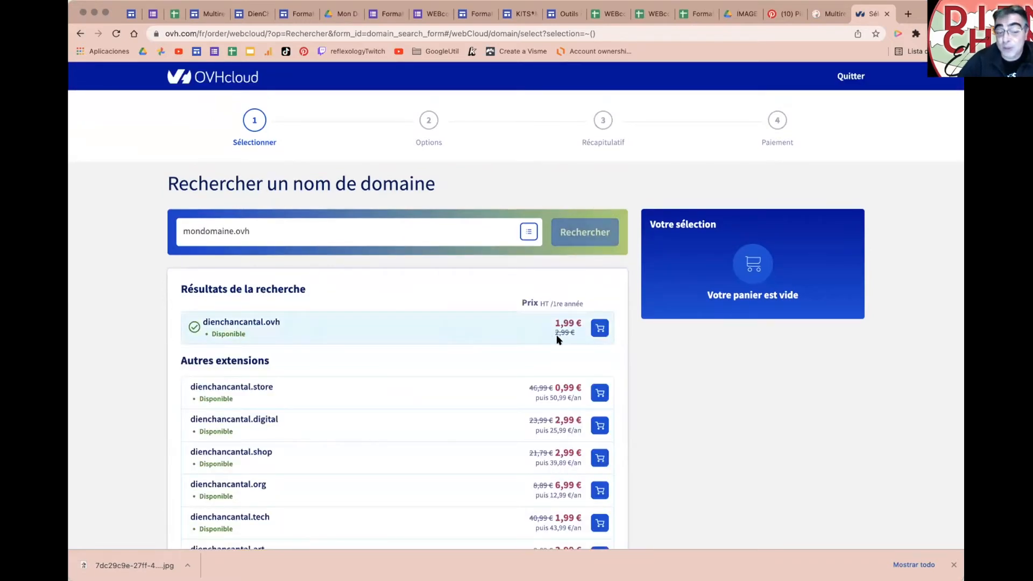
scroll(495, 329, down, 2)
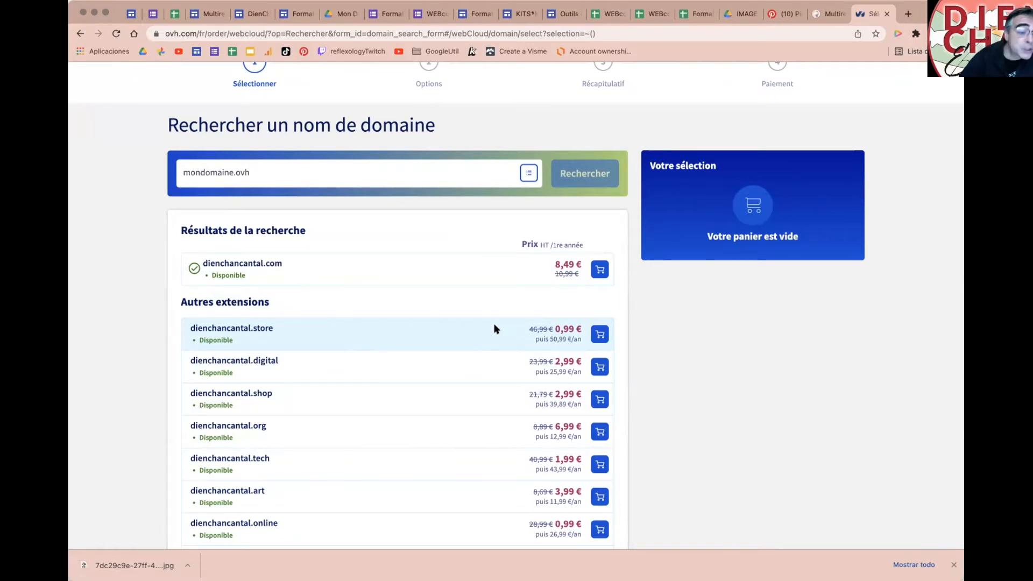
scroll(455, 410, down, 6)
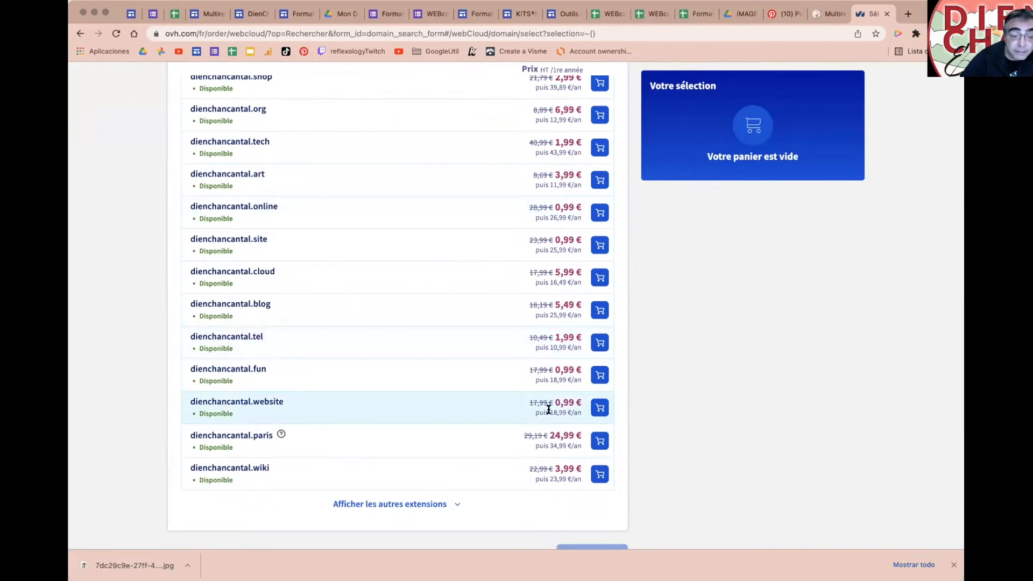
scroll(549, 411, up, 7)
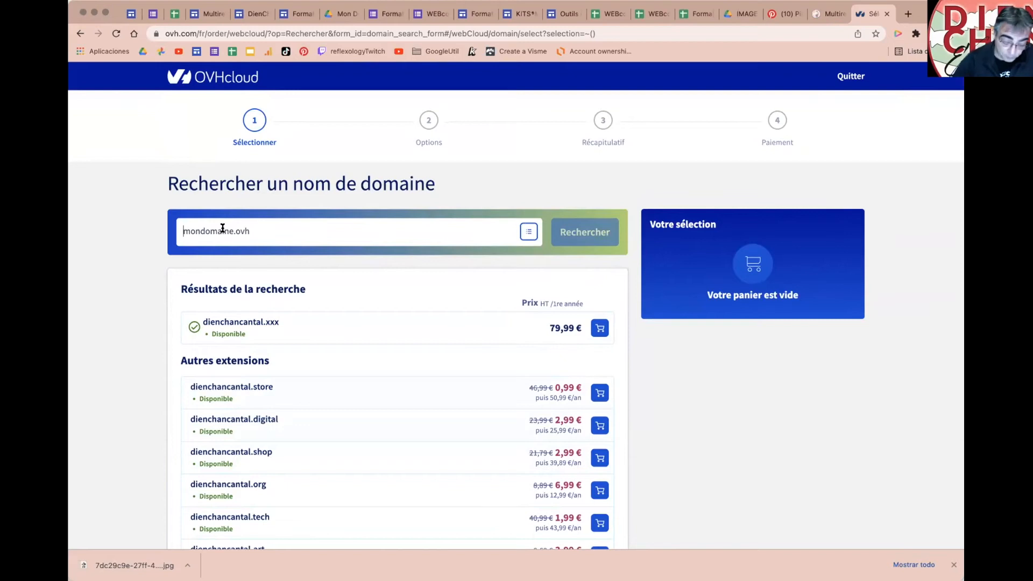
Step: Search OVHcloud for 'zenavous.' and review which extensions are taken
text(zenavous.)
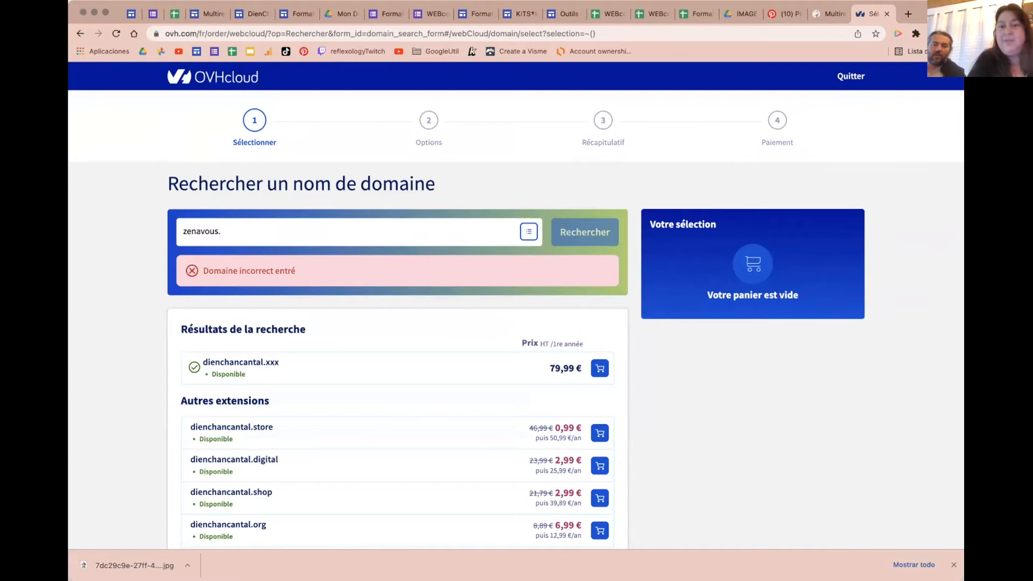
key(Return)
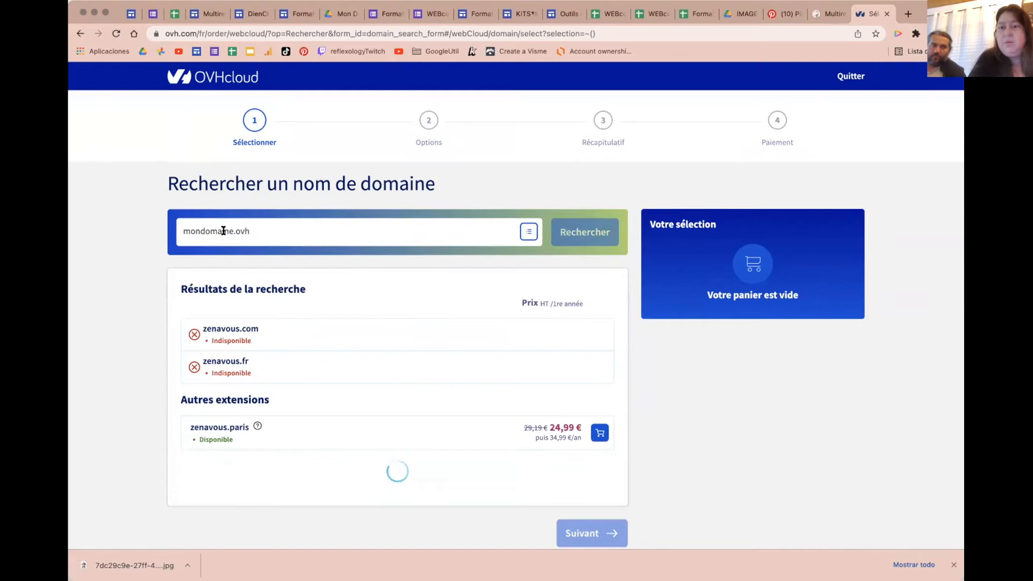
scroll(347, 305, down, 2)
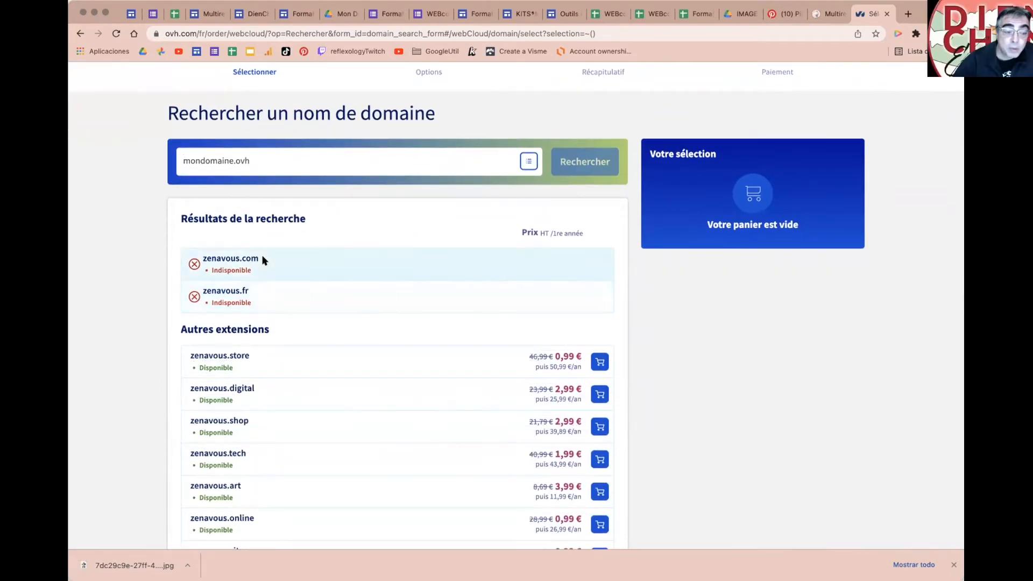
scroll(290, 293, down, 3)
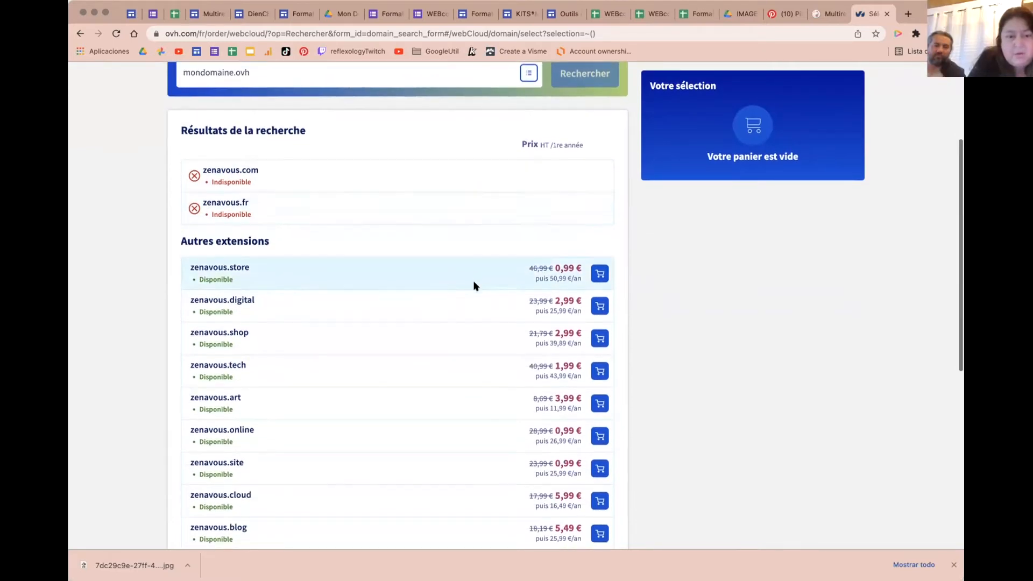
scroll(475, 285, down, 1)
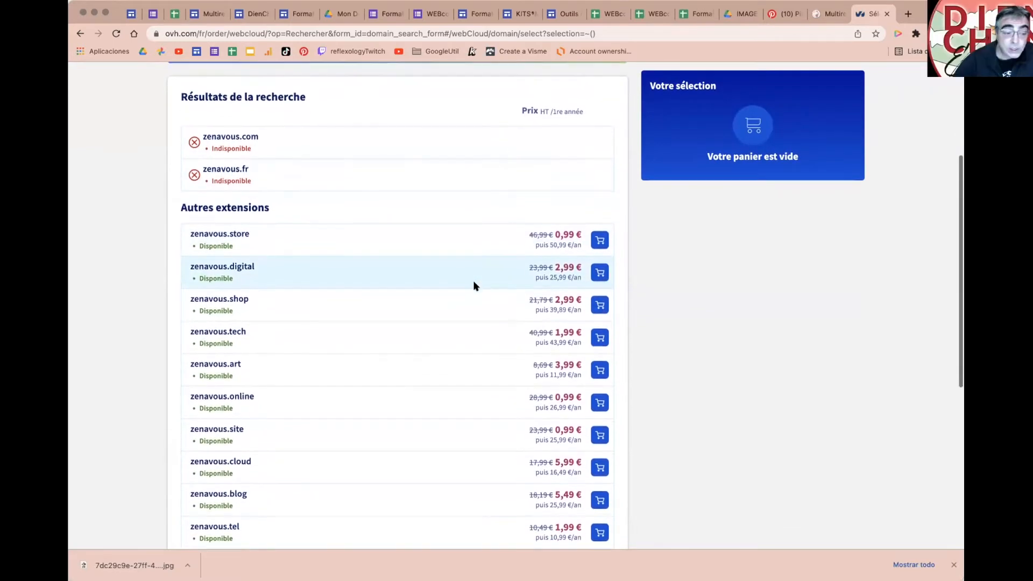
scroll(474, 285, up, 2)
scroll(474, 285, up, 5)
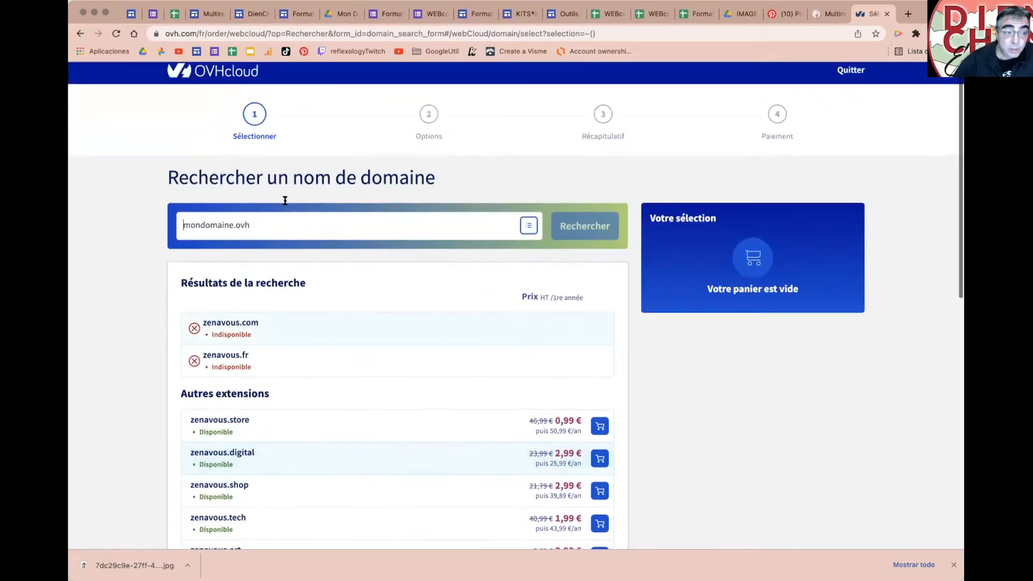
Step: Check zenavous.org availability and browse alternatives like zenavous.ovh at 1,99 €
text(zenavus)
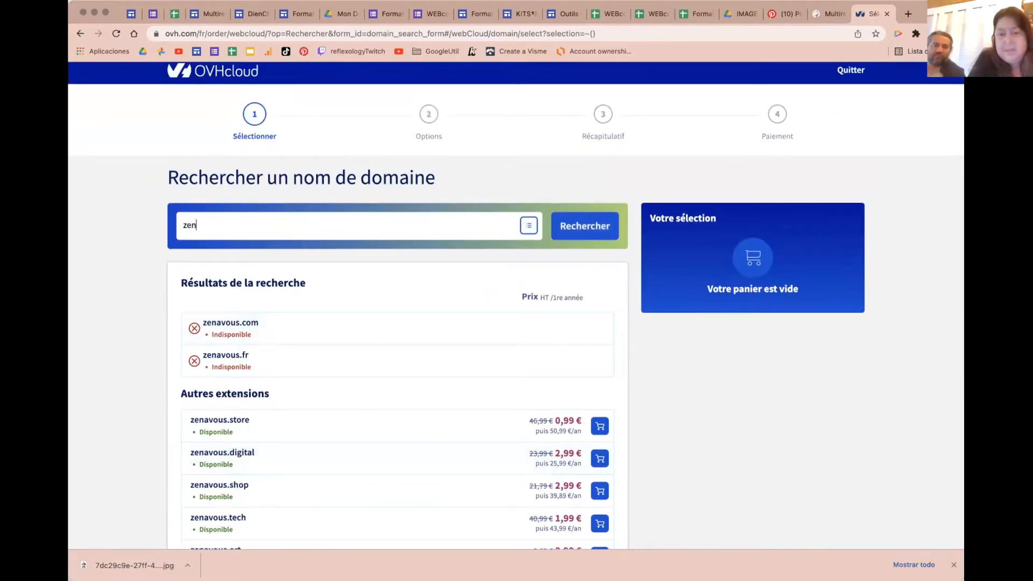
key(BackSpace)
text(ous.org)
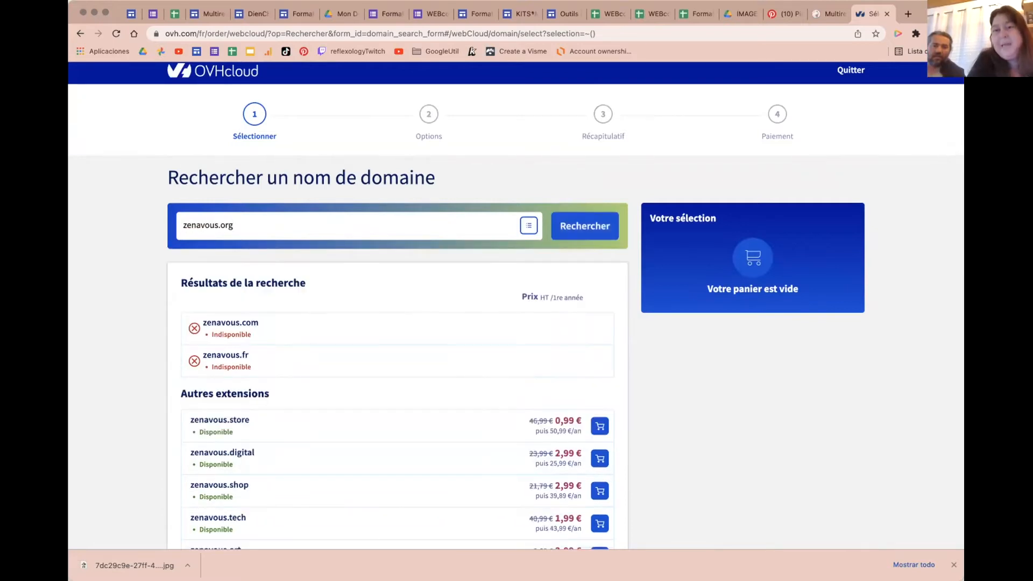
key(Return)
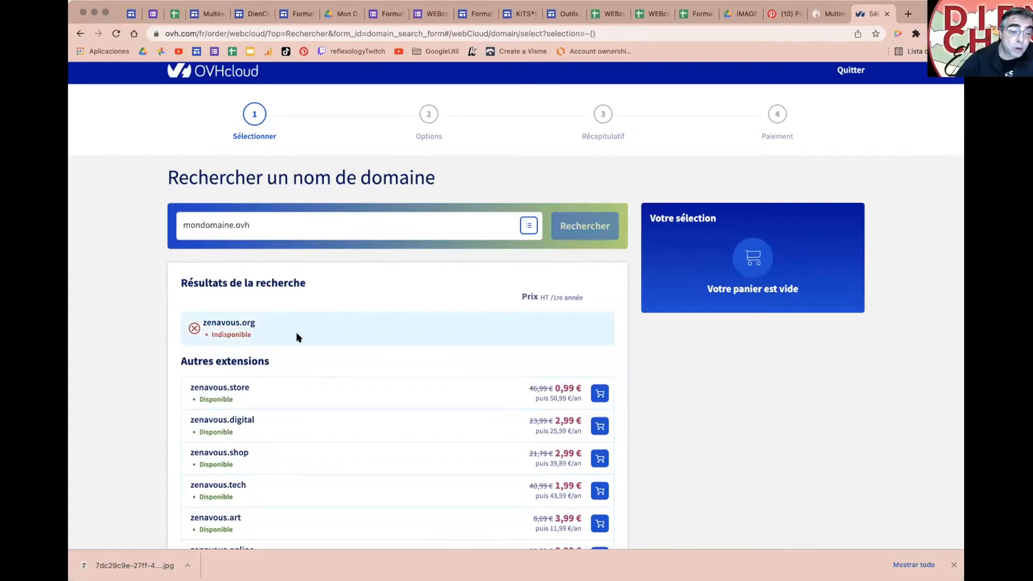
scroll(293, 317, down, 5)
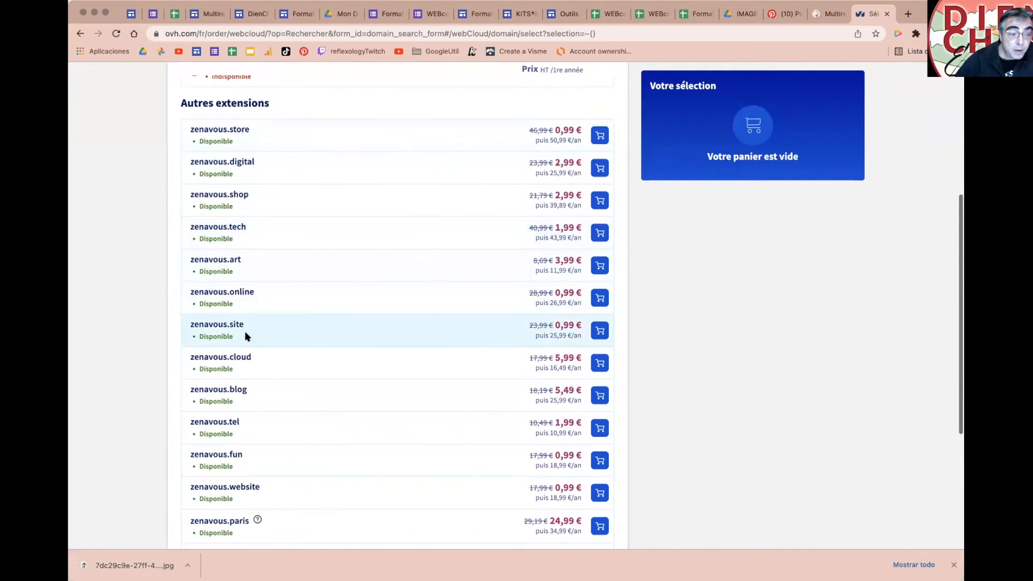
scroll(481, 345, down, 4)
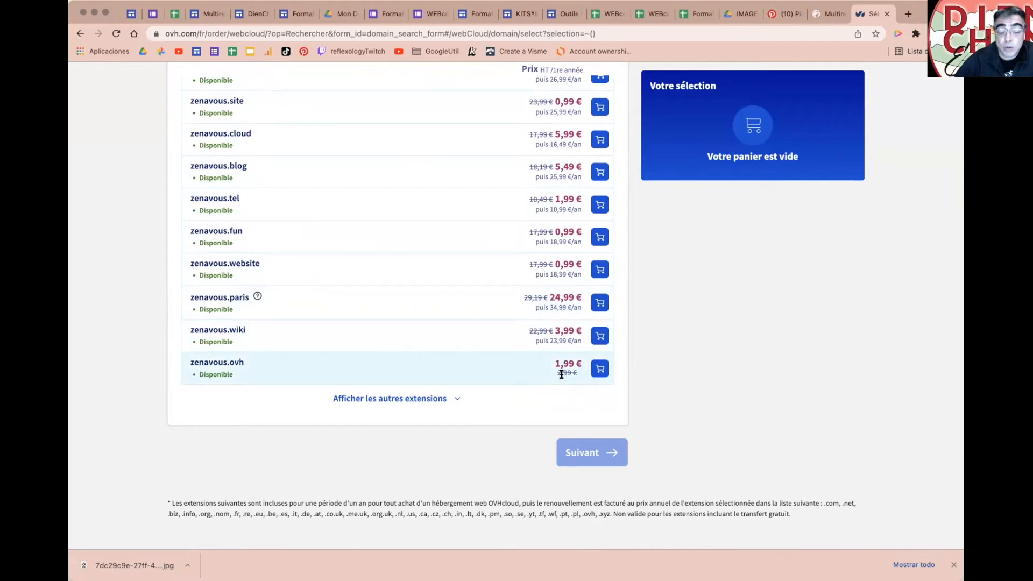
Step: Delete the accidentally pasted OVH address and put 'Un hébergeur.' back on its own bullet
click(208, 14)
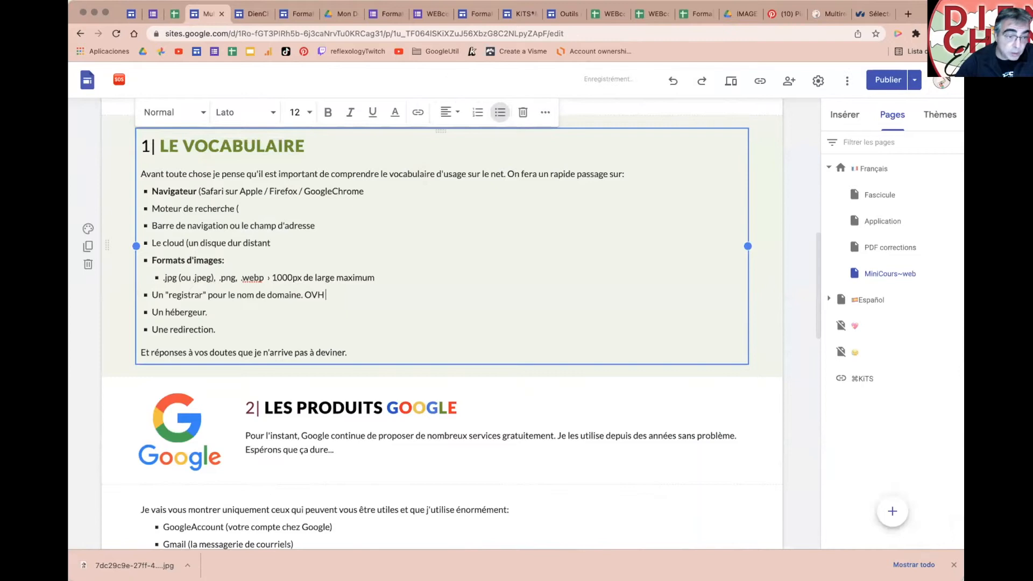
text(https://www.ovh.com/fr/order/webcloud/?op=Rechercher&form_id=domain_search_form#/webCloud/domain/select?selection=~())
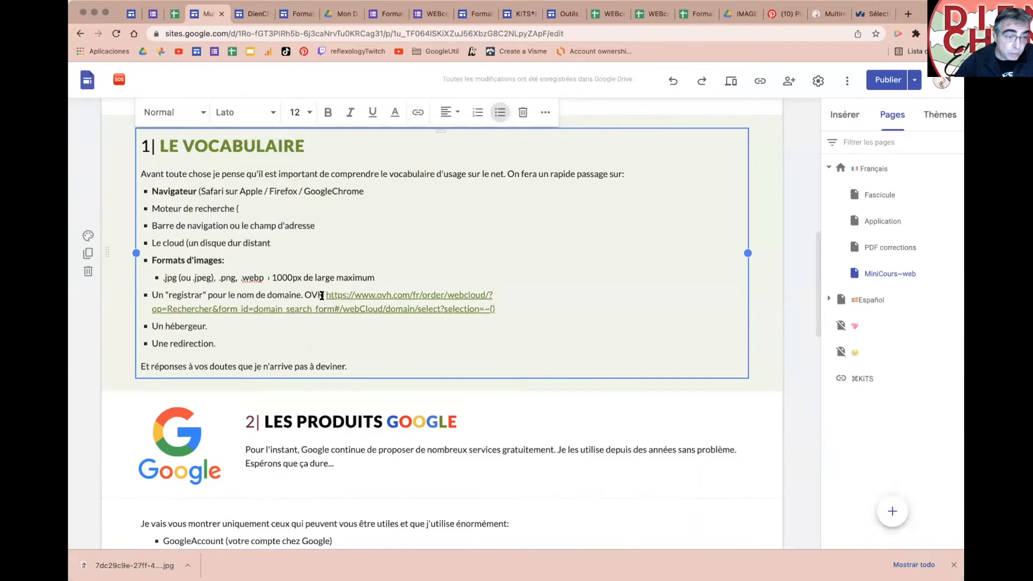
drag(325, 295, 505, 313)
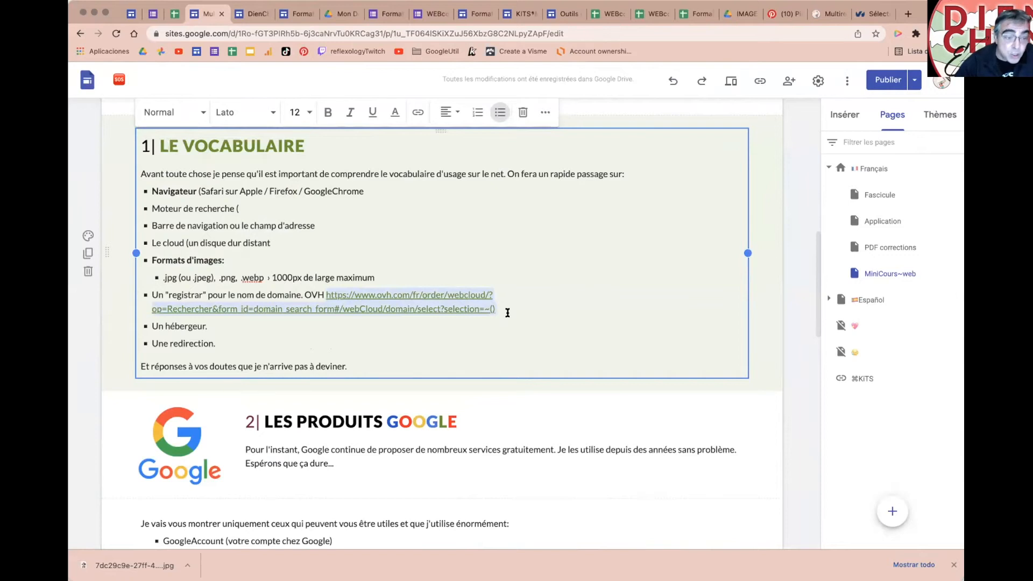
key(BackSpace)
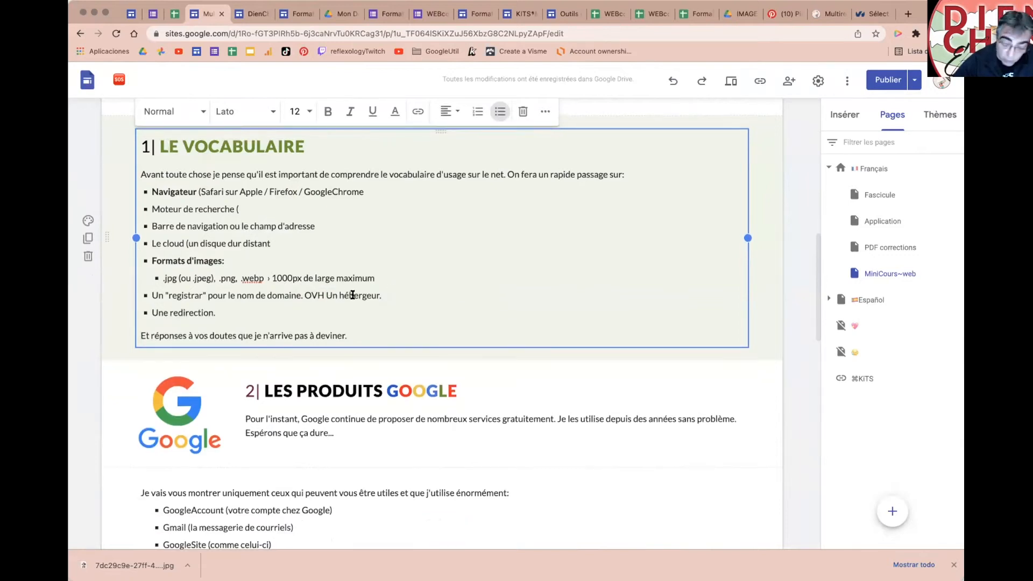
key(Return)
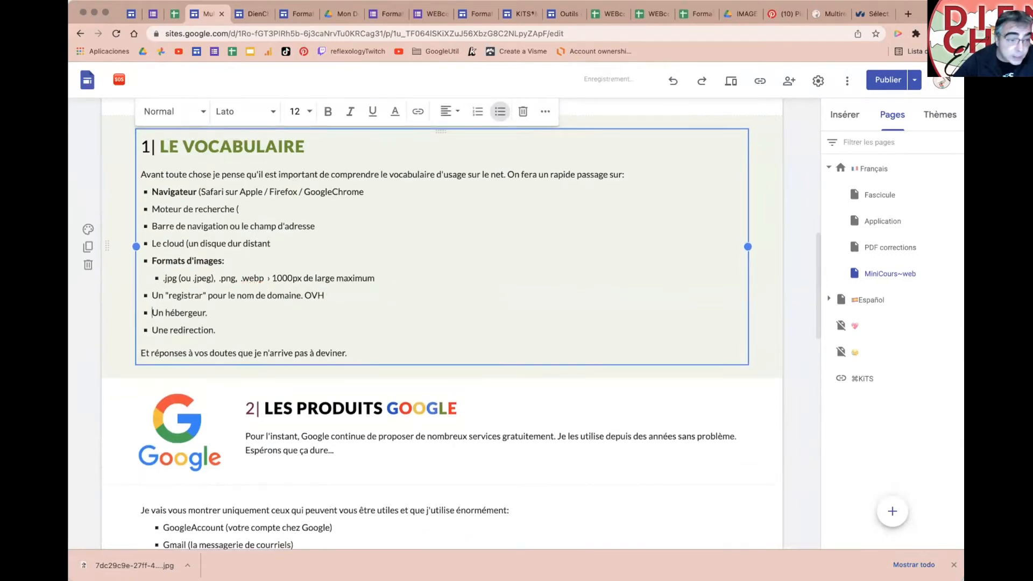
Step: Link the word OVH to the OVH domain search page and publish the site
double_click(319, 295)
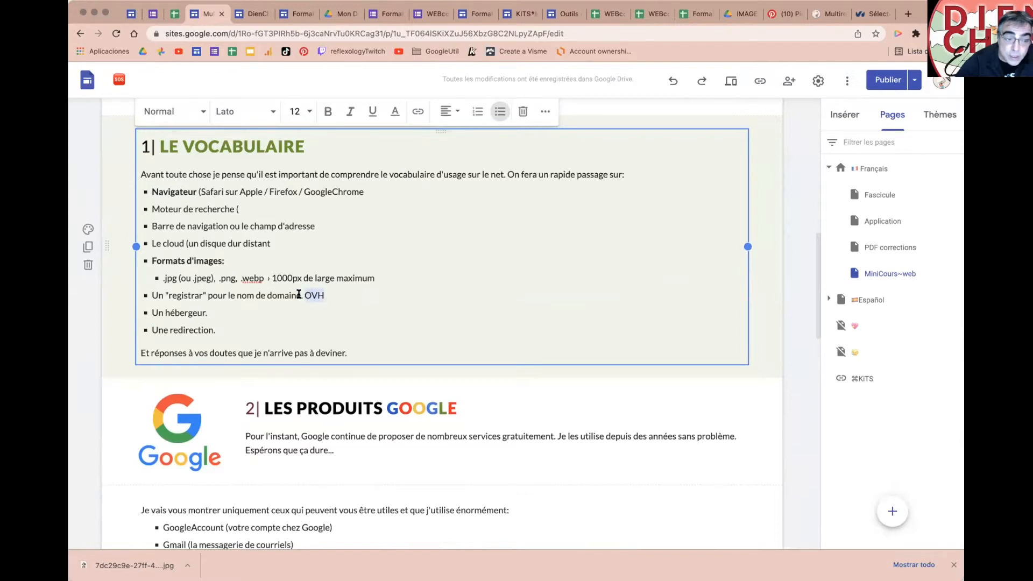
click(415, 112)
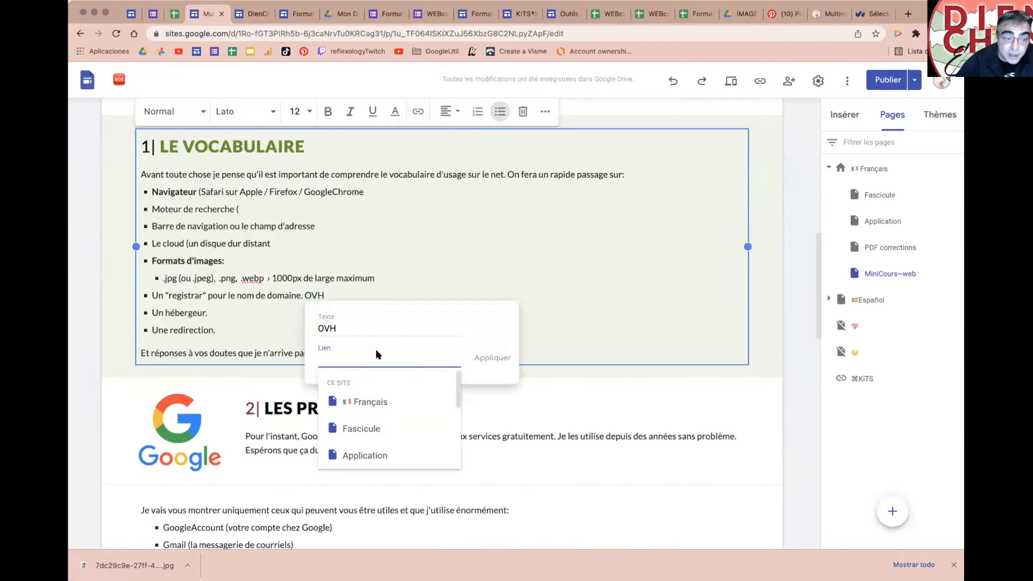
key(super+v)
click(491, 357)
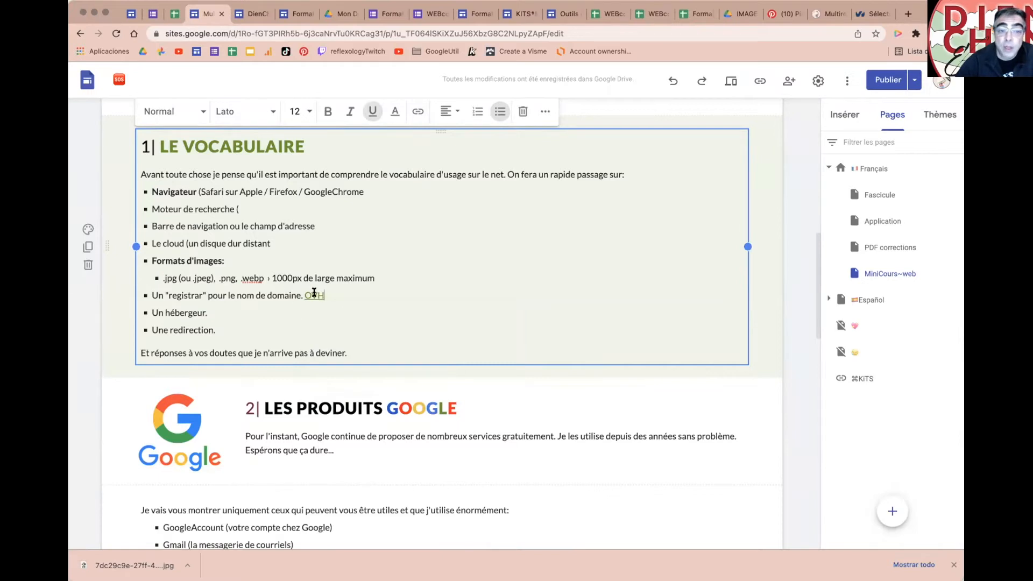
click(877, 81)
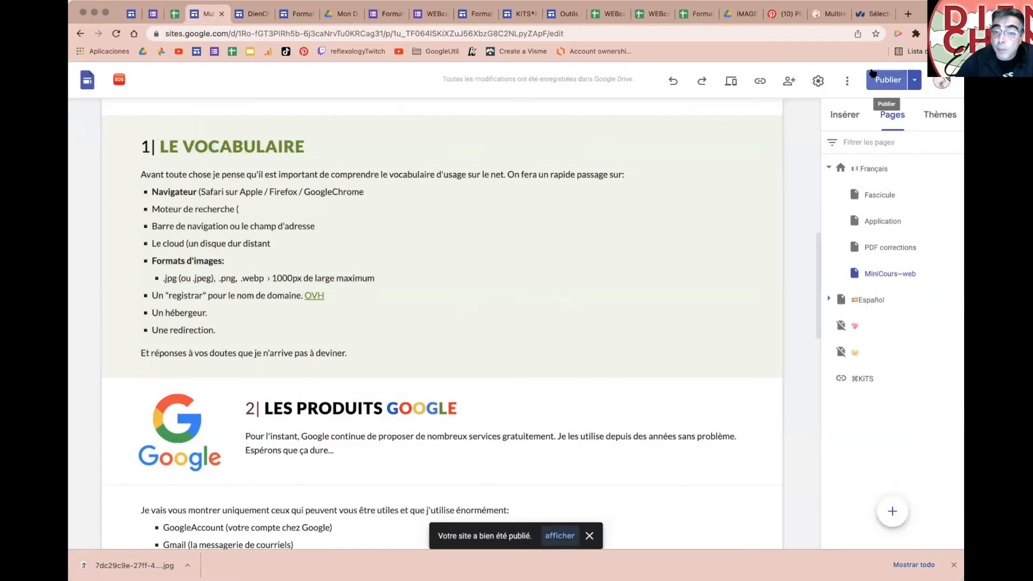
Step: Reload the published site, test the OVH registrar link, then close the OVH page
click(829, 15)
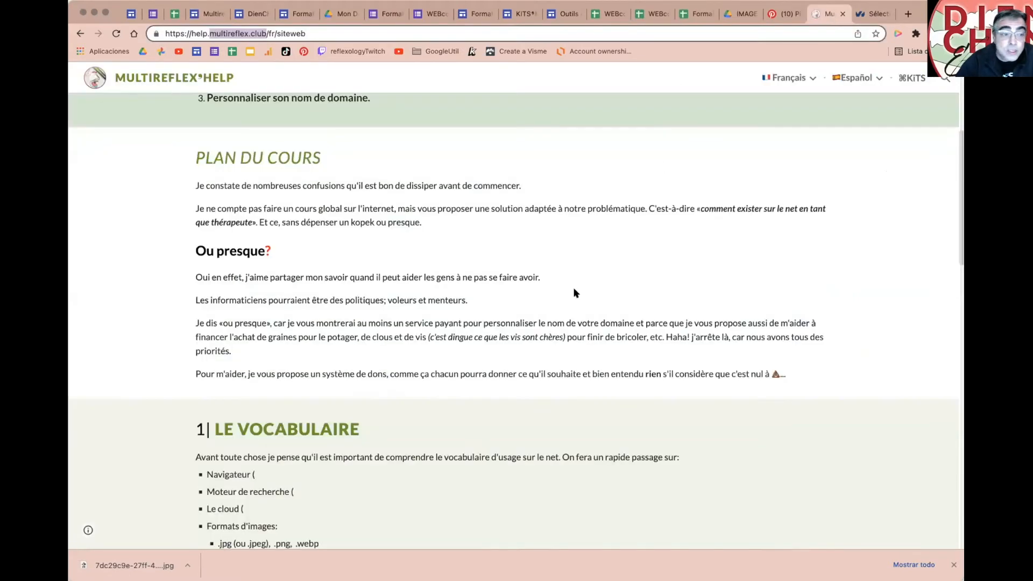
scroll(539, 263, down, 3)
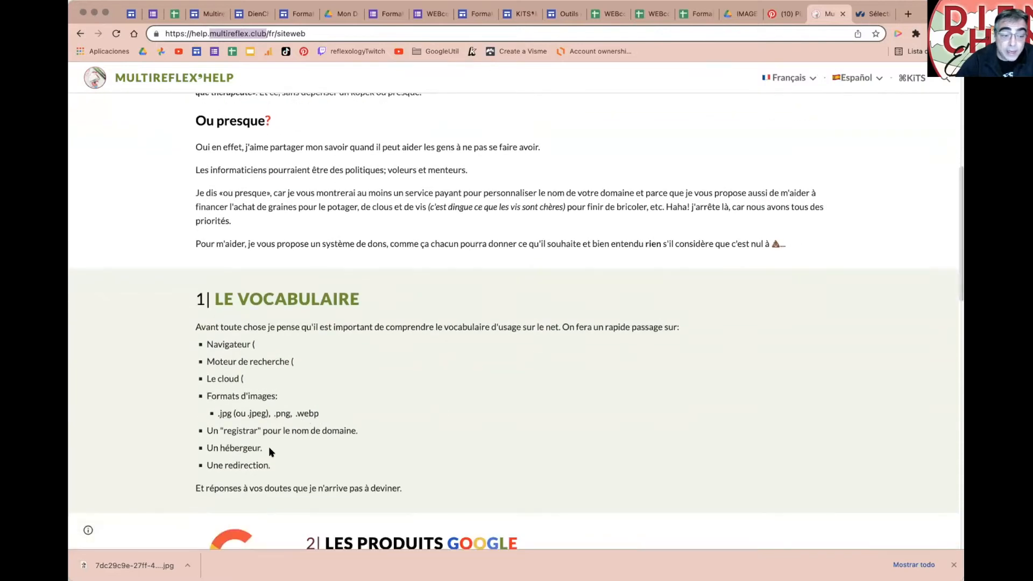
key(super+r)
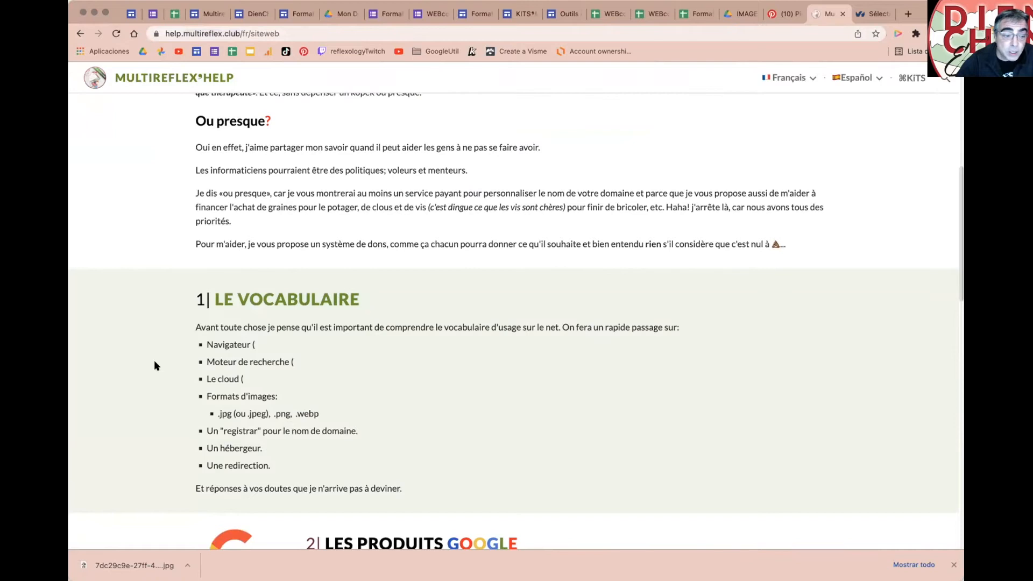
click(117, 33)
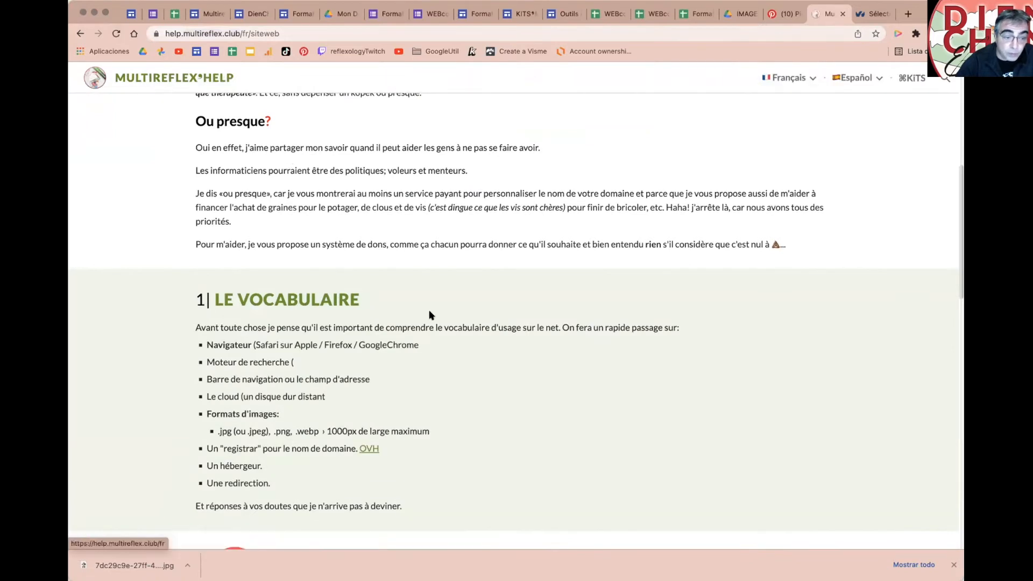
click(369, 449)
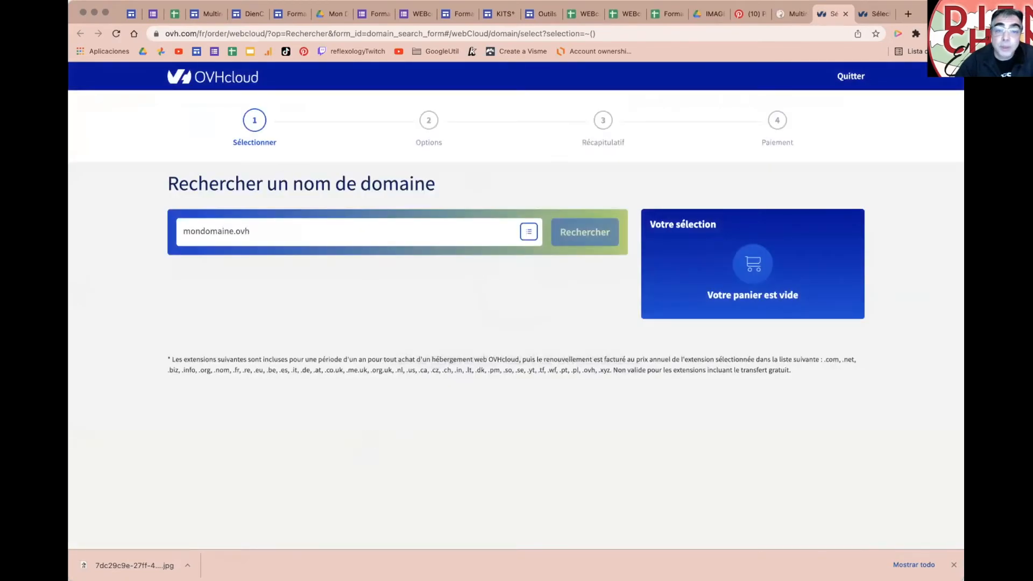
key(super+w)
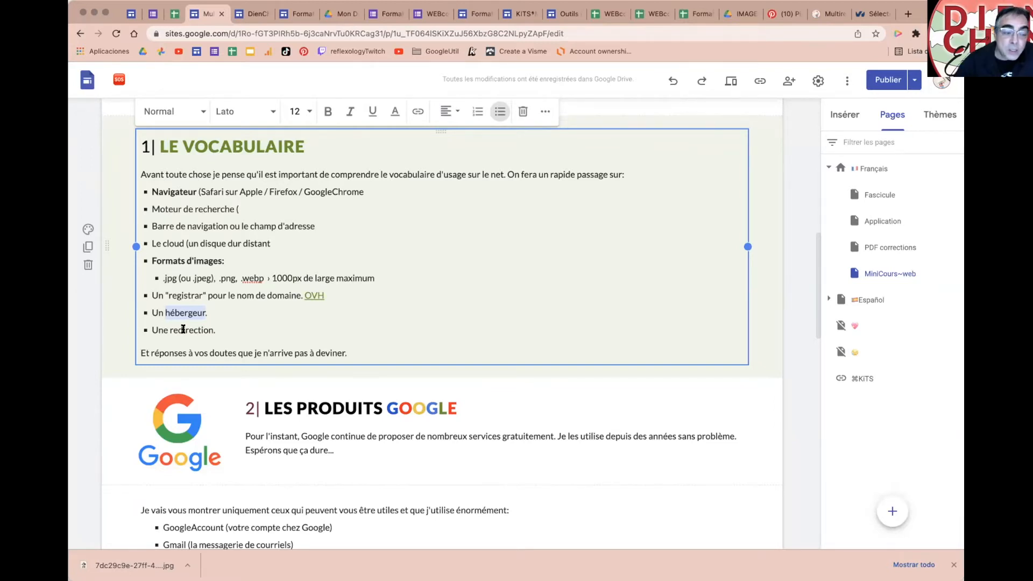
Step: Add 'multireflex.club › help.multireflex.club' after 'Une redirection.'
click(218, 329)
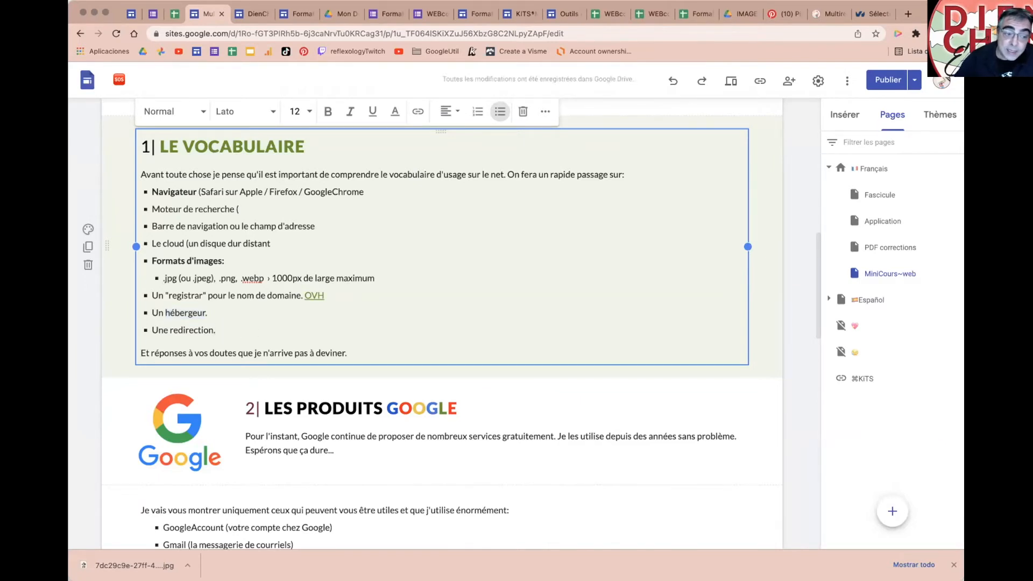
text(m)
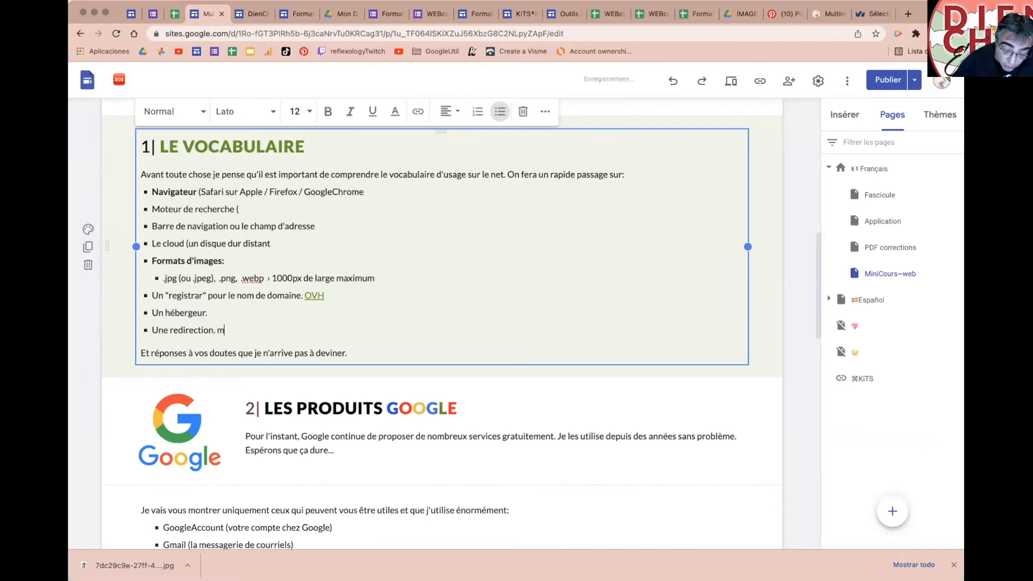
text(ultireflex.cl)
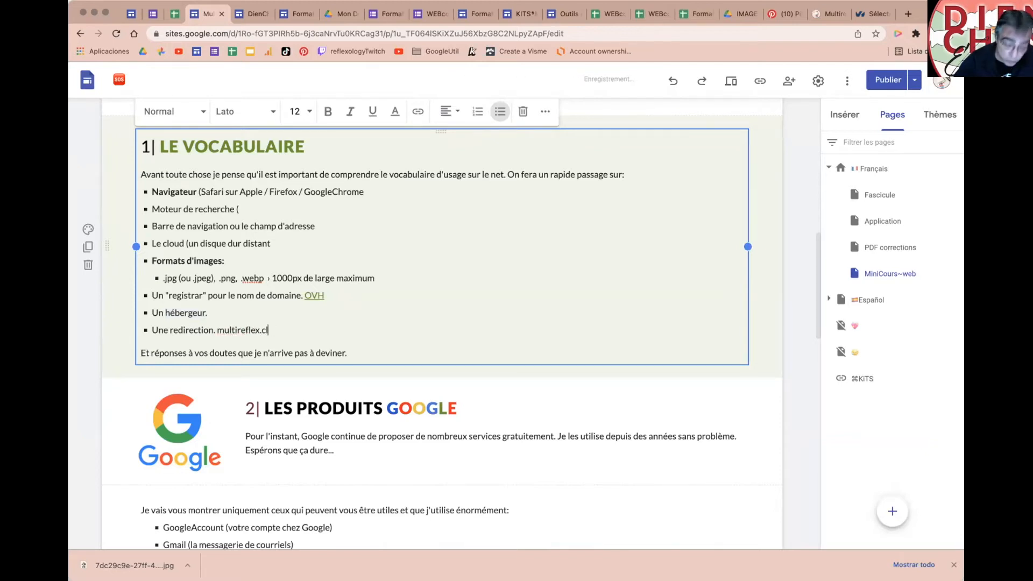
text(8ub)
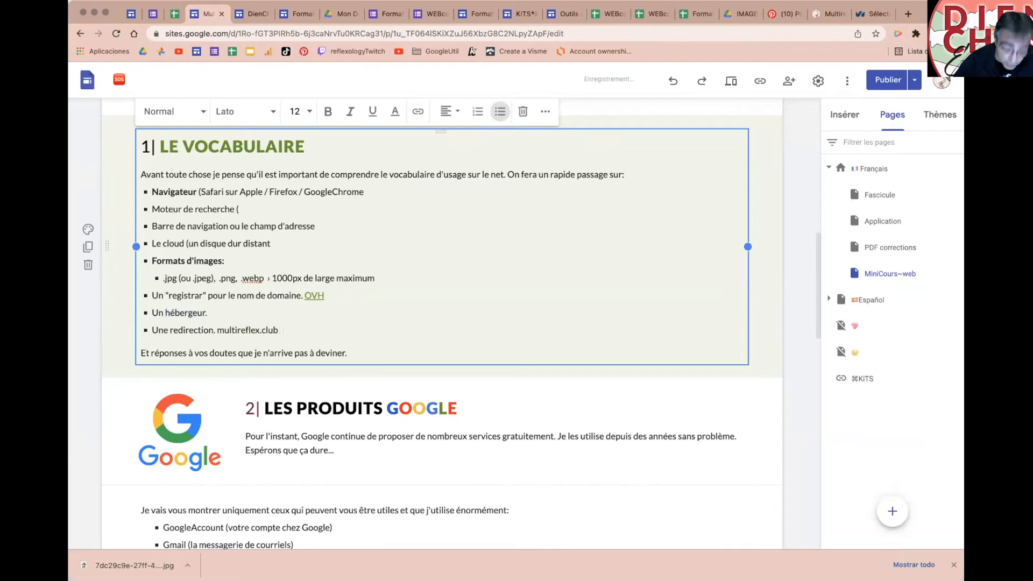
text(  ›)
key(Right)
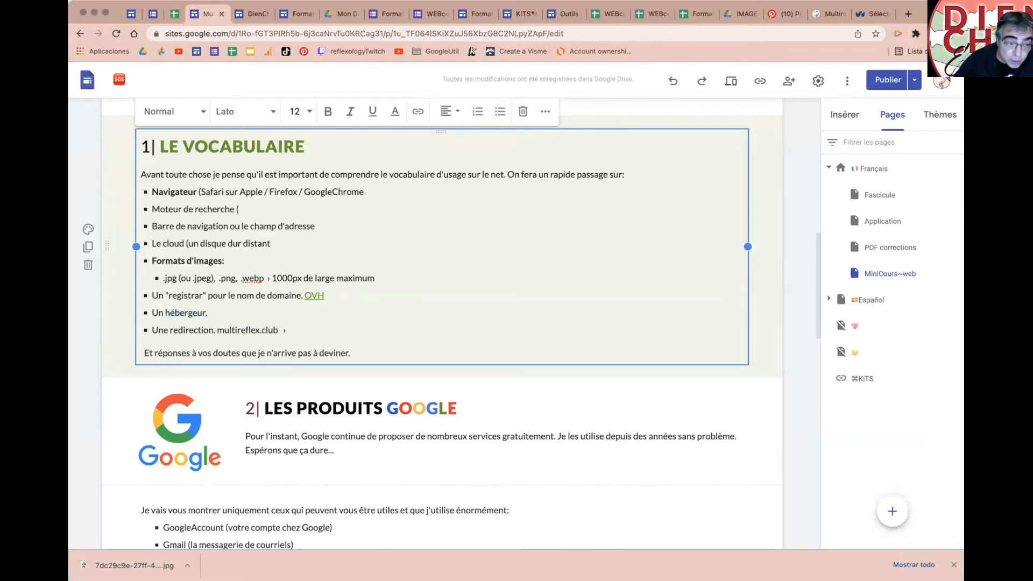
click(333, 326)
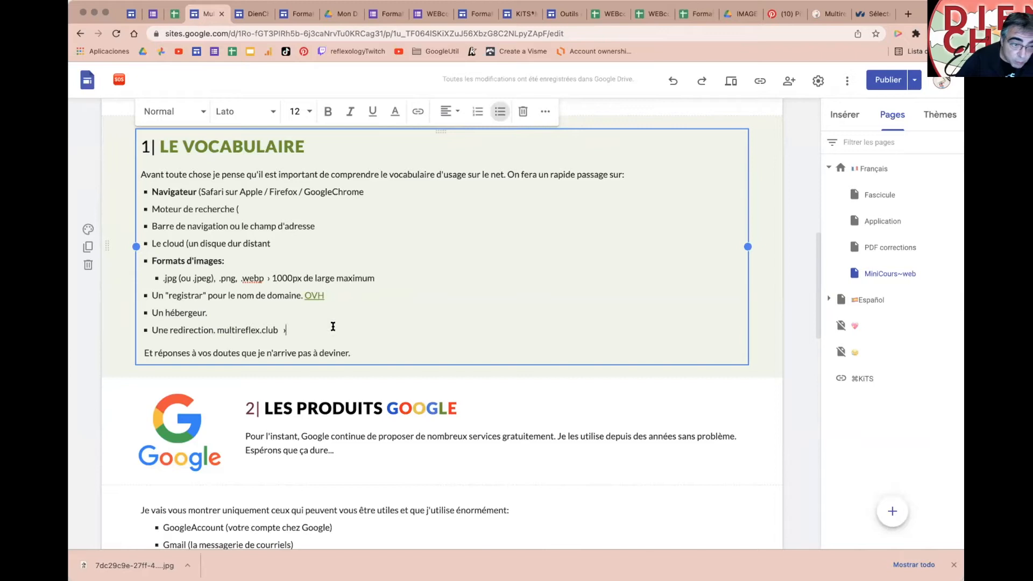
text(hel)
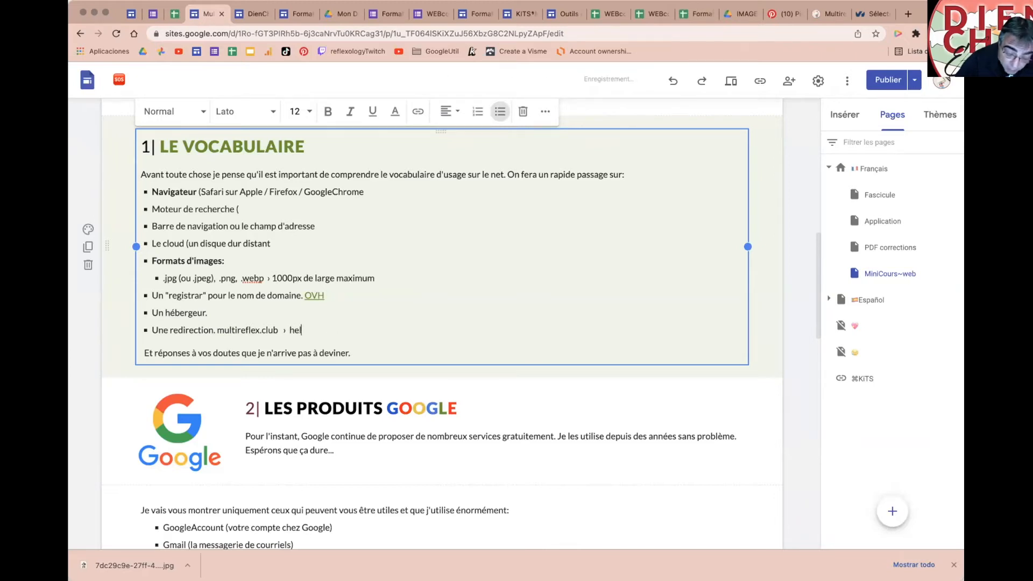
text(p.multir)
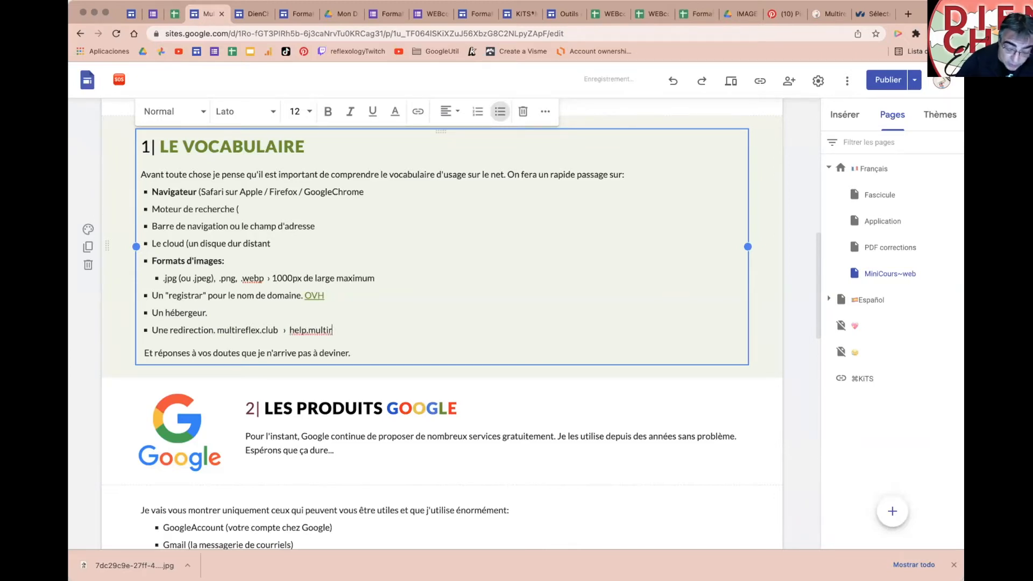
text(eflex.club)
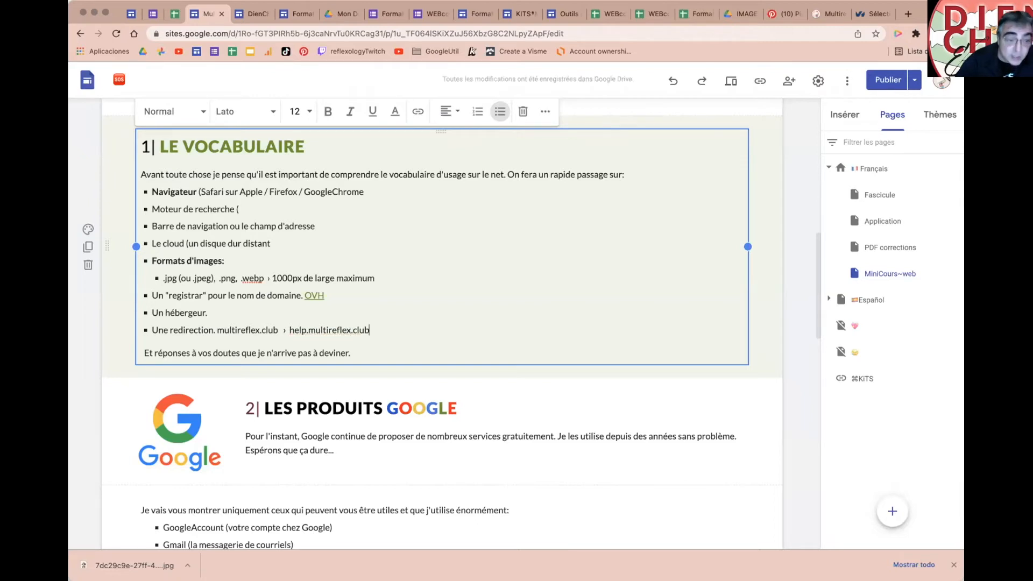
Step: Highlight registrar, multireflex.club, help, and google.com/sites in the URL to explain domains
double_click(173, 293)
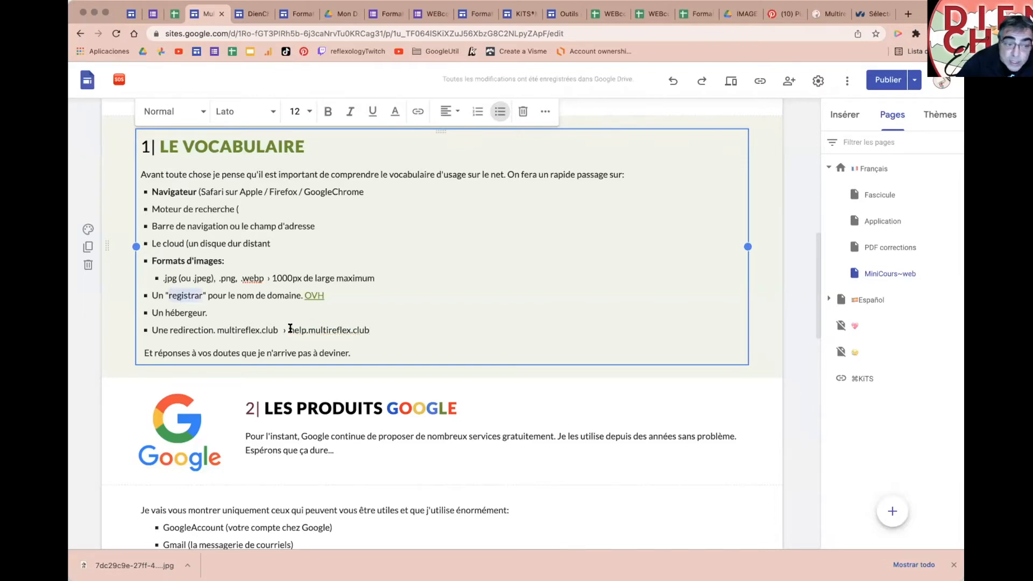
drag(308, 329, 374, 328)
drag(289, 330, 304, 330)
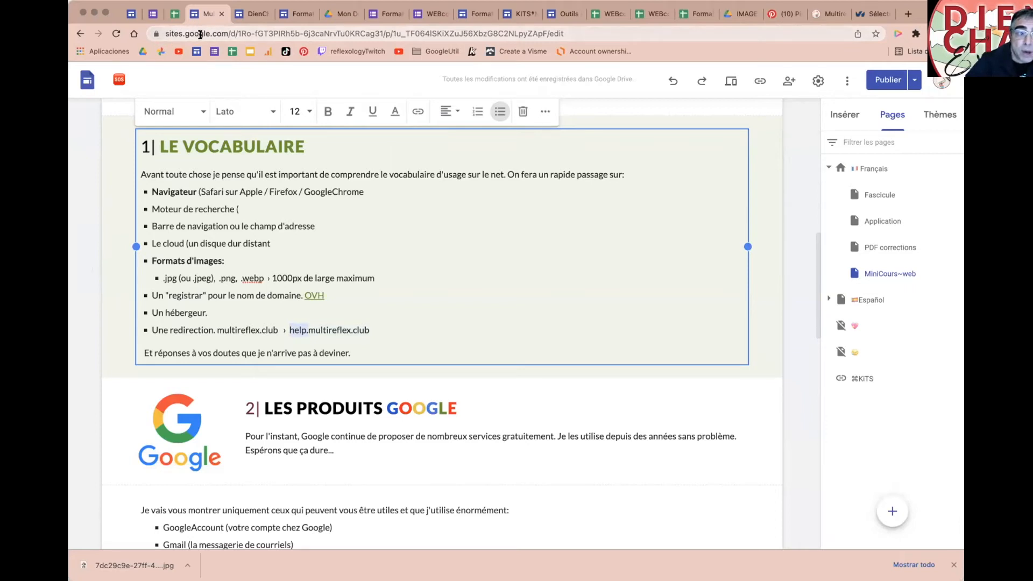
drag(185, 33, 225, 32)
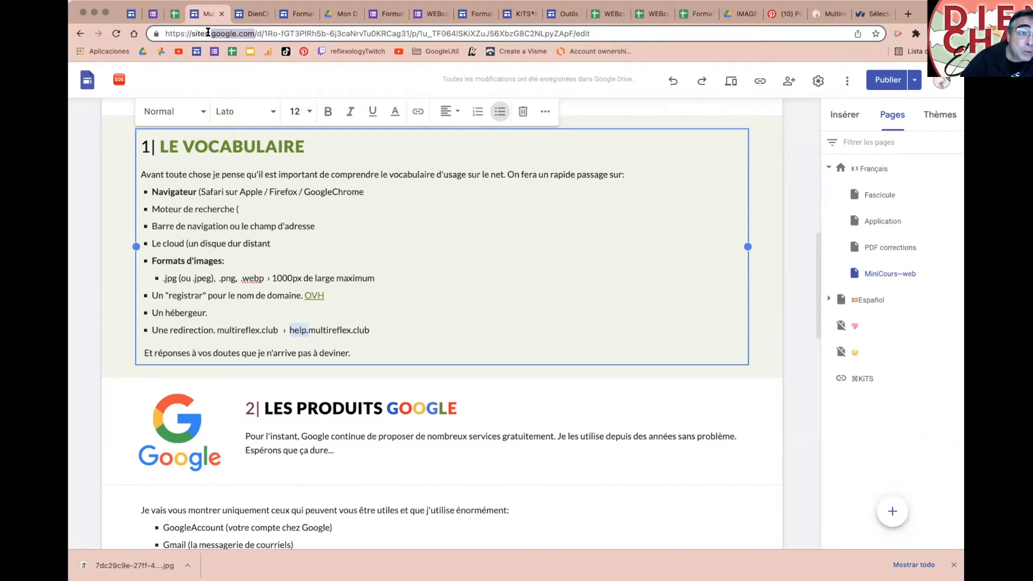
mouse_move(209, 33)
mouse_down()
mouse_move(184, 33)
mouse_move(192, 32)
mouse_up()
click(215, 33)
drag(255, 33, 209, 33)
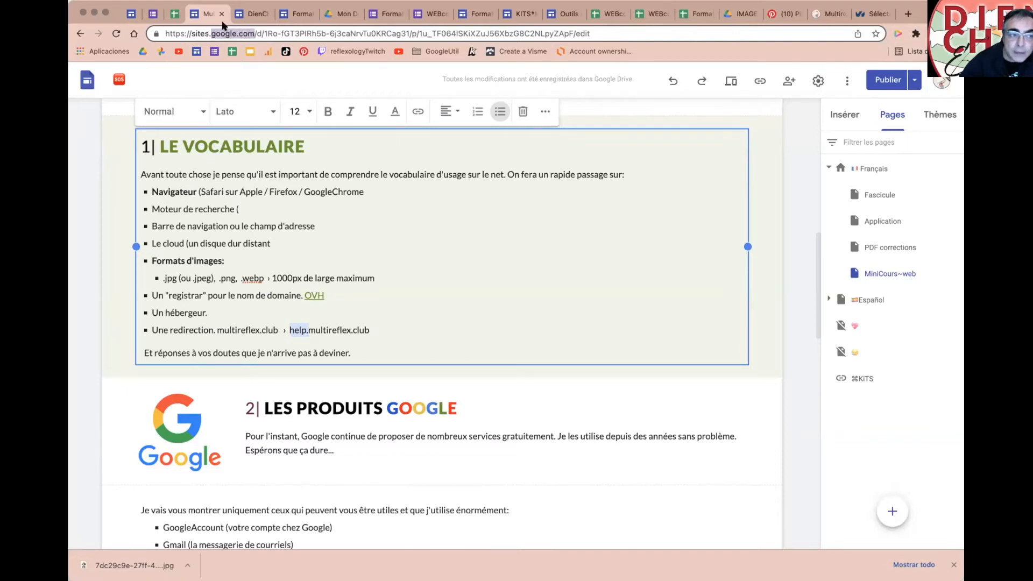
drag(208, 33, 190, 34)
click(205, 33)
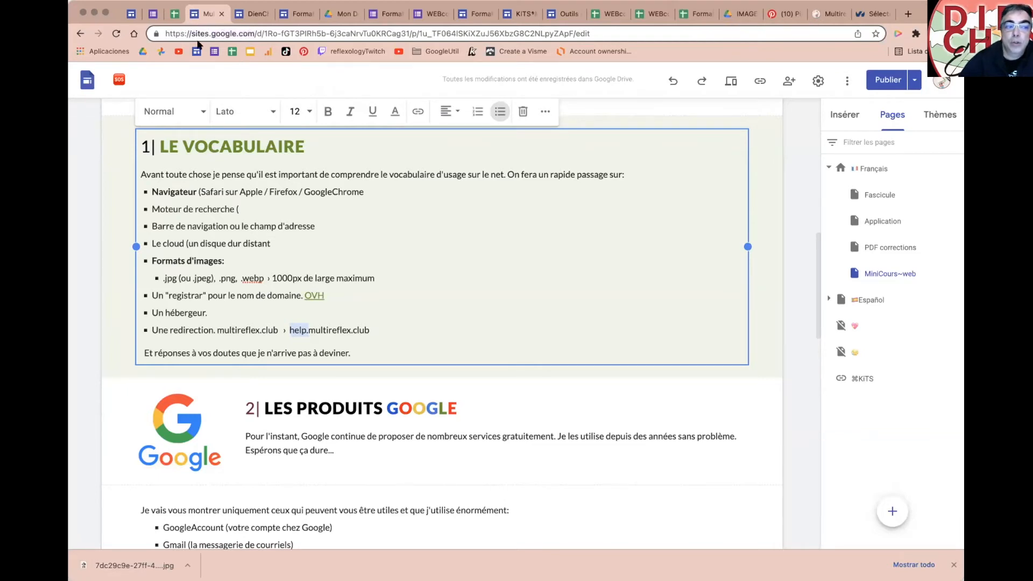
drag(214, 33, 189, 34)
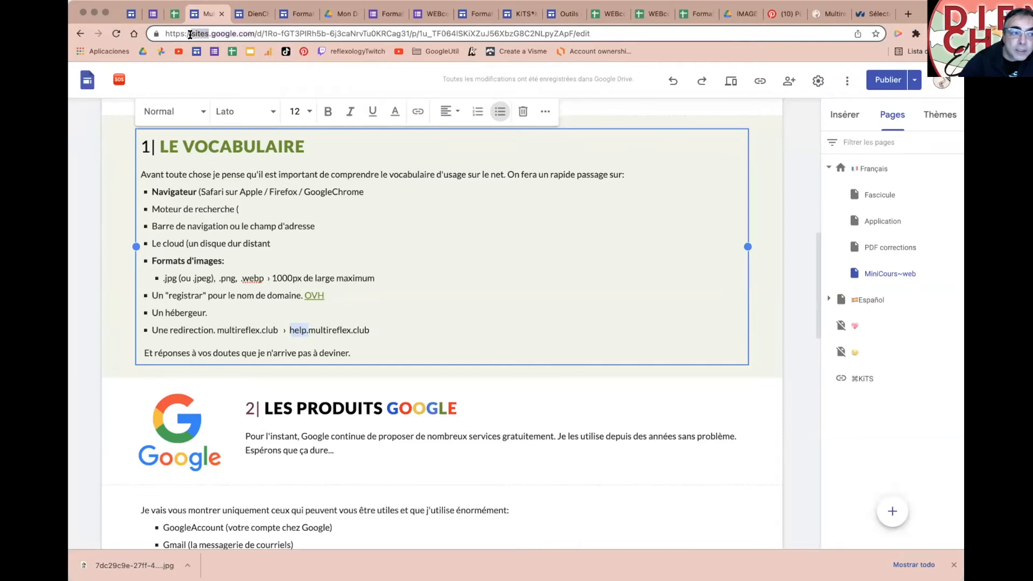
Step: Go from the Google Sites home page to Google Drive through the side menu
click(129, 15)
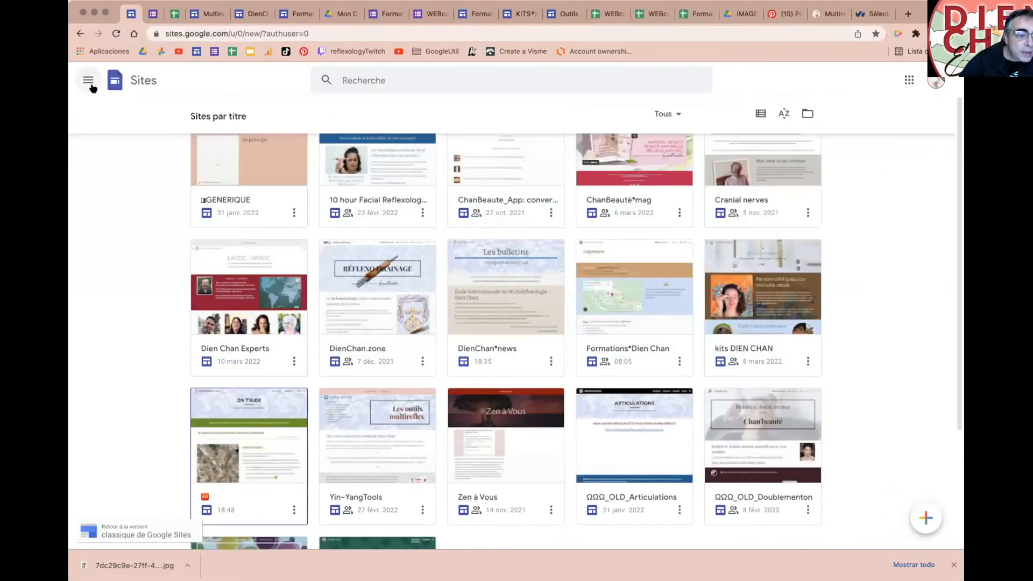
click(89, 84)
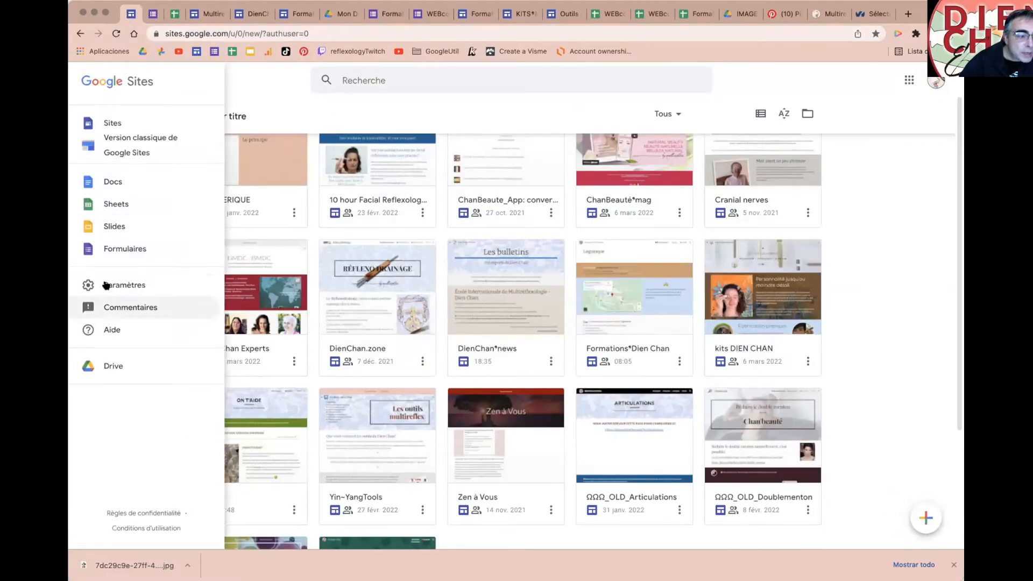
click(109, 365)
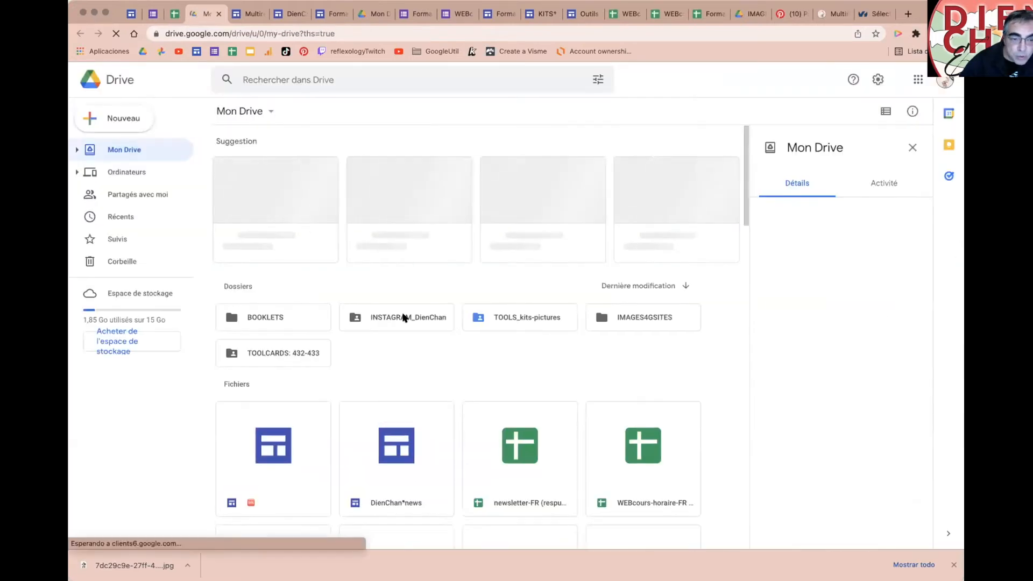
Step: Open the newsletter-FR (respuestas) spreadsheet from the Drive file list
scroll(457, 393, down, 1)
scroll(458, 394, down, 1)
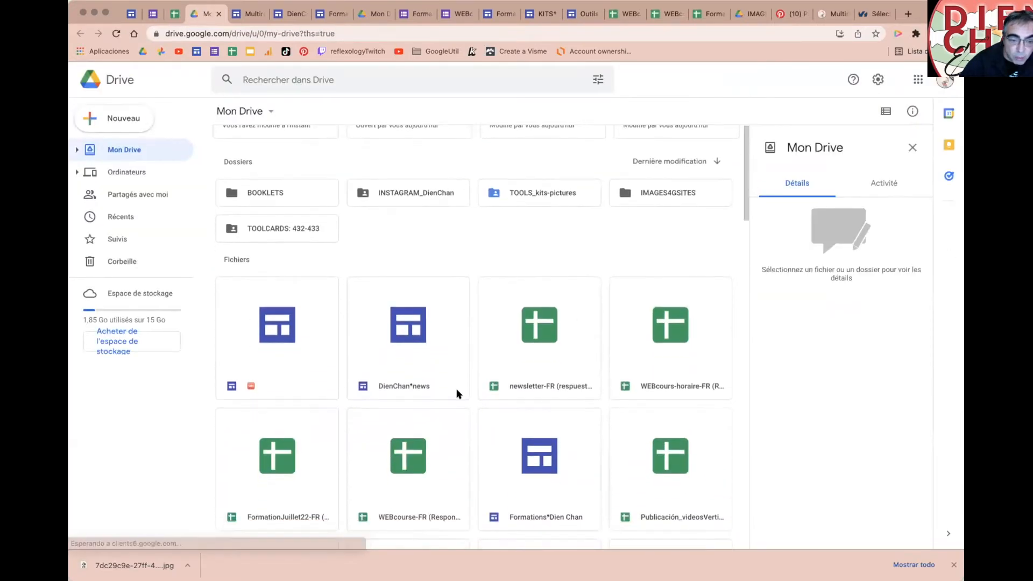
click(534, 385)
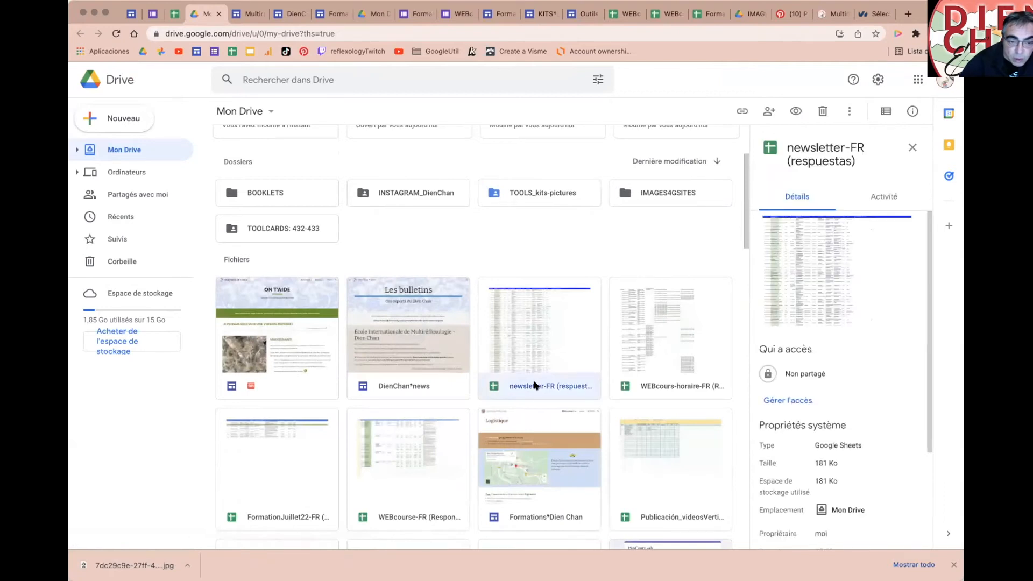
double_click(534, 386)
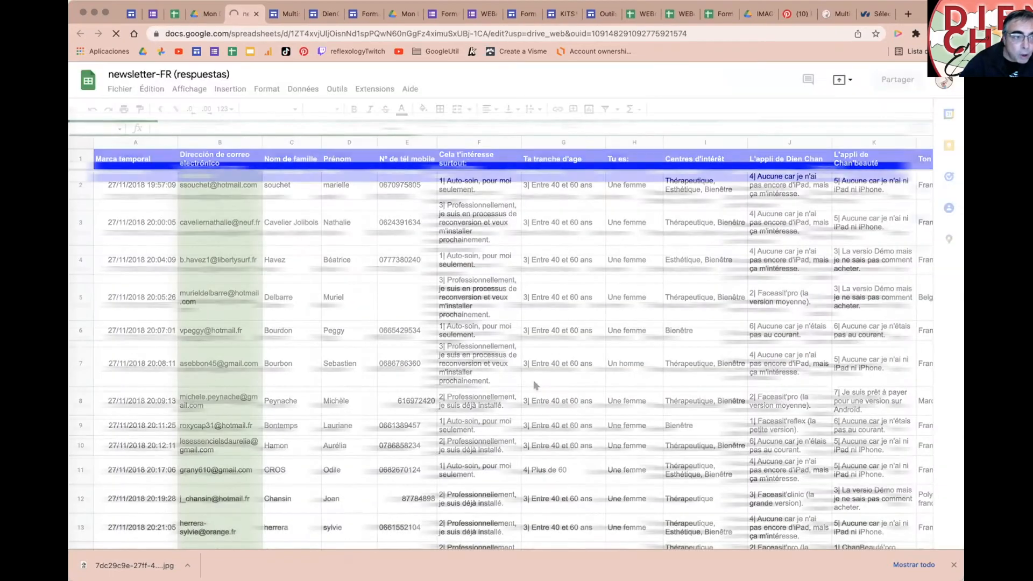
Step: Highlight google.com in the spreadsheet's address, then close the newsletter-FR tab
double_click(198, 34)
drag(223, 32, 227, 33)
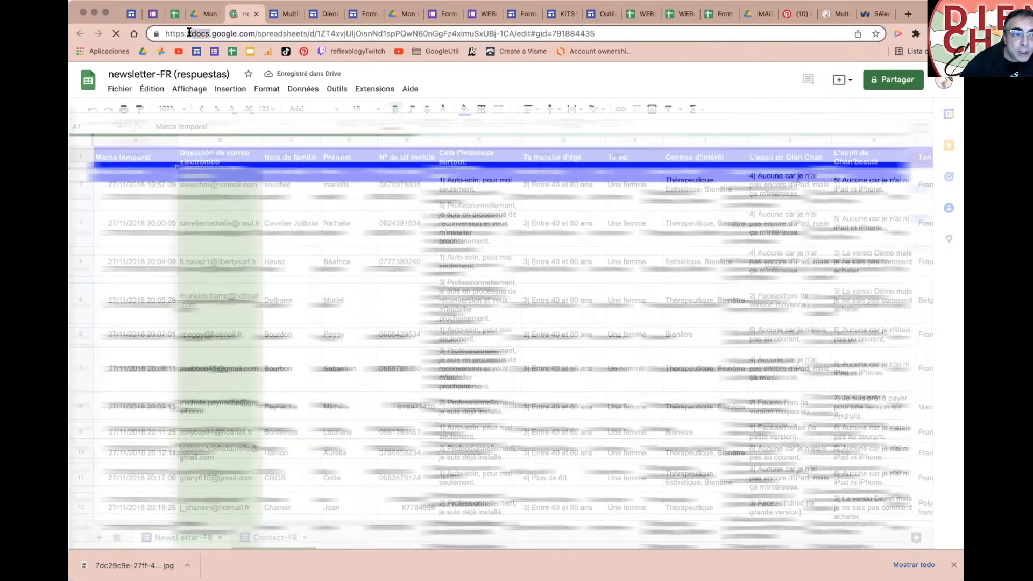
key(super+w)
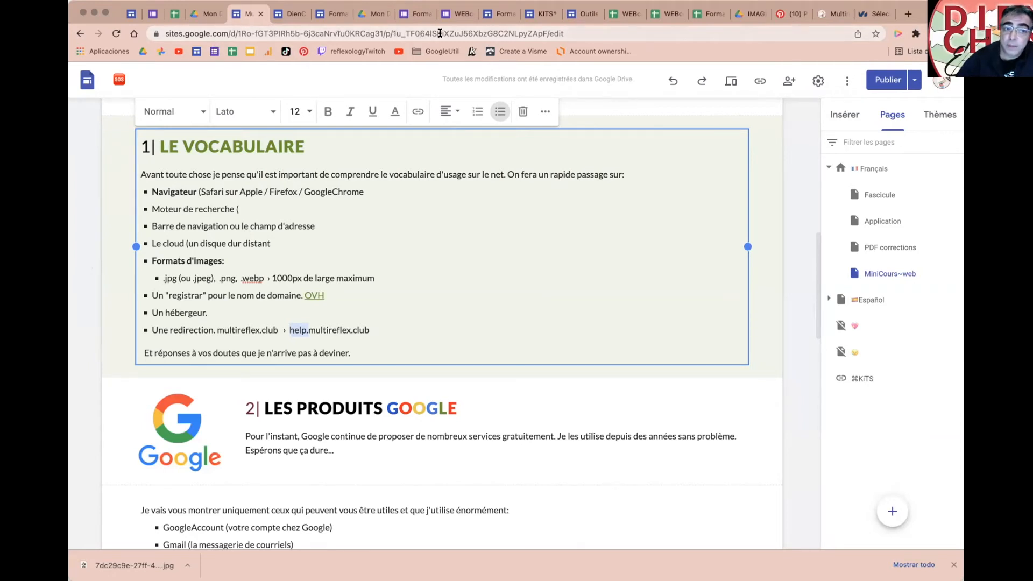
Step: From the Publier menu, open the published CRÉER MON SITE page in a new tab
click(910, 81)
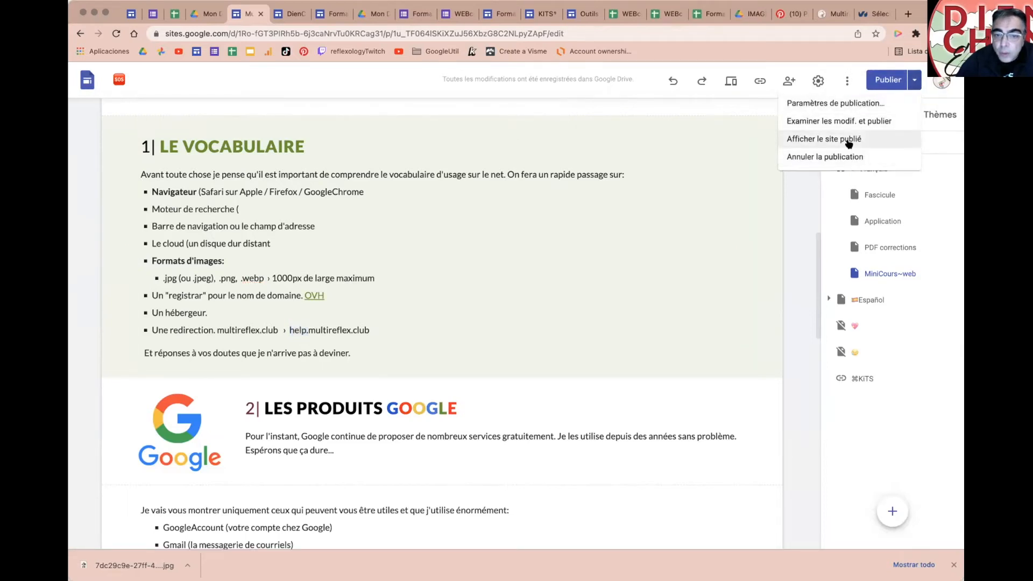
click(849, 141)
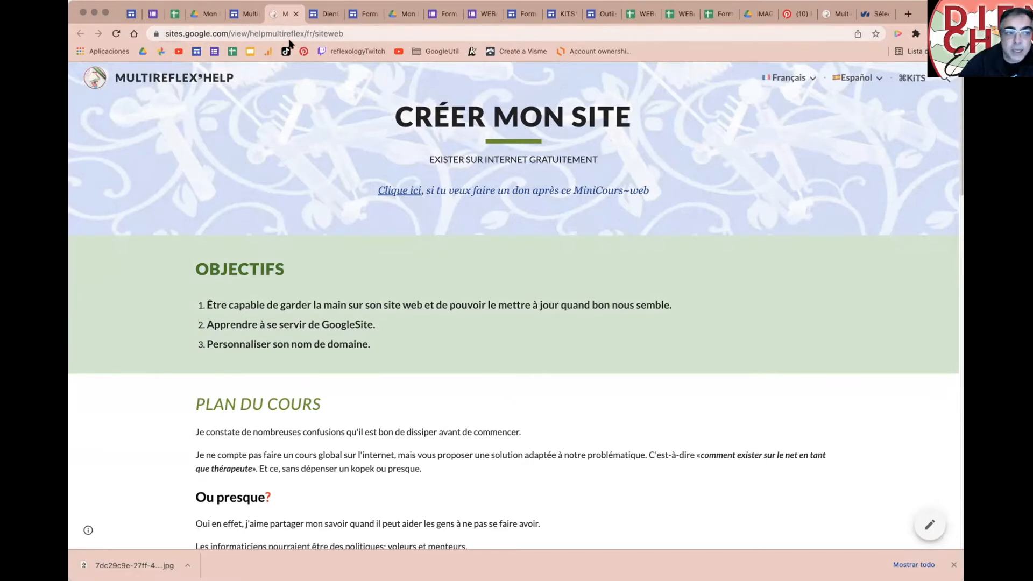
Step: Remove /fr/siteweb from the sites.google.com address to load the published home page
drag(303, 33, 385, 32)
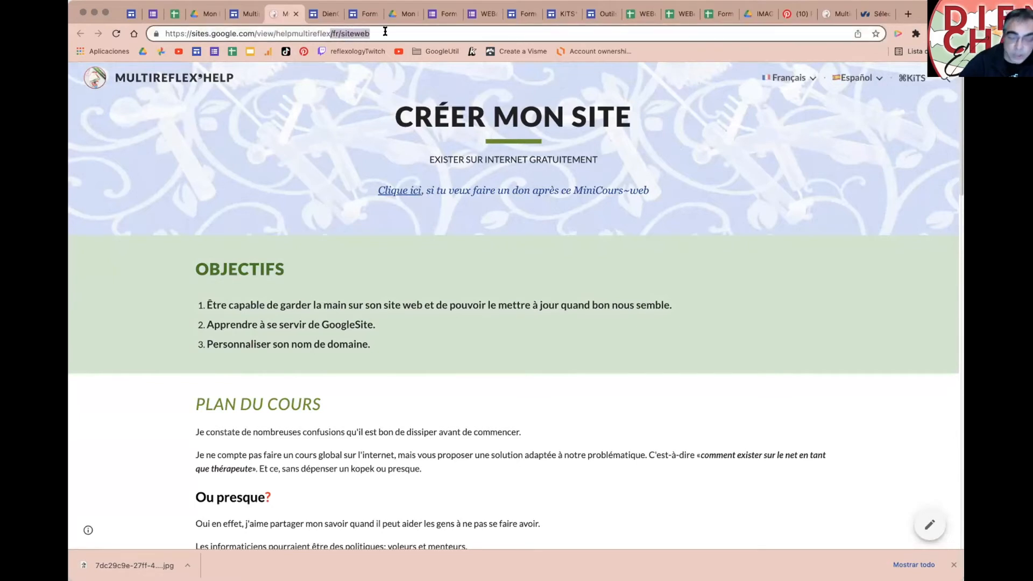
key(BackSpace)
key(Return)
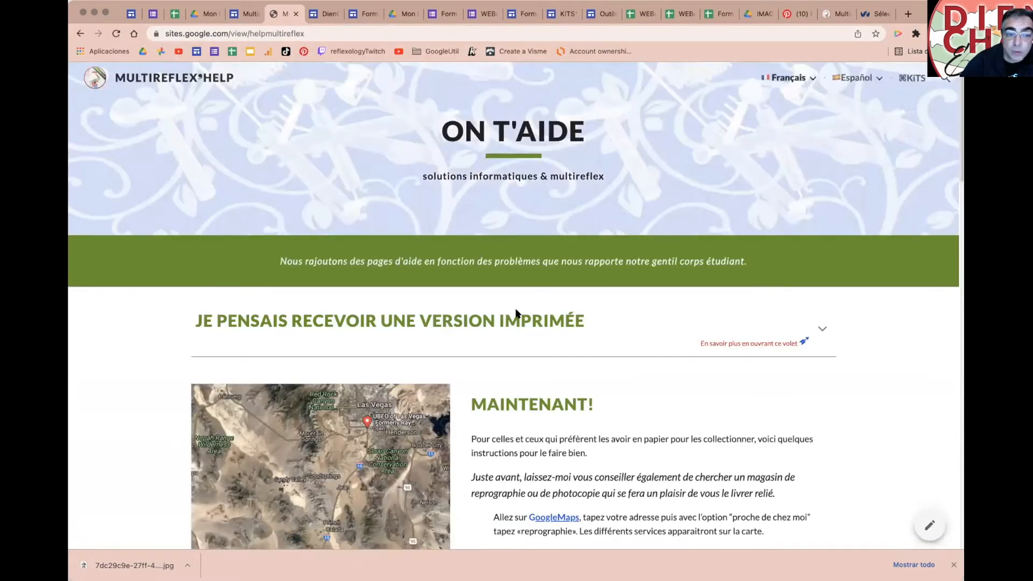
click(312, 33)
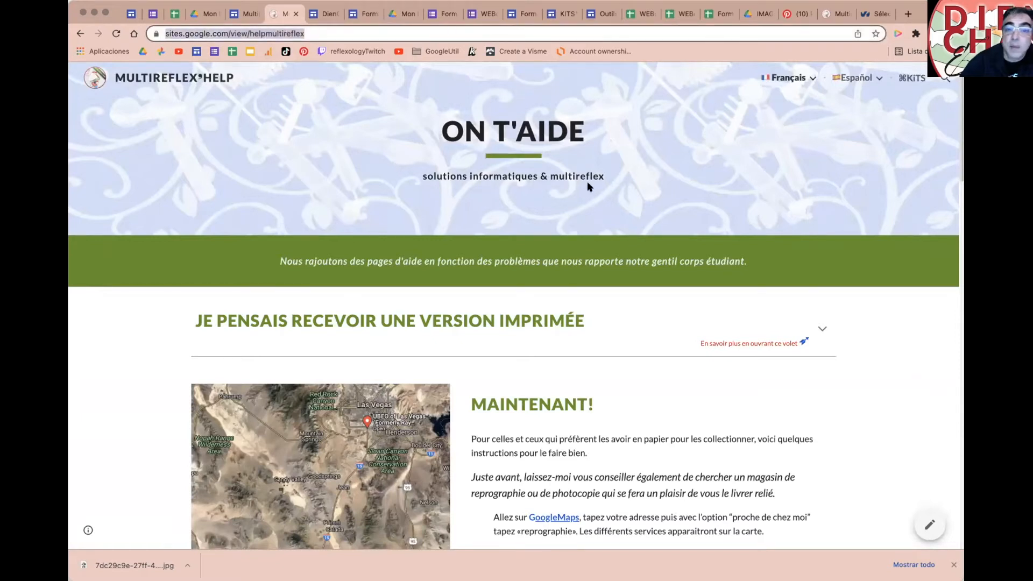
Step: Remove the page path from the custom-domain address to load its home page
click(839, 14)
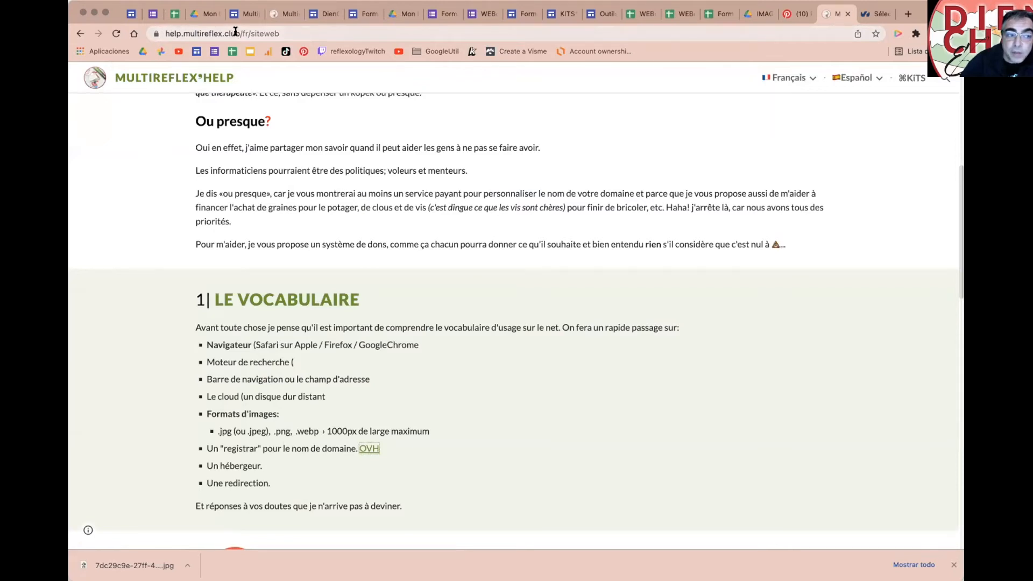
click(236, 31)
drag(267, 33, 322, 26)
key(BackSpace)
key(Return)
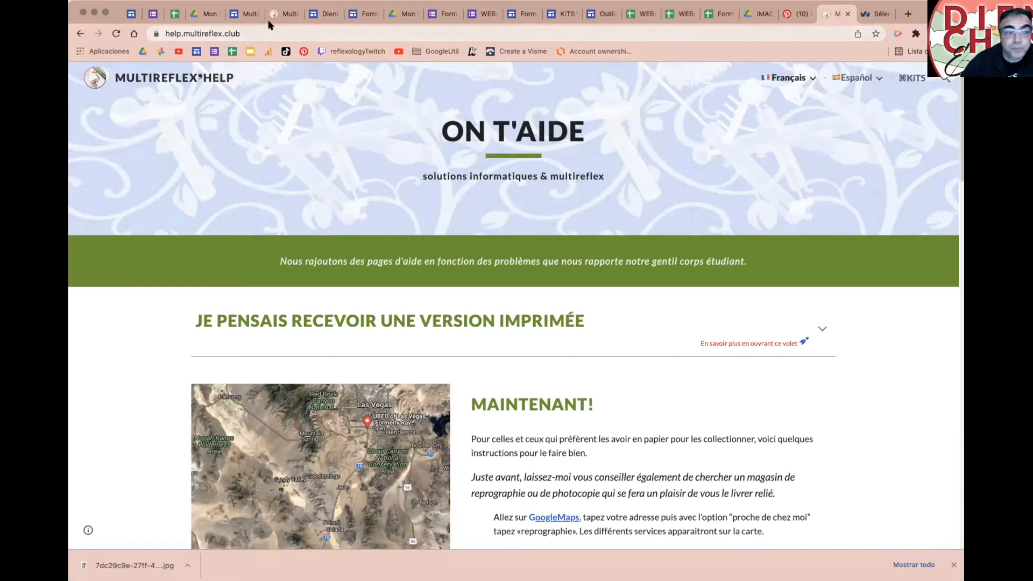
Step: Close the published site tab, leaving the DienChan*news editor in front
click(250, 14)
click(284, 14)
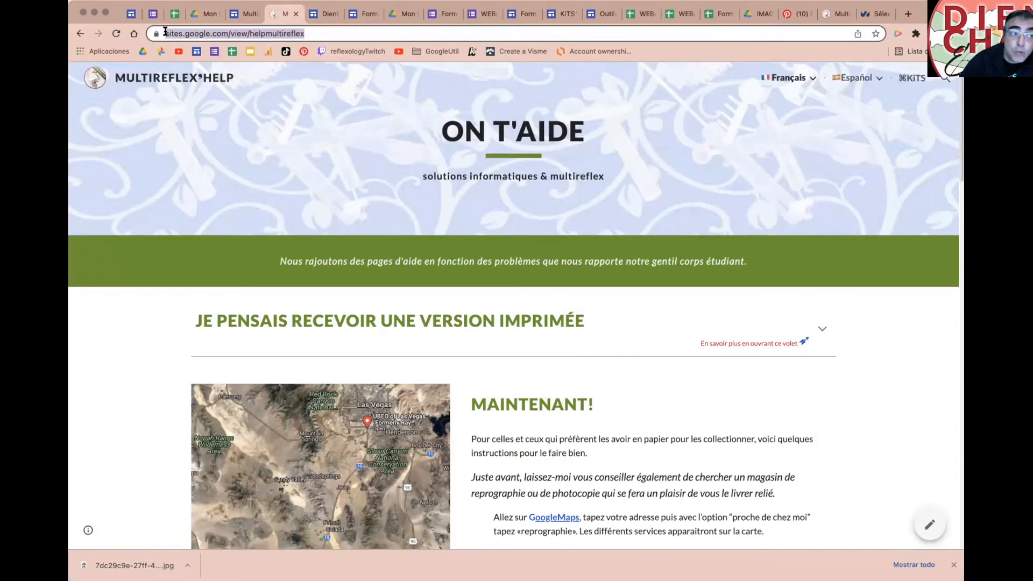
click(295, 14)
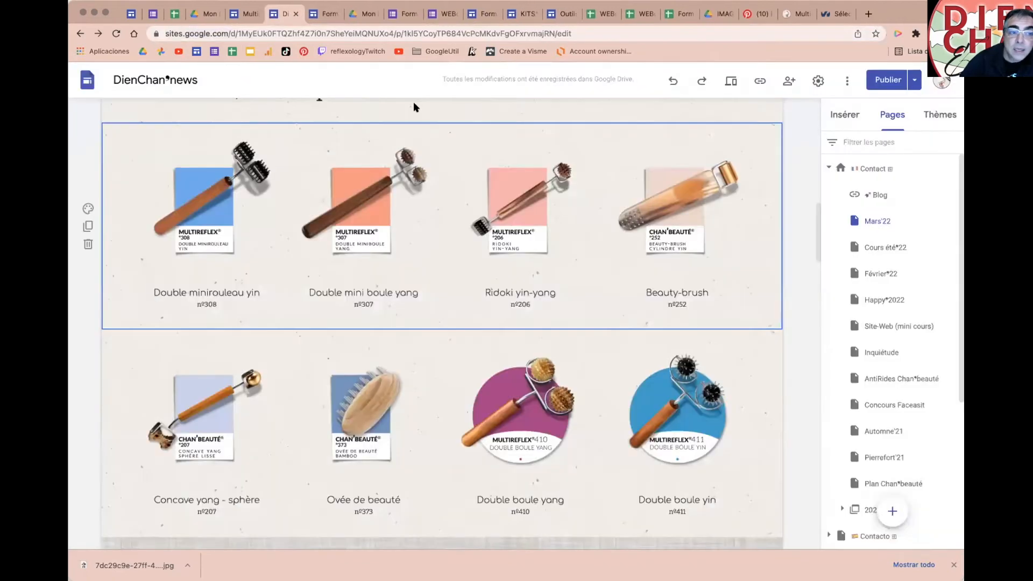
Step: Show the Domaines personnalisés settings for the MiniCours~web site
click(244, 15)
click(818, 81)
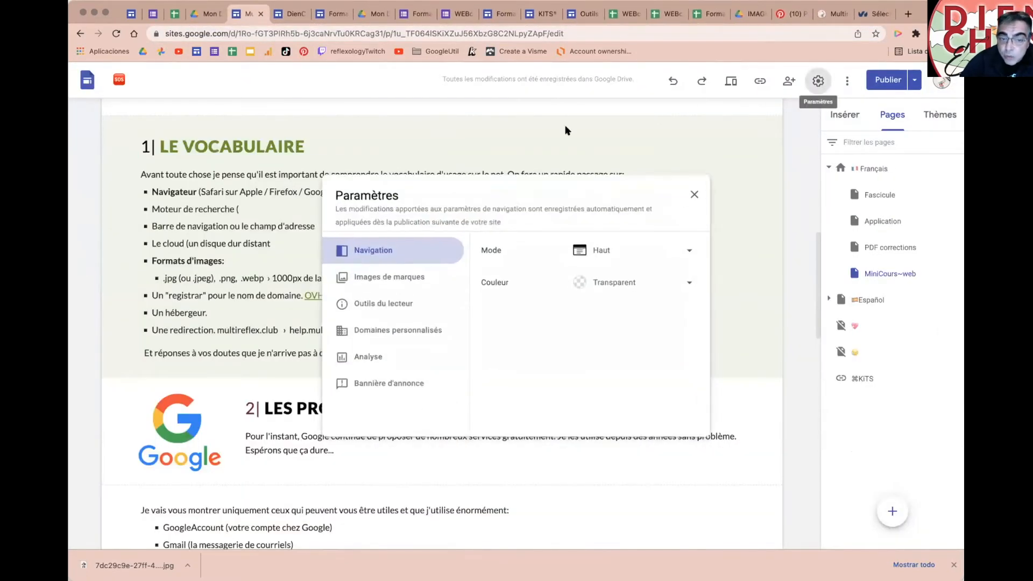
click(389, 333)
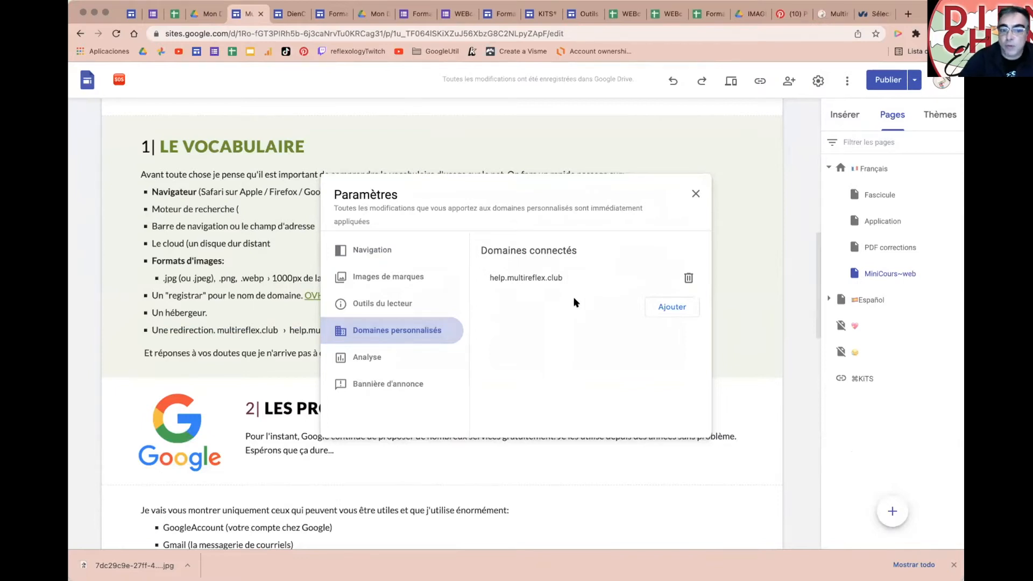
Step: Start connecting third-party domain zenavous.com, then cancel and close Paramètres
click(673, 307)
click(468, 256)
double_click(423, 275)
click(508, 273)
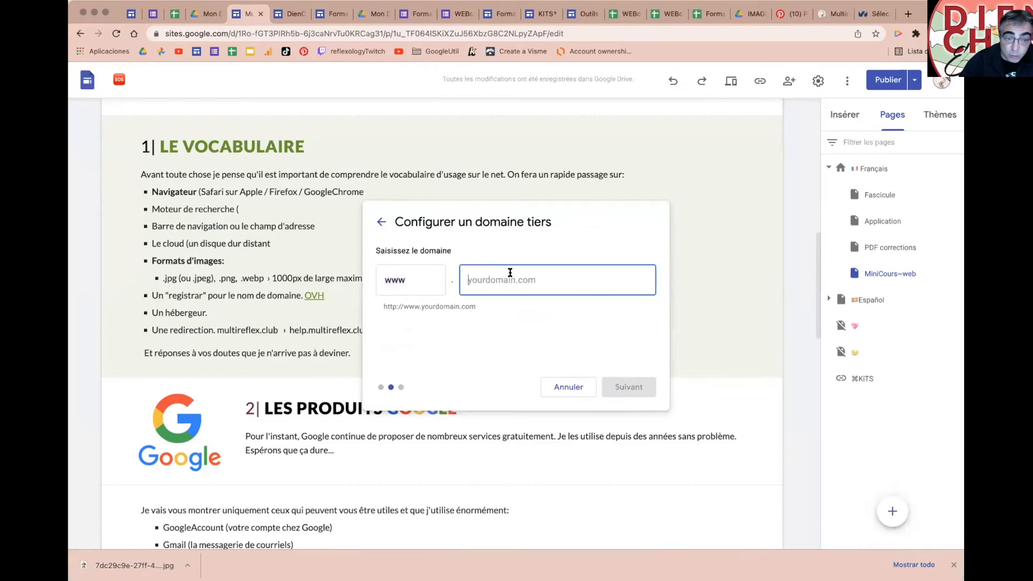
text(zenav)
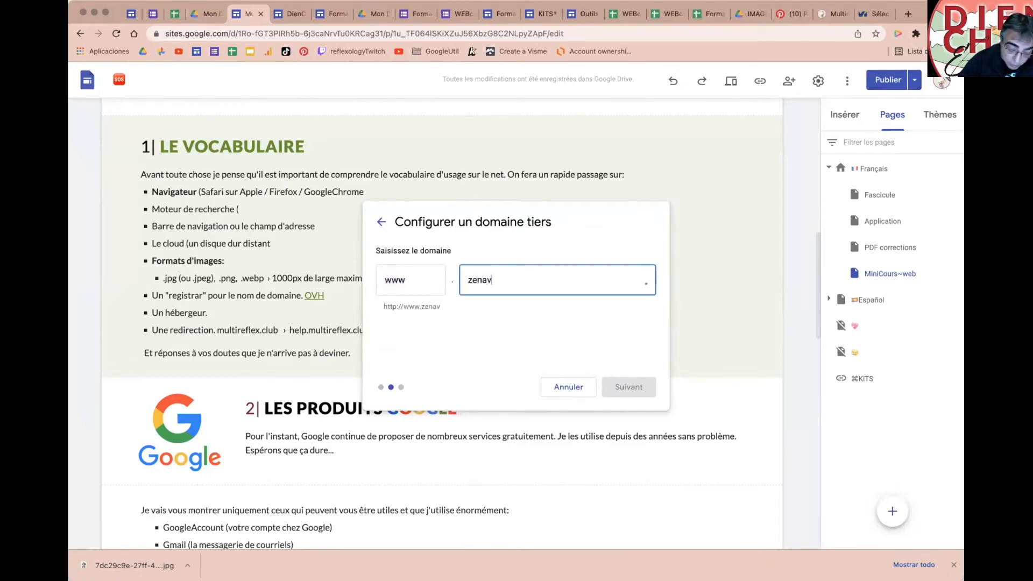
text(ou0s.com)
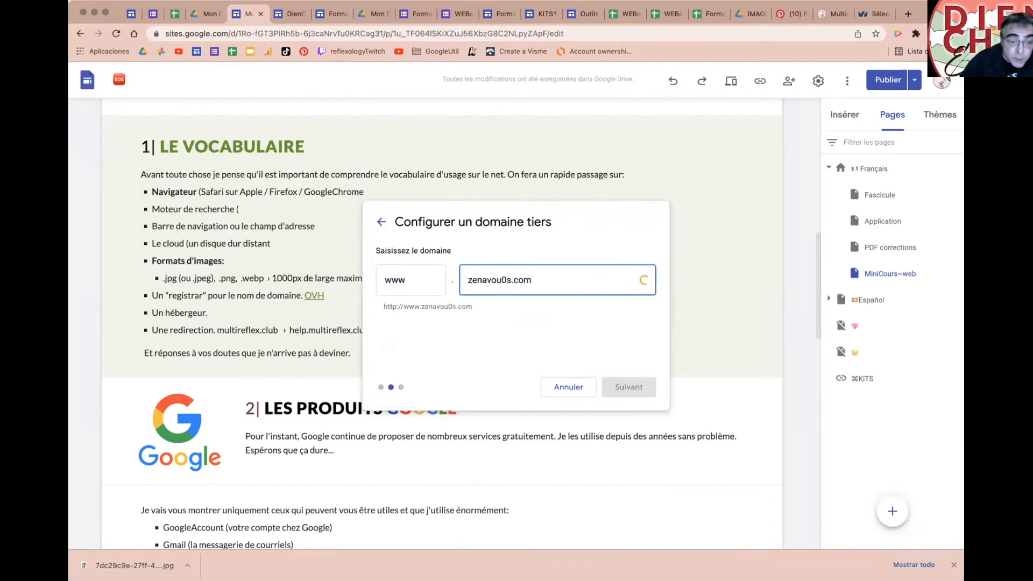
click(504, 280)
key(BackSpace)
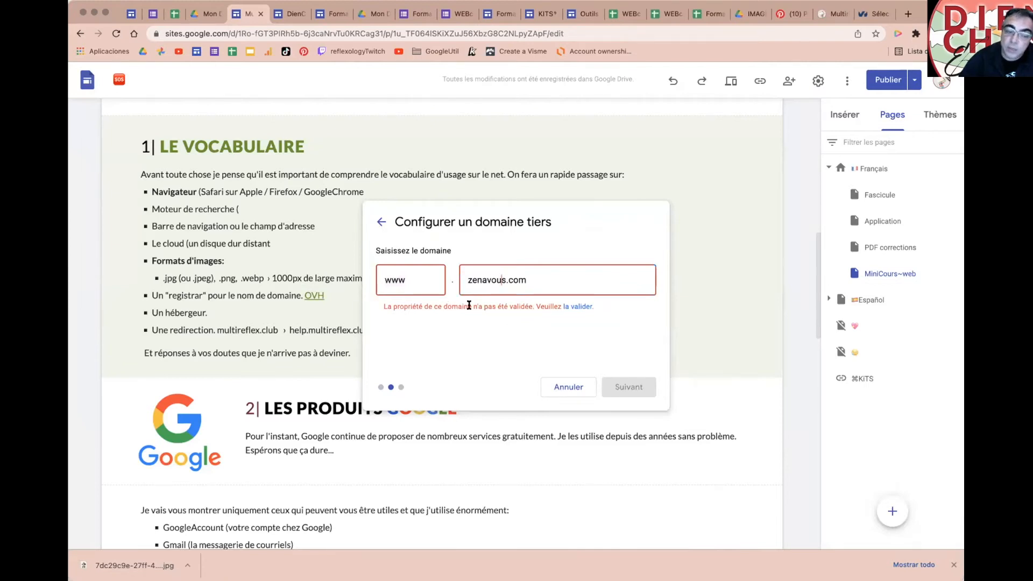
key(Escape)
click(695, 193)
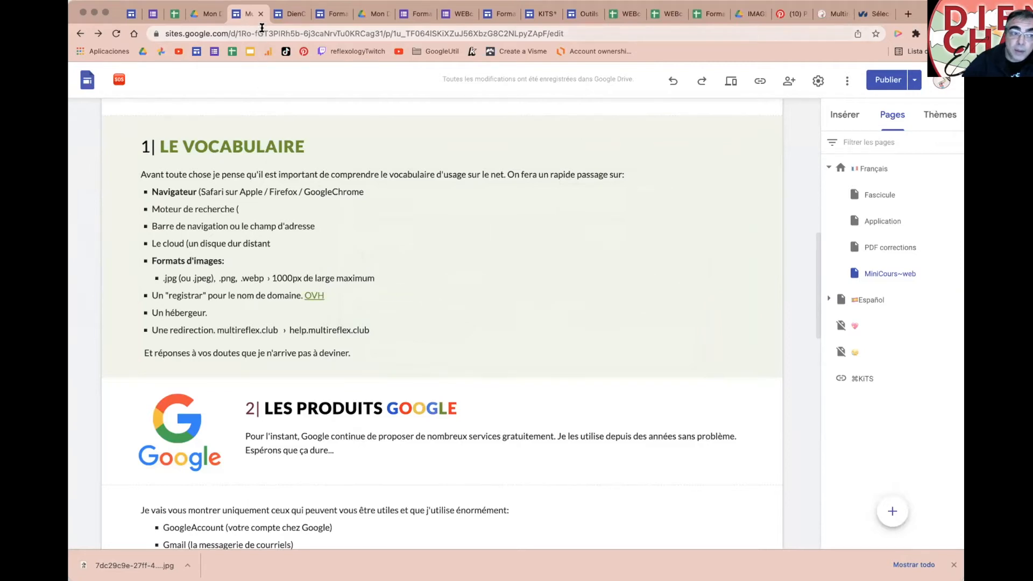
click(262, 27)
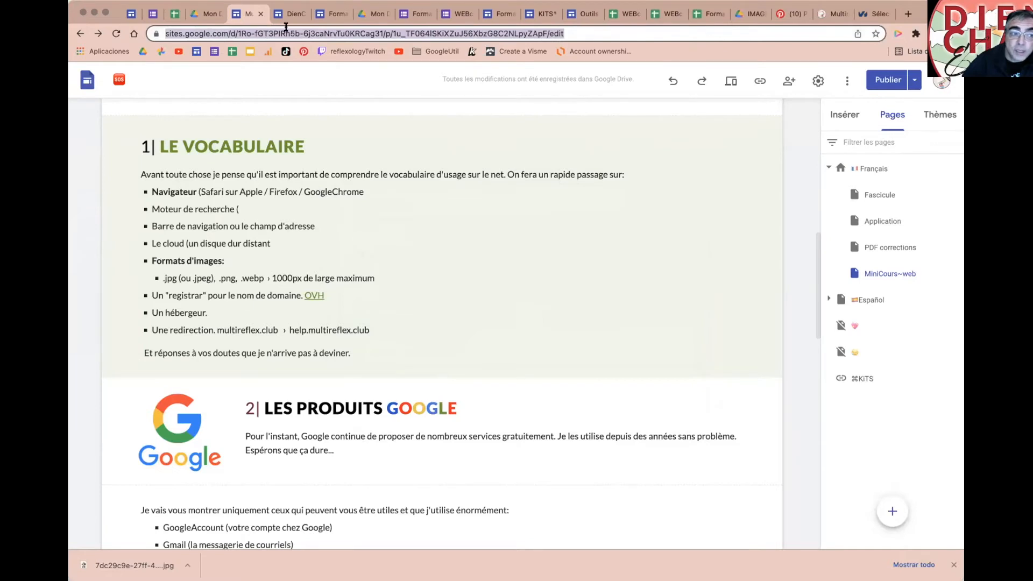
click(908, 14)
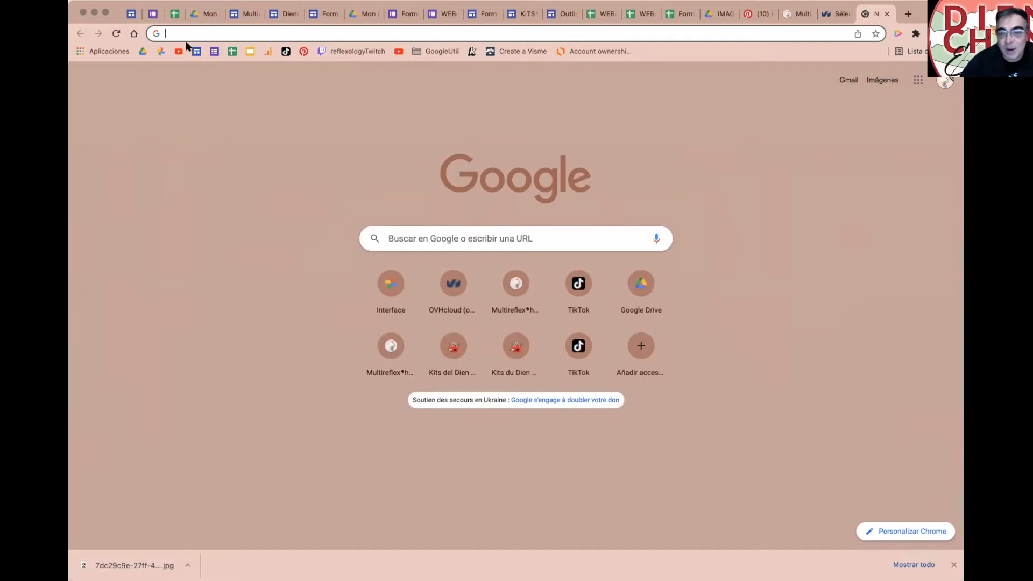
click(887, 15)
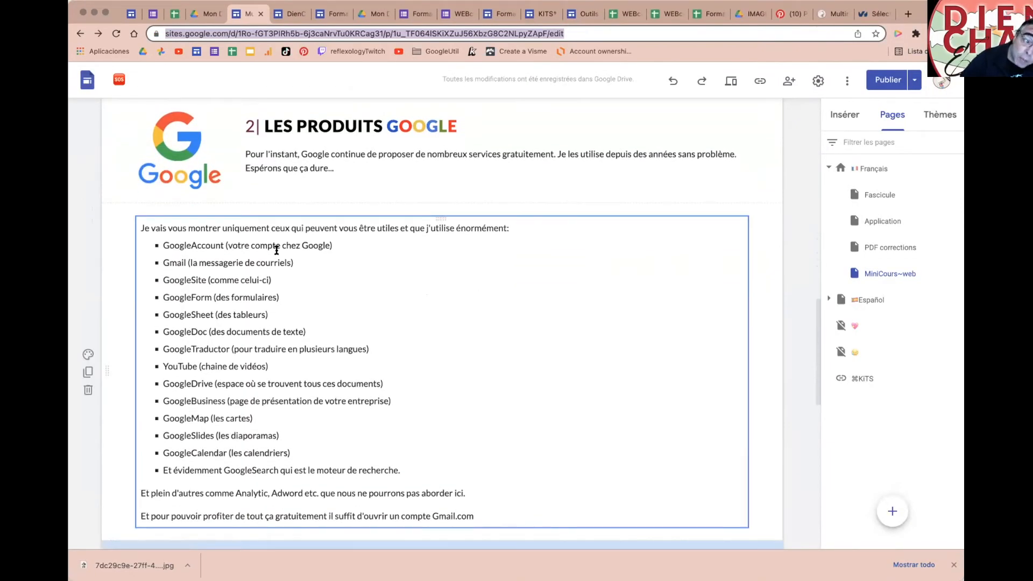
scroll(475, 380, down, 2)
scroll(475, 380, up, 1)
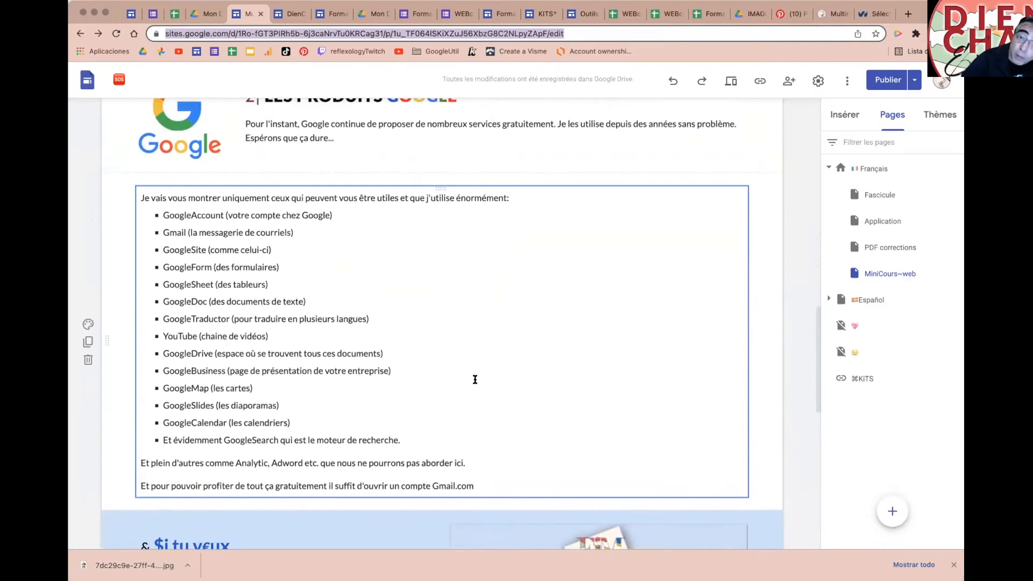
scroll(475, 380, down, 1)
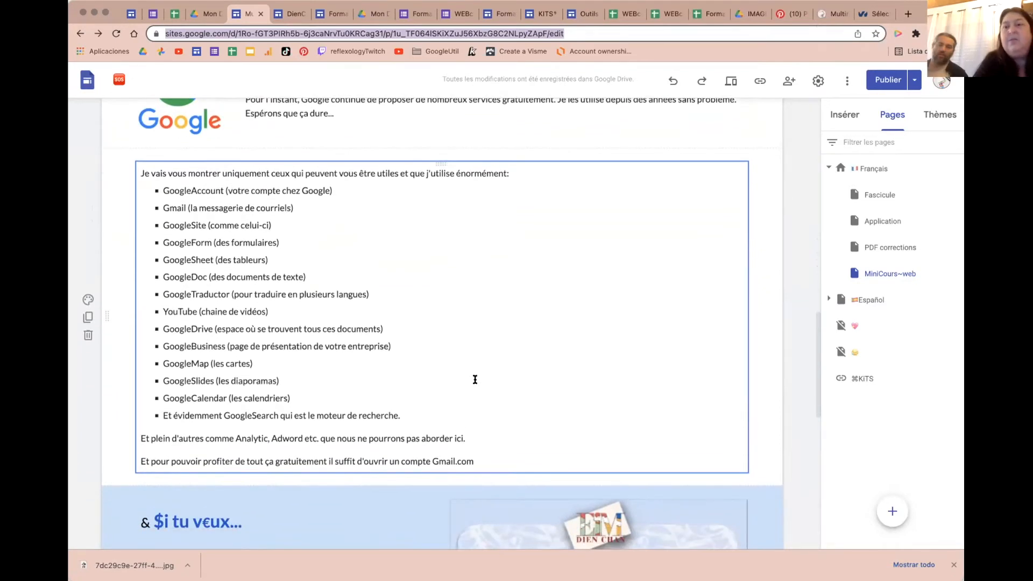
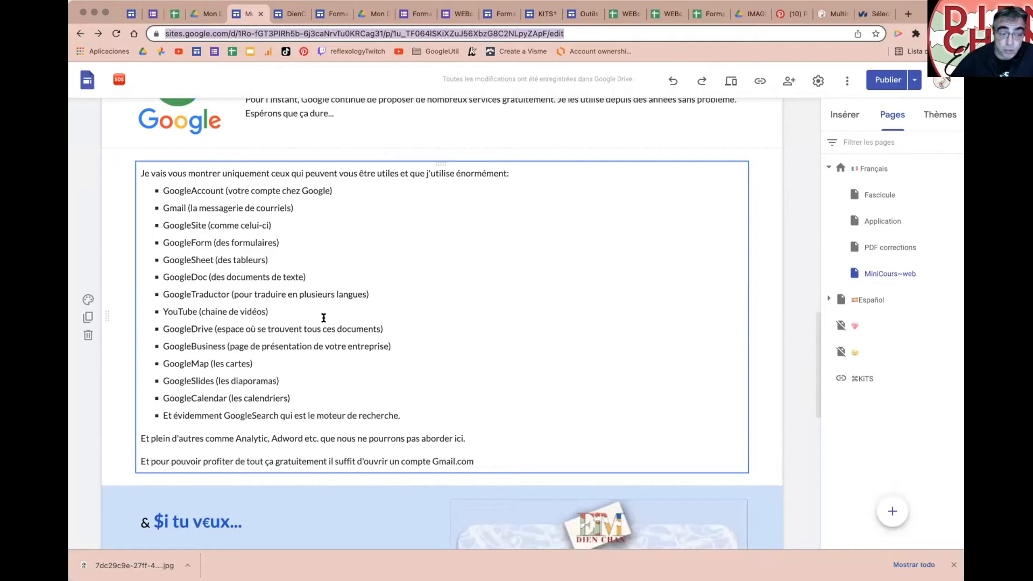
Step: Highlight the GoogleAccount, Gmail, GoogleSite and GoogleForm lines of the product list in turn
drag(164, 187, 333, 192)
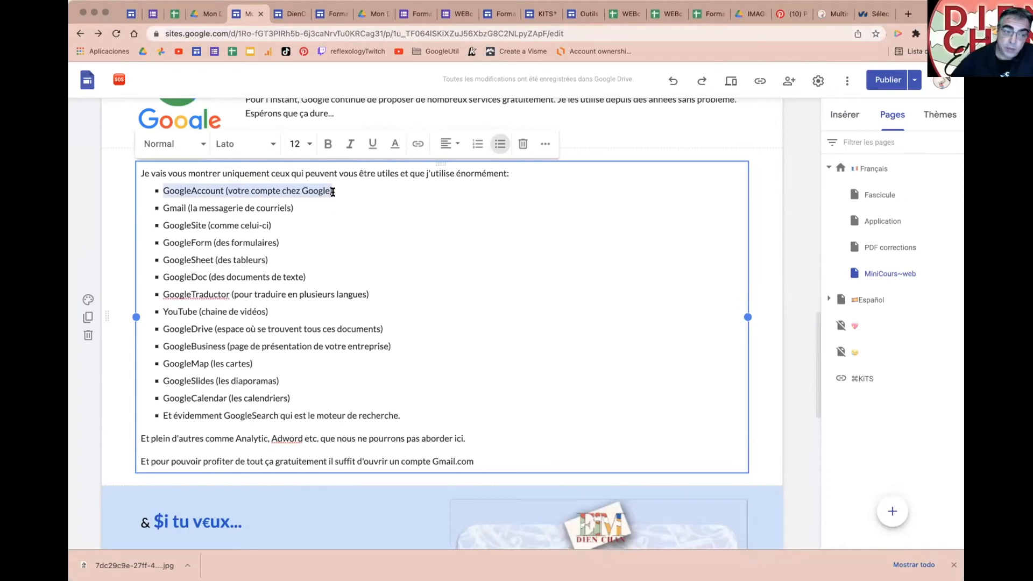
click(333, 192)
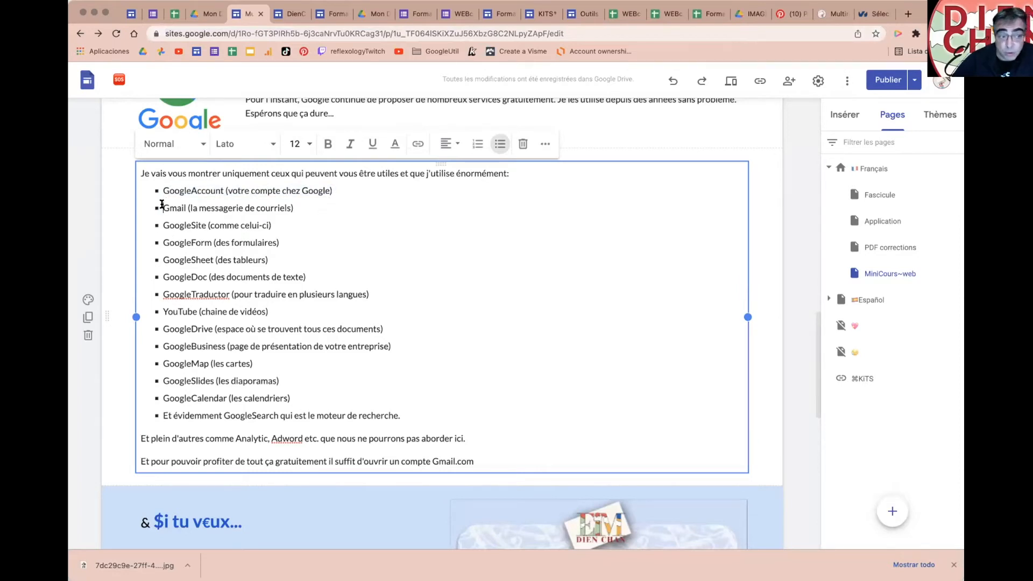
drag(161, 205, 305, 207)
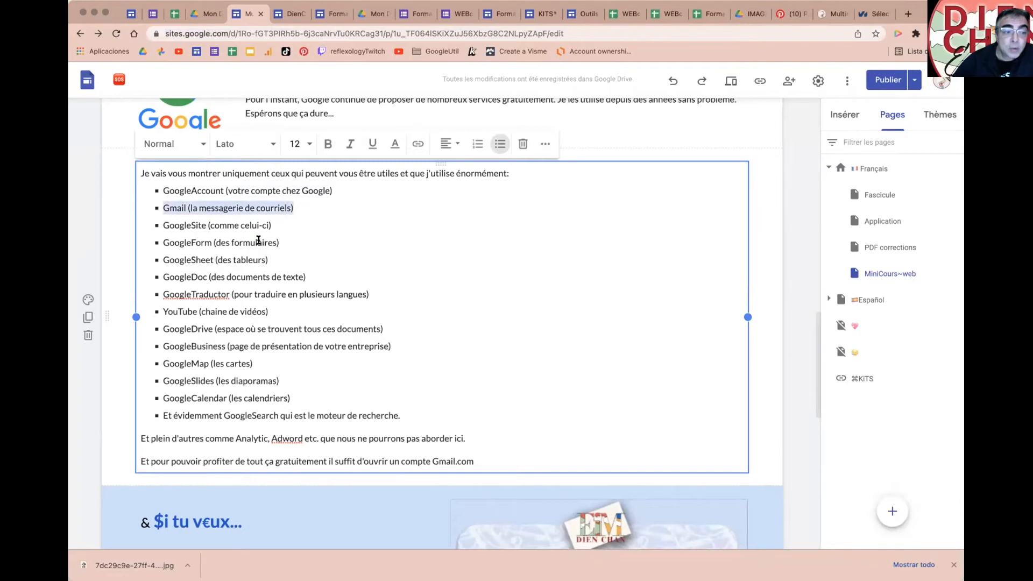
drag(164, 224, 287, 222)
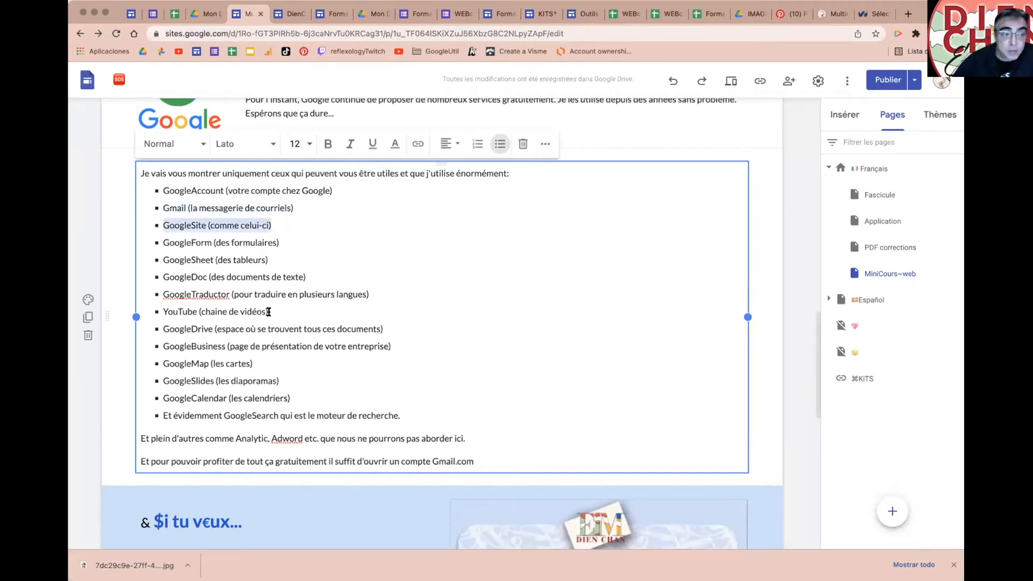
drag(163, 242, 281, 246)
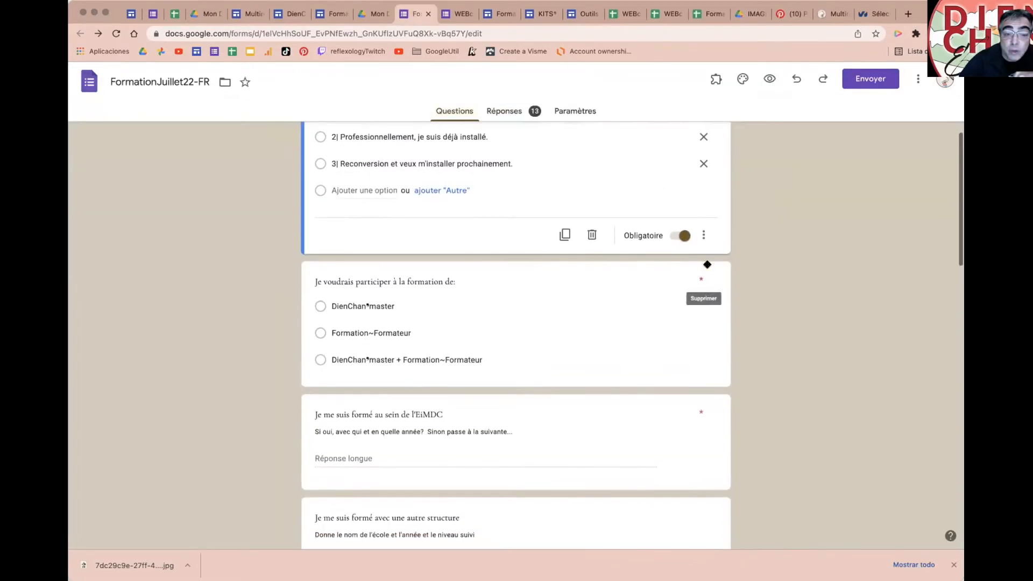
scroll(706, 261, up, 5)
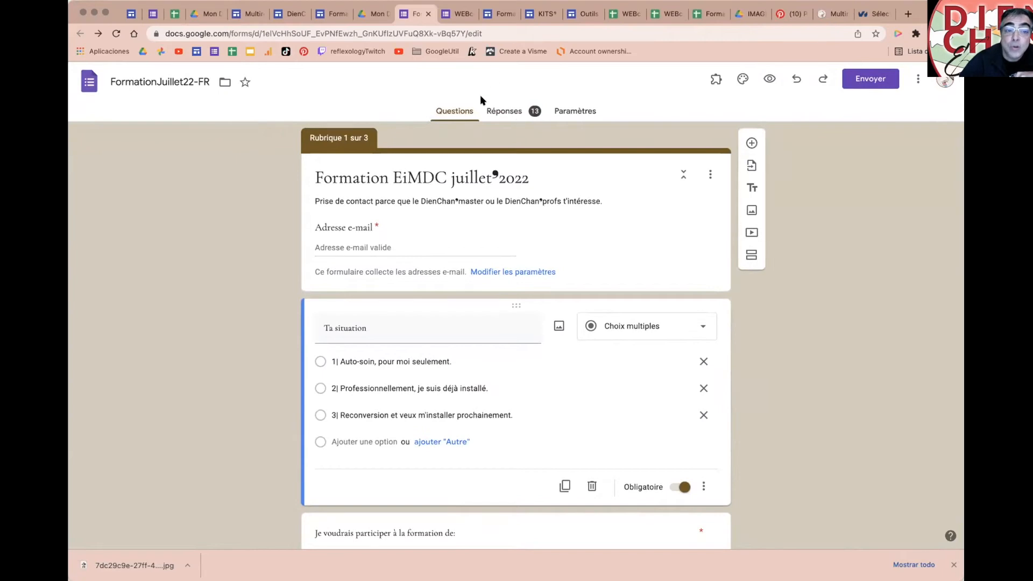
scroll(588, 305, down, 5)
scroll(588, 305, down, 2)
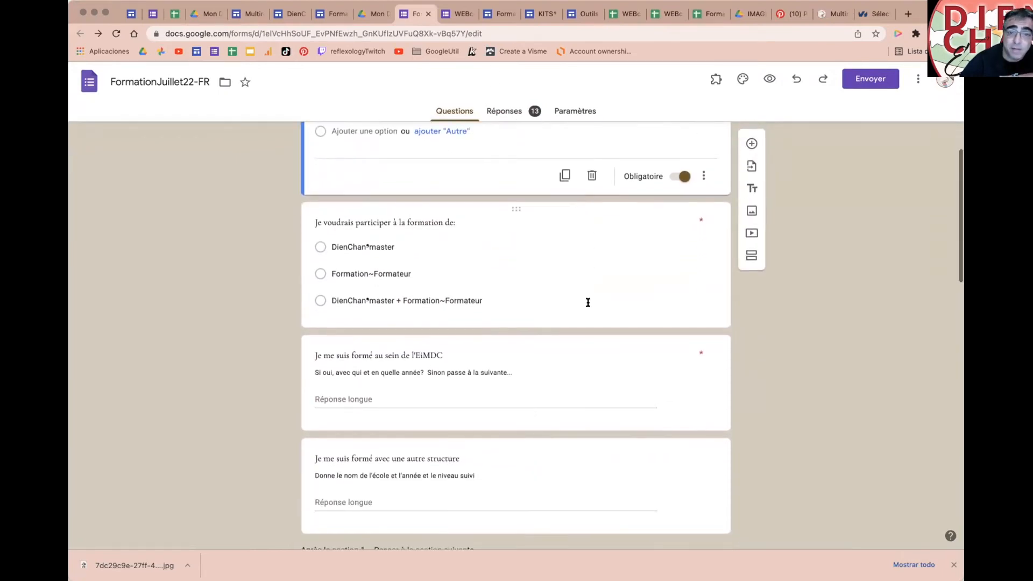
scroll(587, 302, up, 7)
Step: Review the form's 13-response summary and its response collection and presentation settings
click(501, 112)
scroll(616, 321, down, 8)
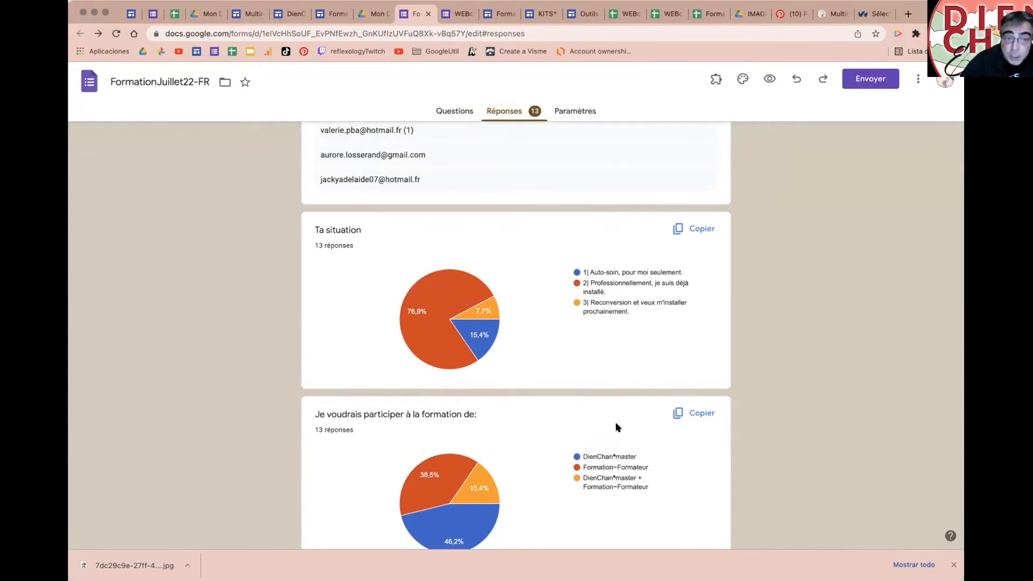
click(576, 113)
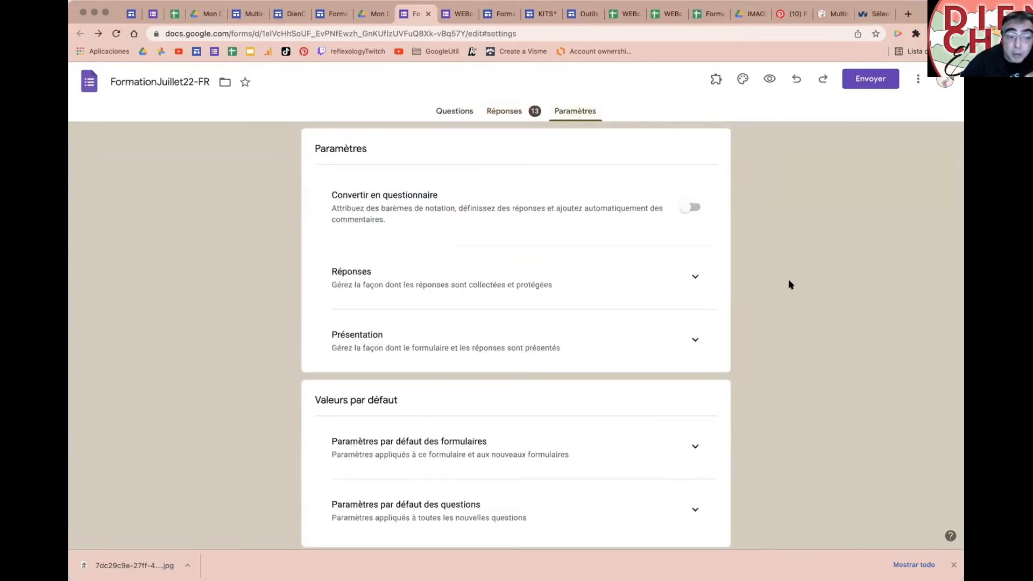
click(681, 278)
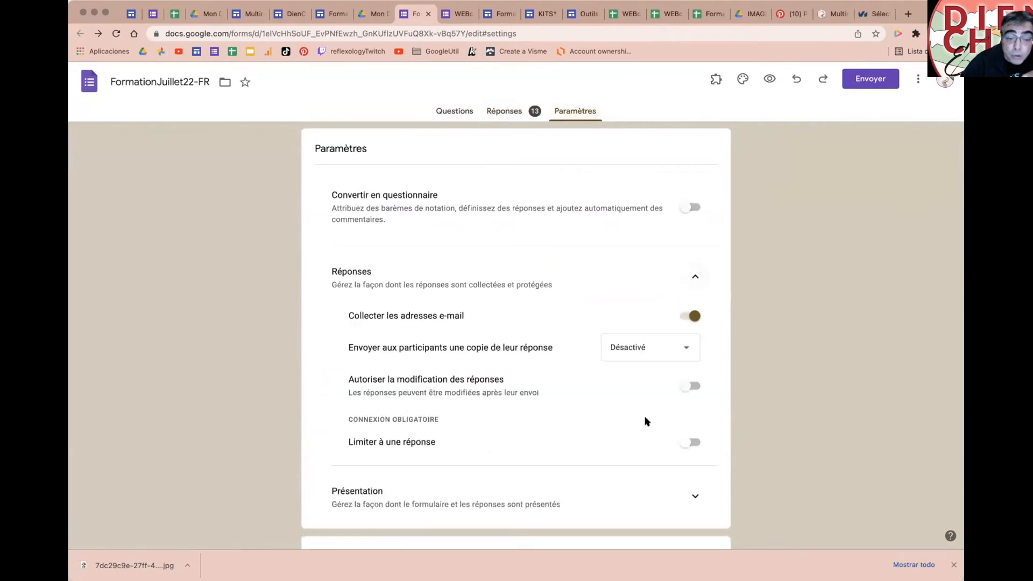
scroll(646, 421, down, 3)
click(694, 413)
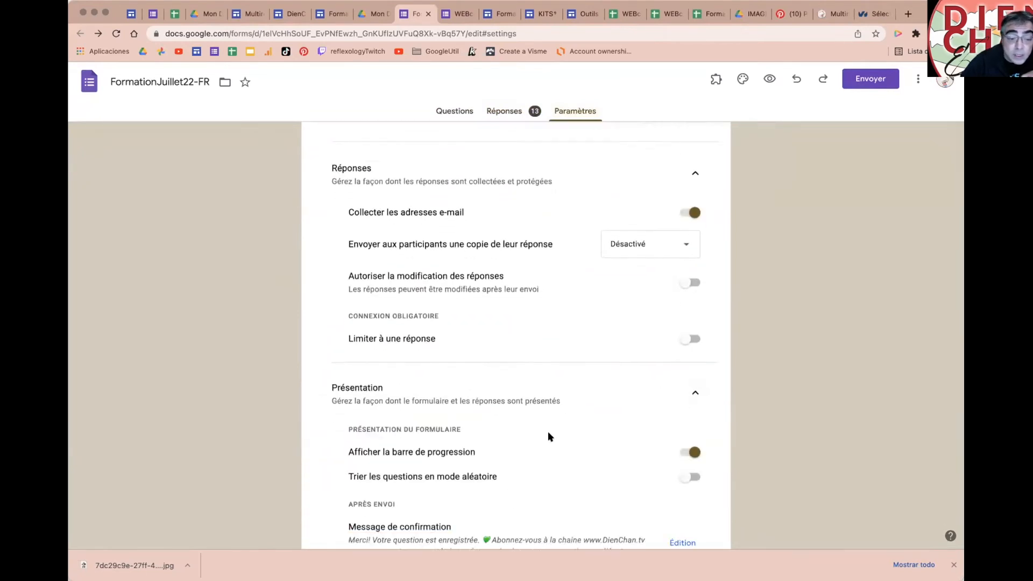
scroll(548, 432, down, 3)
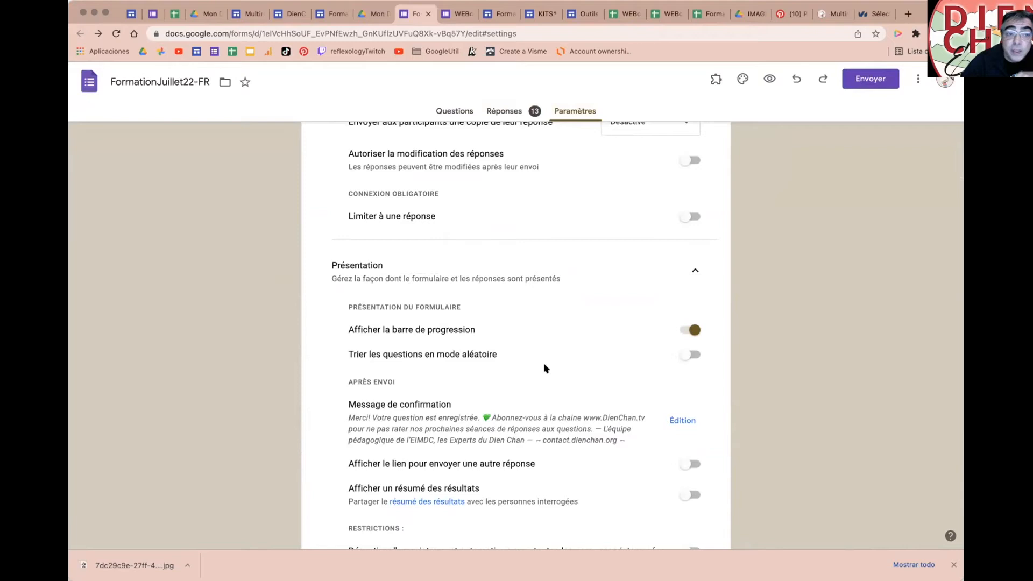
click(458, 114)
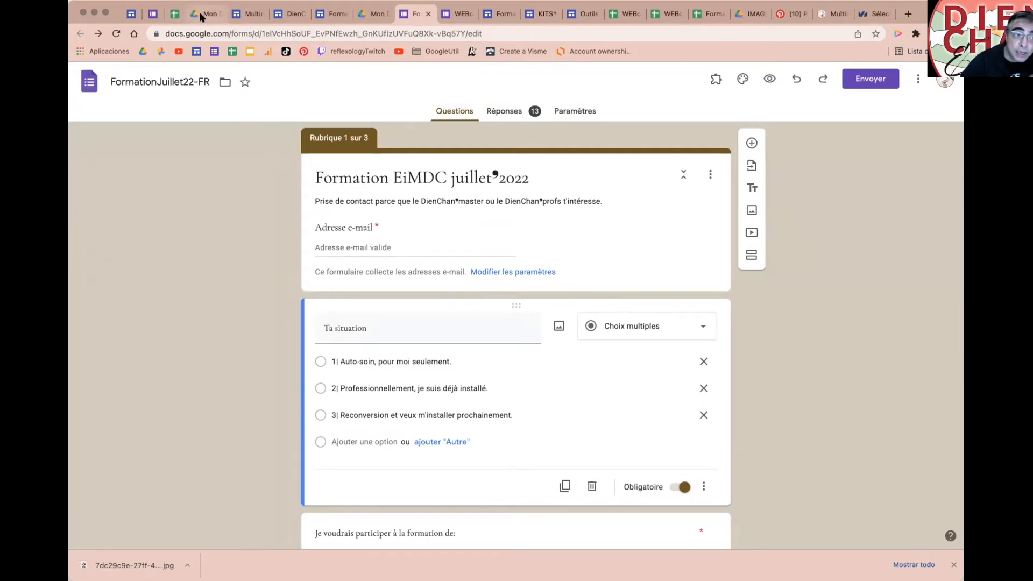
Step: Back in the Multireflex site editor, open Insérer > Formulaires and browse the available forms
click(246, 17)
scroll(643, 365, down, 10)
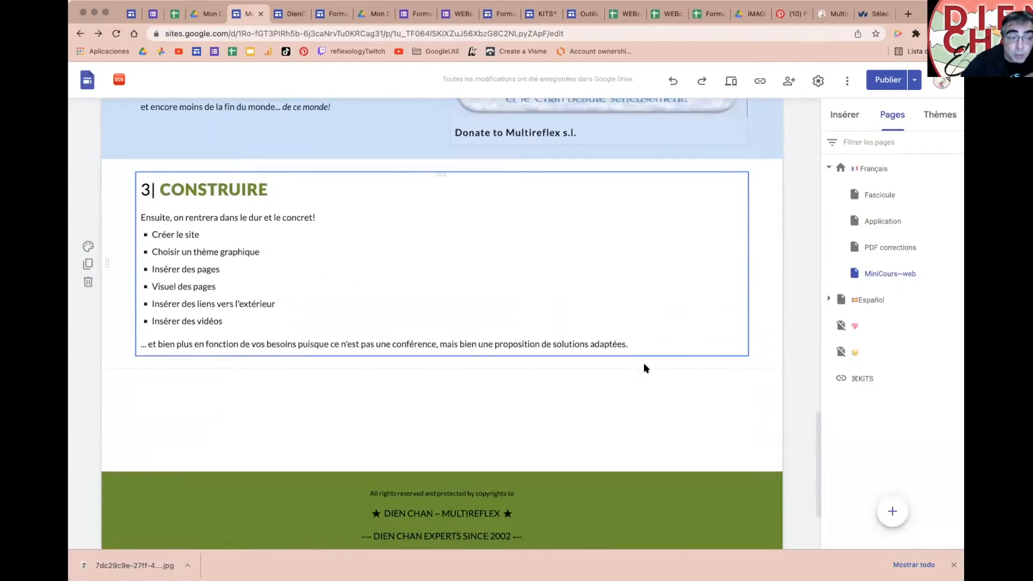
click(841, 116)
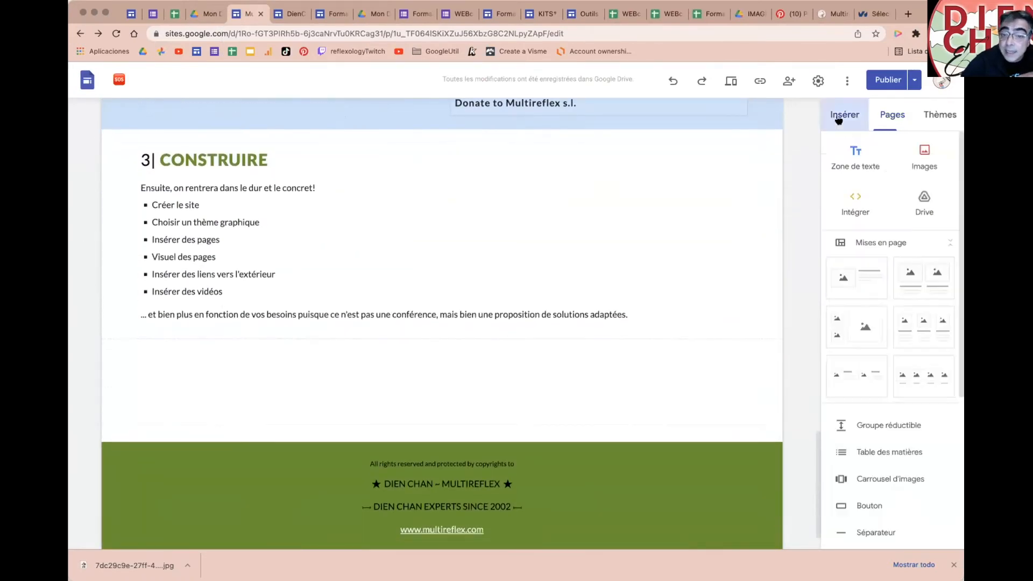
scroll(918, 461, down, 5)
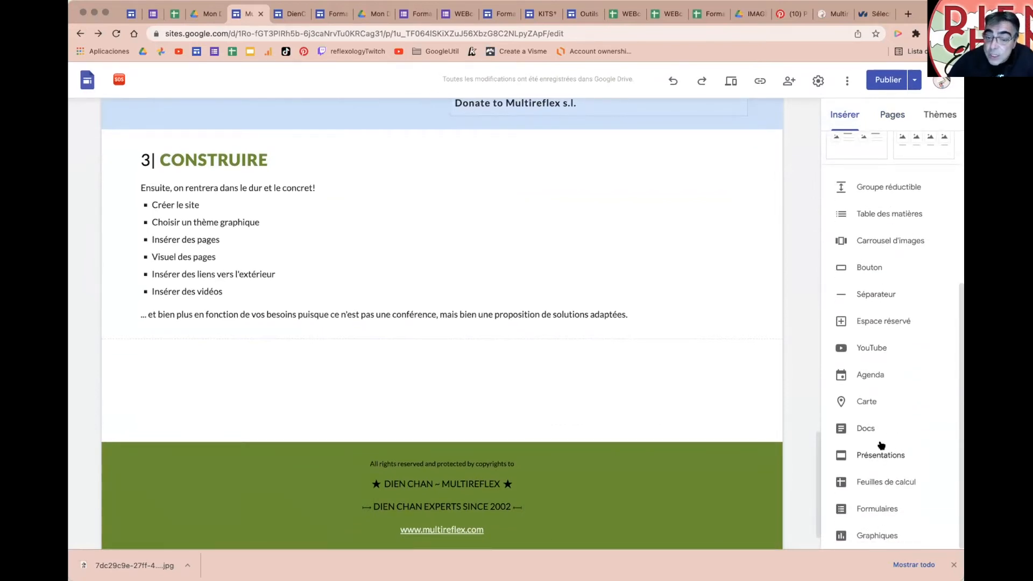
click(872, 510)
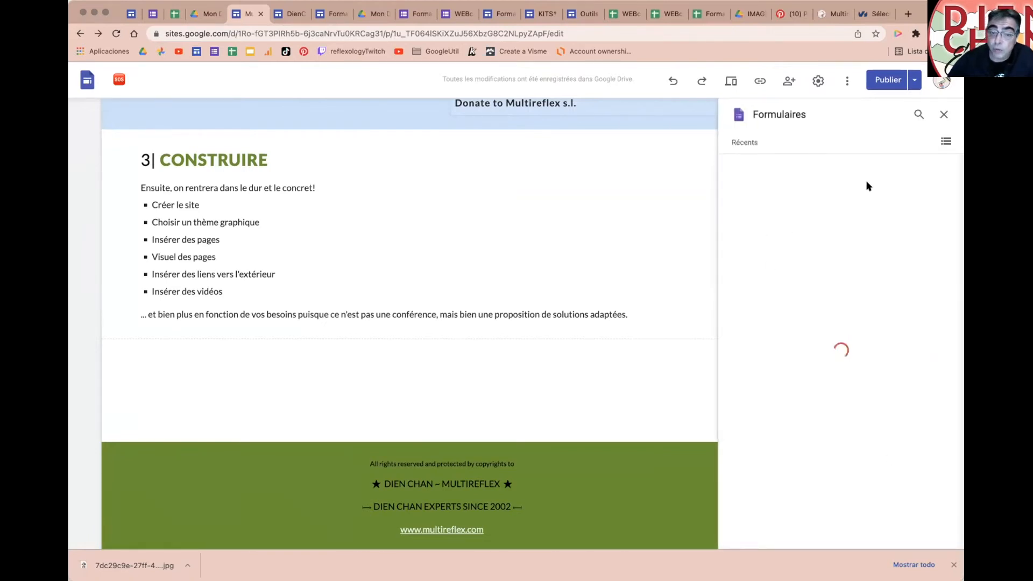
scroll(896, 461, down, 2)
scroll(893, 458, down, 12)
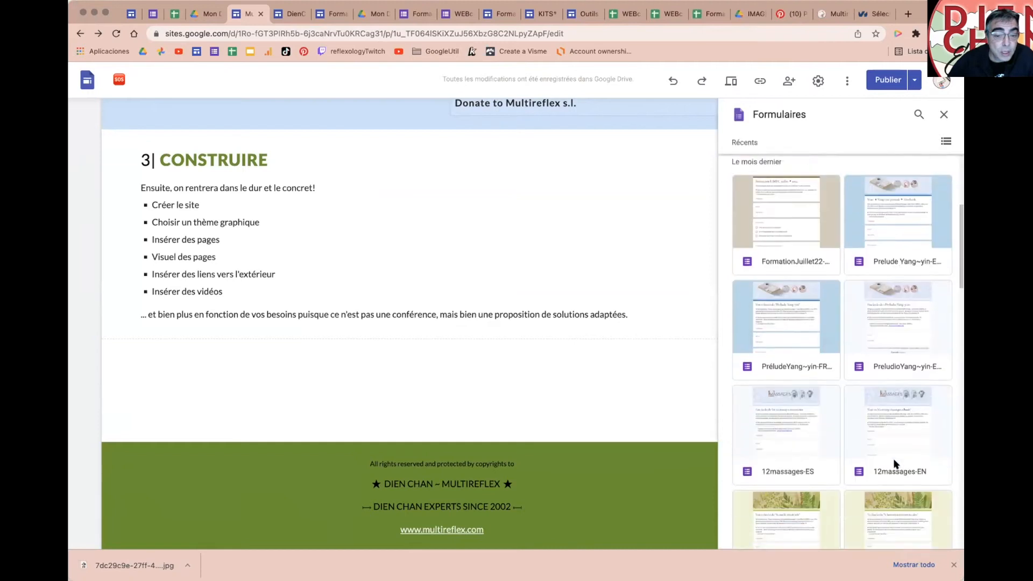
scroll(894, 461, down, 8)
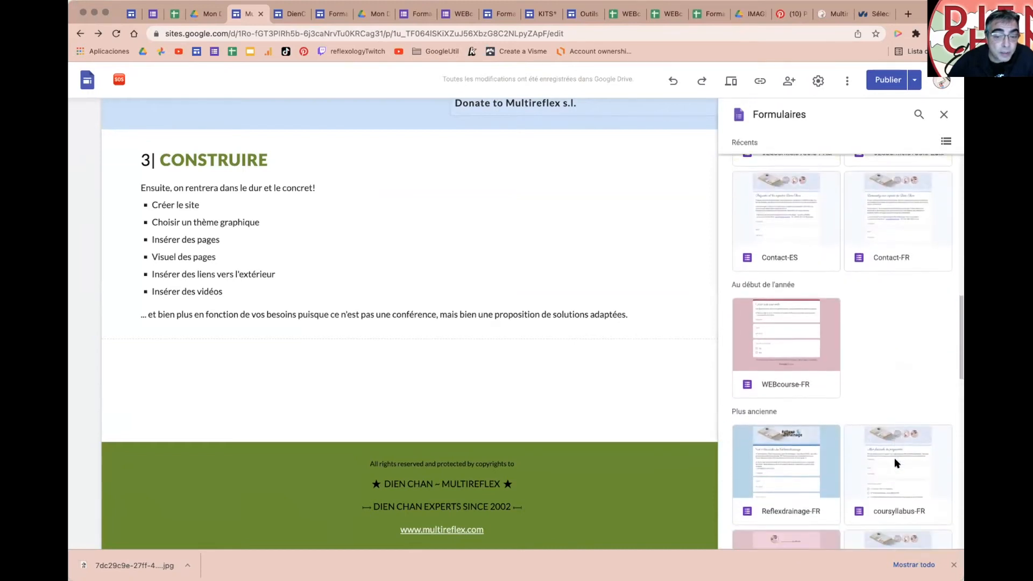
scroll(894, 462, down, 3)
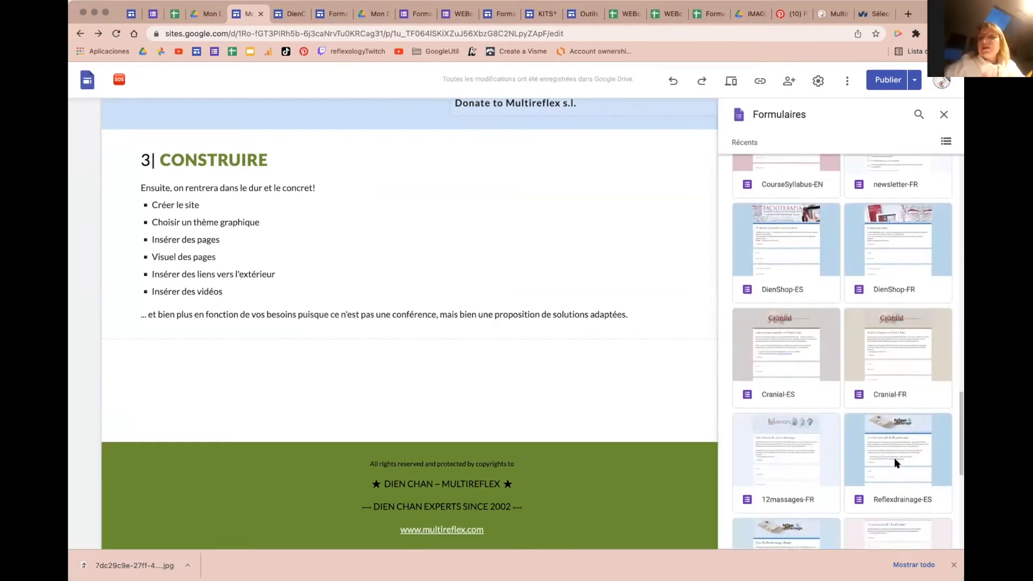
scroll(895, 458, up, 20)
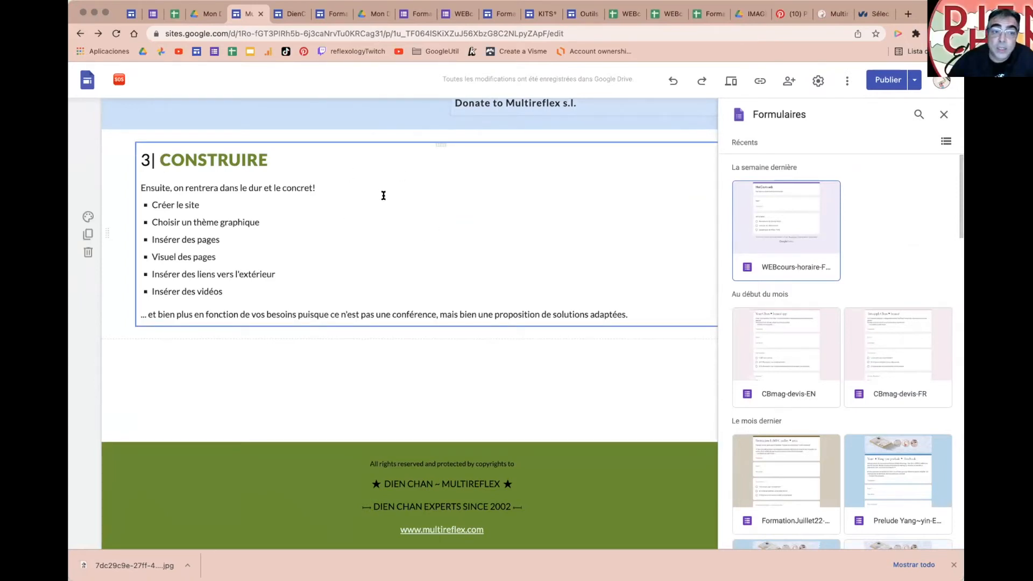
Step: Glance at the list of all sites and Google Drive, then return to the site editor
click(131, 14)
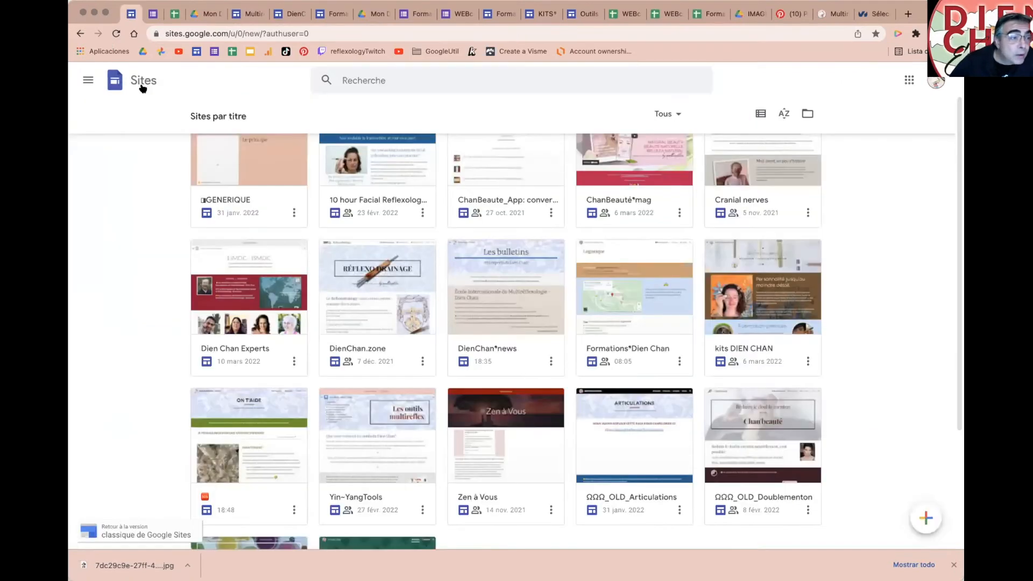
scroll(642, 452, down, 3)
mouse_move(926, 513)
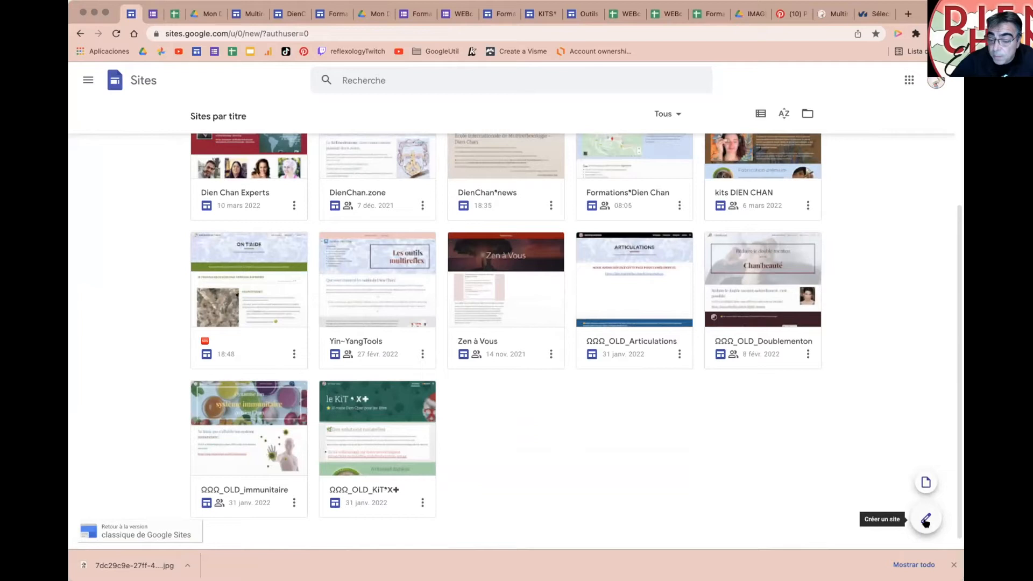
click(205, 14)
click(246, 13)
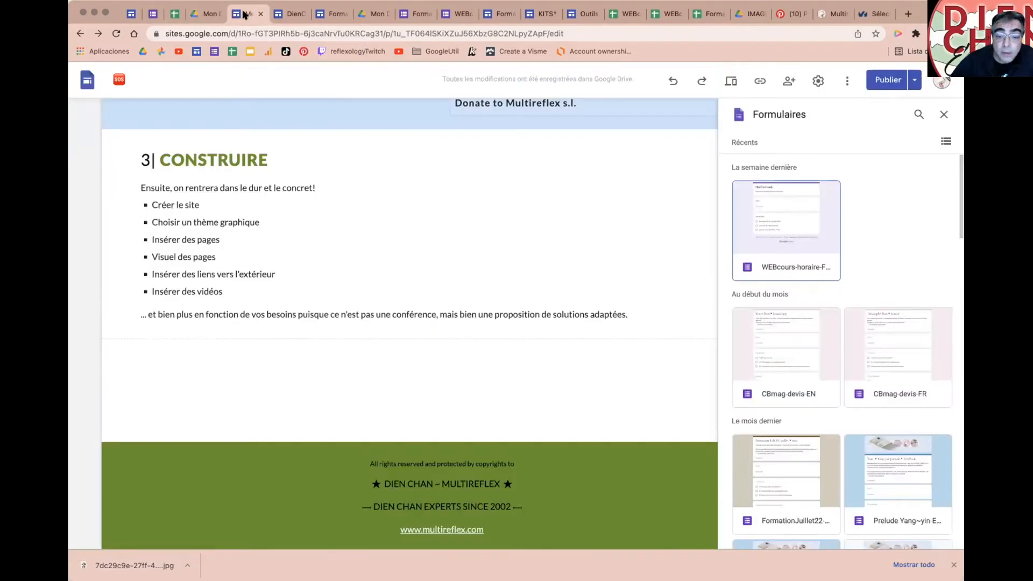
Step: Insert the French Prélude Yang~yin form into the page
scroll(841, 436, down, 5)
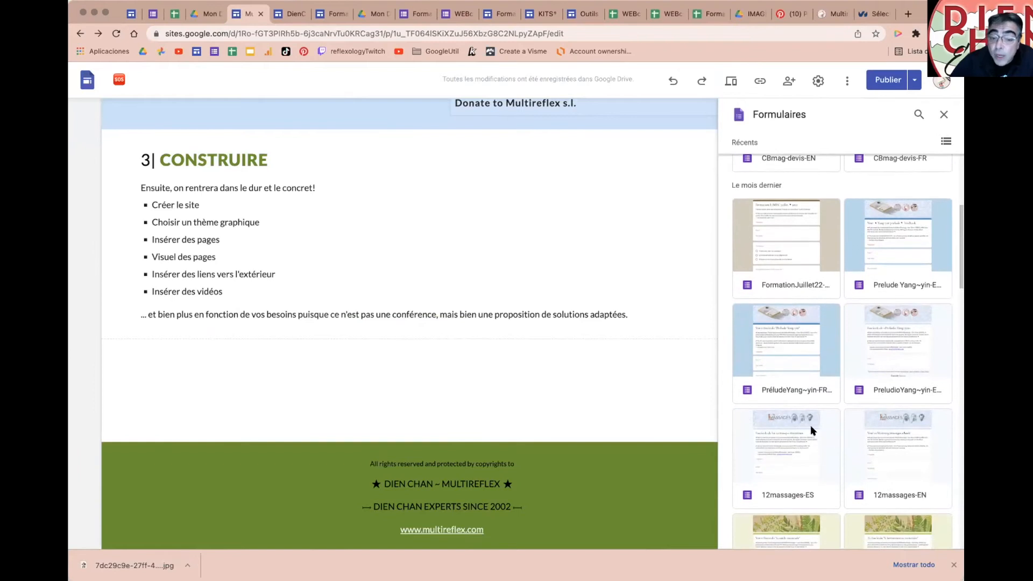
click(791, 385)
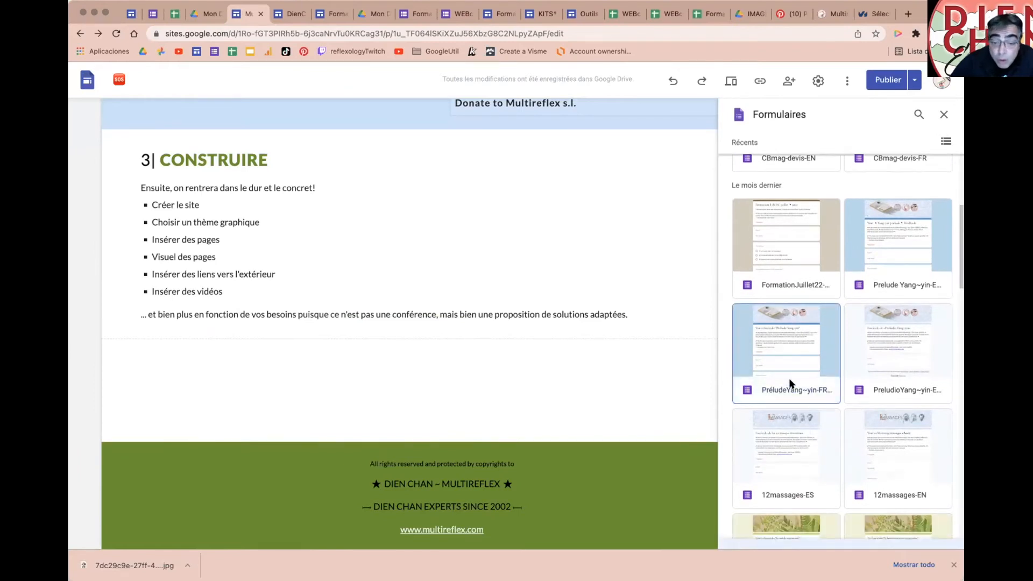
double_click(791, 385)
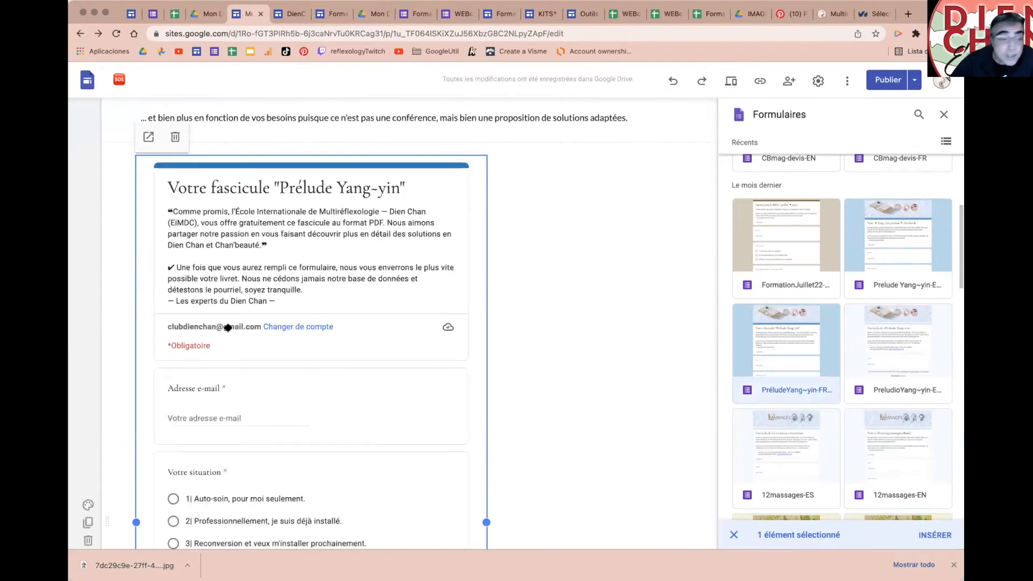
scroll(274, 326, down, 4)
scroll(273, 327, down, 10)
scroll(273, 328, up, 20)
scroll(273, 329, down, 5)
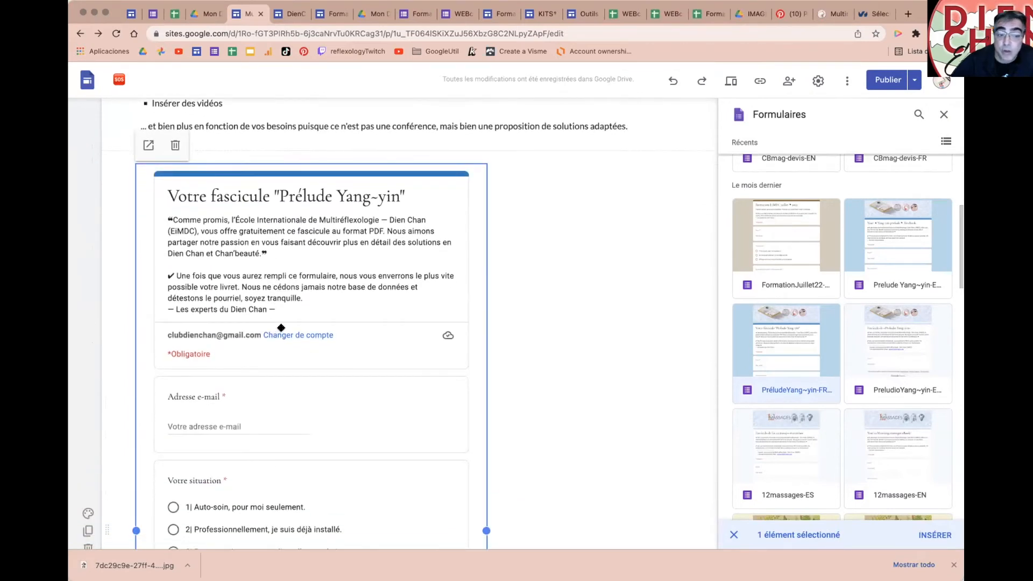
Step: Show the FormationJuillet22-FR form's responses and open them in the linked spreadsheet
click(416, 14)
click(504, 111)
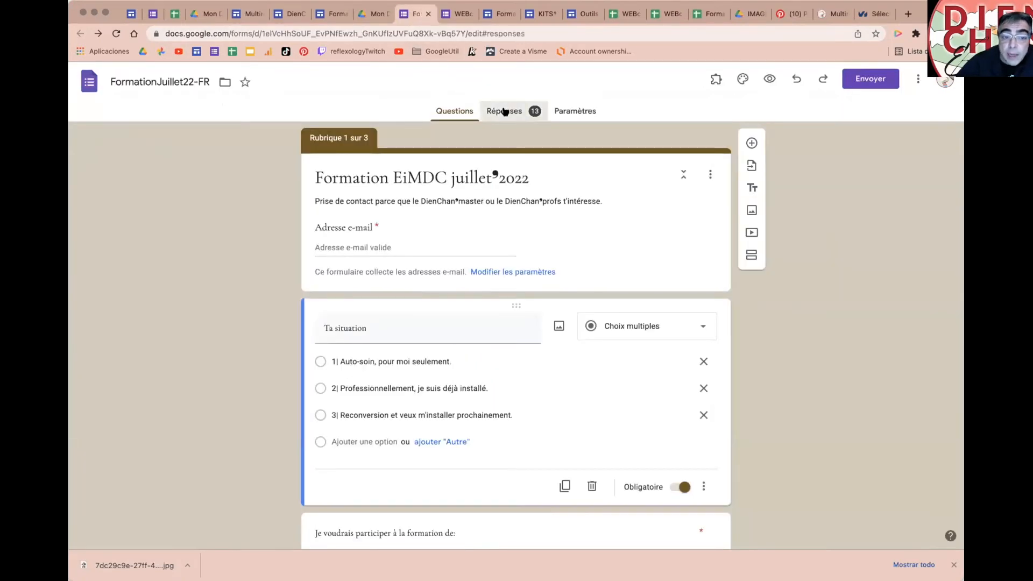
scroll(482, 282, down, 3)
scroll(482, 289, up, 2)
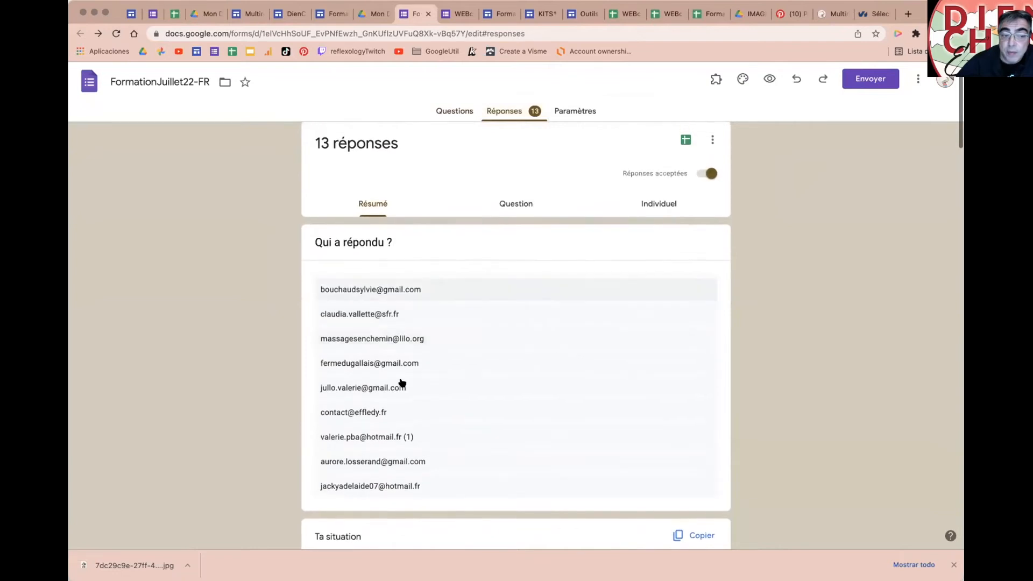
scroll(539, 341, up, 2)
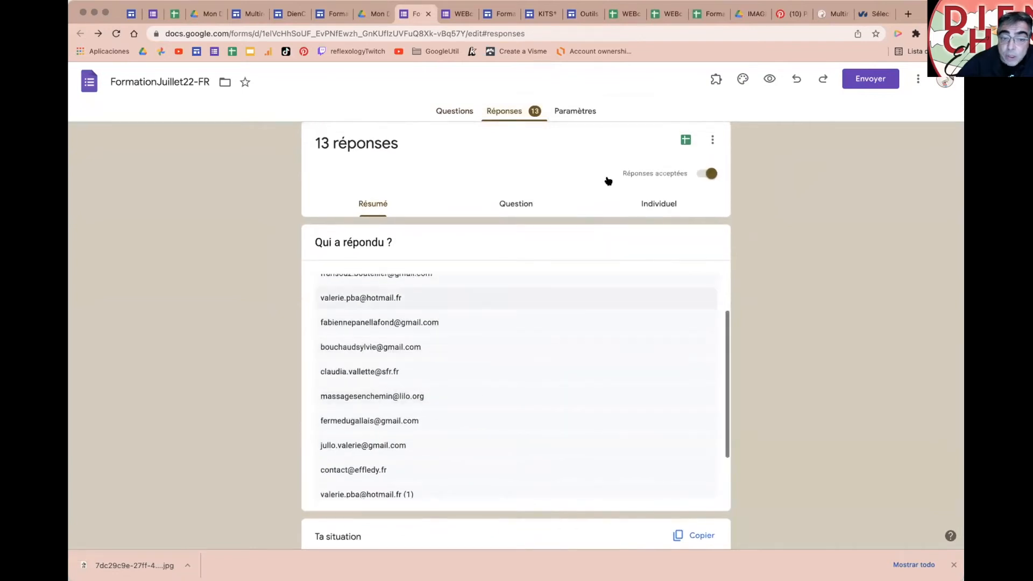
click(680, 138)
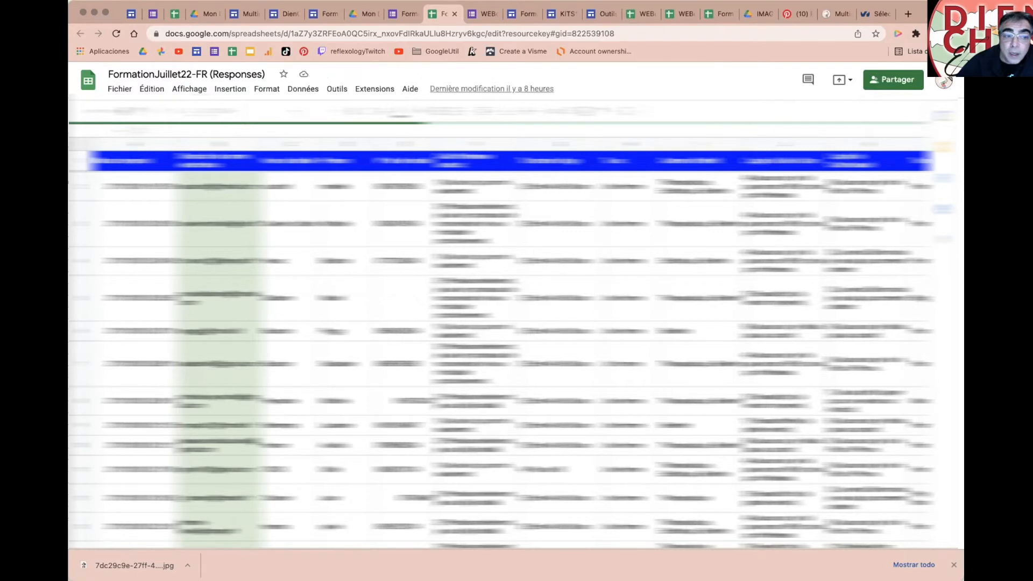
Step: Close the FormationJuillet22-FR (Responses) spreadsheet tab
click(454, 14)
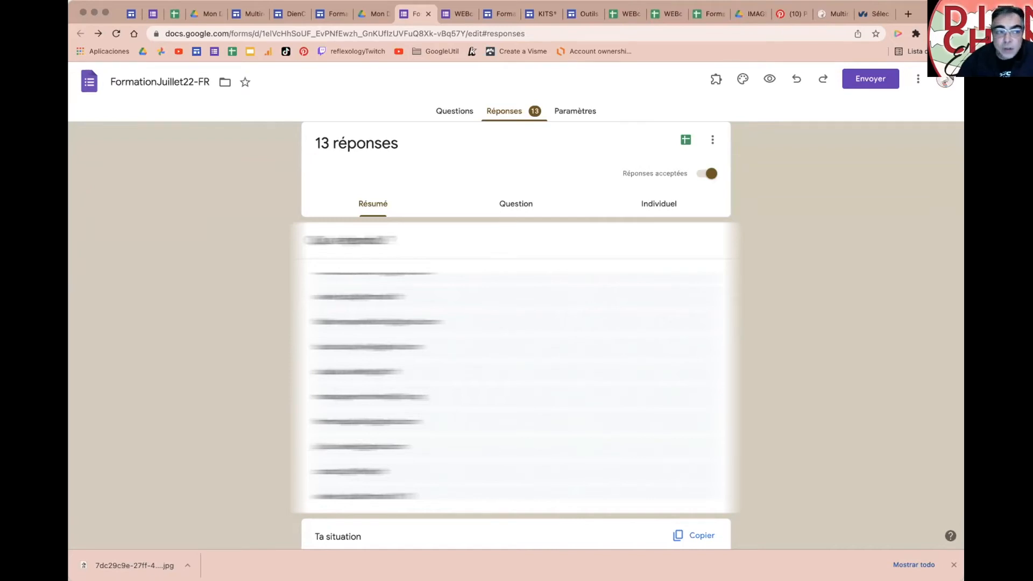
Step: Delete the embedded Prélude Yang~yin form from the site page
click(250, 15)
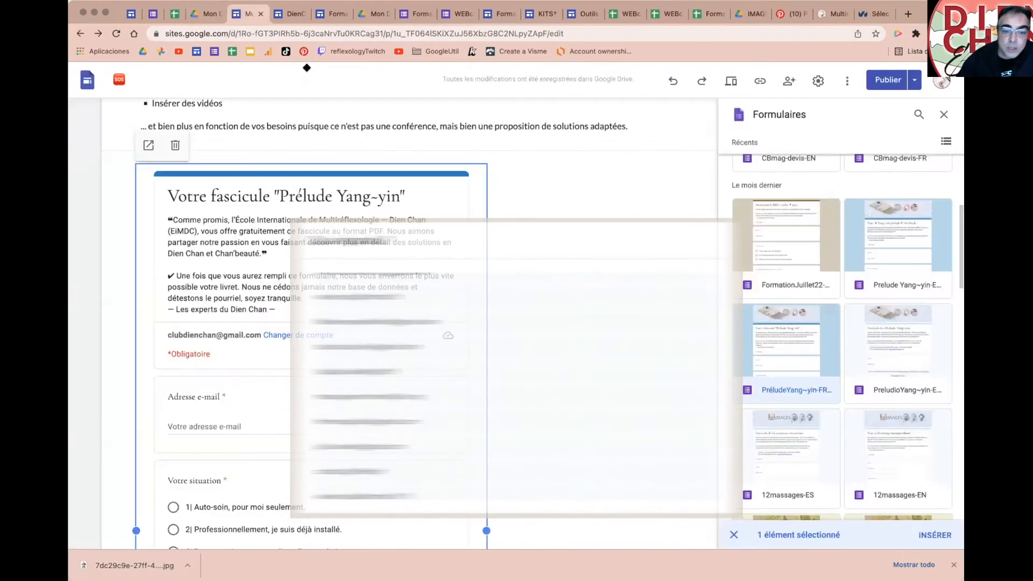
click(946, 115)
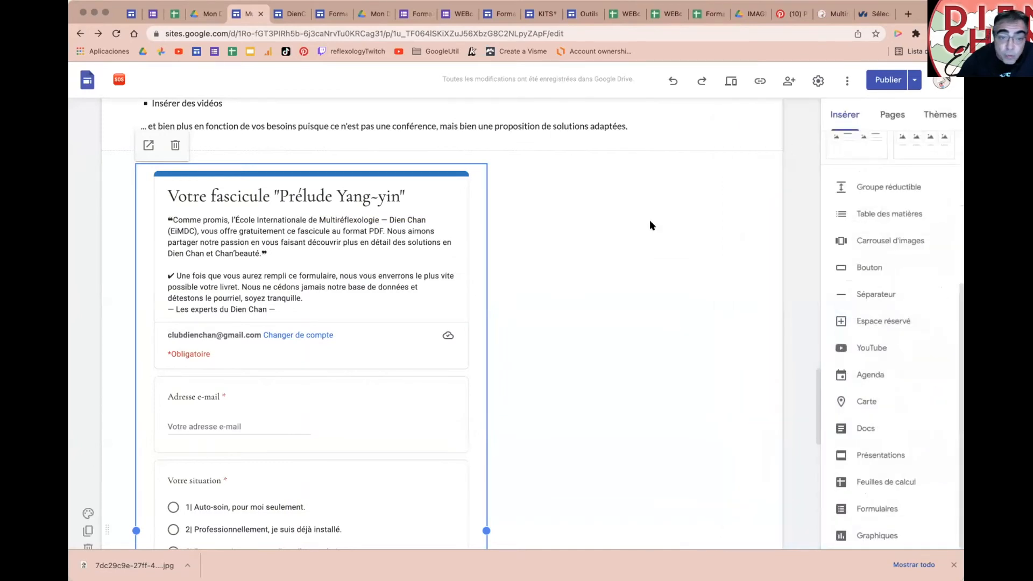
click(175, 146)
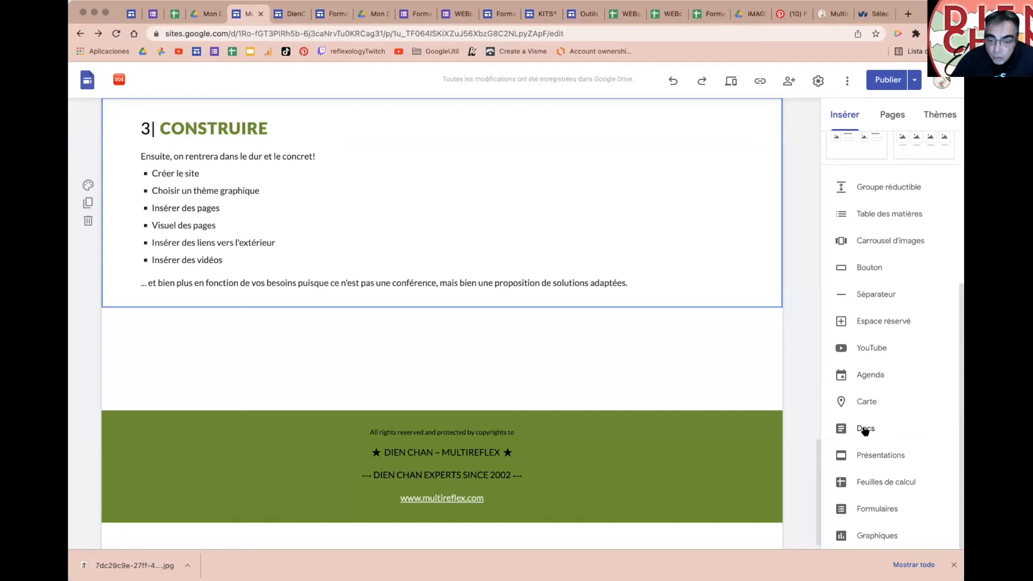
Step: Embed the Anti-cellulite presentation from Insérer > Présentations
click(864, 457)
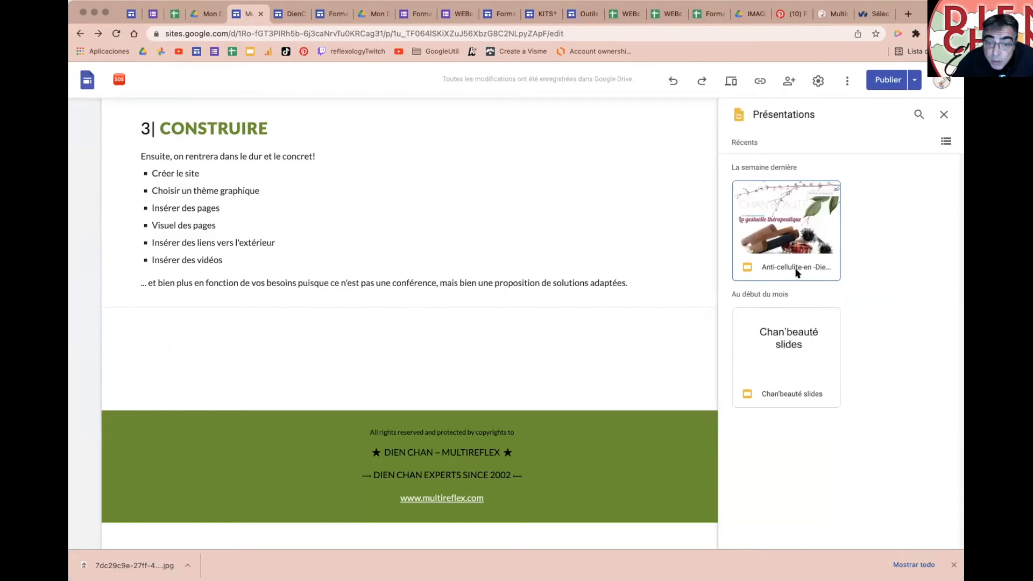
click(796, 273)
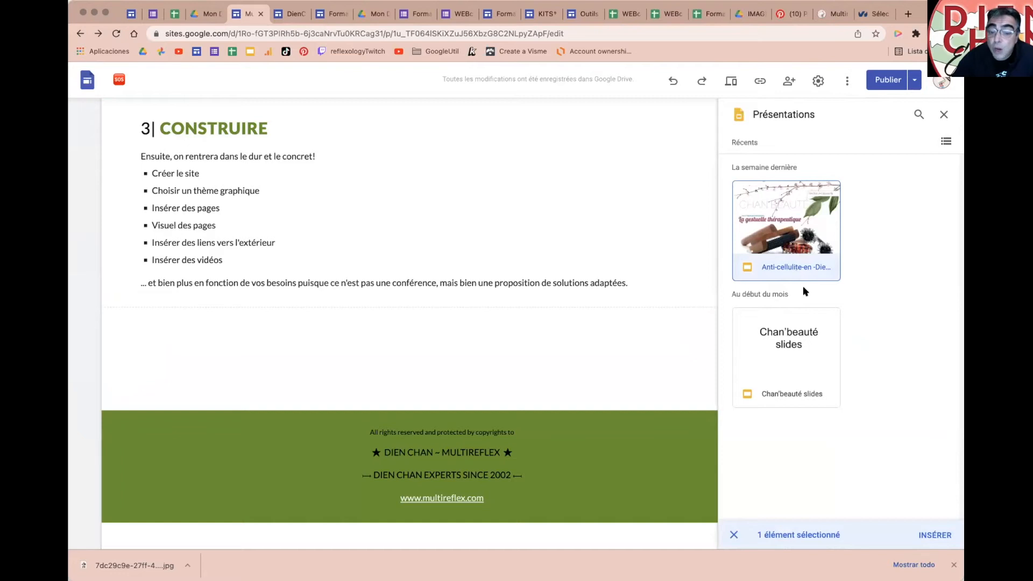
click(926, 534)
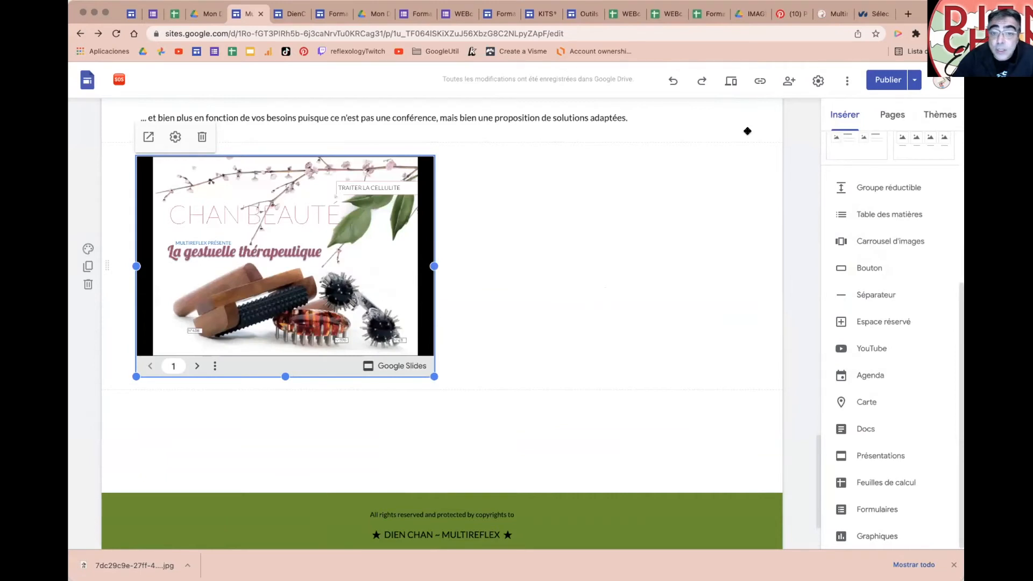
Step: Preview the site and advance the embedded slide deck eight slides forward
click(731, 83)
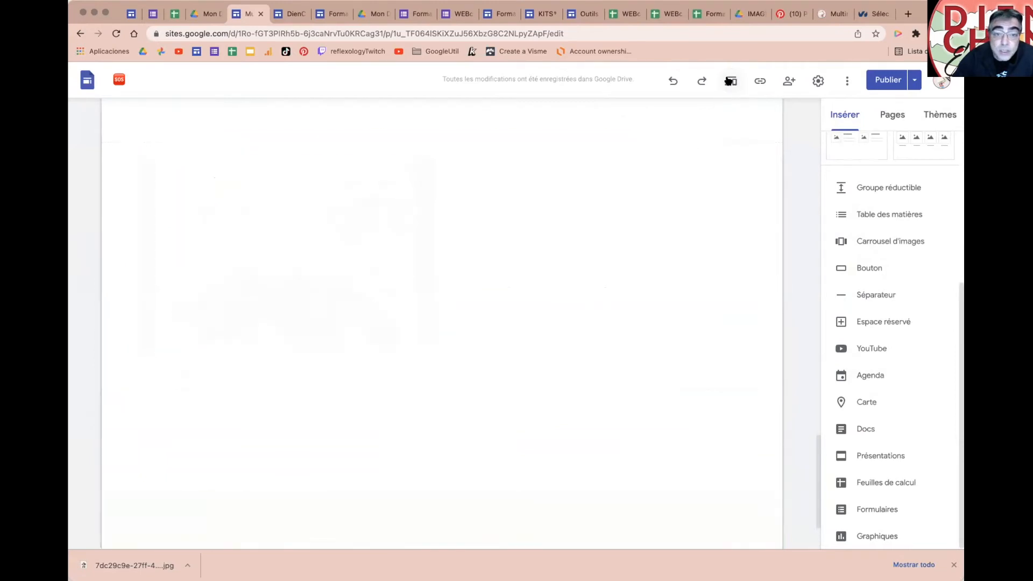
scroll(592, 398, down, 15)
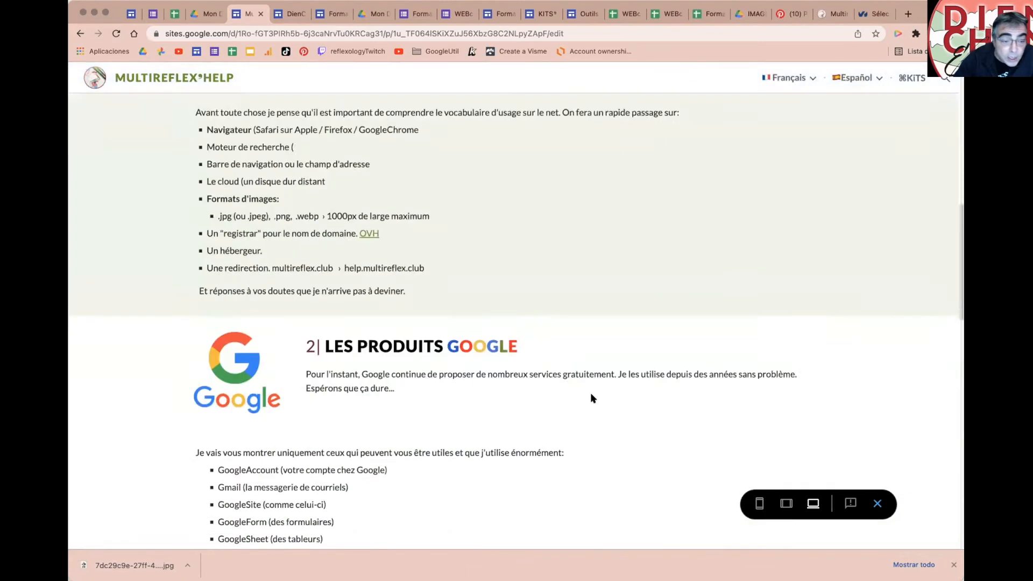
scroll(592, 398, down, 10)
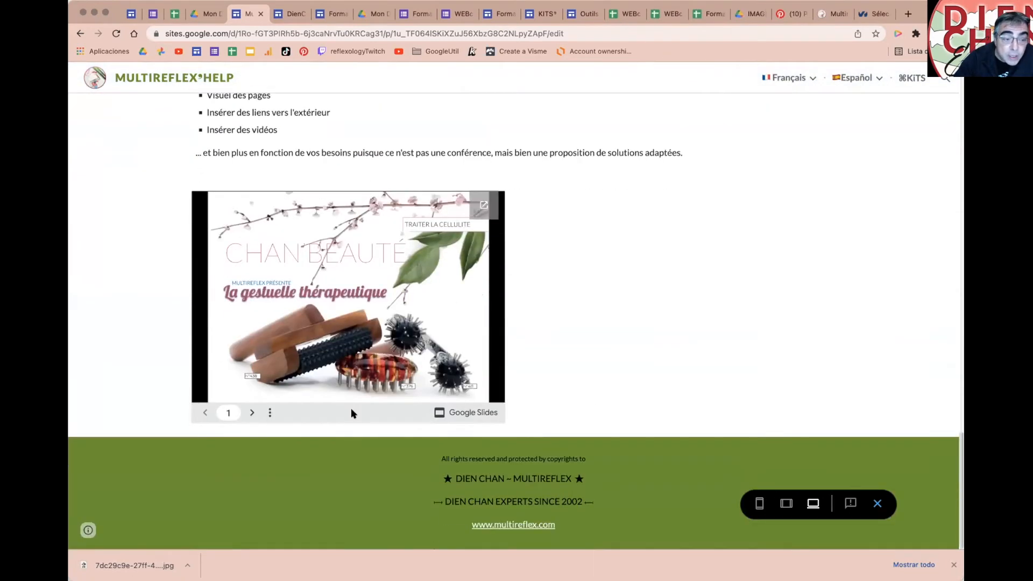
click(250, 413)
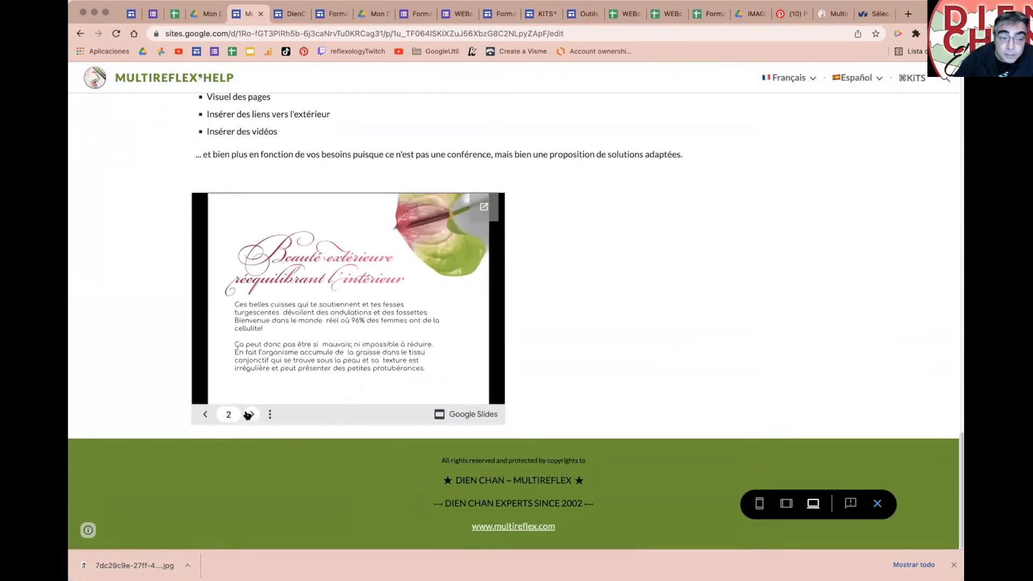
click(249, 414)
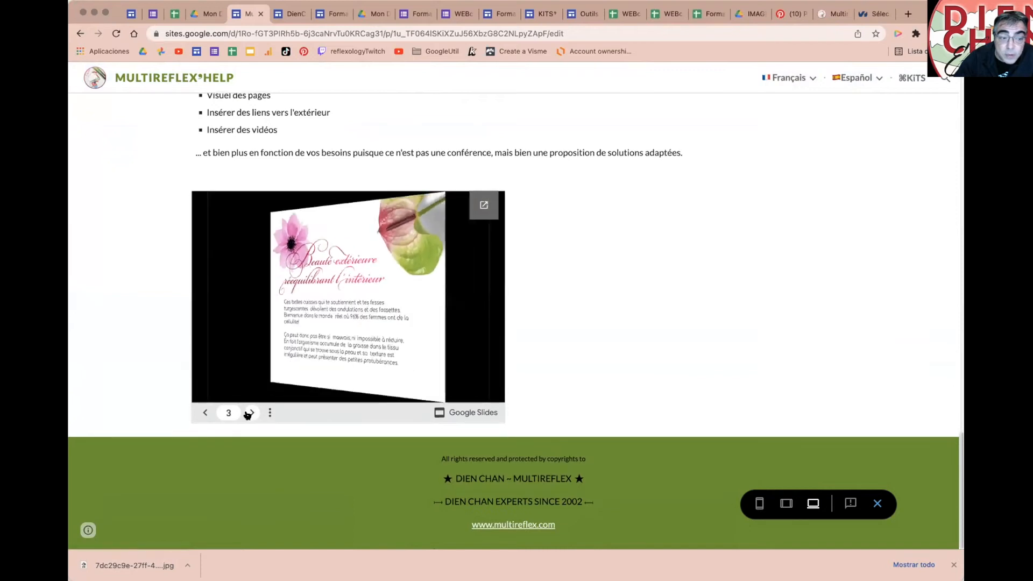
click(249, 413)
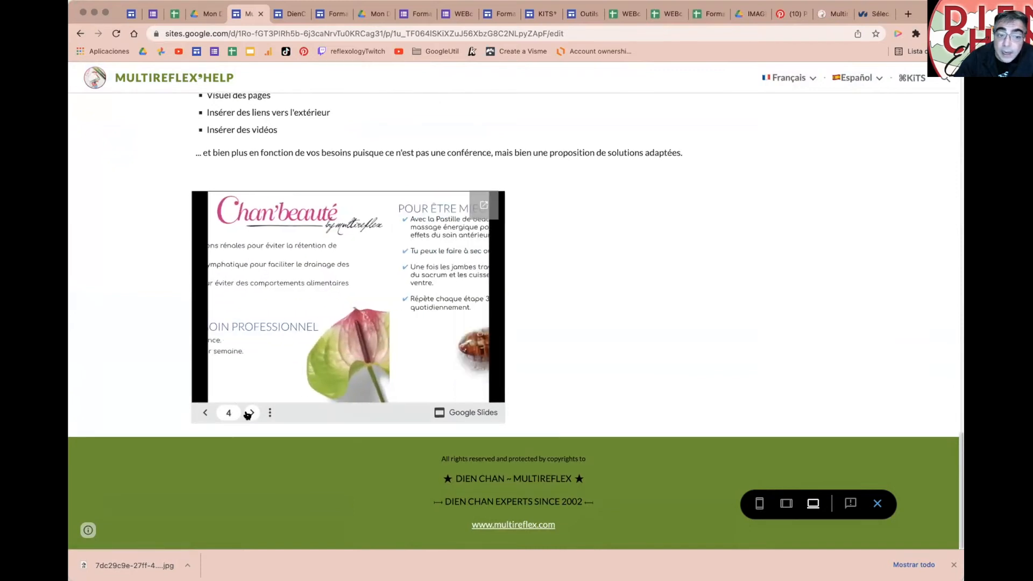
click(250, 413)
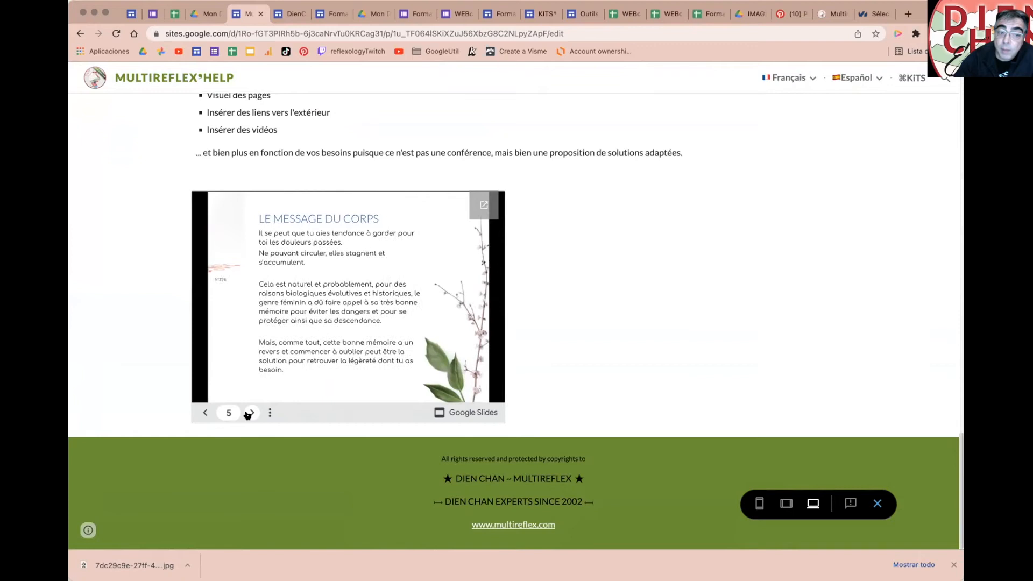
click(249, 413)
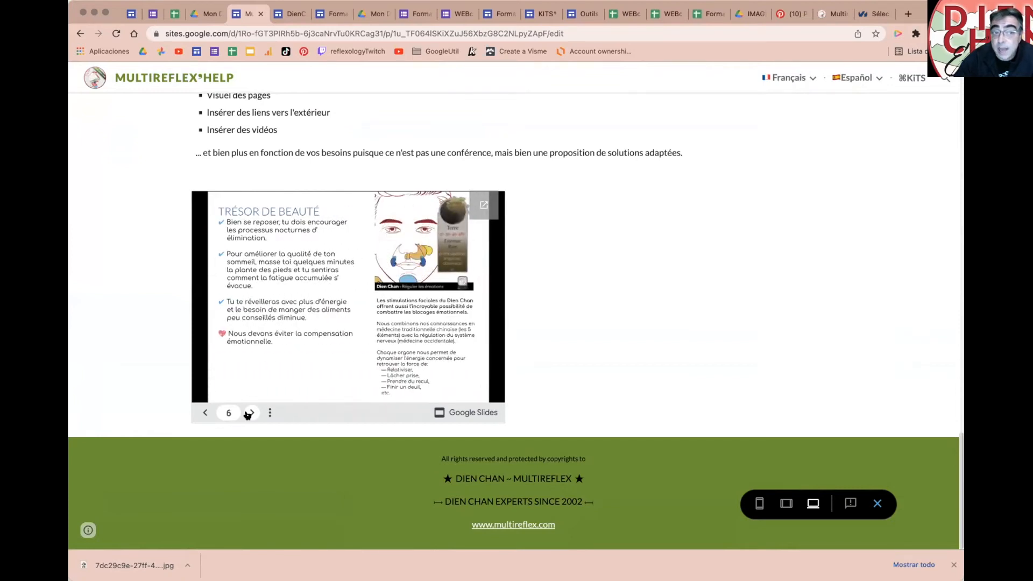
click(250, 413)
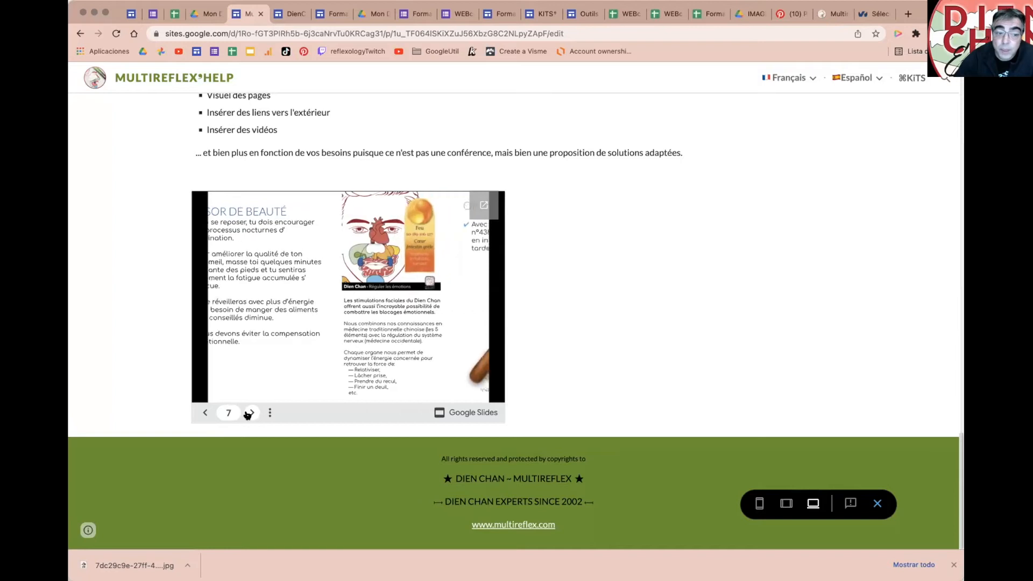
click(251, 413)
click(250, 413)
click(250, 413)
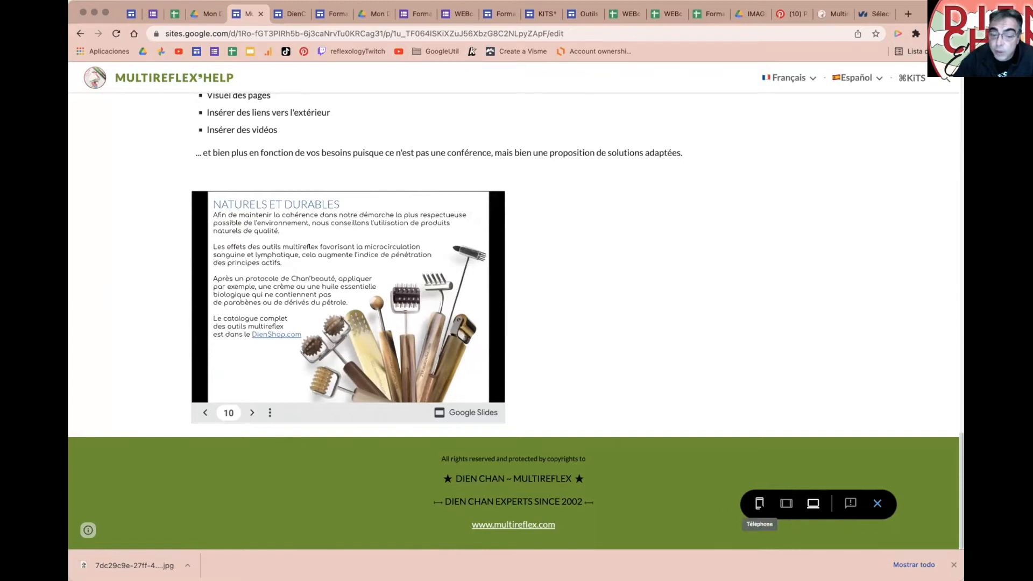
Step: Compare phone, tablet and large-screen preview layouts, ending on phone size
click(759, 506)
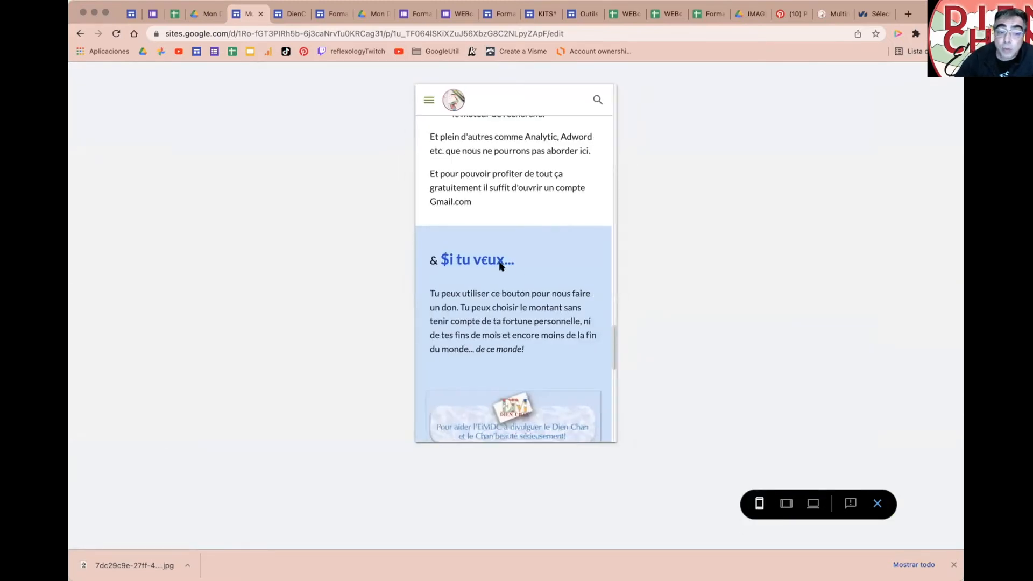
scroll(598, 348, down, 6)
scroll(598, 348, down, 5)
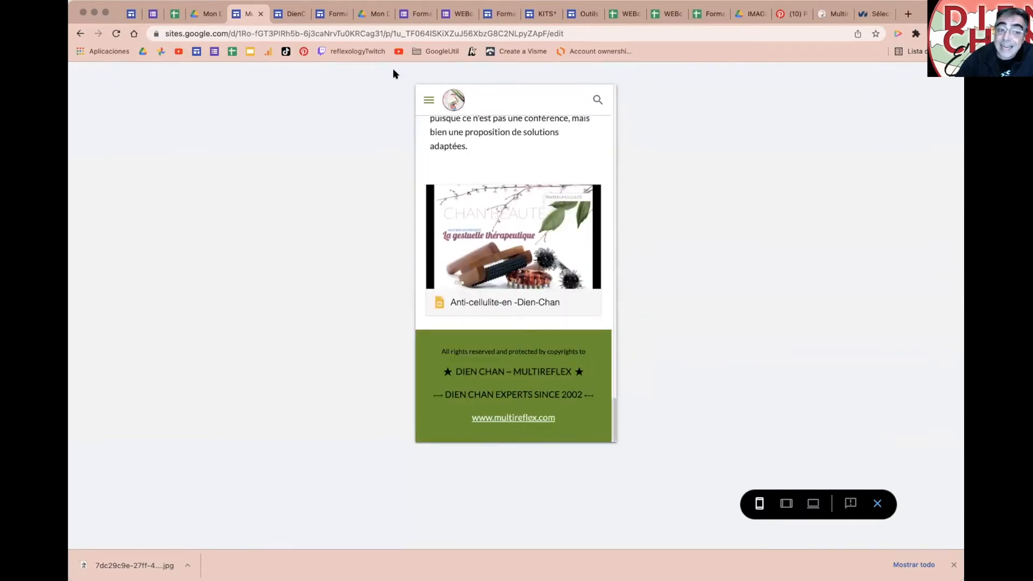
click(786, 503)
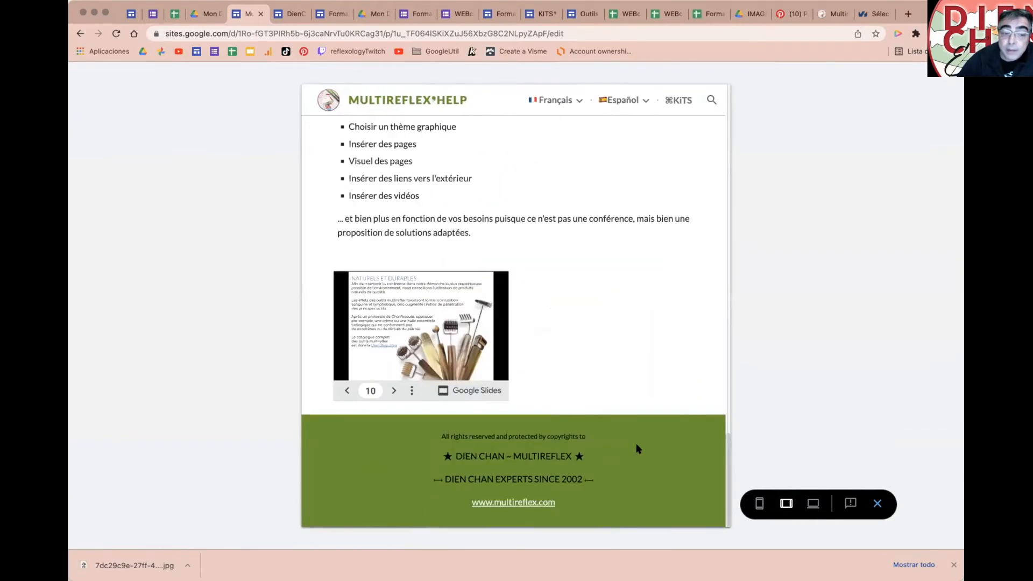
scroll(627, 448, up, 10)
scroll(627, 448, up, 3)
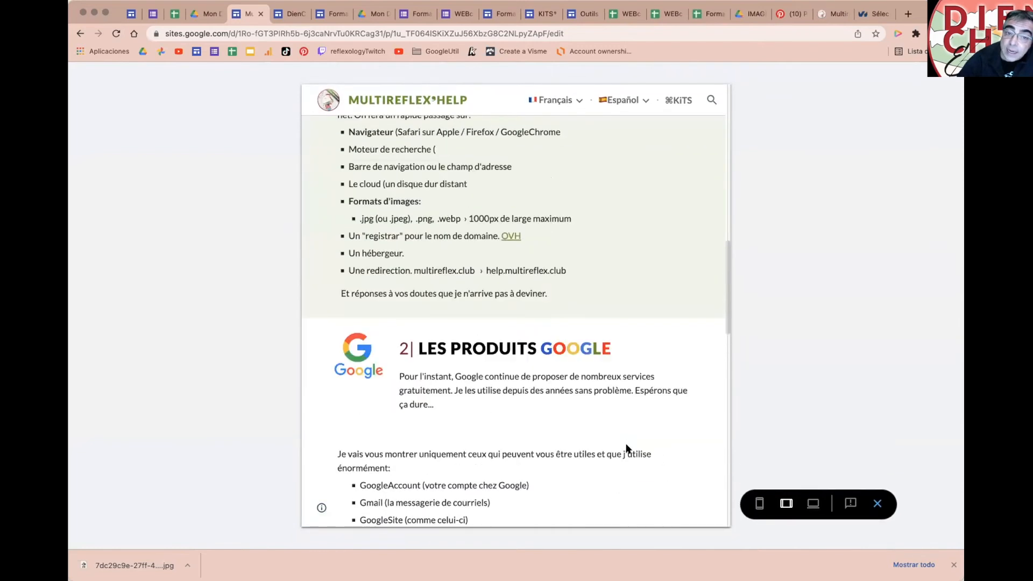
click(813, 503)
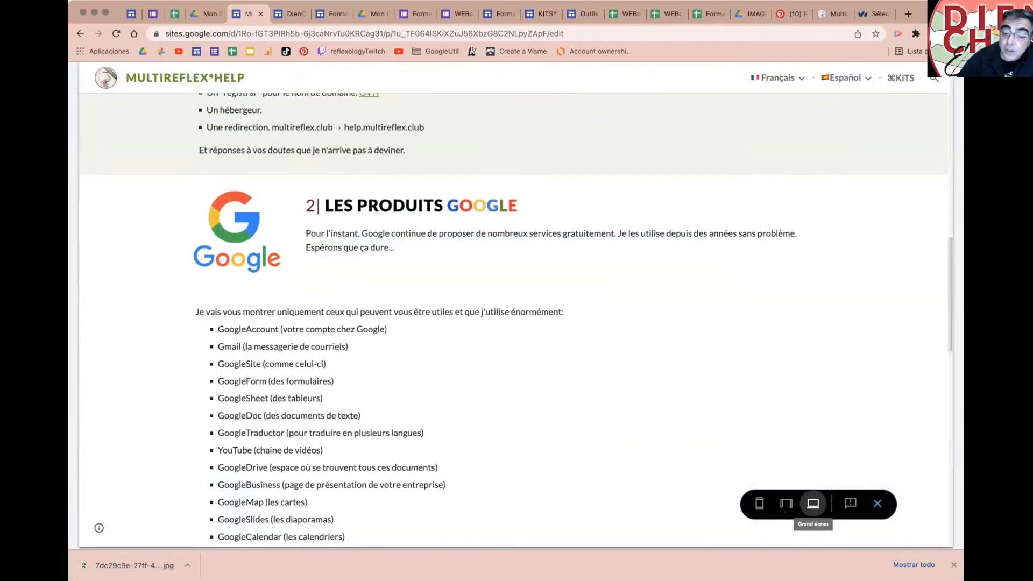
click(787, 503)
click(759, 503)
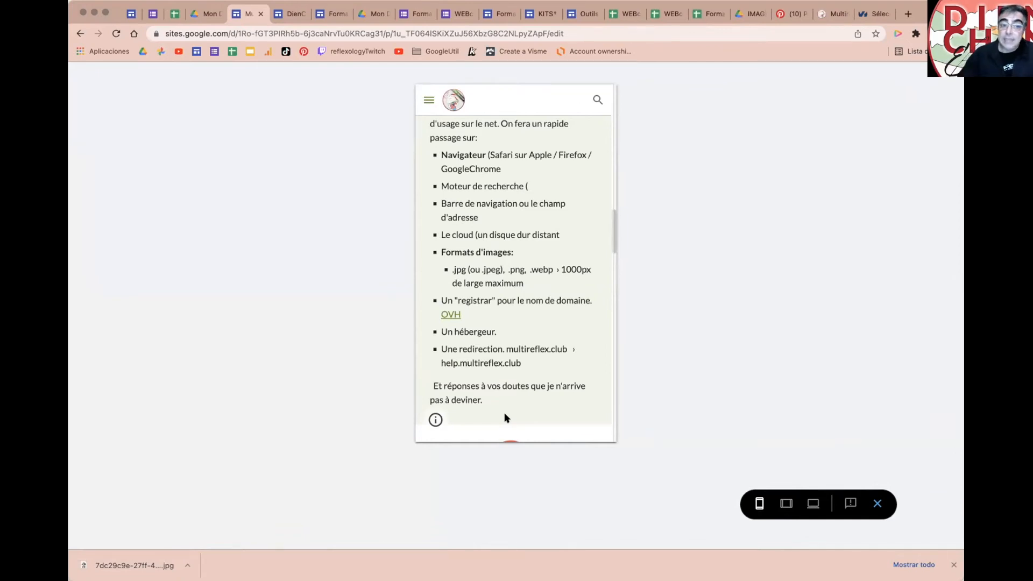
Step: Exit the preview, select the GoogleSheet item in the product list, then preview again
click(867, 505)
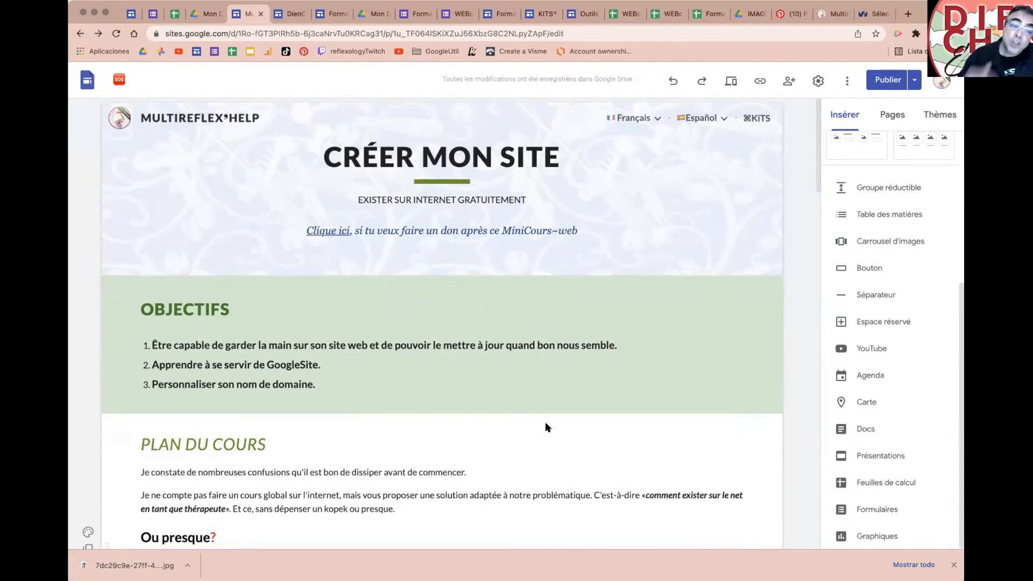
scroll(445, 357, down, 2)
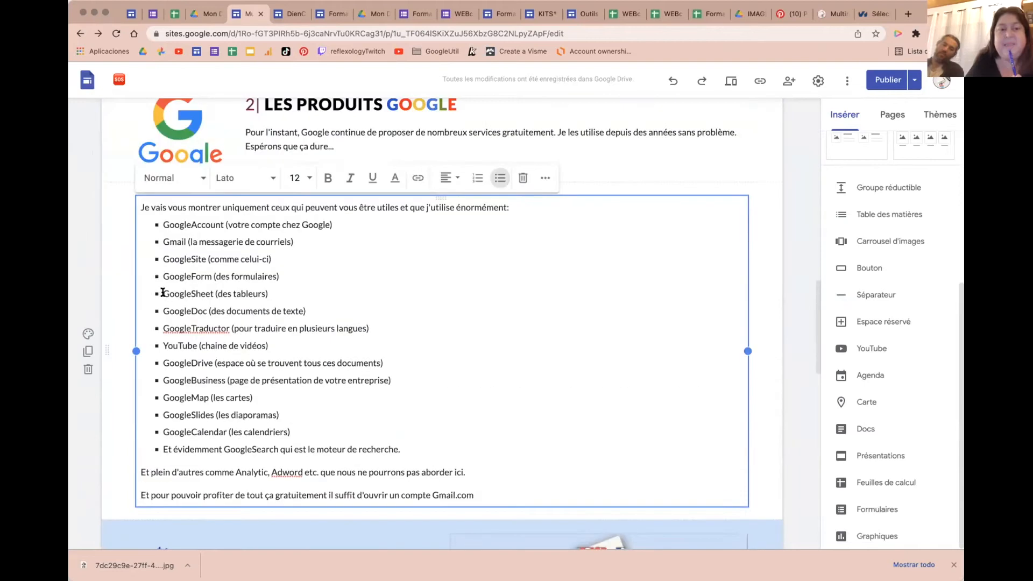
drag(163, 293, 266, 293)
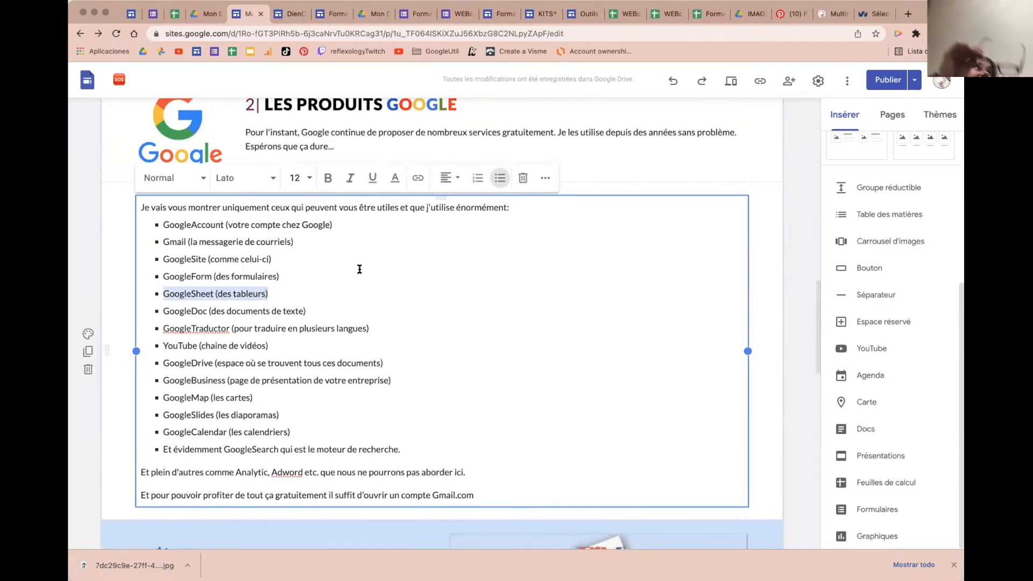
click(731, 81)
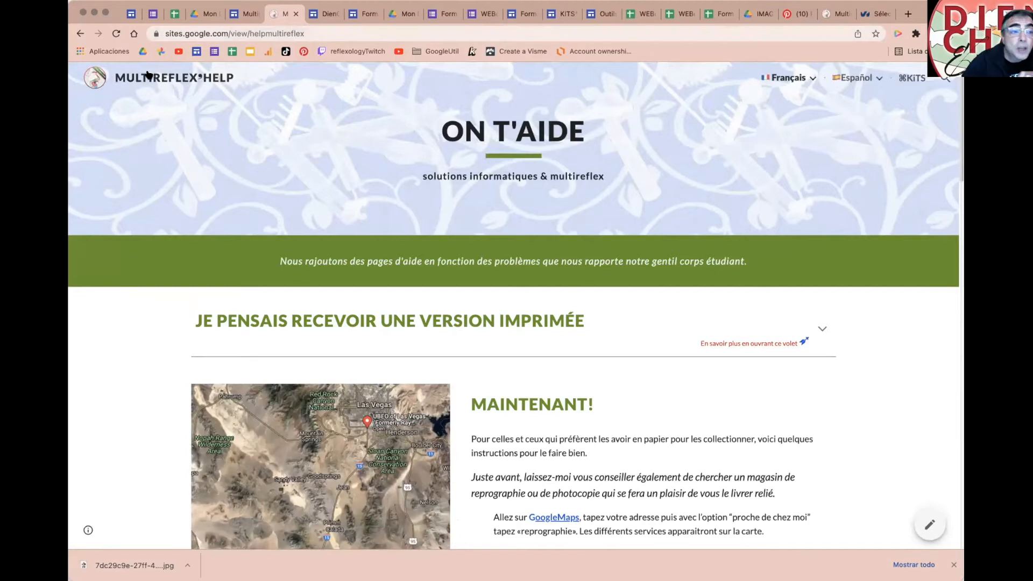
Step: Back in the editor, bold GoogleForm, GoogleSheet, GoogleSite and GoogleTraductor in the product list
click(295, 14)
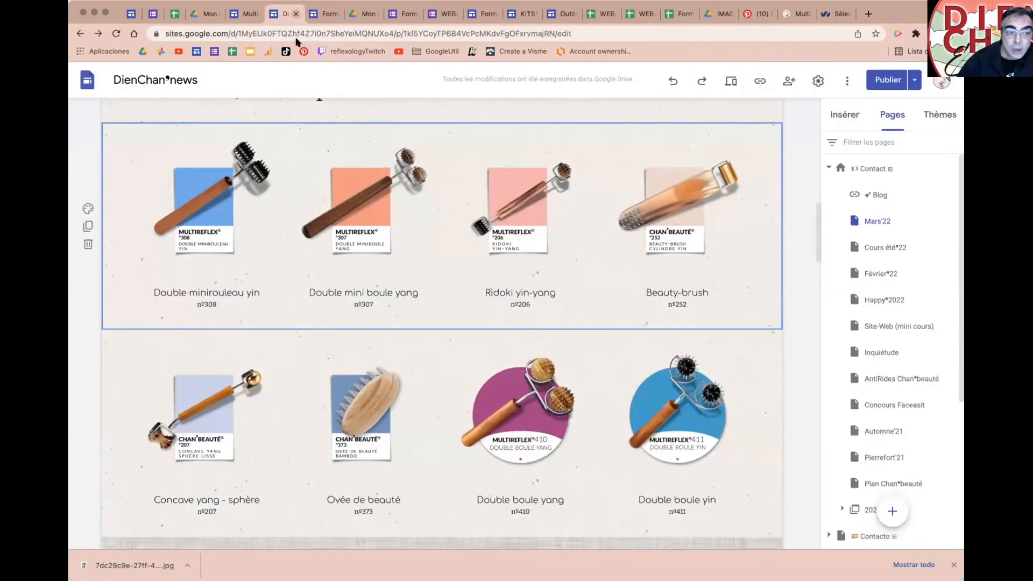
click(247, 14)
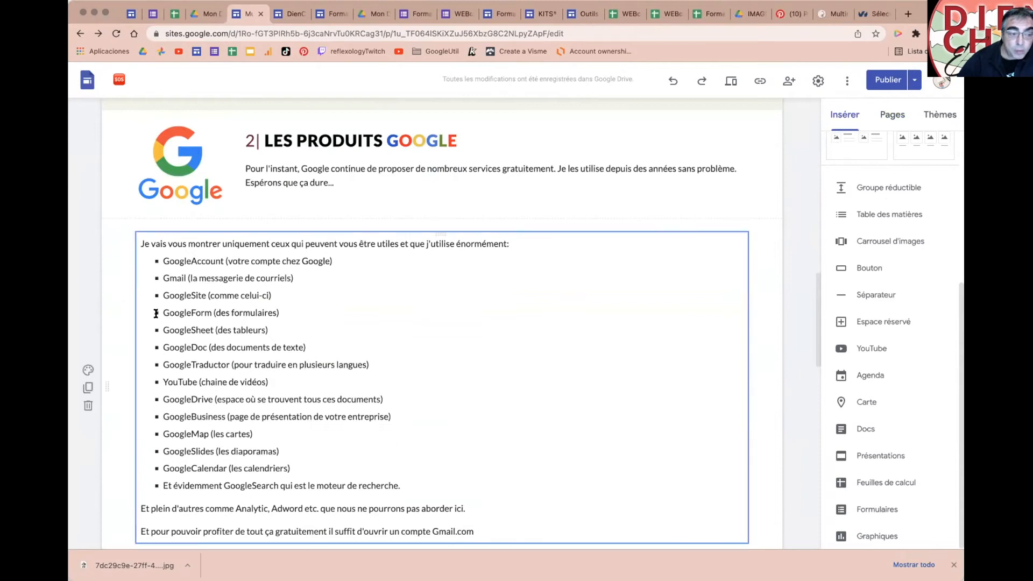
drag(163, 313, 210, 313)
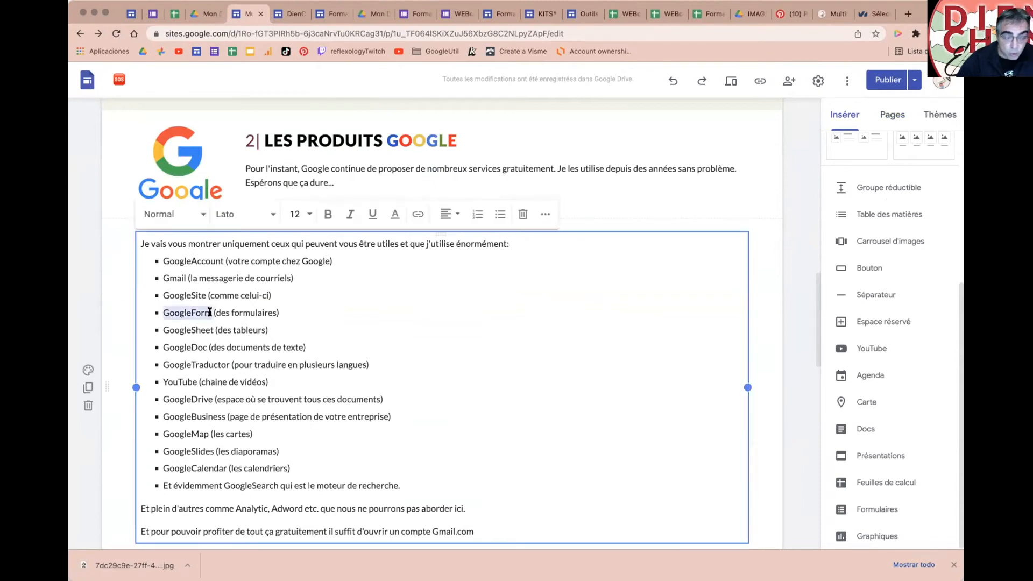
key(super+b)
drag(162, 330, 213, 330)
key(super+b)
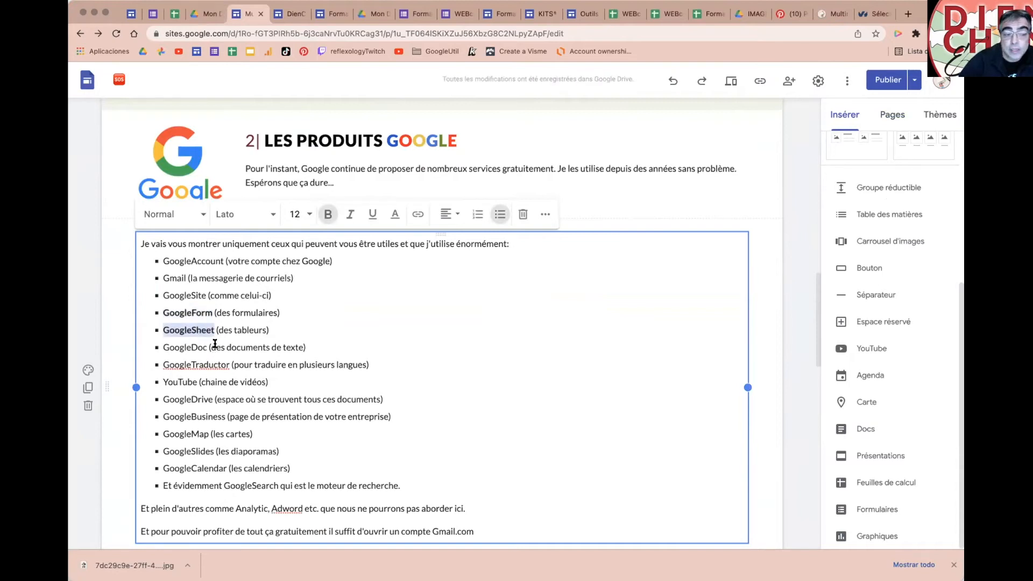
scroll(248, 338, down, 1)
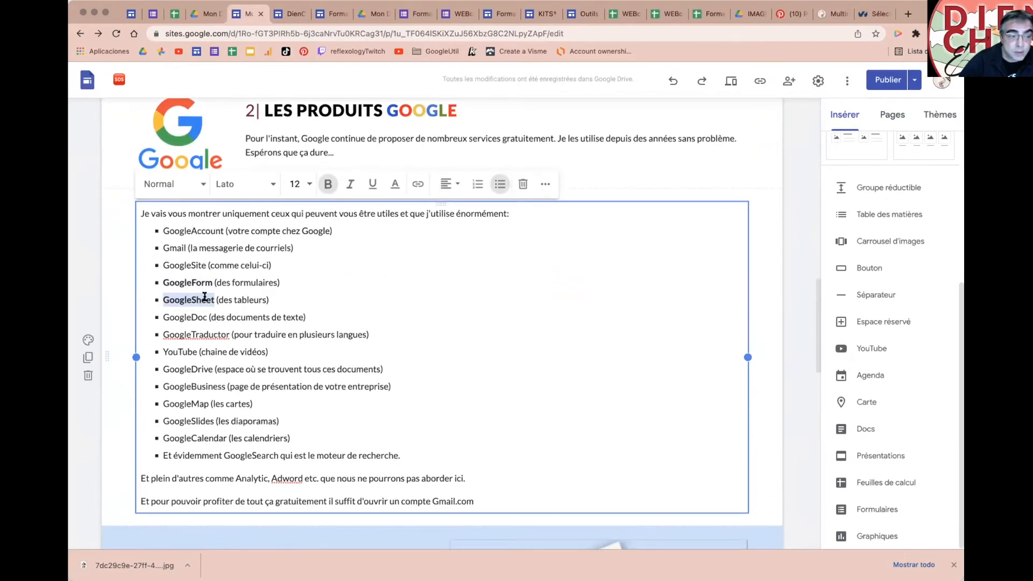
drag(162, 264, 207, 265)
key(super+b)
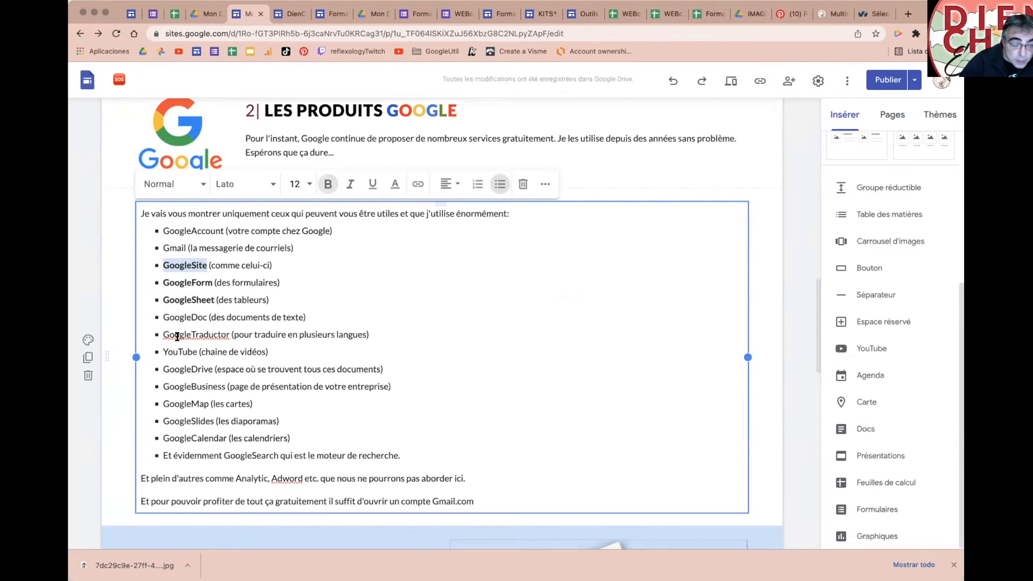
drag(162, 333, 229, 334)
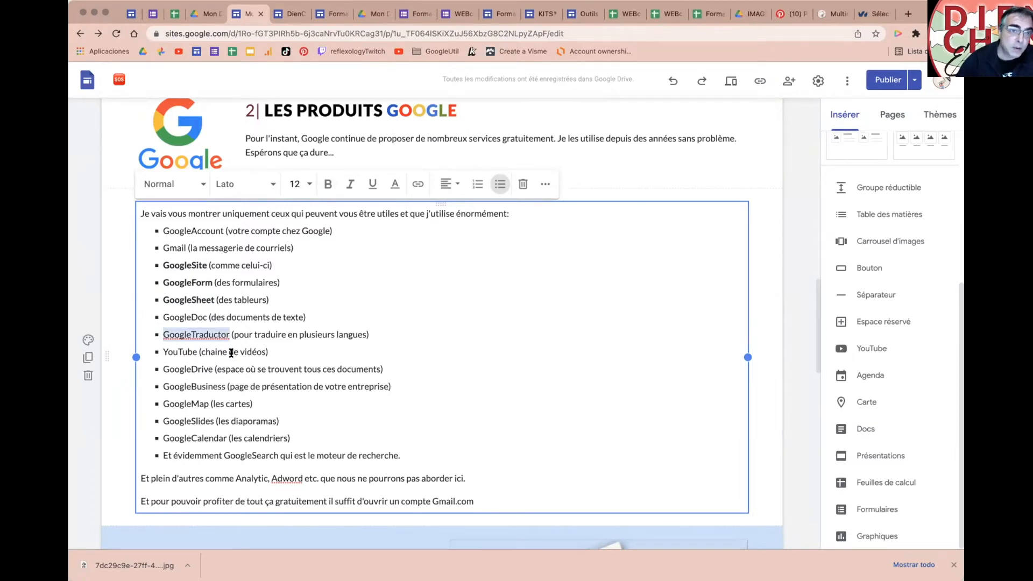
key(super+b)
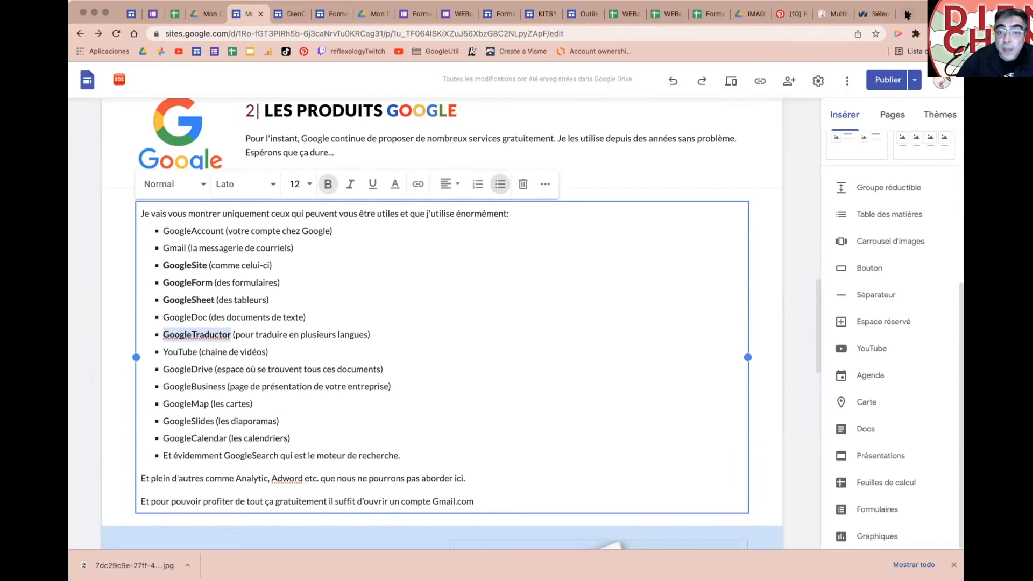
Step: In a new tab, go to multireflexology.com and select its address in the address bar
click(908, 14)
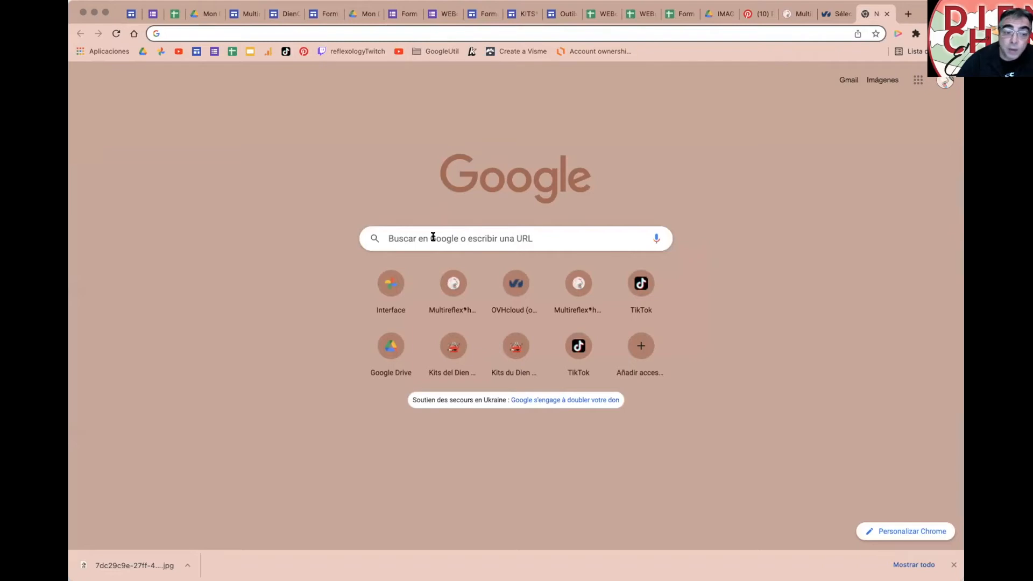
click(433, 237)
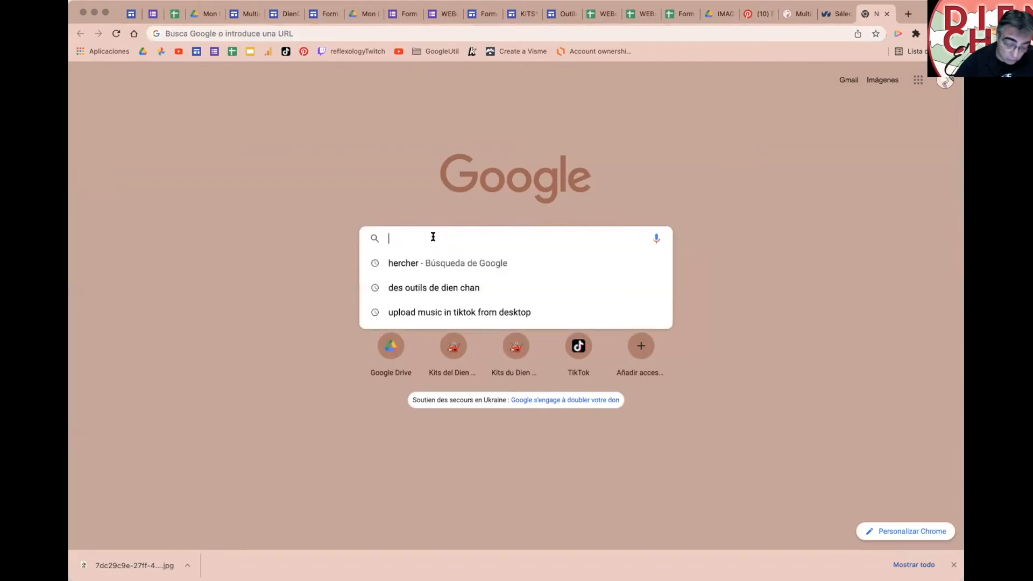
text(m)
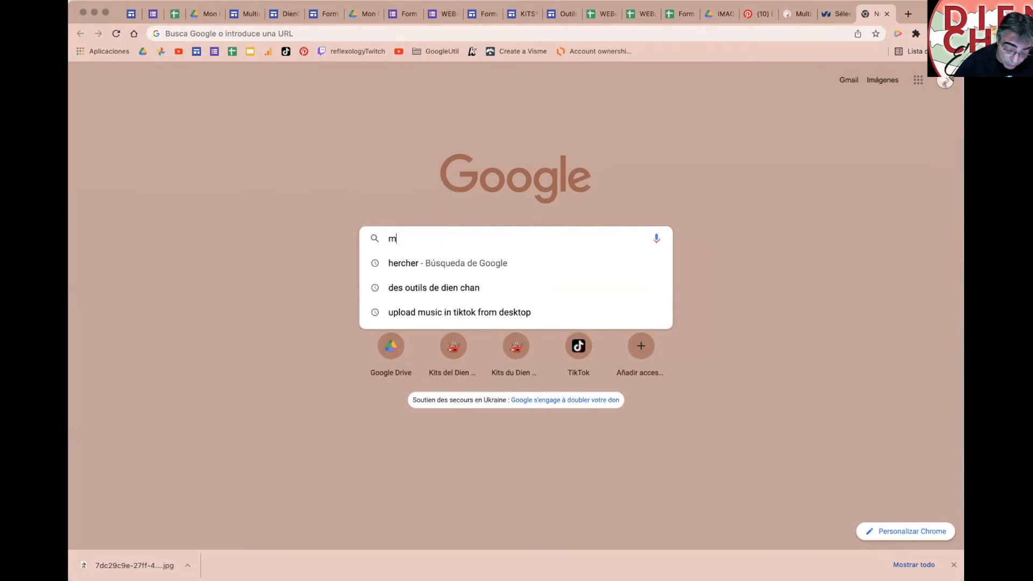
text(ultireflexology.com)
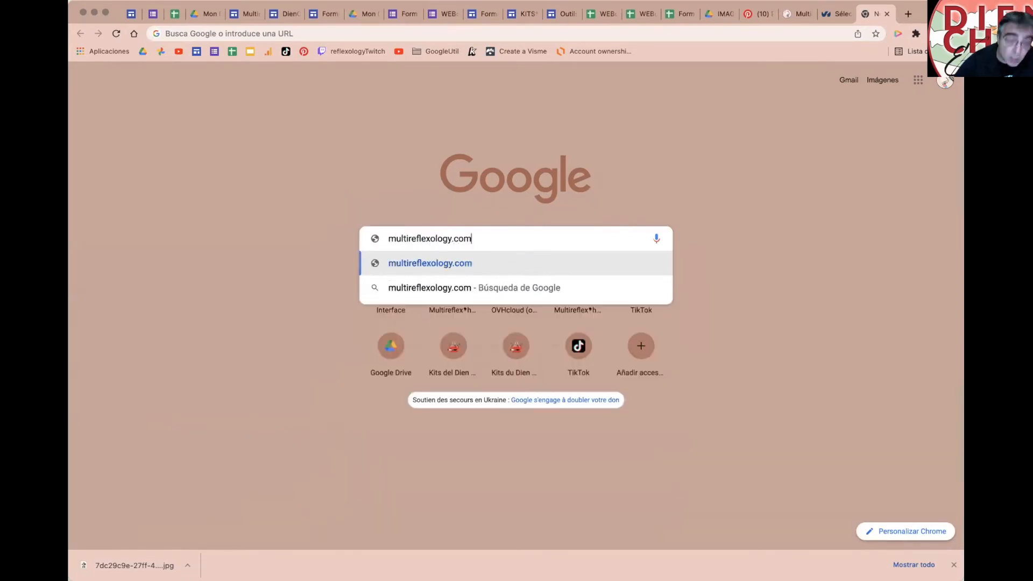
key(Return)
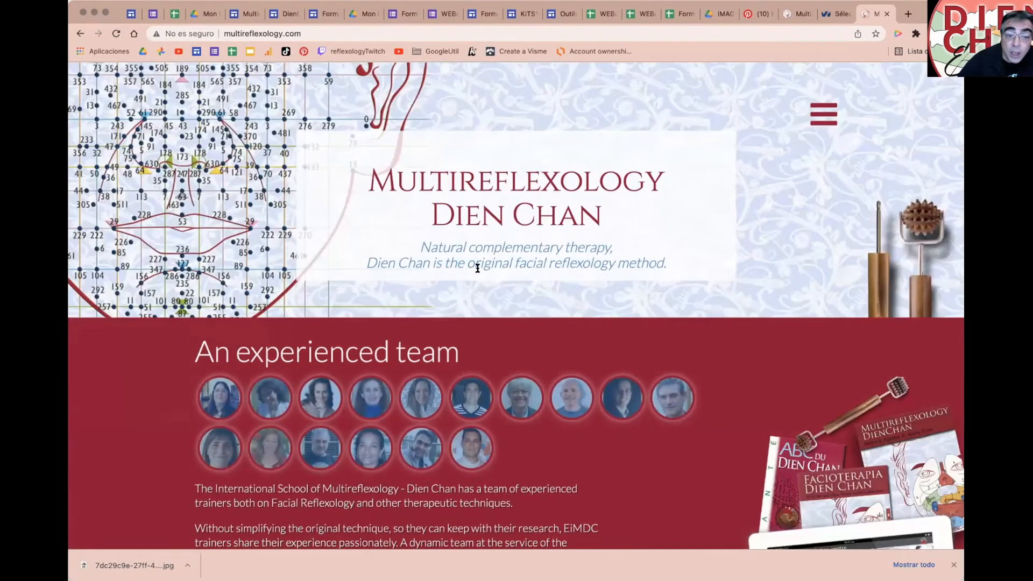
scroll(136, 162, down, 6)
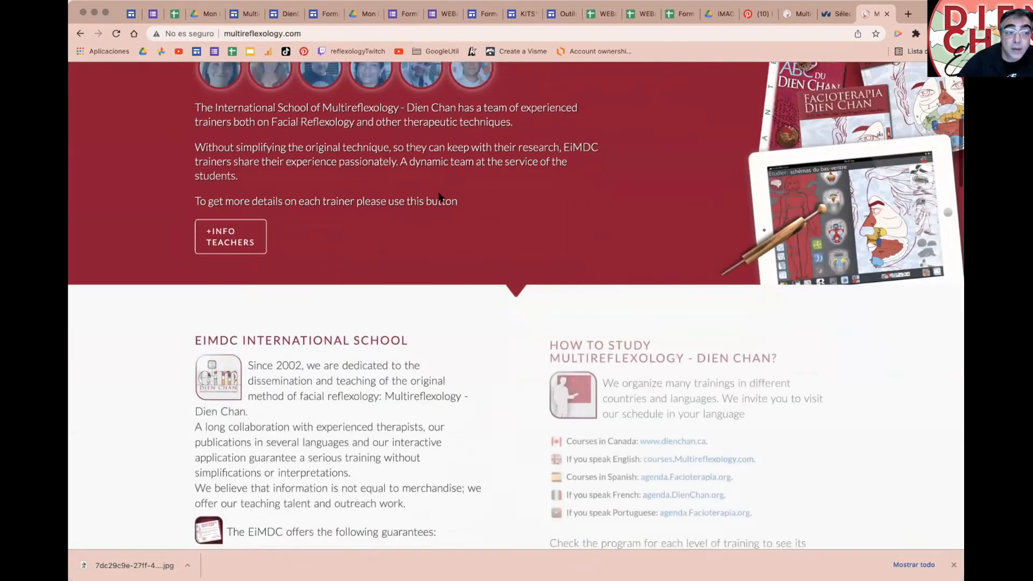
scroll(136, 163, up, 2)
click(332, 27)
key(super+c)
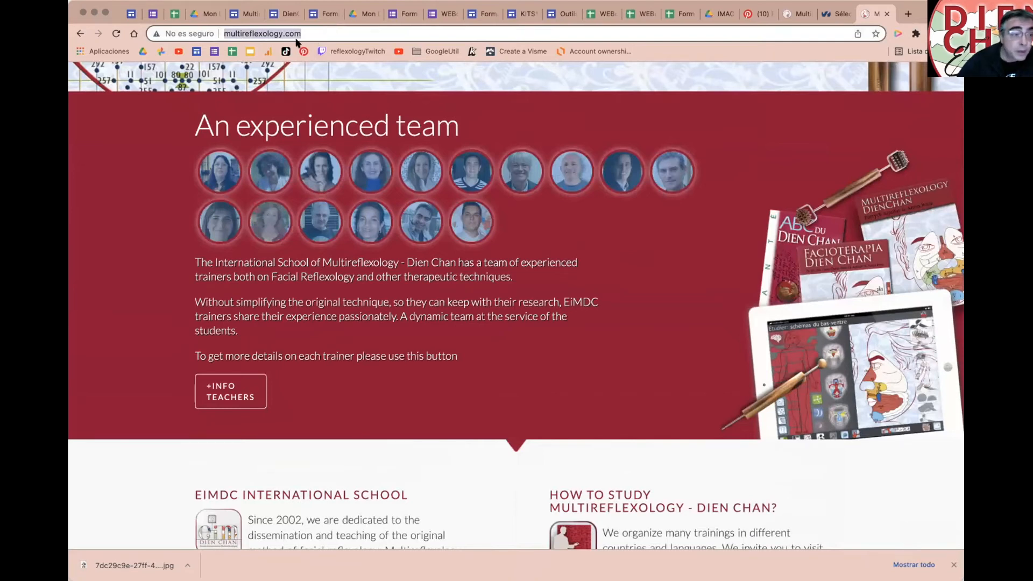
Step: Search for traduction, open Google Traduction and paste the multireflexology.com address
text(traduc)
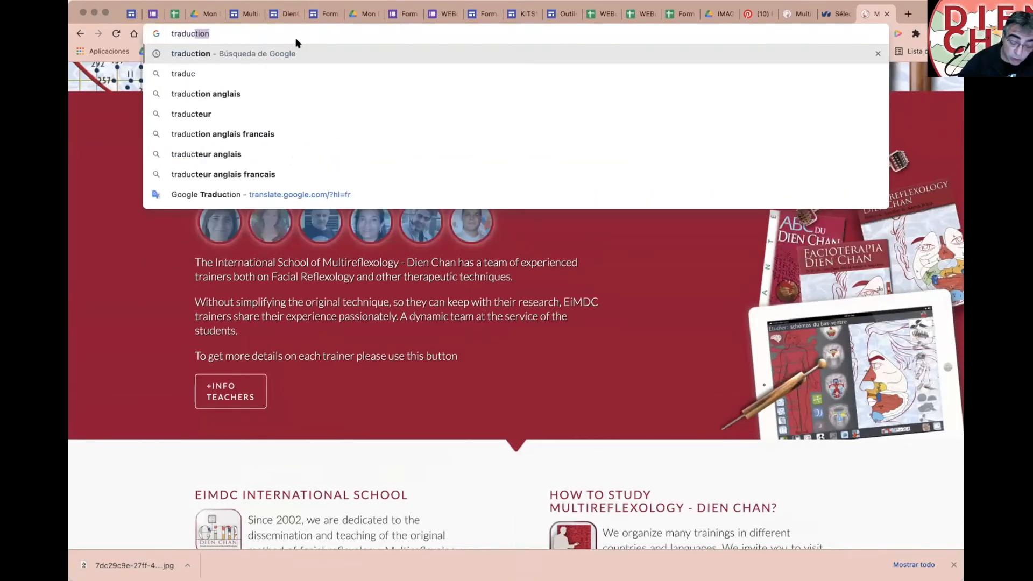
key(Return)
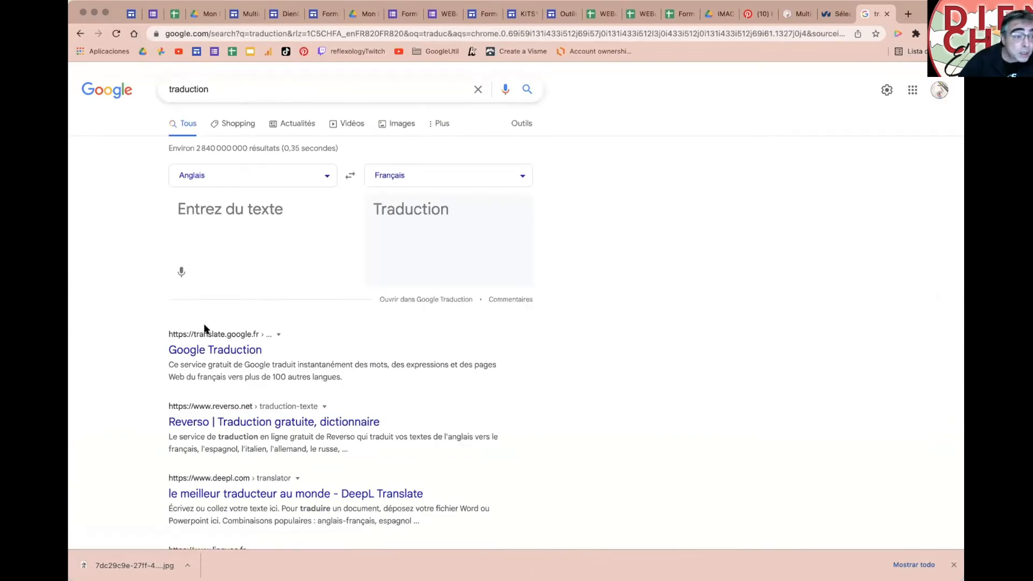
click(204, 350)
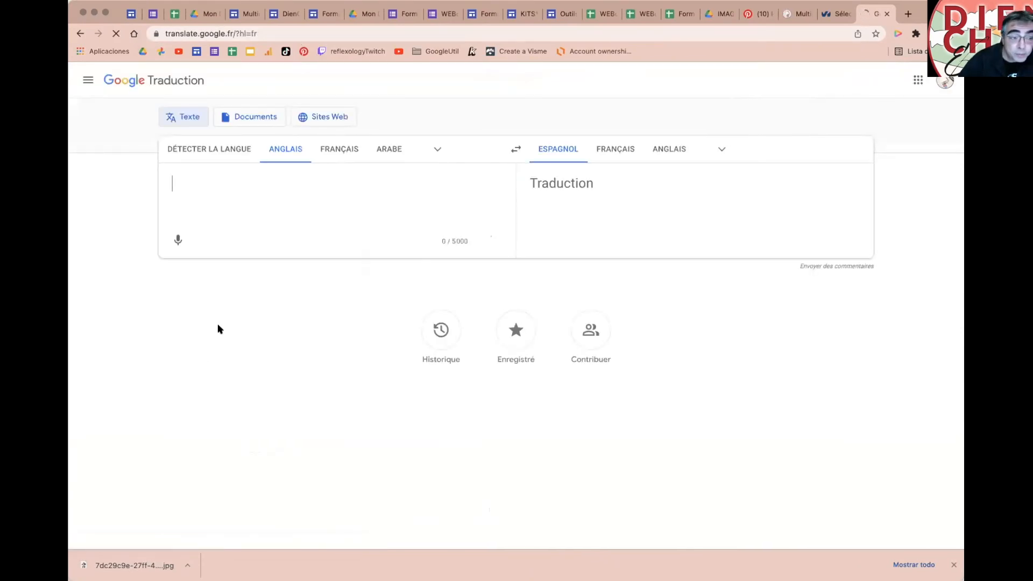
key(super+v)
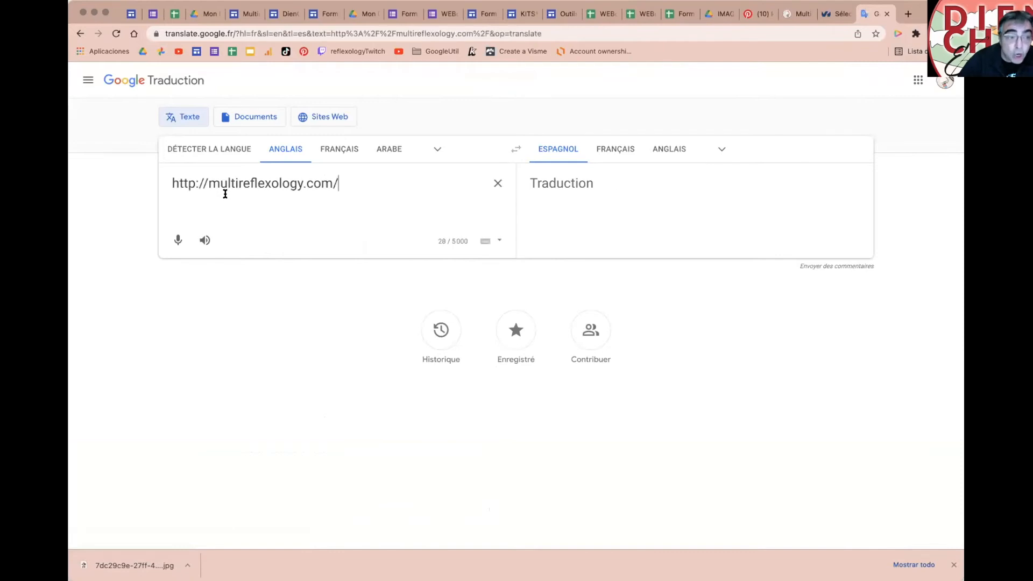
Step: Set the target language to French and open the translated site
click(284, 153)
click(283, 154)
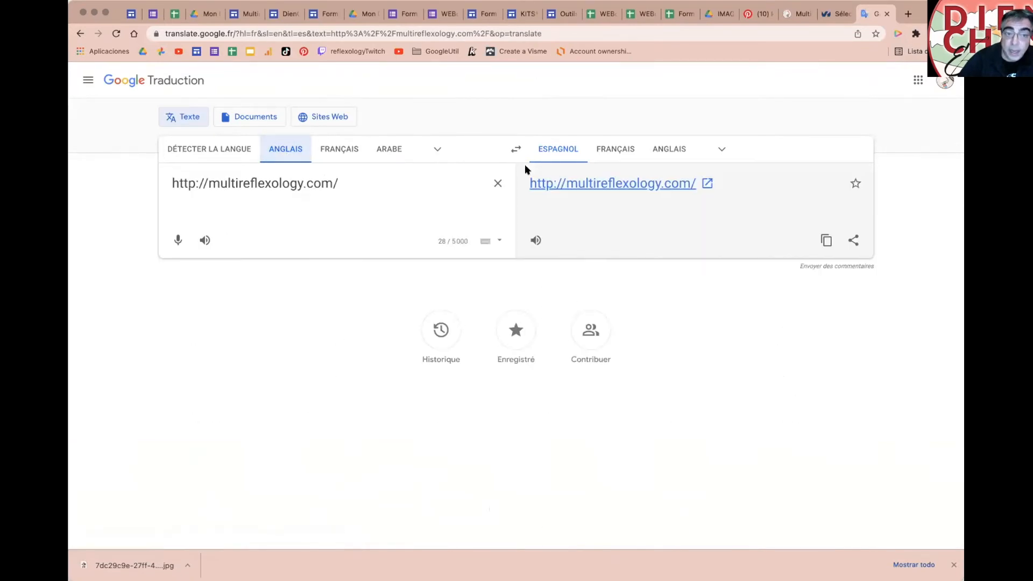
click(605, 151)
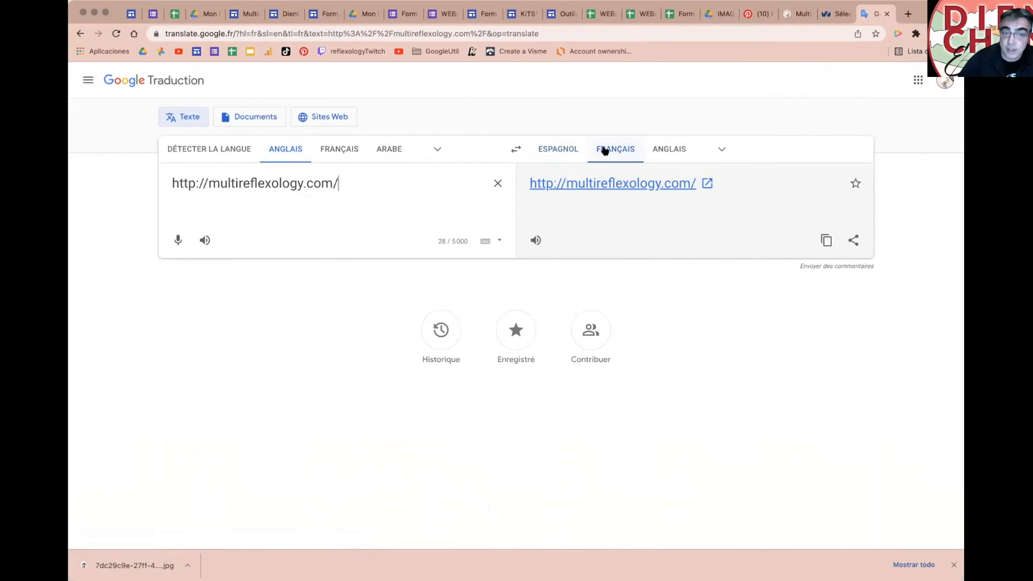
click(653, 184)
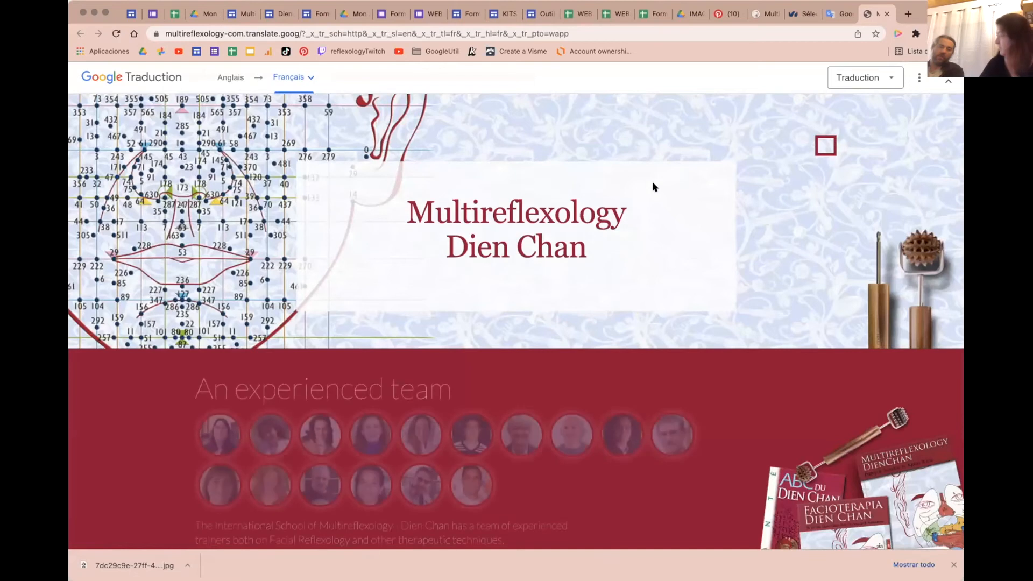
Step: Review the French-translated multireflexology.com page, close its tab, and select the source URL in Translate
scroll(652, 186, down, 1)
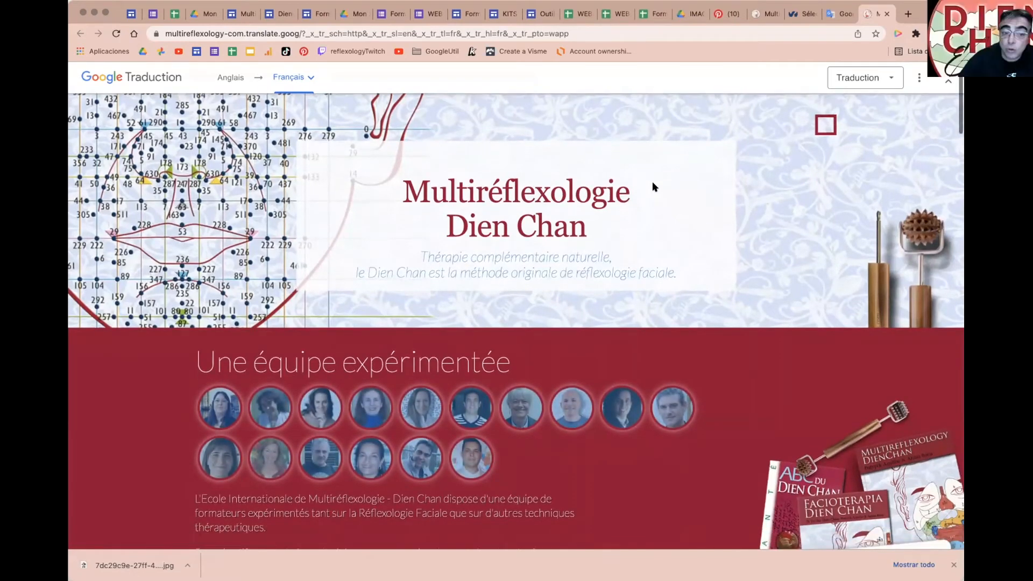
scroll(653, 183, down, 5)
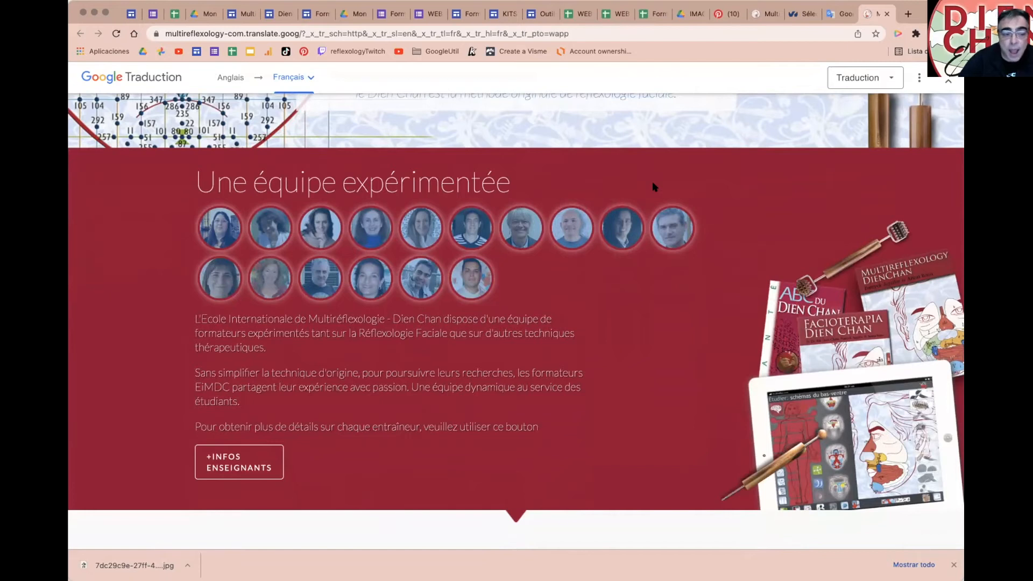
scroll(654, 187, down, 2)
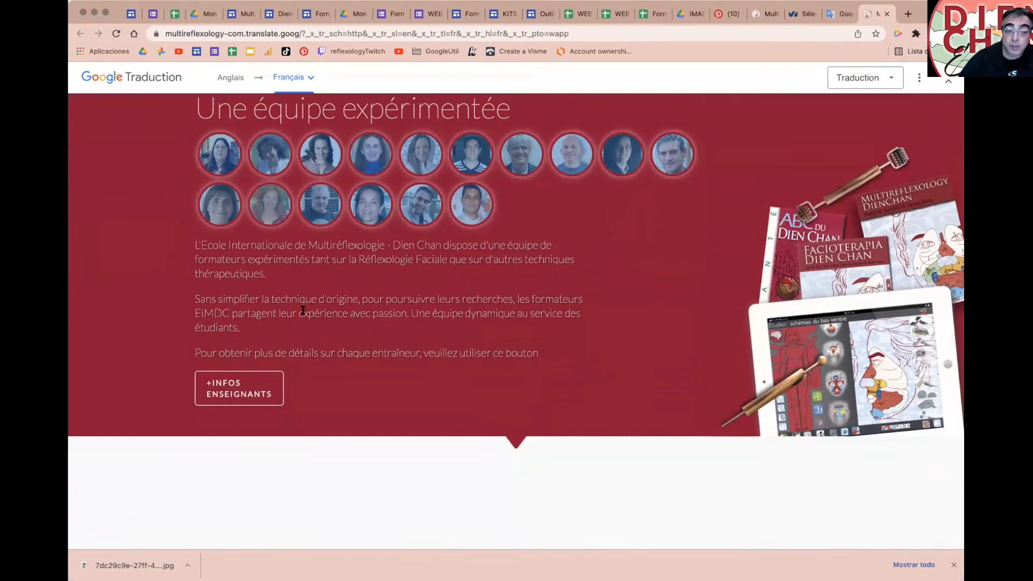
scroll(510, 344, up, 1)
scroll(510, 342, up, 1)
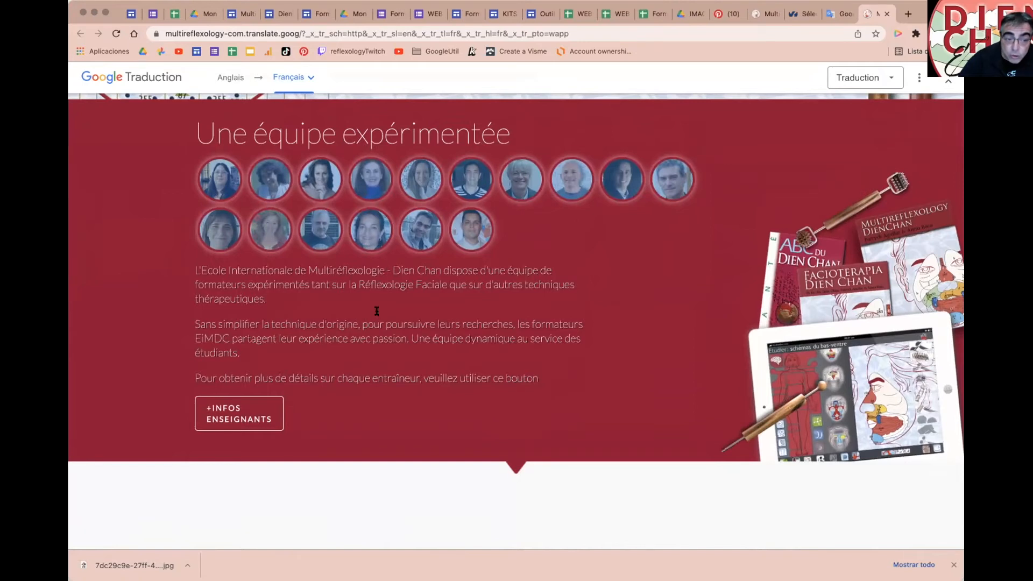
mouse_move(314, 330)
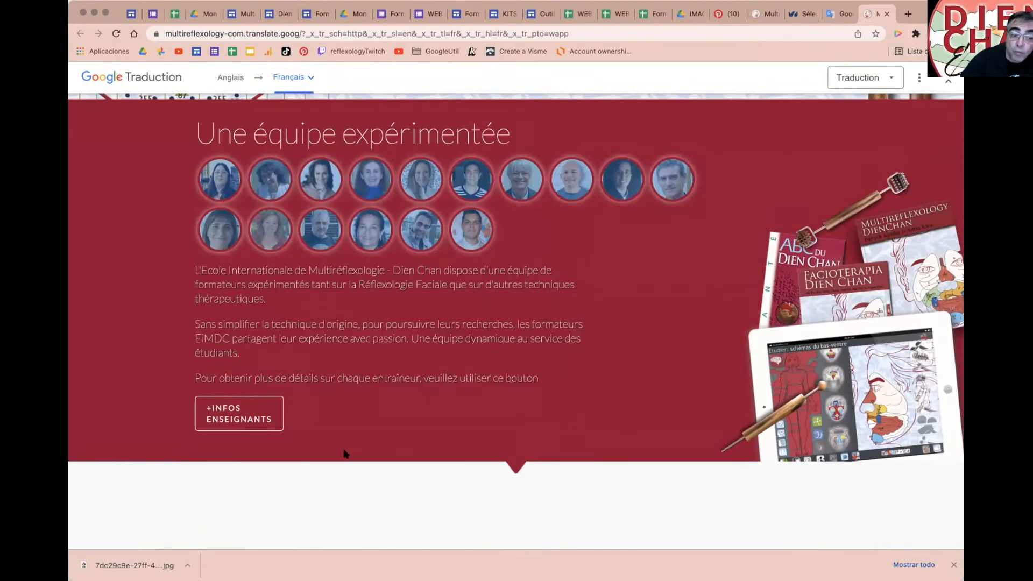
scroll(344, 453, down, 10)
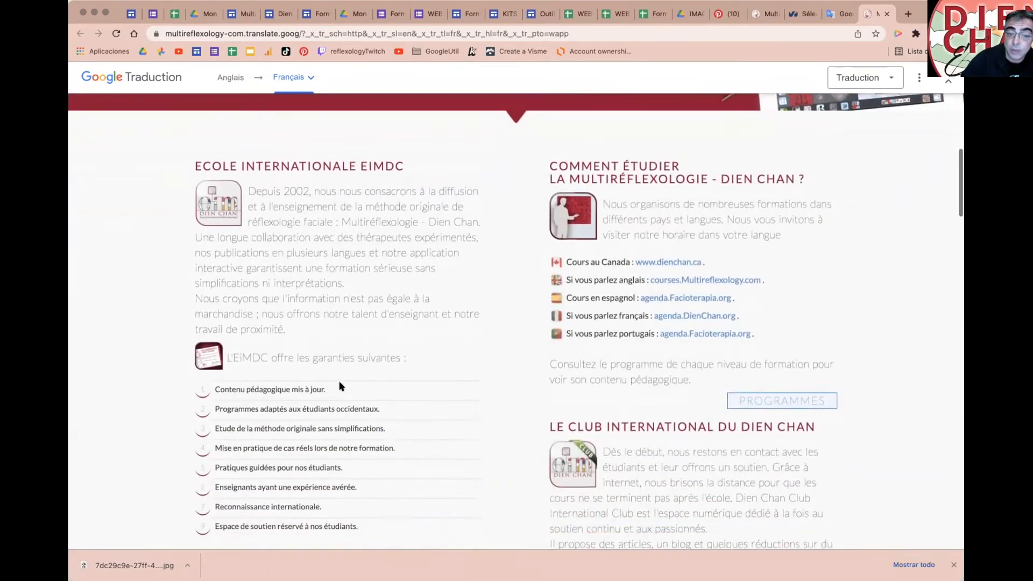
scroll(339, 386, down, 8)
scroll(340, 382, down, 8)
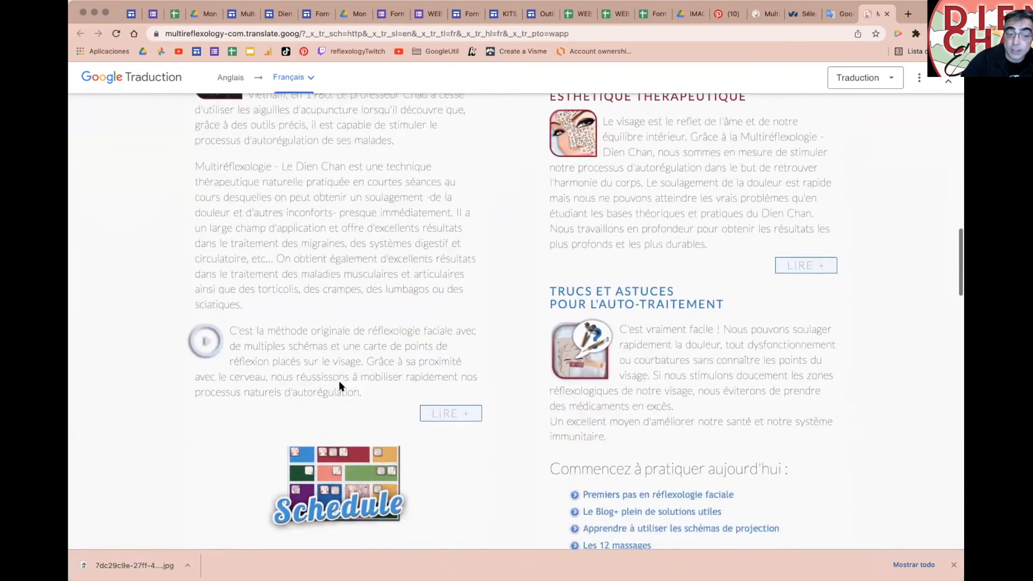
scroll(339, 386, down, 16)
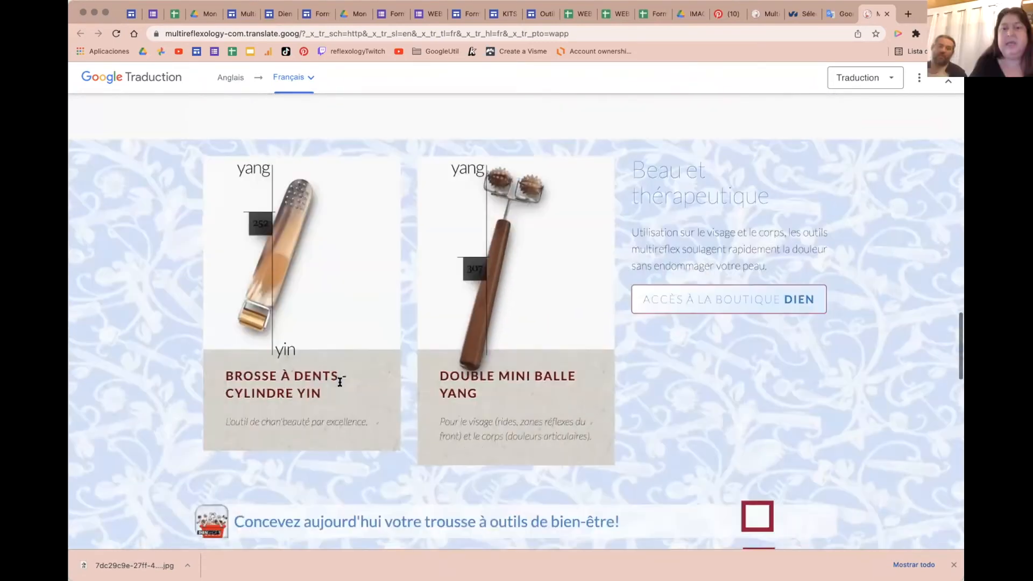
scroll(340, 382, down, 6)
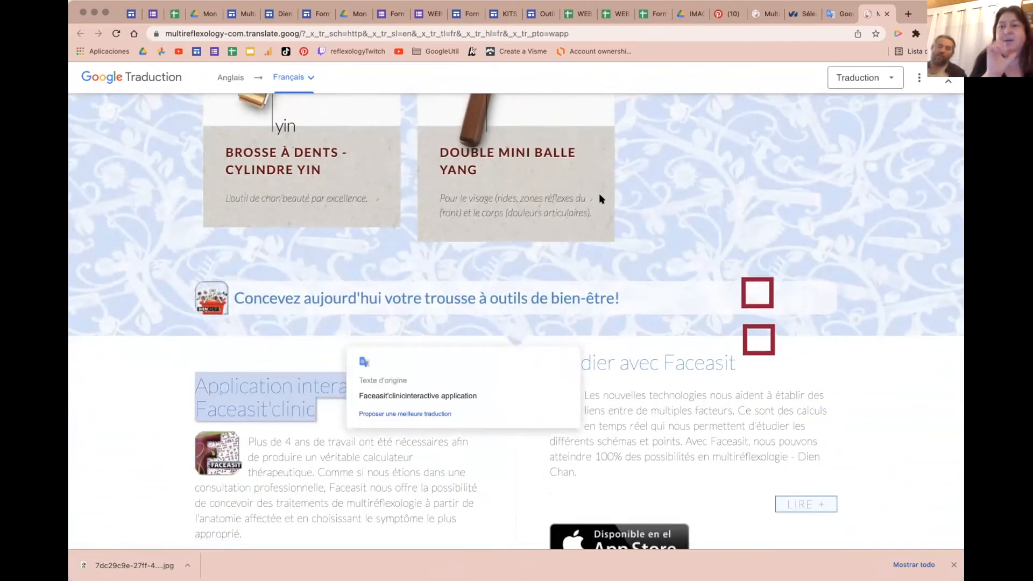
click(888, 14)
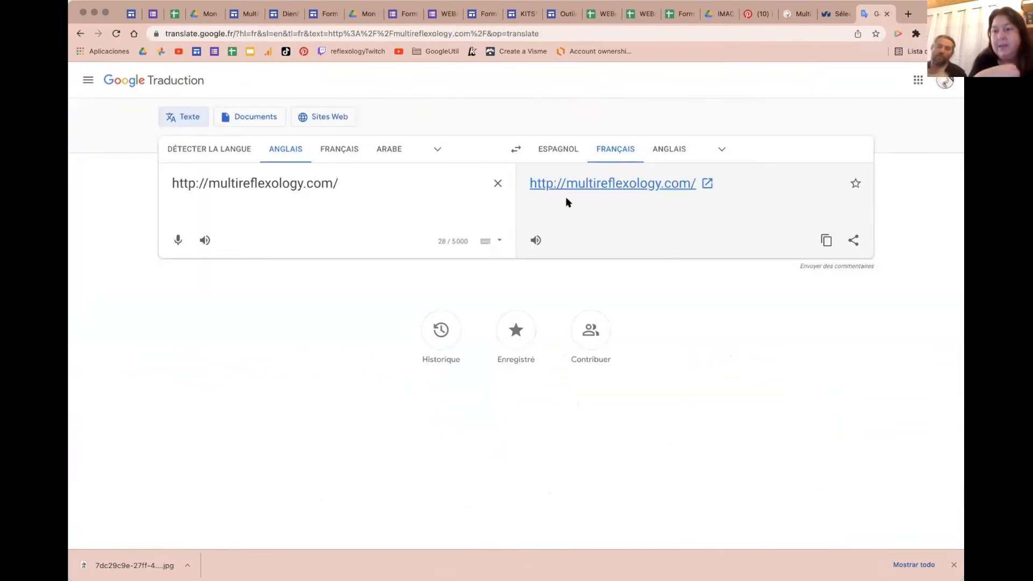
triple_click(367, 183)
text(htt)
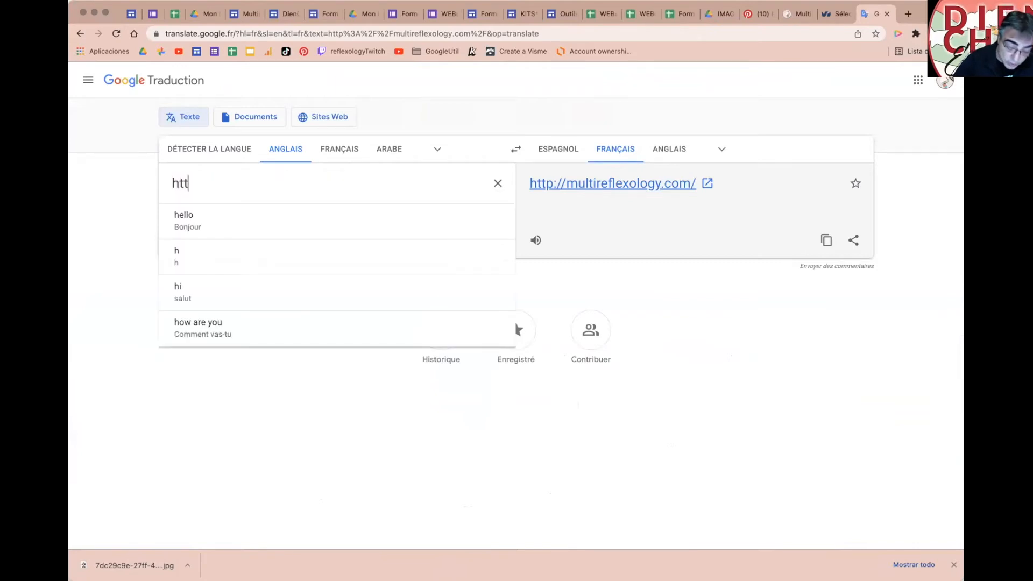
text(ps://z)
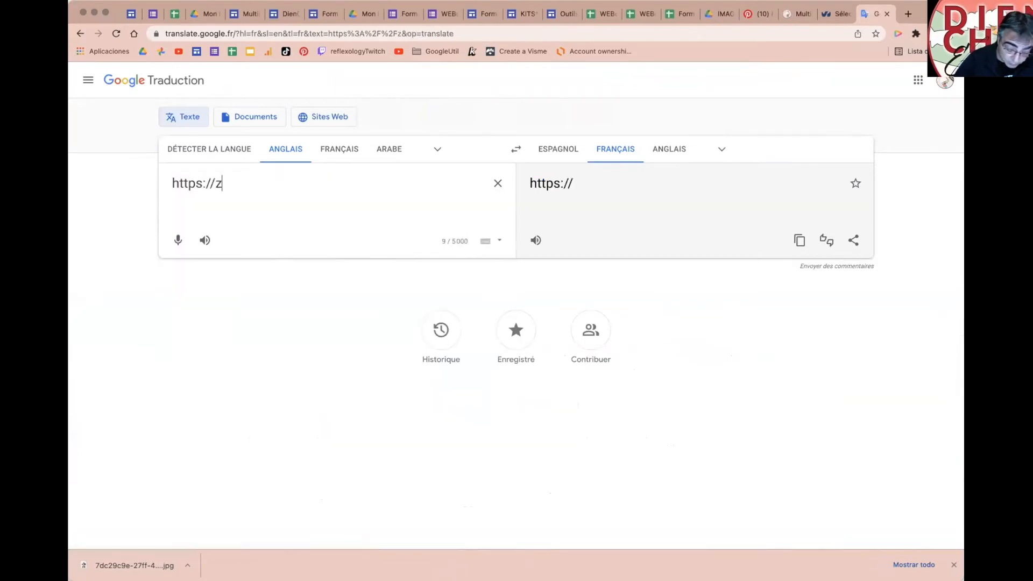
text(enavous.com)
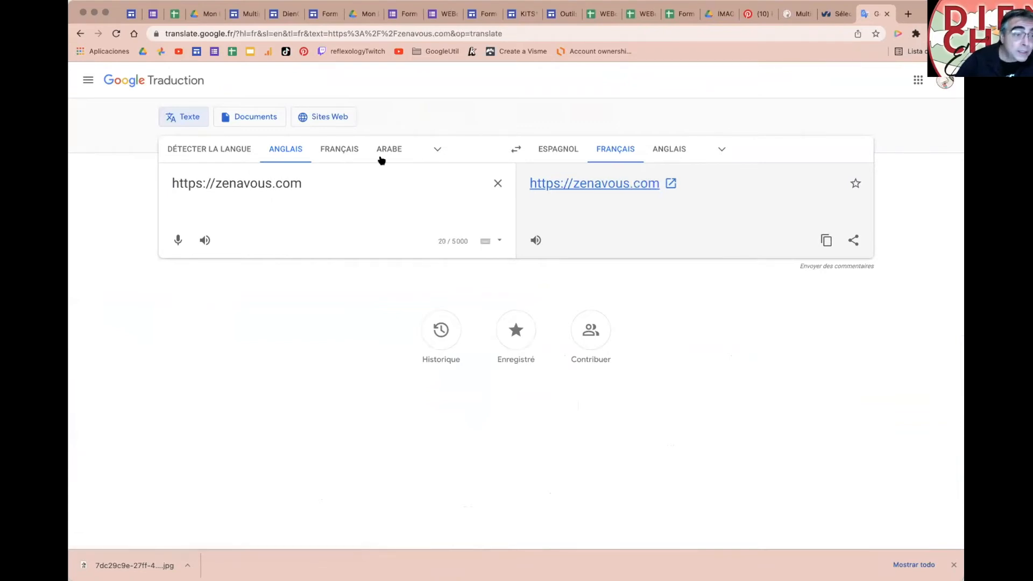
click(338, 149)
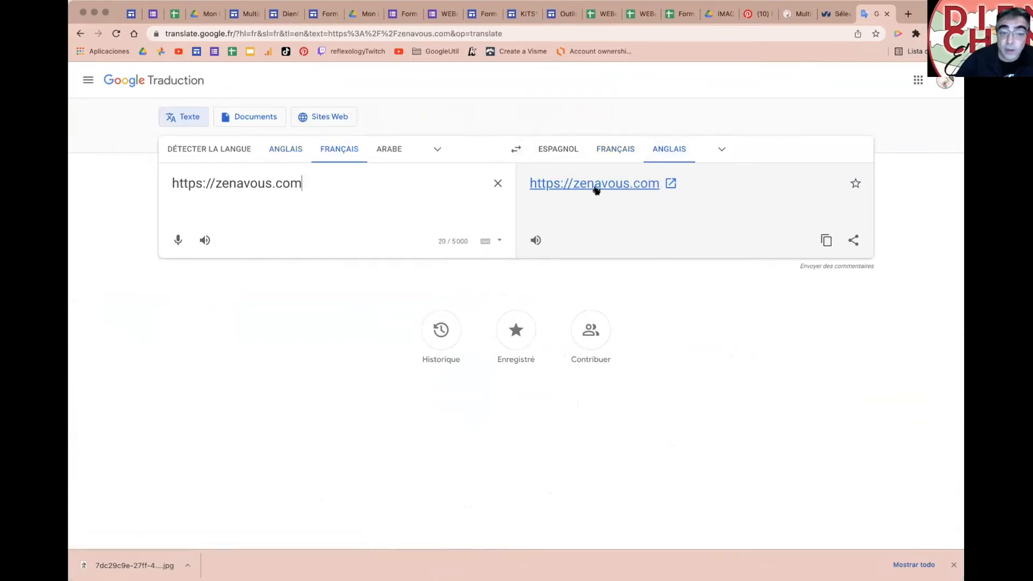
click(669, 184)
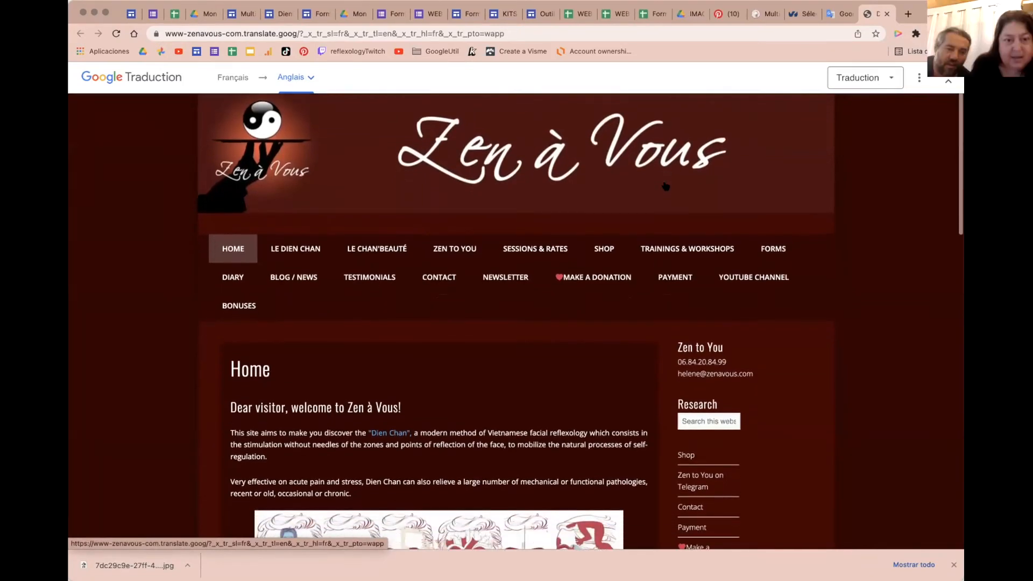
click(349, 32)
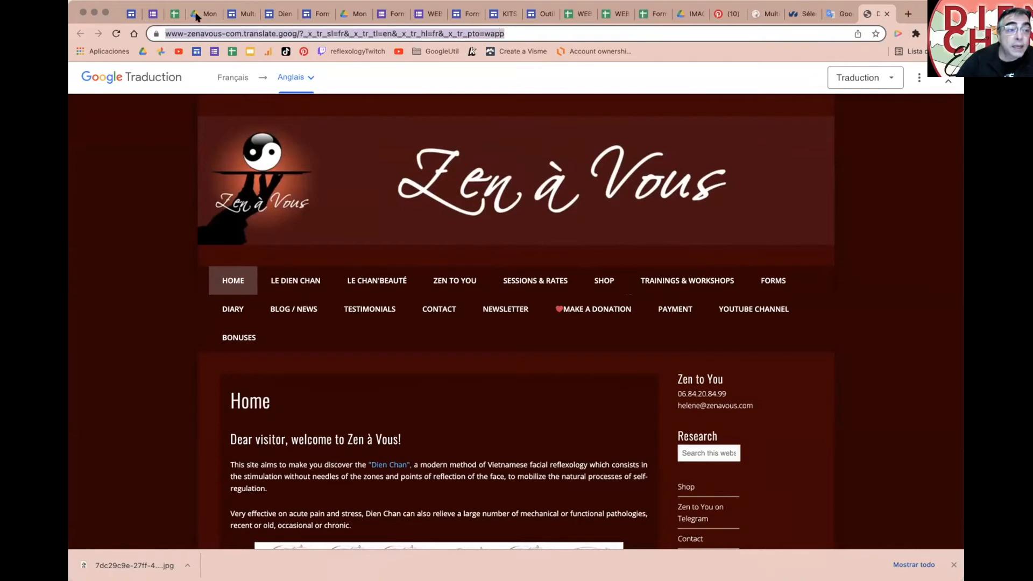
Step: Add a text box beside the Slides embed with a caption ending 'en anglais'
click(240, 13)
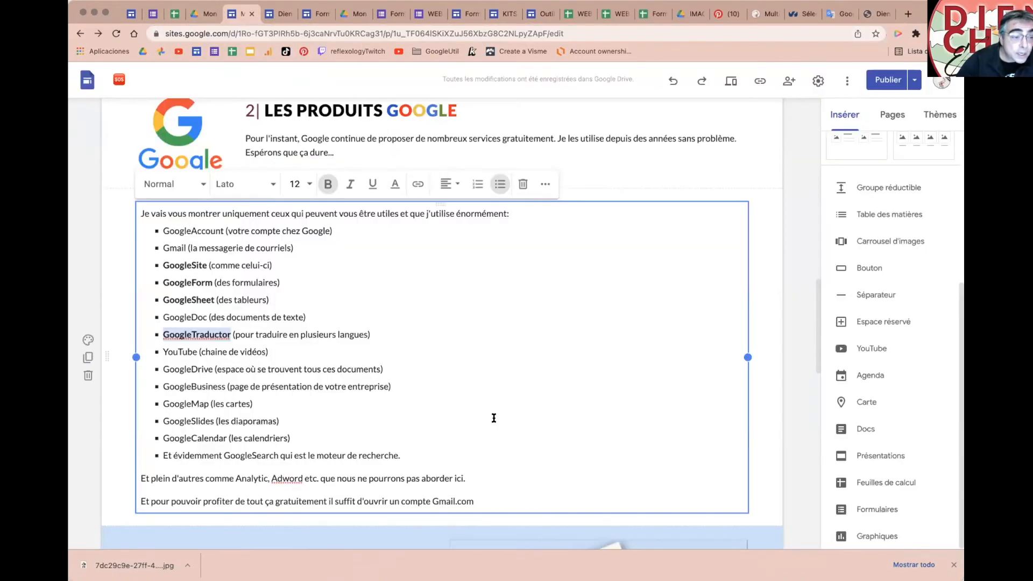
scroll(494, 418, down, 10)
scroll(494, 416, down, 4)
click(528, 281)
text(Le site)
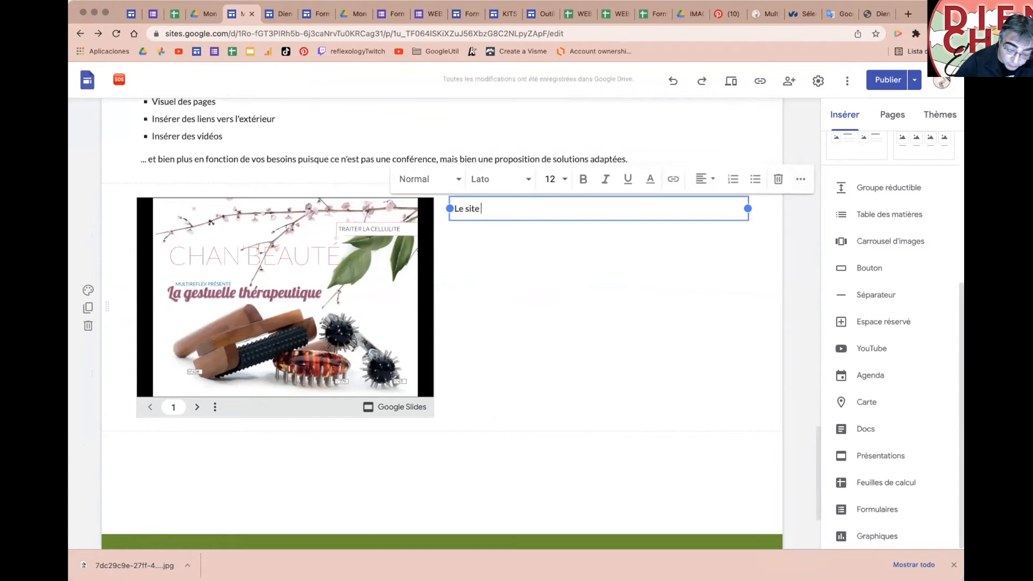
text( al)
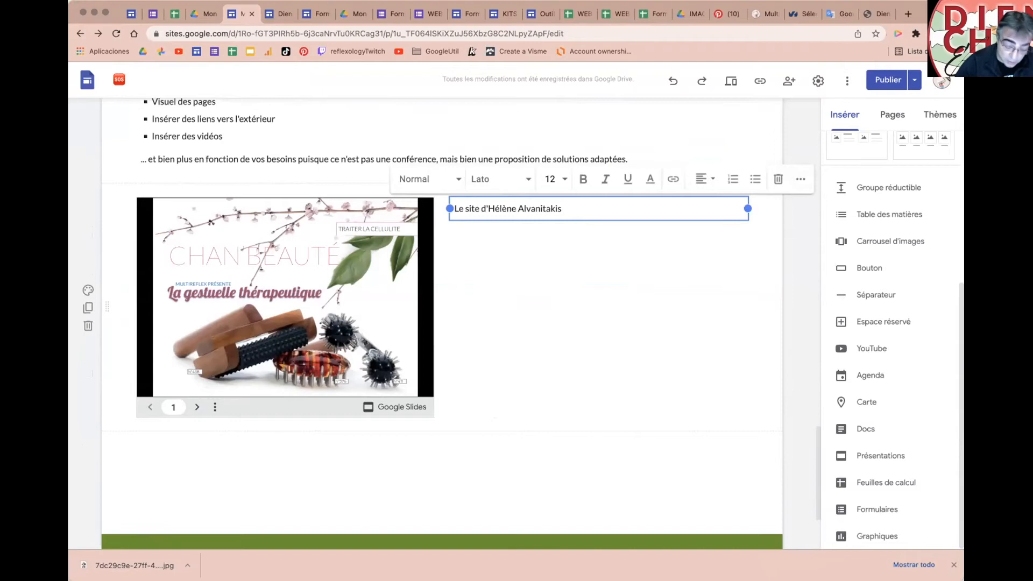
text(en anglais)
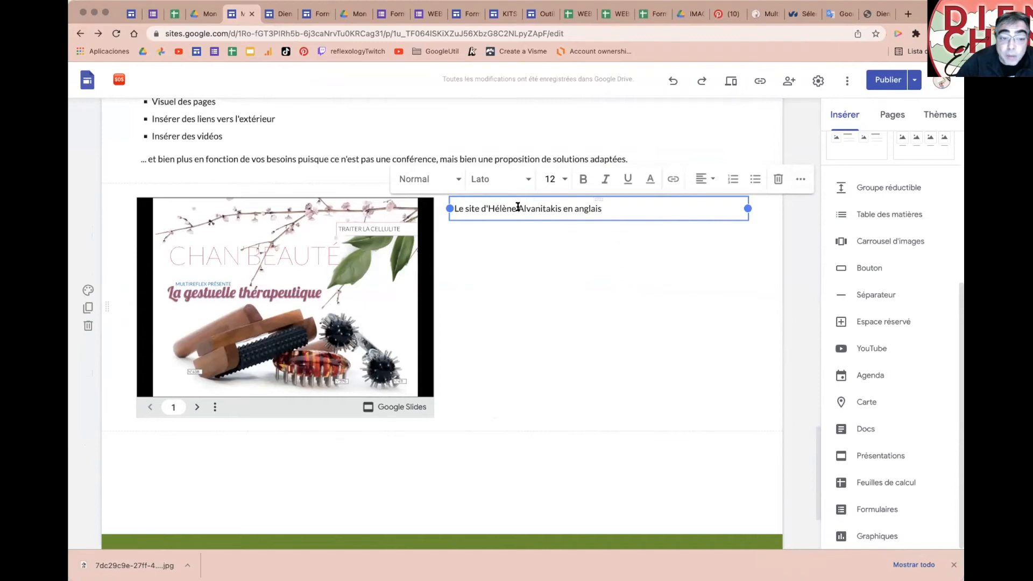
Step: Link the word 'anglais' to the translated Zen à Vous address and publish the site
double_click(573, 207)
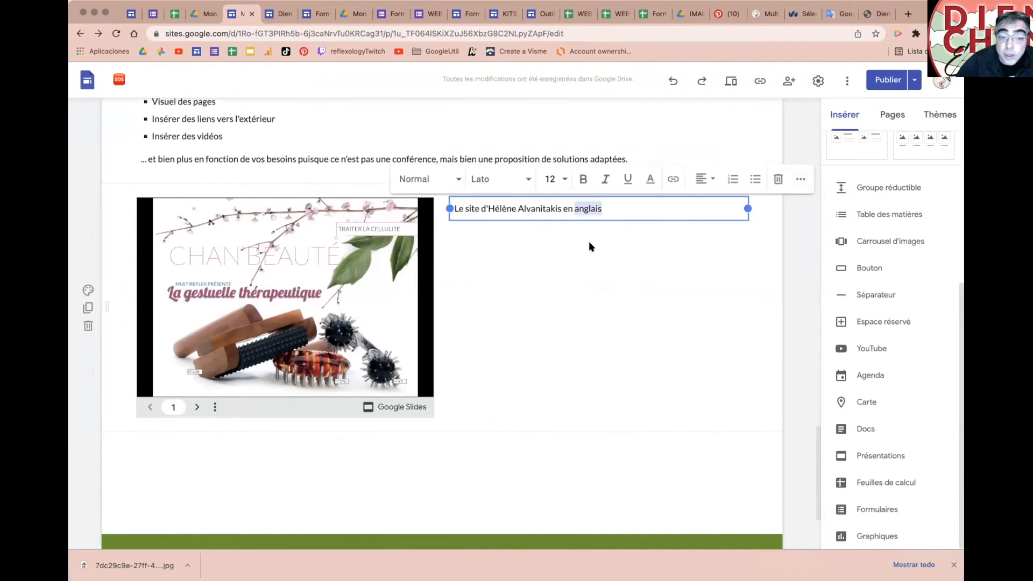
click(674, 178)
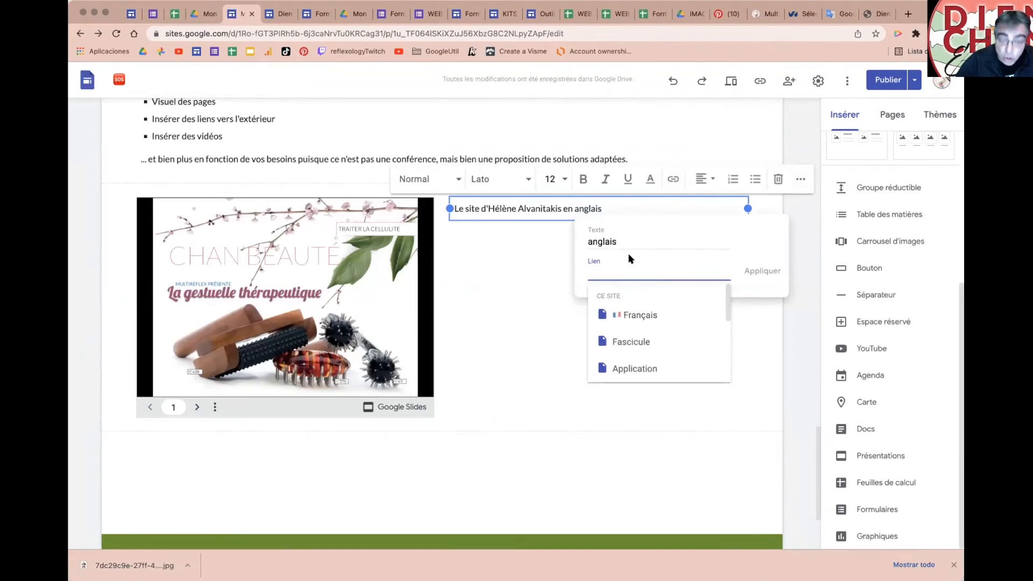
key(super+v)
click(764, 269)
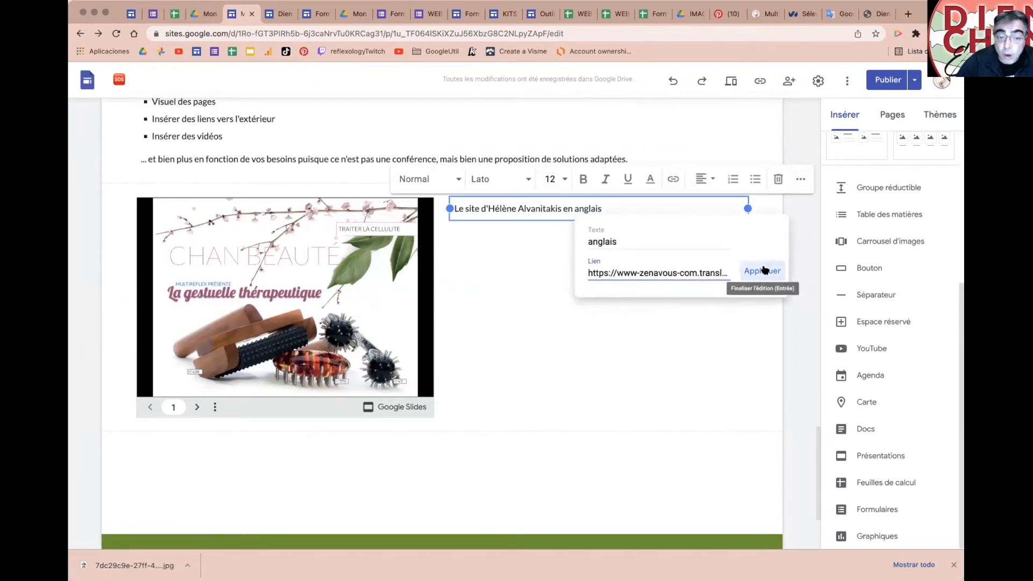
click(735, 285)
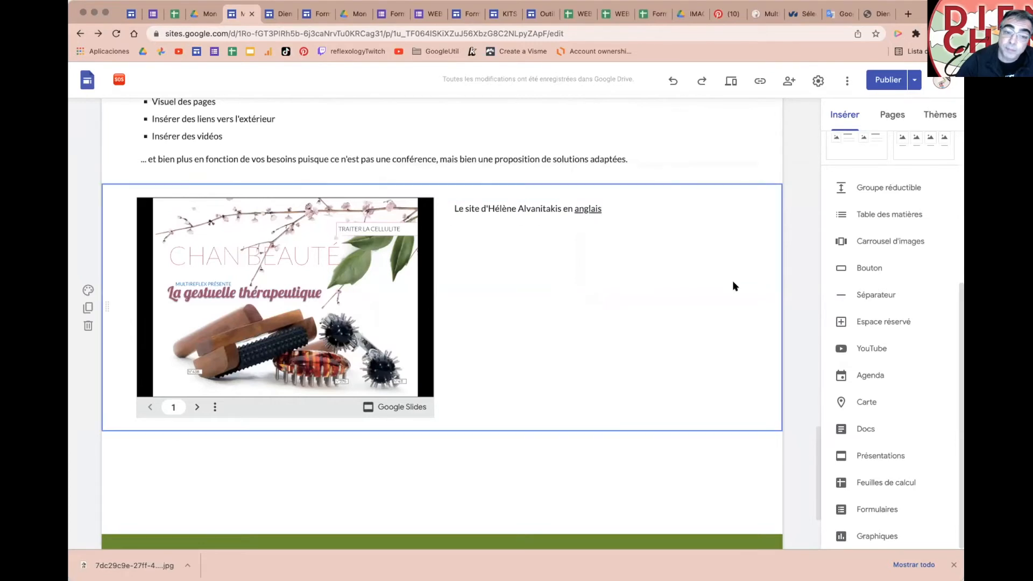
click(869, 85)
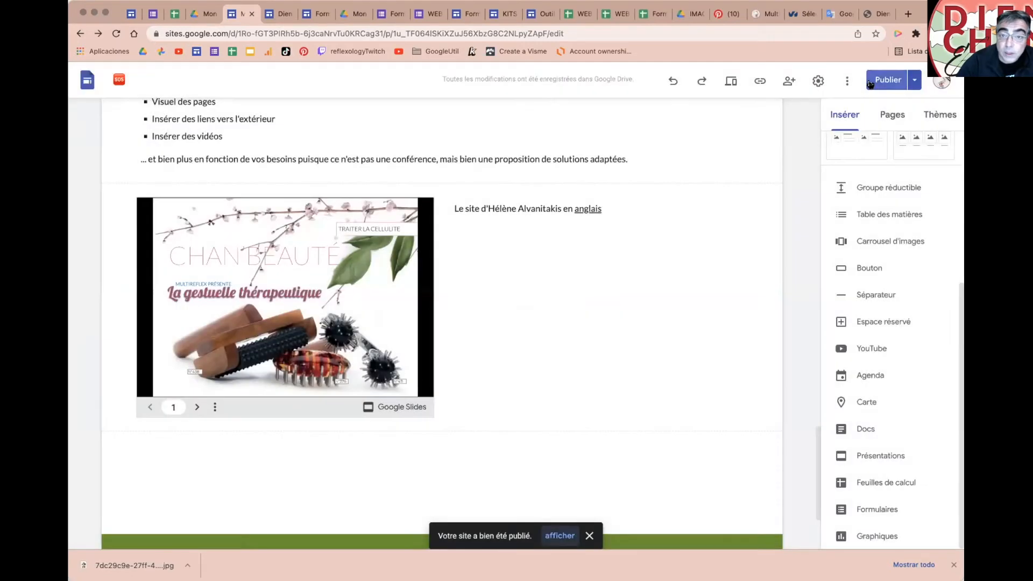
Step: Open the published help.multireflex.club site at Français > MiniCours~web
click(878, 15)
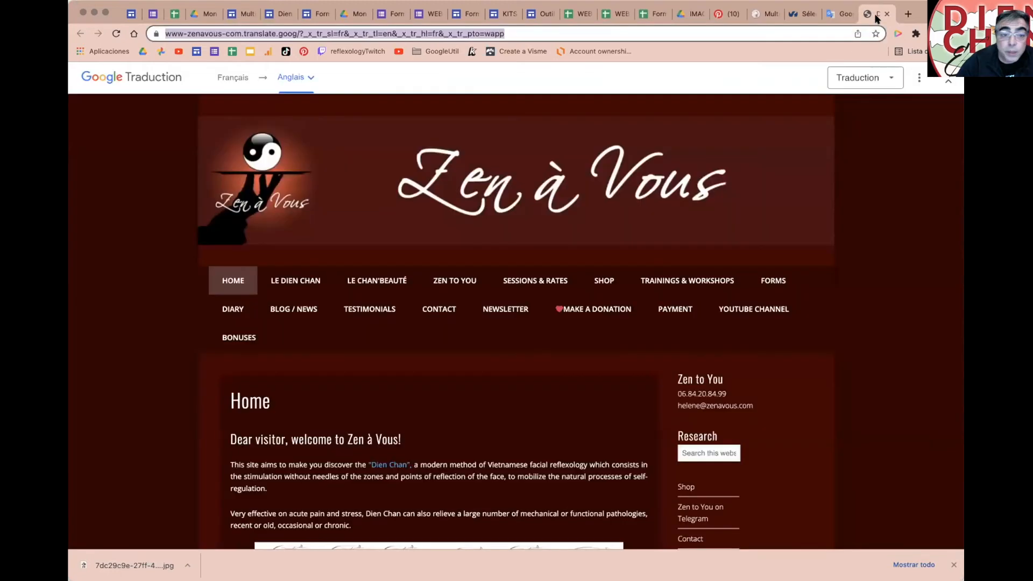
click(835, 15)
click(803, 15)
click(763, 15)
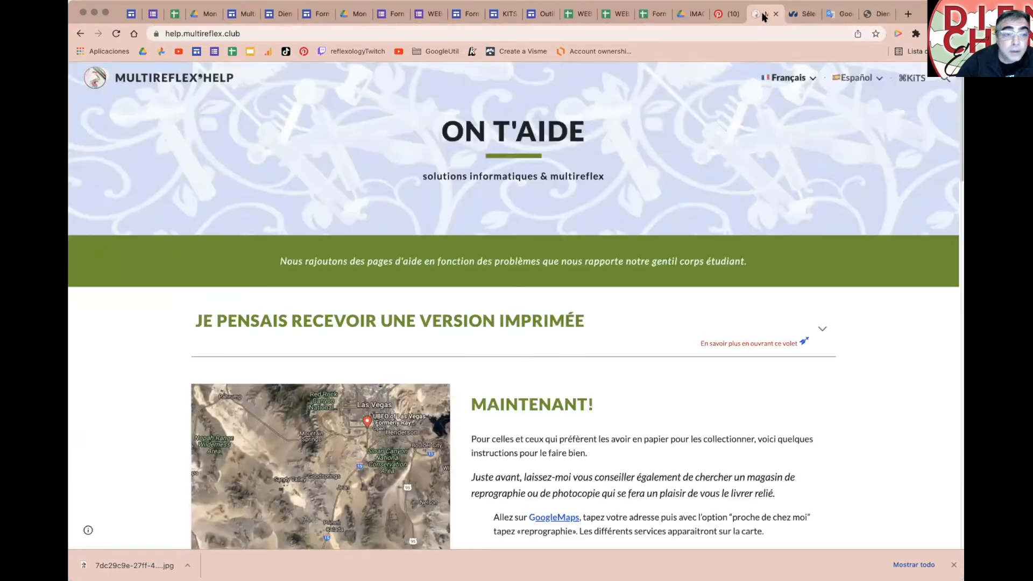
mouse_move(789, 78)
click(788, 130)
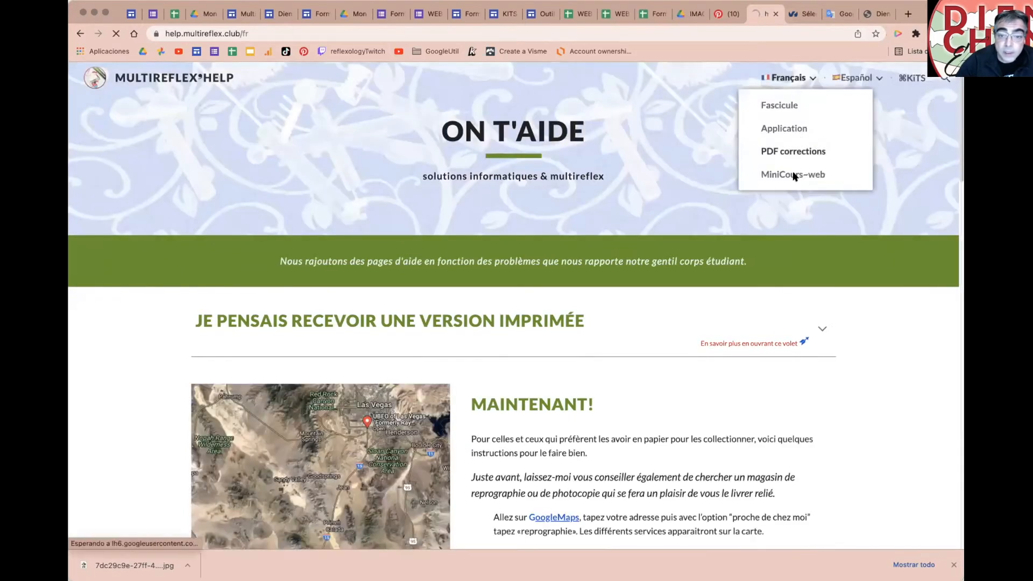
mouse_move(787, 79)
click(793, 174)
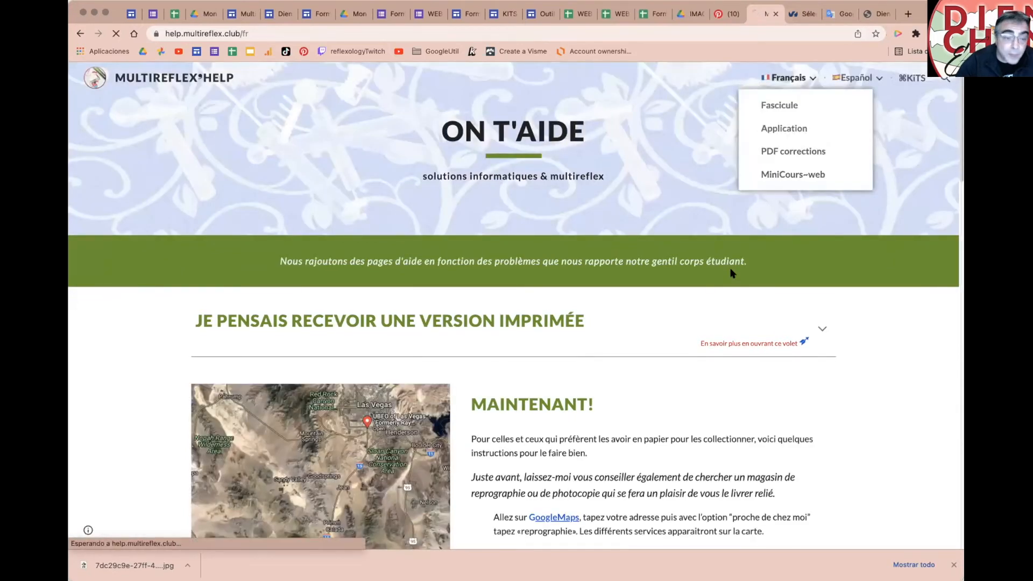
Step: Follow the 'anglais' link to verify it opens the English Zen à Vous site, then return to Drive
scroll(707, 328, down, 2)
scroll(705, 339, down, 15)
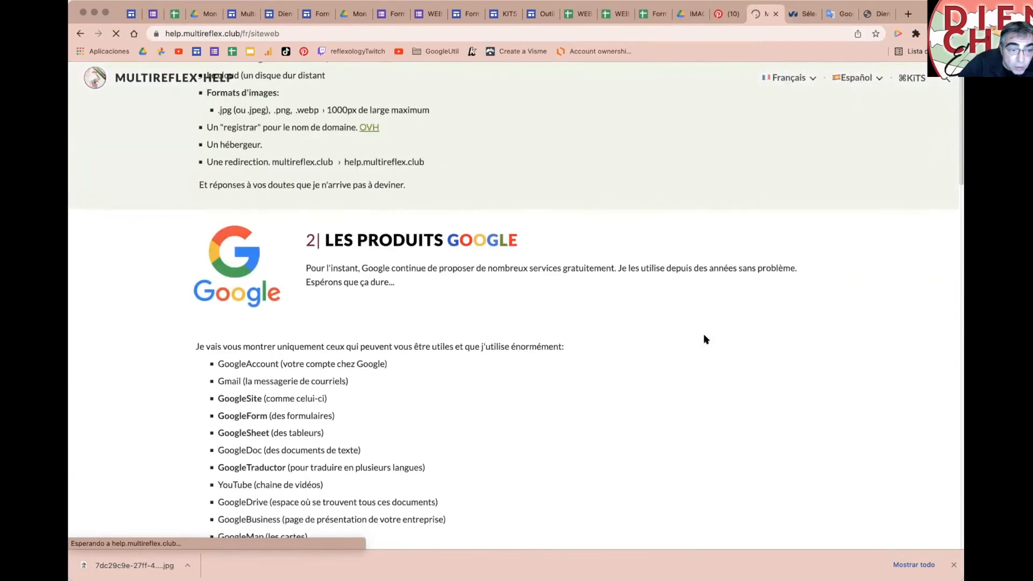
scroll(705, 339, down, 2)
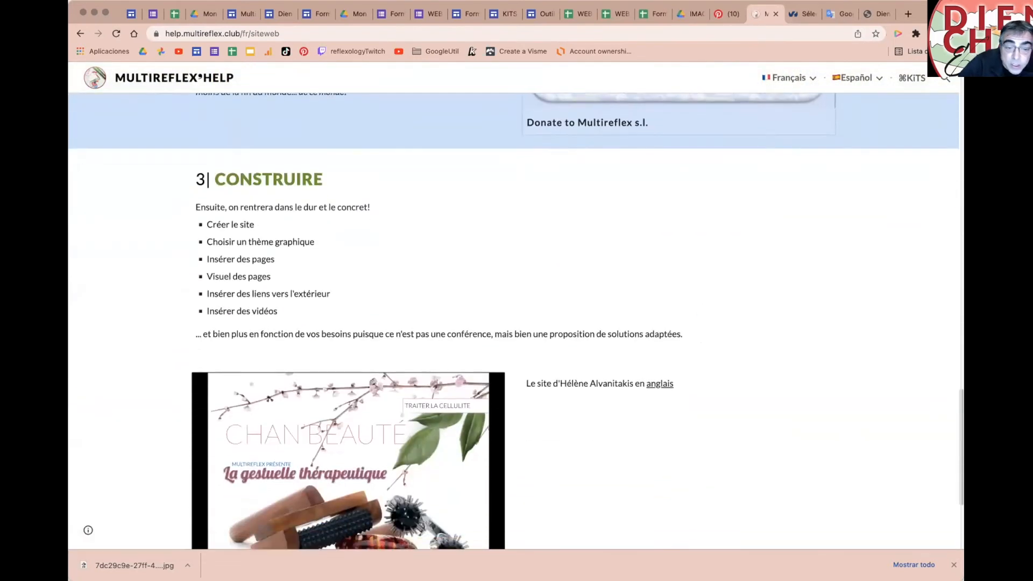
click(655, 385)
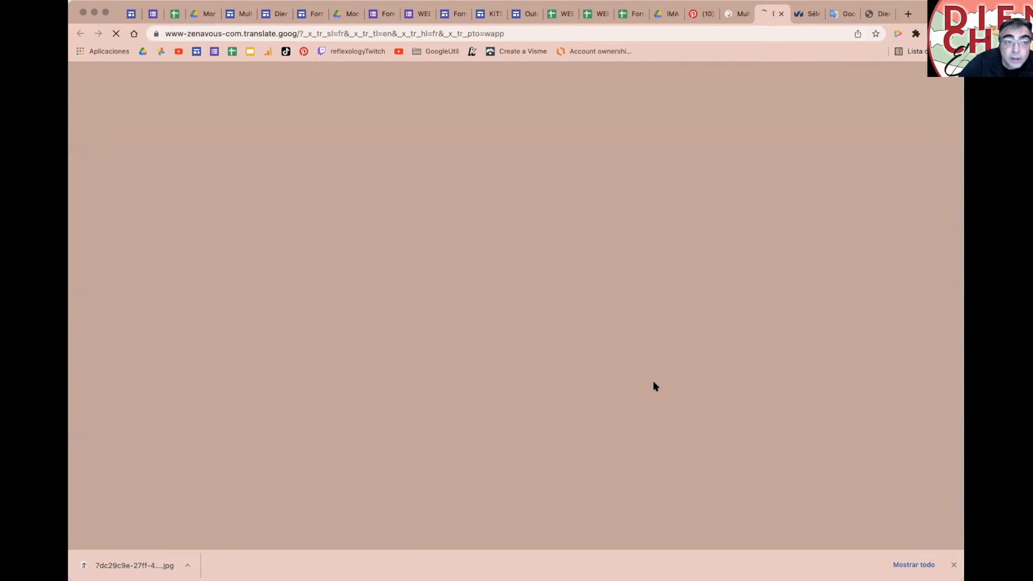
scroll(655, 385, down, 8)
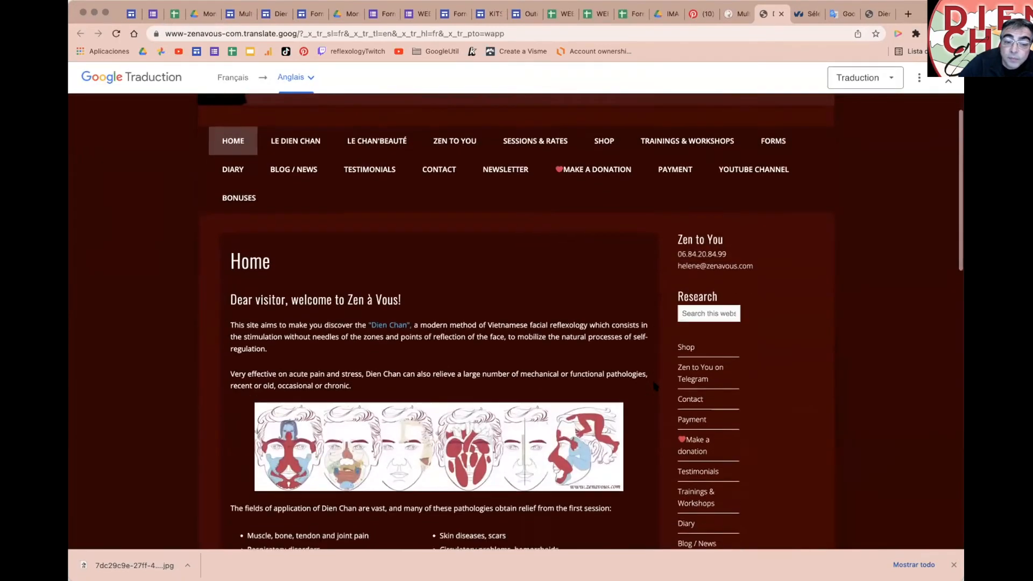
scroll(655, 386, down, 5)
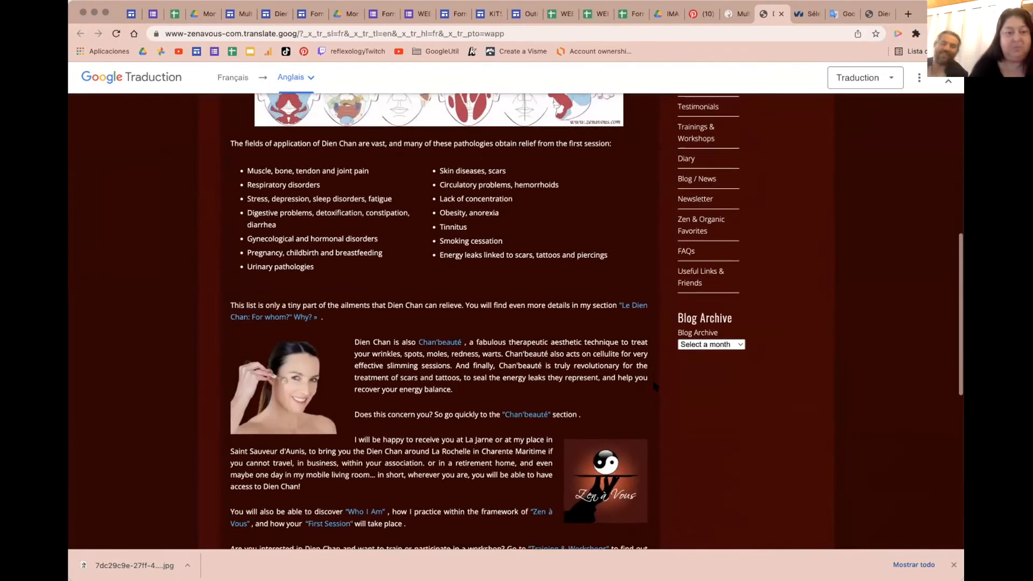
scroll(655, 385, down, 5)
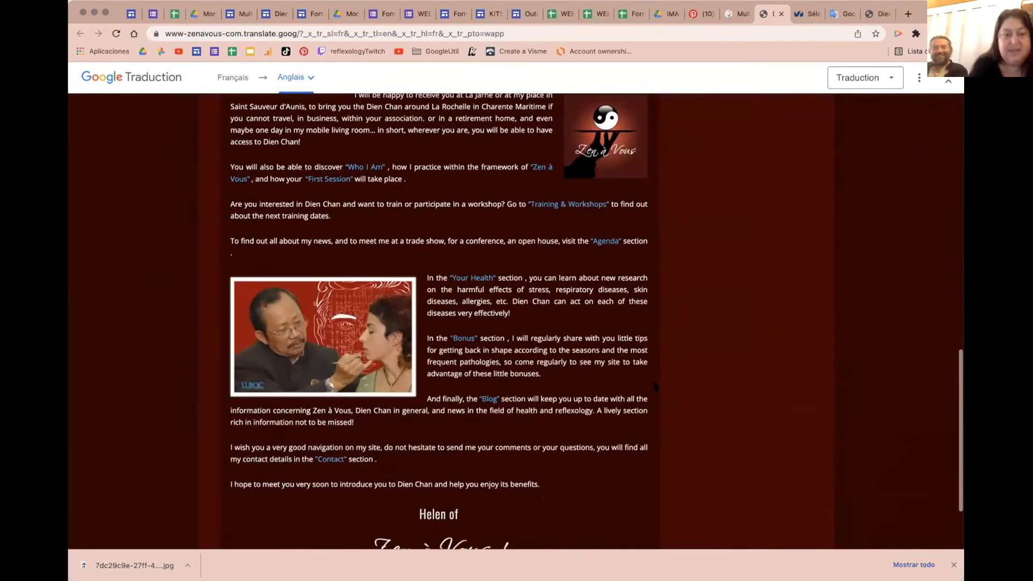
click(195, 14)
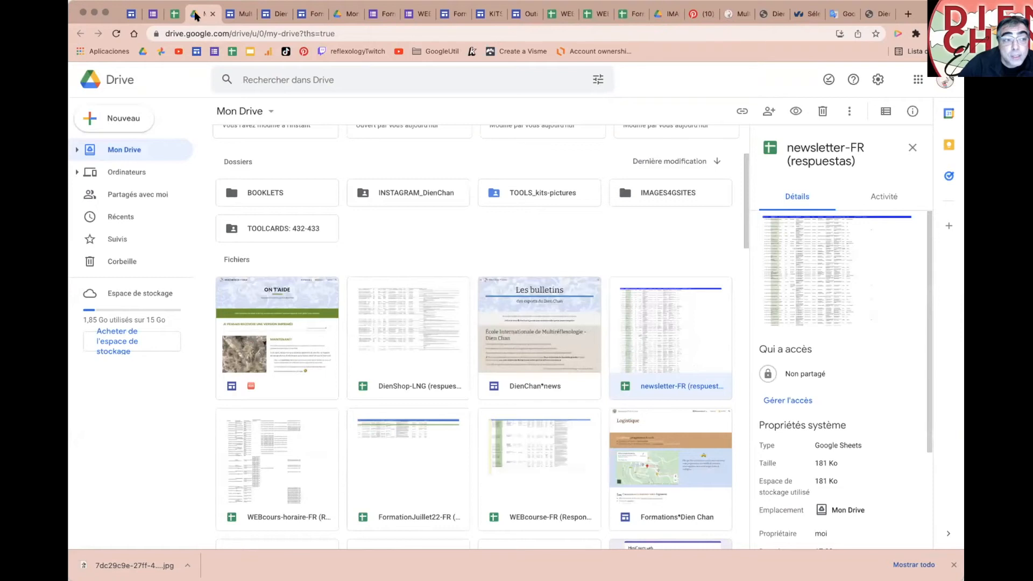
Step: Copy the paragraph under '2| LES PRODUITS GOOGLE' in Sites and return to the translated site
click(235, 14)
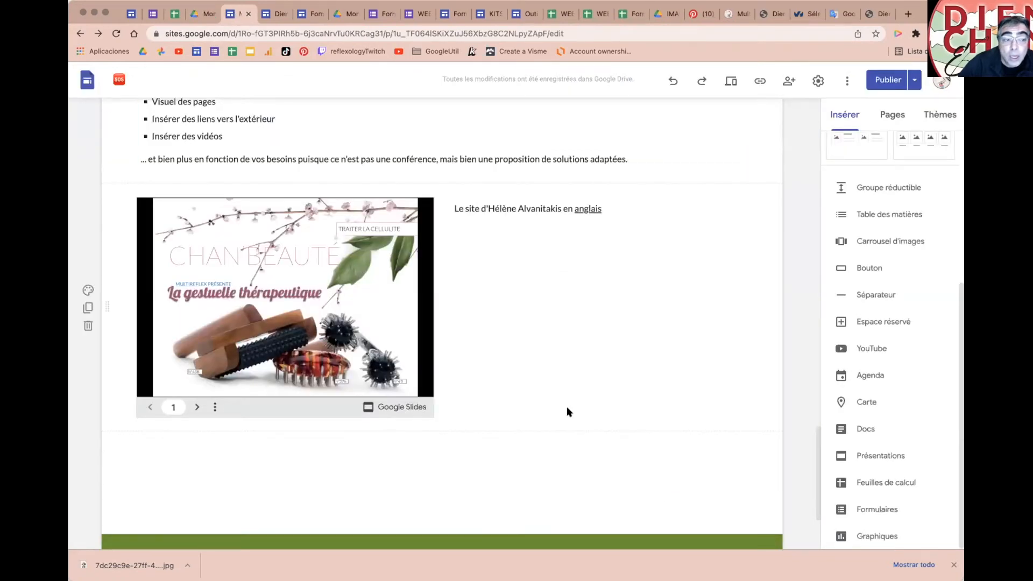
scroll(567, 406, up, 10)
scroll(568, 409, up, 3)
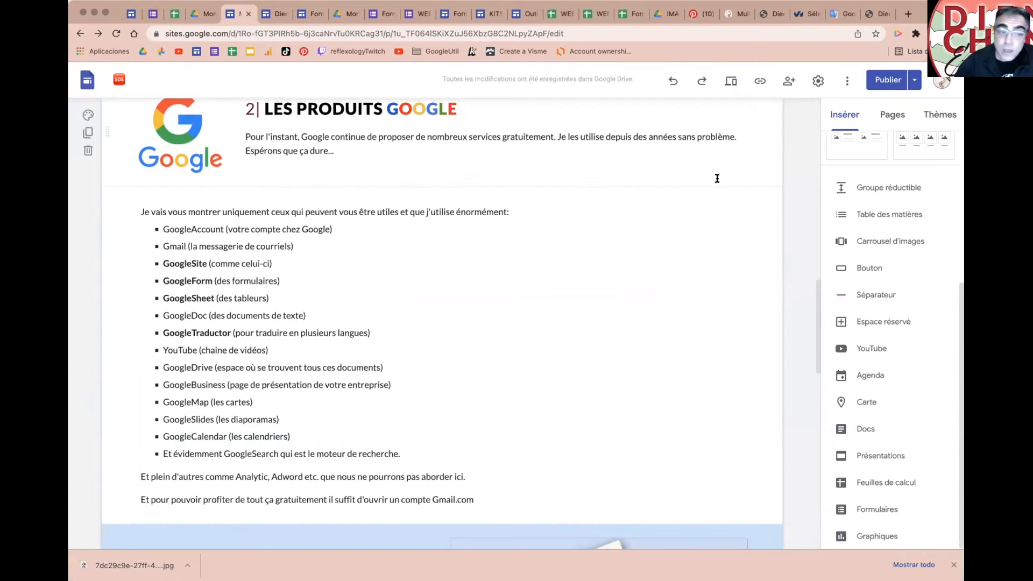
scroll(371, 220, up, 1)
drag(338, 180, 242, 170)
key(super+c)
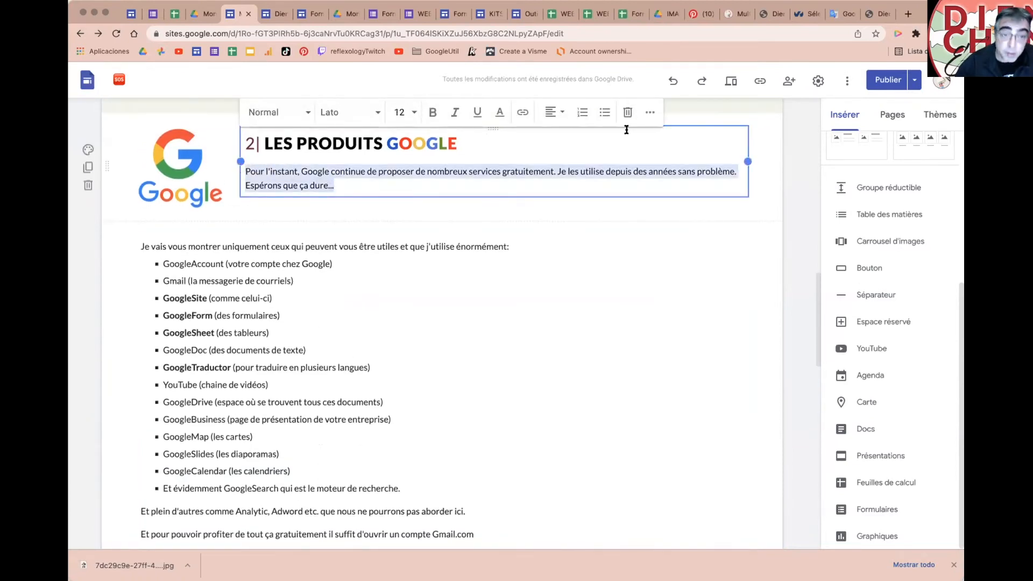
click(883, 18)
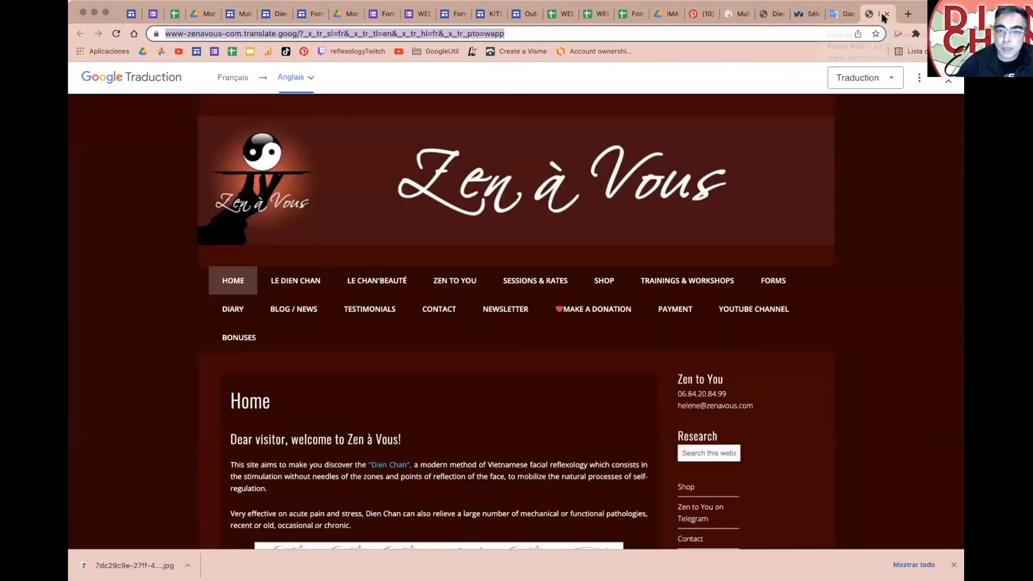
Step: Replace the Translate source URL with the copied French paragraph and auto-detect its language for English
click(838, 14)
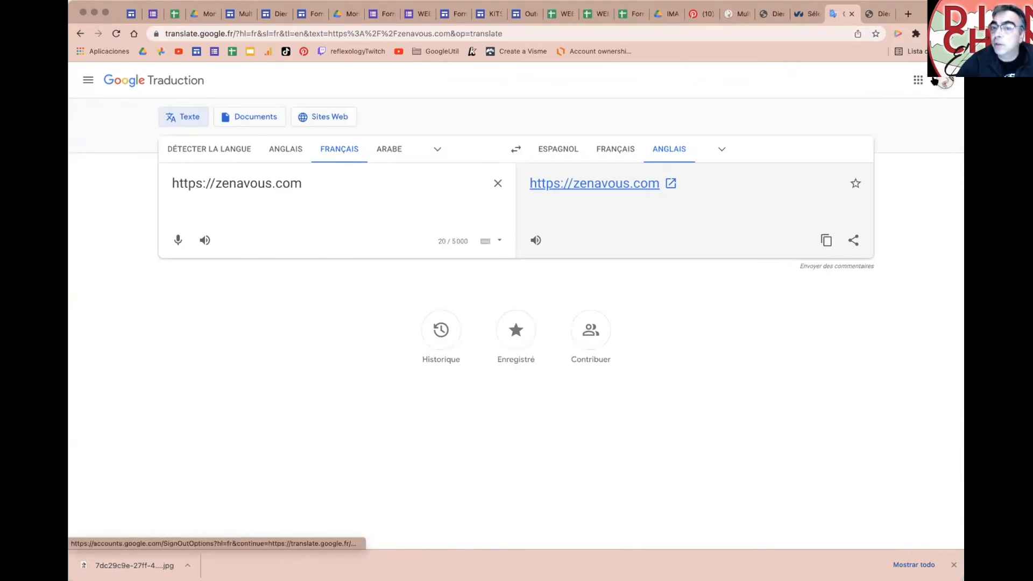
click(331, 173)
key(super+a)
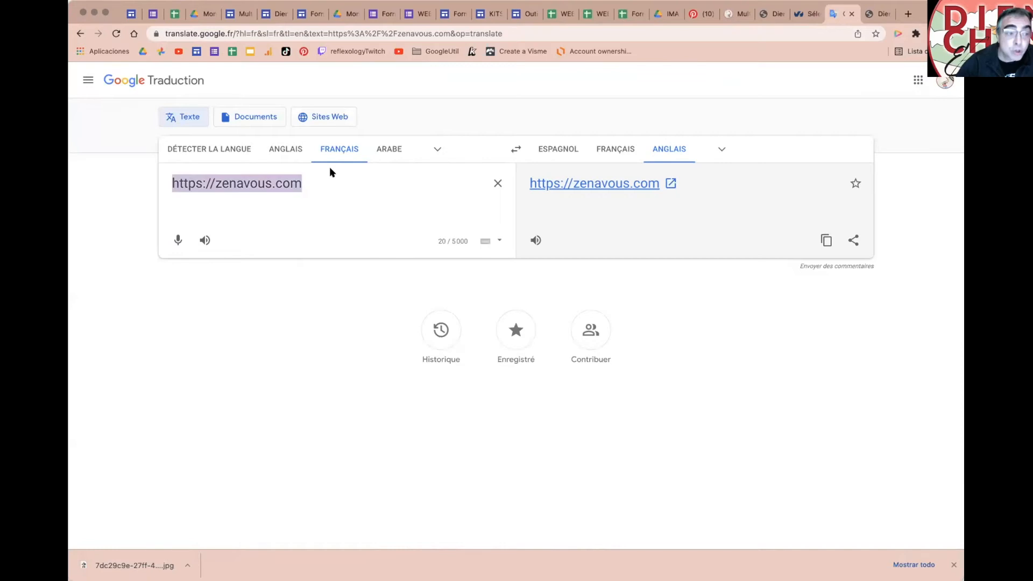
key(super+v)
click(194, 157)
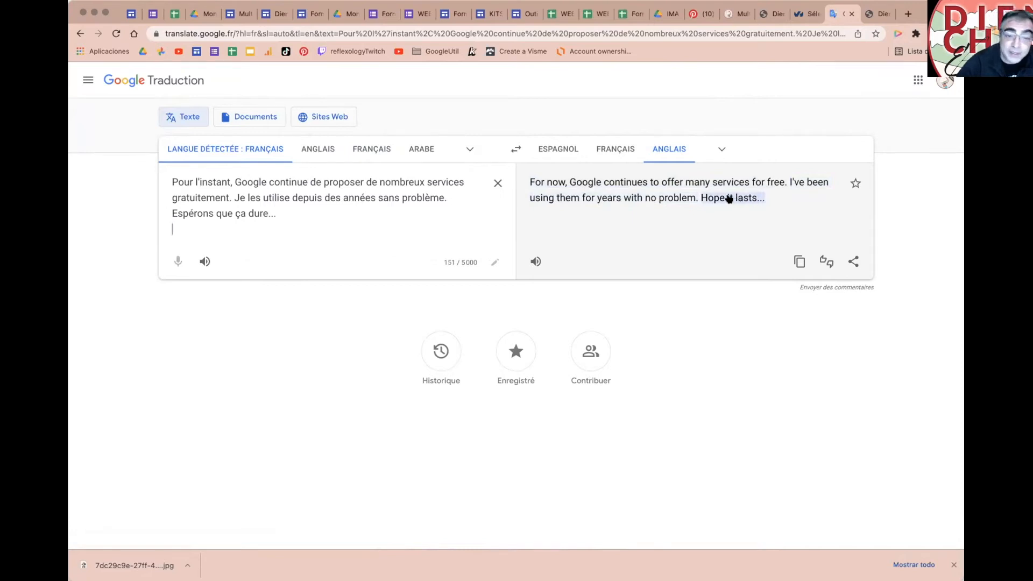
click(638, 186)
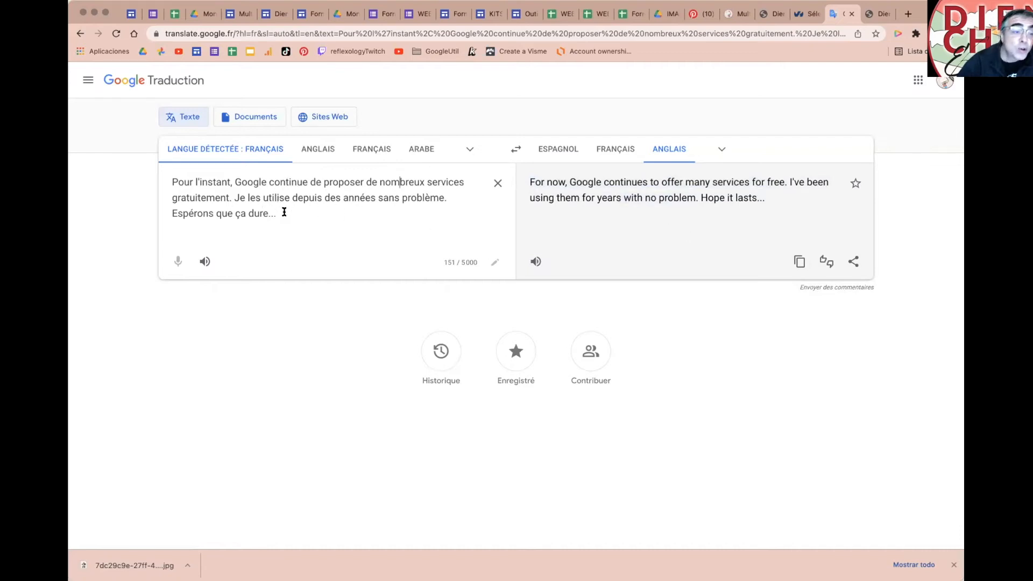
drag(284, 212, 115, 176)
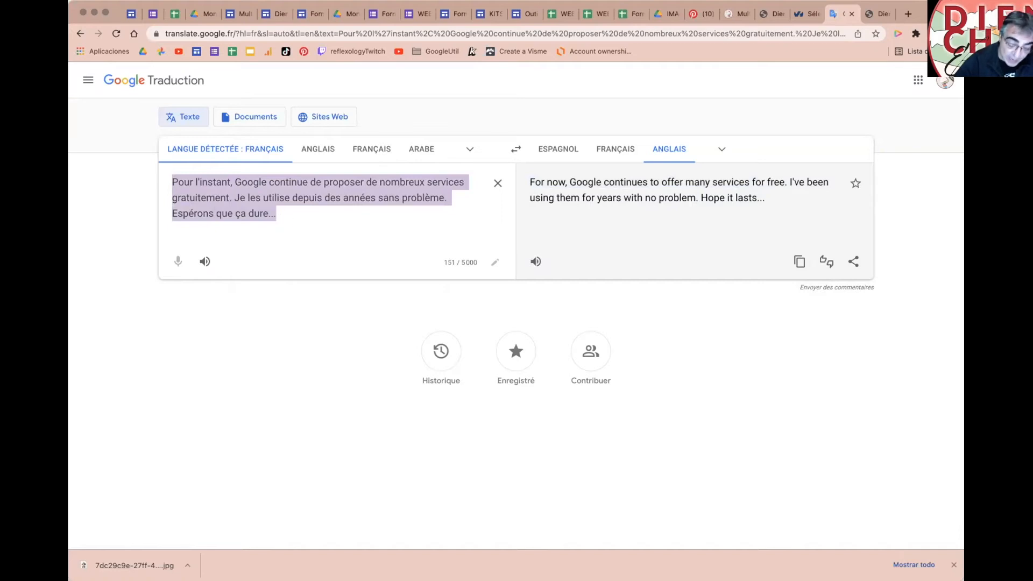
Step: Translate 'les schémas de réflexion' and submit 'diagrams of reflexion' as the suggested English wording
text(les schémas)
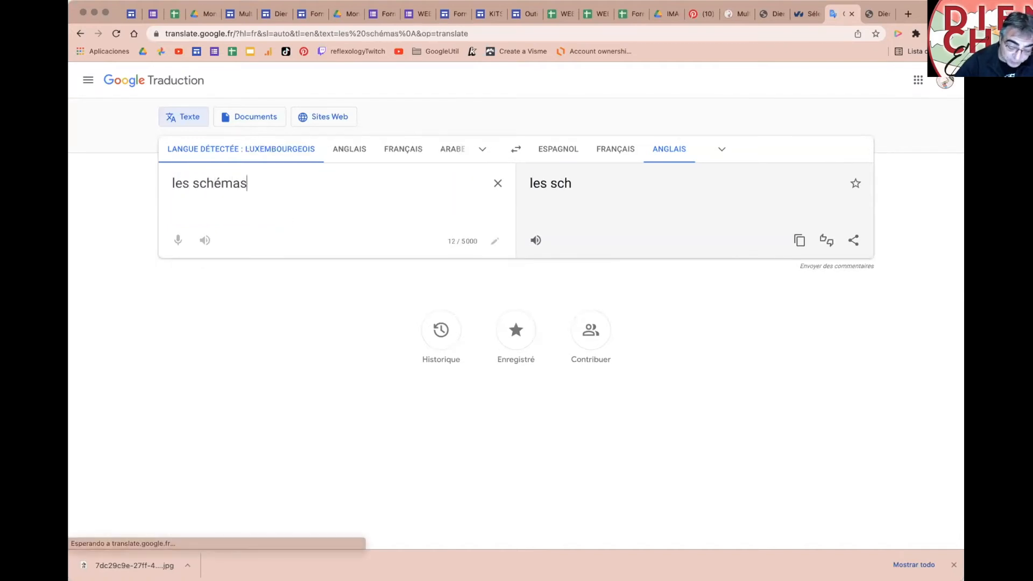
text( de réflexion)
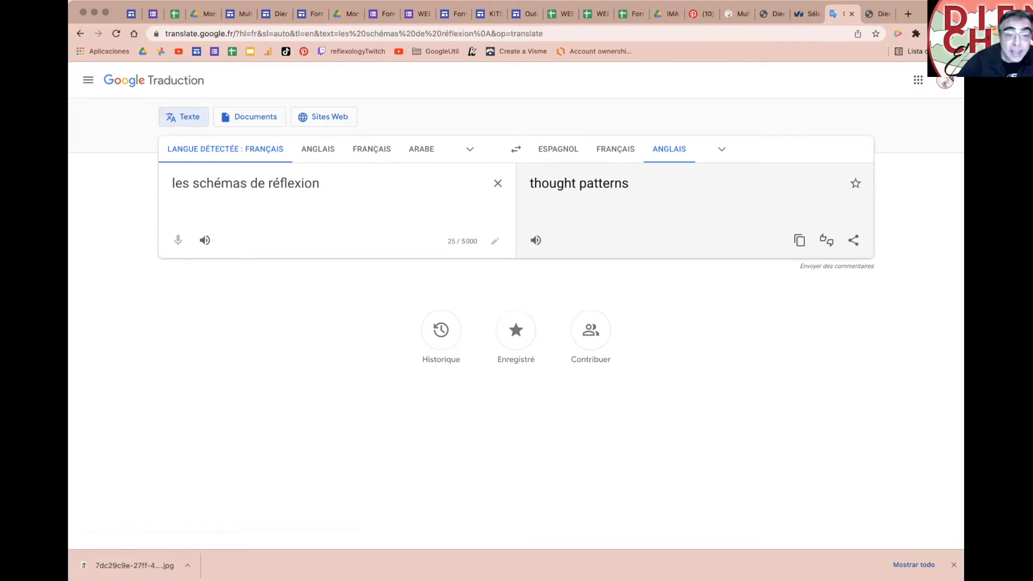
triple_click(575, 184)
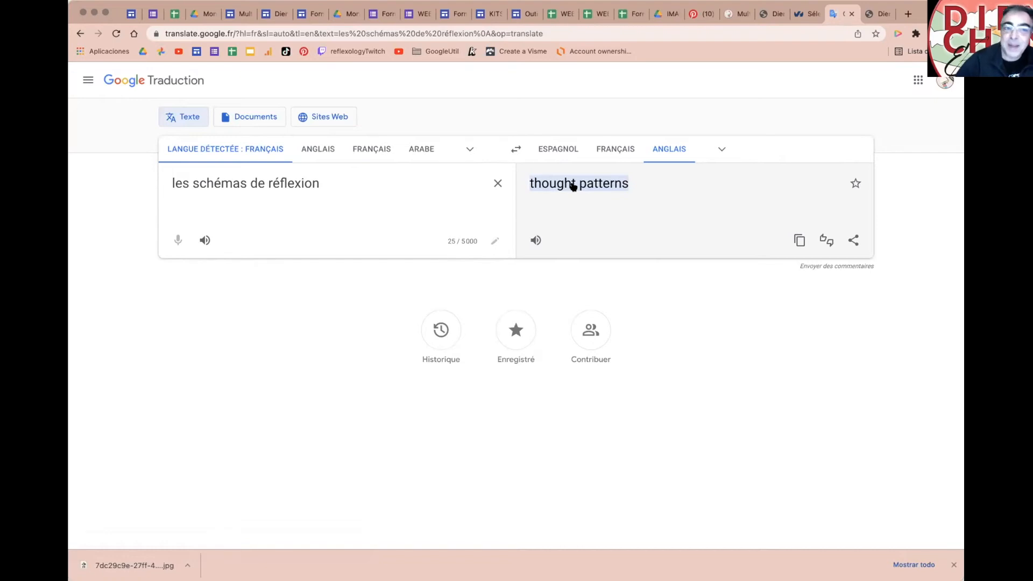
click(573, 185)
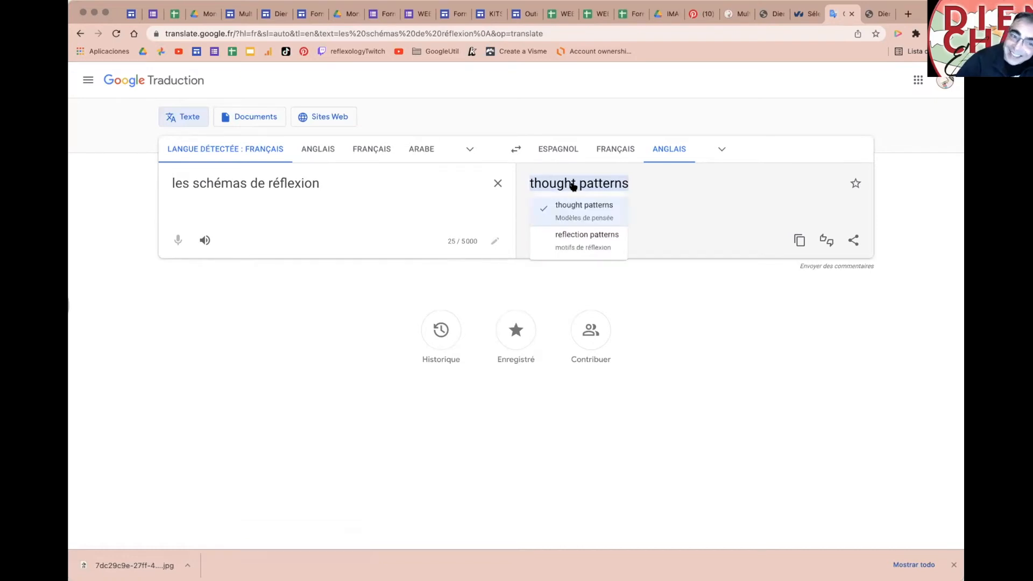
click(574, 236)
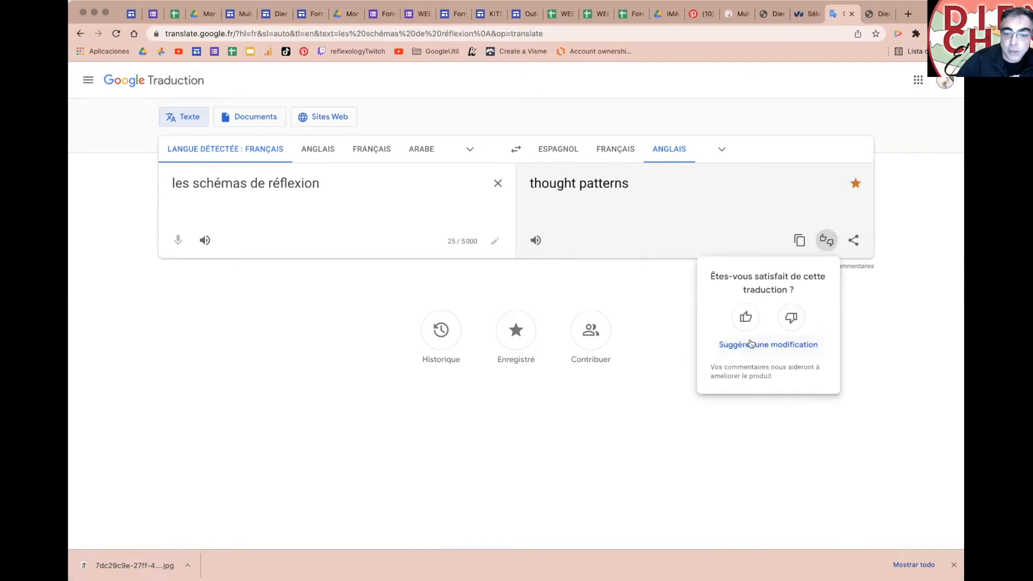
click(751, 345)
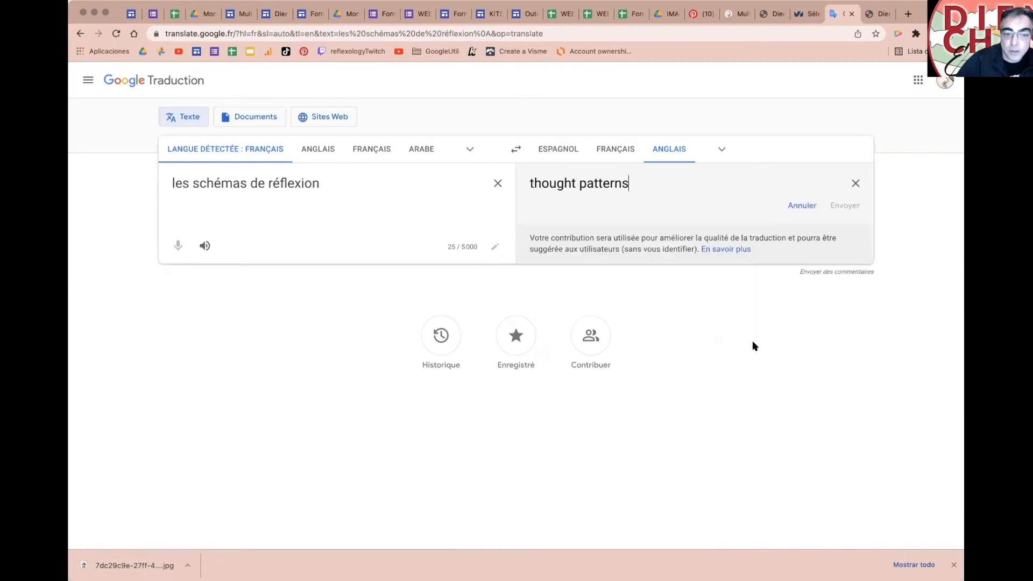
triple_click(582, 184)
text(diag)
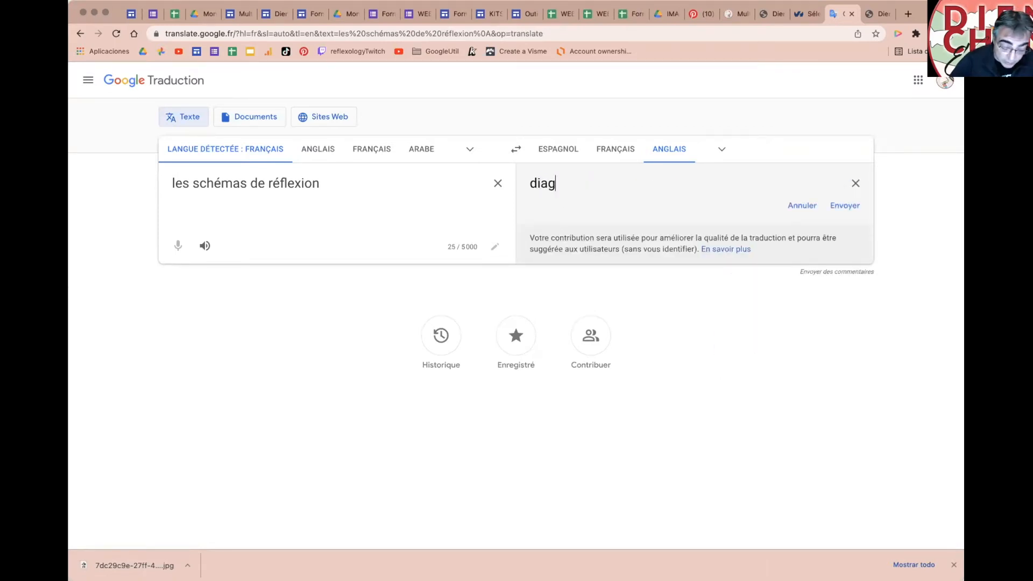
text(rams of reflexion)
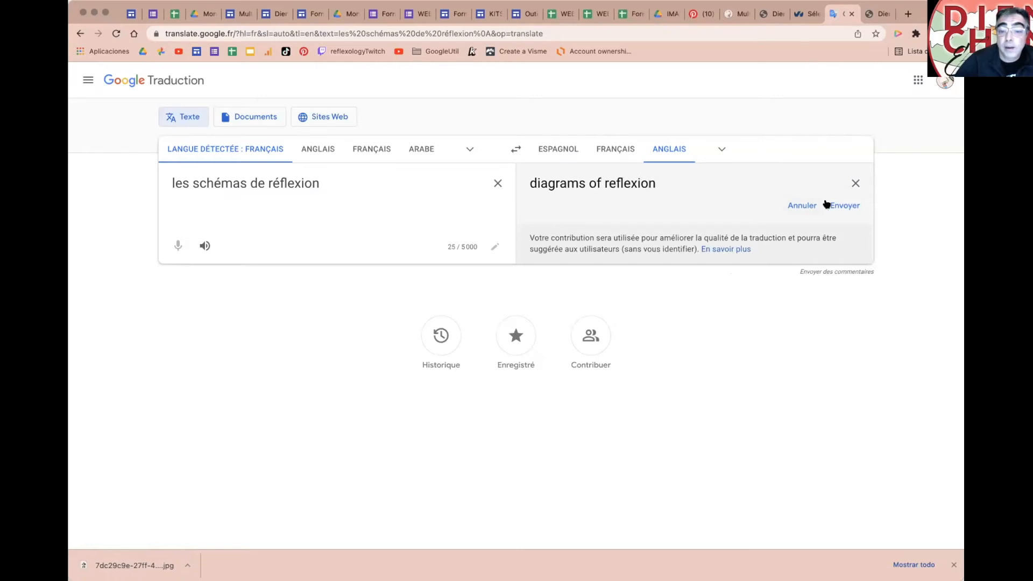
click(842, 205)
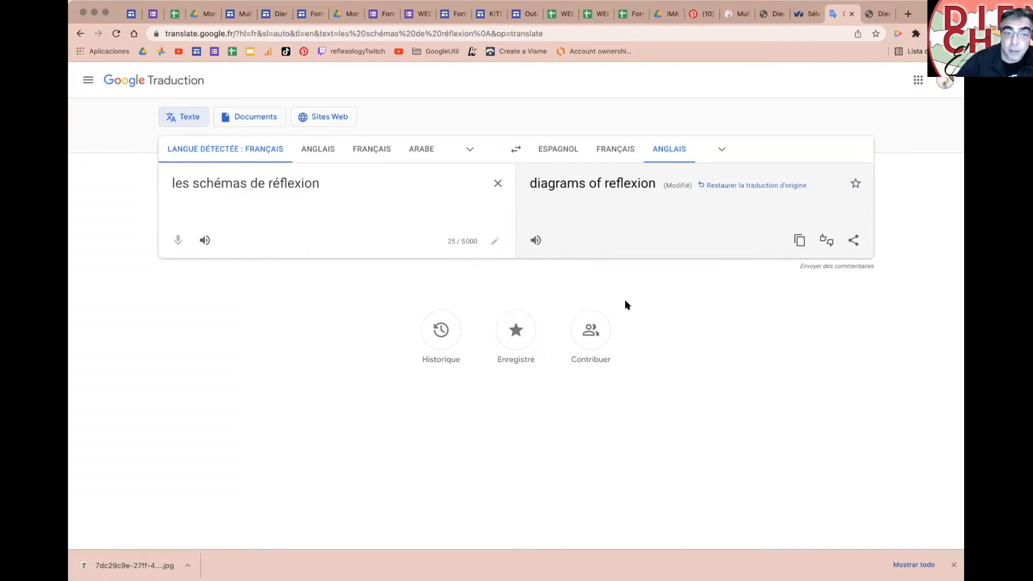
Step: Make 'YouTube (chaîne de vidéos)' bold in the list and start inserting a YouTube video
click(233, 16)
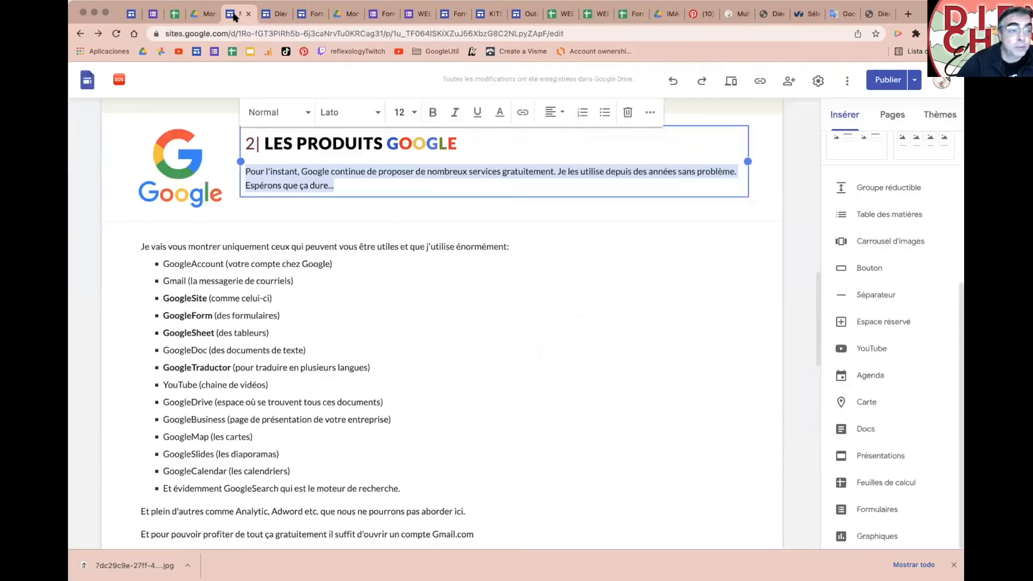
scroll(472, 372, down, 3)
scroll(472, 372, down, 1)
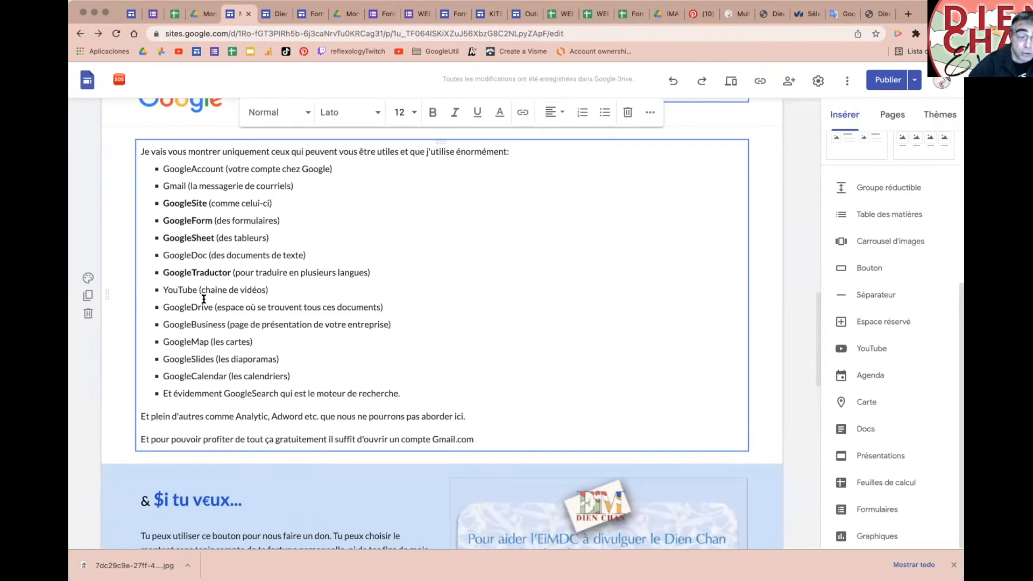
drag(161, 286, 296, 291)
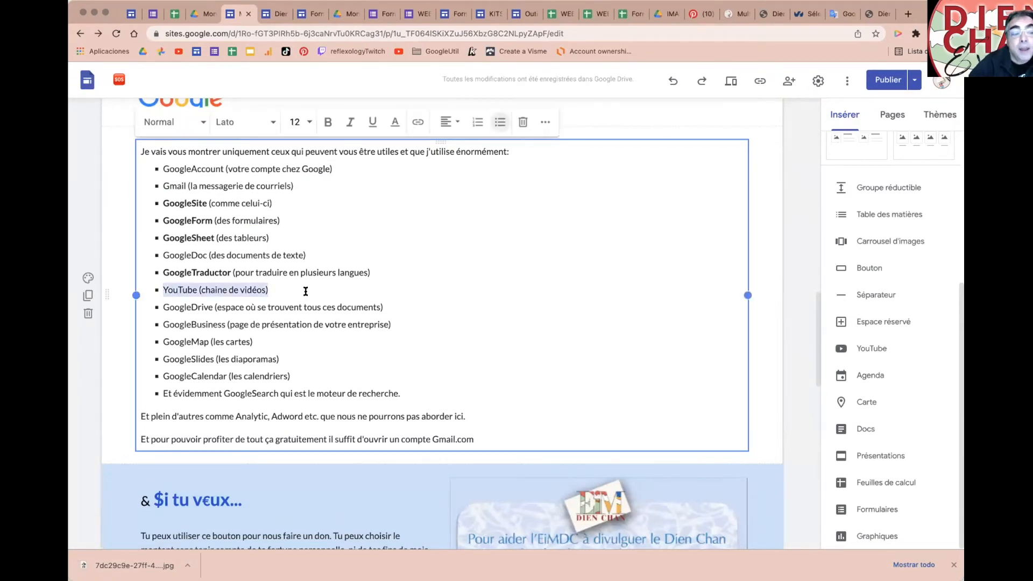
key(super+b)
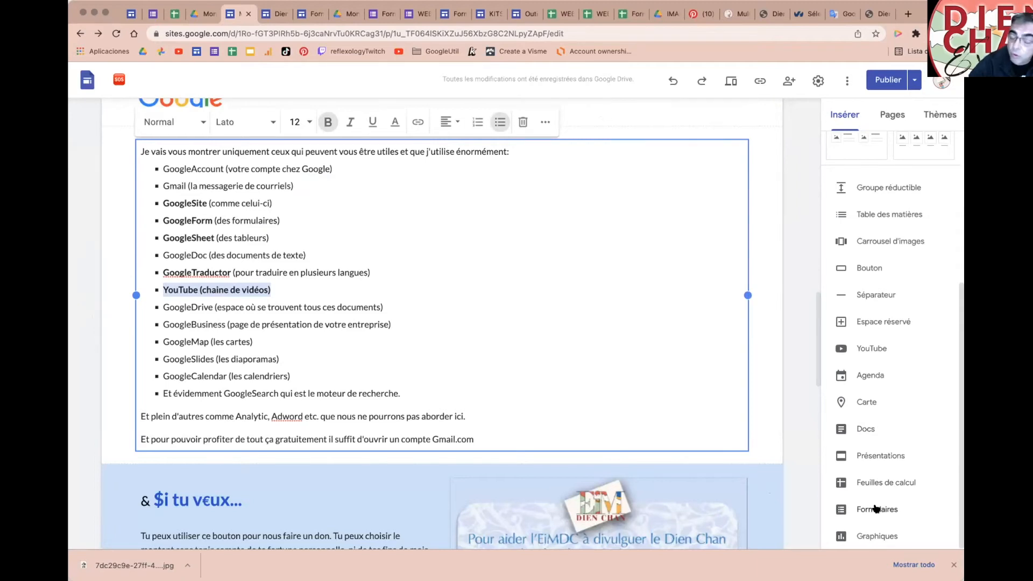
click(872, 352)
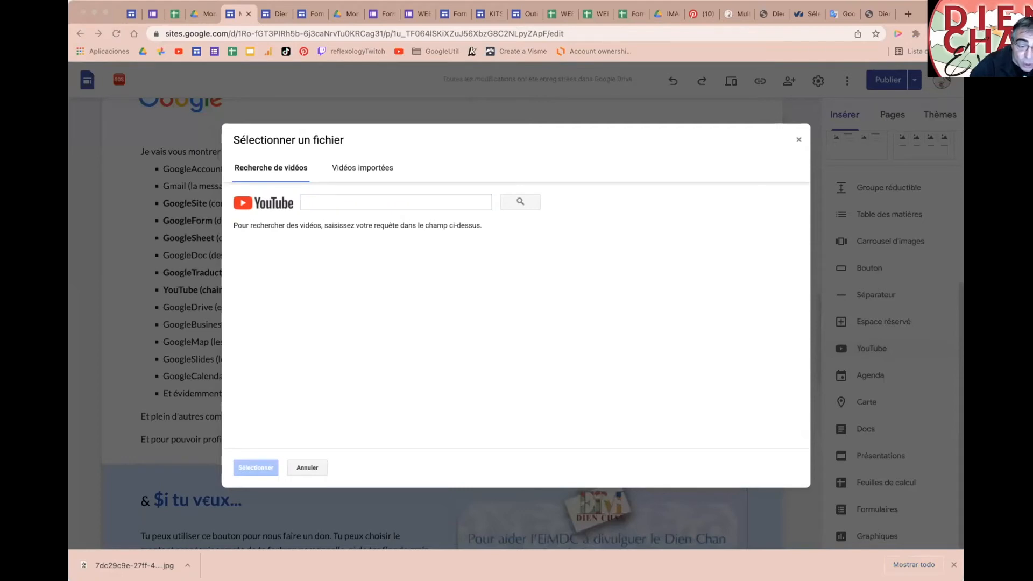
Step: Search the pasted link, embed 'Dien Chan: effet yin', and enlarge it to full page width
click(445, 95)
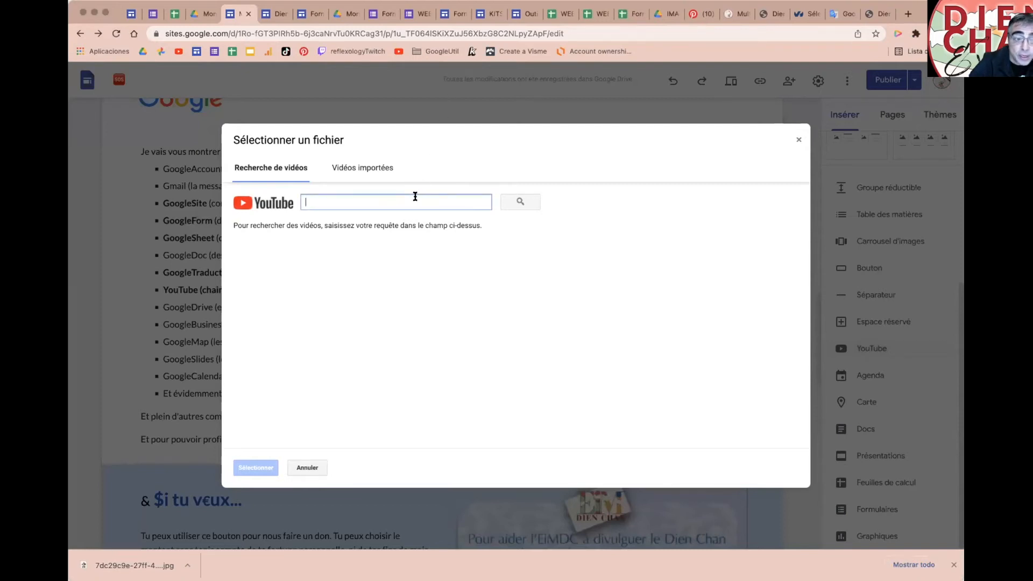
text(https://youtu.be/Fm0Zxw6pbJc)
click(512, 199)
double_click(419, 256)
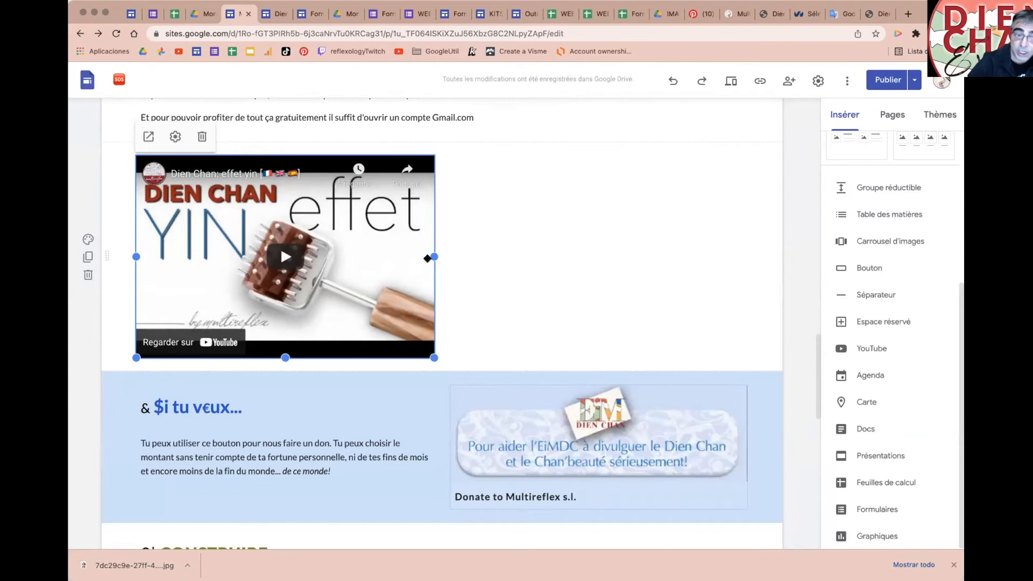
drag(430, 257, 748, 256)
drag(442, 359, 433, 501)
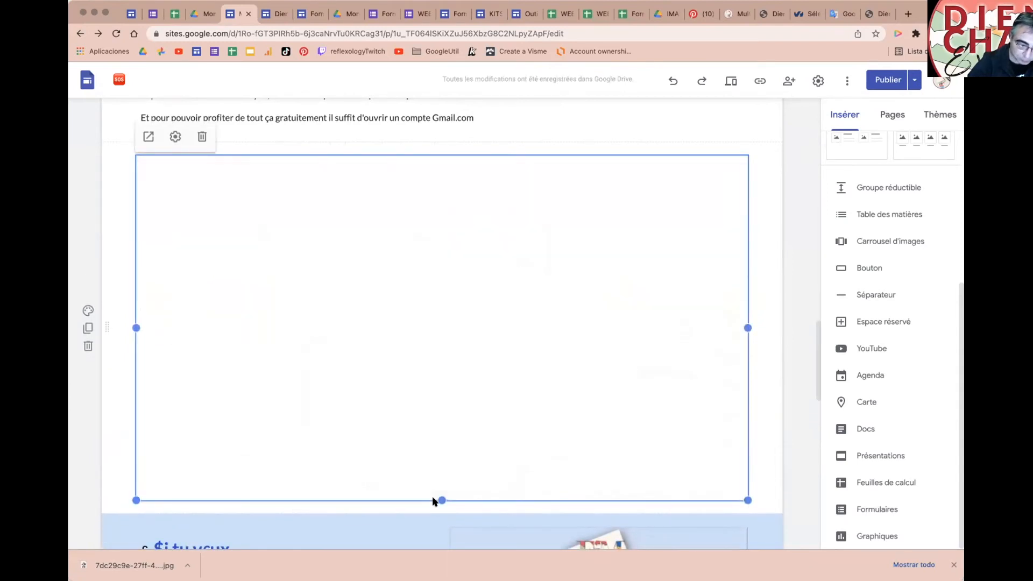
Step: Set the video to hide its controls, keep a red progress bar, and disable full-screen viewing
click(174, 136)
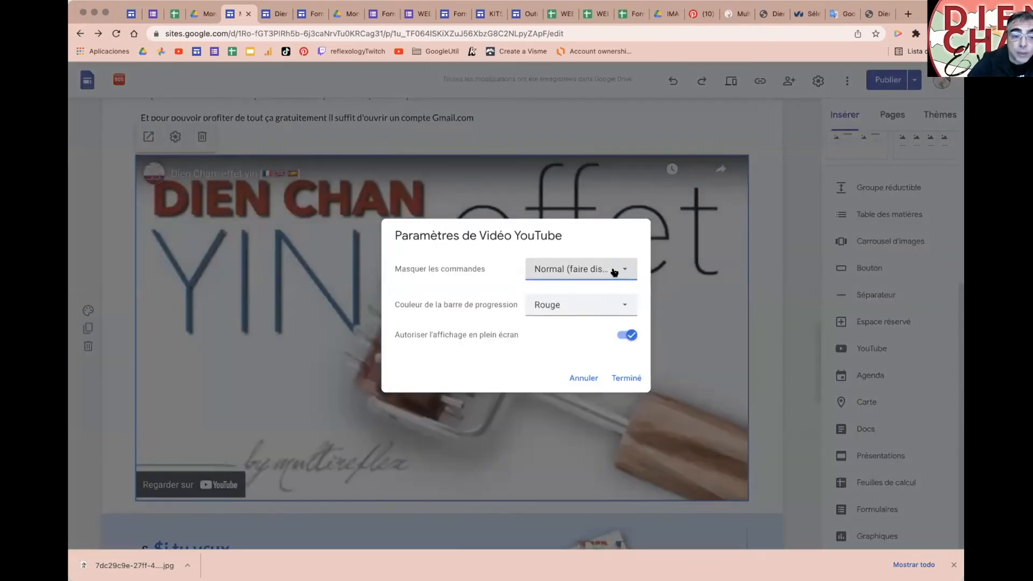
click(588, 269)
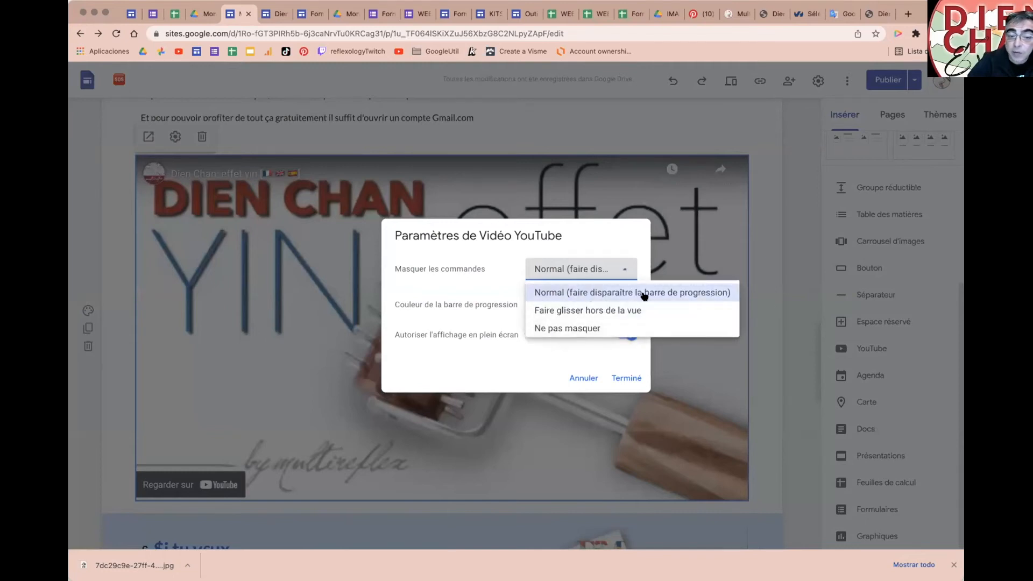
click(623, 312)
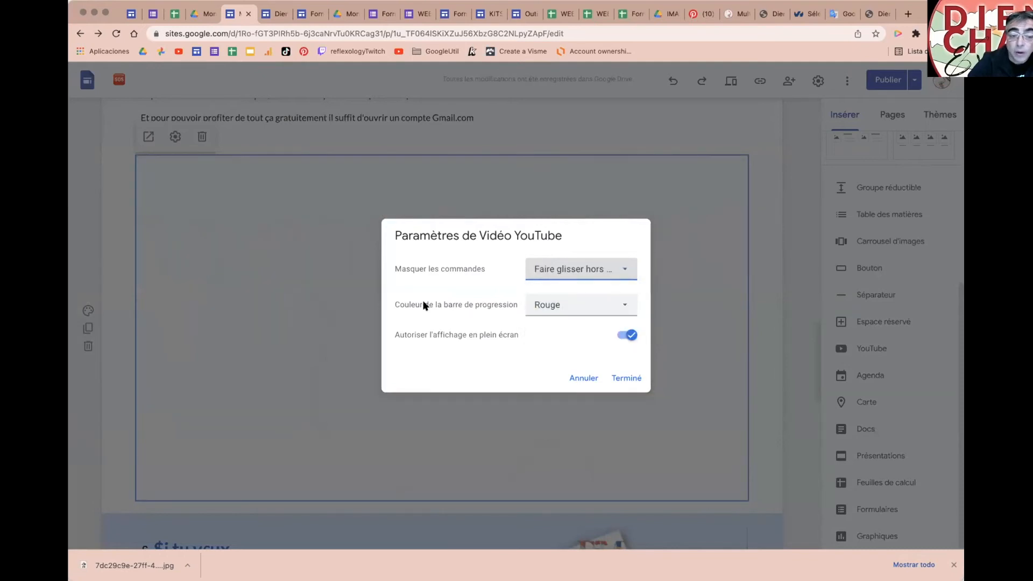
click(575, 305)
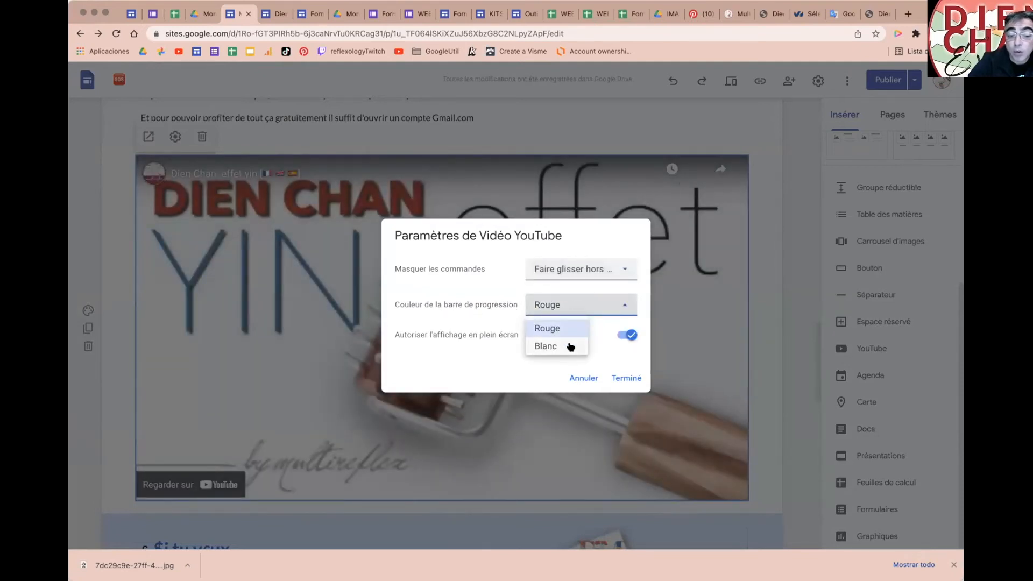
click(557, 302)
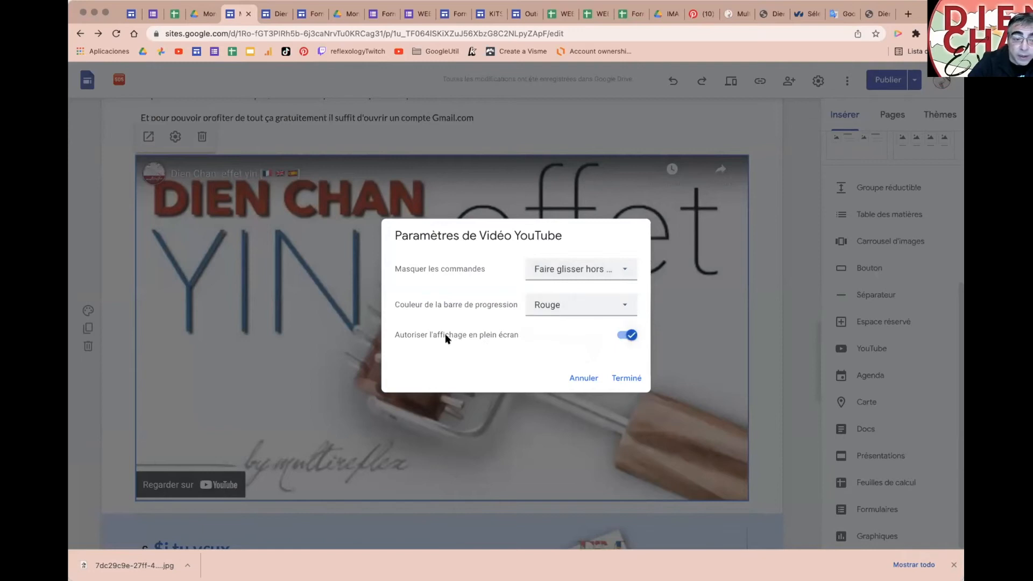
click(627, 334)
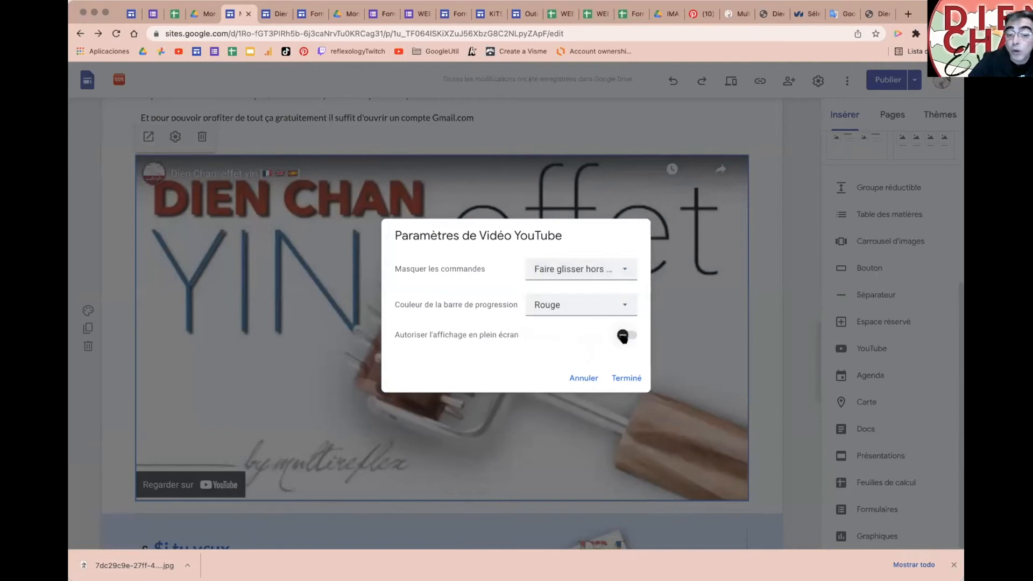
click(623, 378)
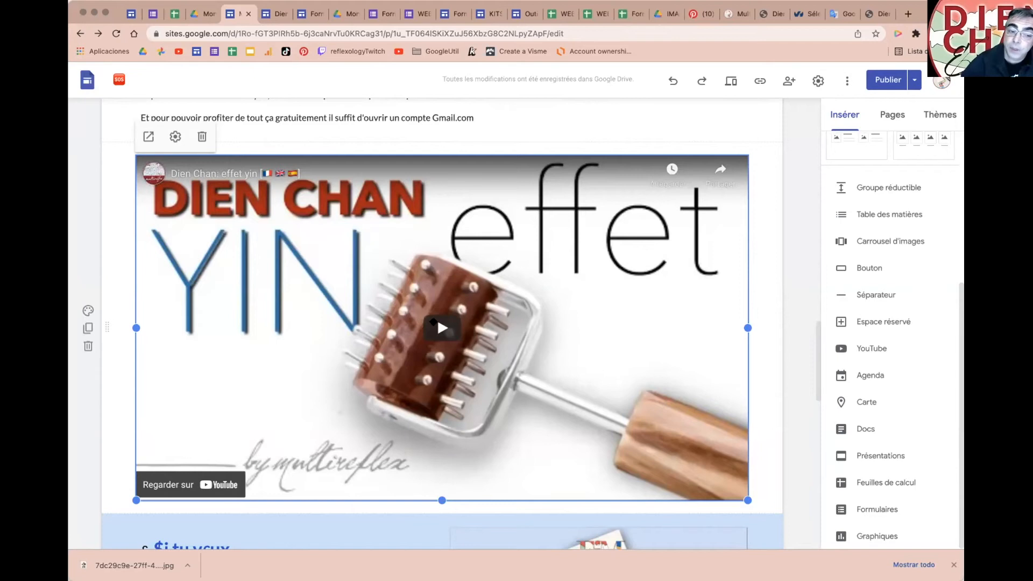
Step: Shrink the 'Dien Chan: effet yin' video to a small thumbnail at the left
drag(747, 500, 307, 242)
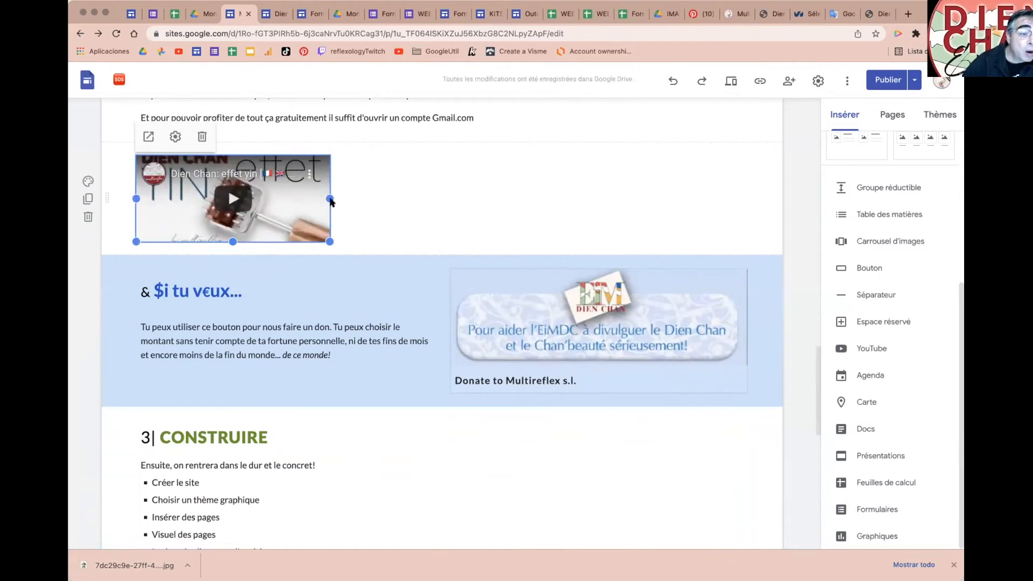
drag(330, 199, 278, 197)
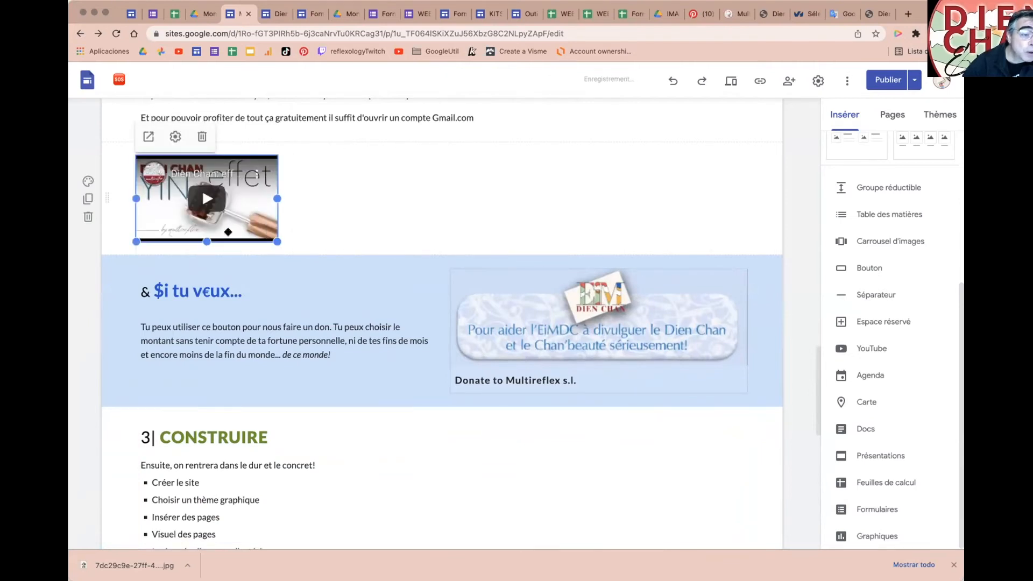
drag(208, 242, 207, 234)
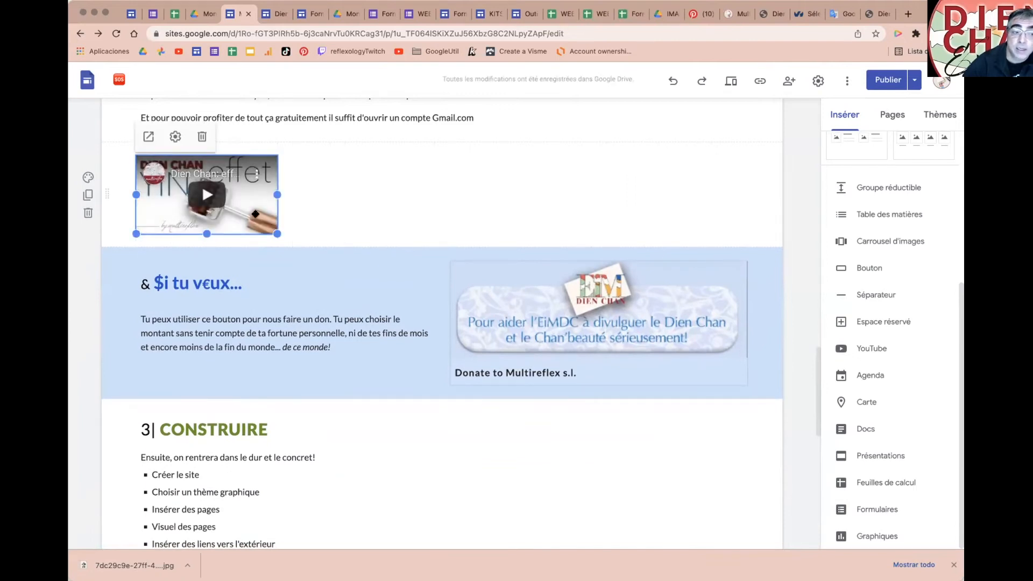
Step: Add a text box beside the video containing 'sfvdfy r gfbg b yr'
click(355, 172)
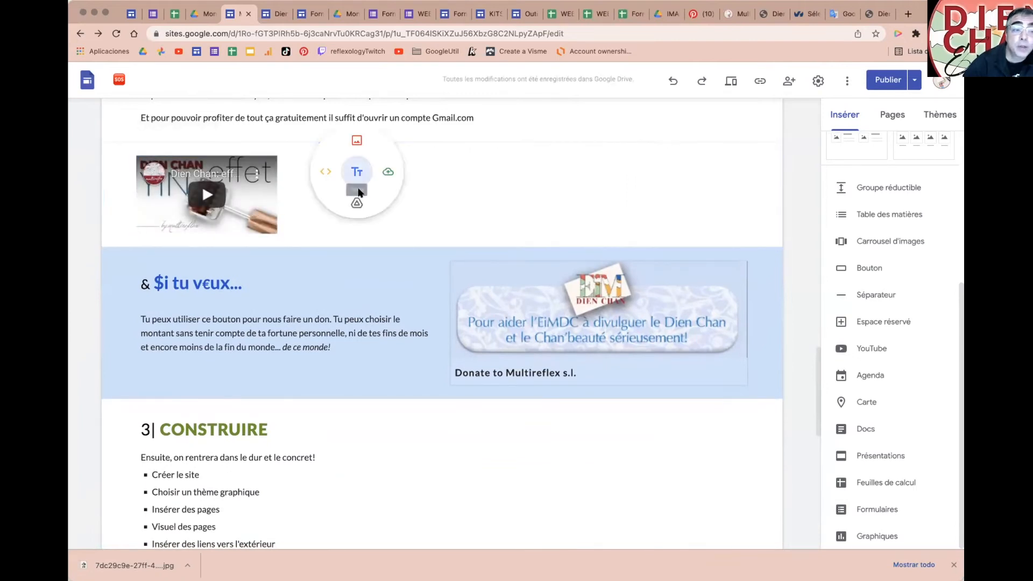
click(355, 174)
text(sfvdfy r gfbg b yr)
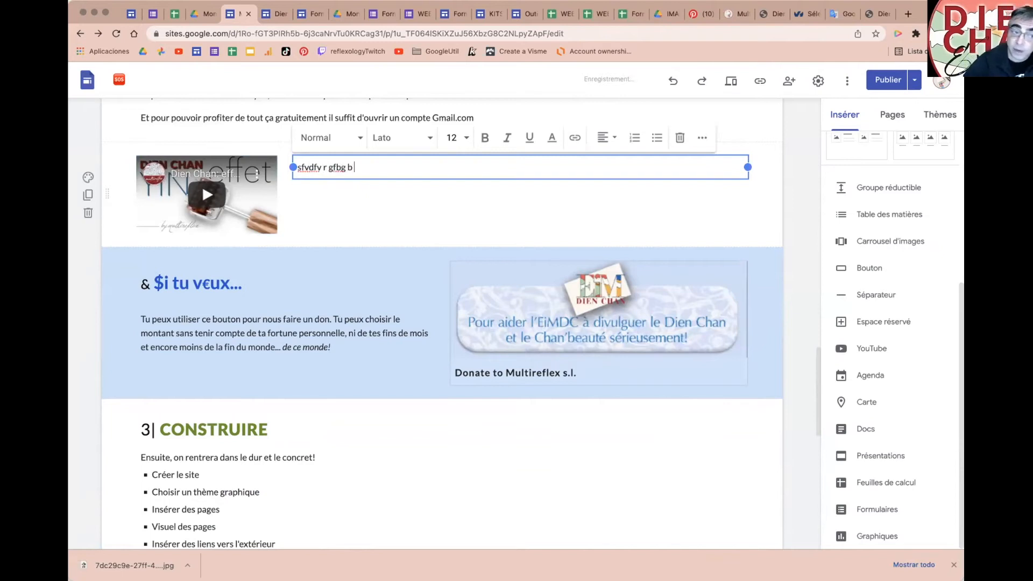
click(437, 196)
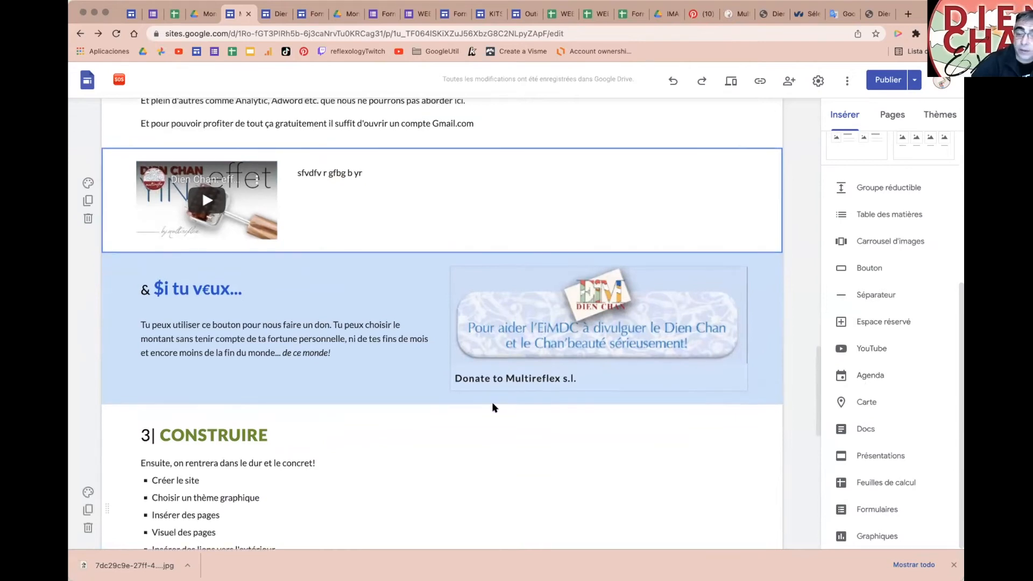
Step: Select GoogleDrive and GoogleBusiness in the services list, then open a new browser tab
scroll(493, 407, up, 5)
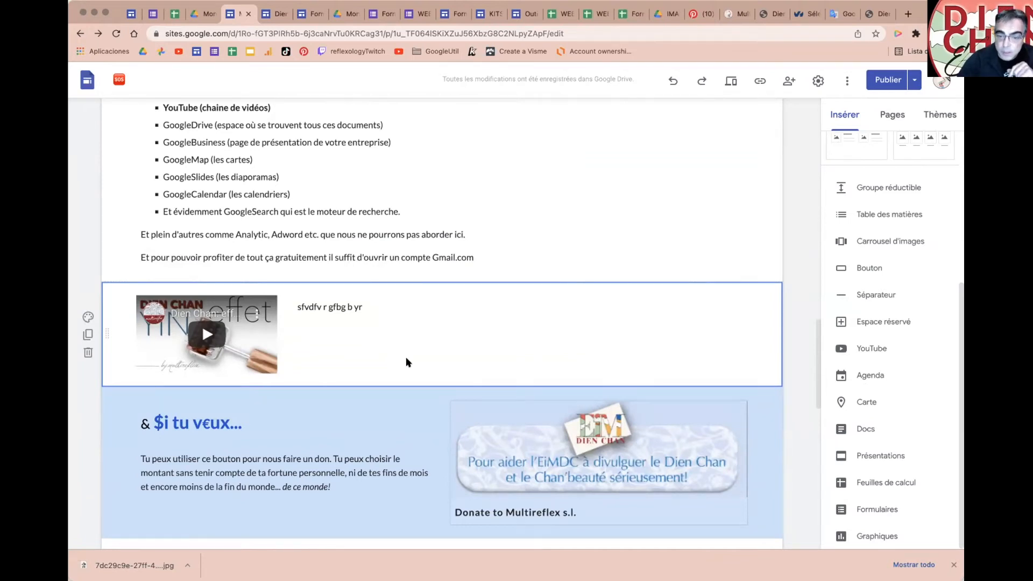
scroll(341, 273, up, 5)
double_click(178, 242)
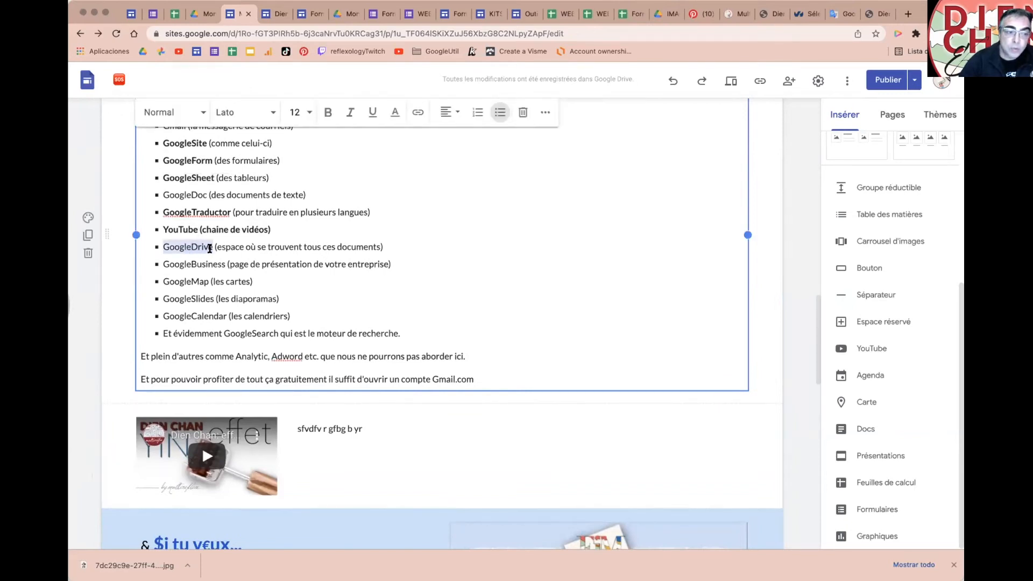
double_click(186, 264)
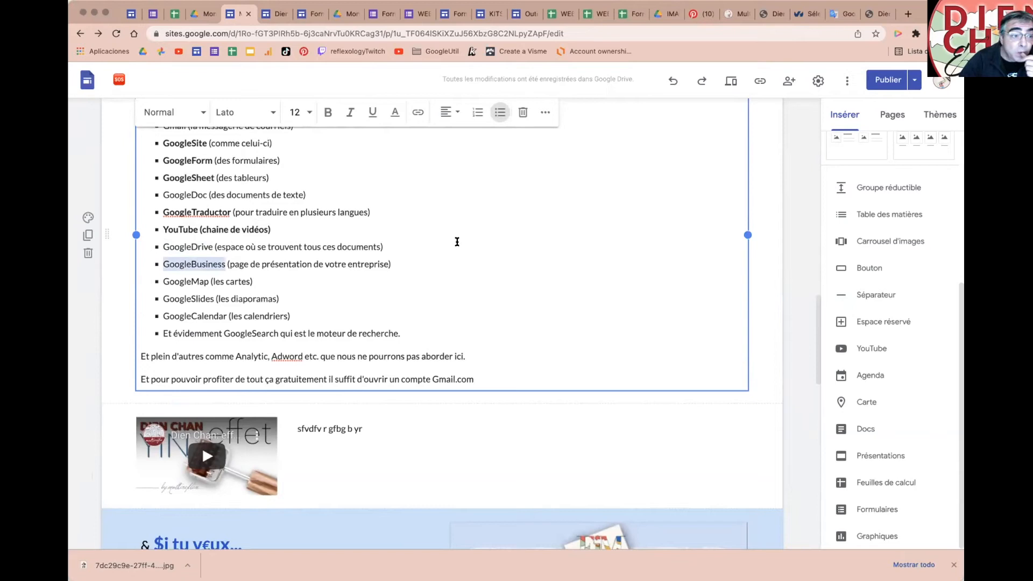
click(909, 13)
Step: Go to business.google.com to open the Google Business Profile landing page
text(business)
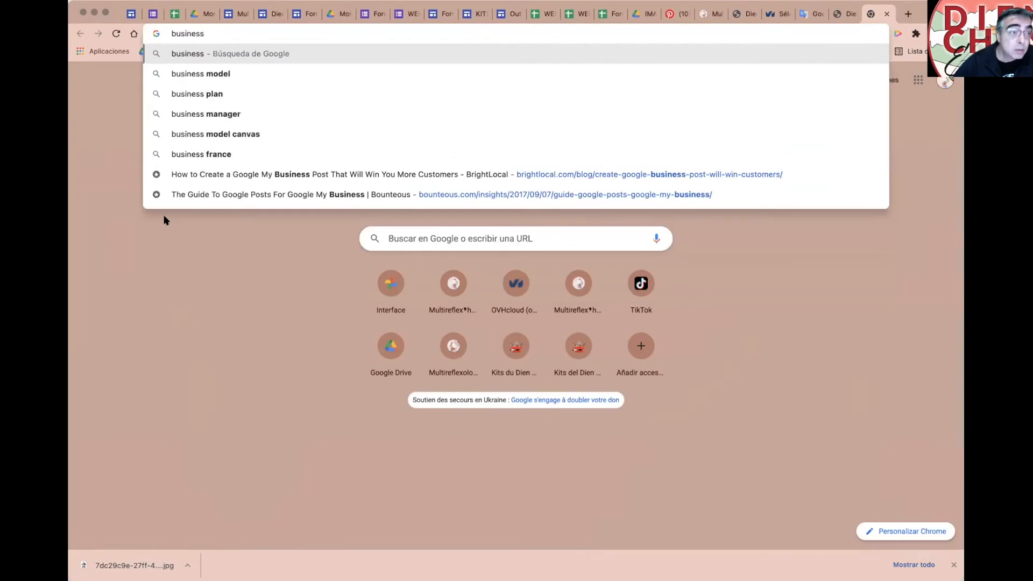
text(.google.com)
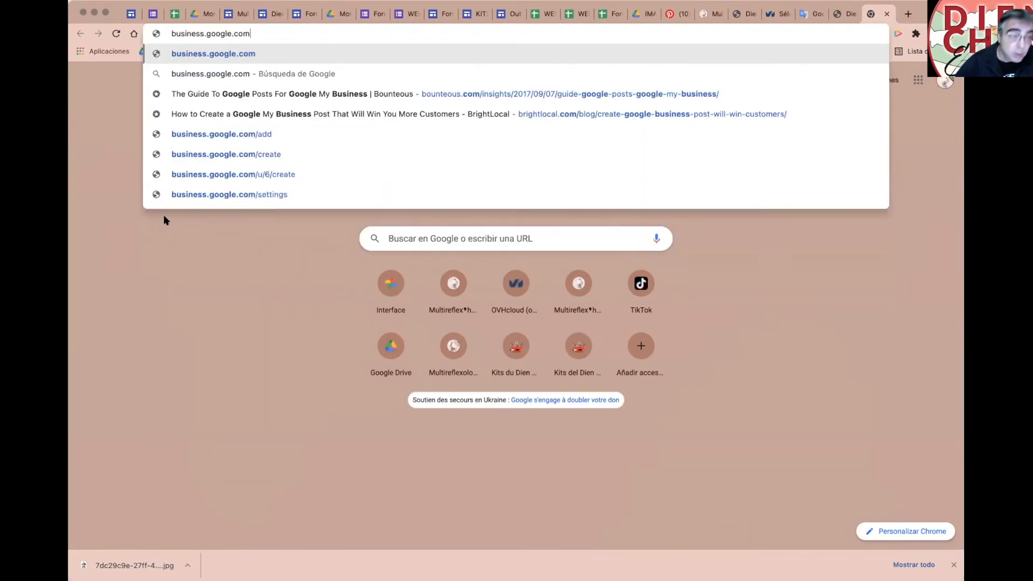
key(Return)
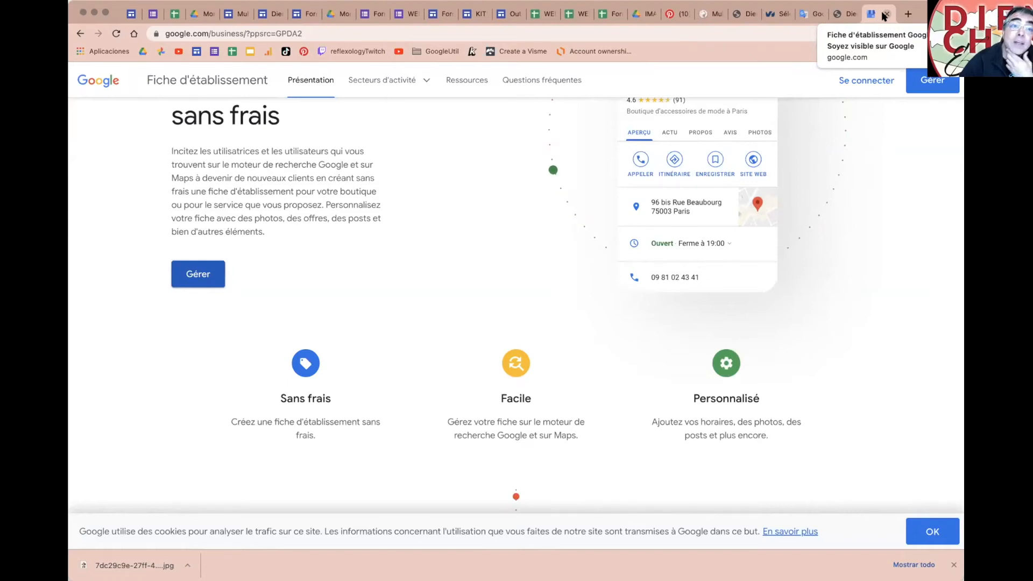
Step: Close the Business Profile tab, briefly revisit the Sites editor, and open a fresh tab
click(885, 14)
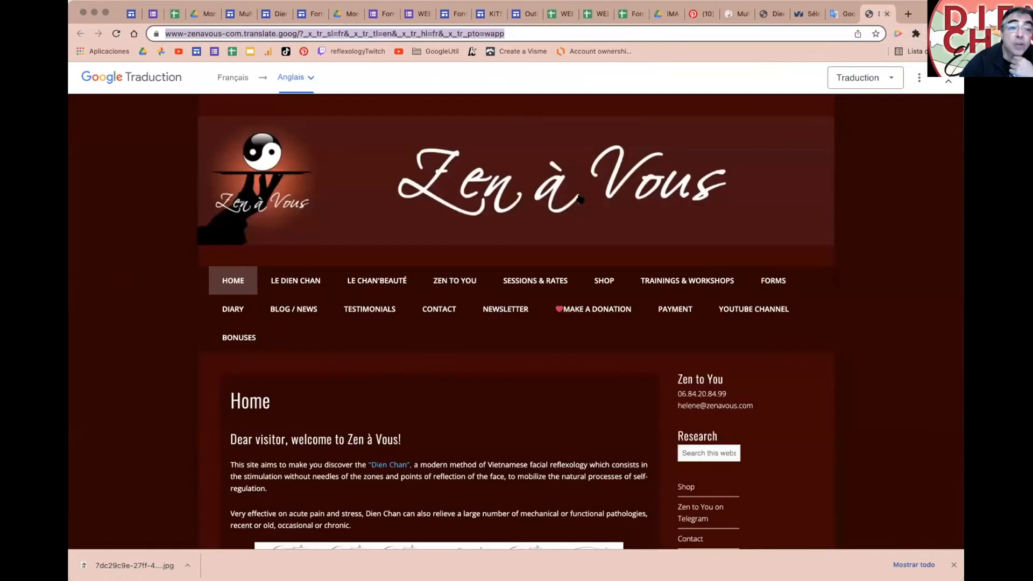
click(236, 15)
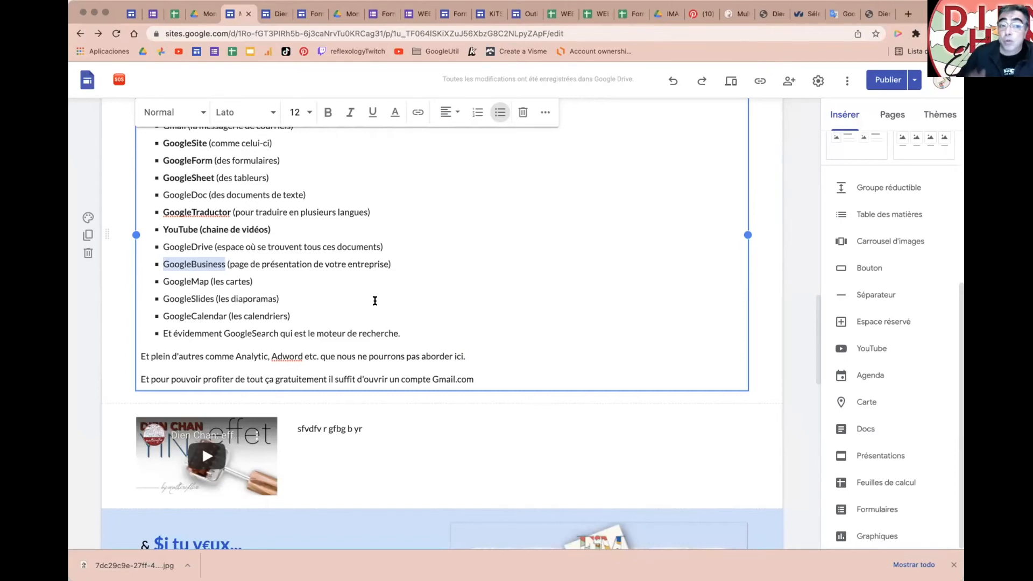
click(908, 14)
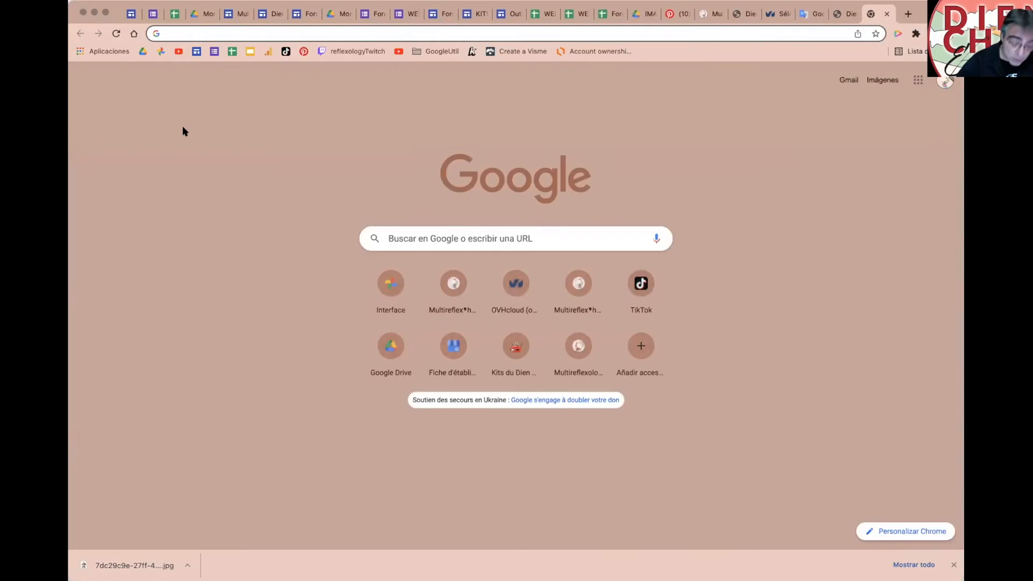
Step: Search Google for 'dien chan multireflex' and browse the results and business panel
text(dien chan )
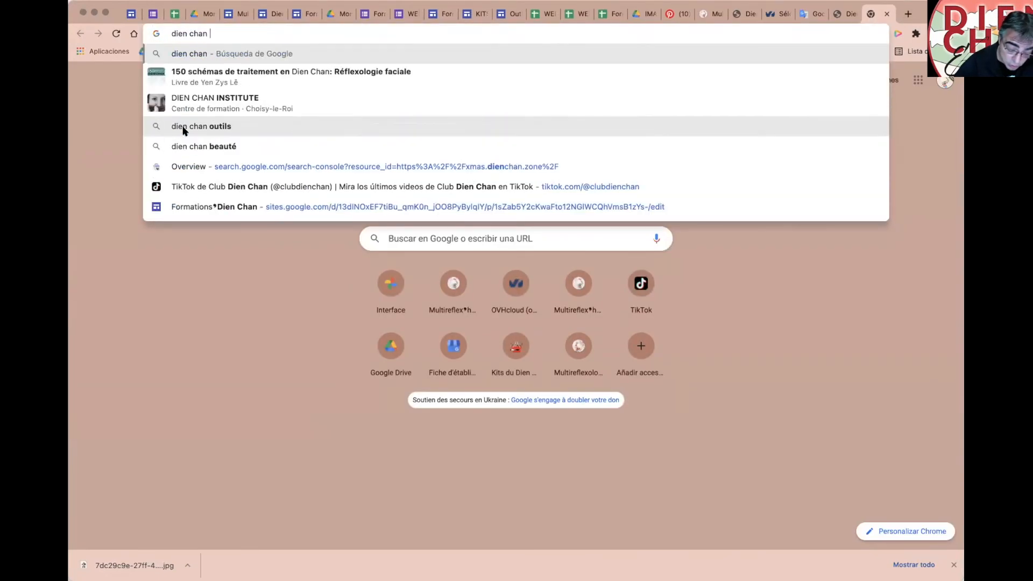
text(multireflex)
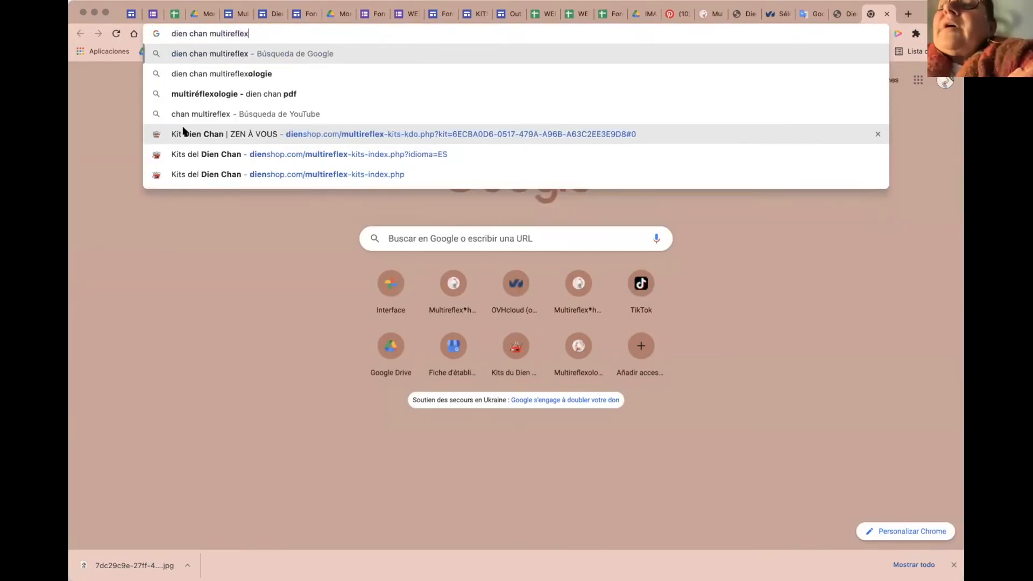
key(Return)
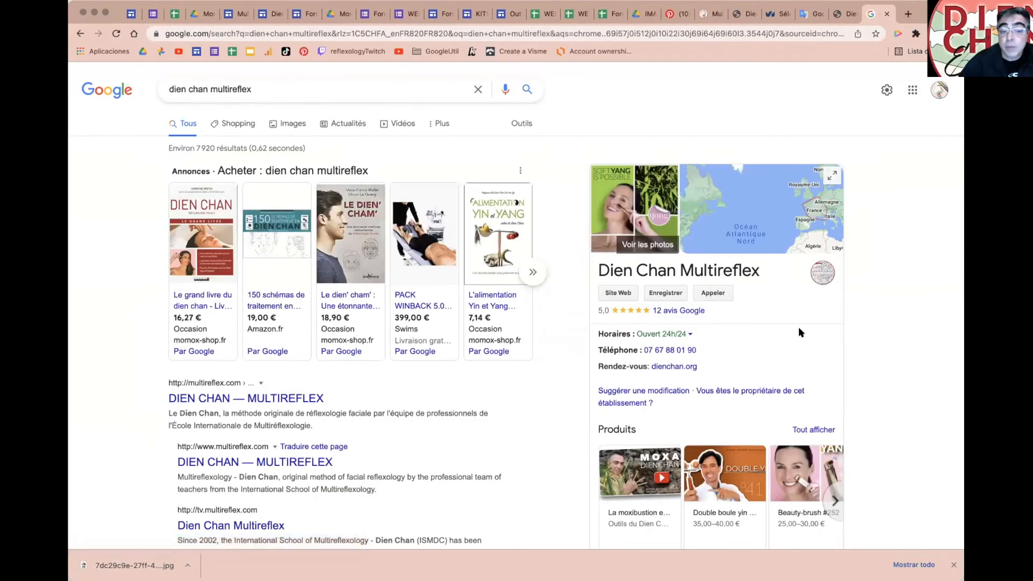
scroll(794, 318, down, 1)
scroll(788, 305, down, 1)
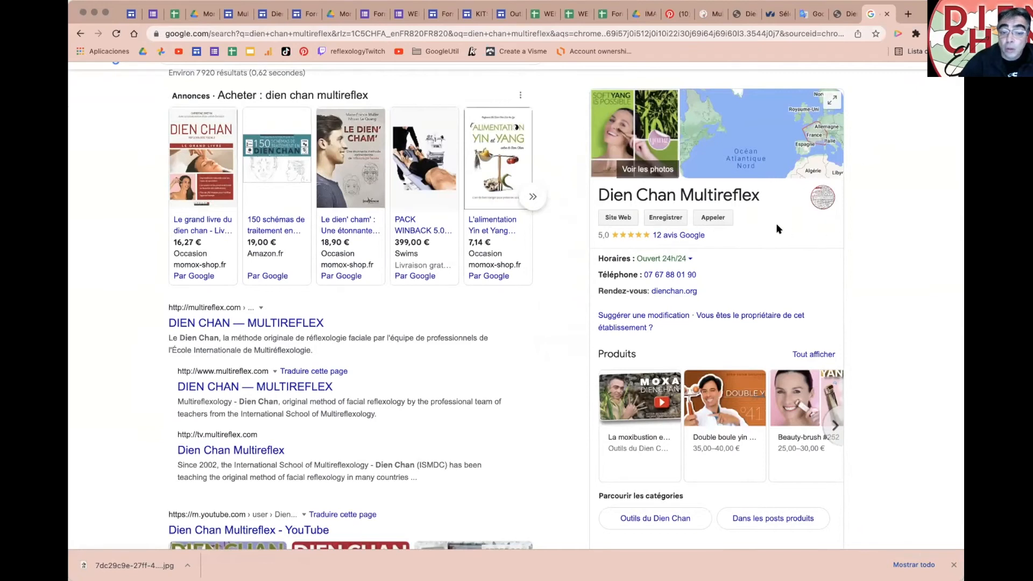
scroll(791, 248, down, 1)
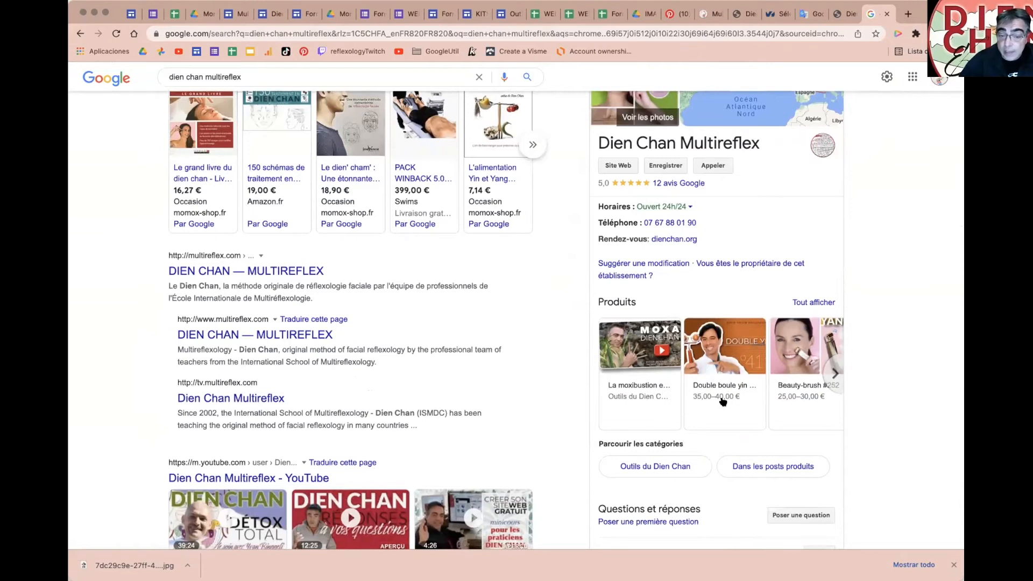
scroll(743, 323, up, 1)
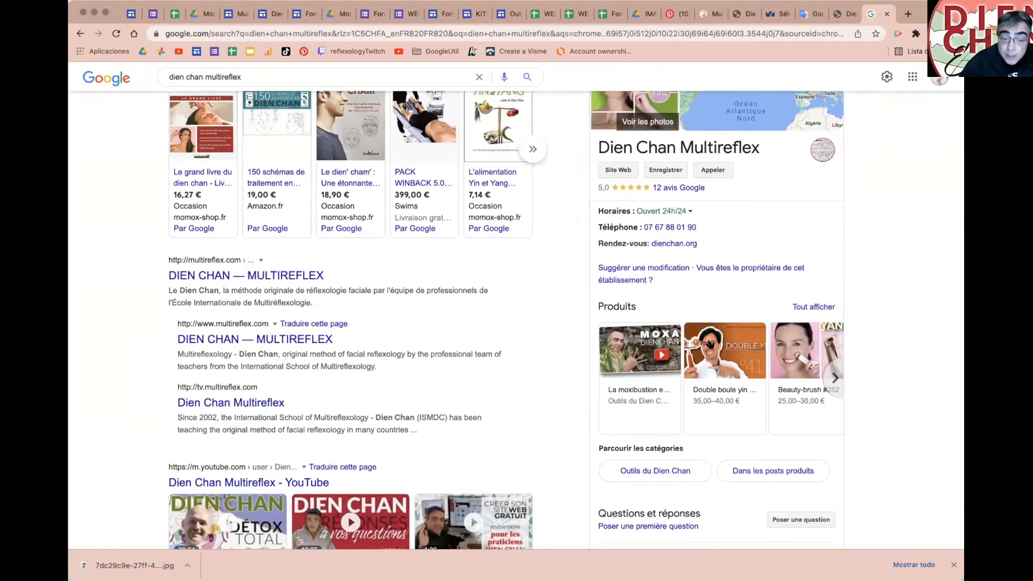
scroll(711, 344, up, 1)
scroll(699, 420, down, 3)
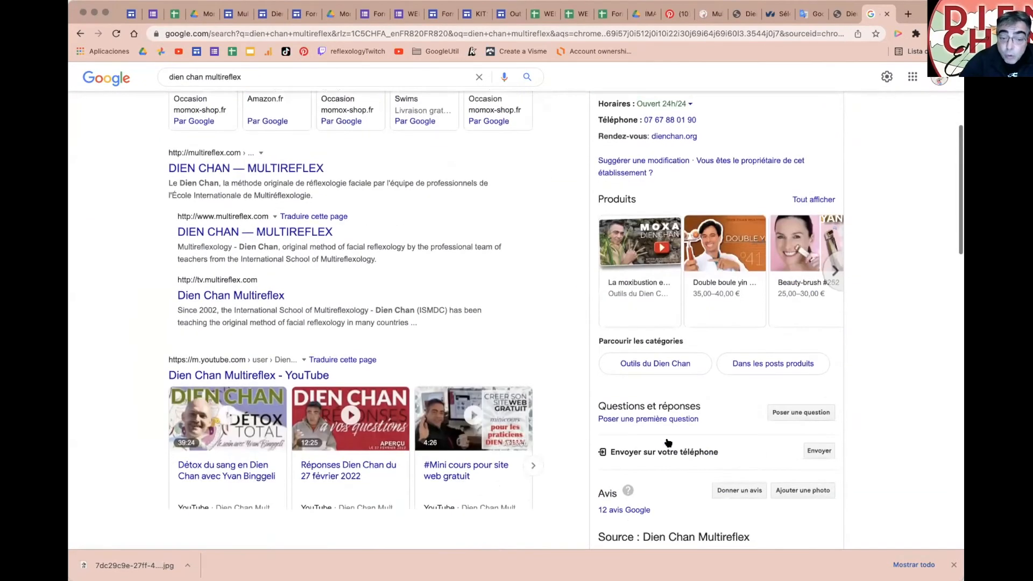
scroll(719, 380, down, 6)
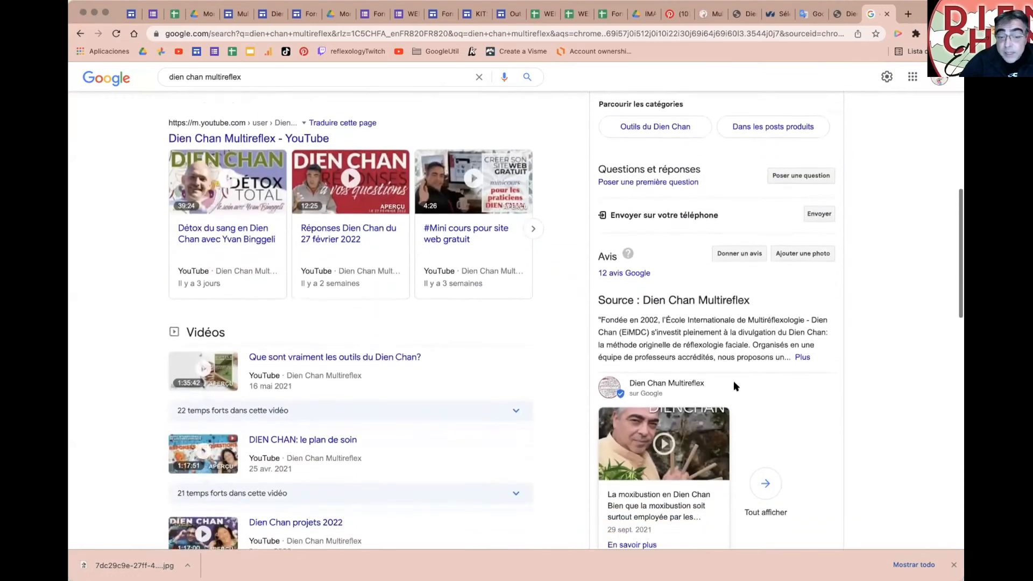
Step: Browse Dien Chan Multireflex's updates, close that panel, and return to the Google Sites tab
click(767, 370)
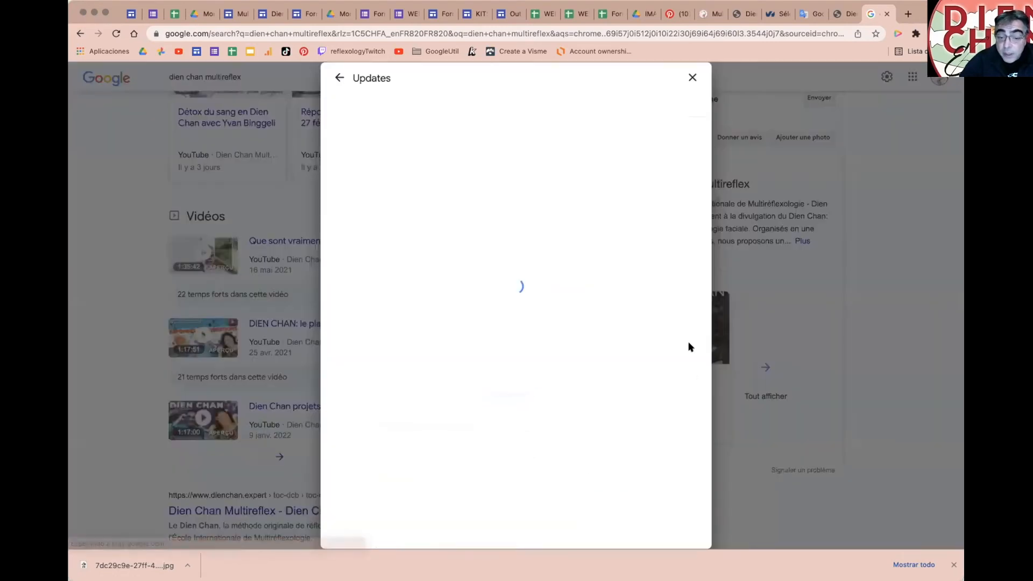
scroll(556, 399, down, 13)
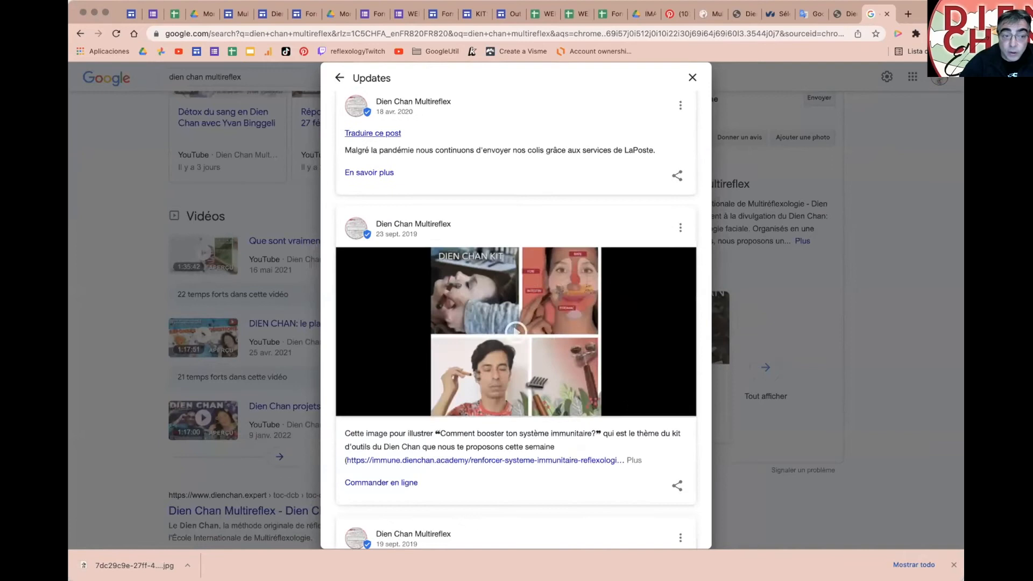
scroll(623, 400, down, 13)
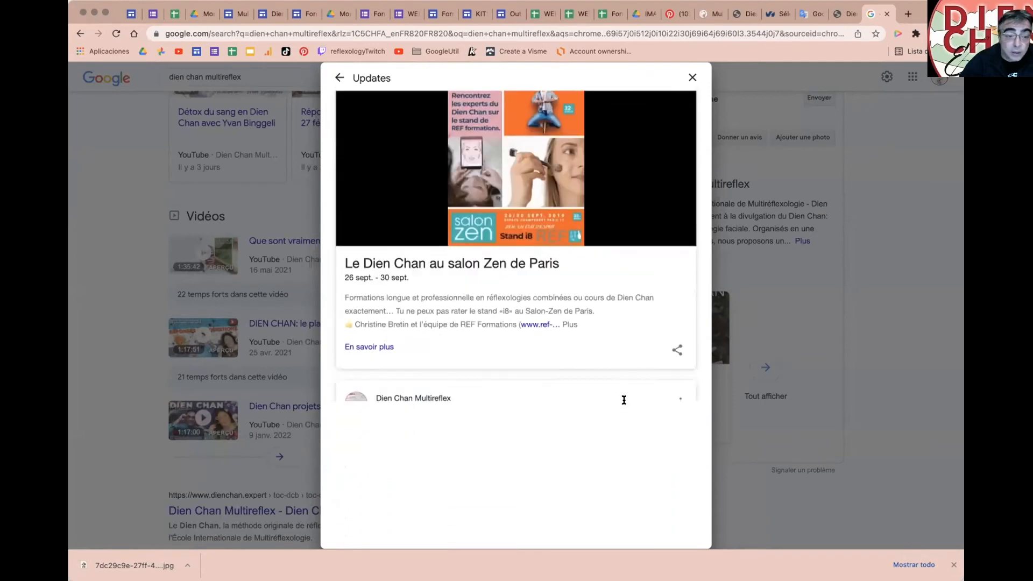
scroll(623, 399, up, 20)
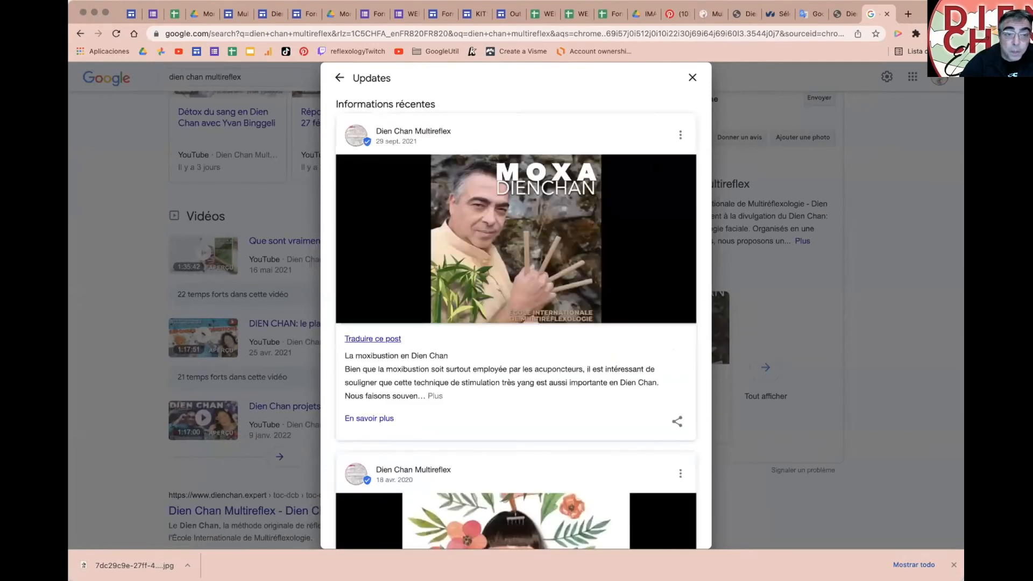
click(692, 76)
scroll(829, 398, up, 15)
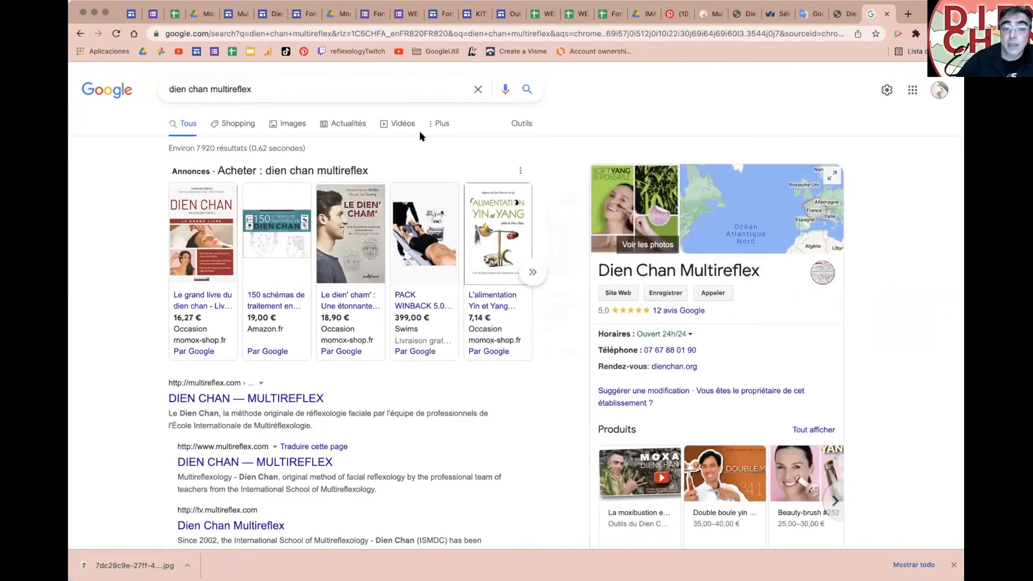
click(233, 14)
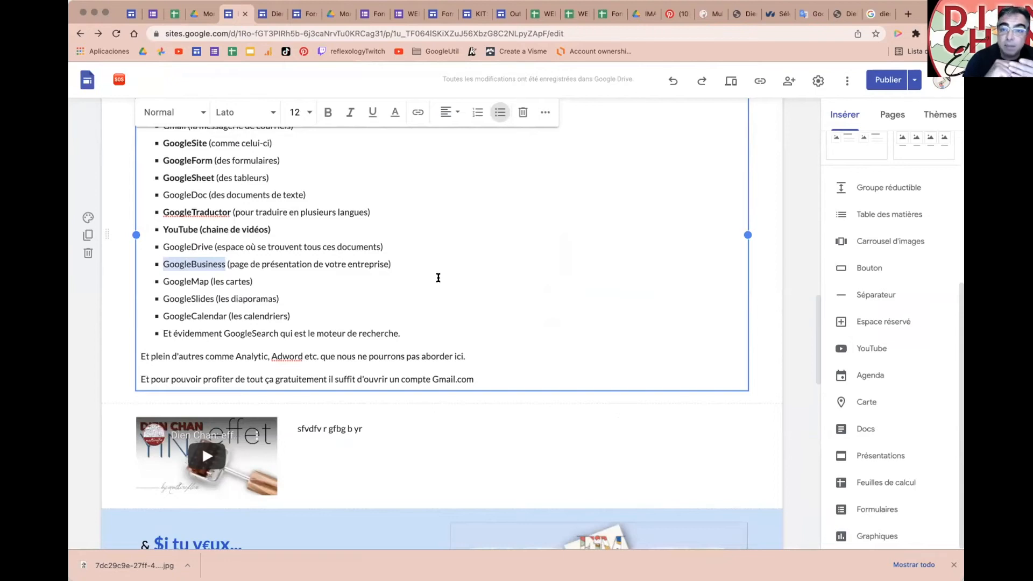
double_click(171, 280)
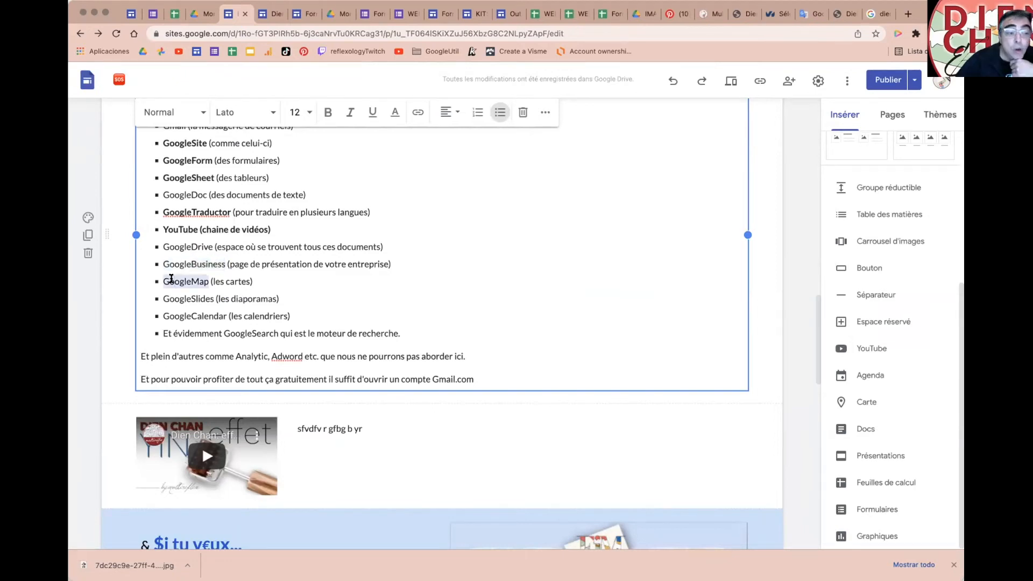
scroll(171, 280, down, 2)
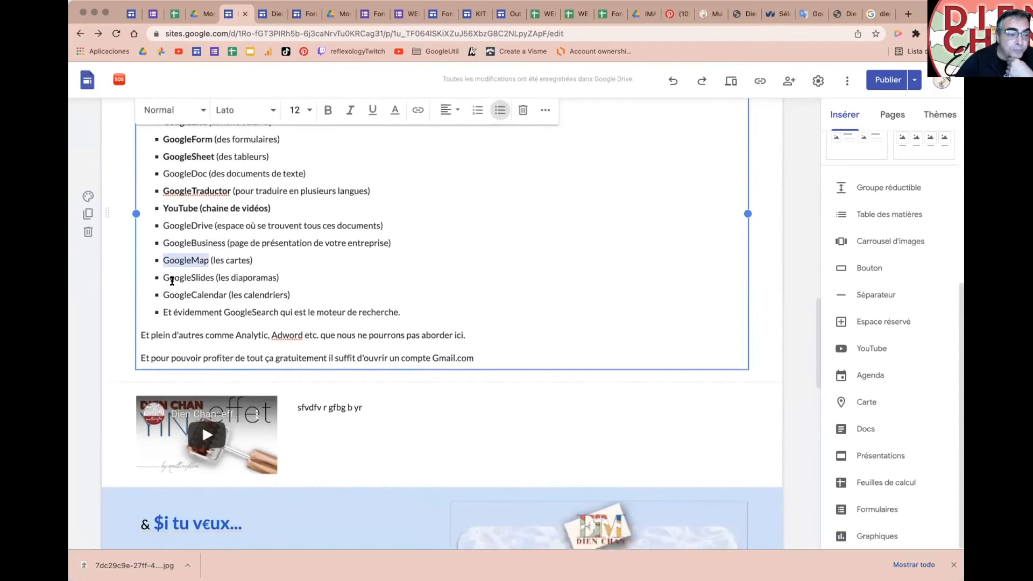
double_click(172, 250)
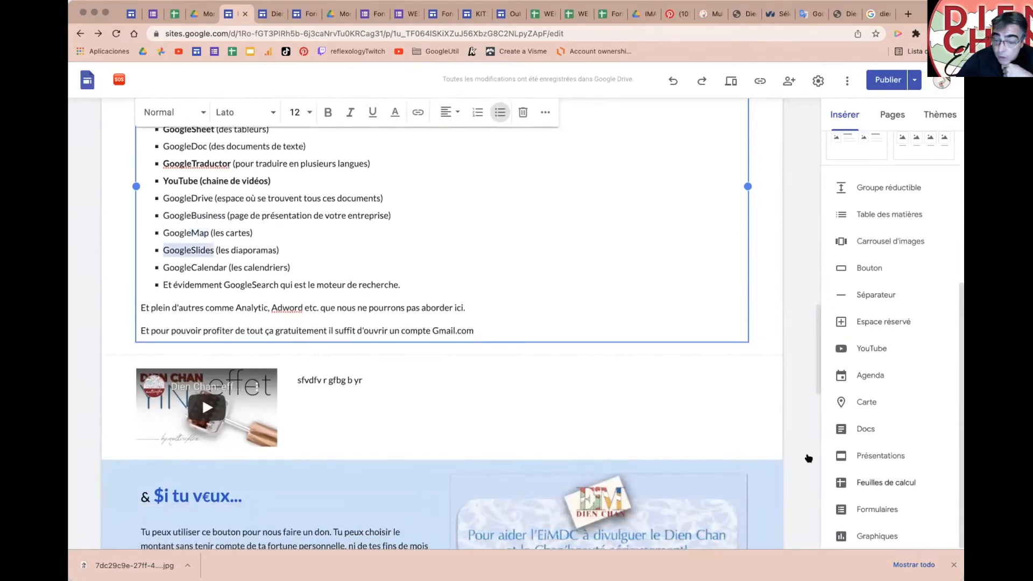
scroll(396, 422, down, 12)
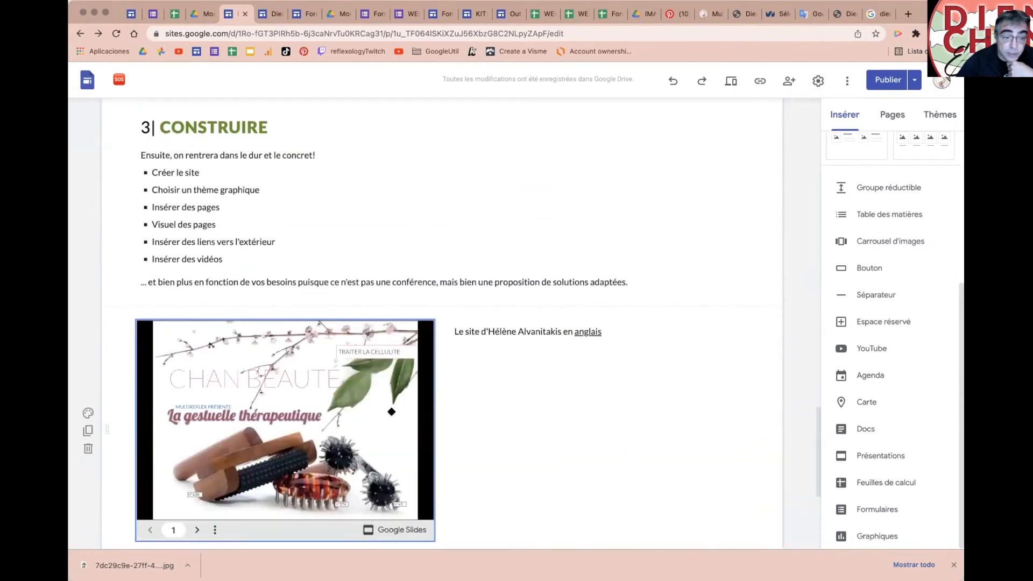
click(359, 400)
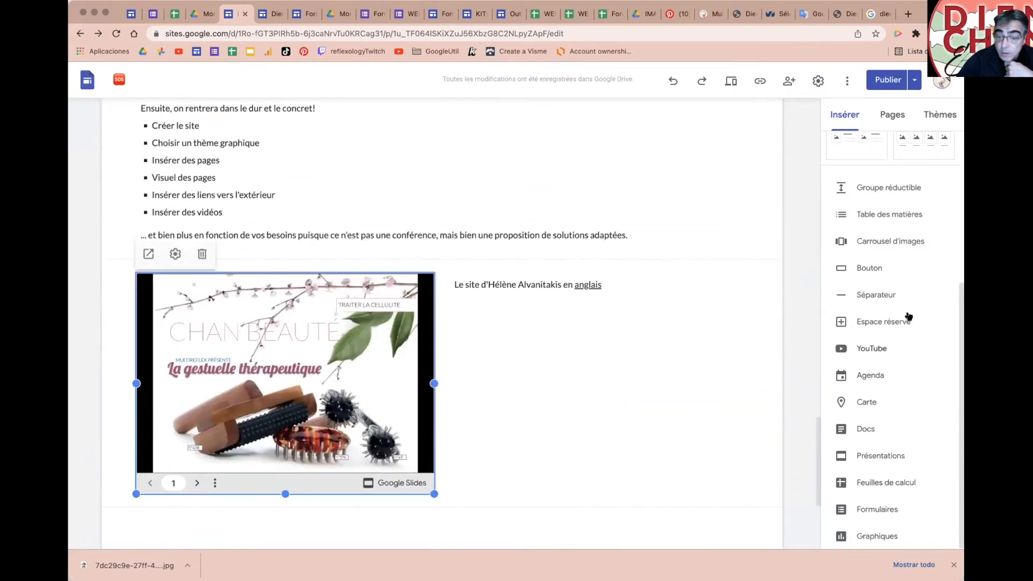
scroll(592, 264, up, 12)
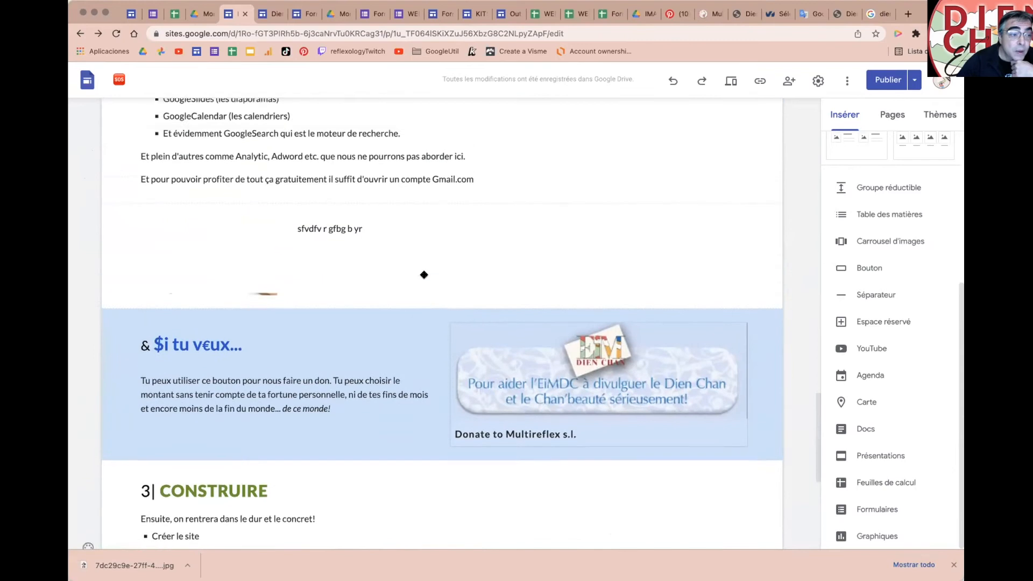
Step: Embed the Club Dien Chan calendar ('Multireflex ❄ Team') below the Google apps list
scroll(424, 274, up, 1)
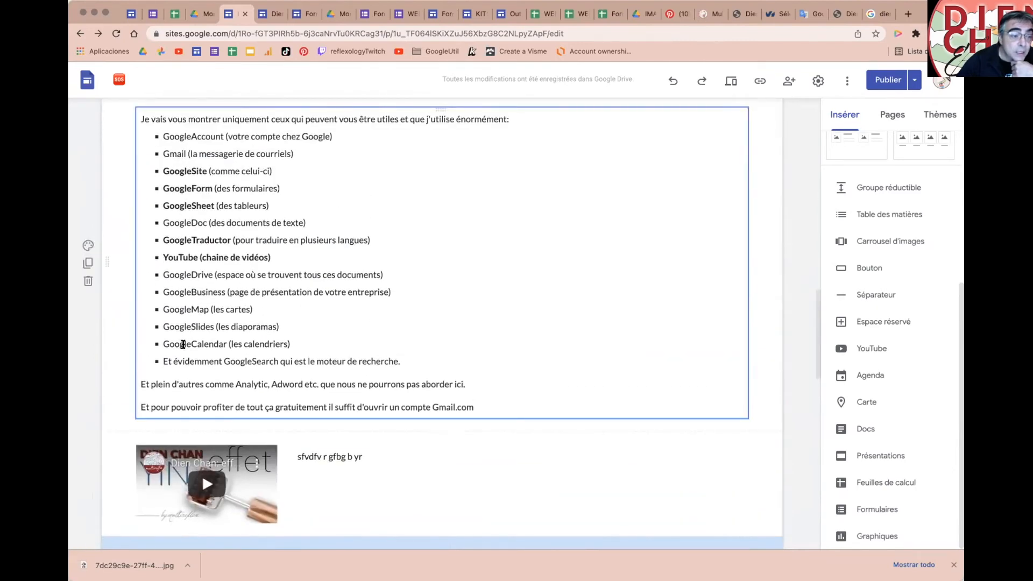
double_click(183, 345)
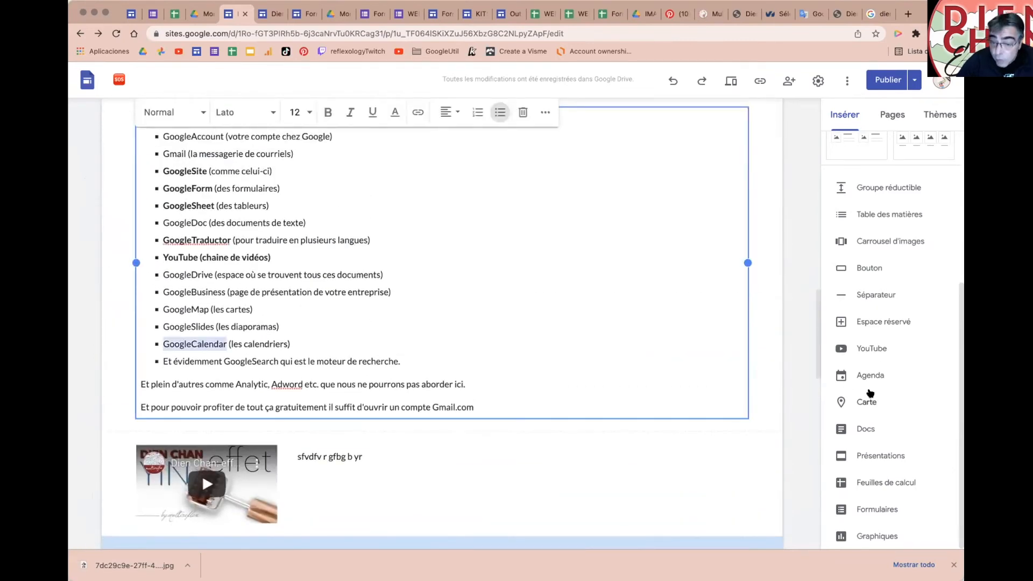
click(870, 376)
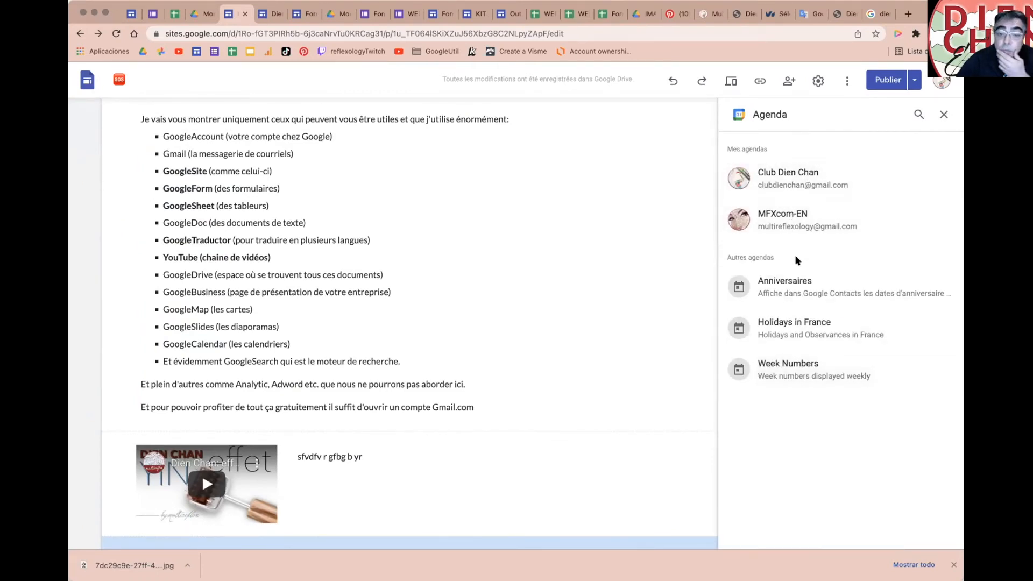
click(789, 184)
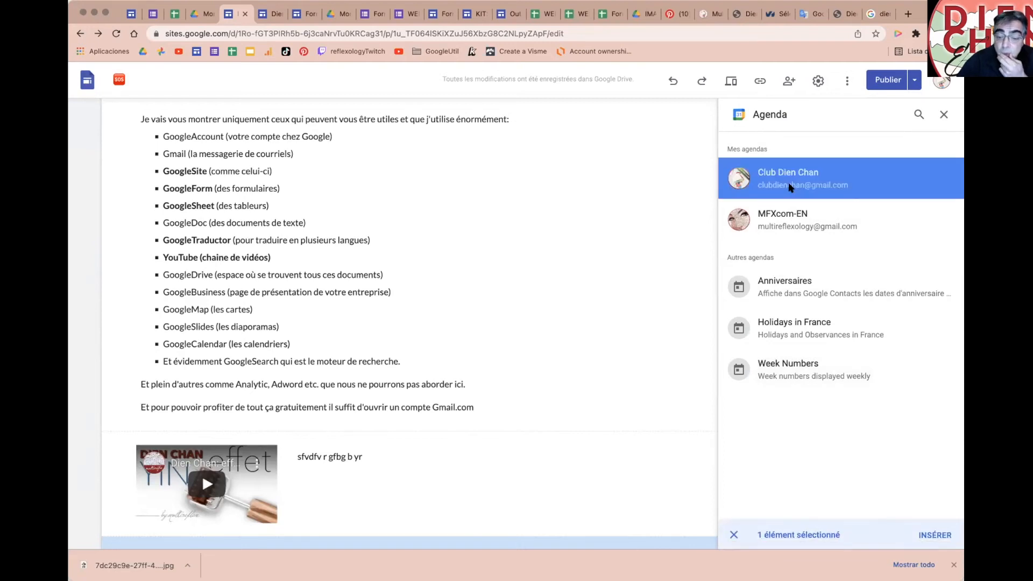
click(926, 535)
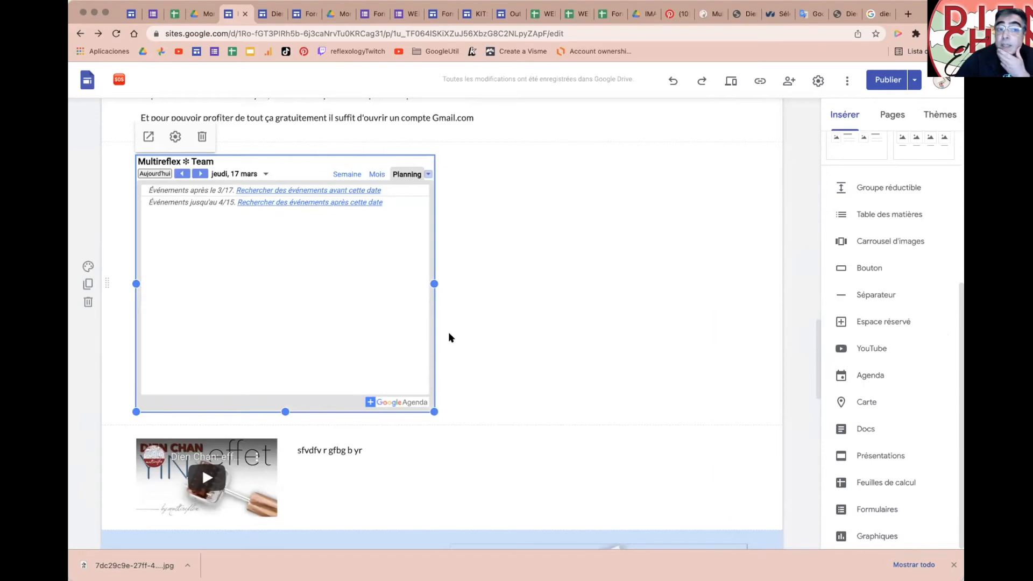
scroll(522, 347, up, 3)
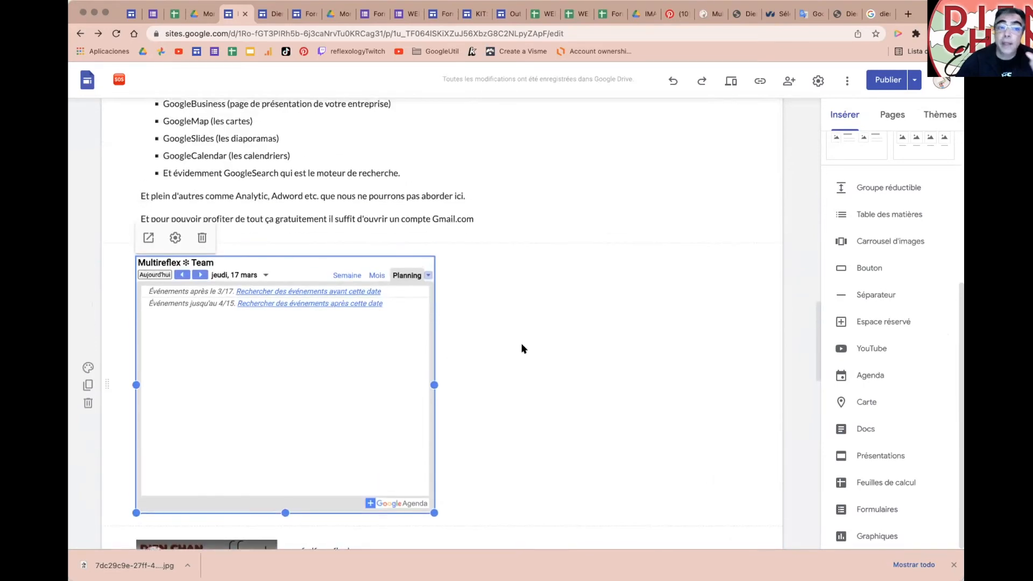
scroll(522, 349, up, 3)
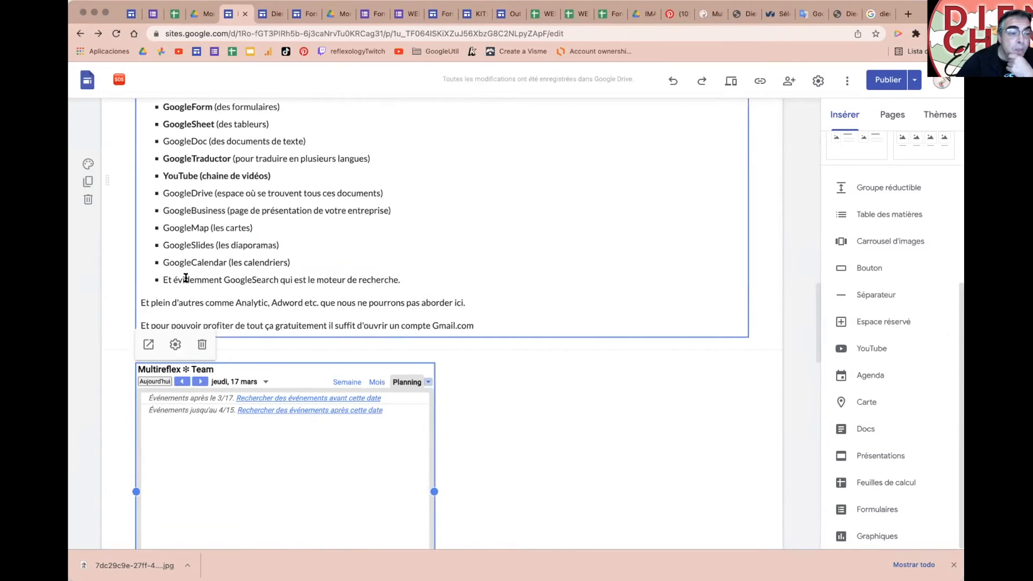
click(242, 277)
double_click(258, 278)
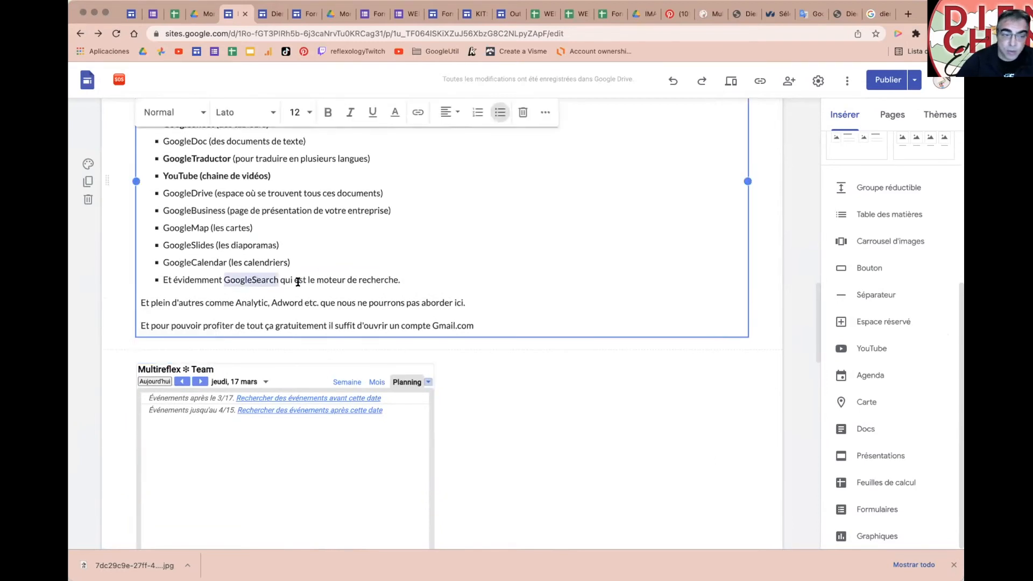
scroll(412, 282, down, 1)
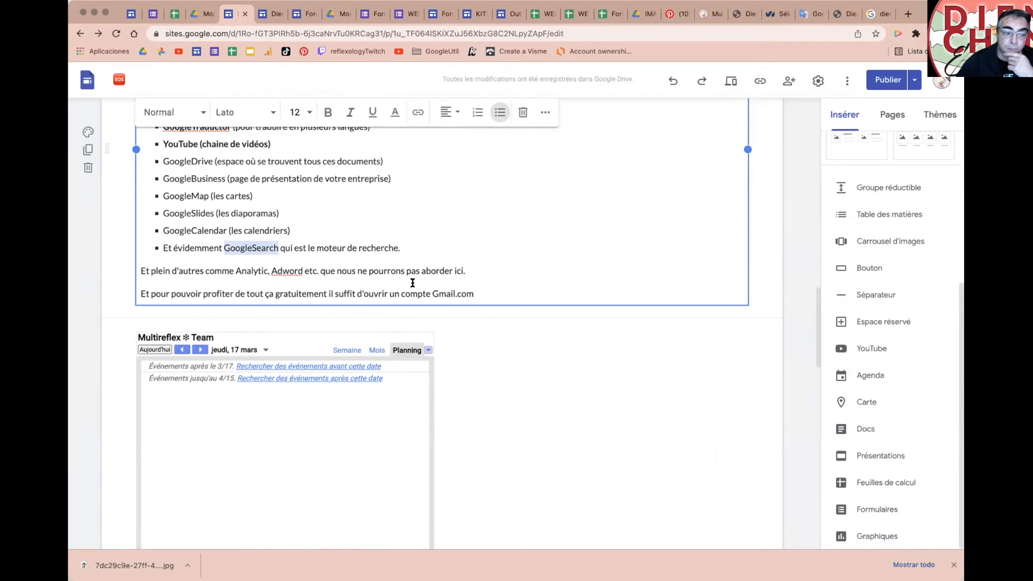
double_click(242, 269)
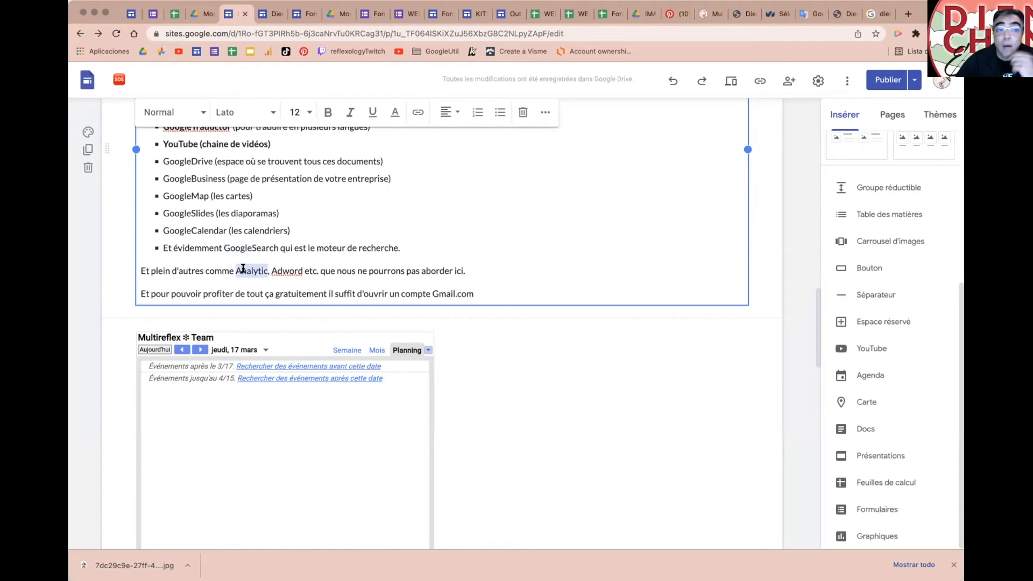
double_click(281, 267)
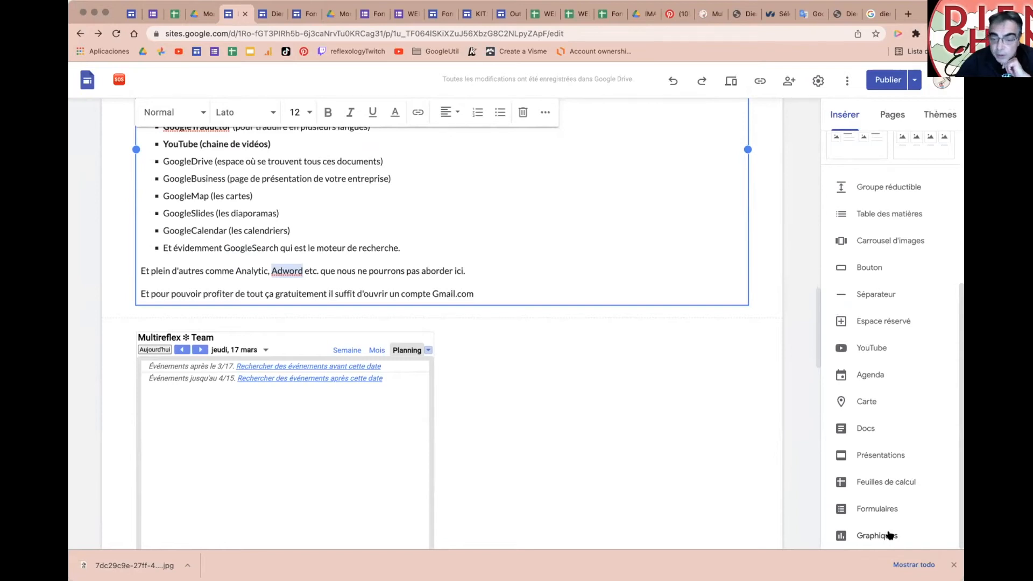
Step: Insert a Google Map pinned on the street address in Saint-Denis, La Réunion
click(855, 403)
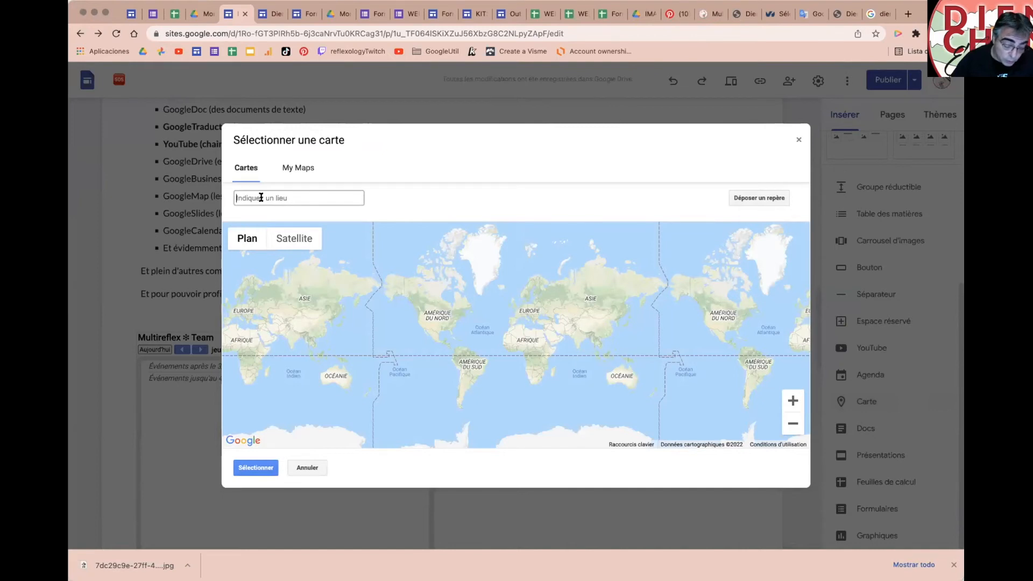
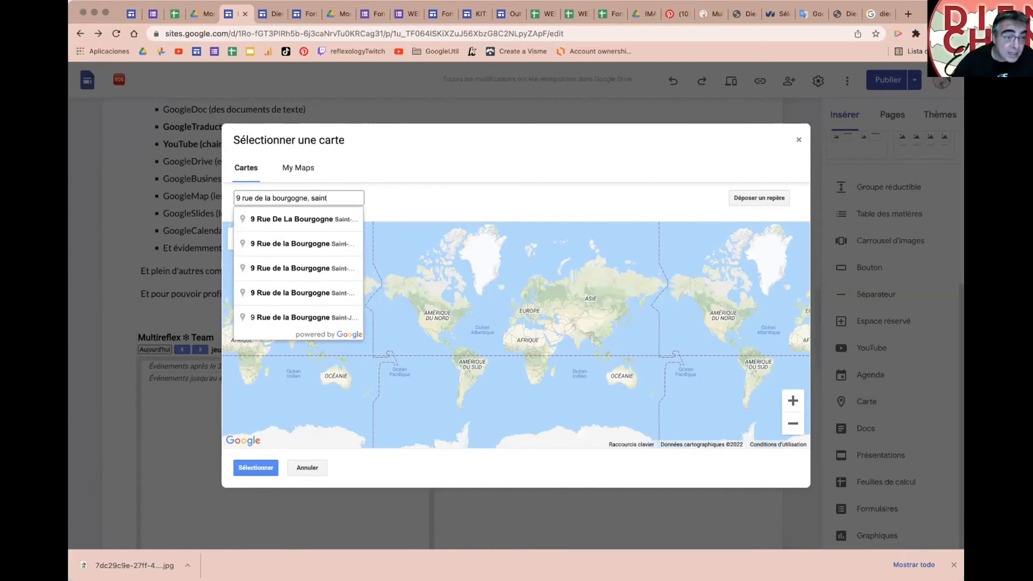
click(262, 218)
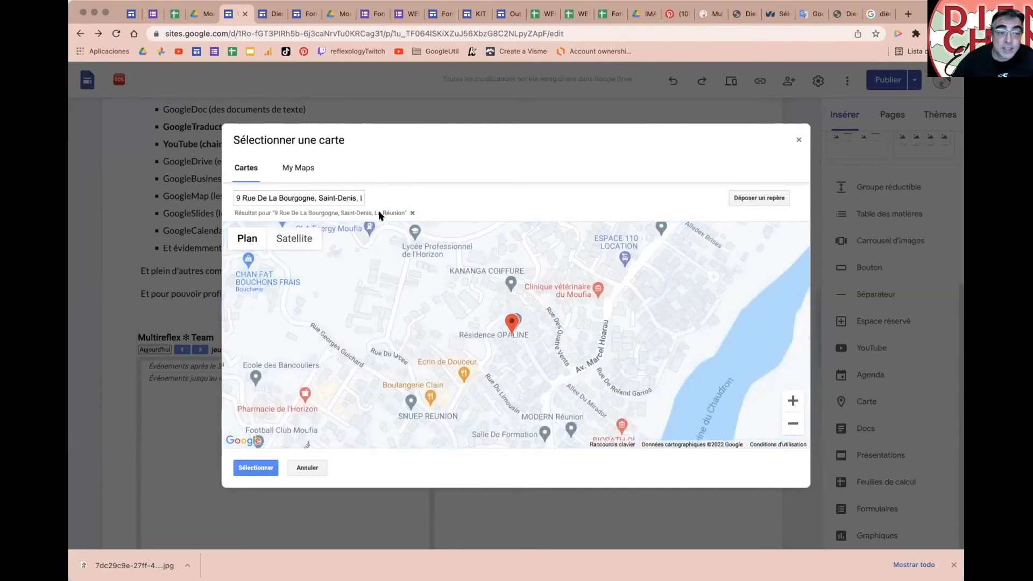
click(256, 468)
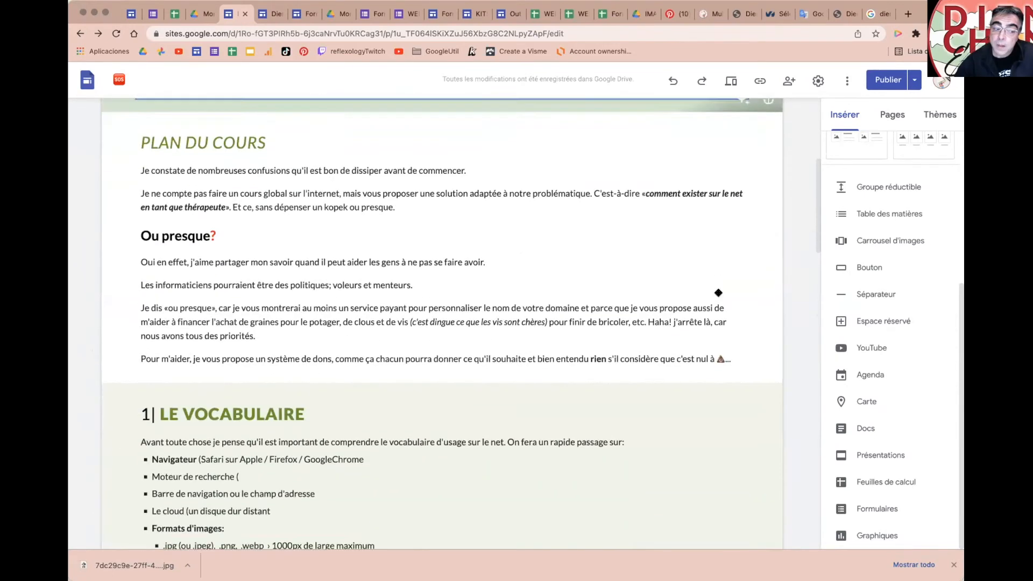
Step: Leave the Sites editor for the Google Drive 'Mon Drive' tab
scroll(718, 292, down, 5)
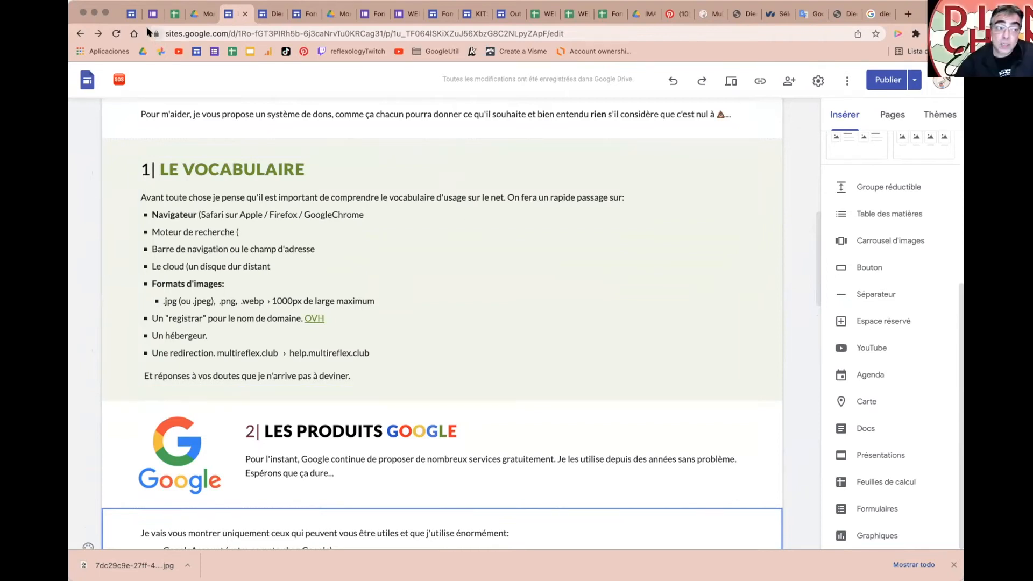
click(195, 14)
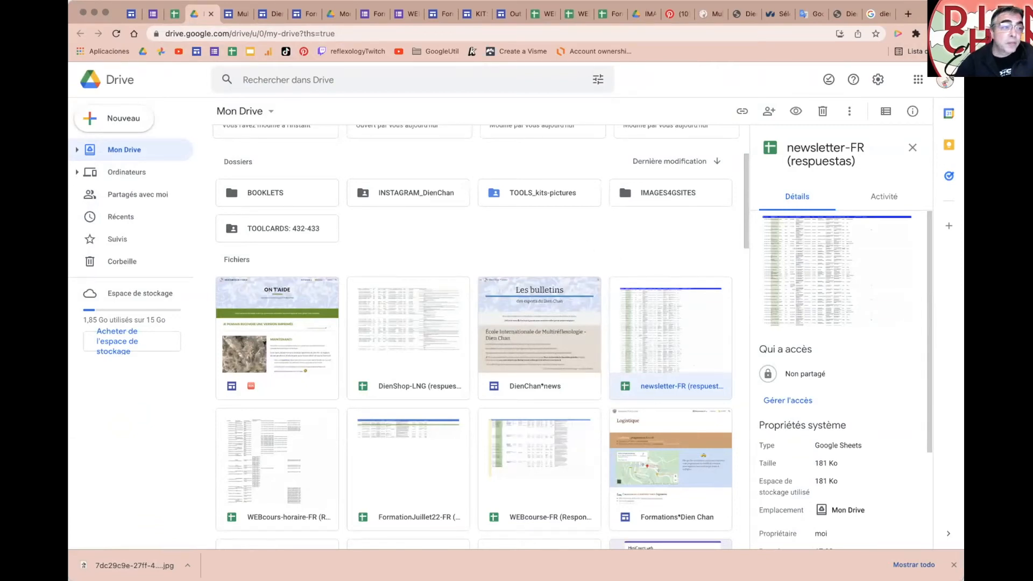
Step: Open a new Chrome incognito window from the File (Archivo) menu
click(128, 1)
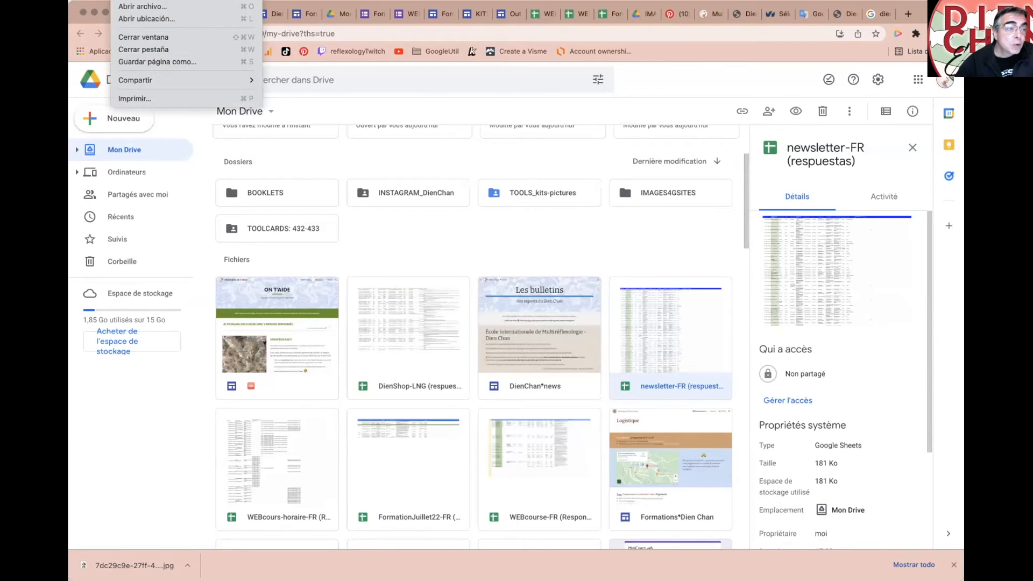
click(210, 0)
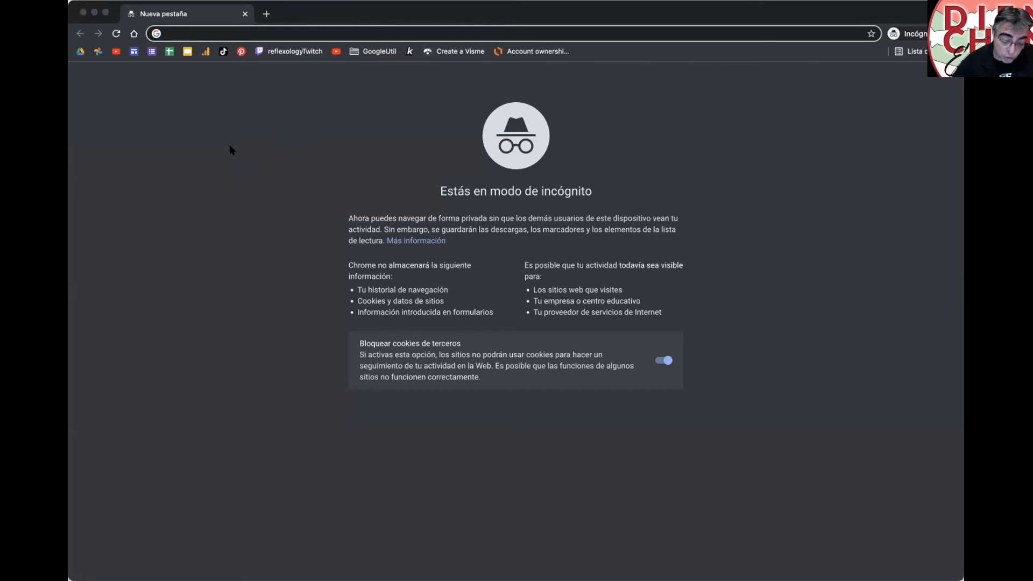
Step: Search Google for 'drive', accept cookies, and reach the Google Drive sign-in page
text(drive)
key(BackSpace)
key(Return)
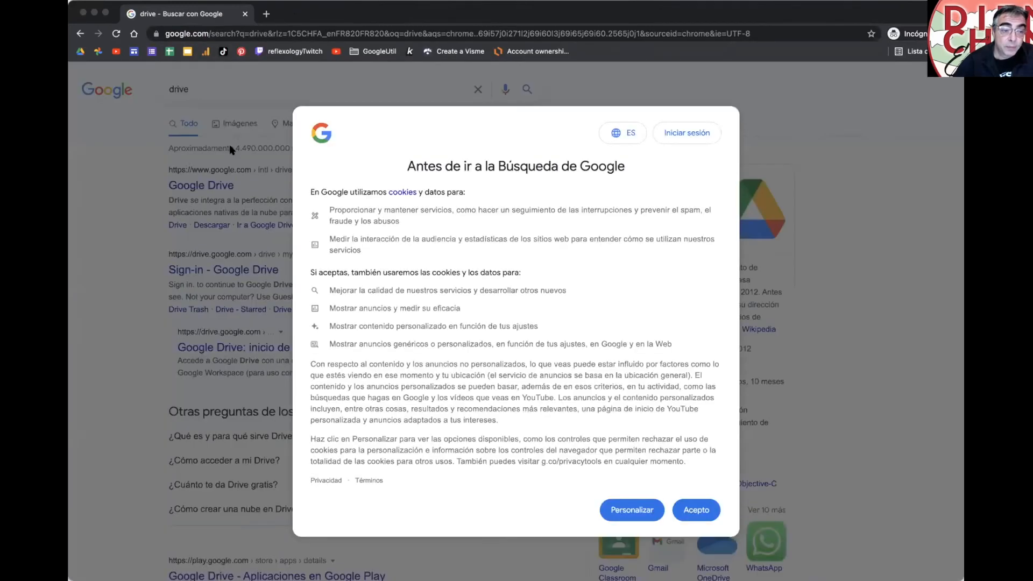
click(695, 510)
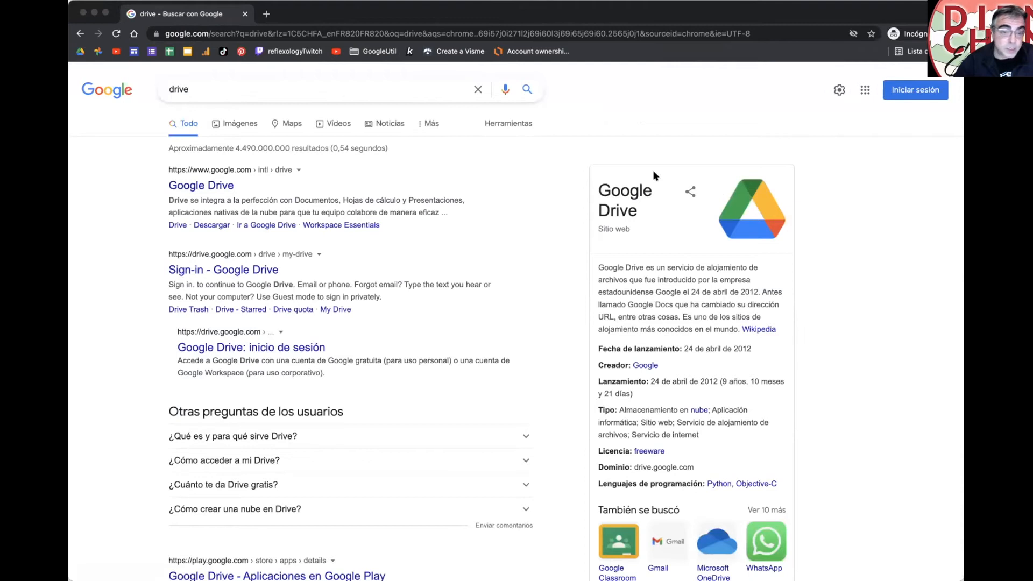
click(204, 187)
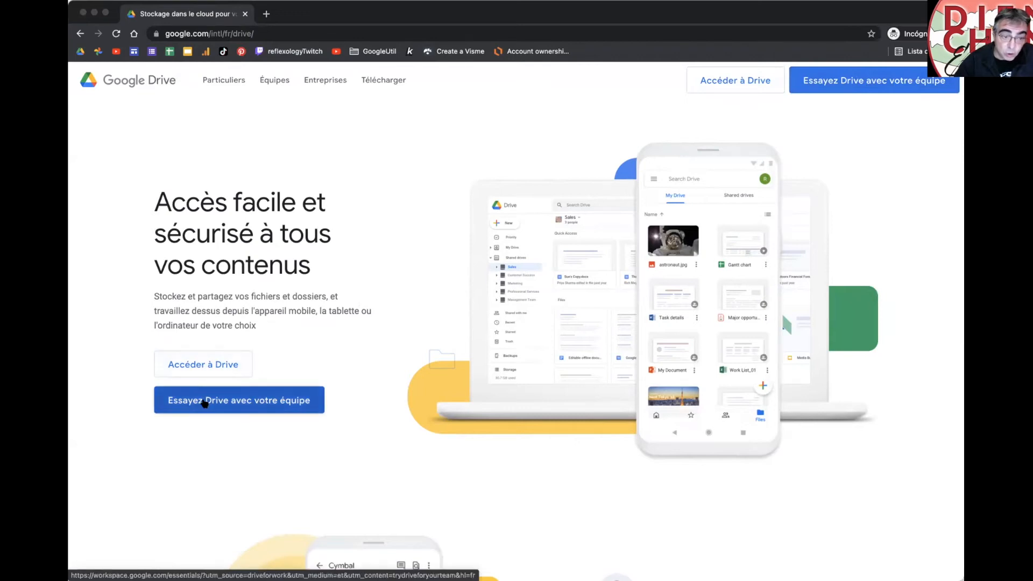
click(205, 366)
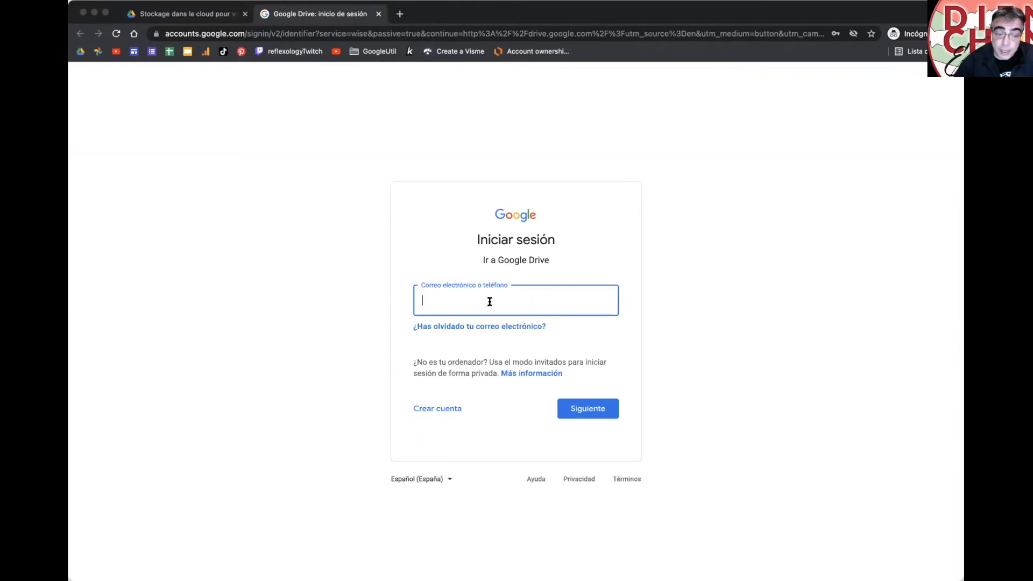
Step: Start creating a new Google account and try a Gmail username, which proves taken
click(435, 410)
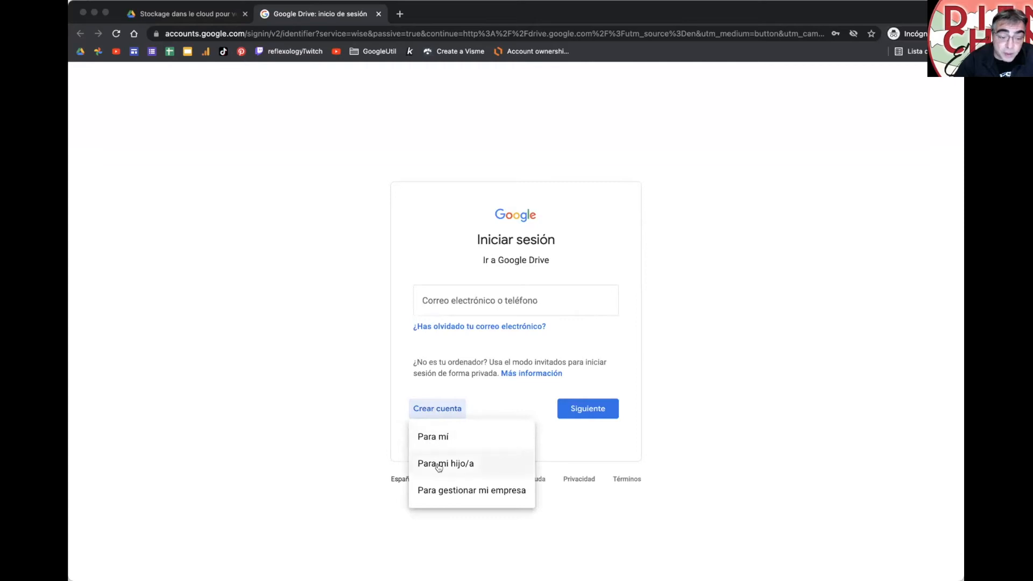
click(452, 496)
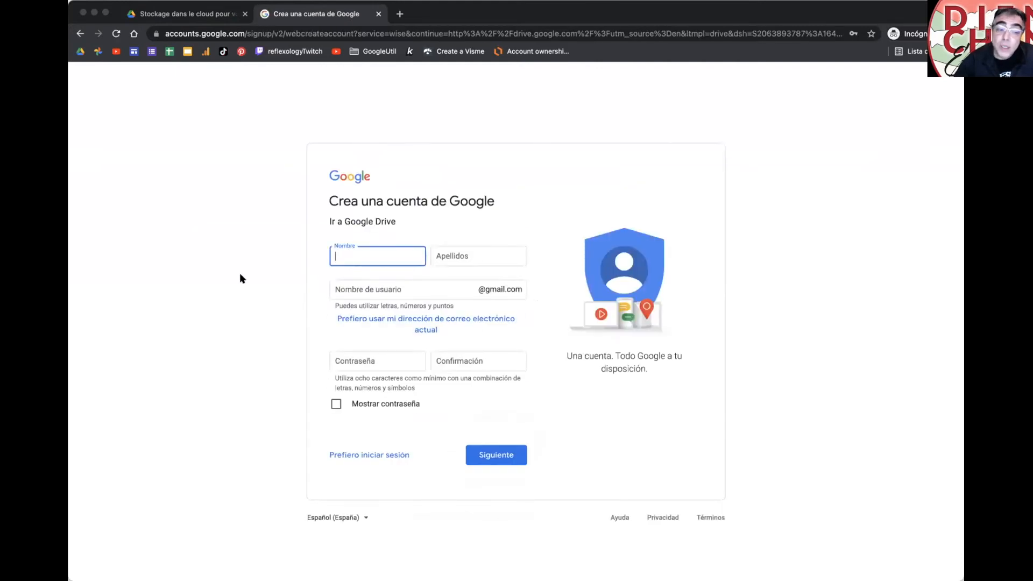
click(388, 286)
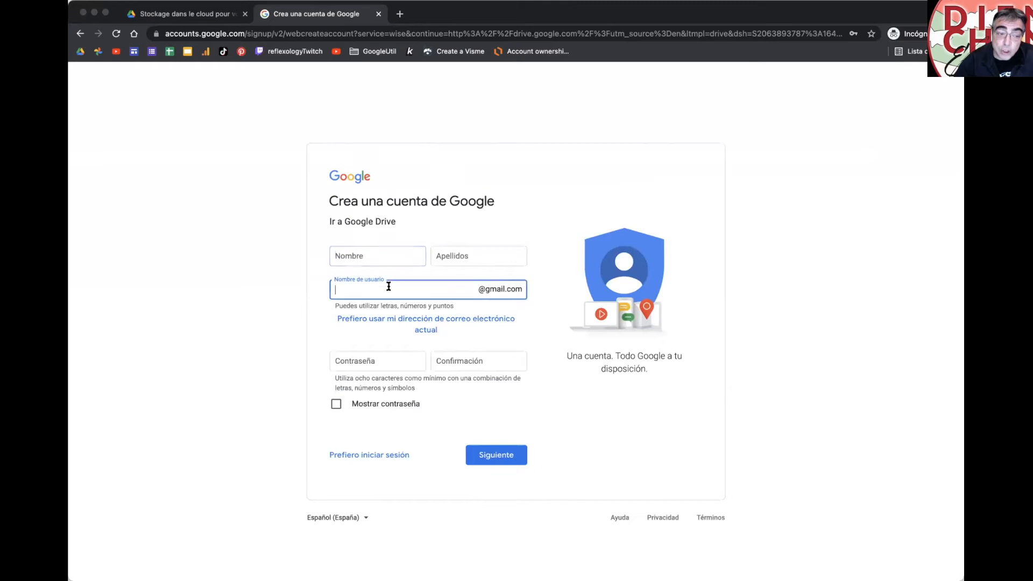
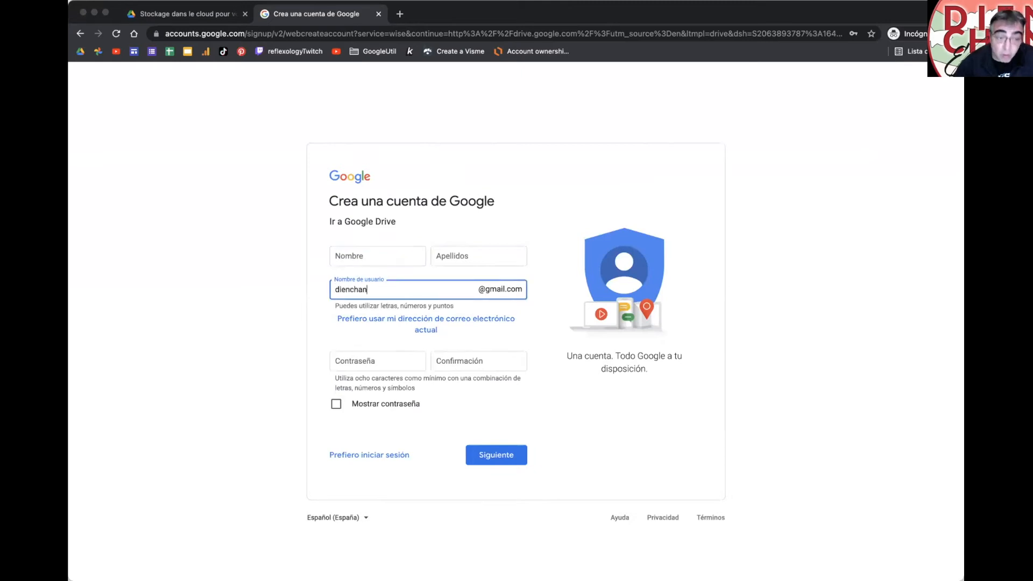
click(466, 341)
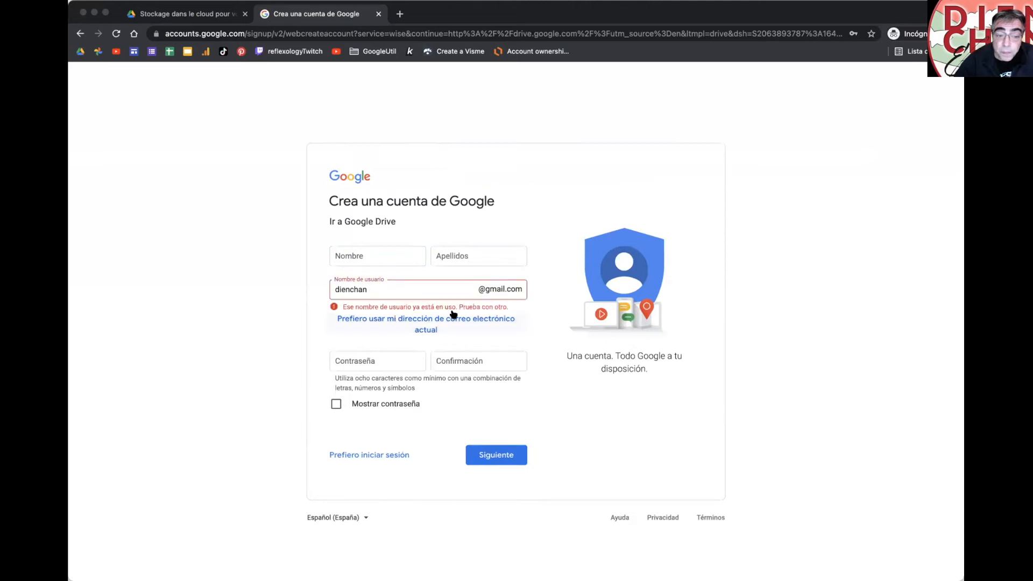
Step: Switch the sign-up form to use an existing email, then return to the Drive landing page
double_click(376, 286)
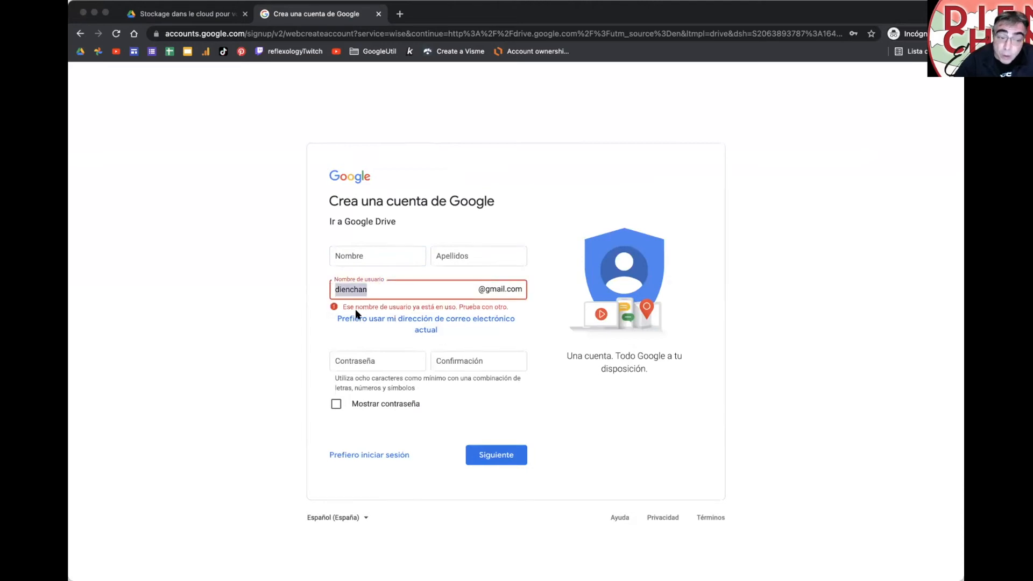
click(441, 326)
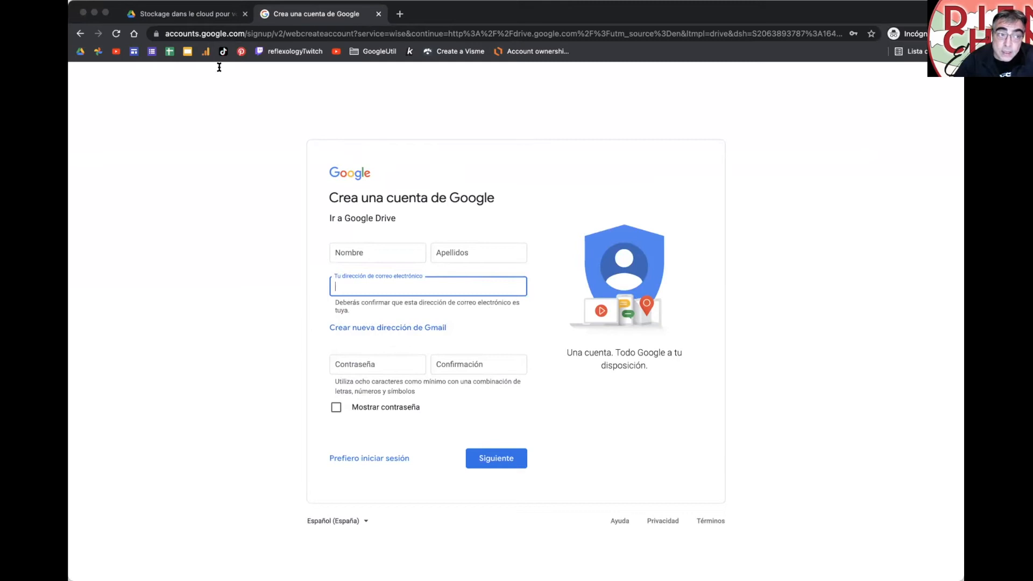
click(201, 18)
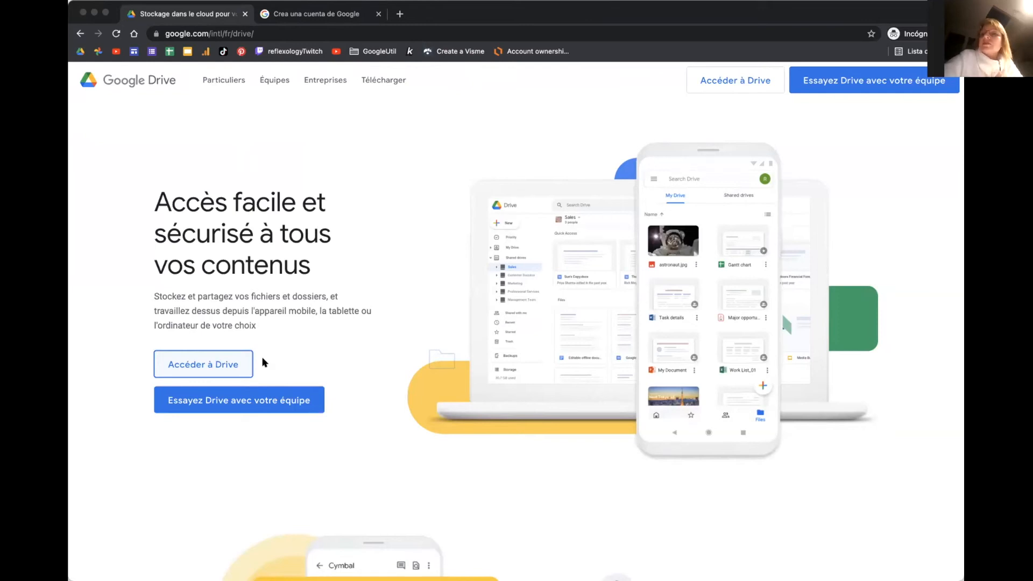
Step: Sign in to Drive with the saved account and password, confirming the recovery details
click(737, 80)
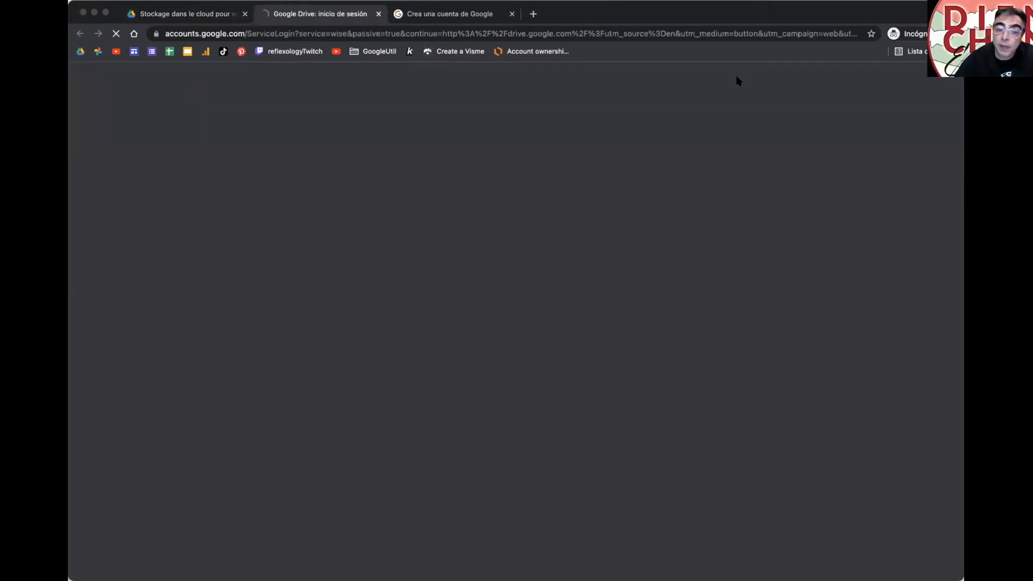
click(470, 305)
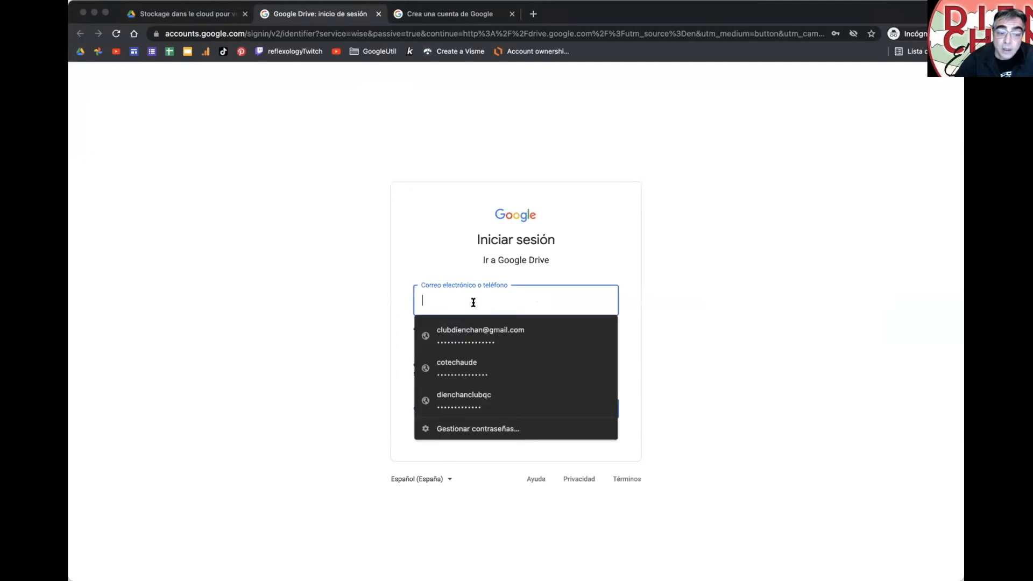
click(472, 336)
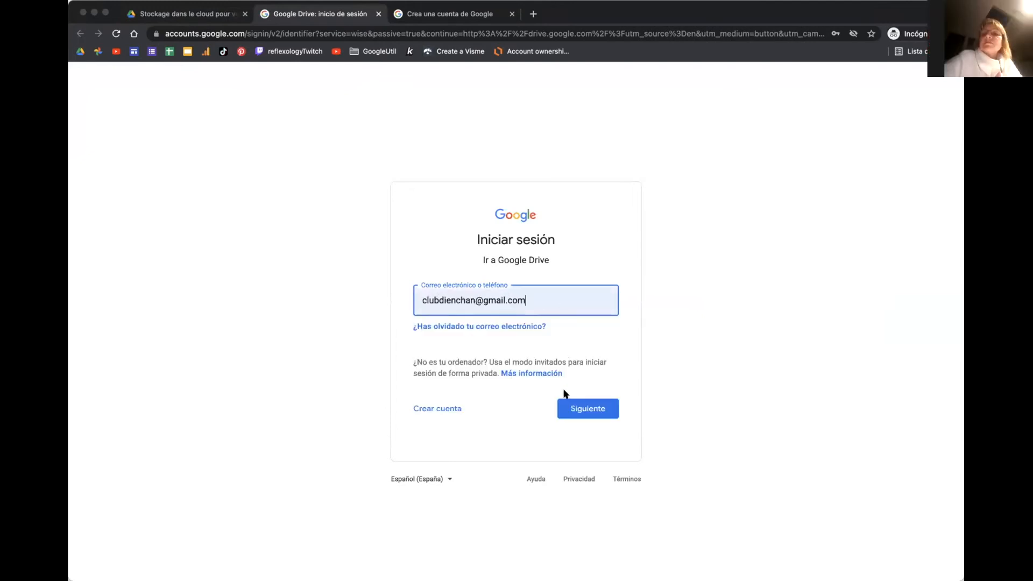
click(586, 416)
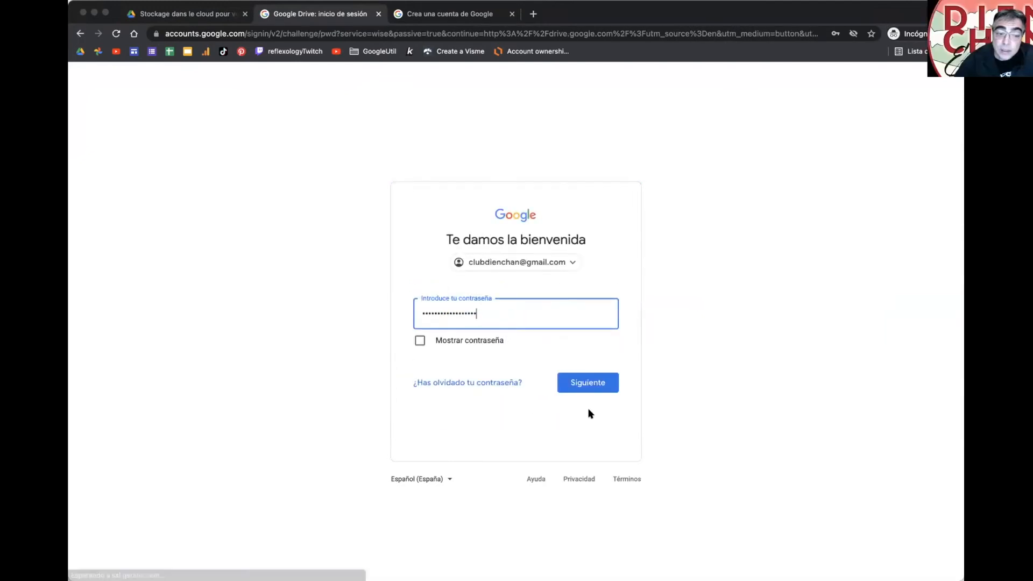
click(592, 390)
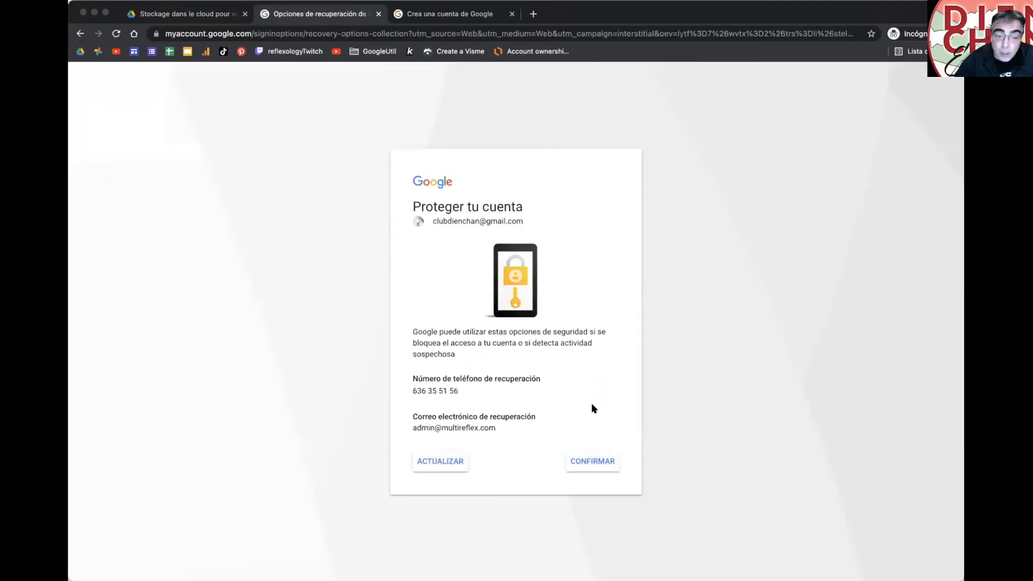
click(588, 465)
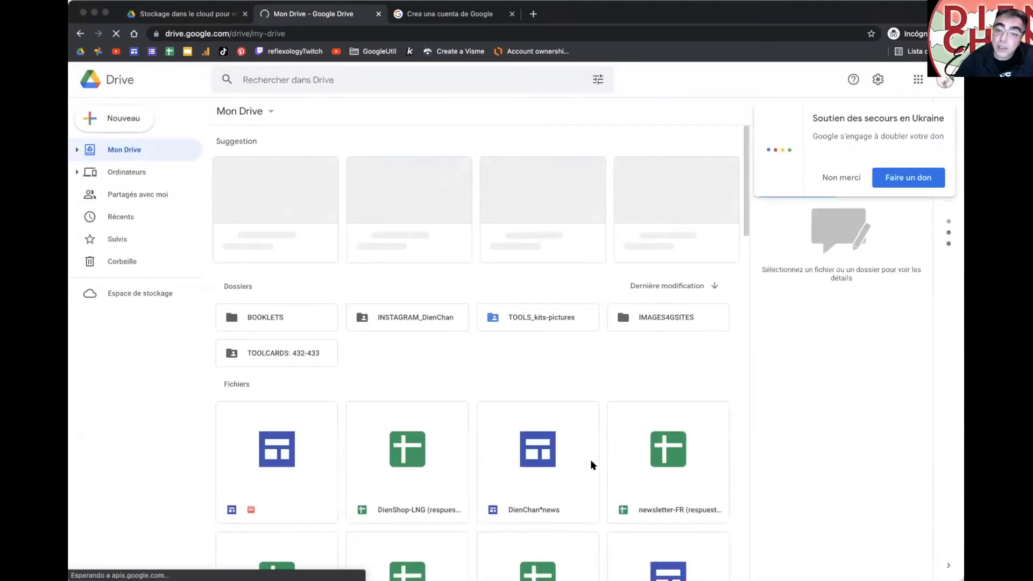
Step: Dismiss the donation popup and create a new Google Sites site via Nouveau > Plus
click(831, 178)
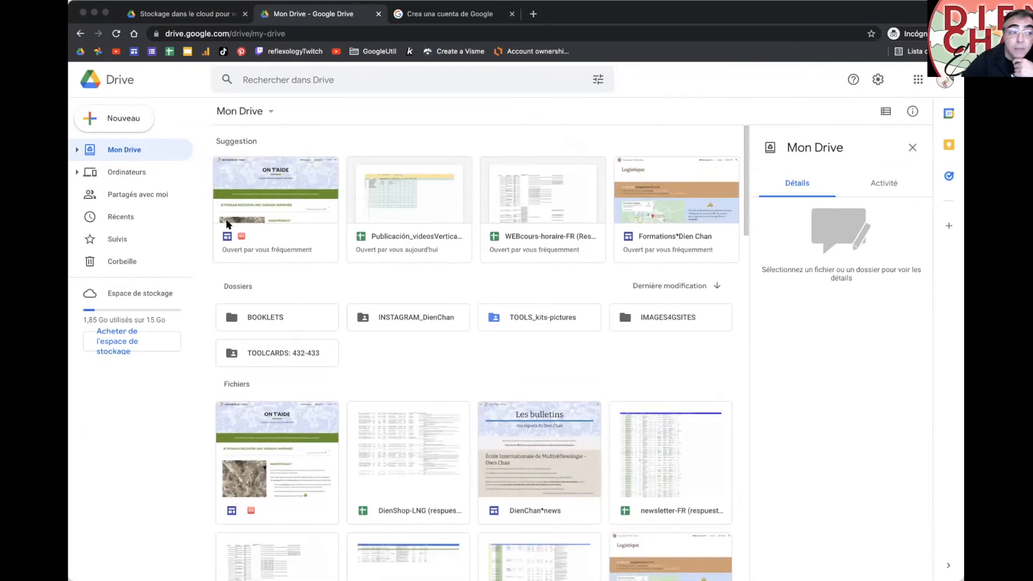
click(91, 117)
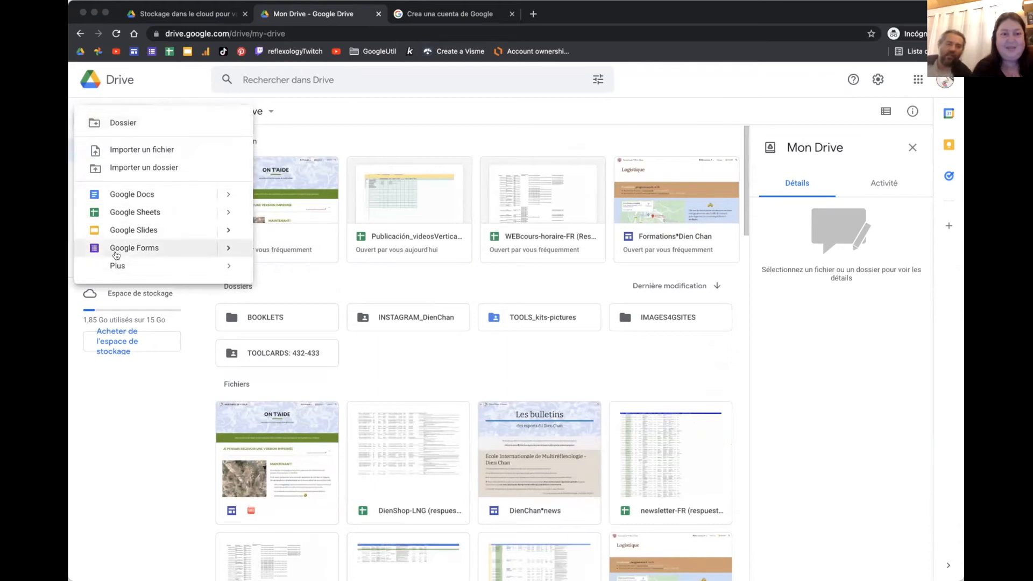
mouse_move(115, 265)
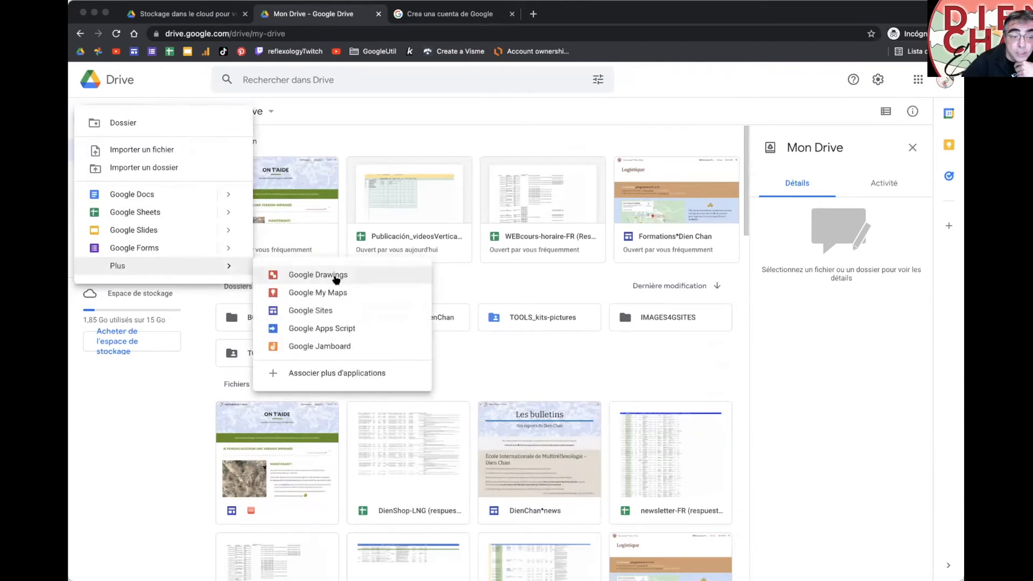
click(313, 312)
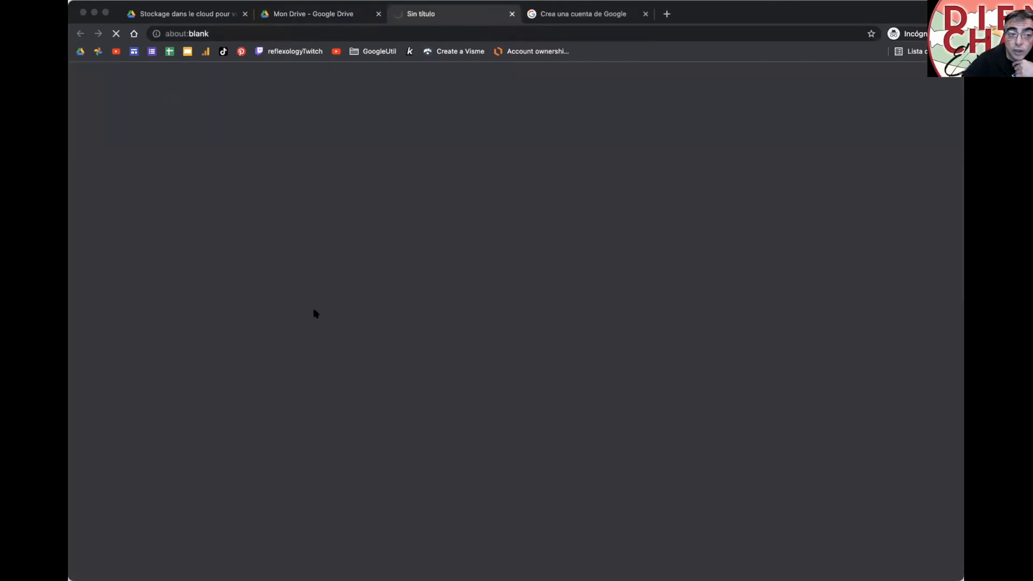
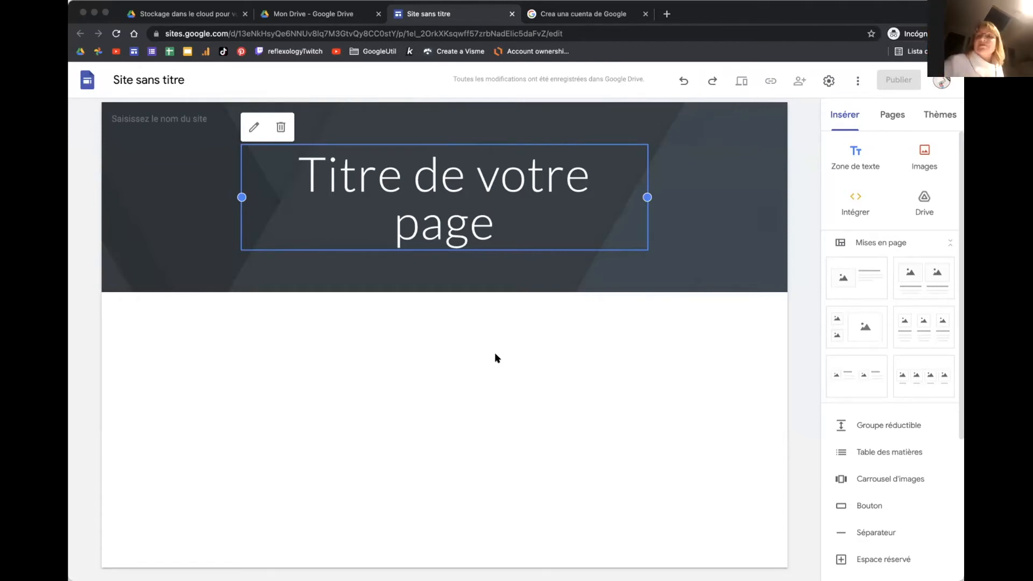
Step: Try the Simple theme's pink, teal and purple colour swatches
click(929, 114)
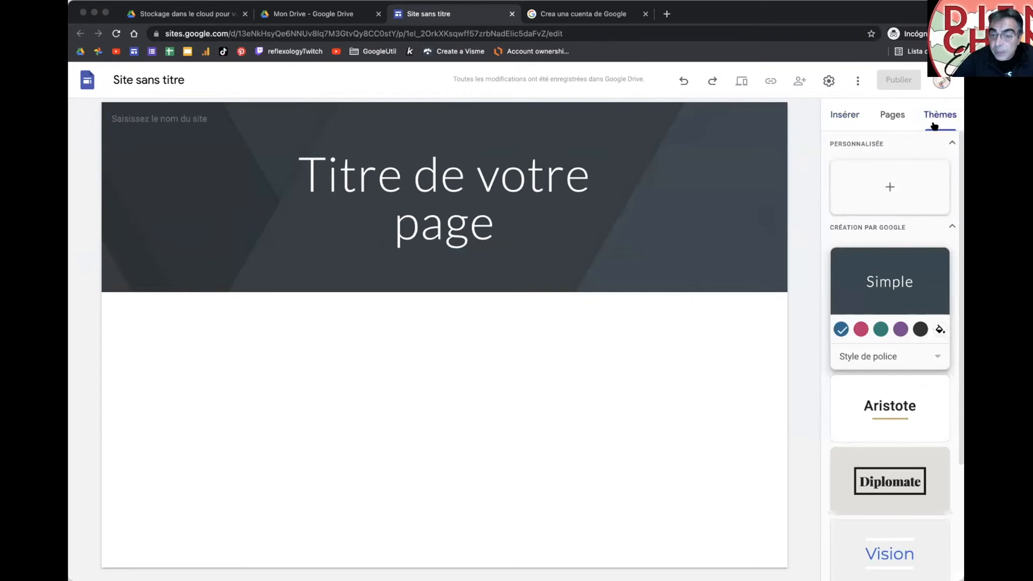
scroll(918, 180, down, 3)
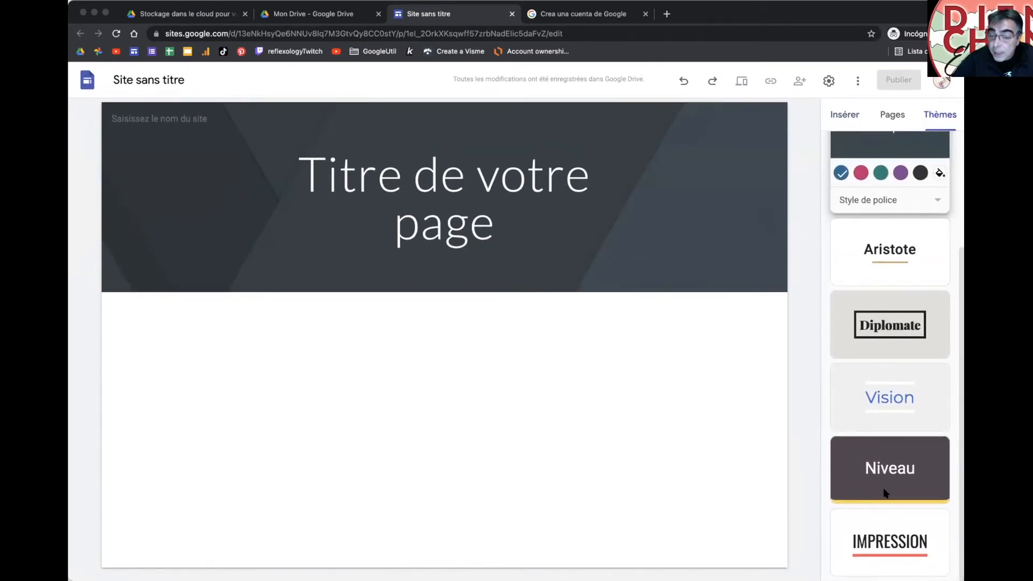
scroll(882, 490, up, 3)
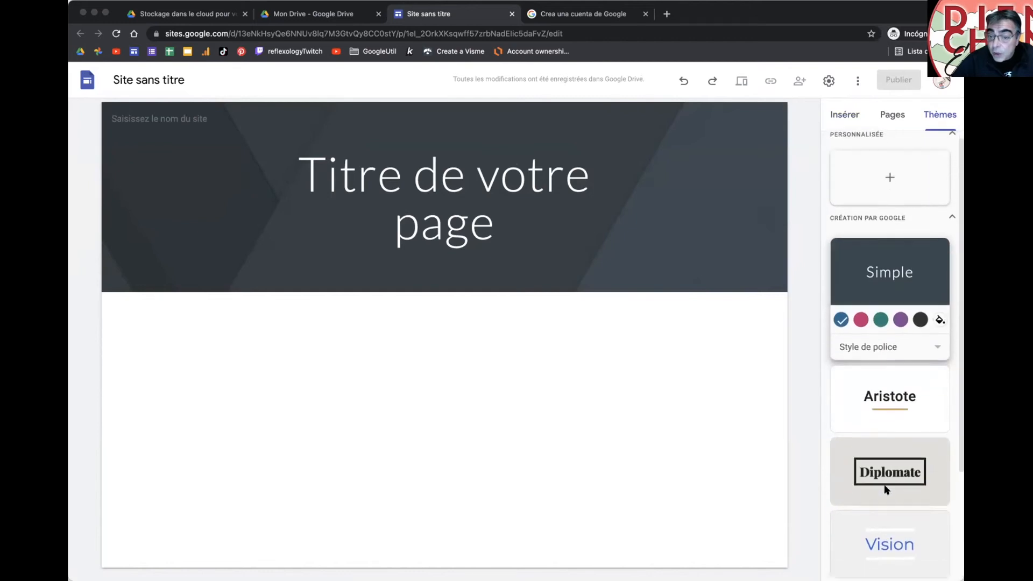
click(879, 347)
click(885, 284)
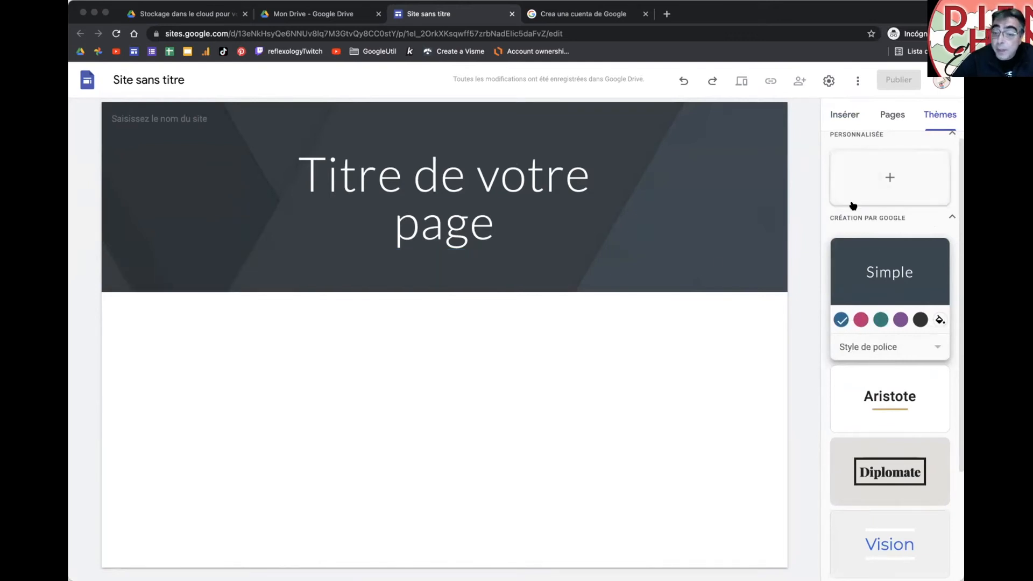
click(861, 320)
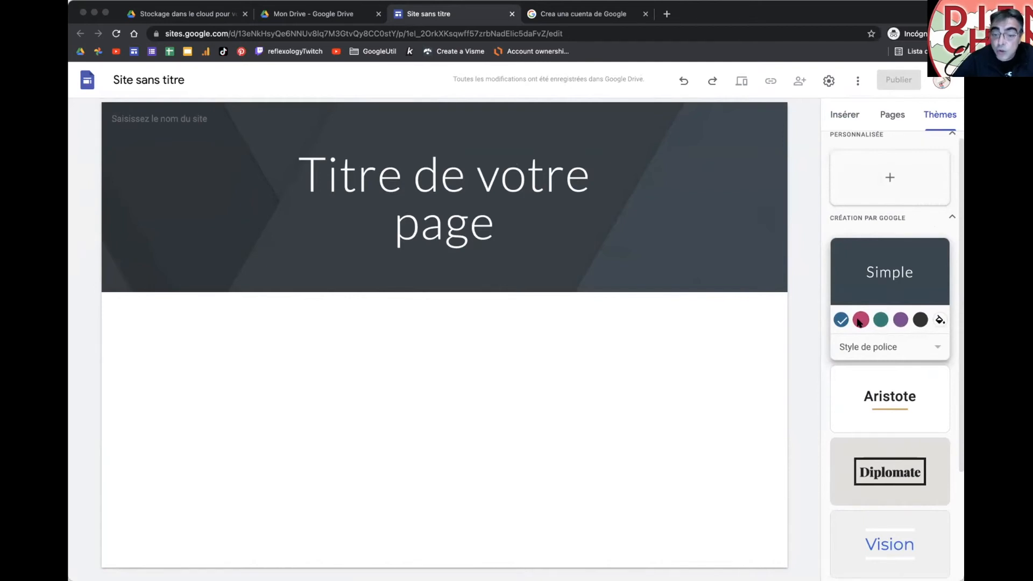
click(882, 320)
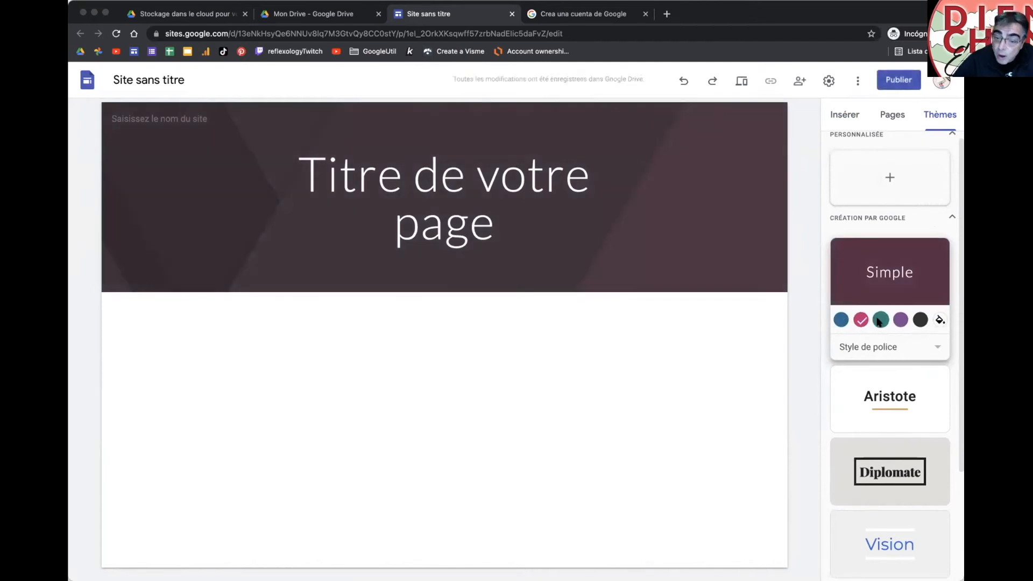
click(900, 319)
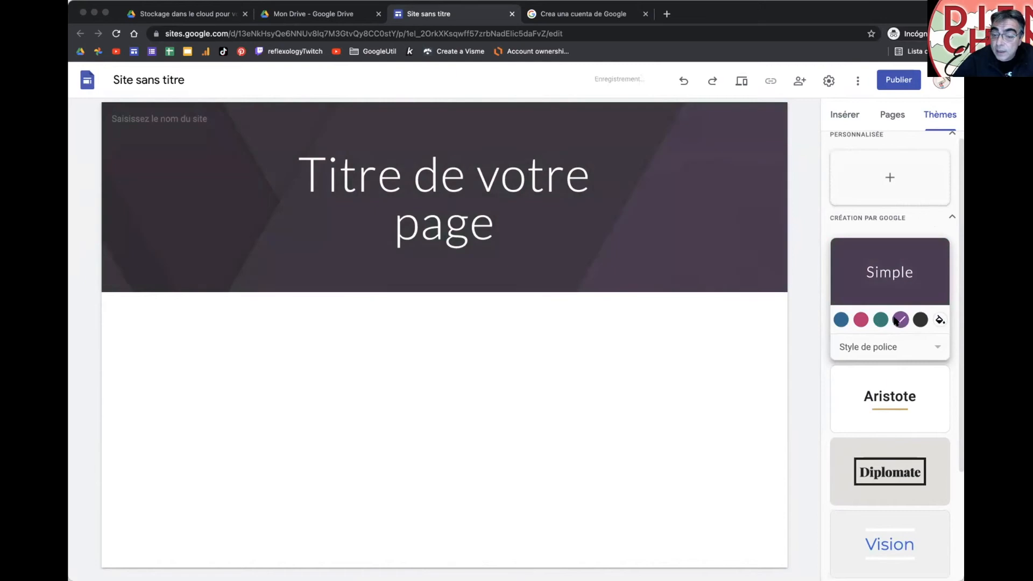
Step: Set a custom Simple theme colour of #007abc
click(938, 318)
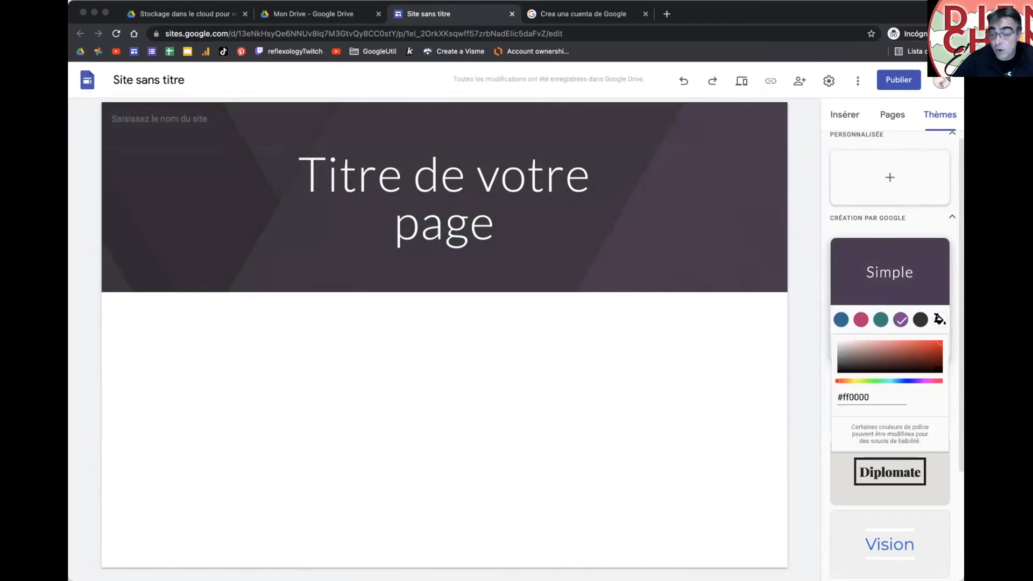
double_click(853, 396)
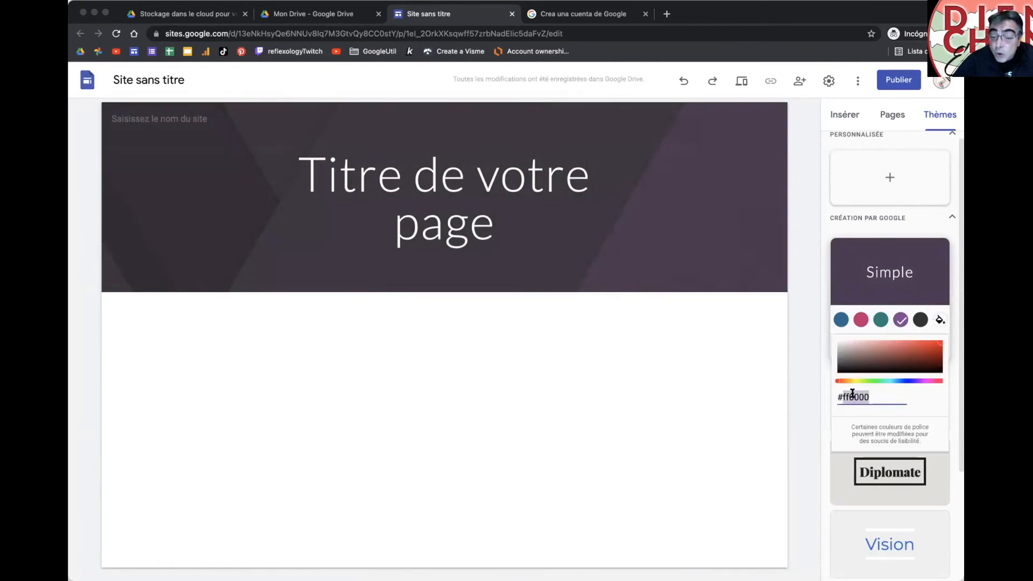
click(898, 367)
drag(908, 381, 914, 381)
double_click(851, 396)
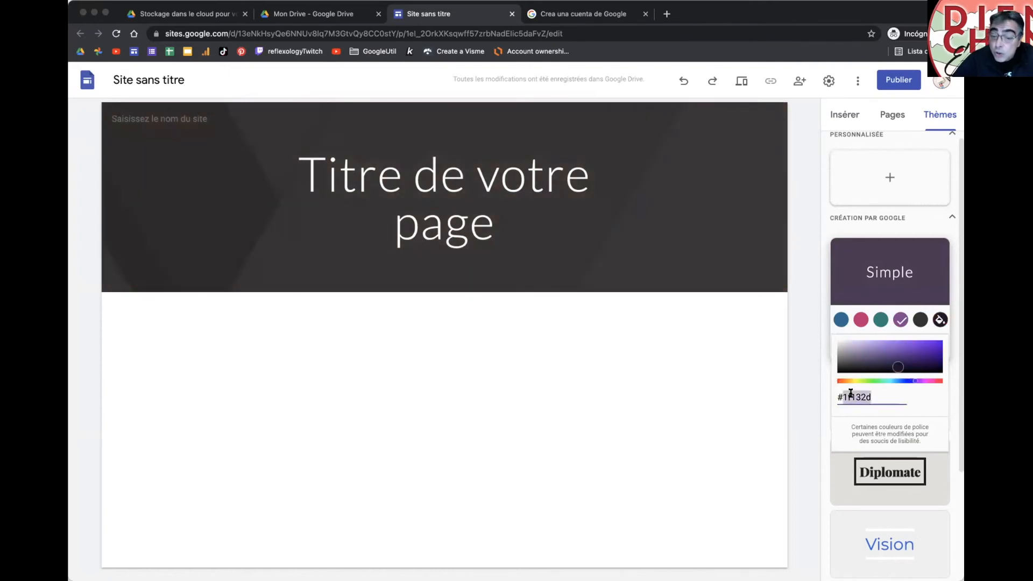
text(007abc)
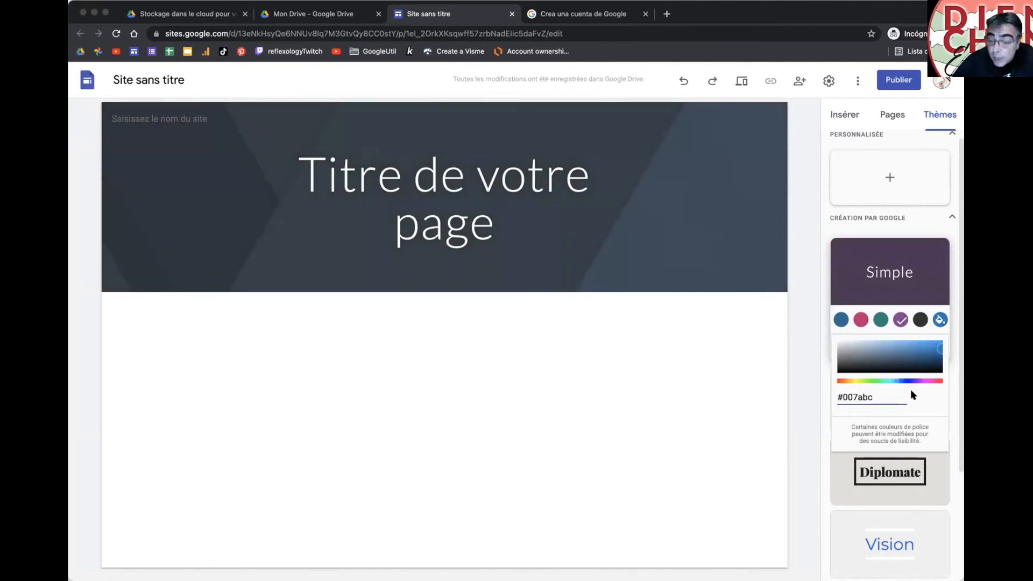
key(Return)
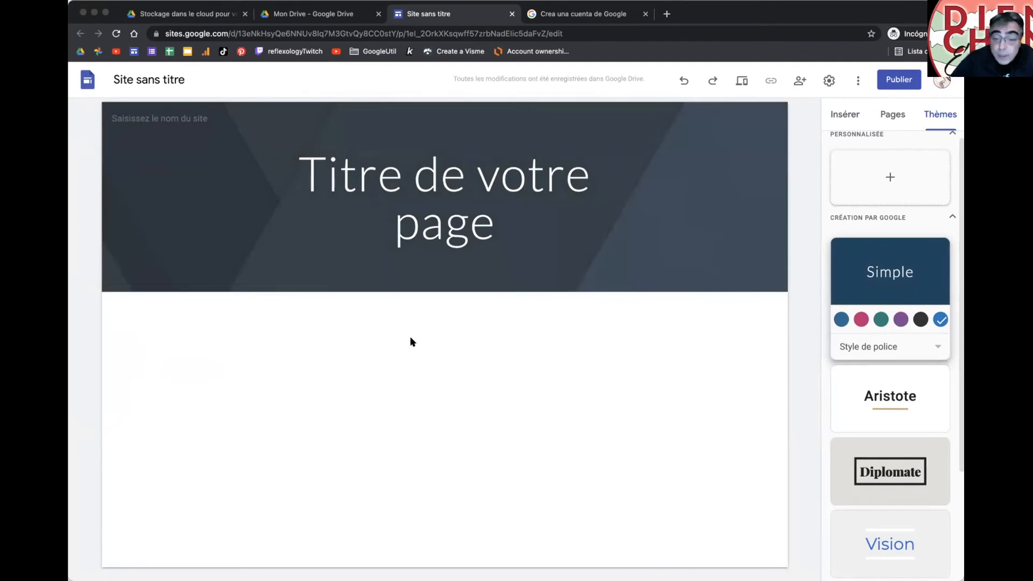
Step: Add a text box to the page body with the lines 'Titres' and 'Sous-titres'
double_click(401, 369)
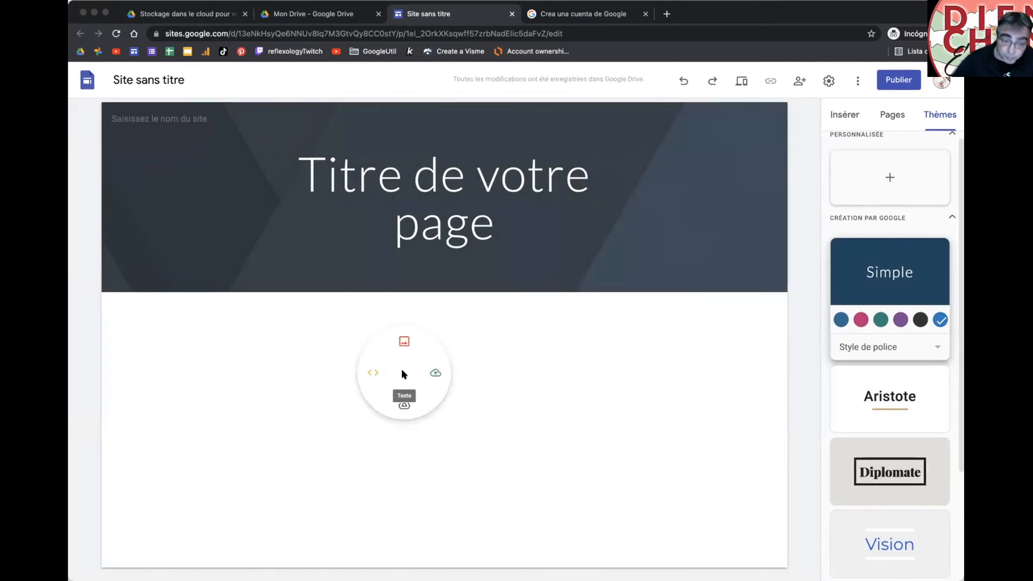
click(401, 369)
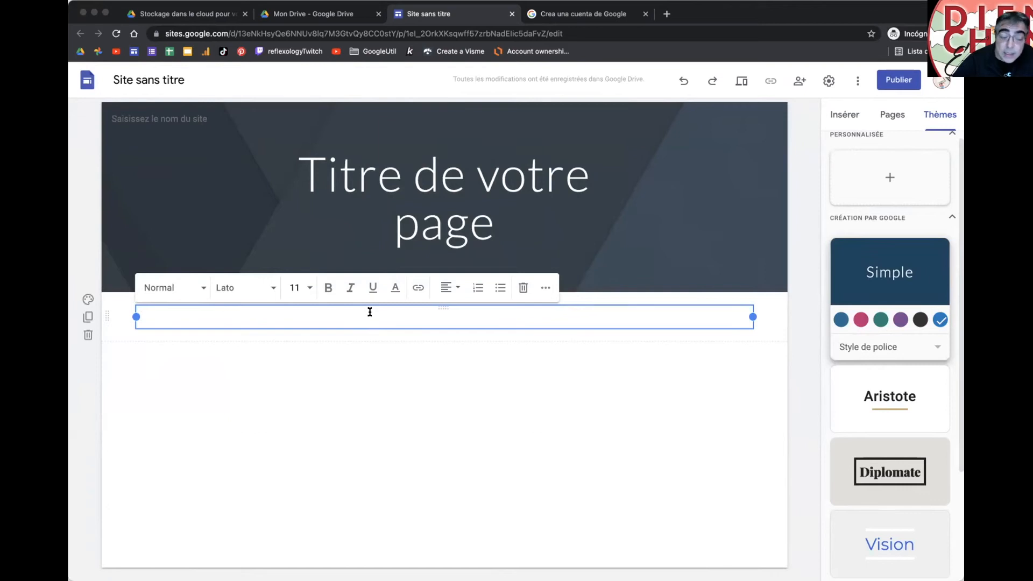
text(T)
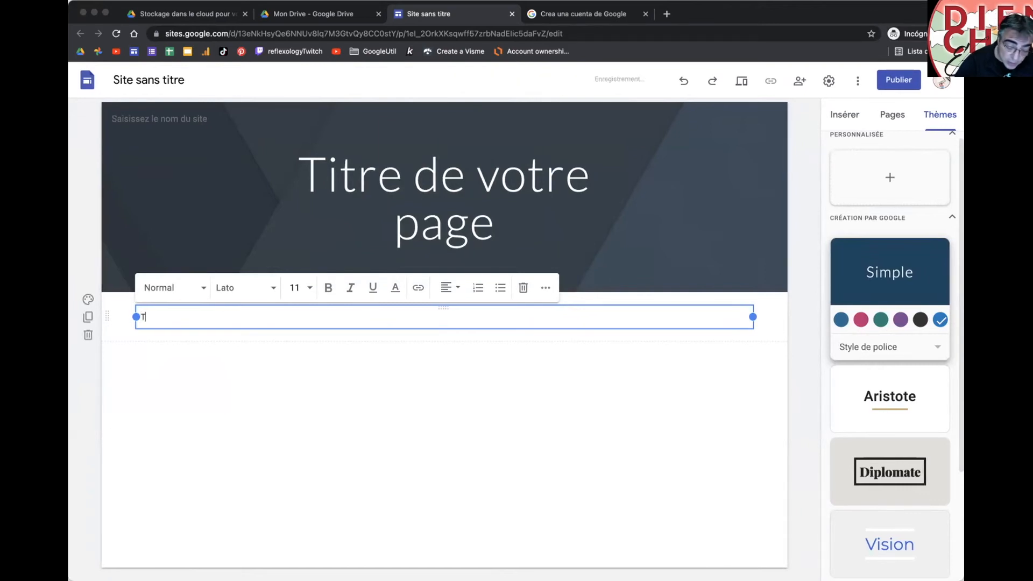
text(itres)
key(Return)
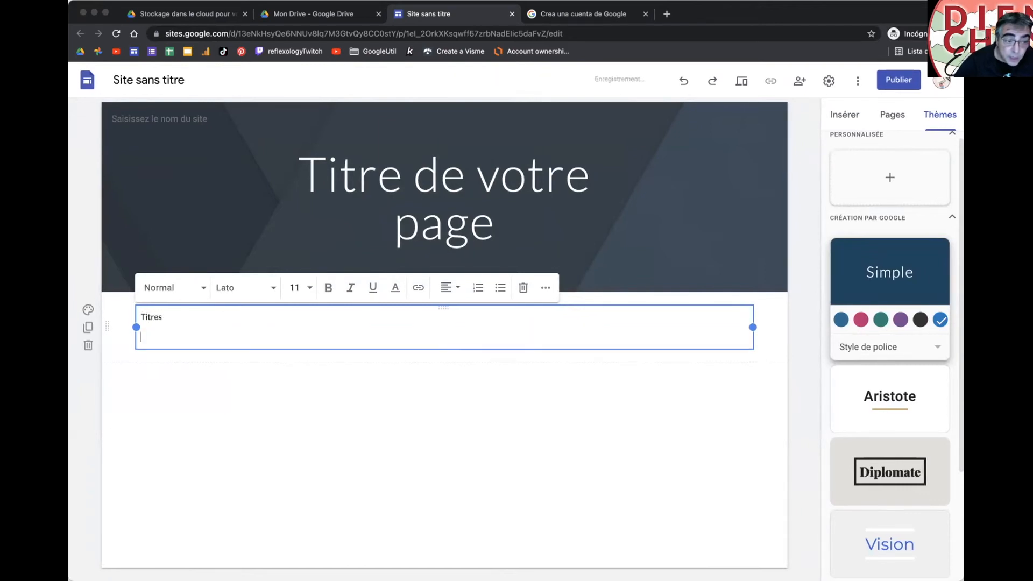
text(Sous)
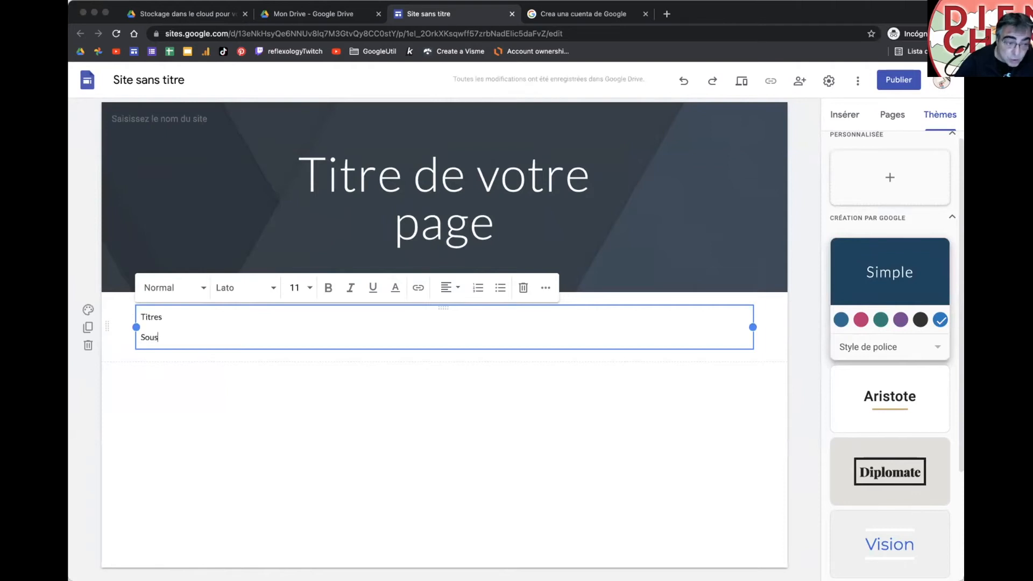
text(-titres)
key(Return)
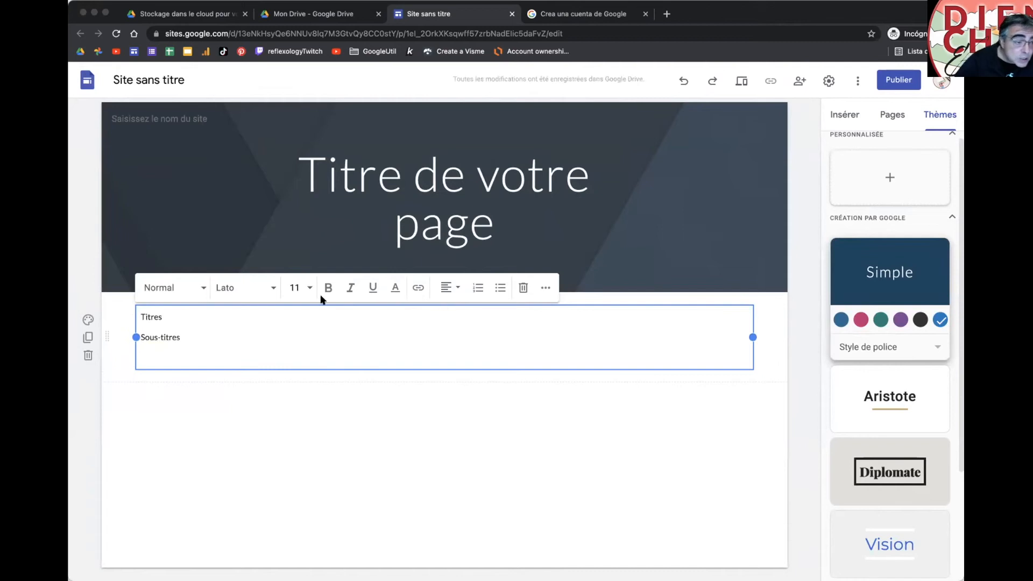
click(150, 290)
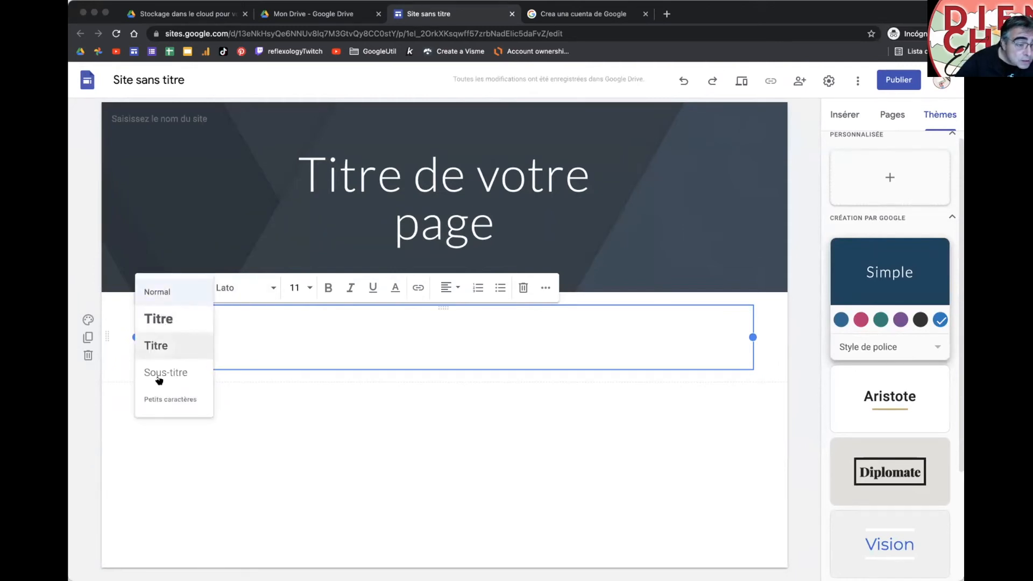
click(241, 331)
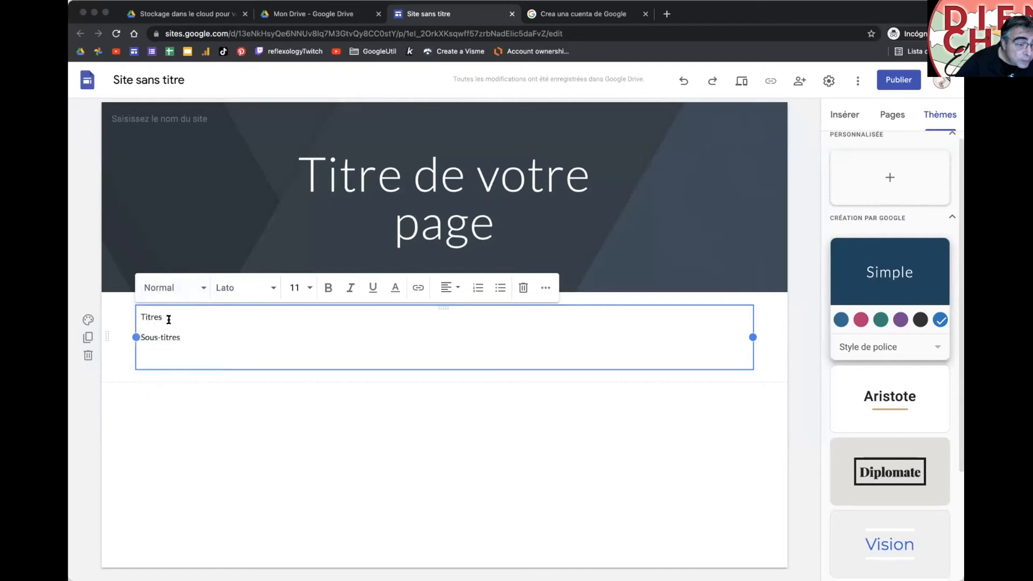
Step: Insert a 'Titre' line after Titres and add a 'texte normal' line at the end
click(168, 318)
key(Return)
text(Titre 2)
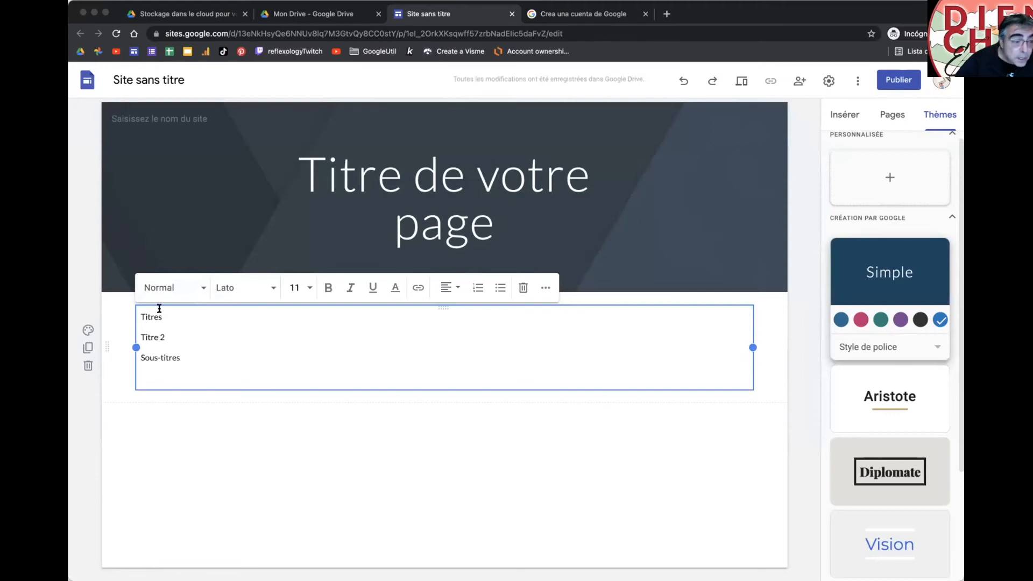
click(162, 286)
click(162, 286)
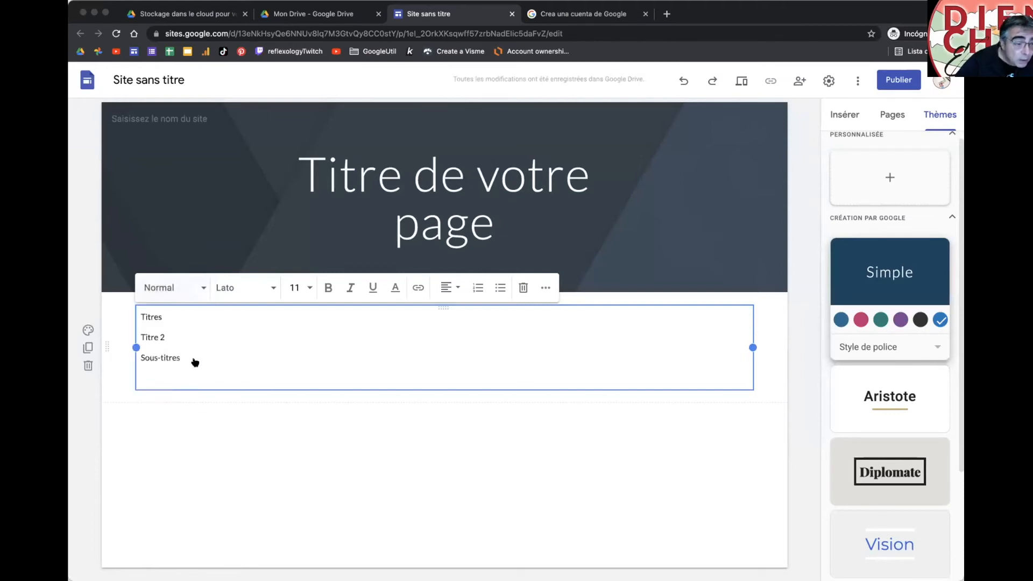
key(Return)
text(text)
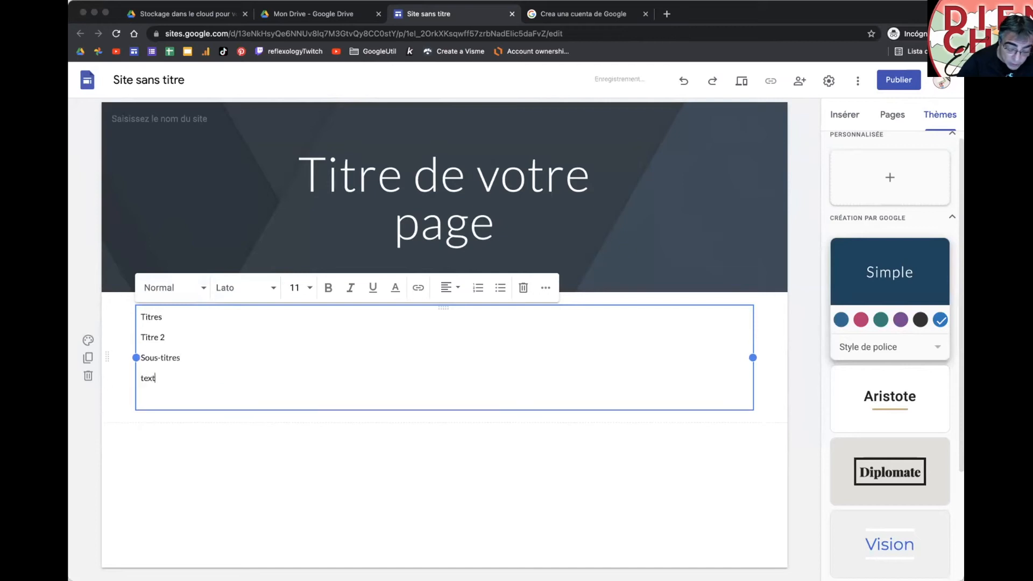
text(e normal)
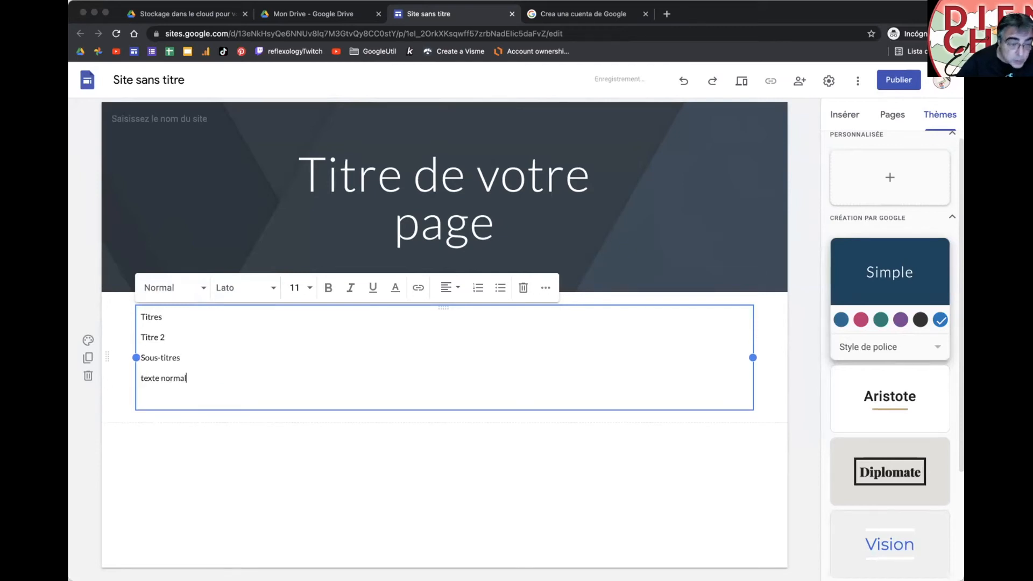
Step: Style Titres as a title, Titre 2 as a heading and Sous-titres as a subtitle
click(171, 312)
click(156, 291)
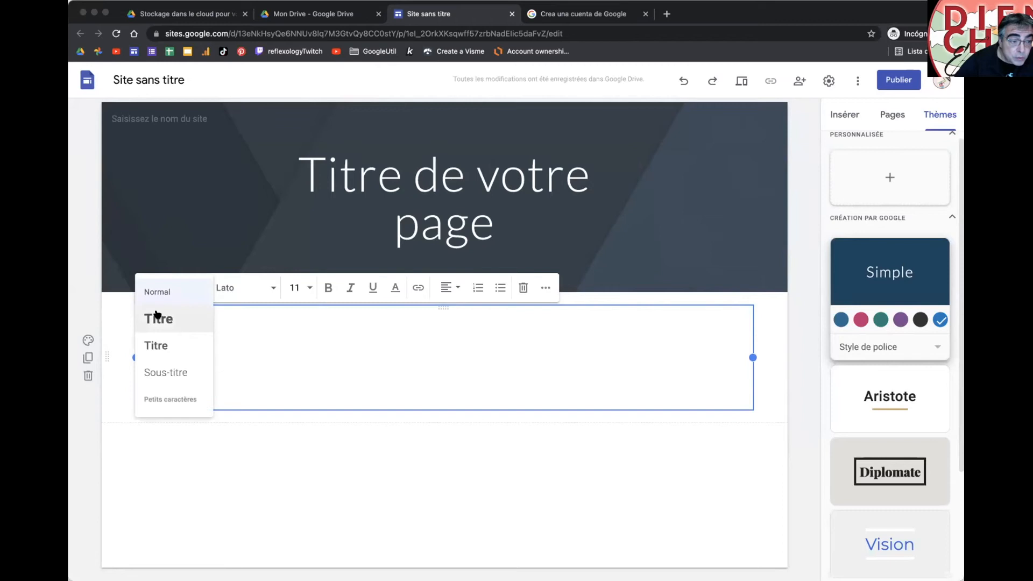
click(157, 316)
click(155, 353)
click(165, 287)
click(166, 344)
click(163, 383)
click(168, 290)
click(160, 371)
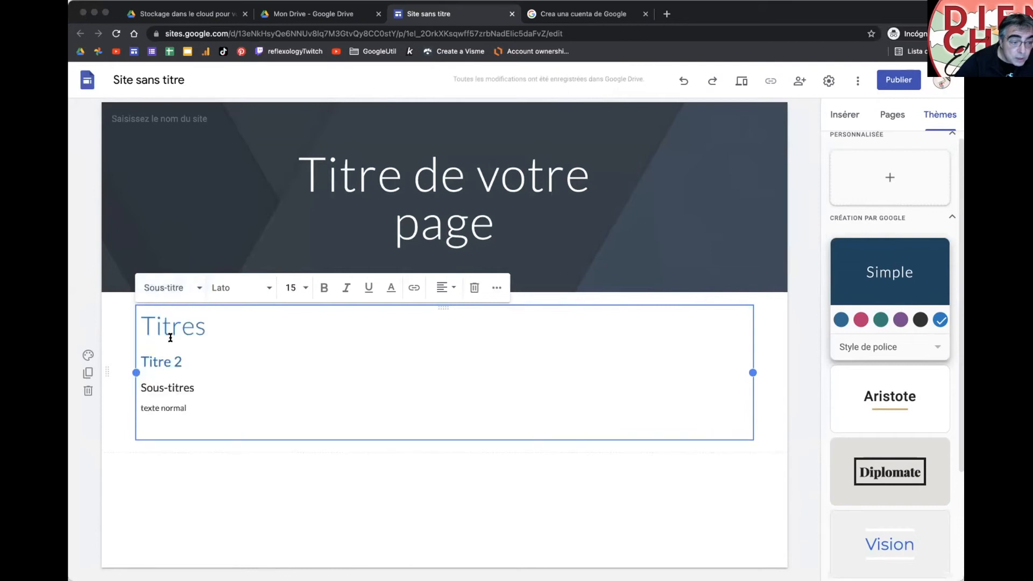
Step: Add a 'petit texte' line in Petits caractères and give the Diplomate theme its dark red colour
click(156, 404)
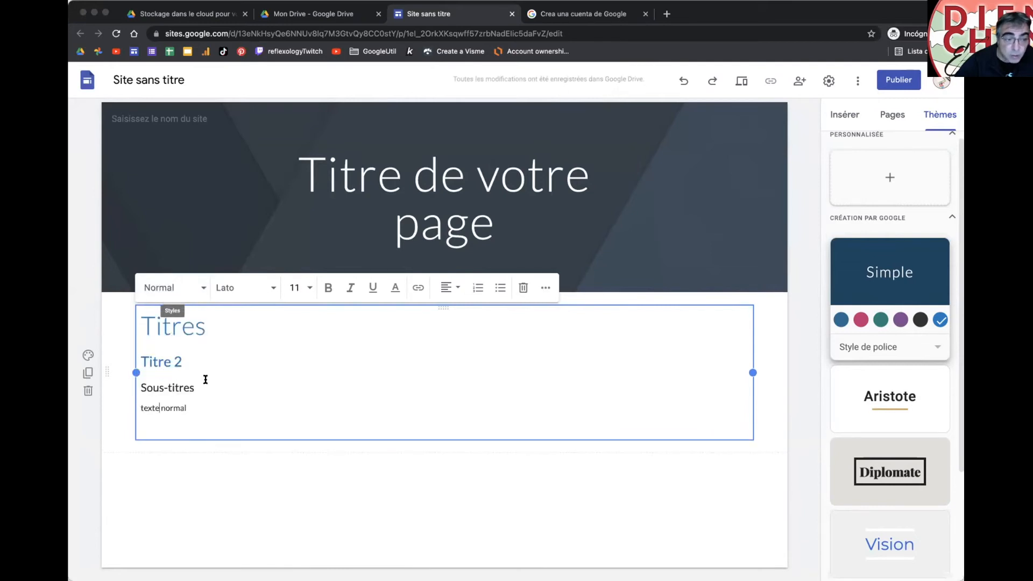
click(197, 408)
key(Return)
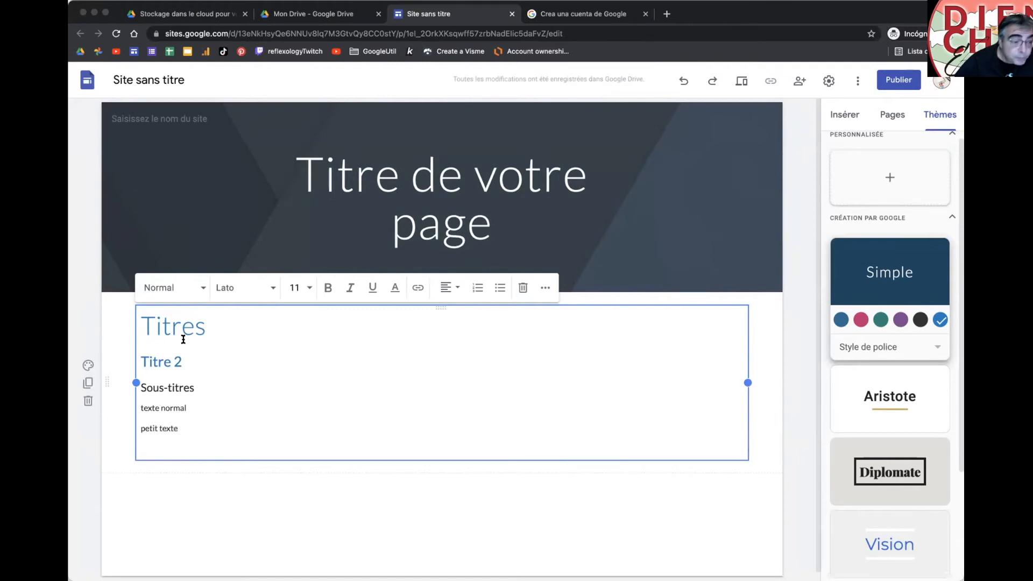
click(172, 288)
click(176, 398)
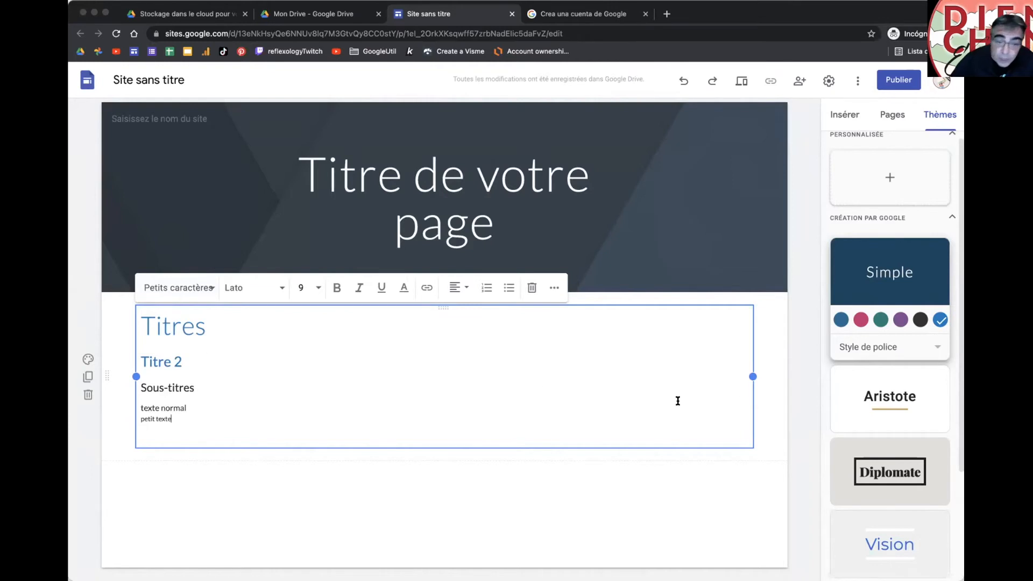
click(859, 321)
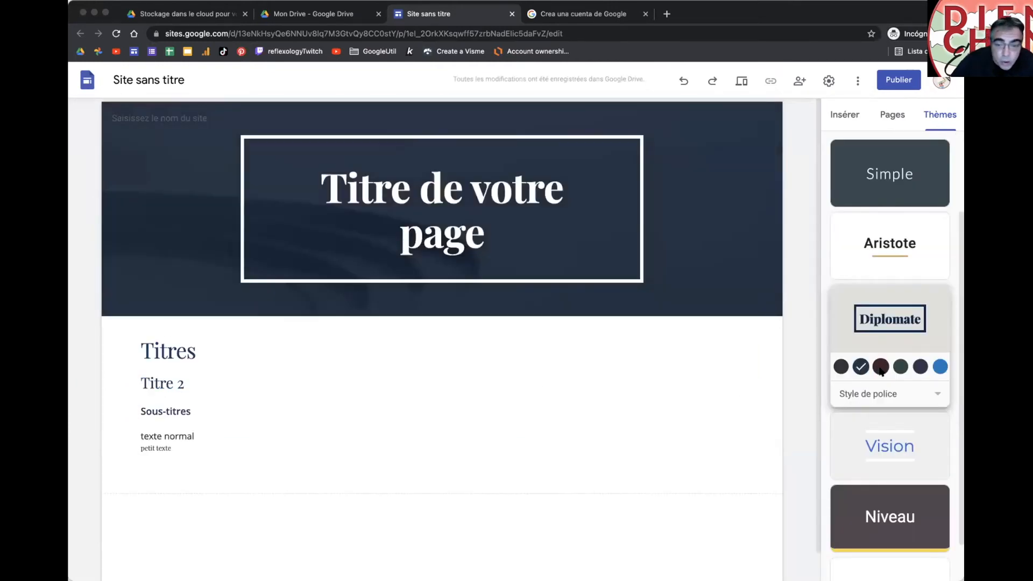
click(881, 370)
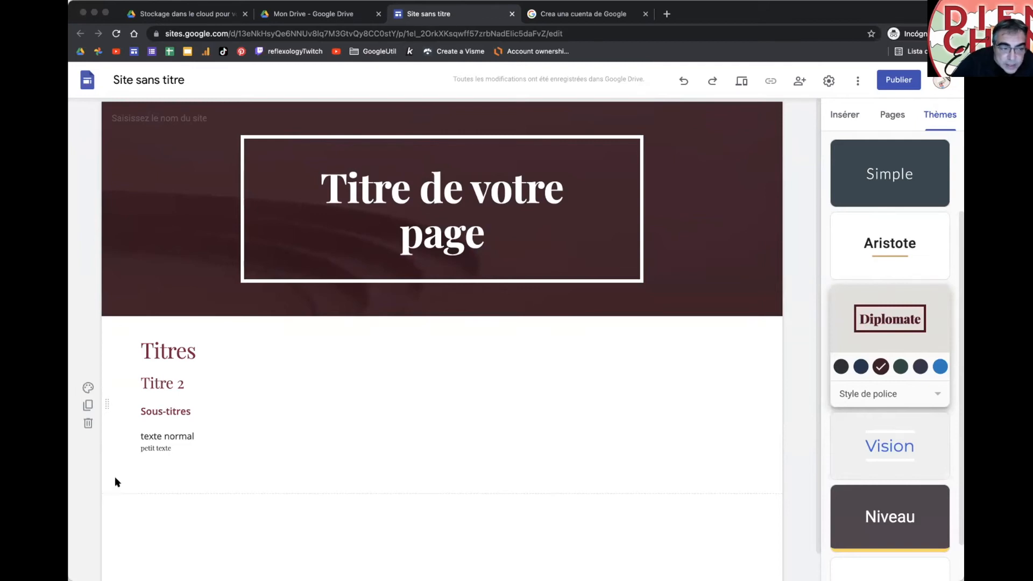
Step: Give the section the light grey Style 2 background and paste the Dien Chan text into its text box
click(87, 386)
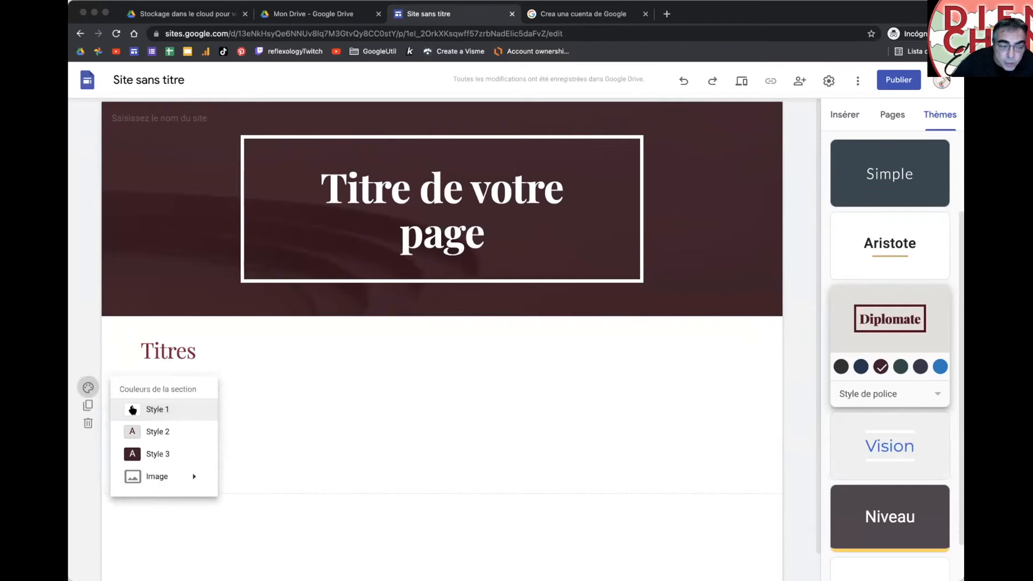
click(137, 429)
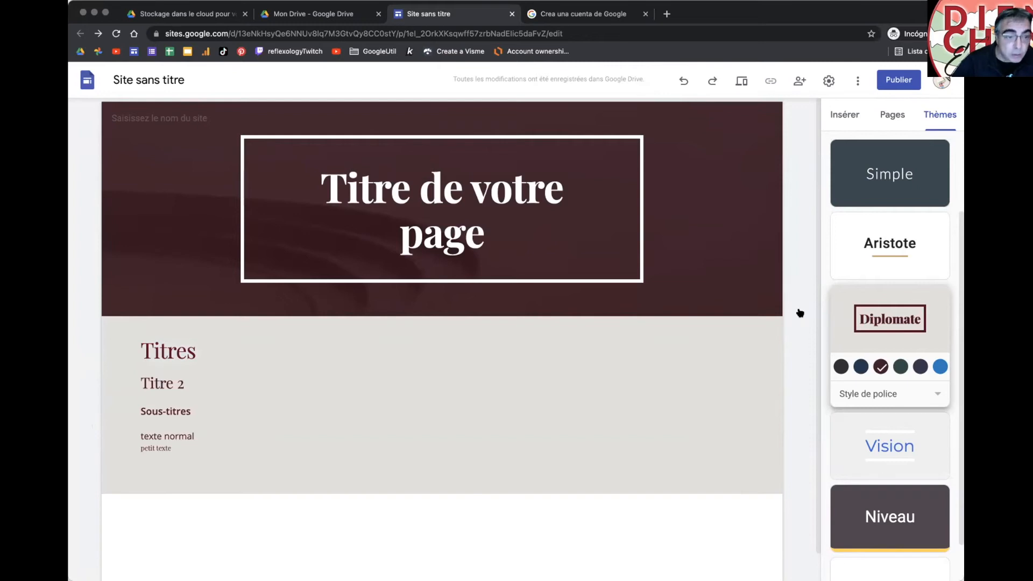
click(259, 437)
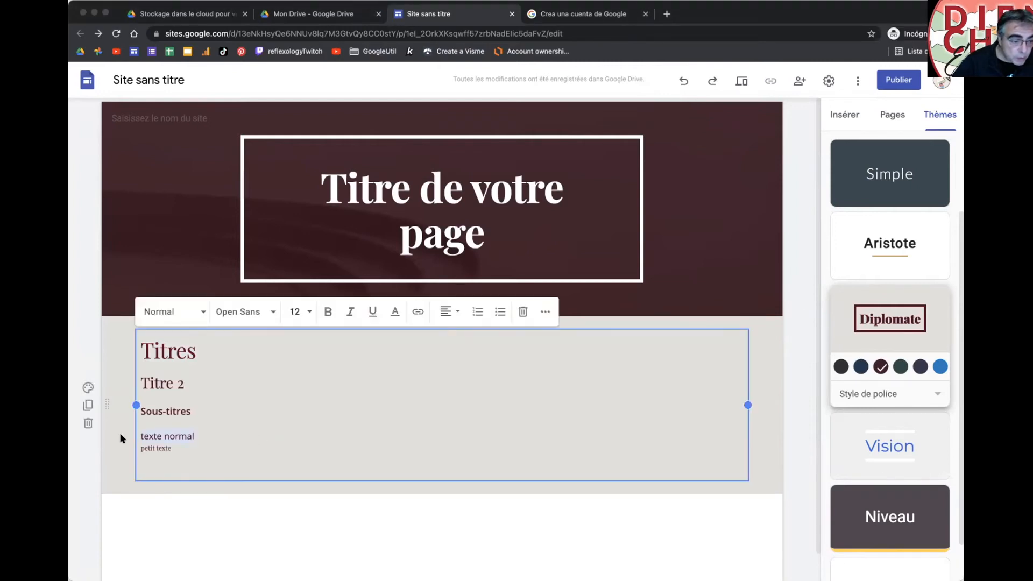
key(ctrl+v)
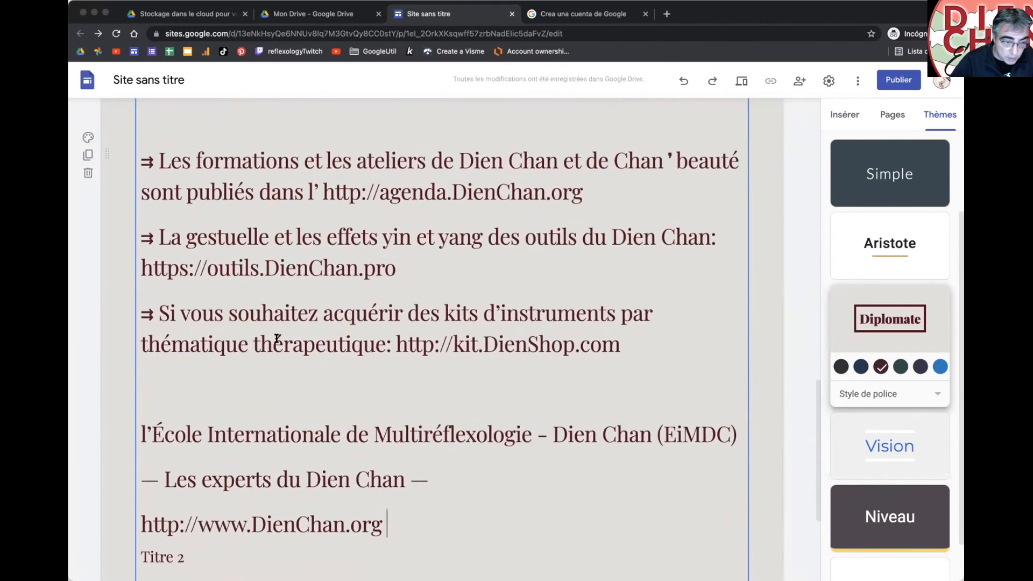
Step: Undo the paste and paste the timestamped Dien Chan text into the texte normal line instead
scroll(251, 239, up, 15)
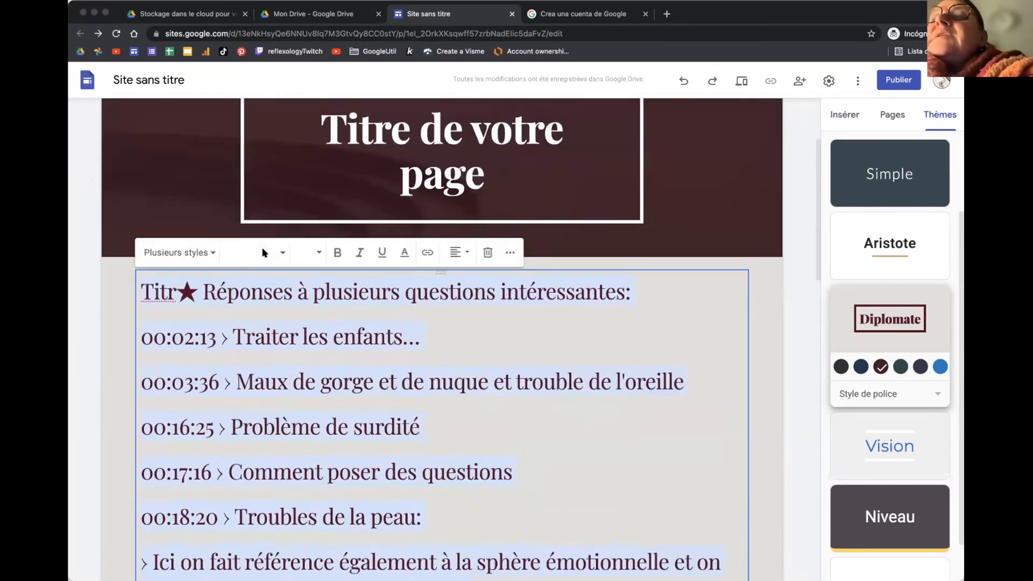
key(ctrl+z)
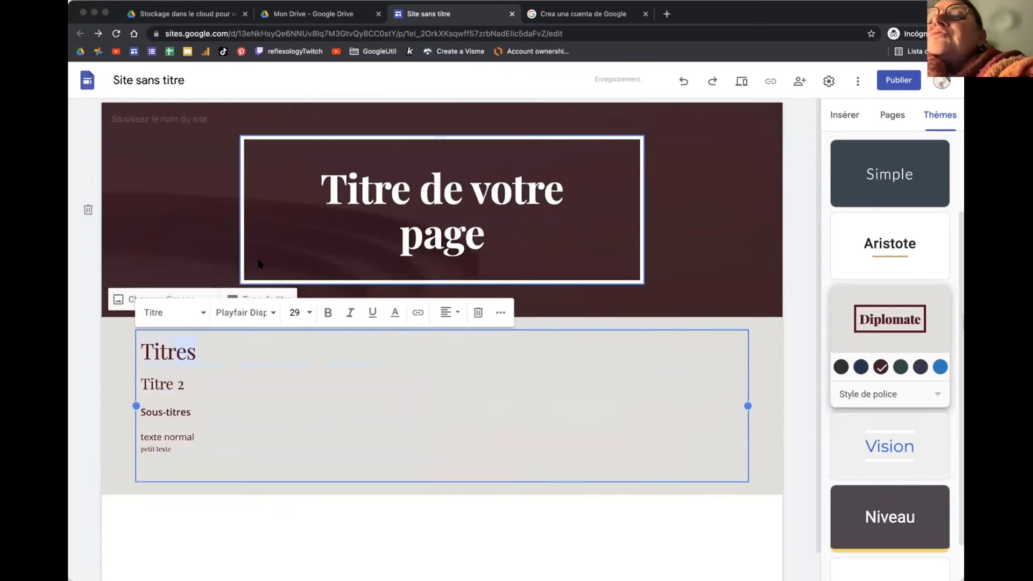
click(136, 439)
key(ctrl+v)
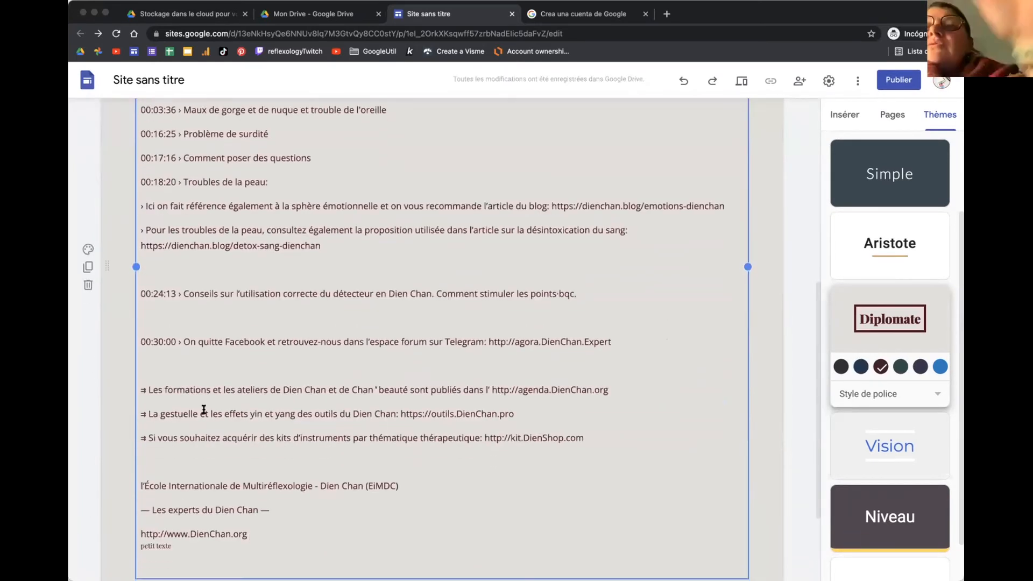
scroll(271, 366, up, 6)
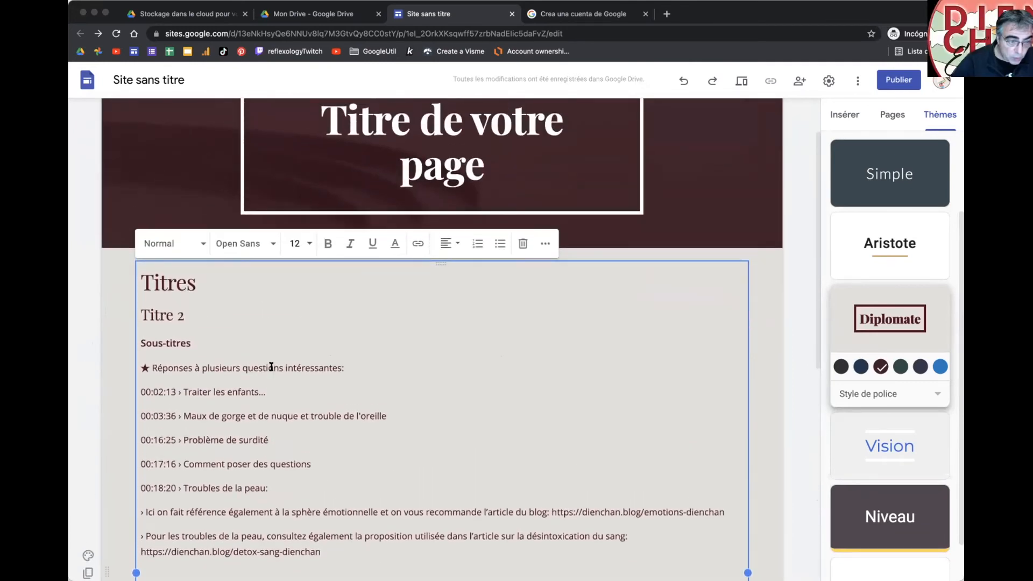
scroll(187, 442, down, 4)
scroll(187, 439, up, 2)
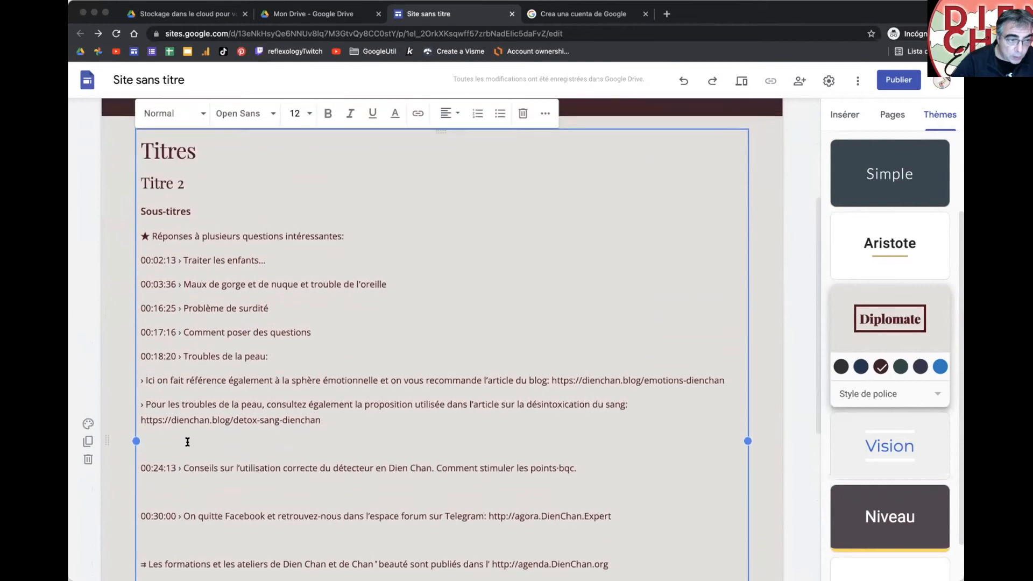
click(177, 163)
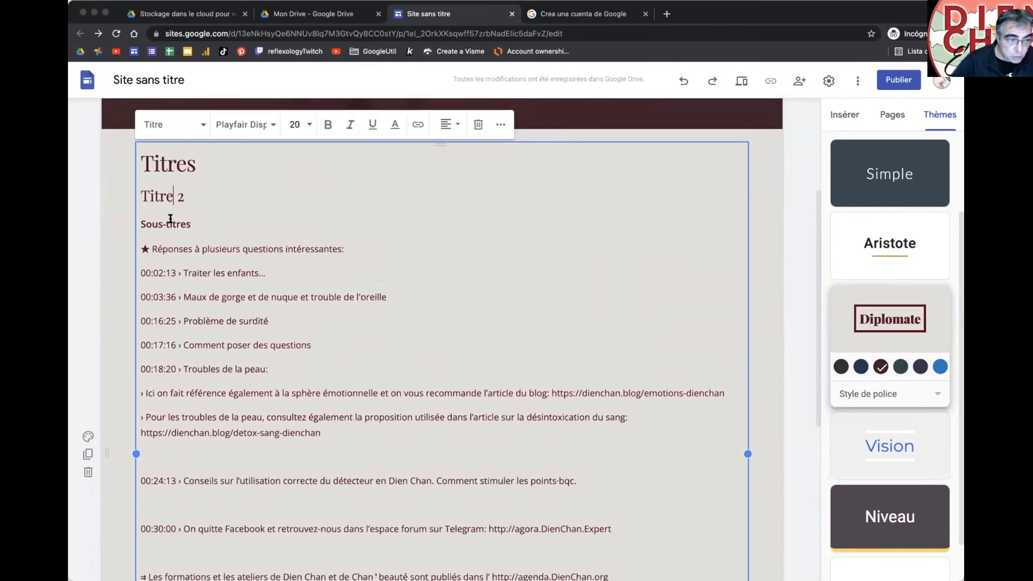
click(170, 221)
drag(189, 295, 190, 321)
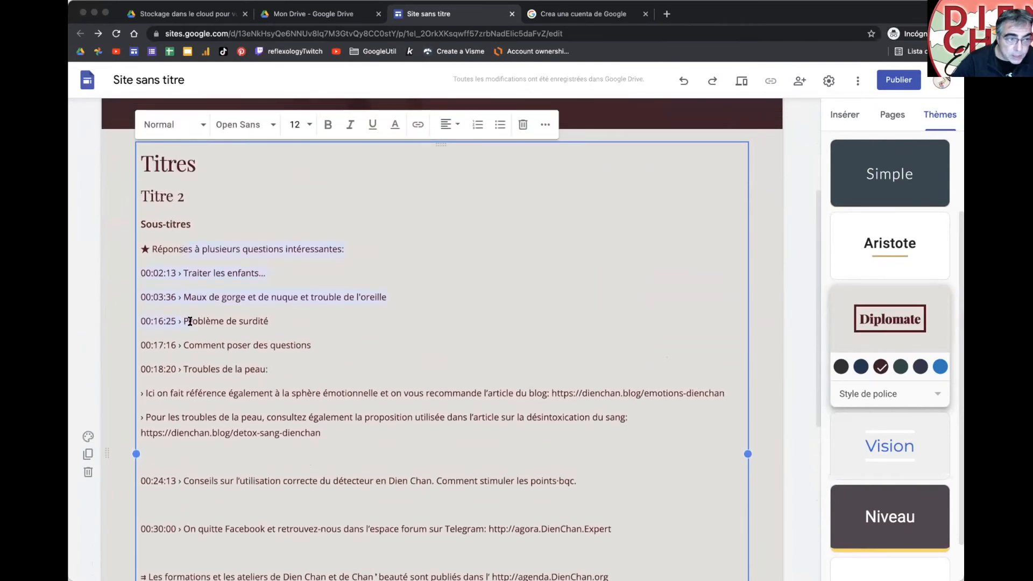
click(169, 273)
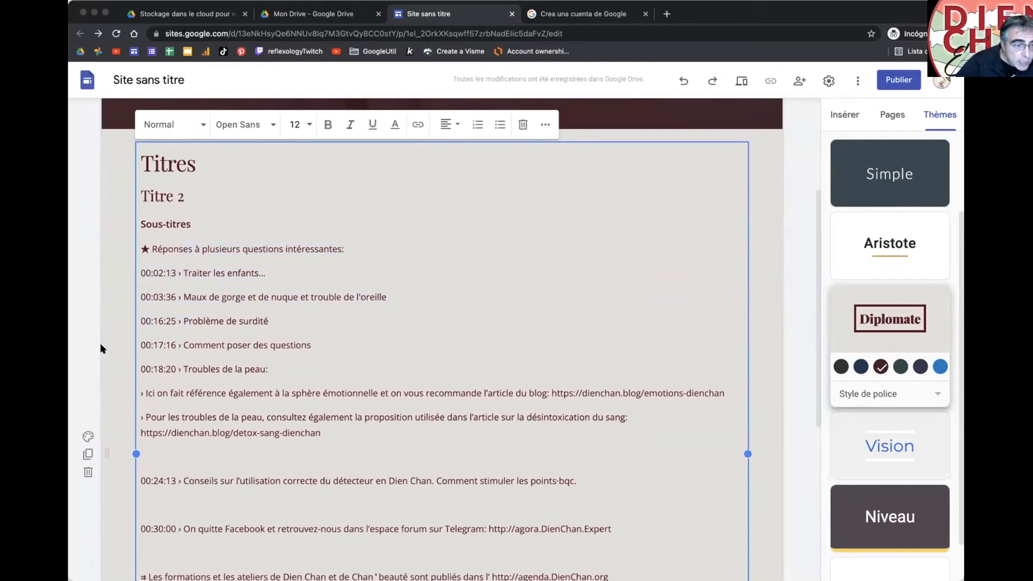
Step: Try white, light grey and dark blue section backgrounds, and switch the theme colour to blue
click(88, 437)
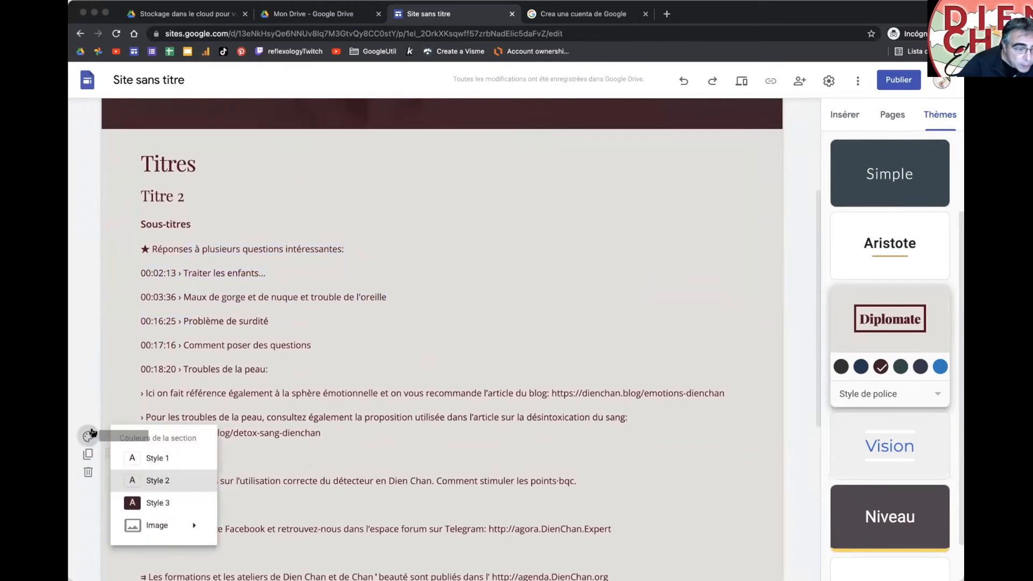
click(132, 457)
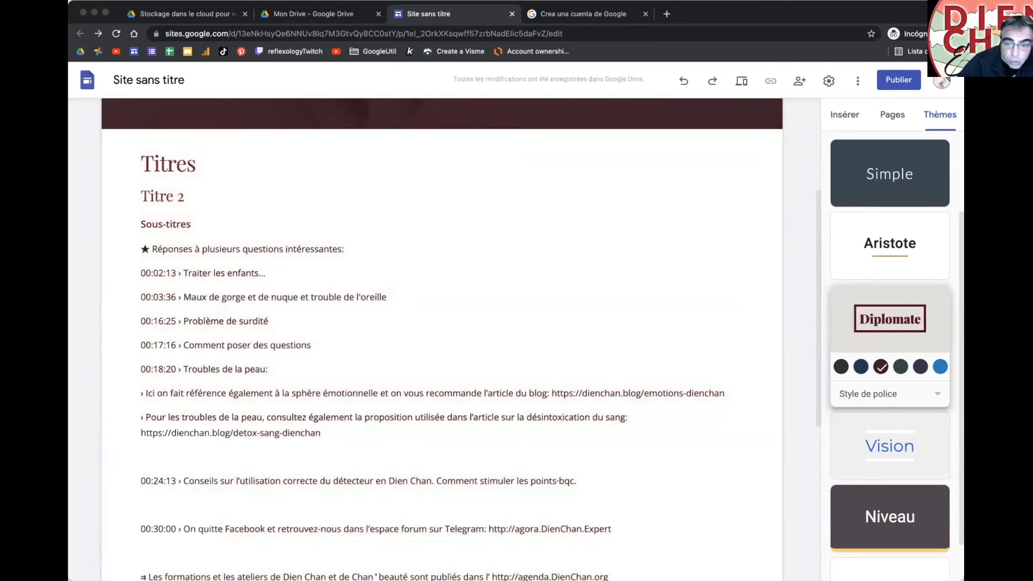
click(939, 366)
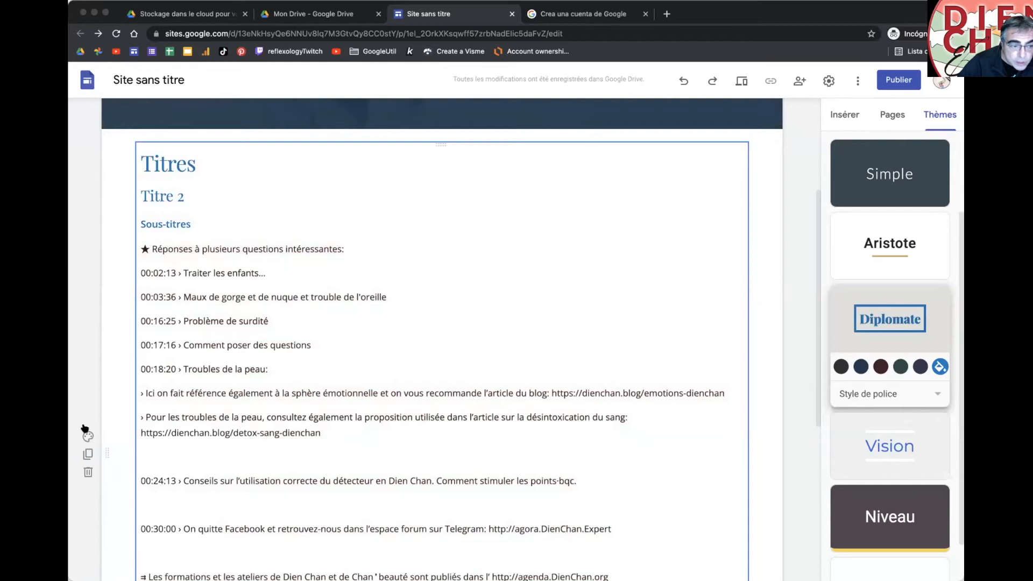
click(87, 435)
click(141, 479)
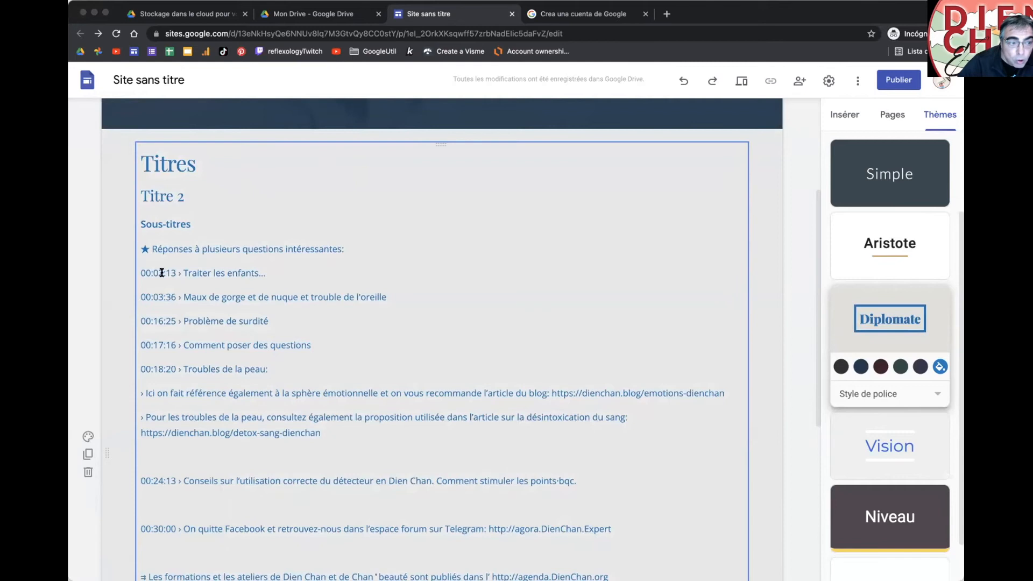
click(86, 436)
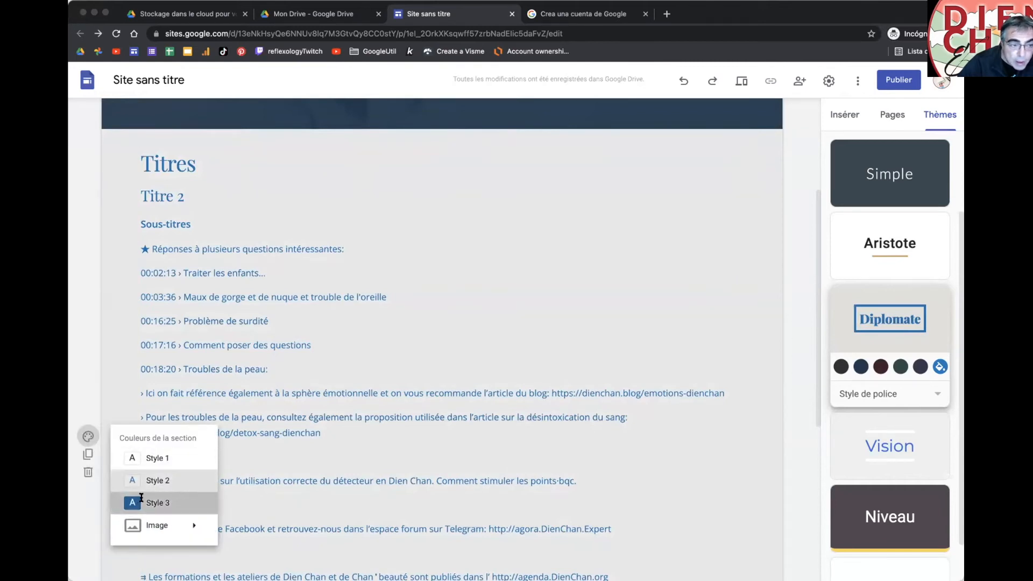
click(141, 502)
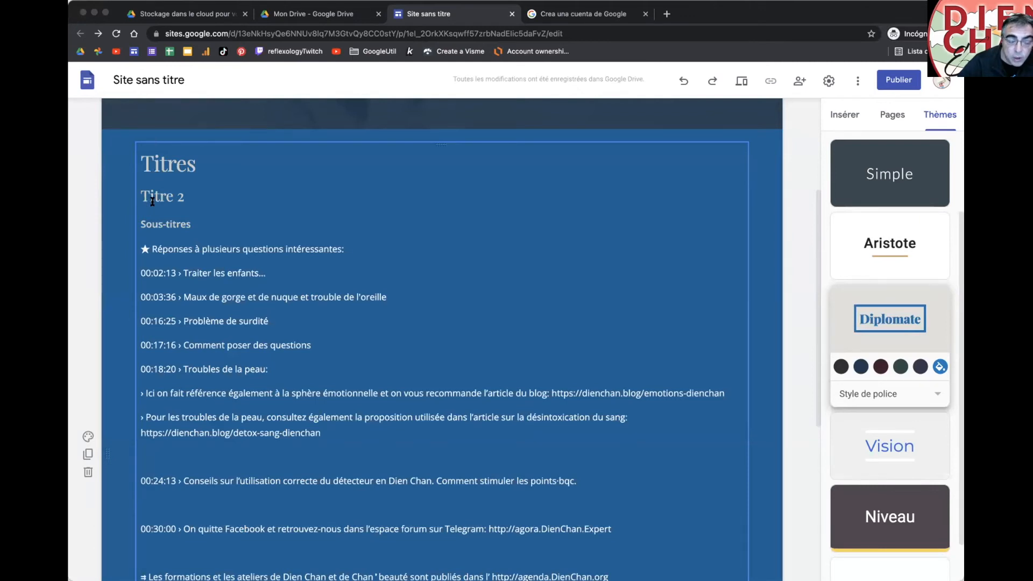
Step: Upload an image as the section background
click(88, 436)
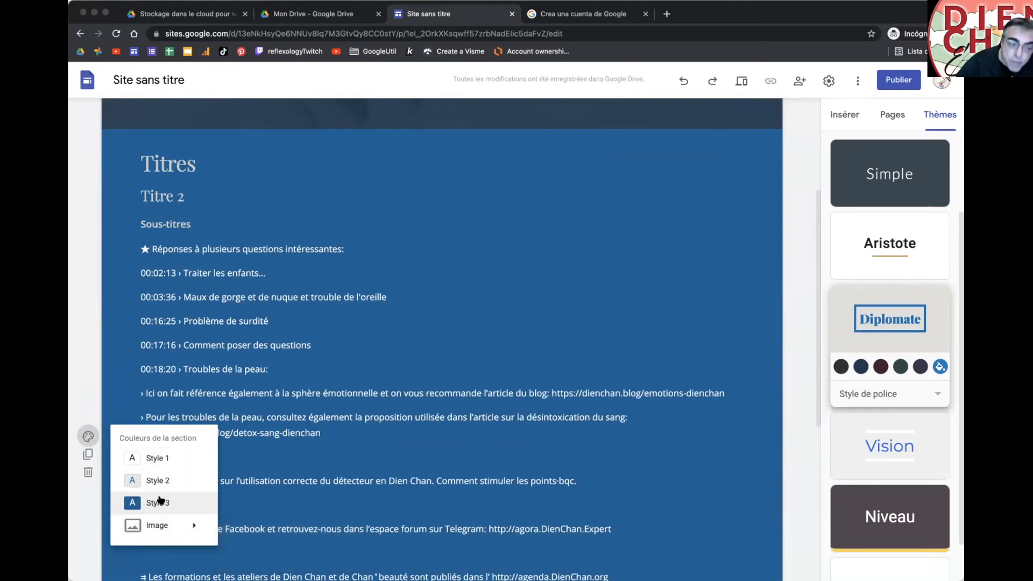
mouse_move(171, 522)
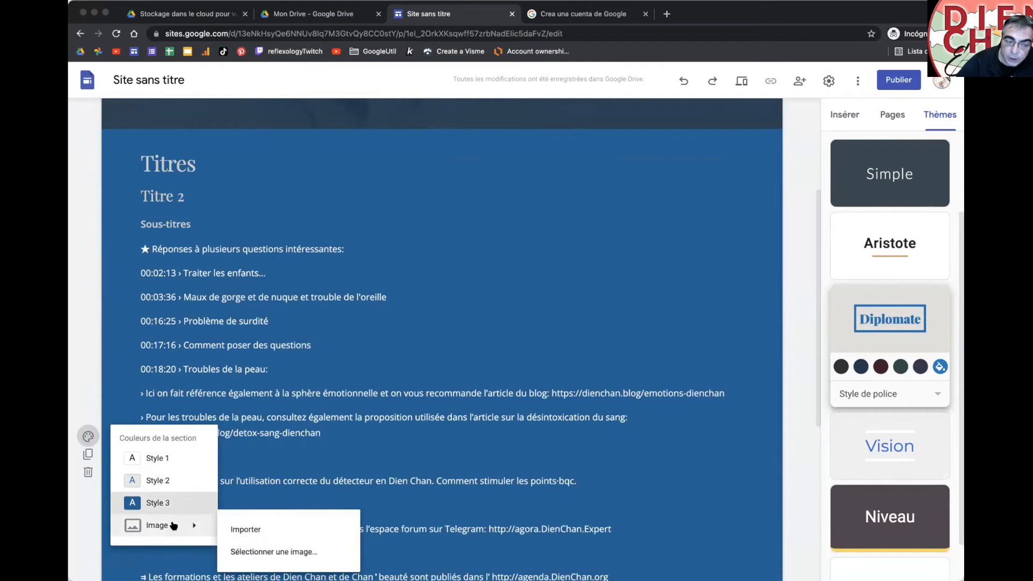
click(247, 529)
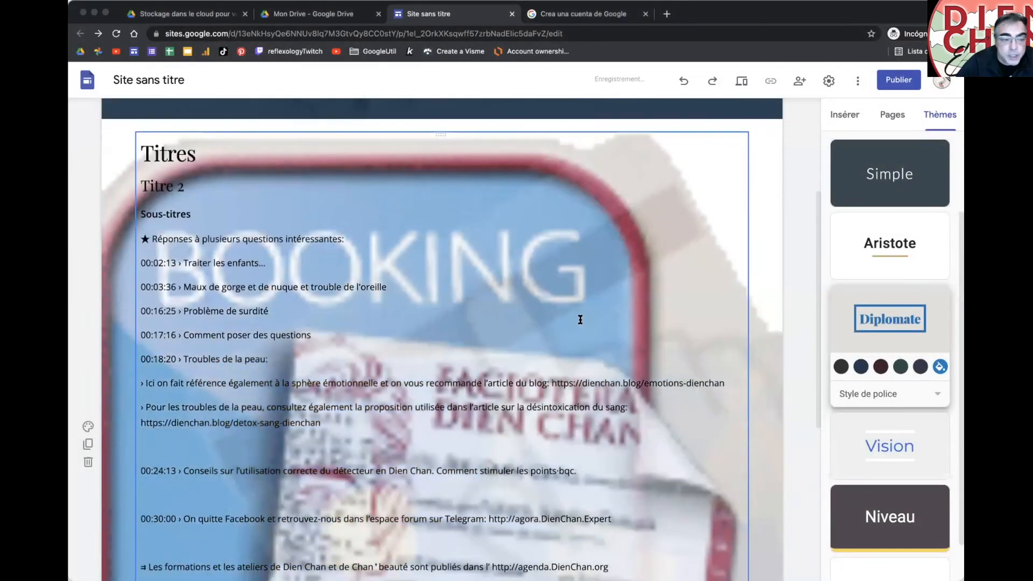
Step: Open Image > Sélectionner une image for the text section's background
scroll(579, 321, down, 3)
scroll(580, 320, up, 2)
scroll(579, 320, down, 2)
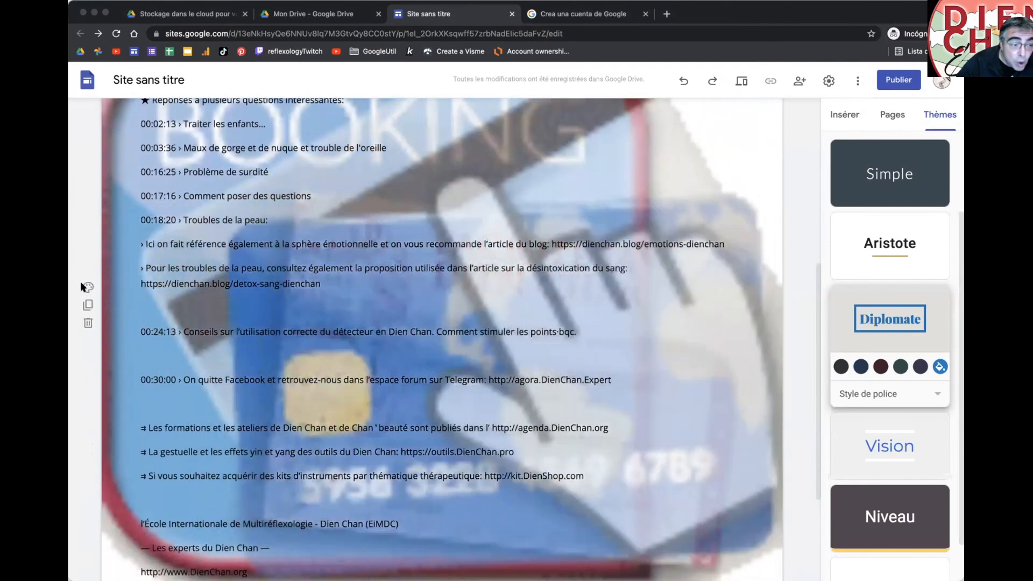
click(84, 287)
mouse_move(207, 377)
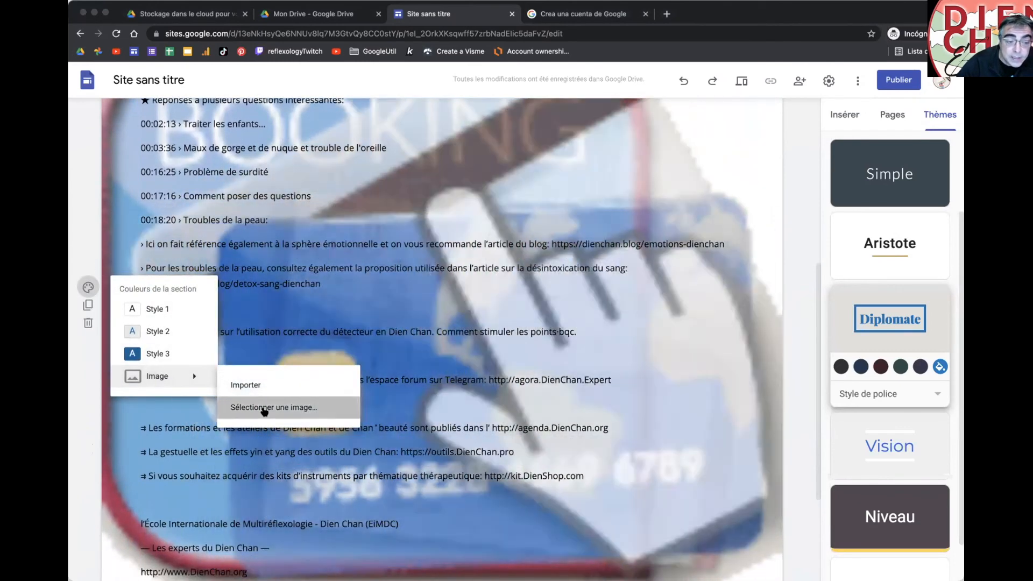
click(263, 408)
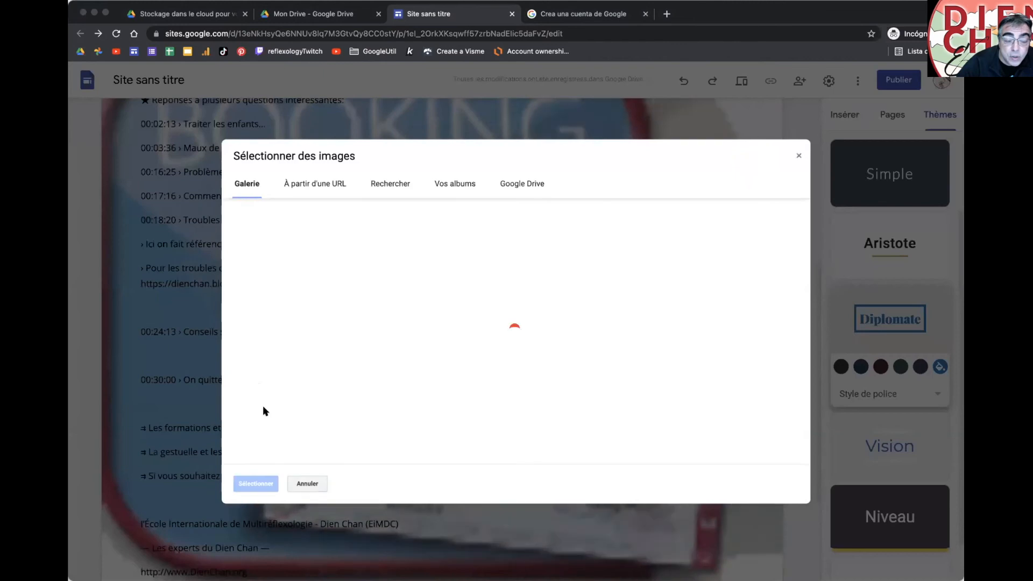
Step: Set the kaleidoscope pattern as the section background
scroll(541, 291, down, 10)
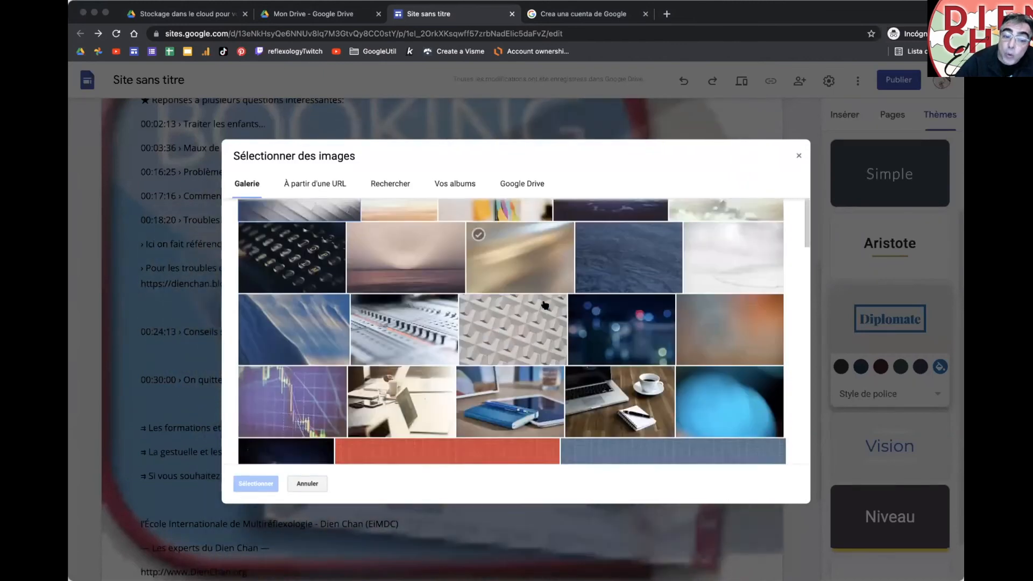
scroll(545, 305, down, 15)
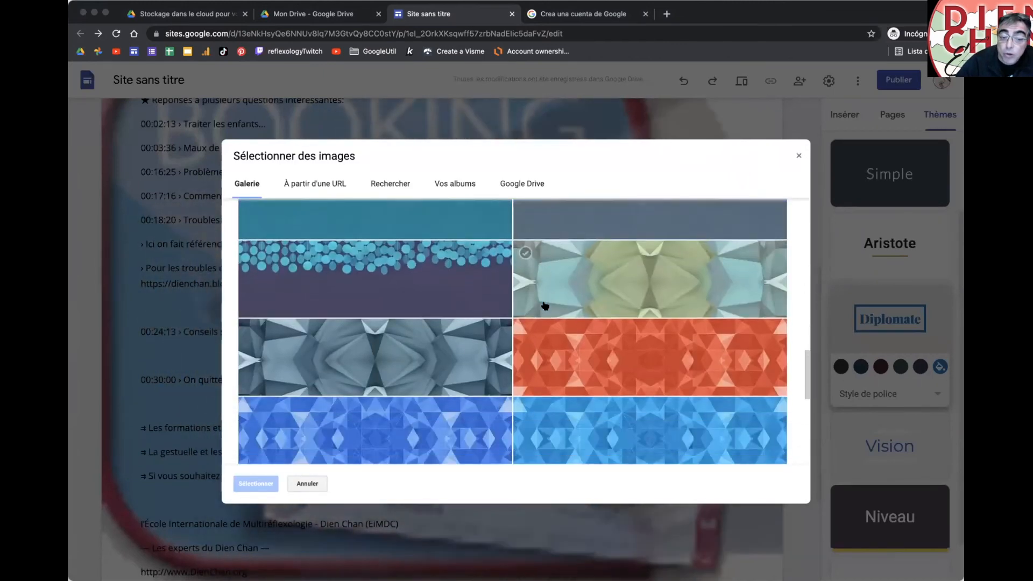
double_click(580, 289)
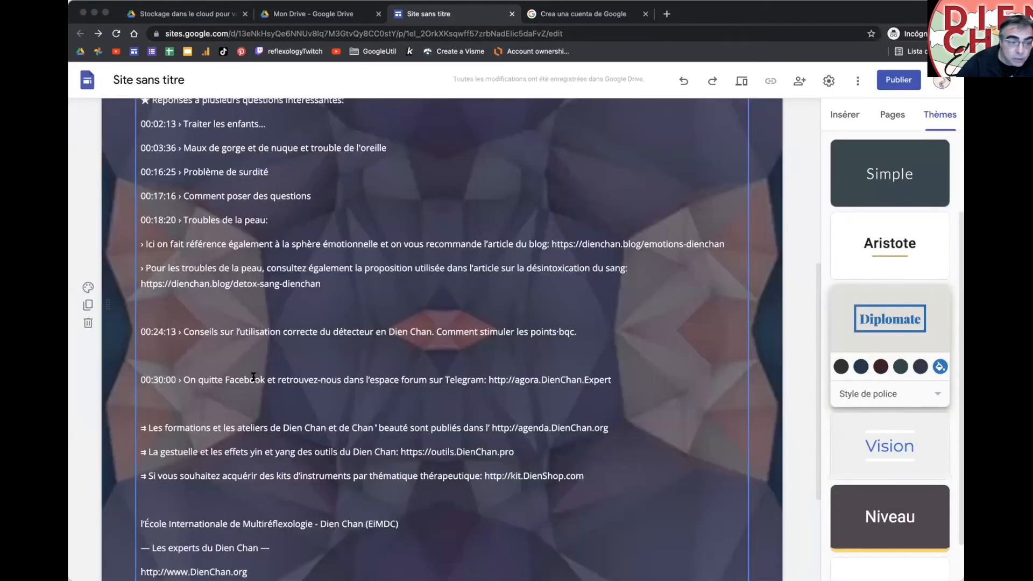
Step: Replace the section background with the pale pink swatch from the Interface album
click(88, 287)
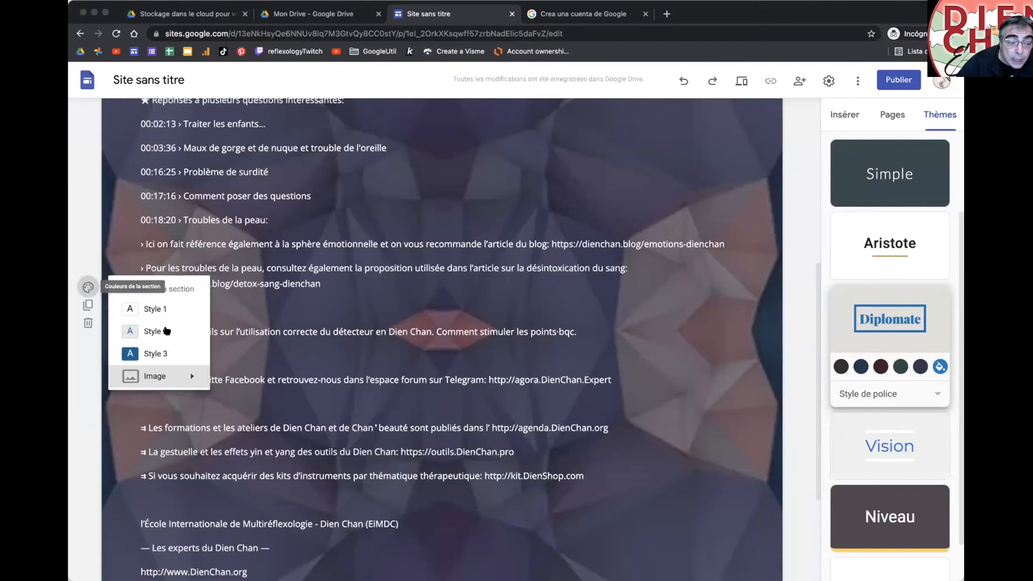
mouse_move(162, 376)
click(263, 406)
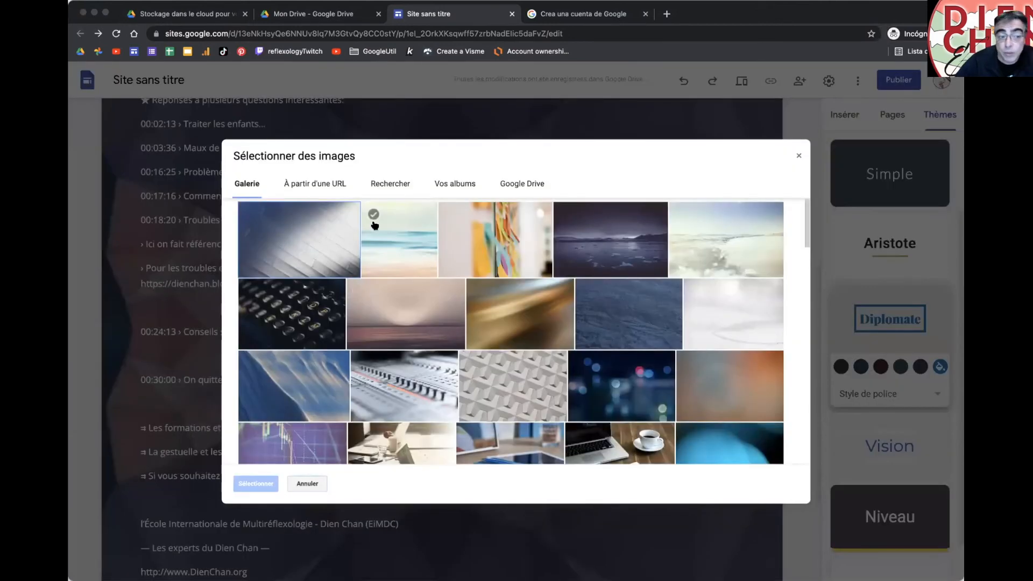
click(385, 183)
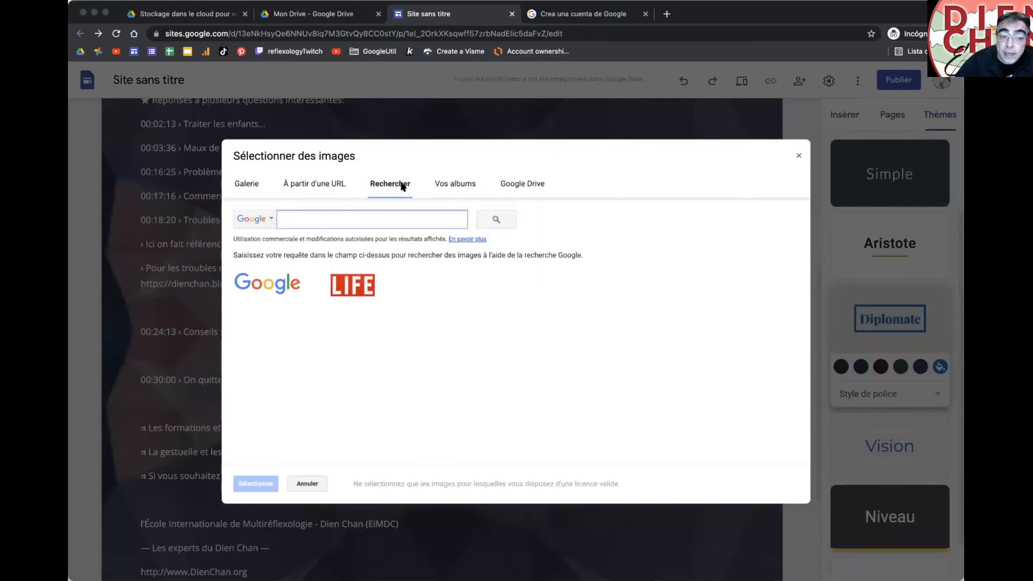
click(449, 185)
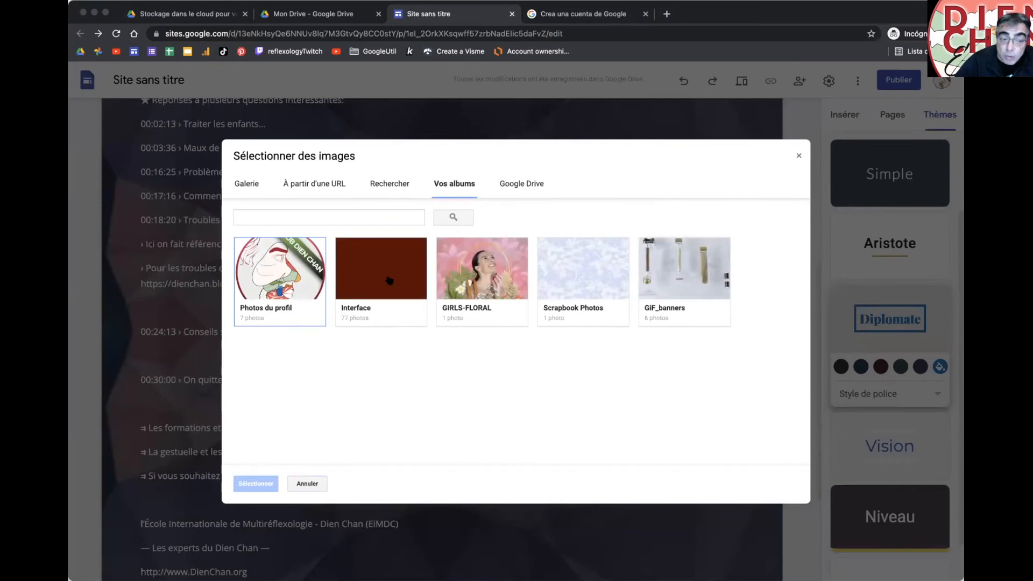
click(382, 295)
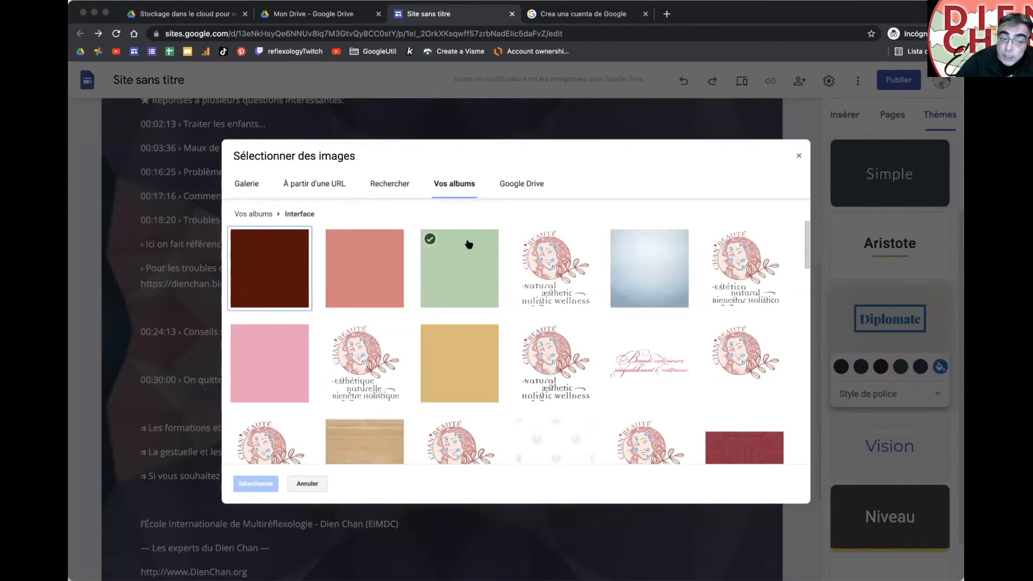
scroll(463, 329, down, 3)
scroll(473, 325, down, 10)
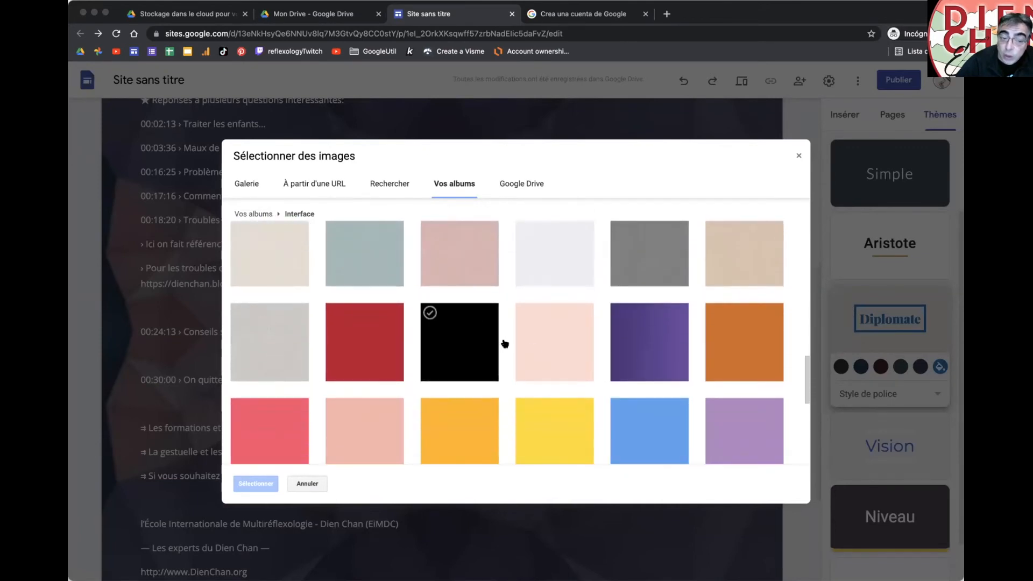
click(535, 343)
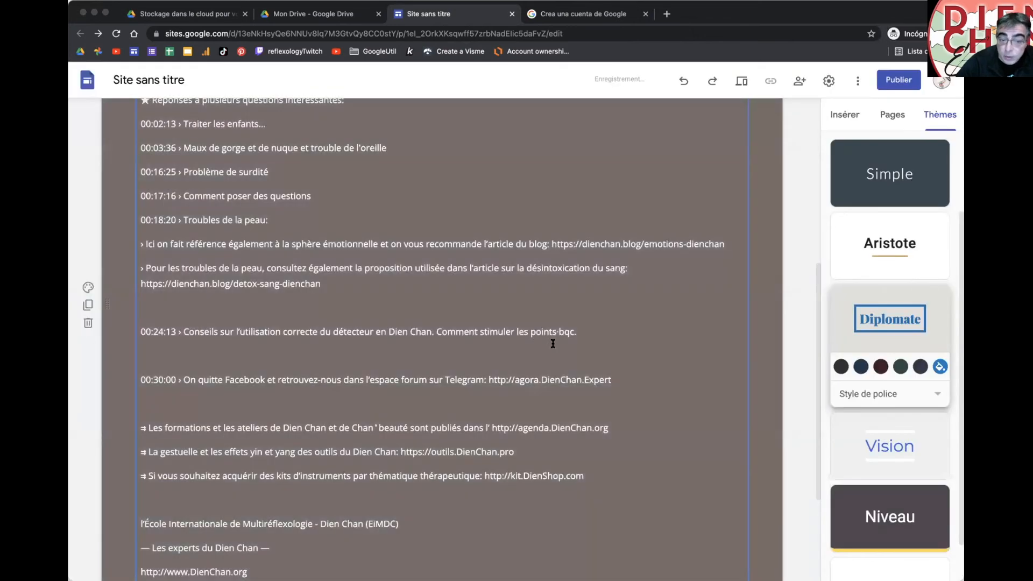
scroll(769, 345, up, 2)
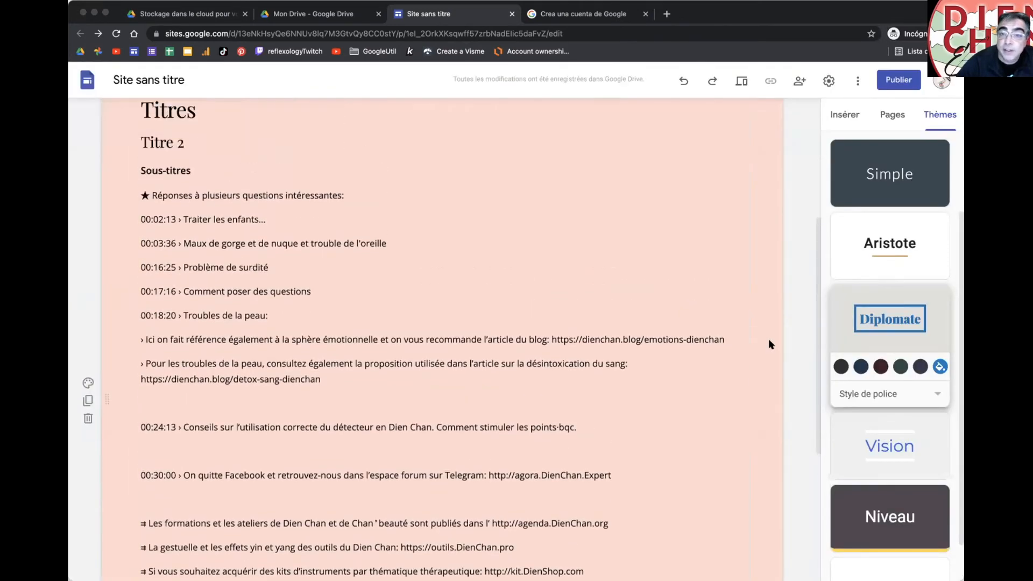
scroll(768, 345, up, 1)
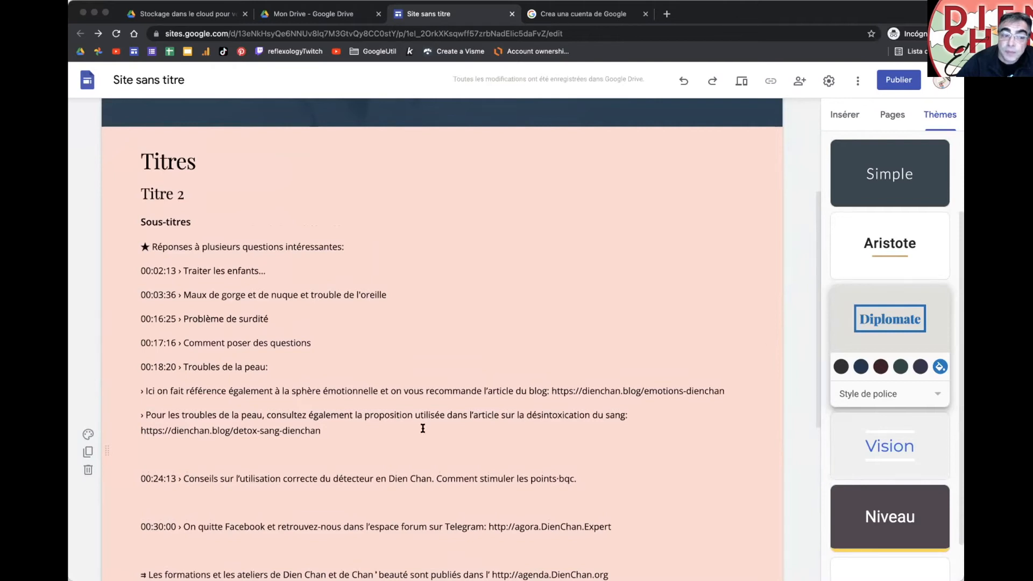
Step: Set the red numbered image from the Interface album as the section background
click(89, 434)
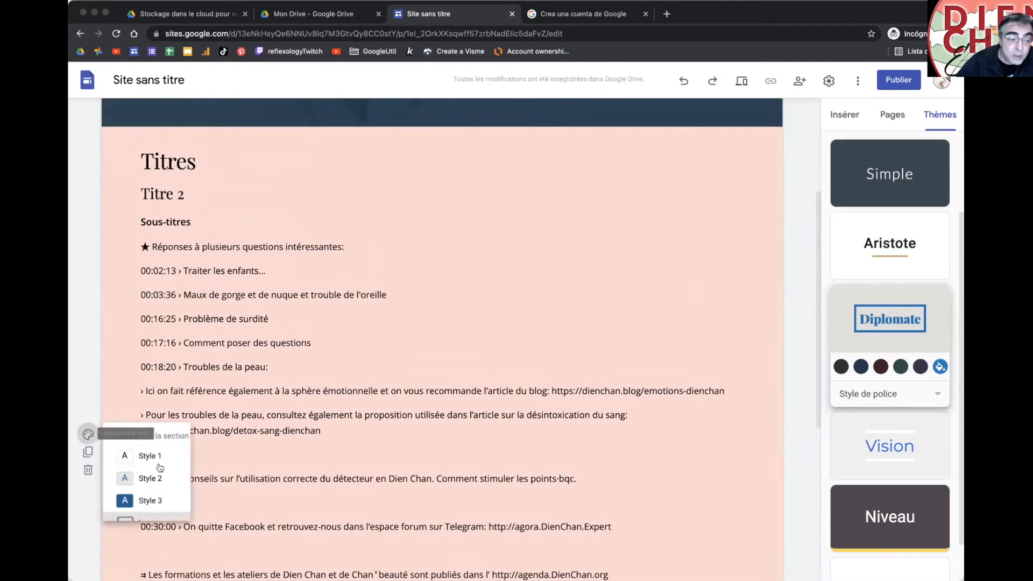
mouse_move(161, 523)
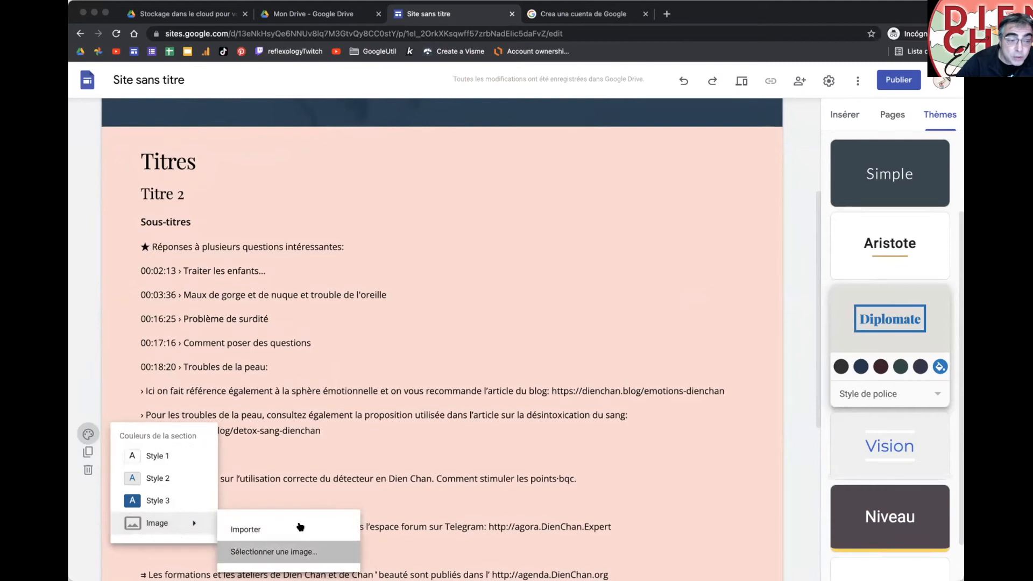
click(273, 552)
click(450, 186)
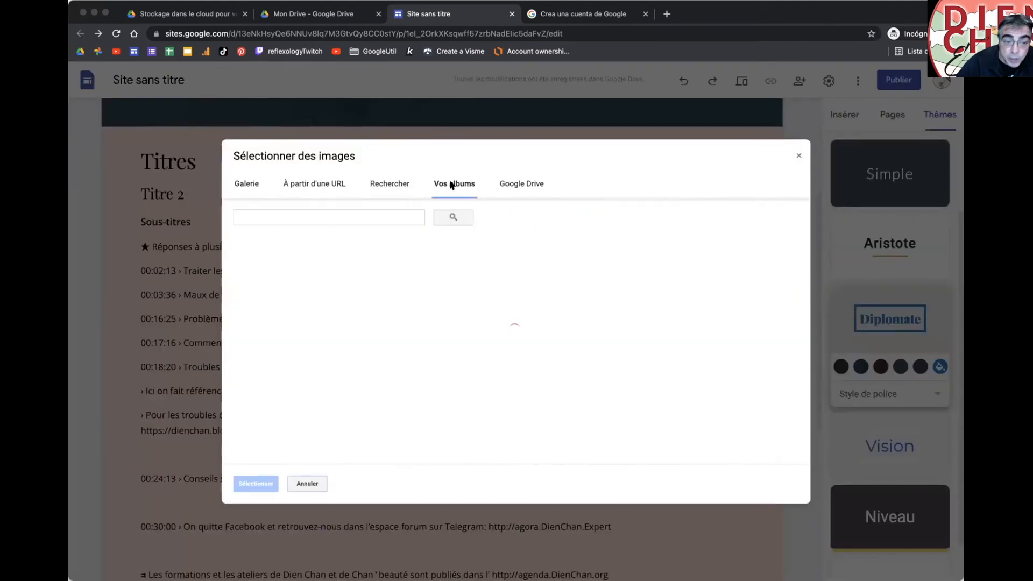
click(385, 278)
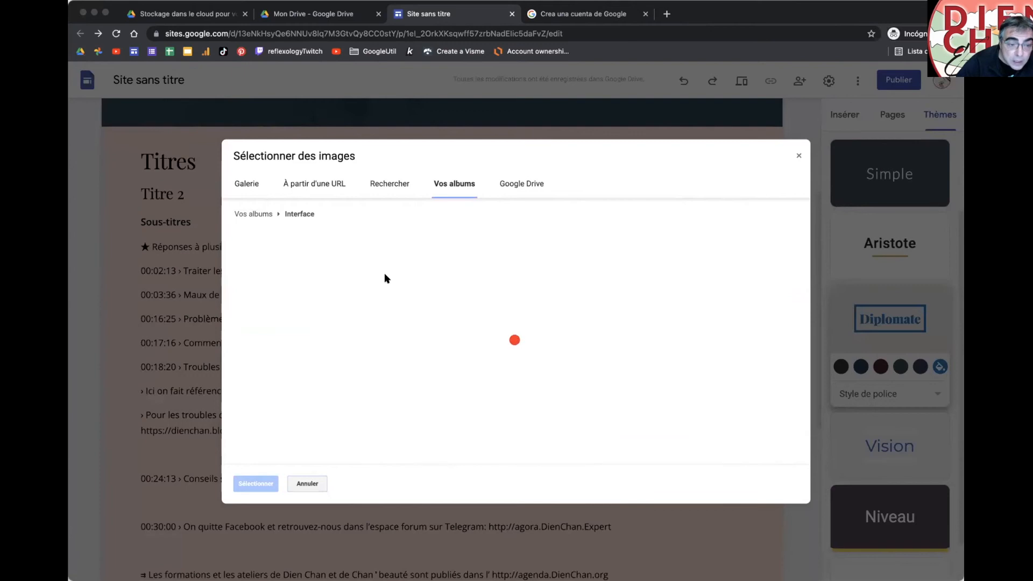
scroll(518, 362, down, 2)
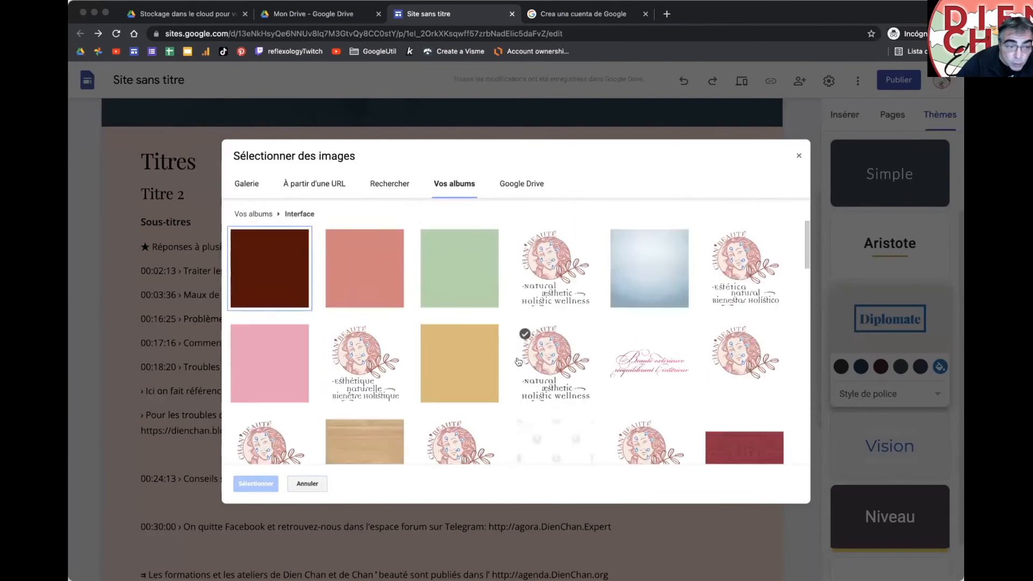
scroll(699, 304, down, 3)
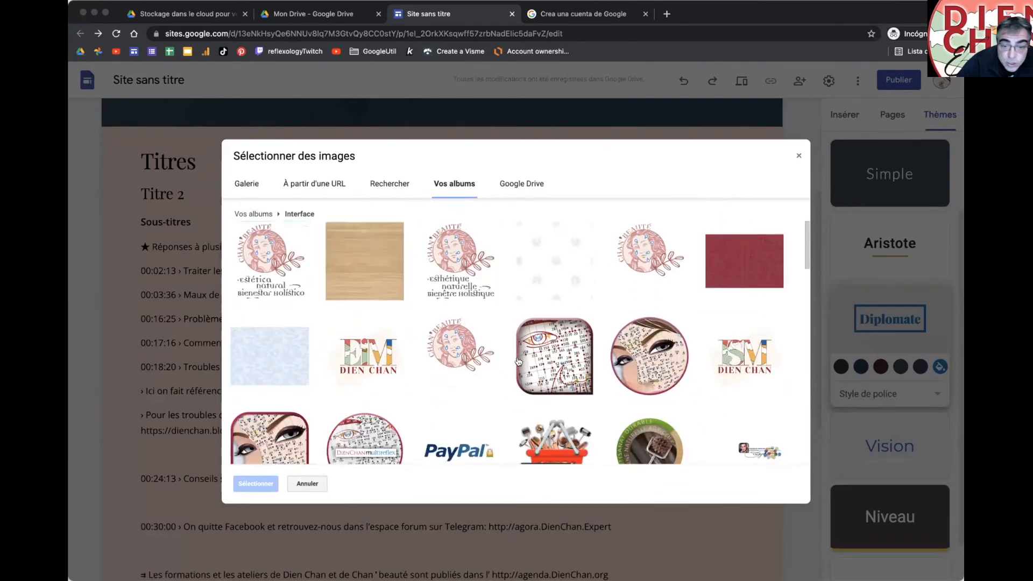
double_click(715, 268)
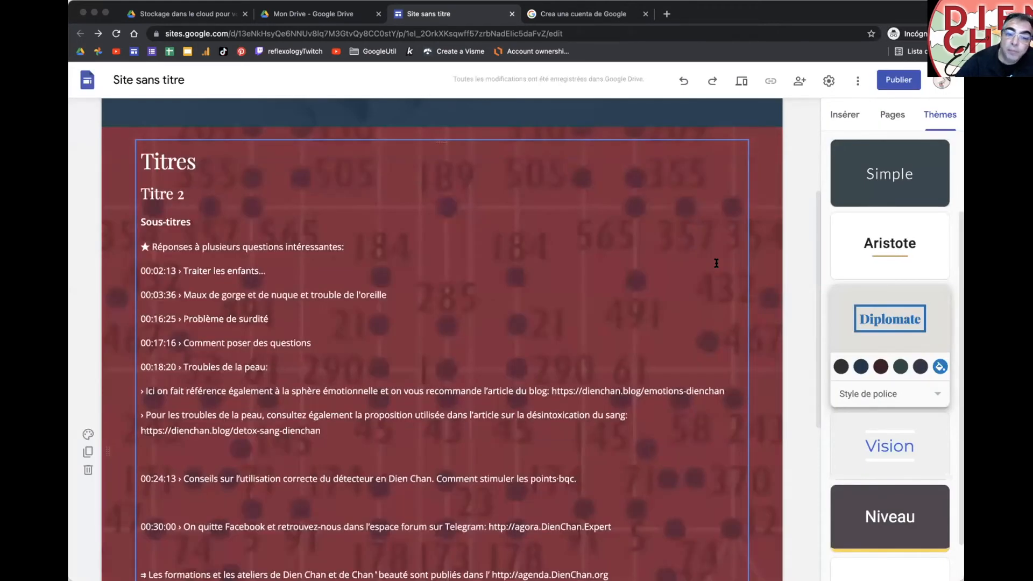
click(88, 434)
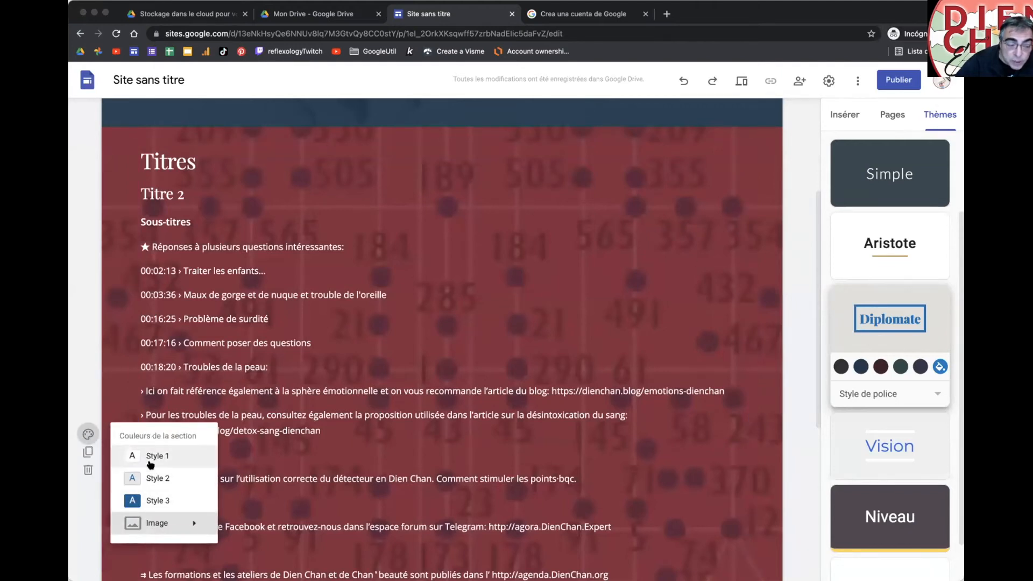
Step: Set the section to colour Style 3 and apply the Impression theme after trying pink Simple
click(151, 499)
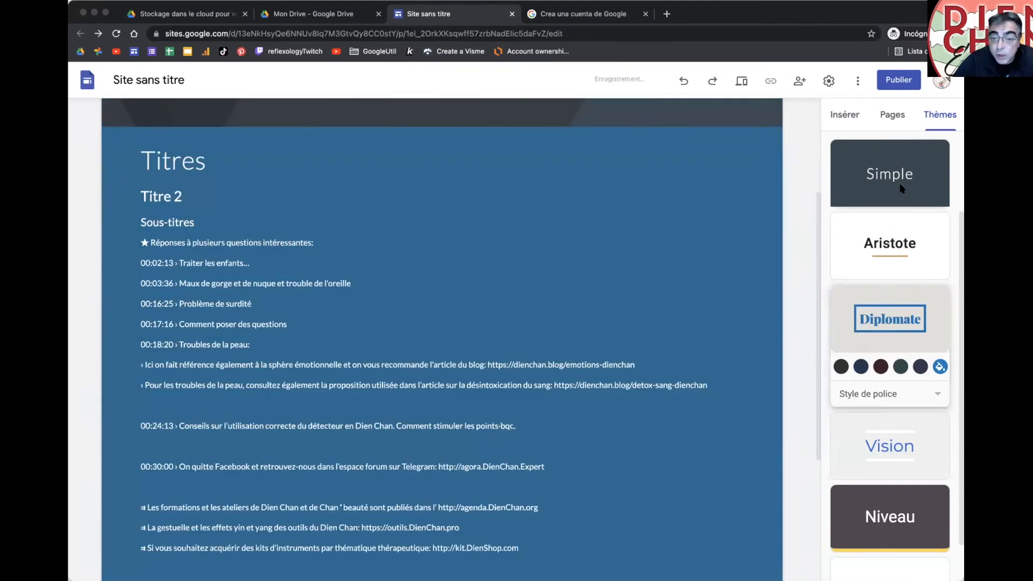
click(903, 189)
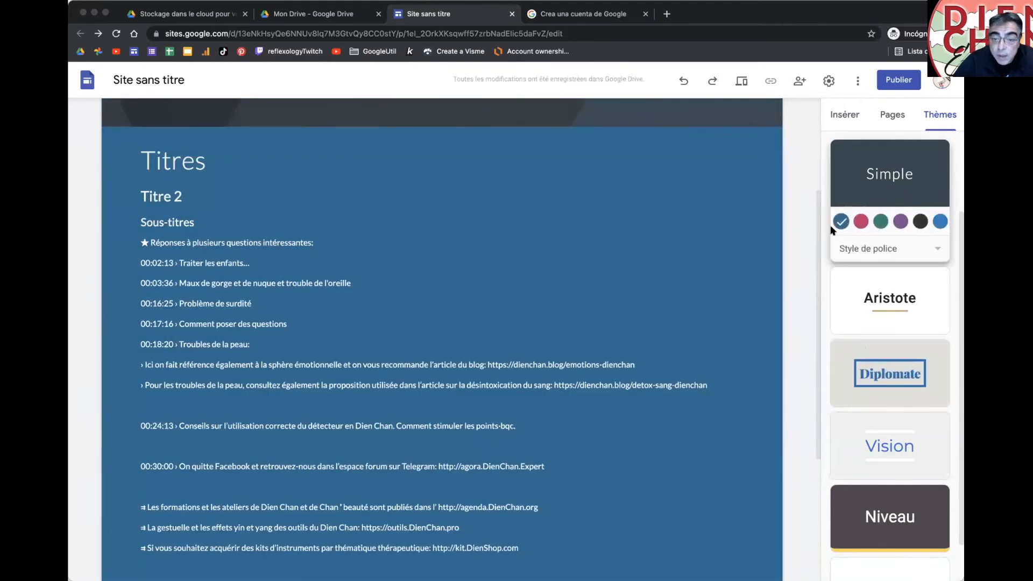
click(861, 221)
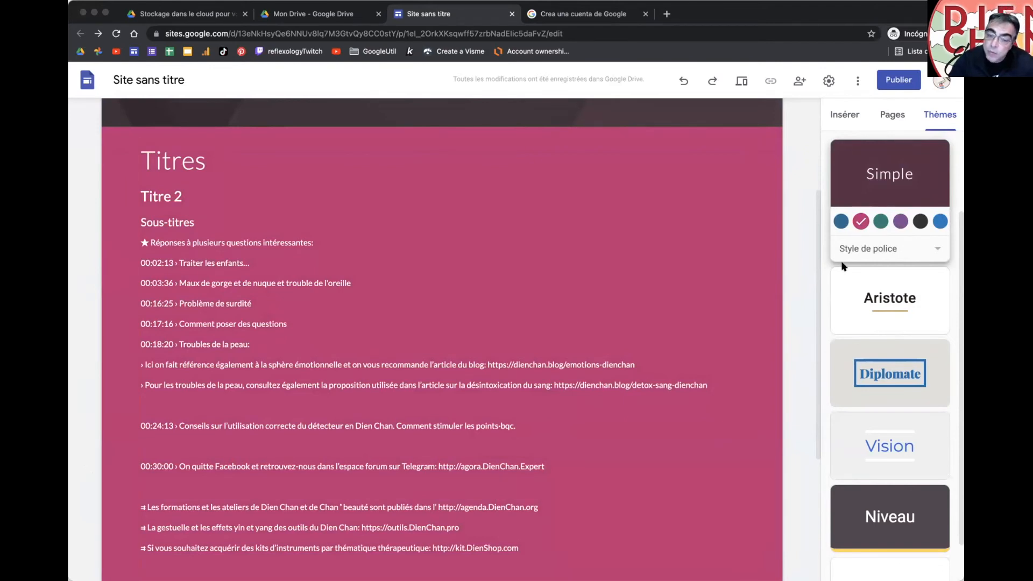
scroll(884, 293, down, 2)
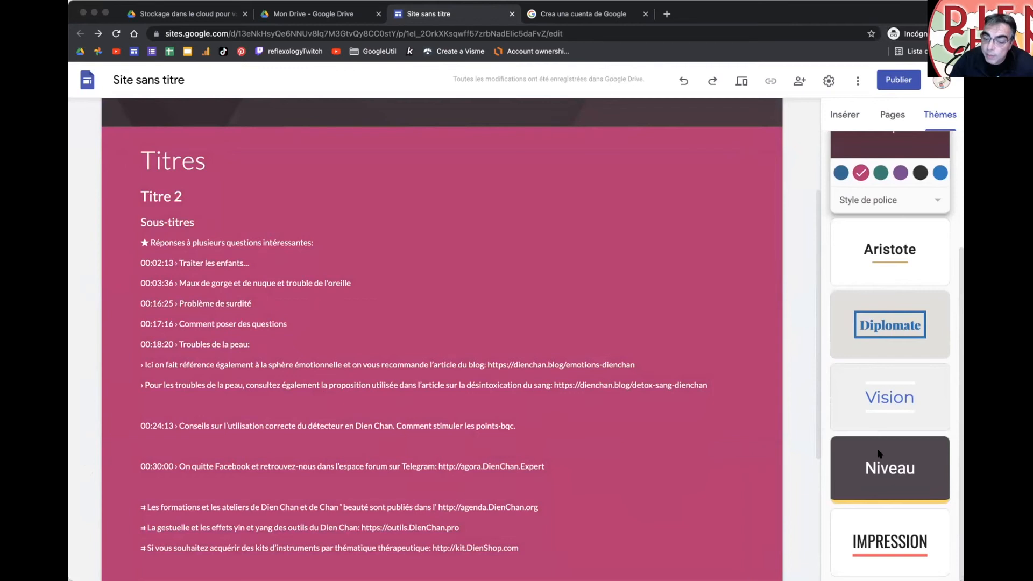
click(890, 530)
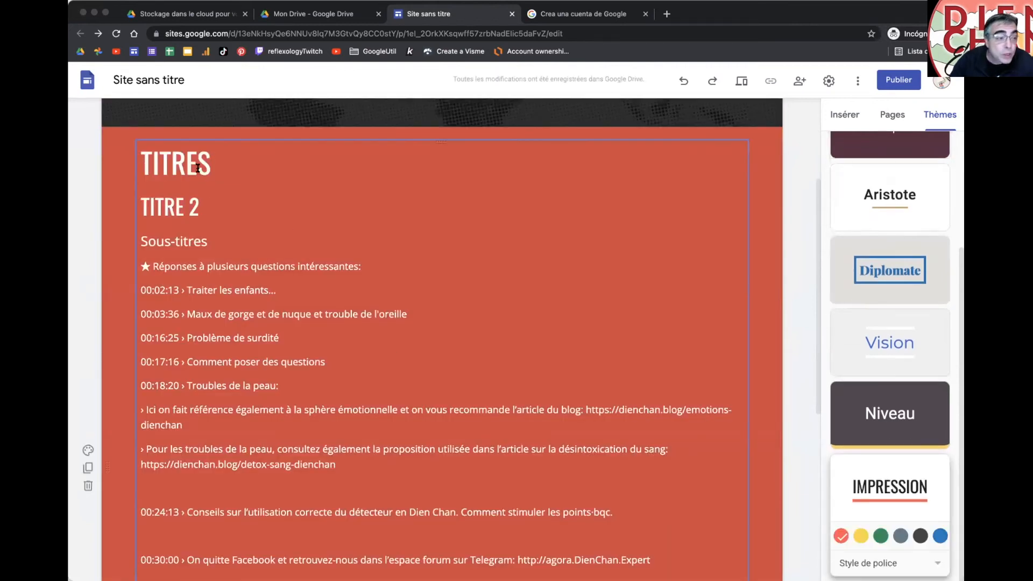
Step: Make the Impression theme yellow and set its font style to Étroite after trying Franc
click(861, 535)
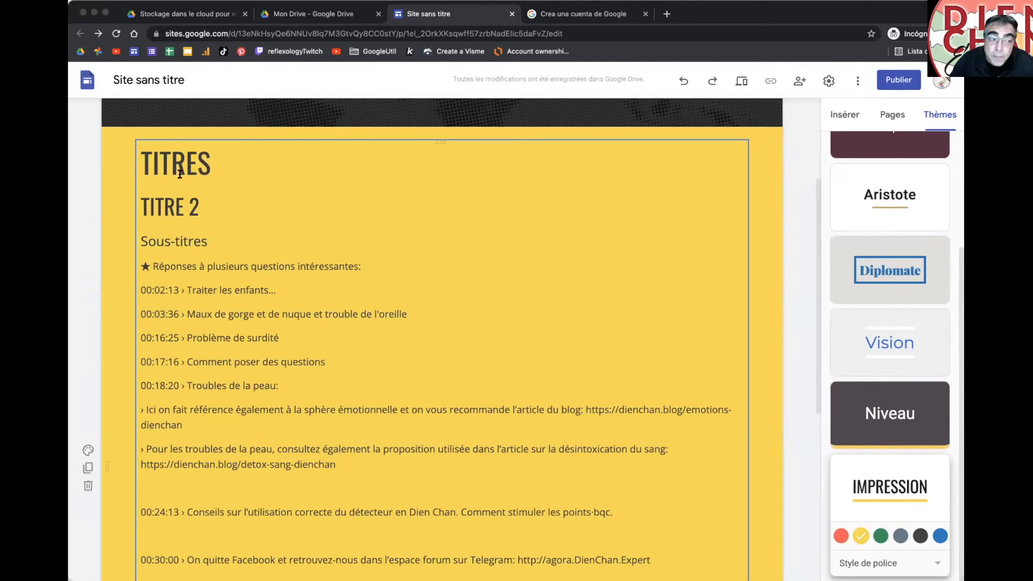
click(874, 565)
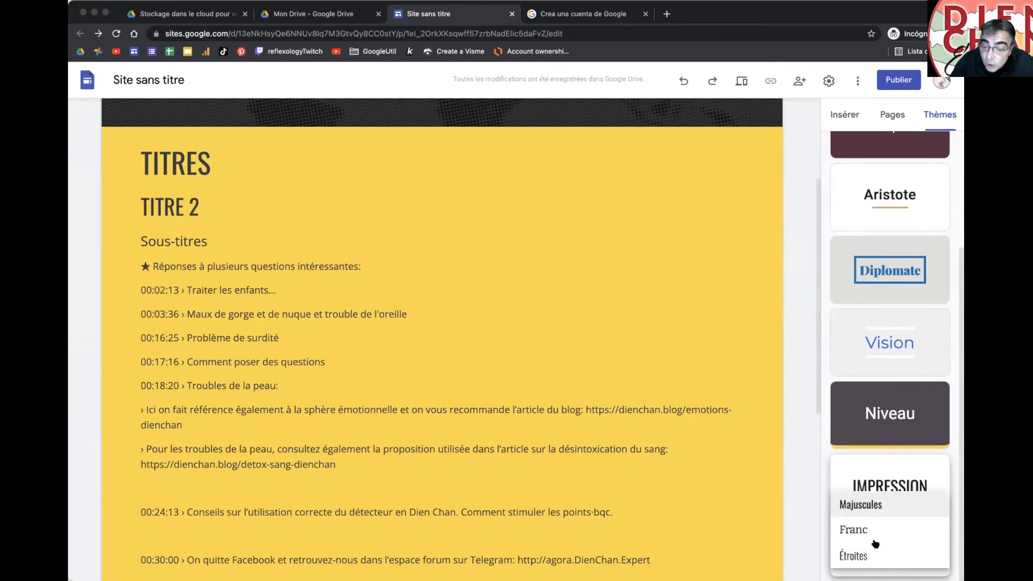
click(870, 530)
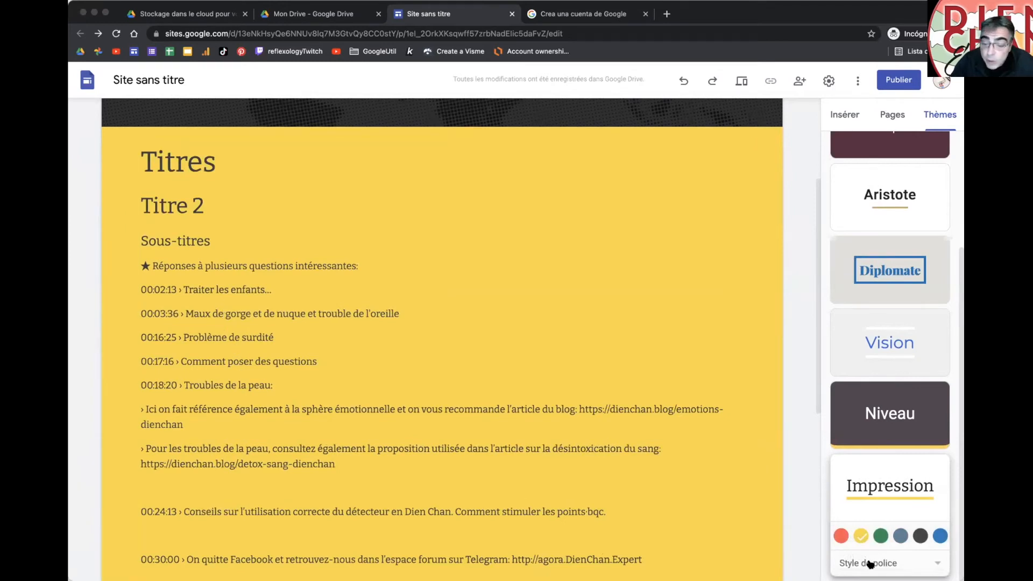
click(890, 562)
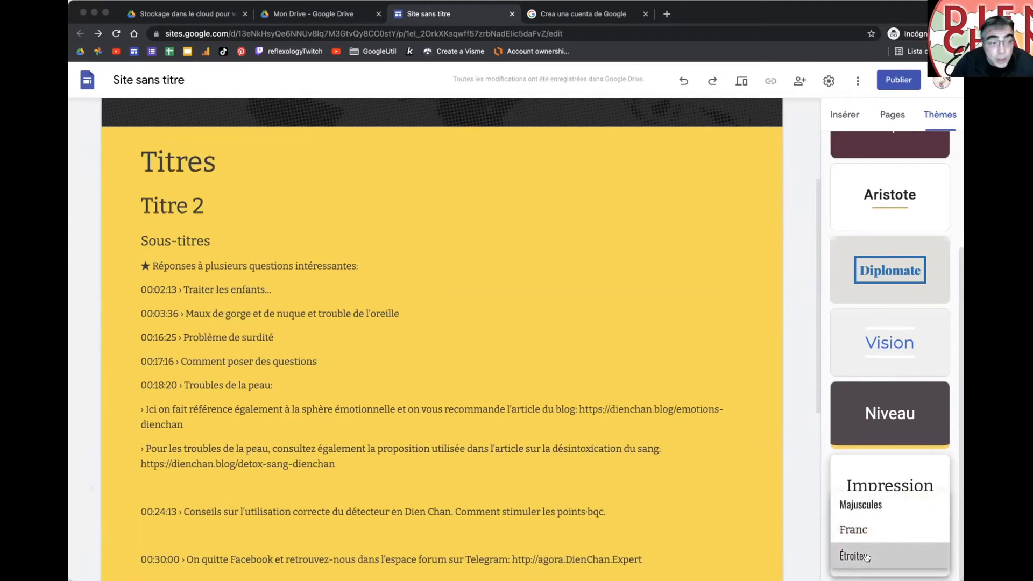
click(866, 556)
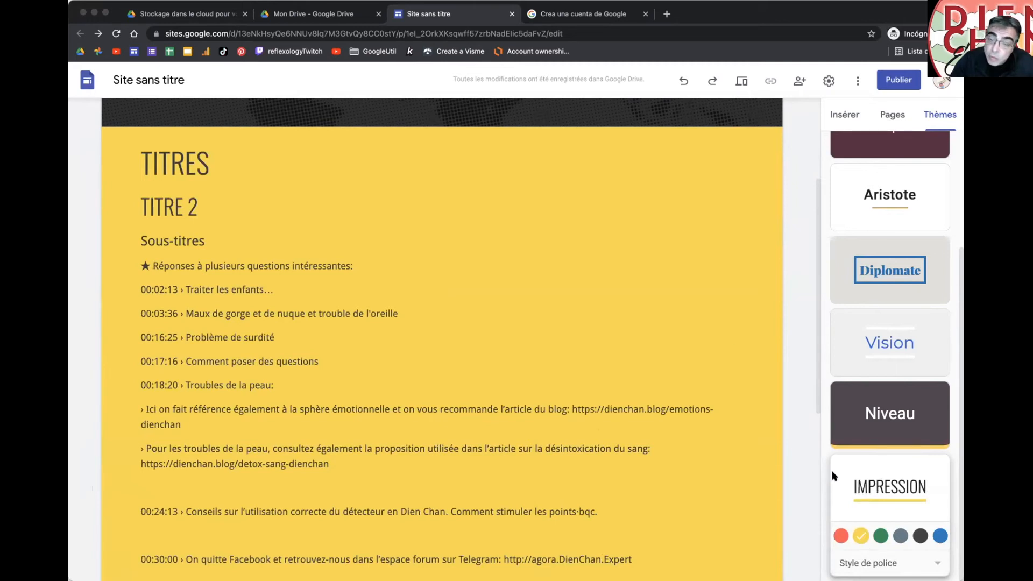
Step: Try the Aristote, Diplomate and Vision themes, settling on Vision in pink
scroll(859, 323, up, 3)
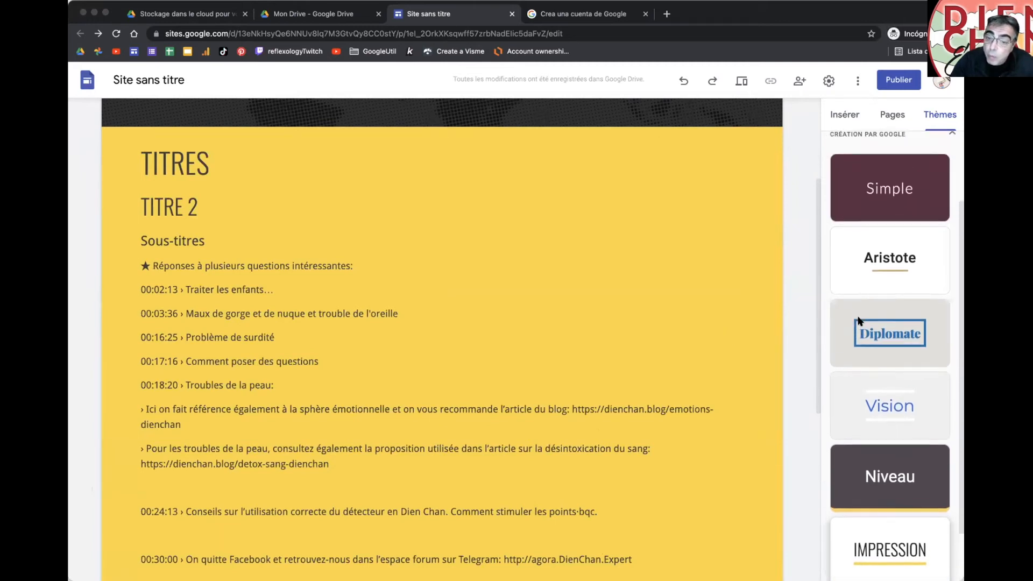
click(867, 290)
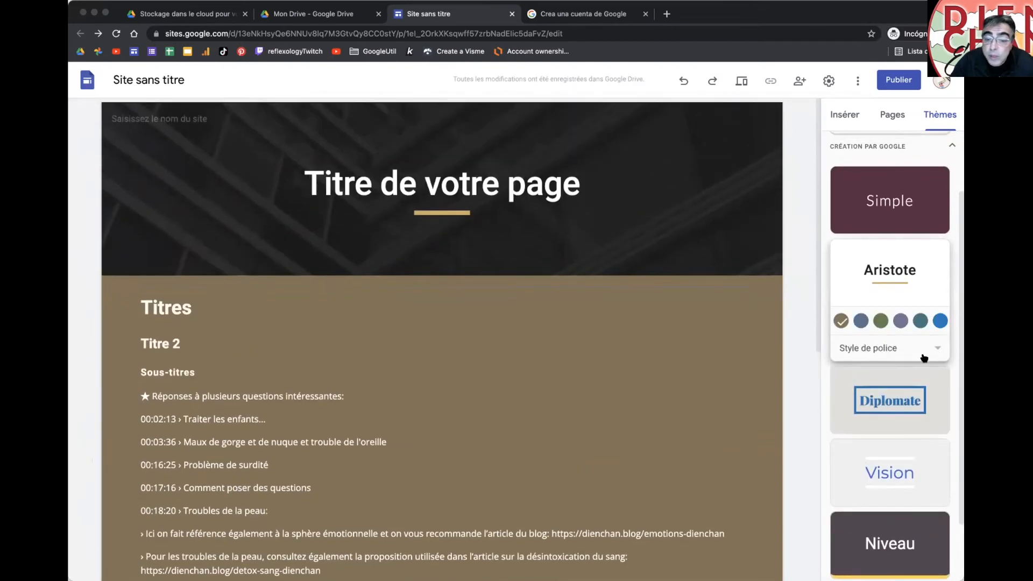
click(919, 398)
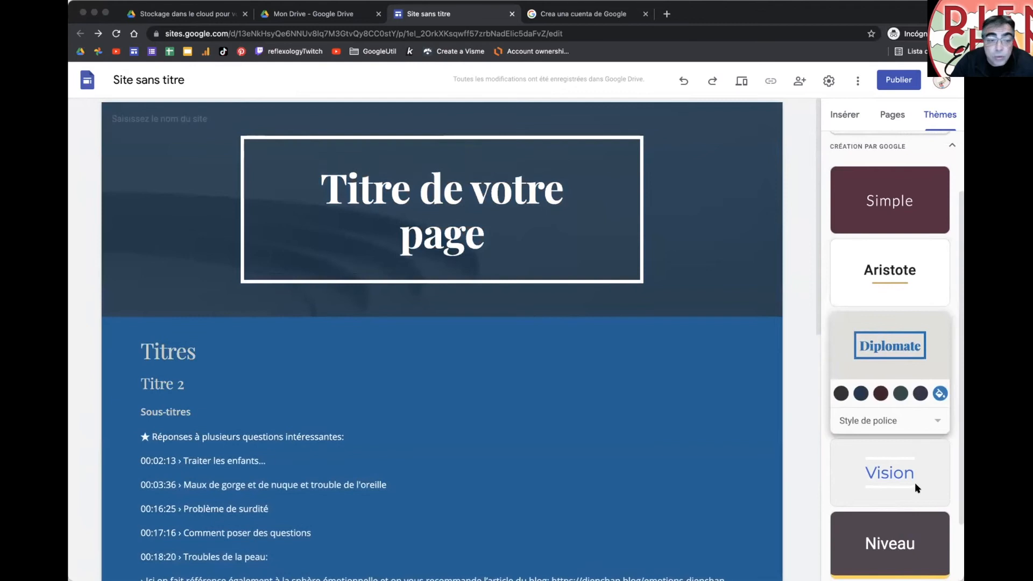
click(916, 487)
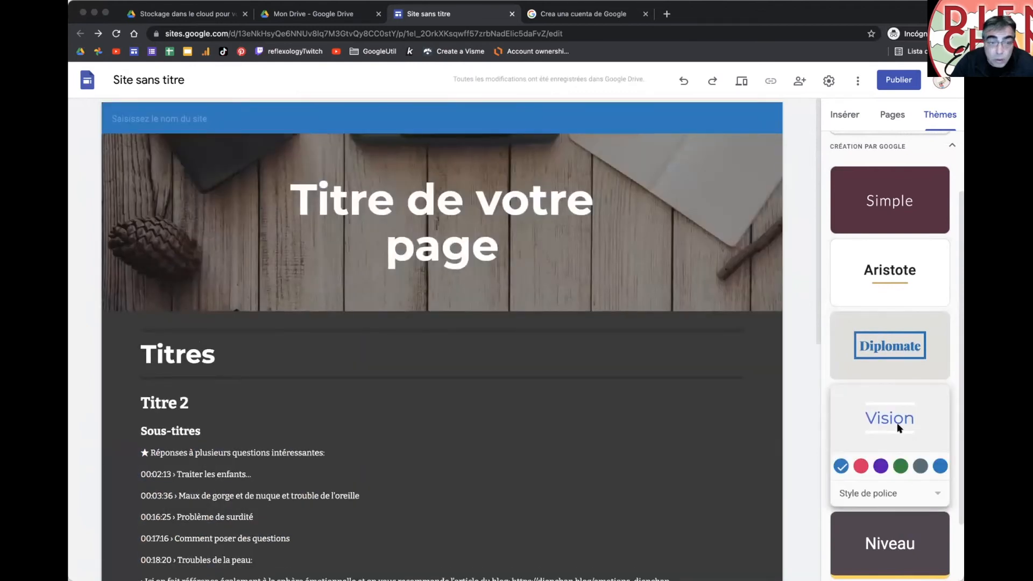
click(862, 467)
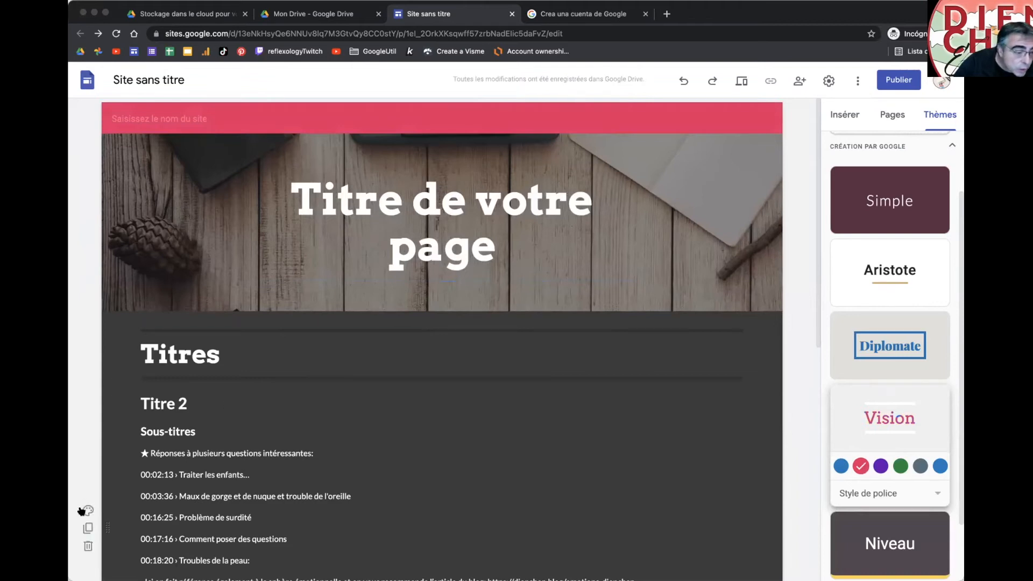
Step: Give the section the plain first colour style and select the headings text block
click(86, 510)
click(135, 532)
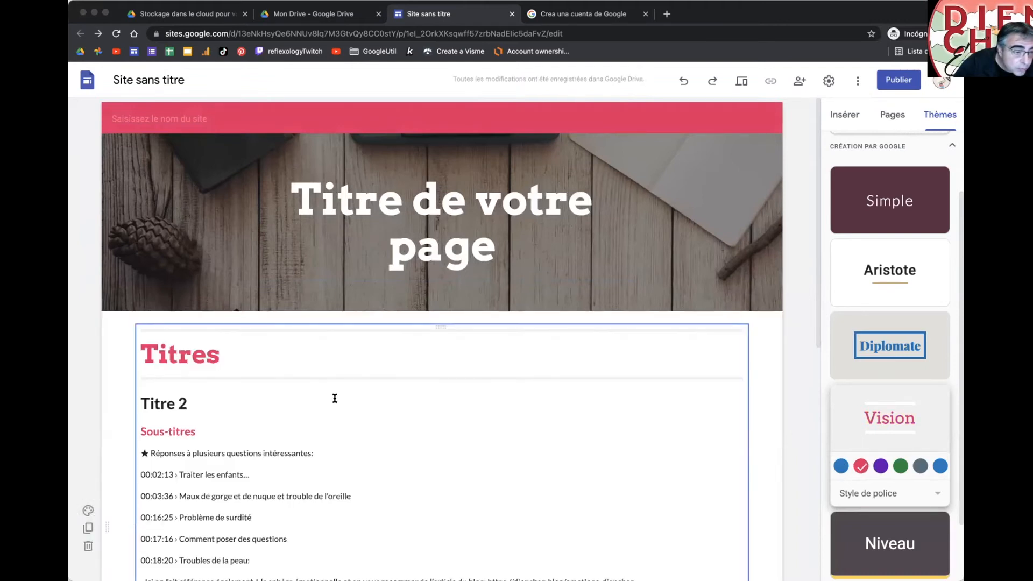
click(335, 398)
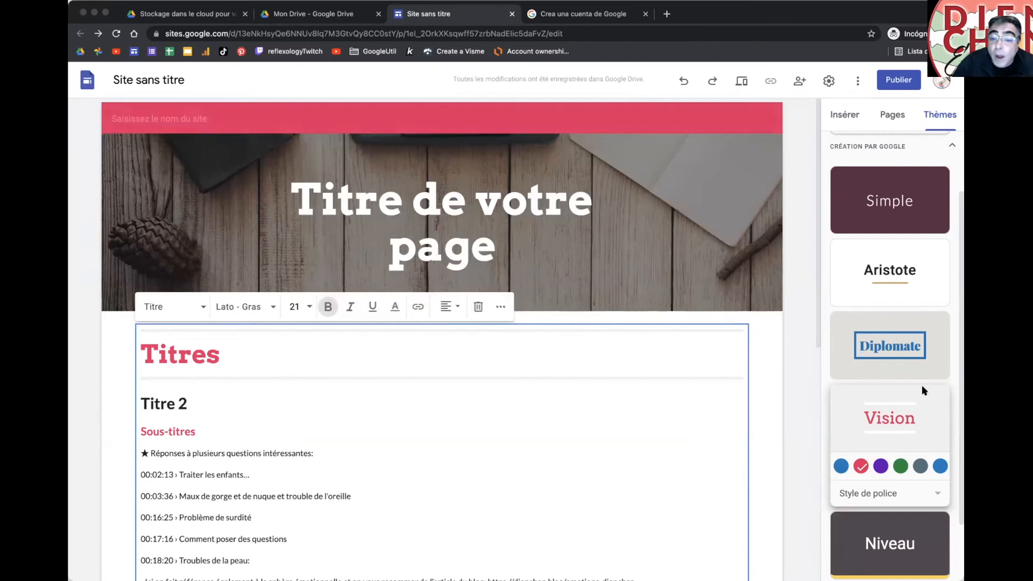
scroll(916, 389, up, 2)
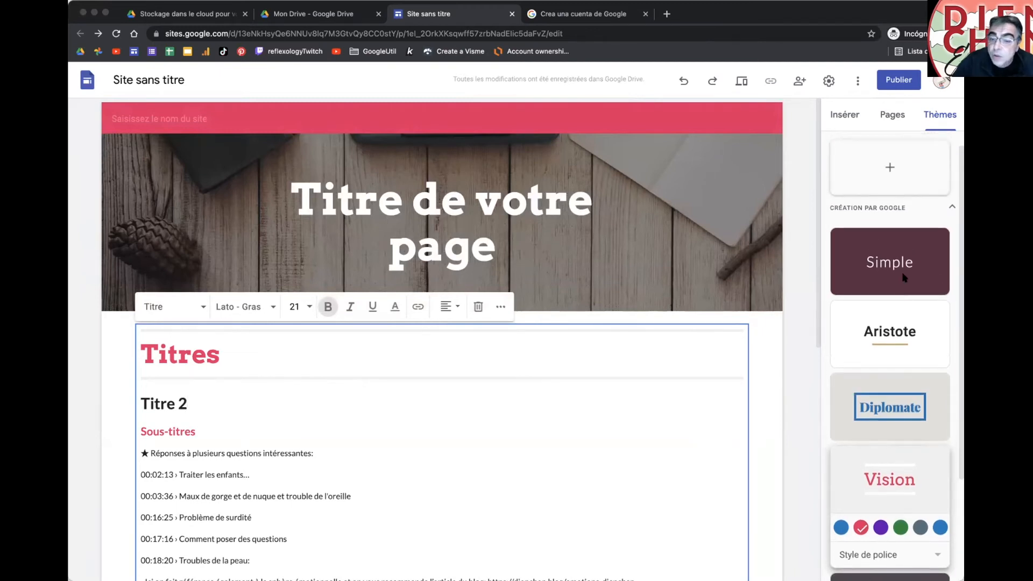
scroll(903, 282, up, 1)
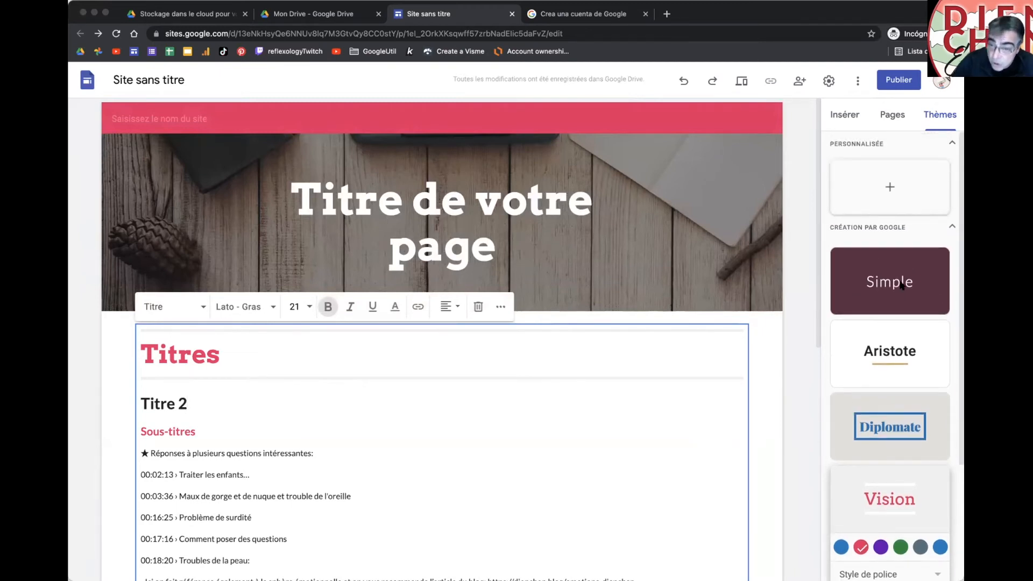
click(888, 188)
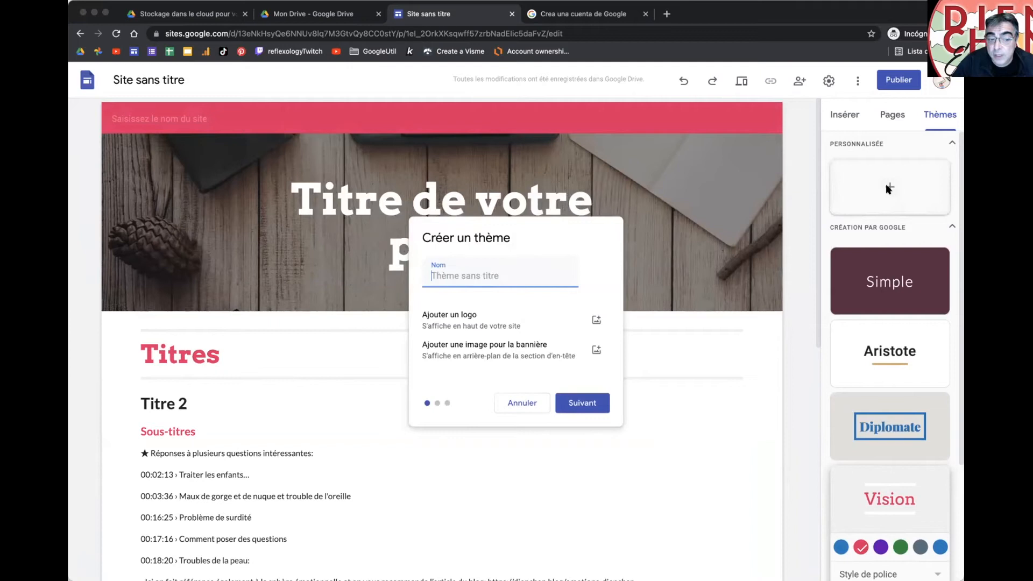
text(Mo)
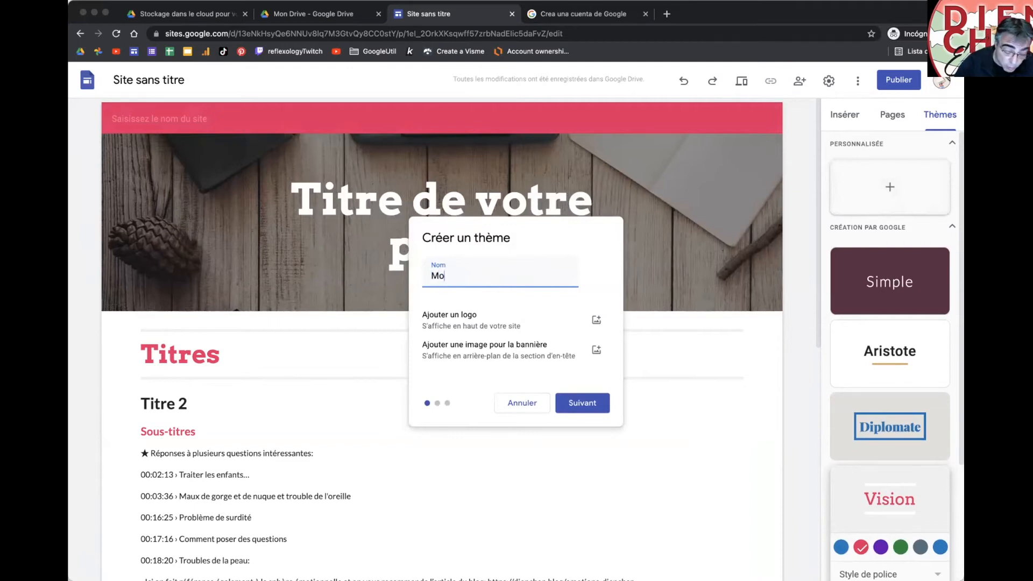
text(nthème)
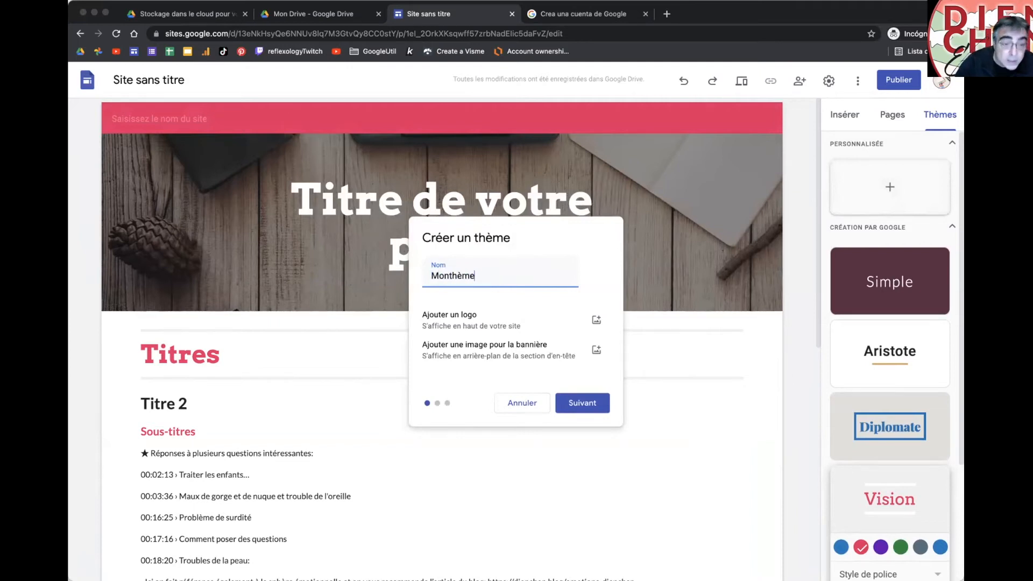
click(595, 321)
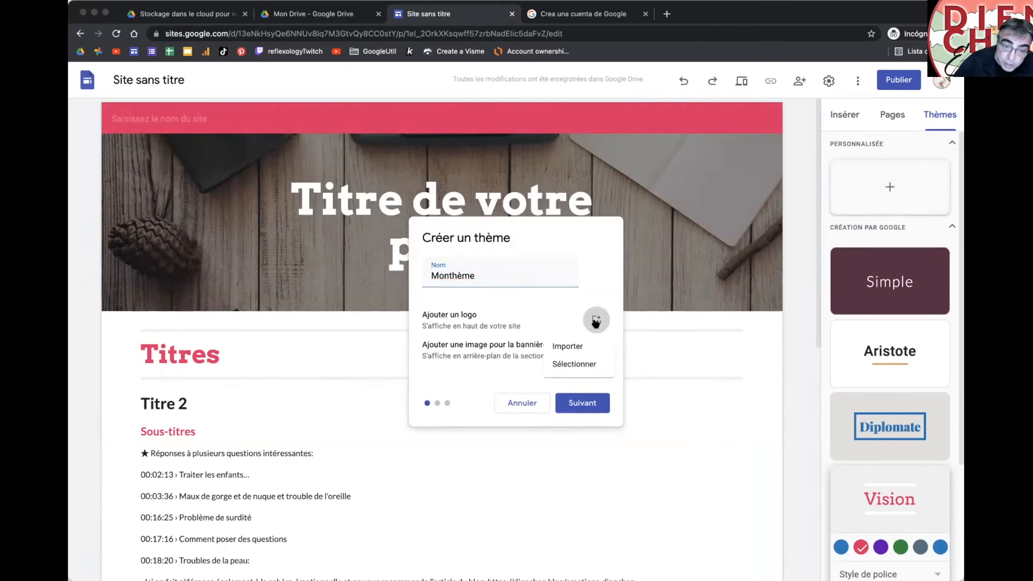
click(578, 345)
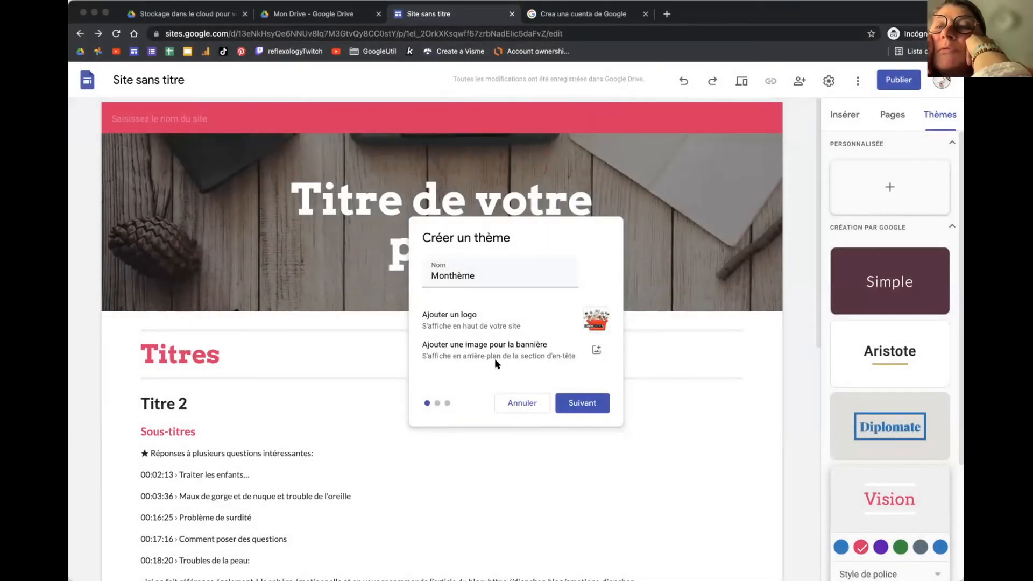
click(596, 350)
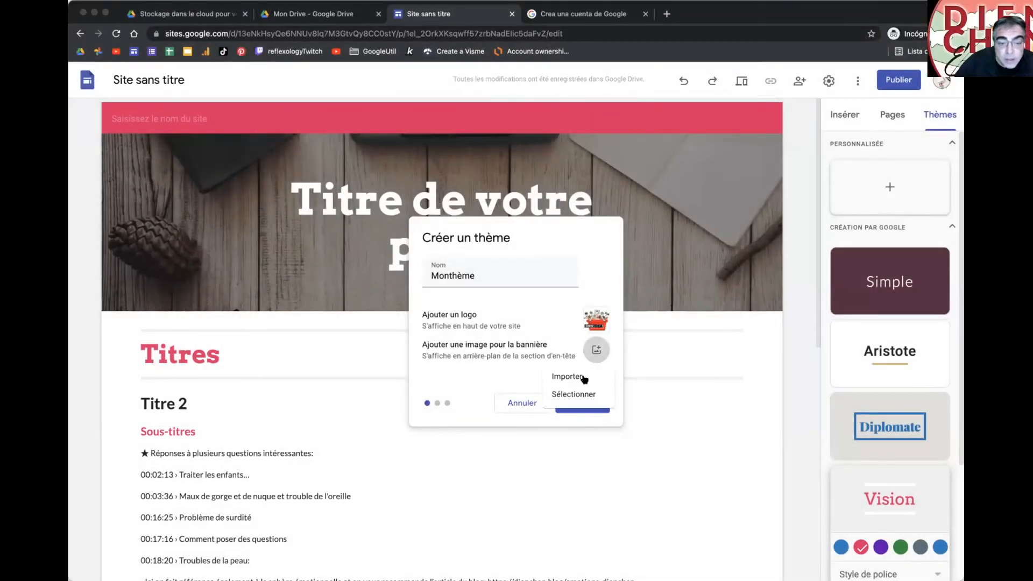
click(582, 380)
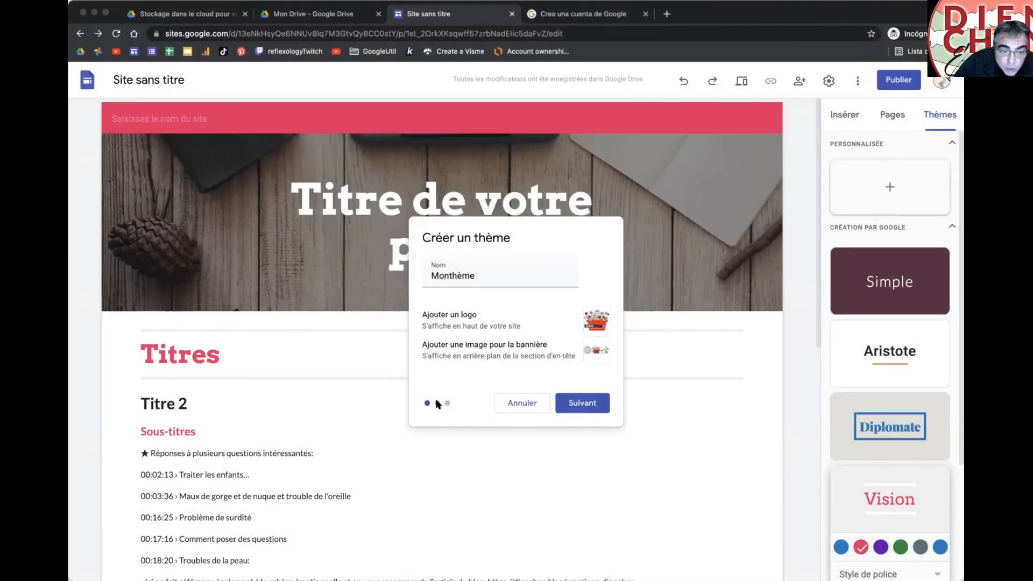
click(584, 405)
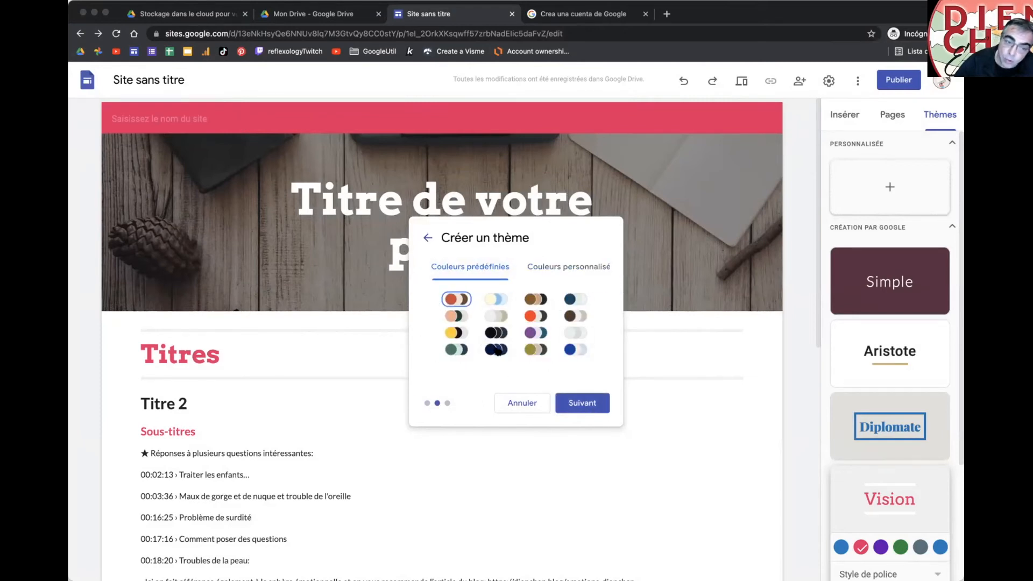
click(533, 267)
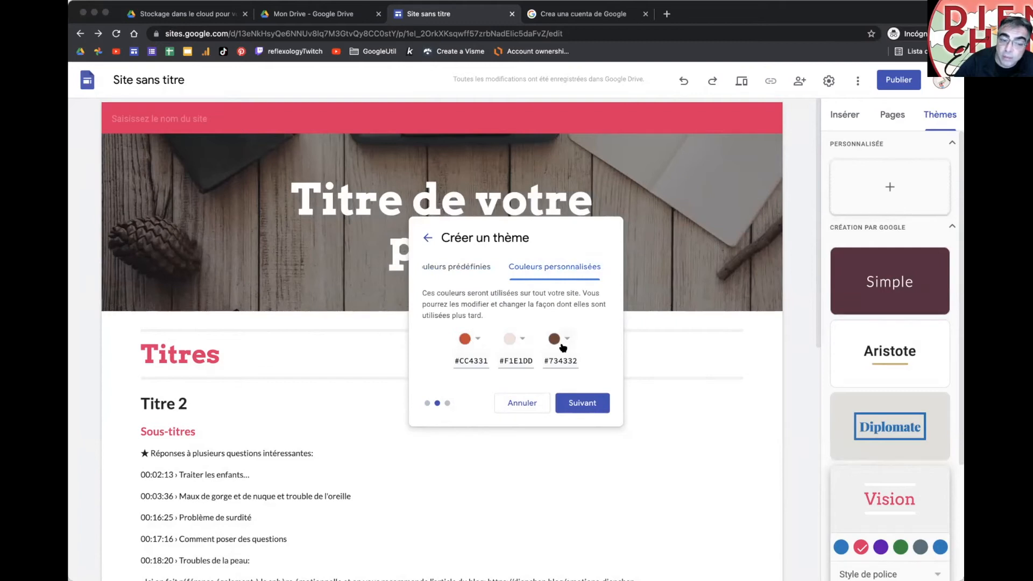
click(582, 402)
click(495, 407)
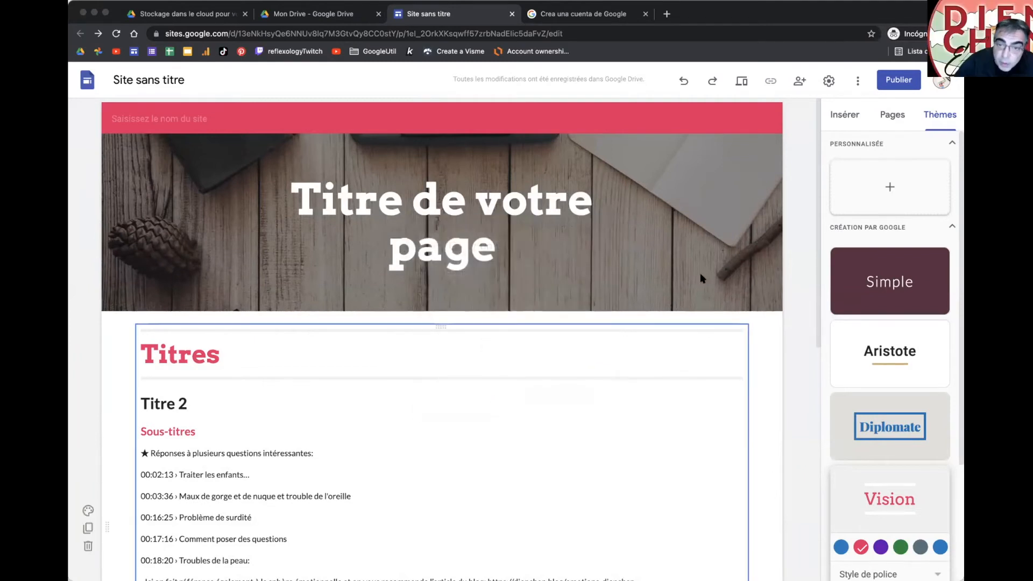
Step: Start a new custom theme, leave the heading font unchanged, choose Georgia for body text, and return to colours
click(871, 189)
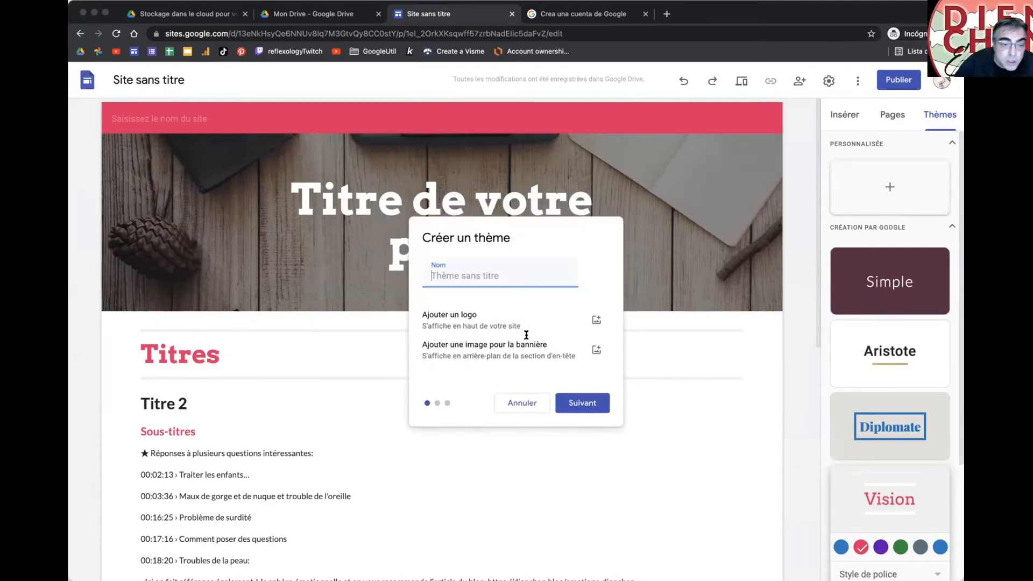
click(574, 404)
click(574, 404)
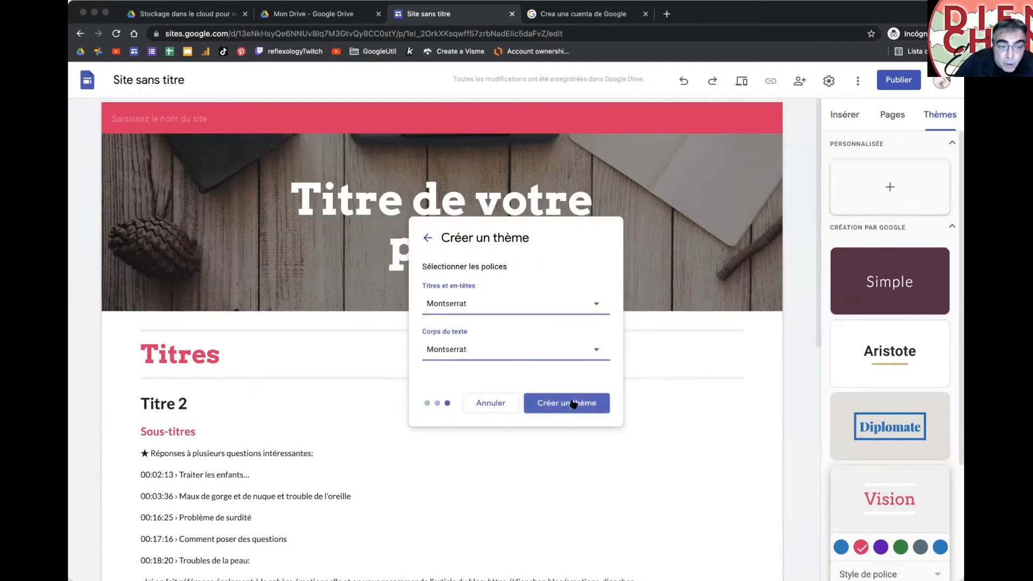
click(500, 305)
scroll(474, 423, down, 4)
scroll(476, 428, up, 4)
click(555, 282)
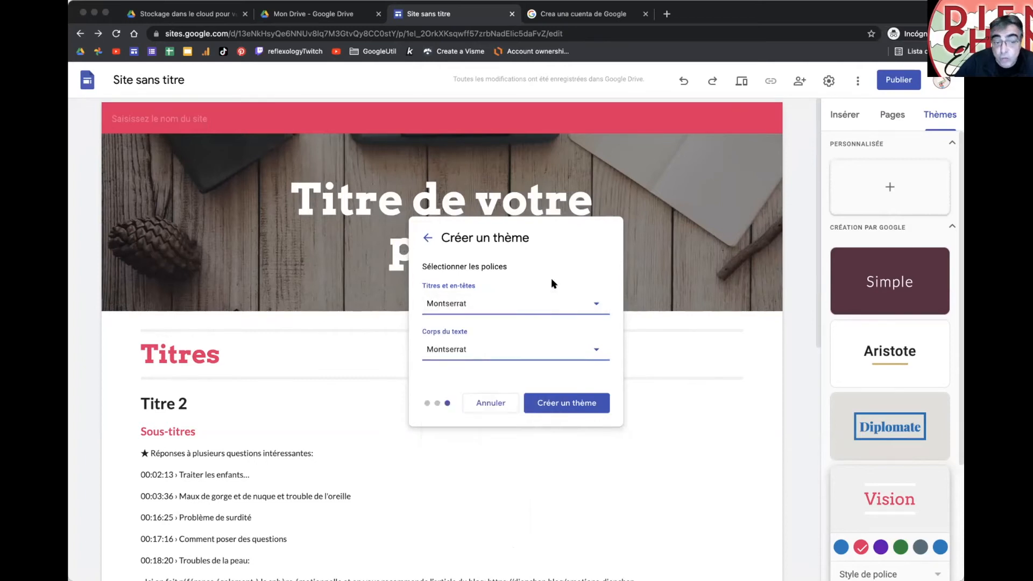
click(453, 351)
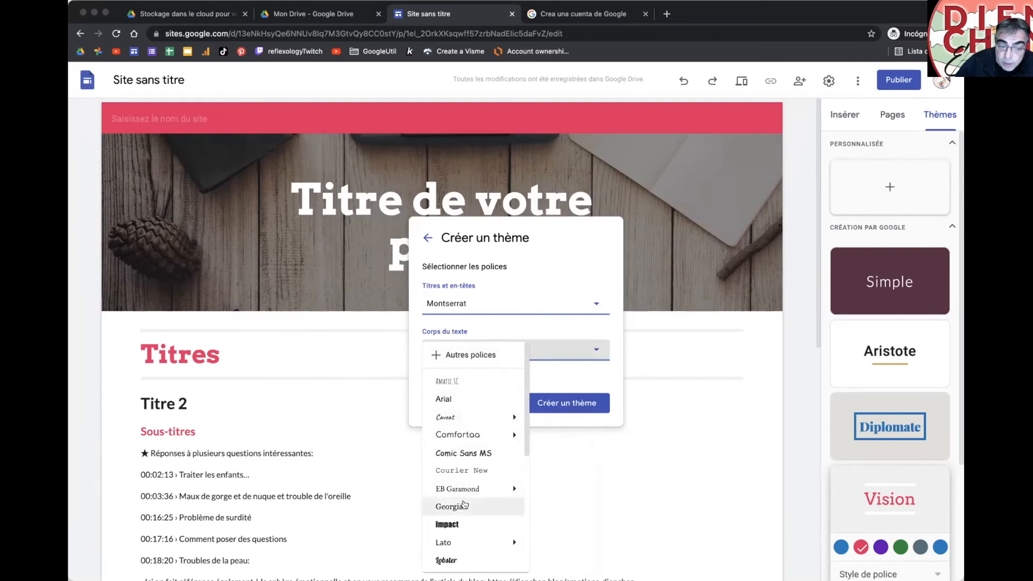
click(466, 506)
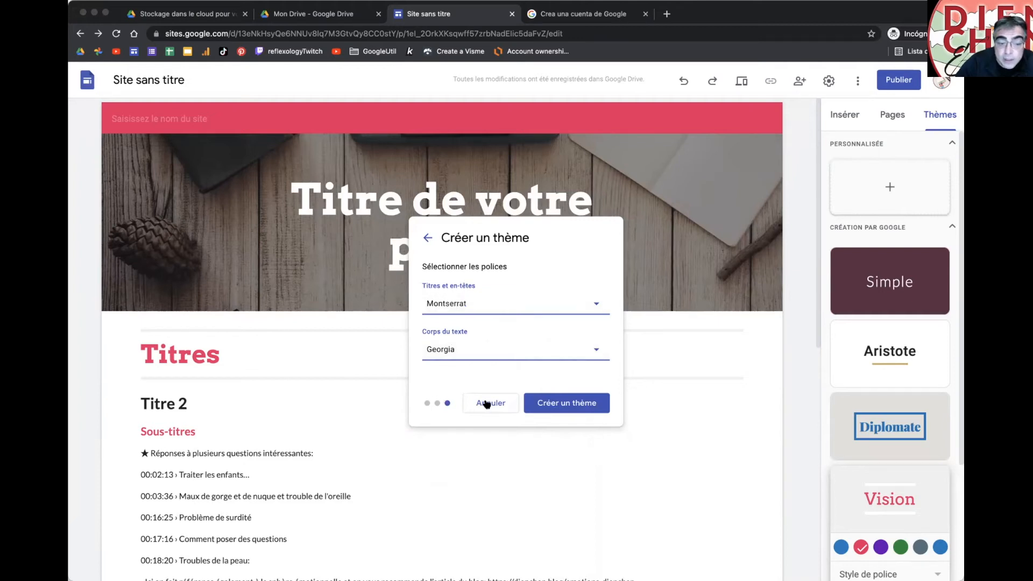
click(428, 237)
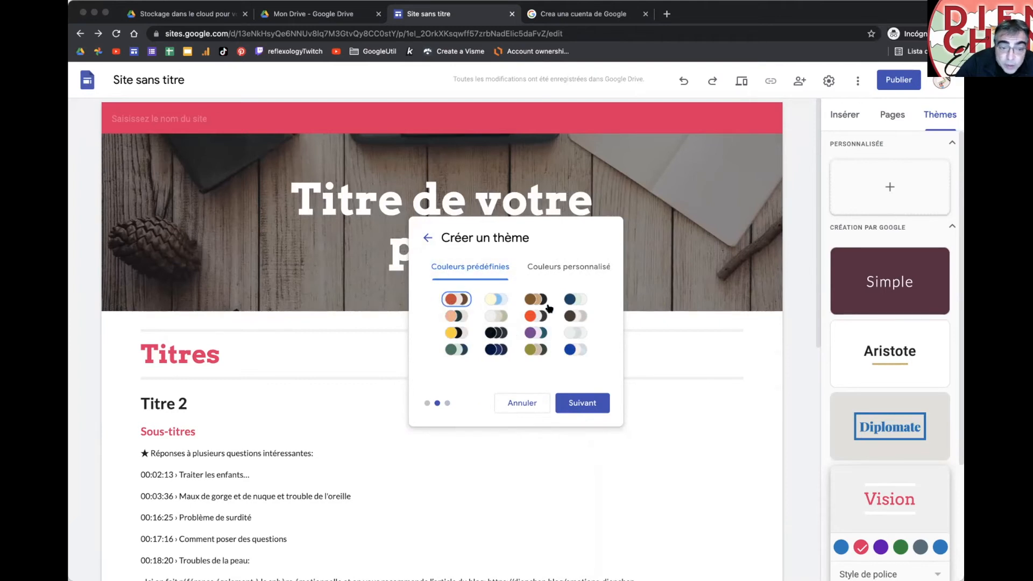
Step: Set the theme's custom colours to #007ABC, #CCDDDD and #990033
click(552, 268)
double_click(477, 359)
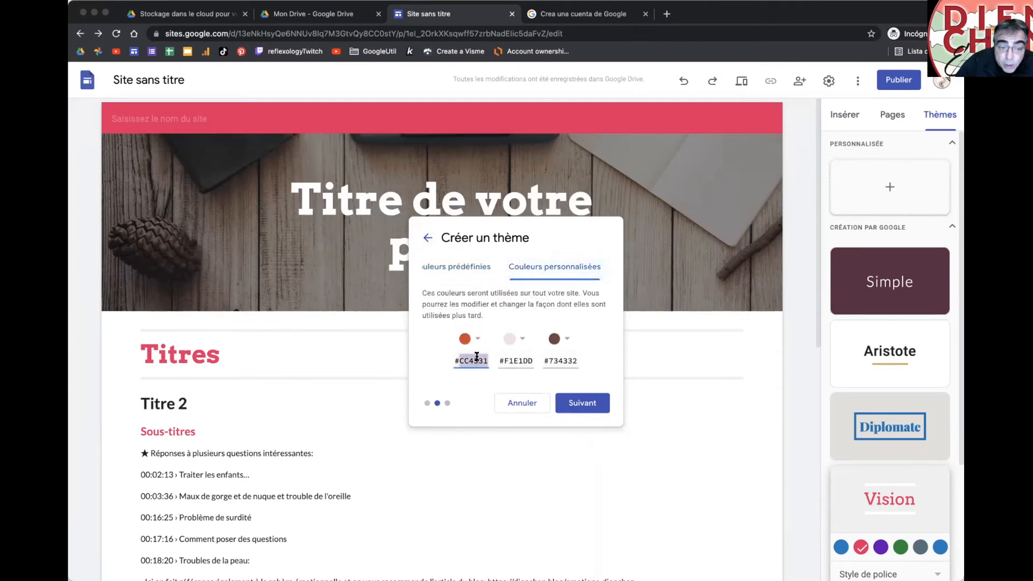
text(007ABC)
double_click(518, 359)
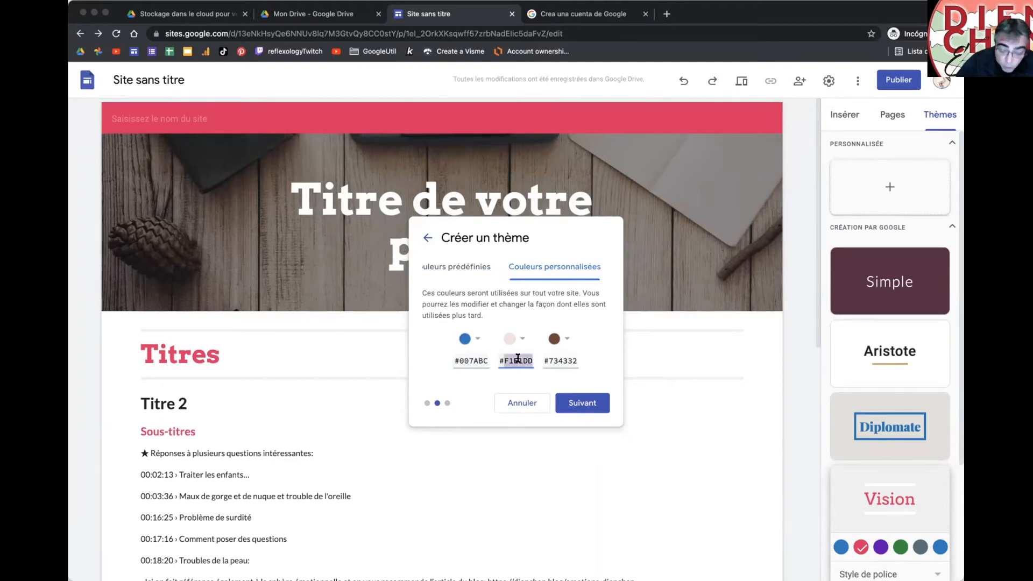
text(CDDF7)
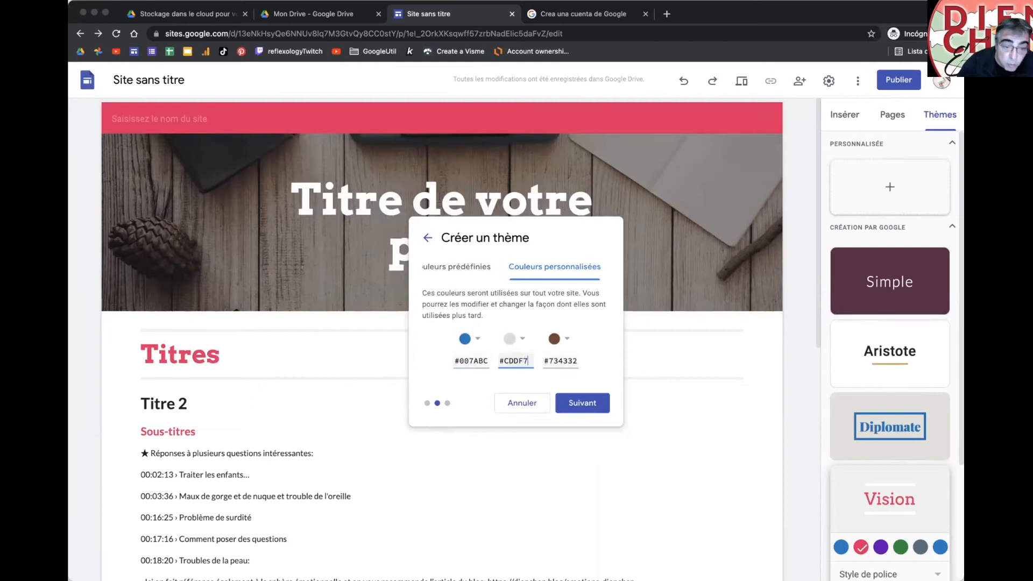
double_click(560, 361)
text(99033)
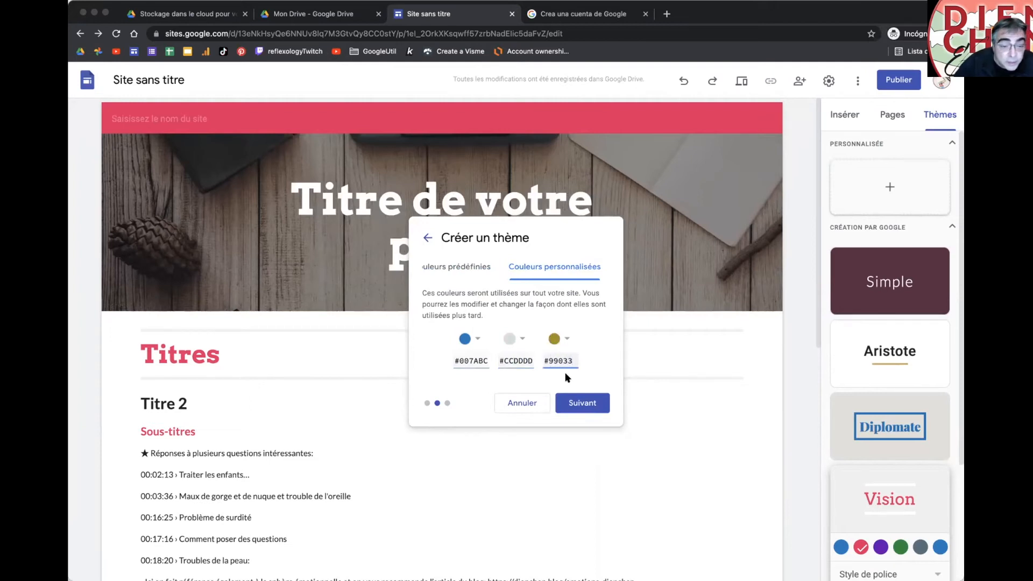
click(566, 378)
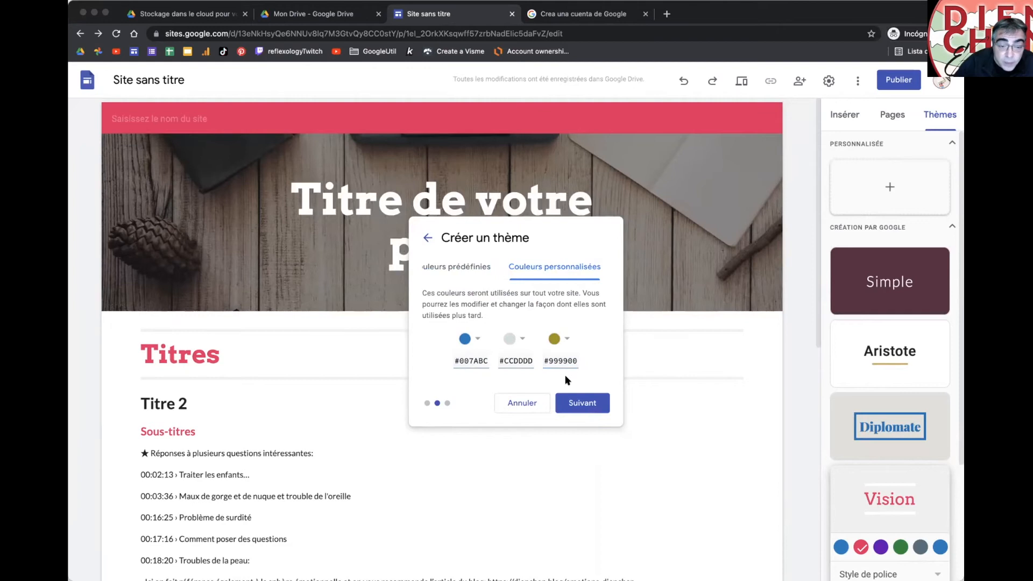
double_click(562, 359)
text(990)
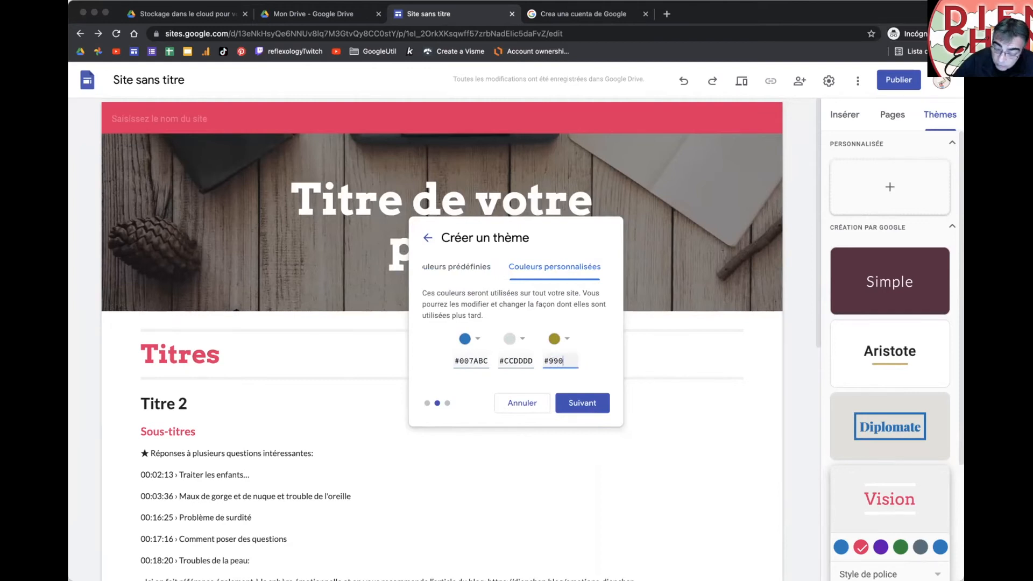
text(033)
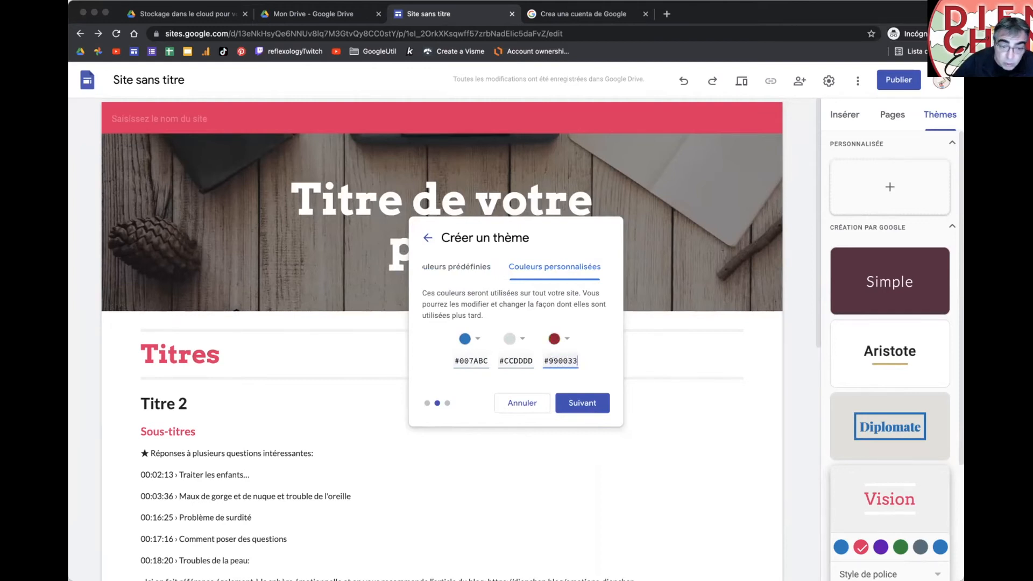
Step: Keep Lato for headings, pick Georgia for body text, and create the theme
click(561, 396)
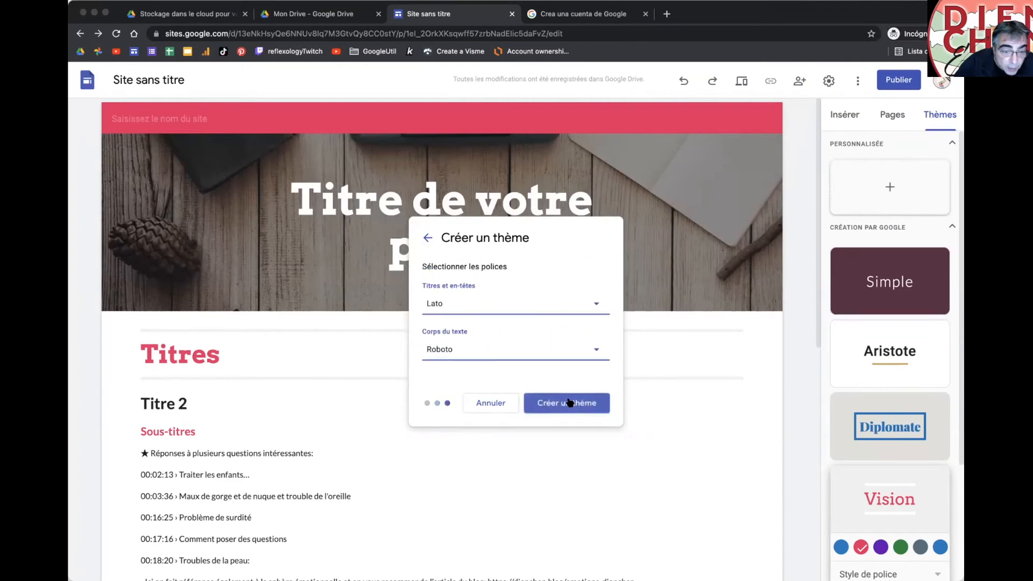
click(460, 305)
click(499, 273)
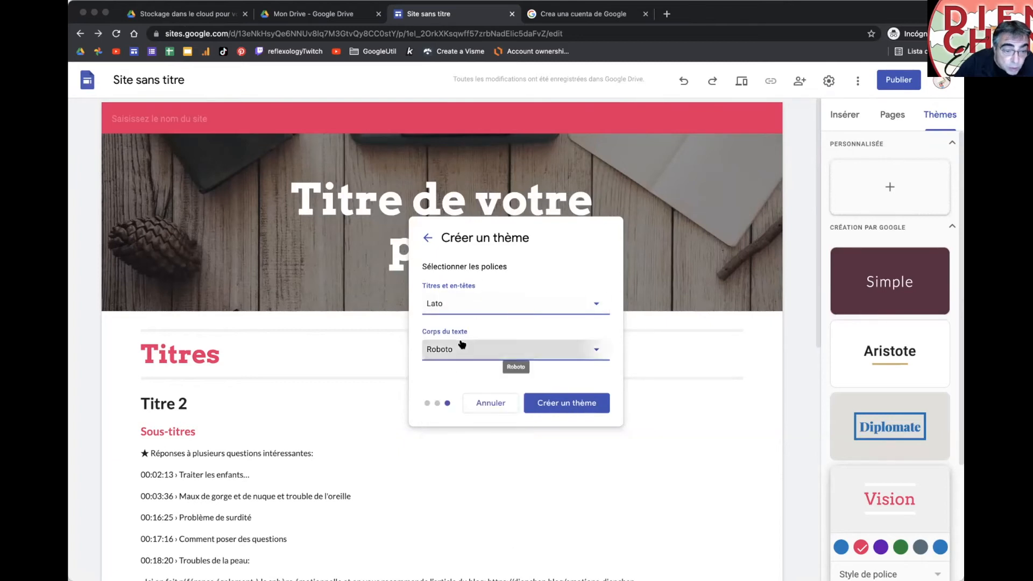
click(460, 349)
mouse_move(472, 437)
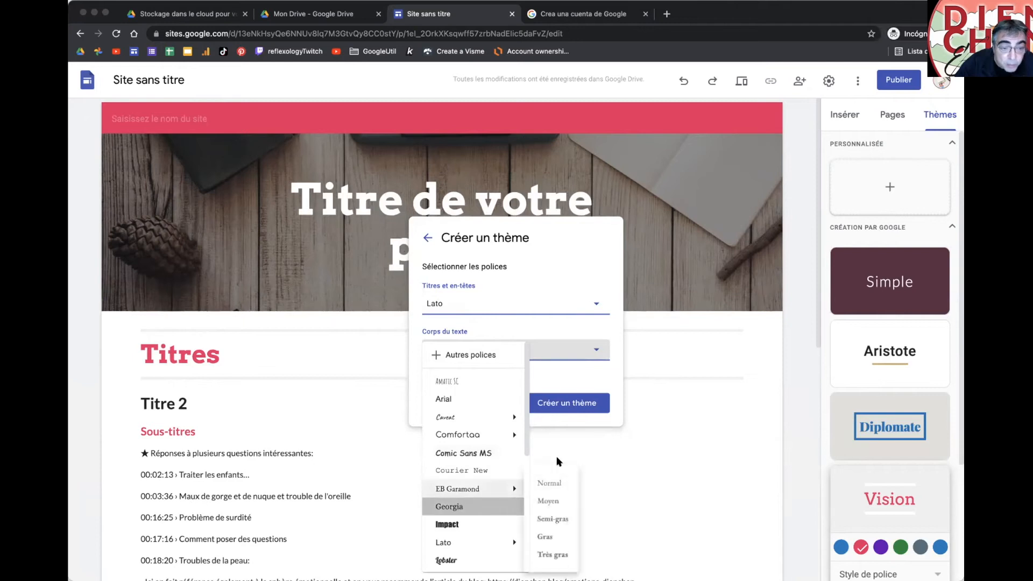
click(458, 507)
click(569, 411)
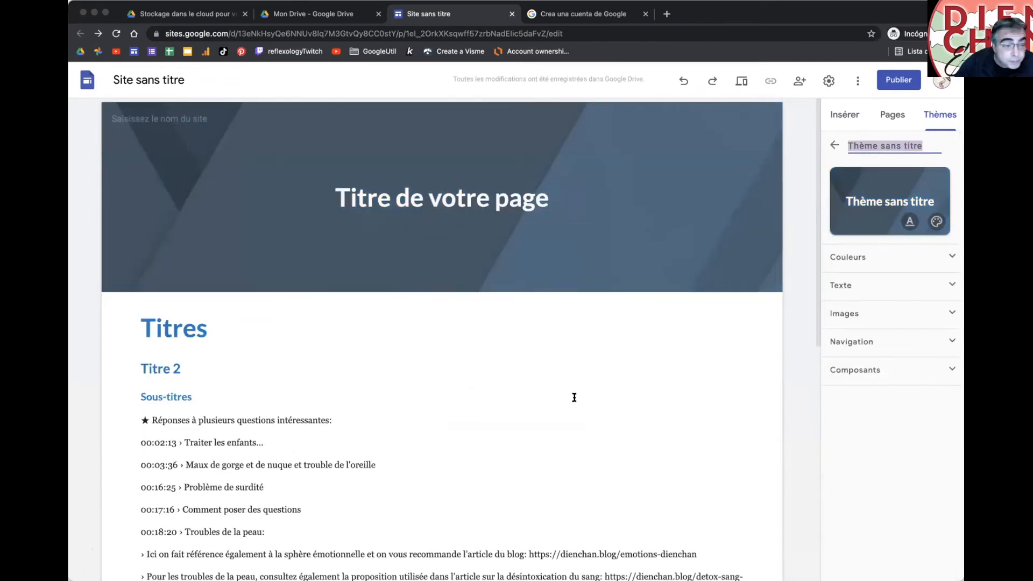
Step: Check the new fonts on the body text, the Titres heading and the Sous-titres subheading
scroll(575, 401, down, 1)
scroll(575, 401, down, 1)
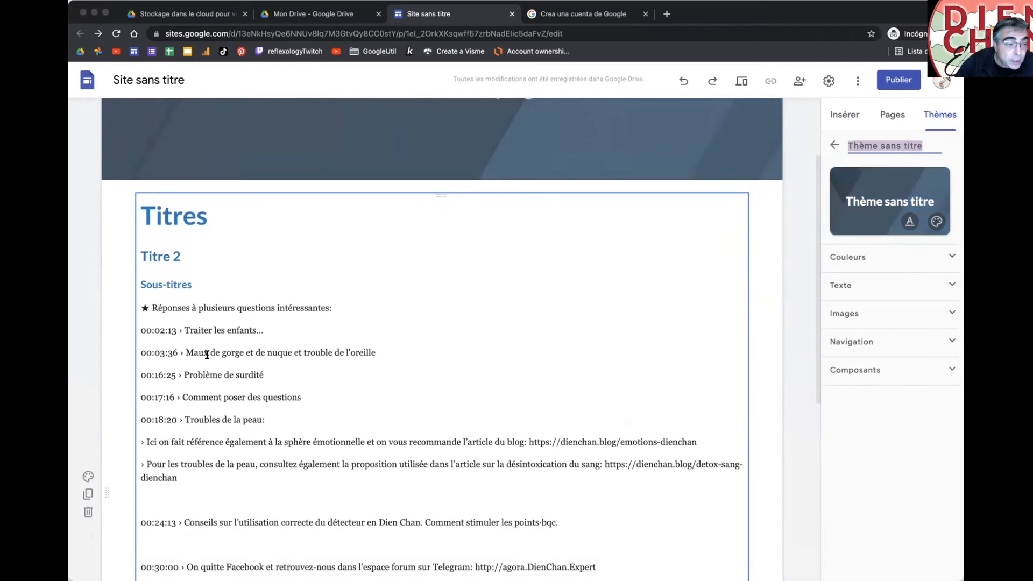
drag(184, 353, 393, 356)
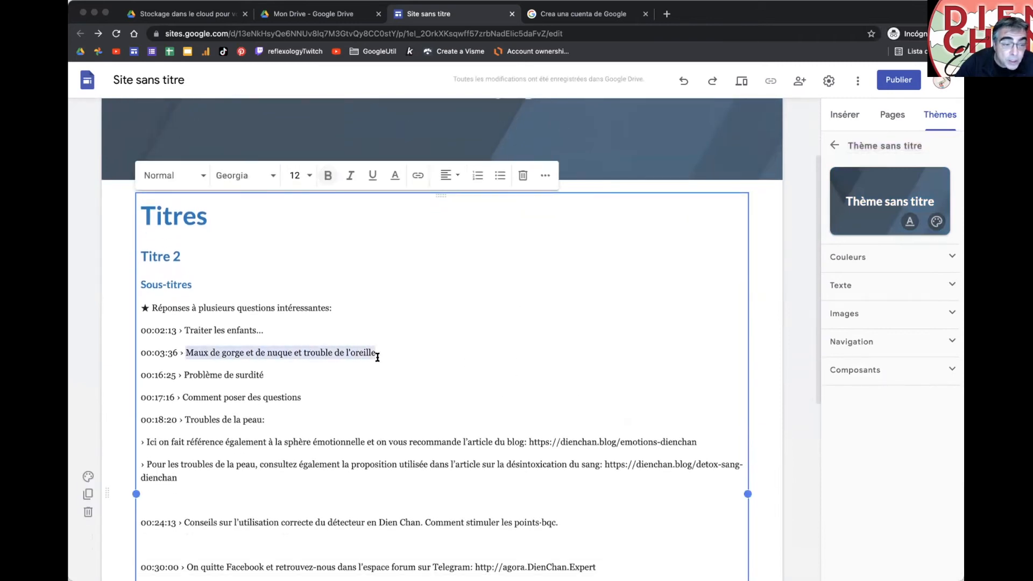
drag(156, 215, 156, 216)
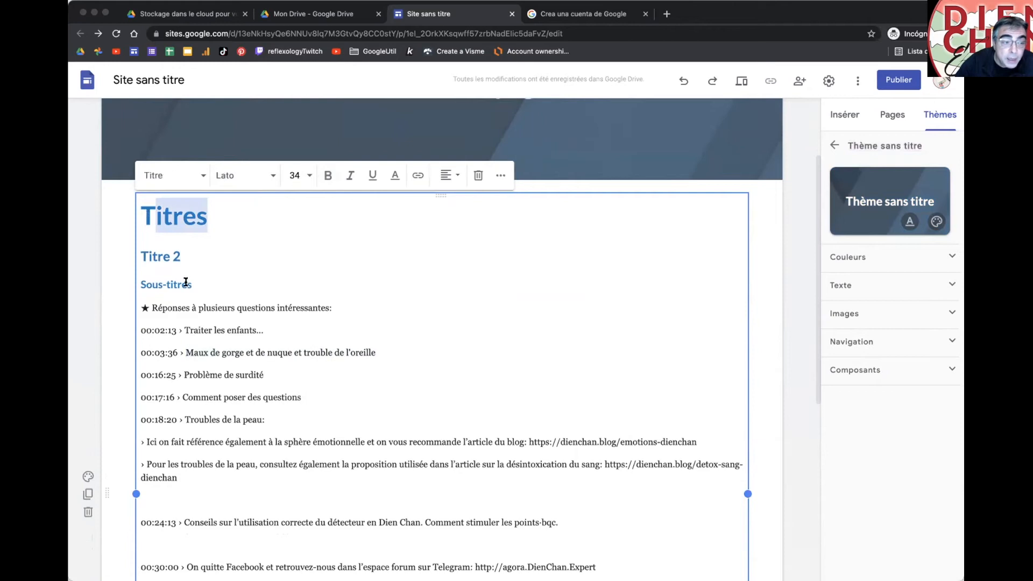
click(287, 278)
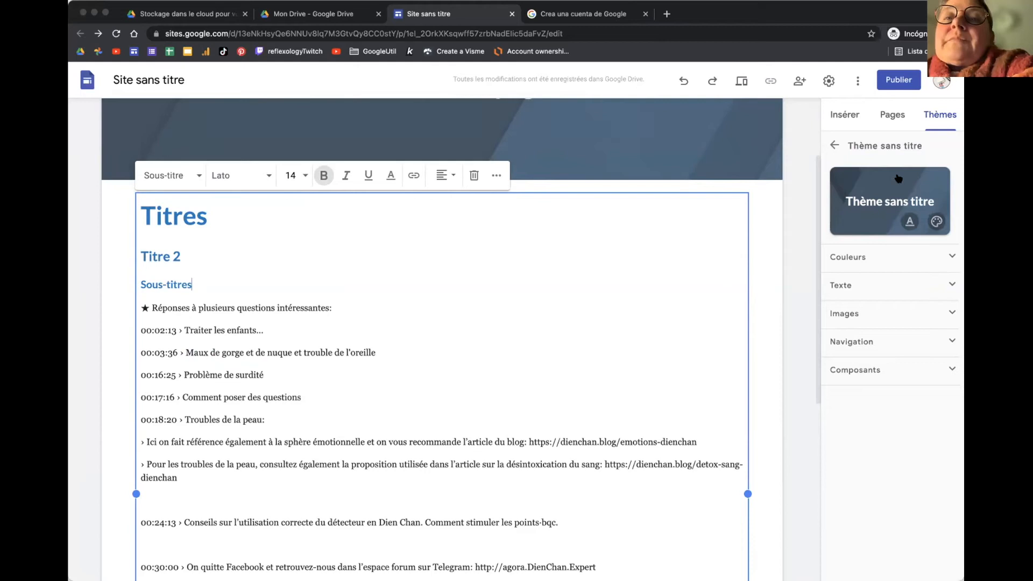
Step: Expand Couleurs, Texte and Images to review the colours and Georgia 12, 1.25 spacing text
click(872, 262)
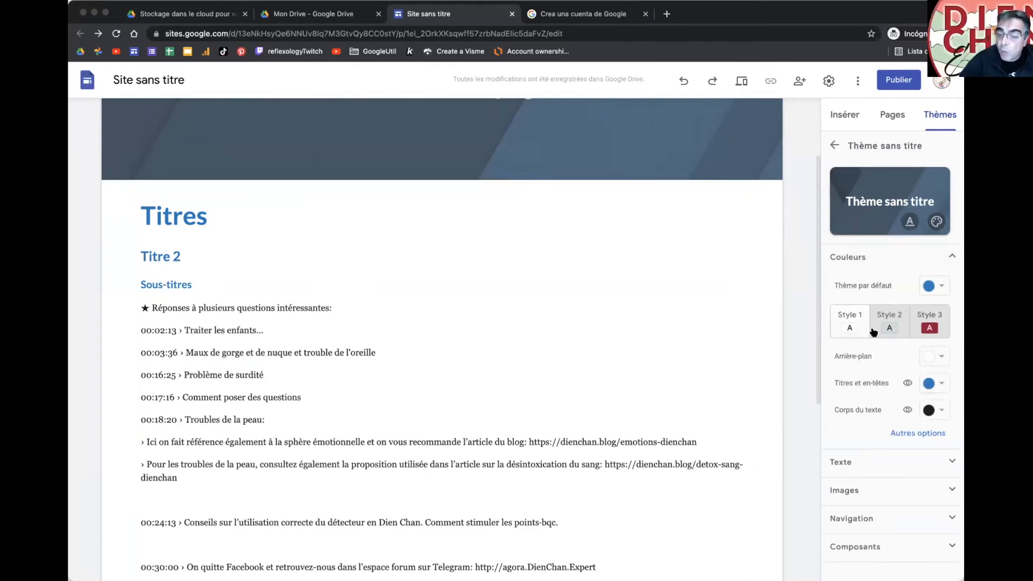
click(876, 461)
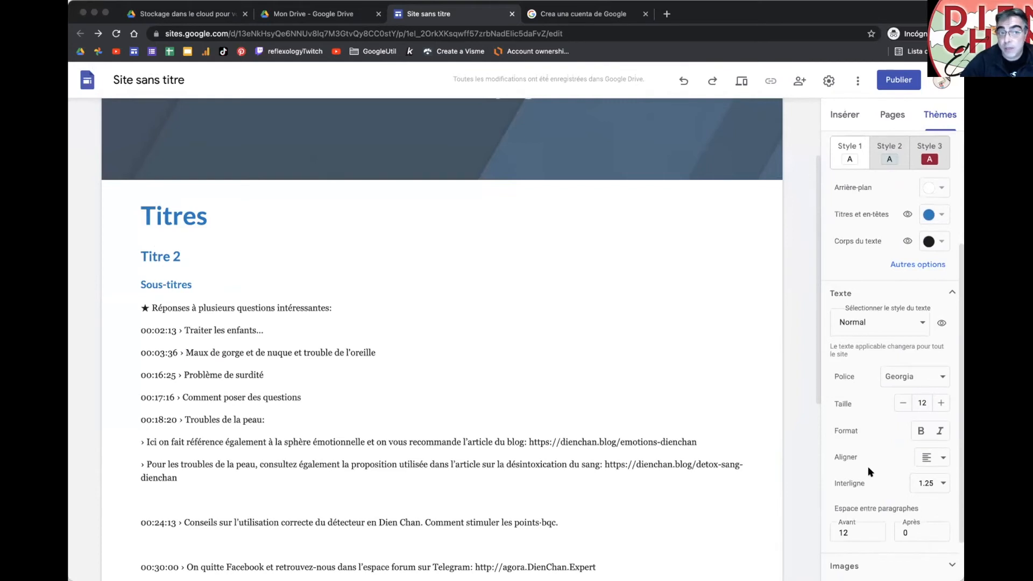
scroll(869, 472, down, 2)
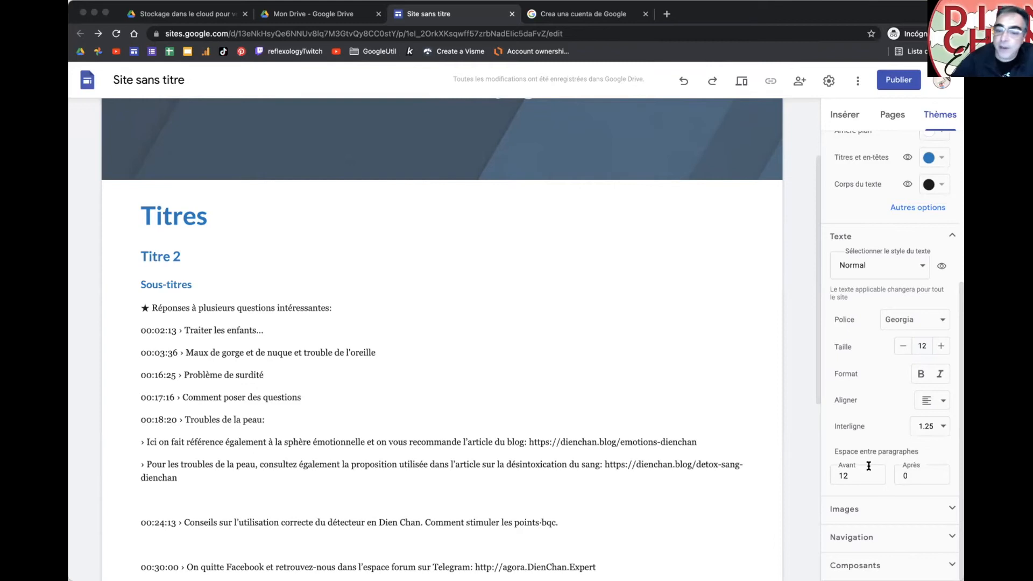
click(867, 509)
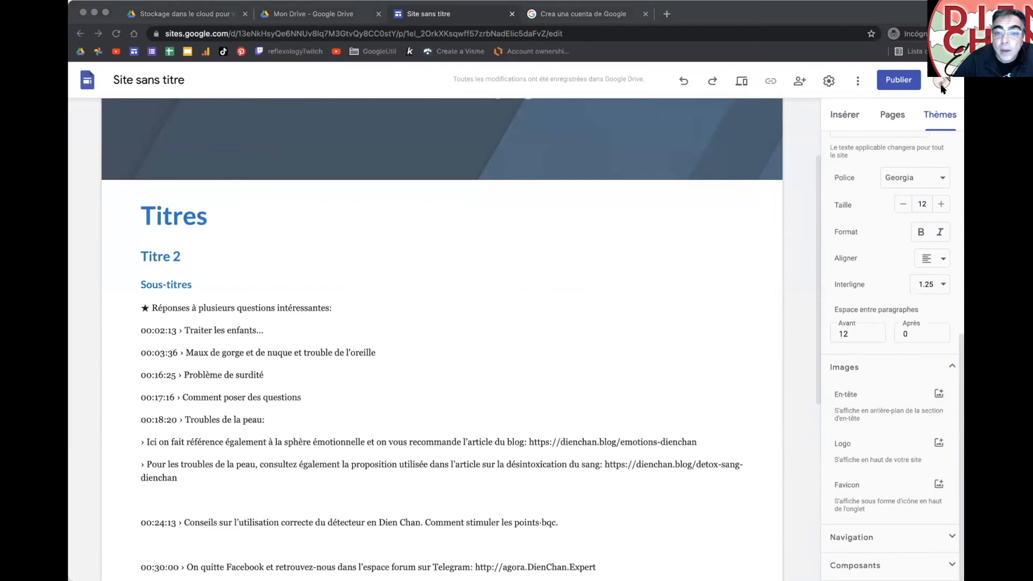
Step: Load help.multireflex.club in the sign-up tab, then return to the Site sans titre editor
click(736, 11)
click(592, 15)
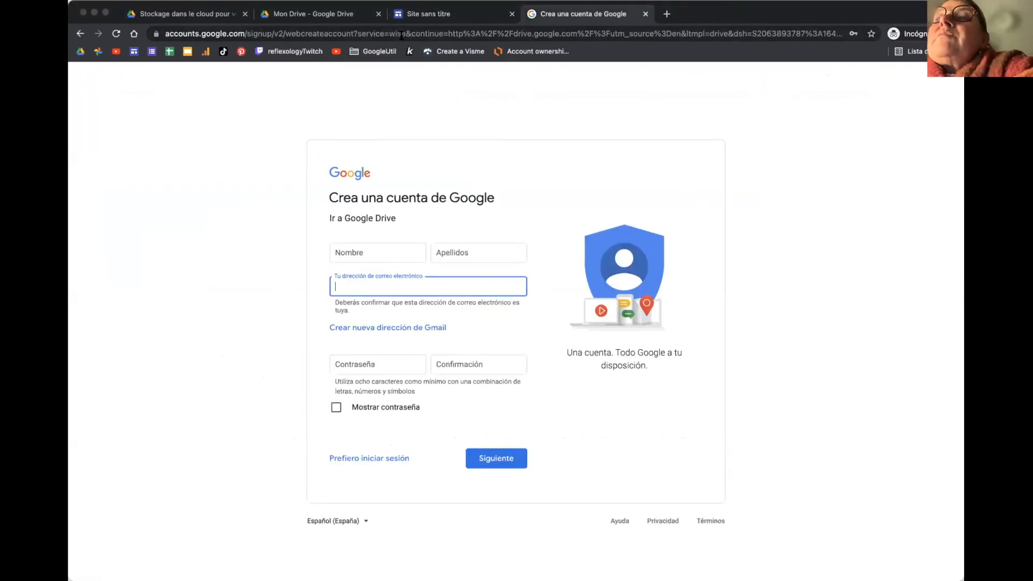
click(402, 33)
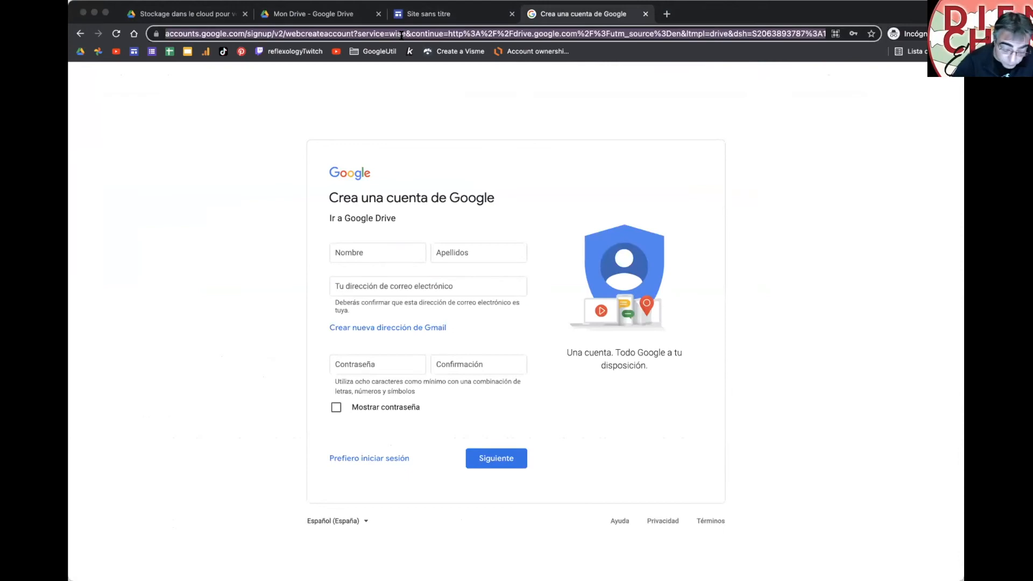
text(help.multireflex.com)
key(BackSpace)
key(BackSpace)
text(lub)
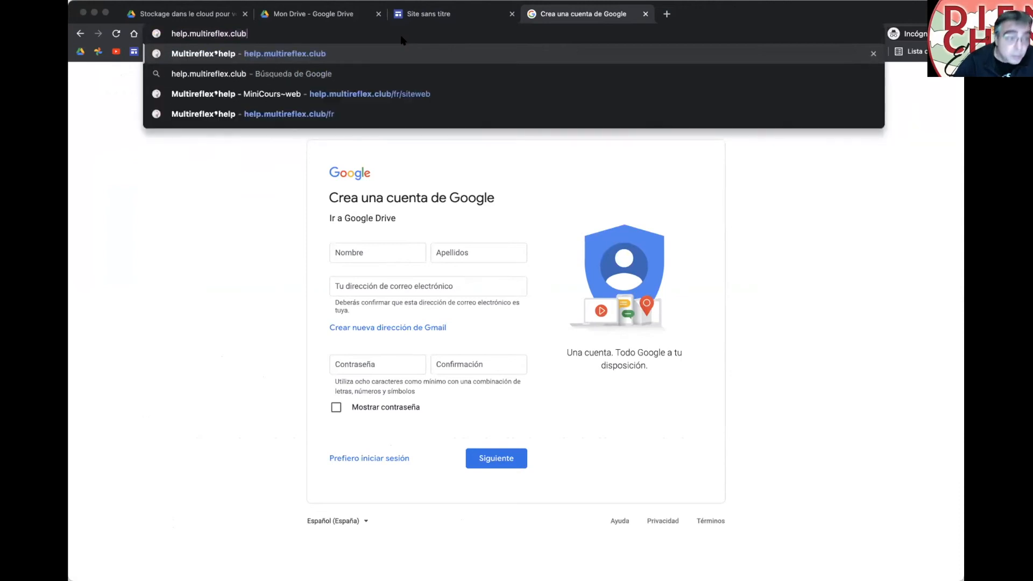
key(Return)
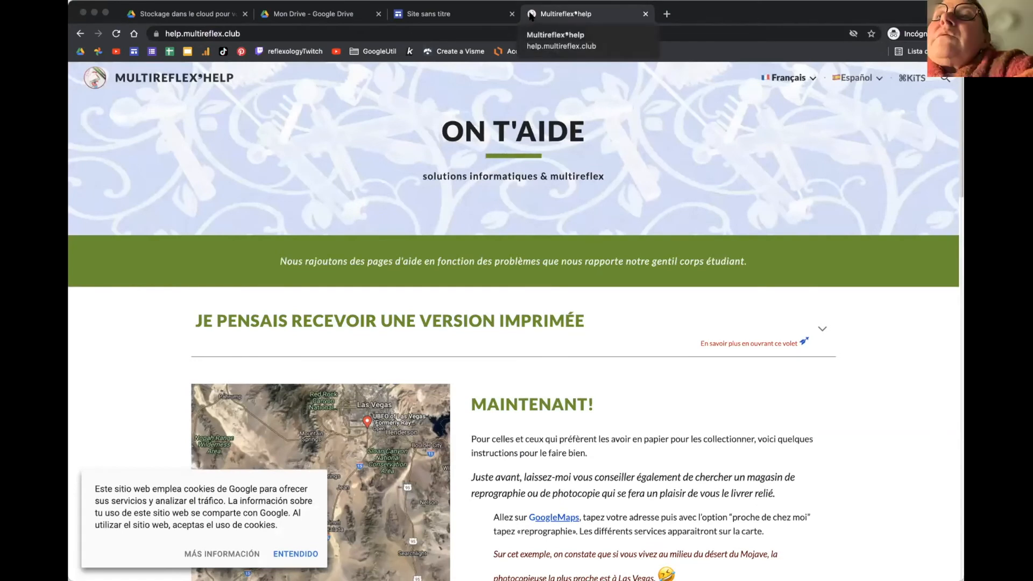
click(434, 17)
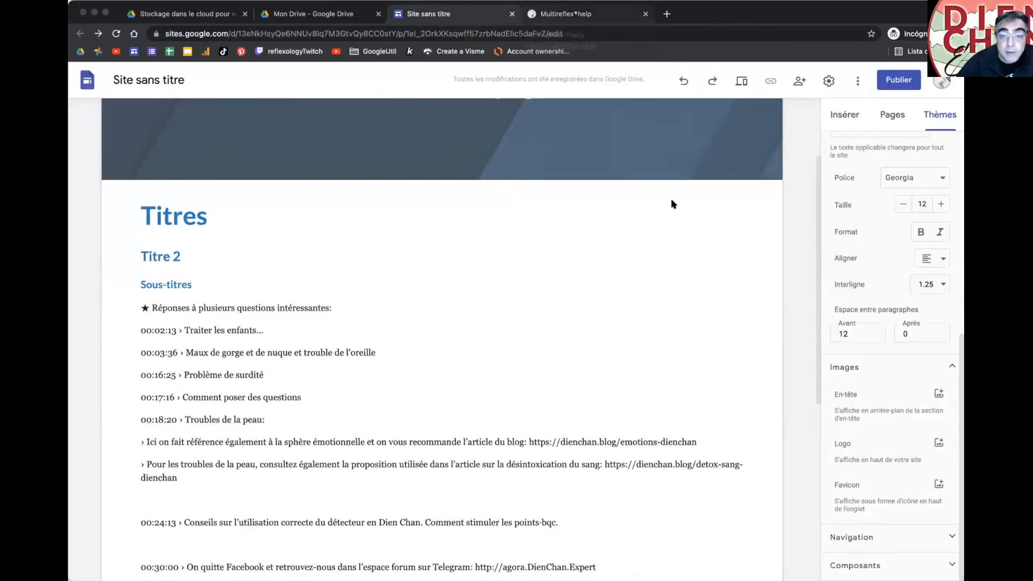
Step: Expand the theme's Navigation and Composants settings
click(909, 537)
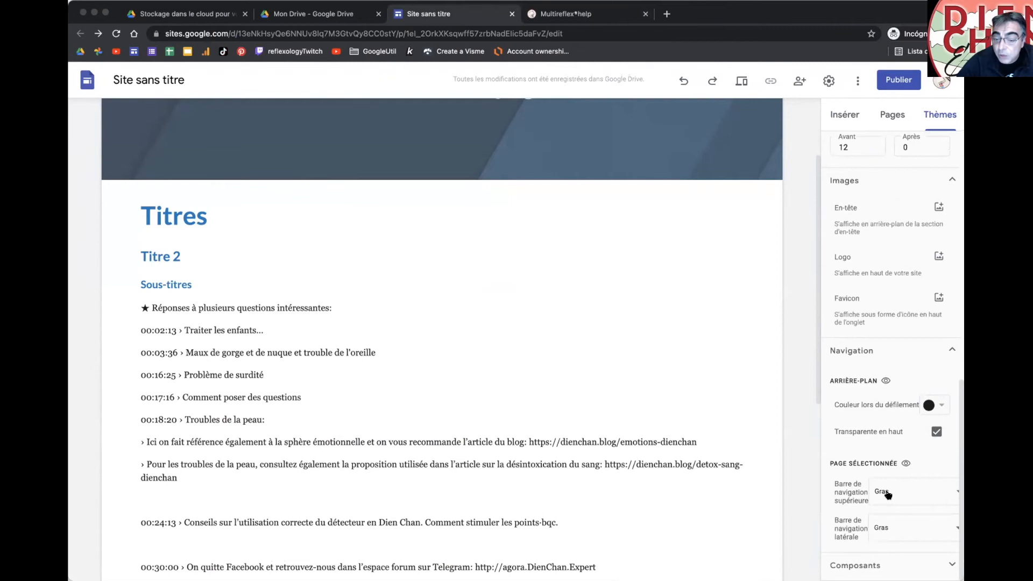
click(888, 565)
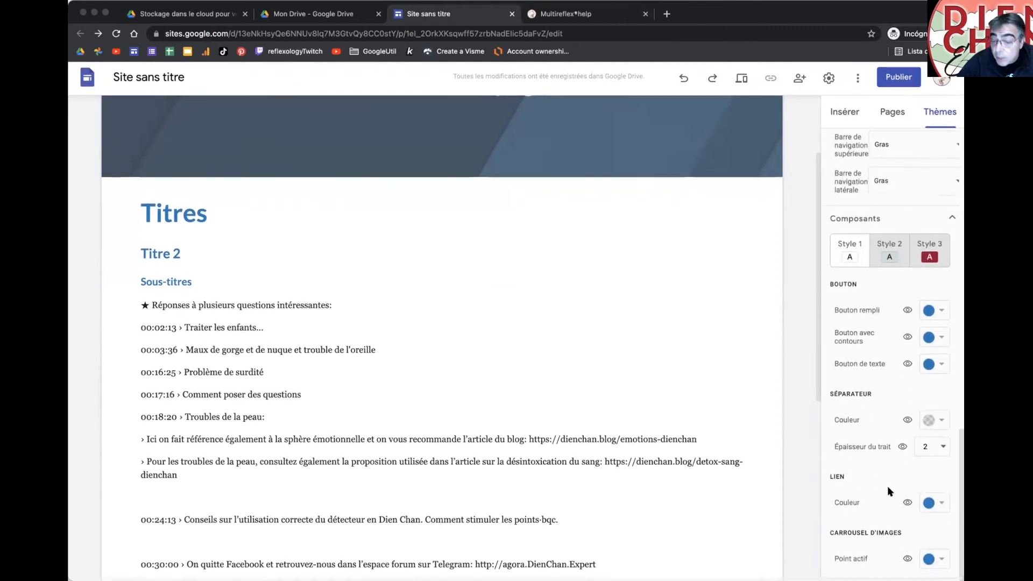
scroll(887, 486, up, 10)
scroll(882, 395, up, 4)
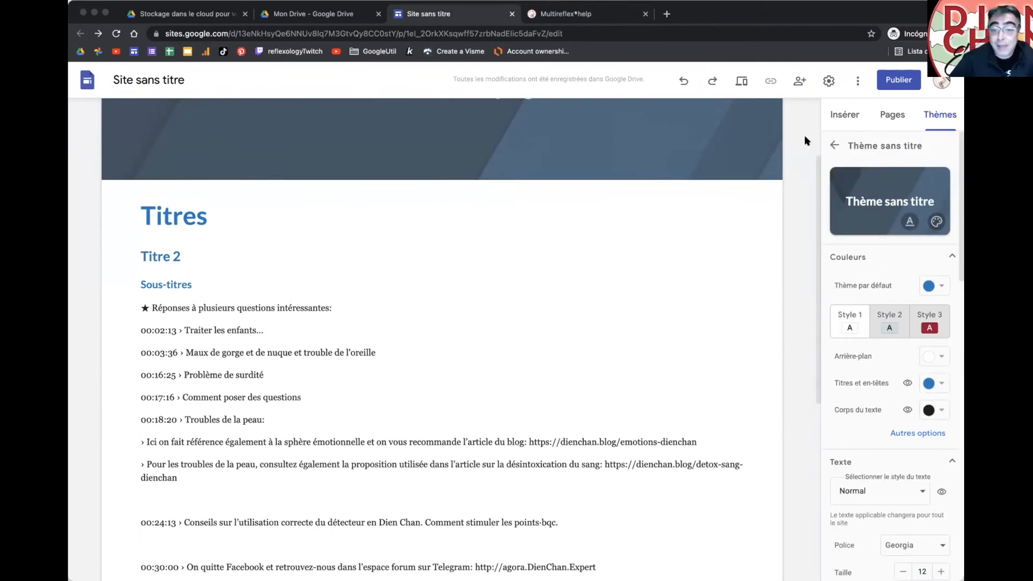
Step: Glance at Insérer, go back to the theme list, and check the custom theme's options menu
click(835, 119)
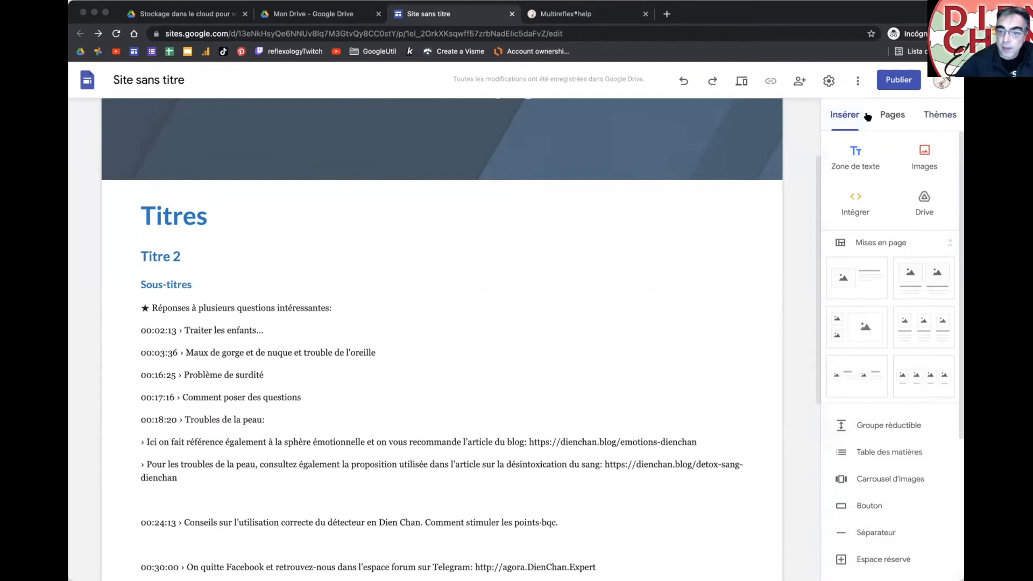
click(944, 115)
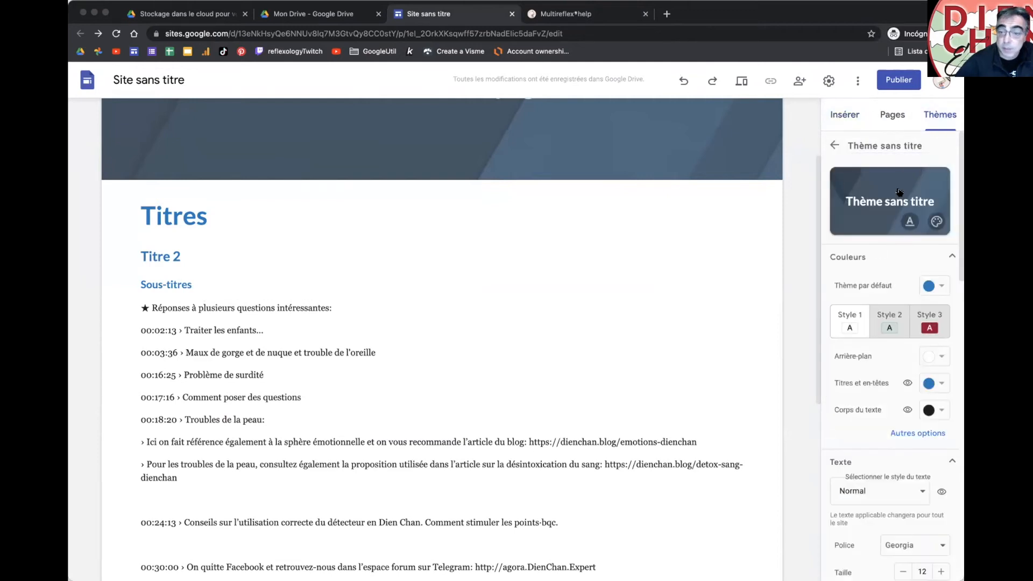
click(833, 145)
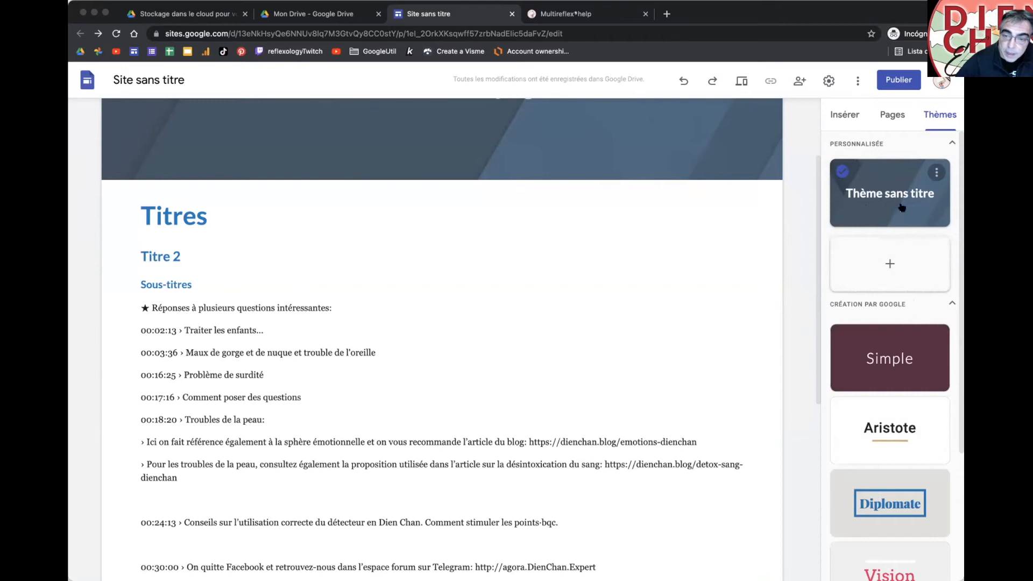
click(936, 172)
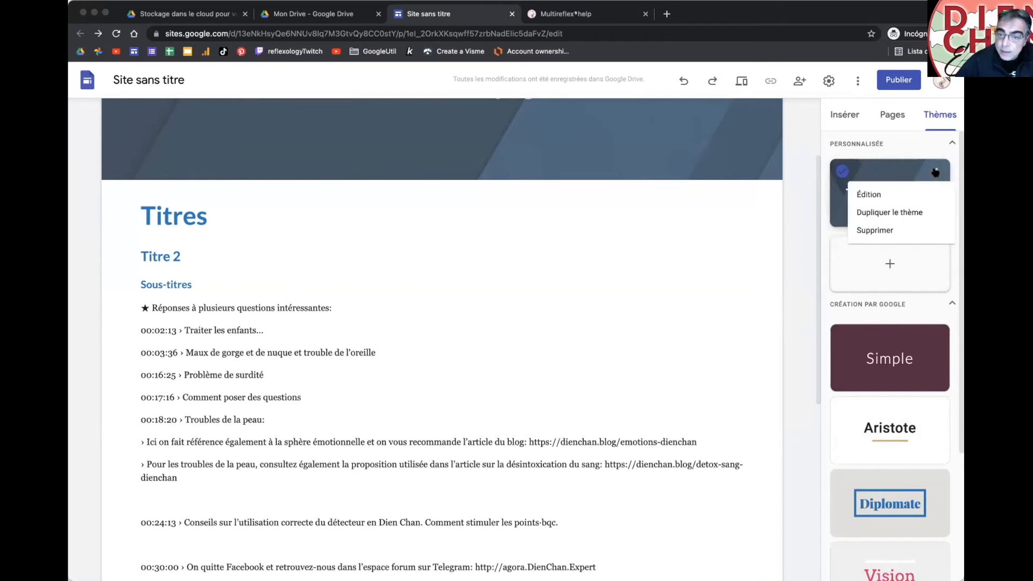
click(914, 155)
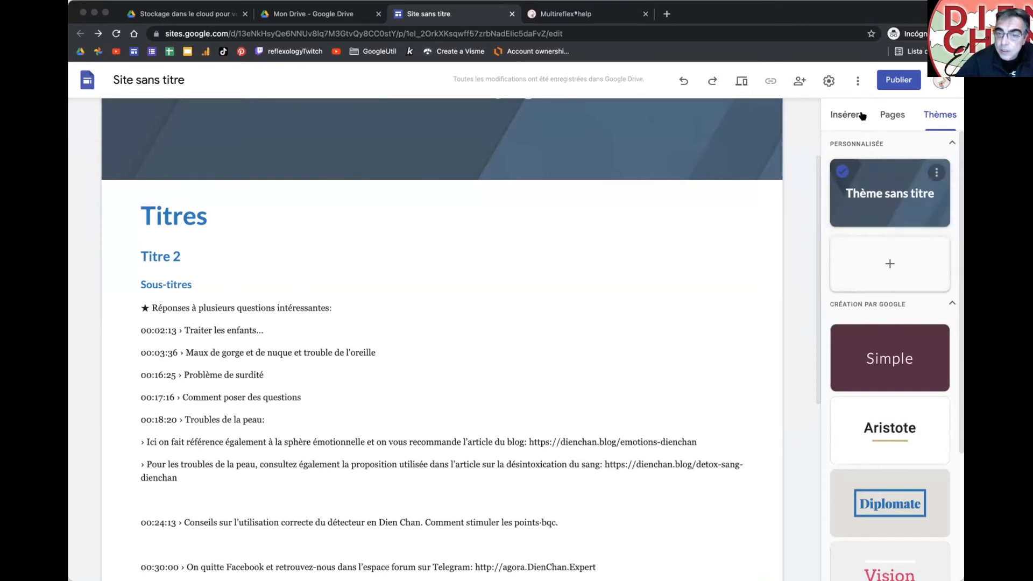
Step: Show the site's Pages list and check the Accueil page's options menu
click(880, 116)
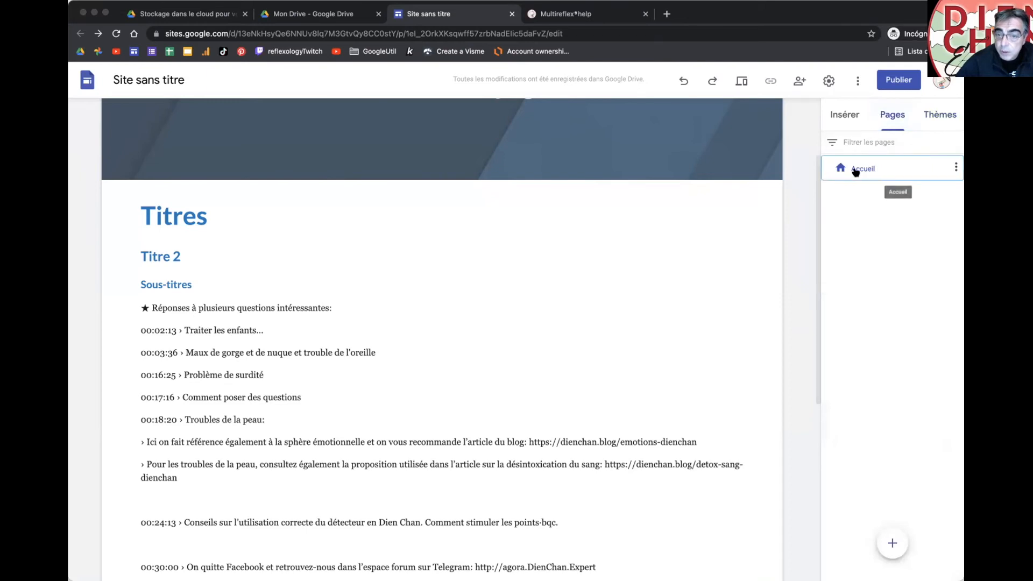
click(954, 170)
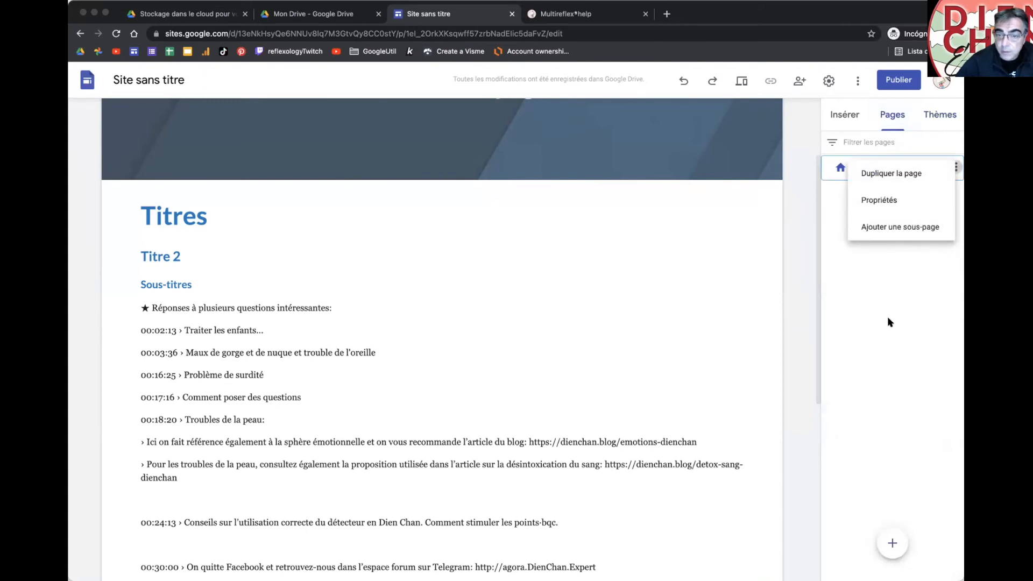
click(836, 248)
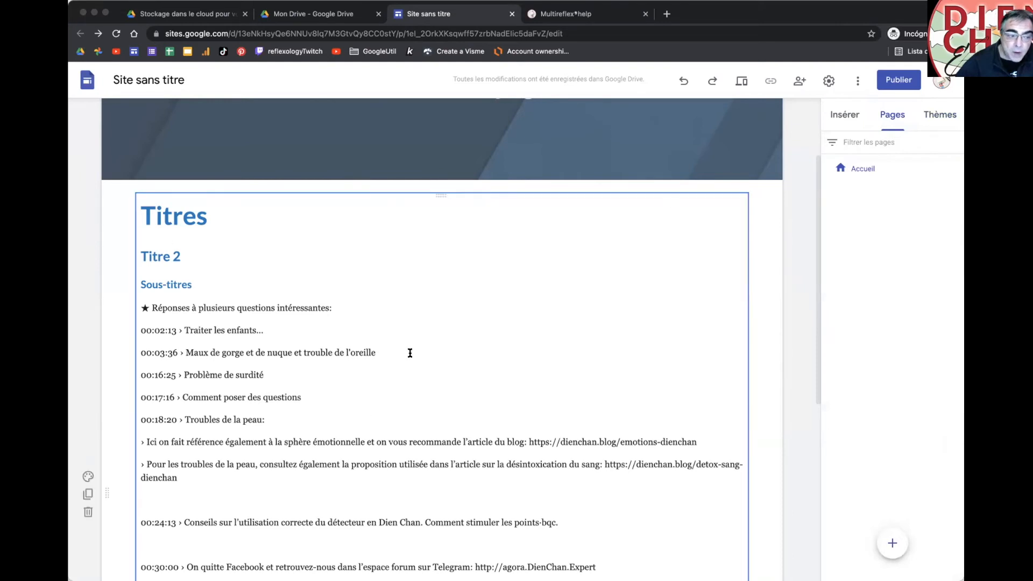
Step: Return to the theme gallery, then select the Titres text block and scroll down
click(920, 115)
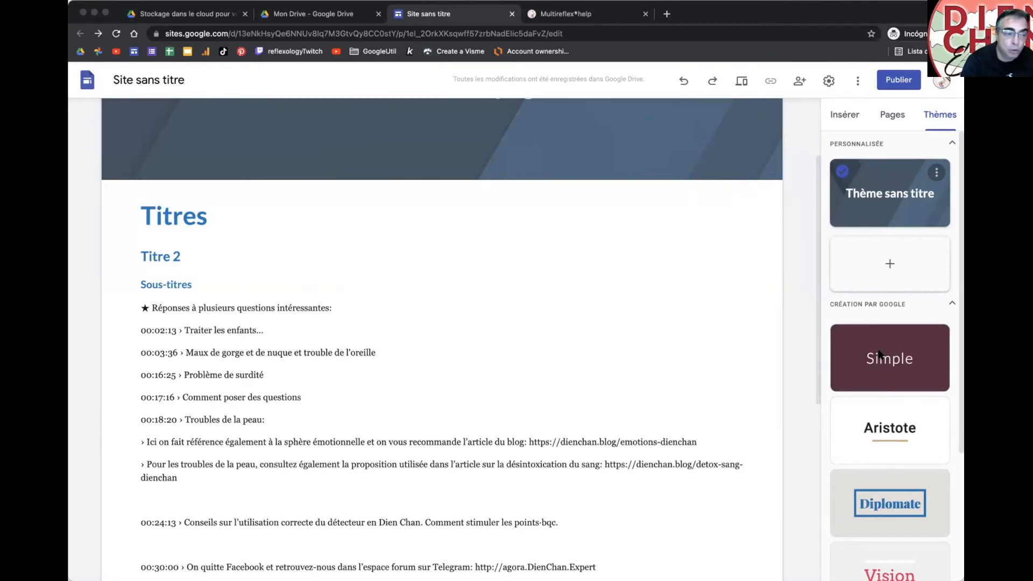
click(197, 211)
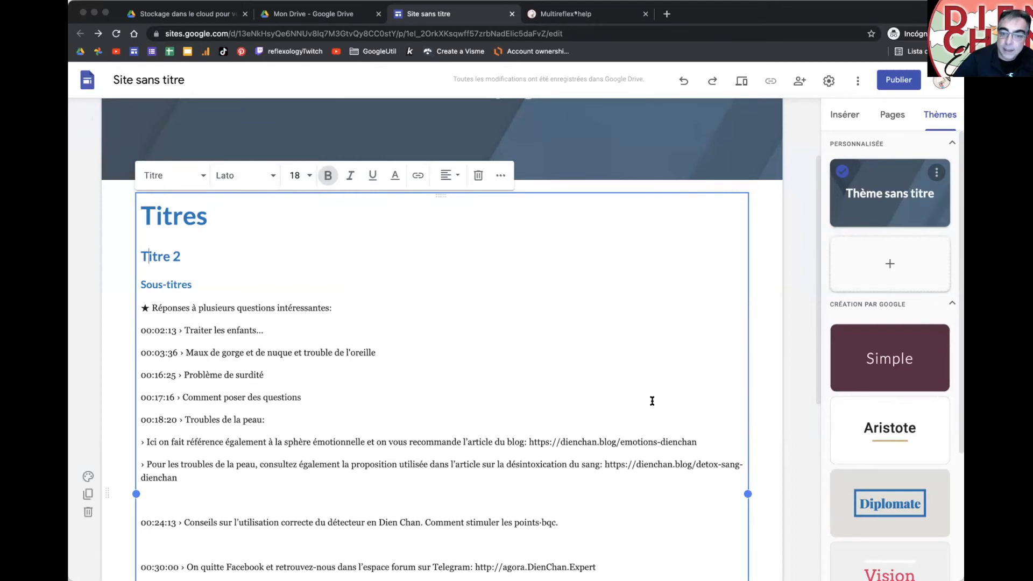
scroll(411, 346, down, 3)
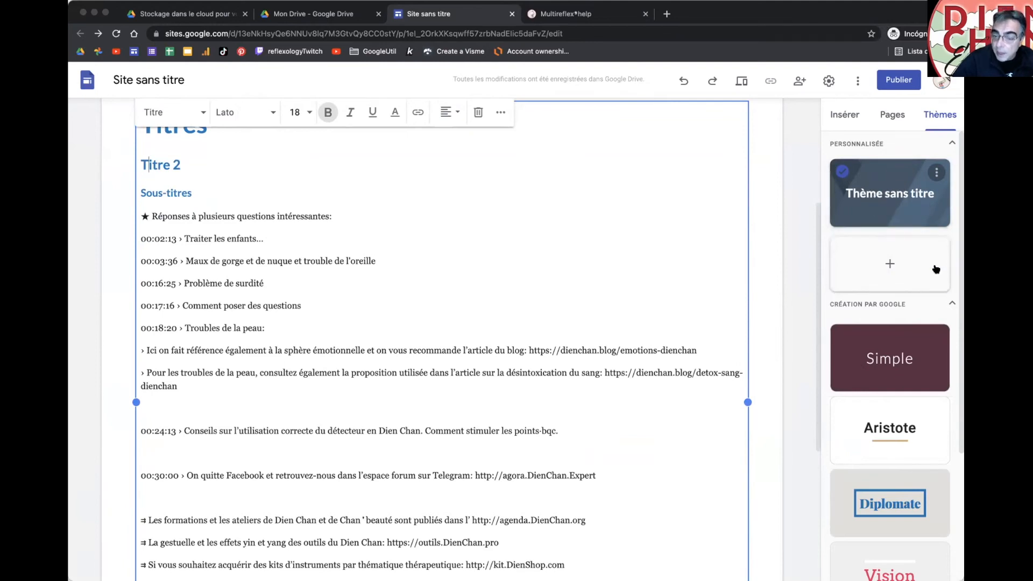
click(902, 203)
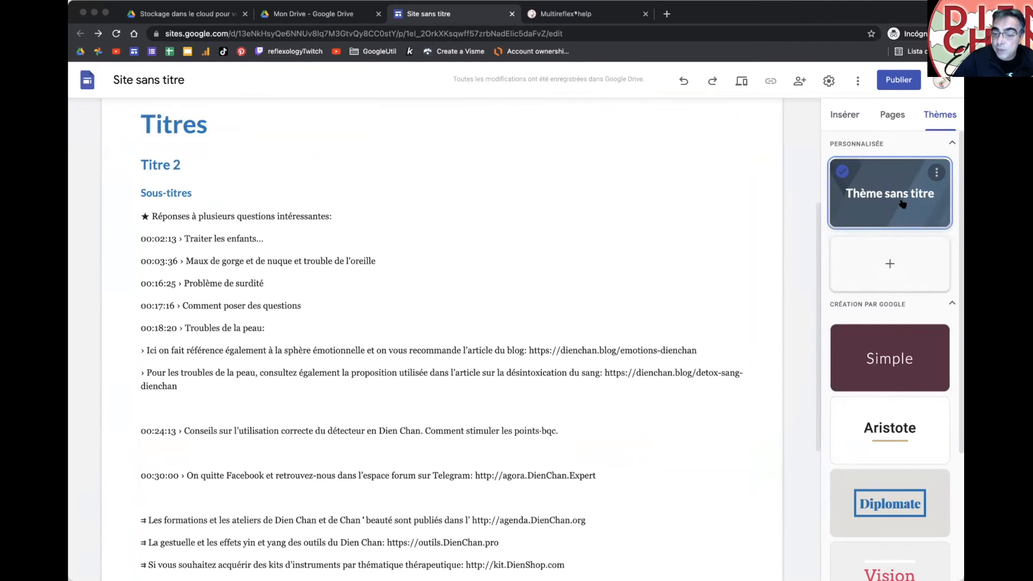
click(937, 173)
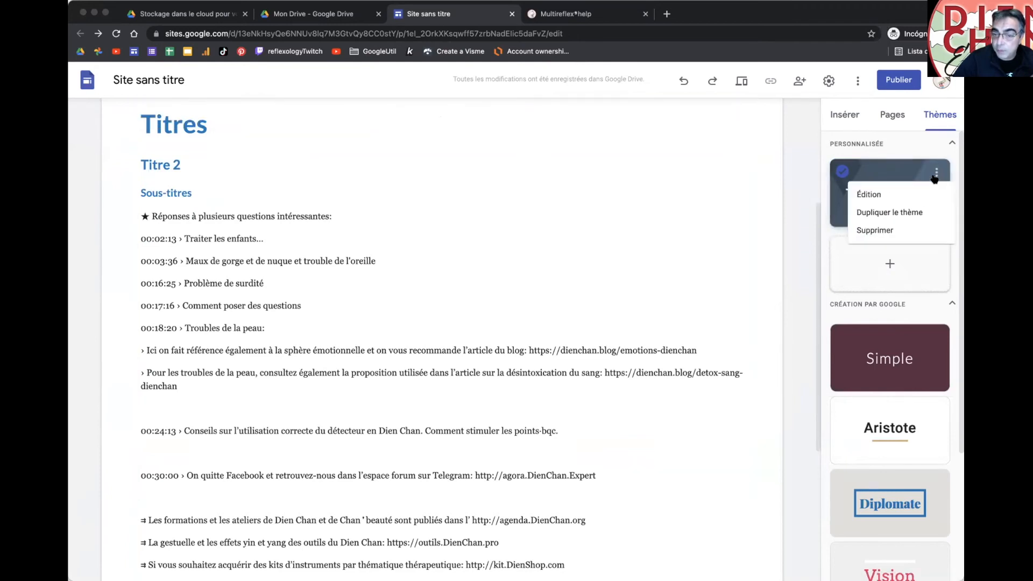
click(903, 200)
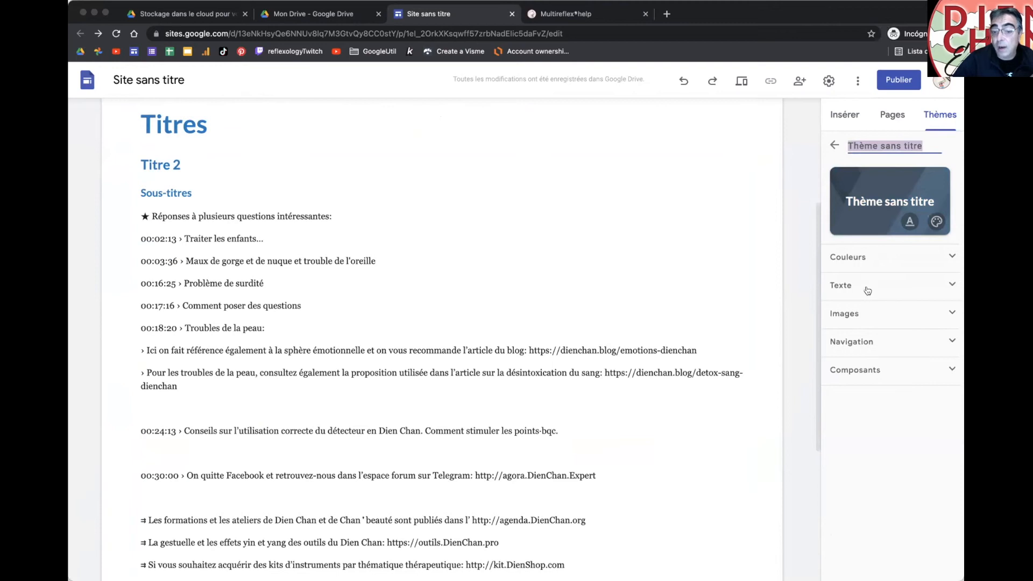
click(861, 257)
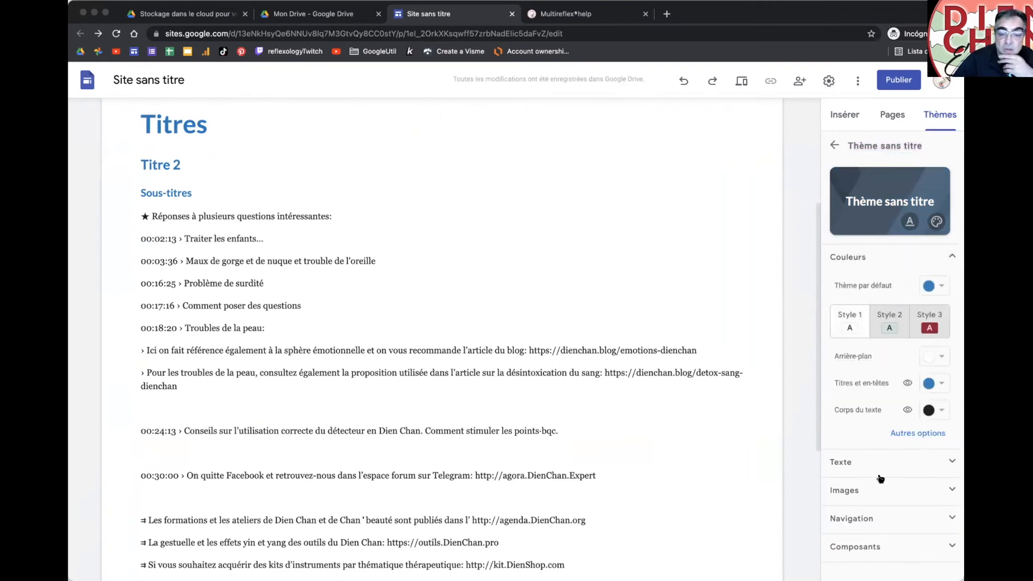
click(866, 462)
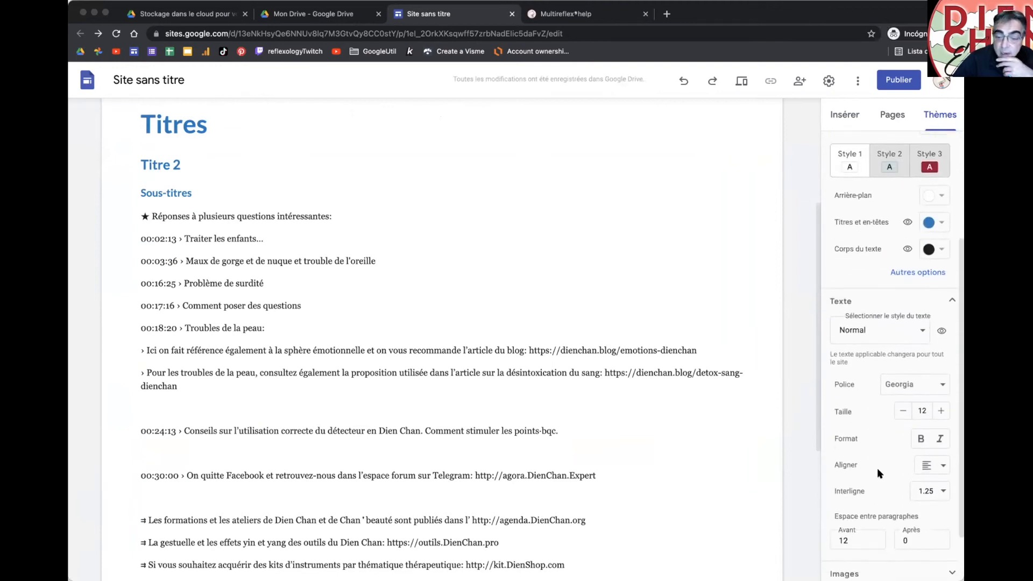
click(909, 351)
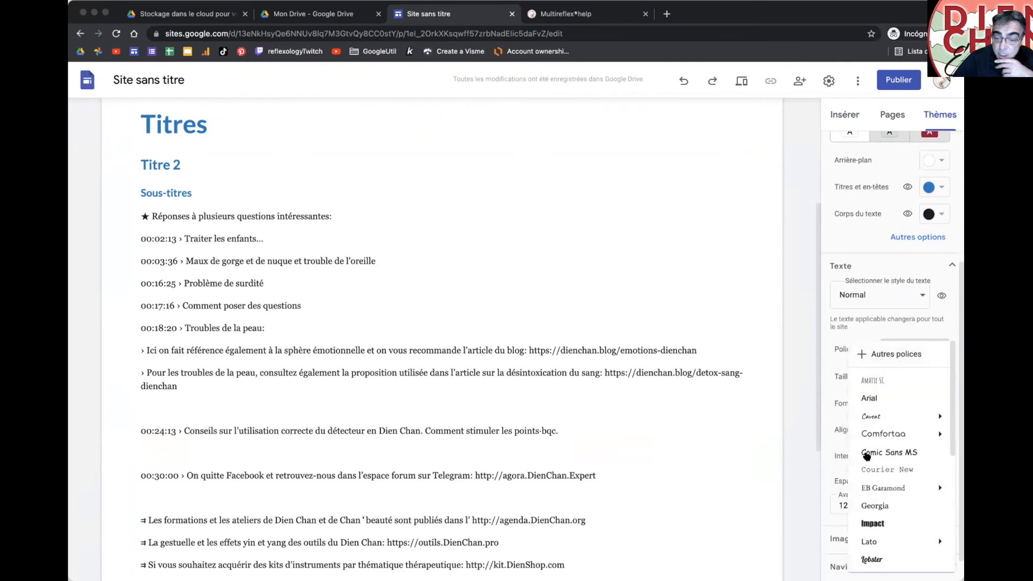
mouse_move(881, 436)
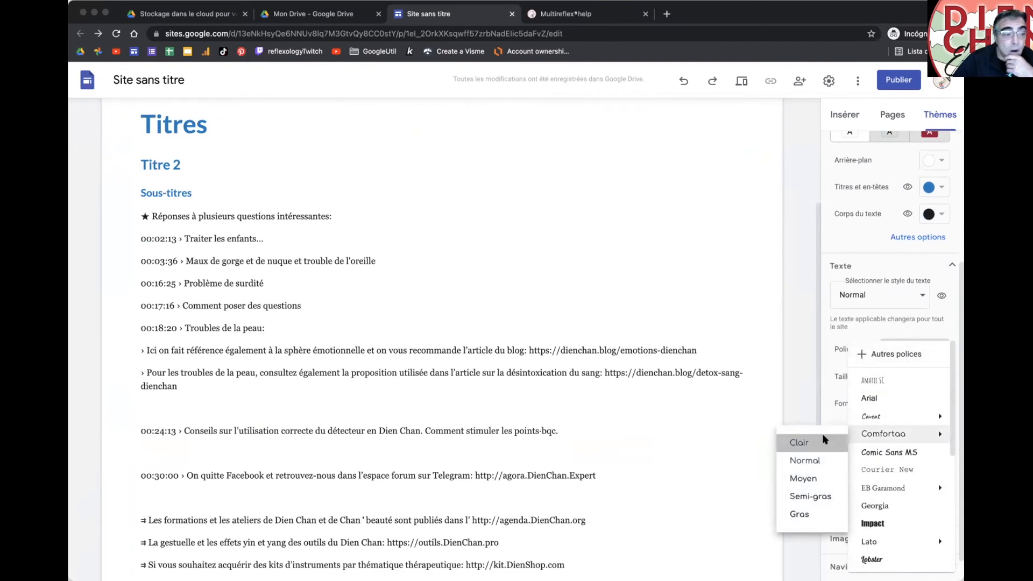
click(824, 439)
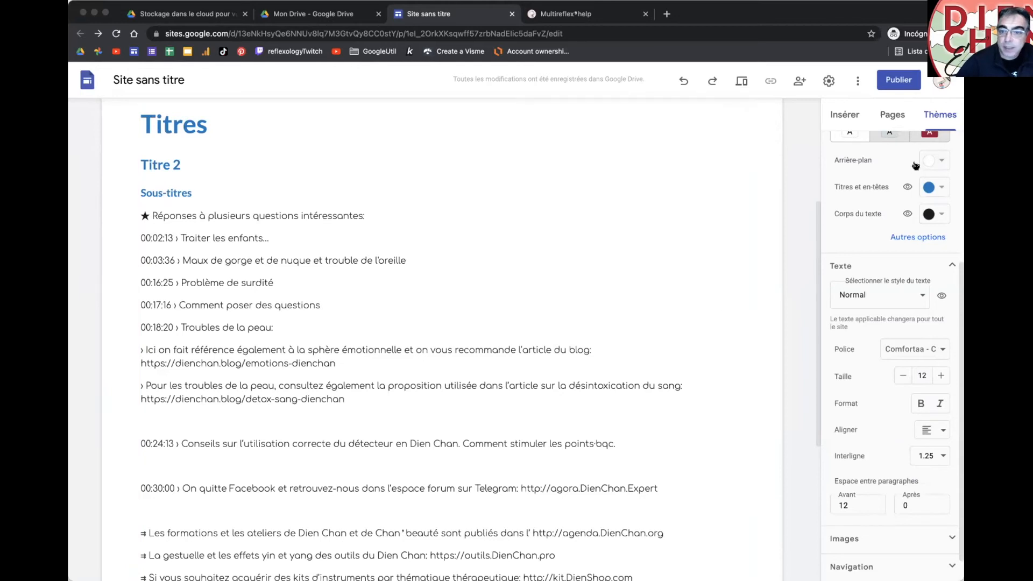
Step: Show the Insérer panel and scroll through the page
click(846, 116)
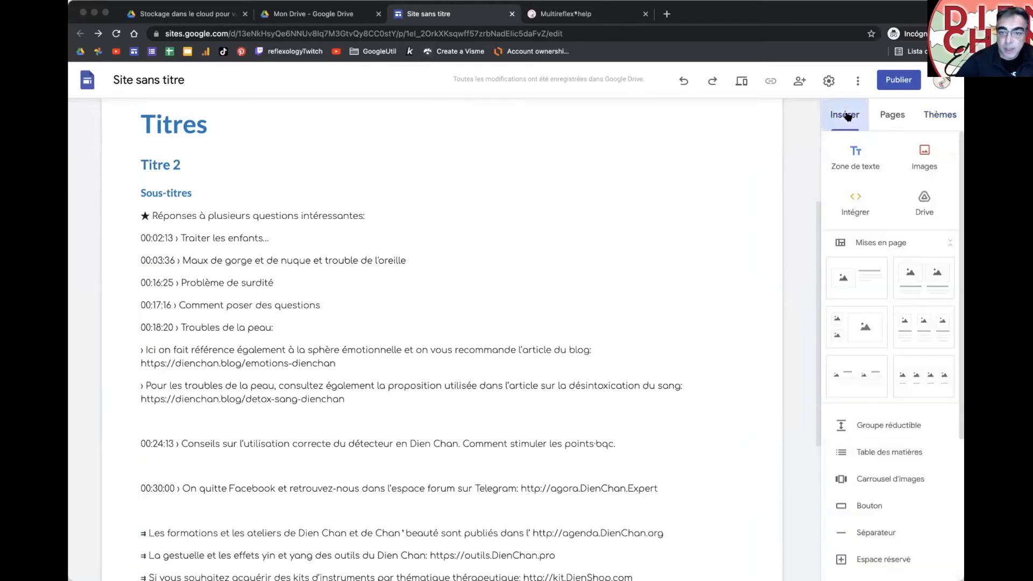
scroll(775, 221, down, 4)
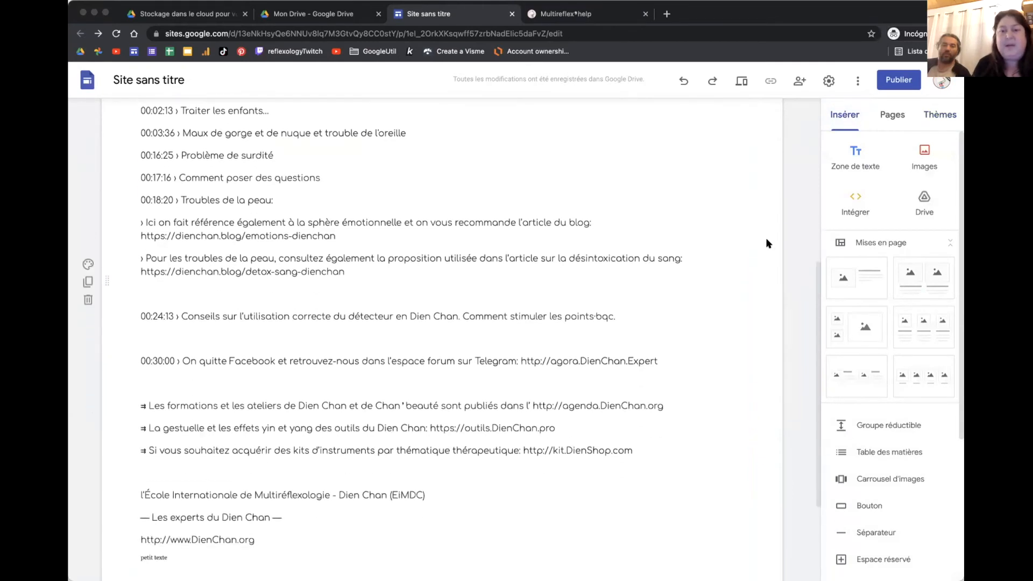
scroll(768, 243, up, 5)
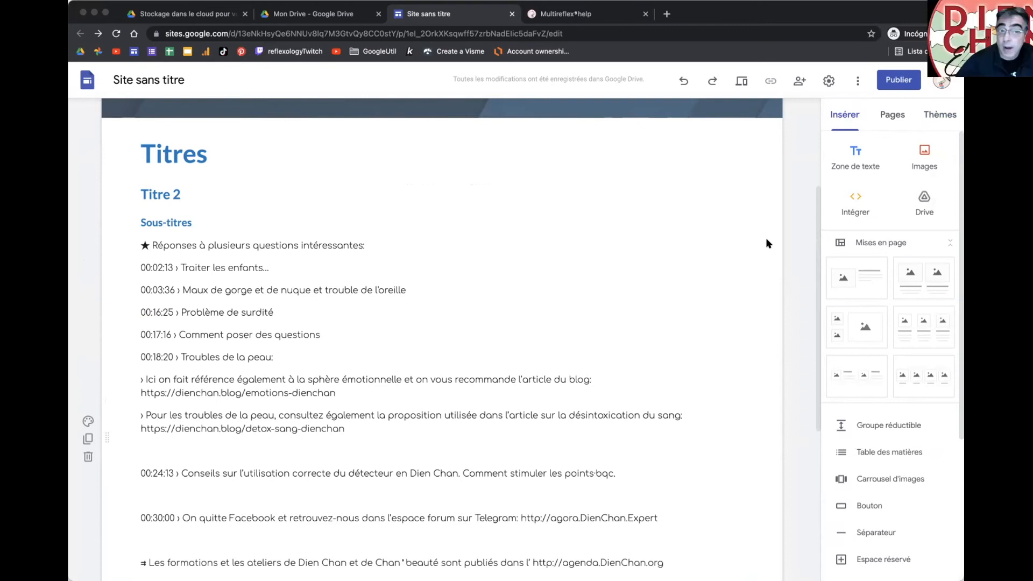
scroll(768, 243, up, 5)
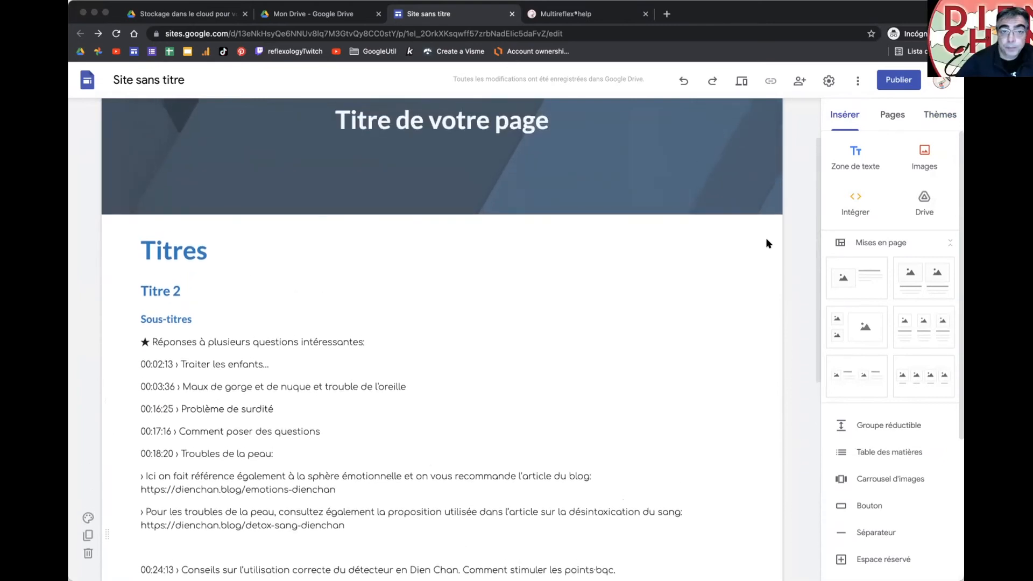
scroll(768, 243, down, 10)
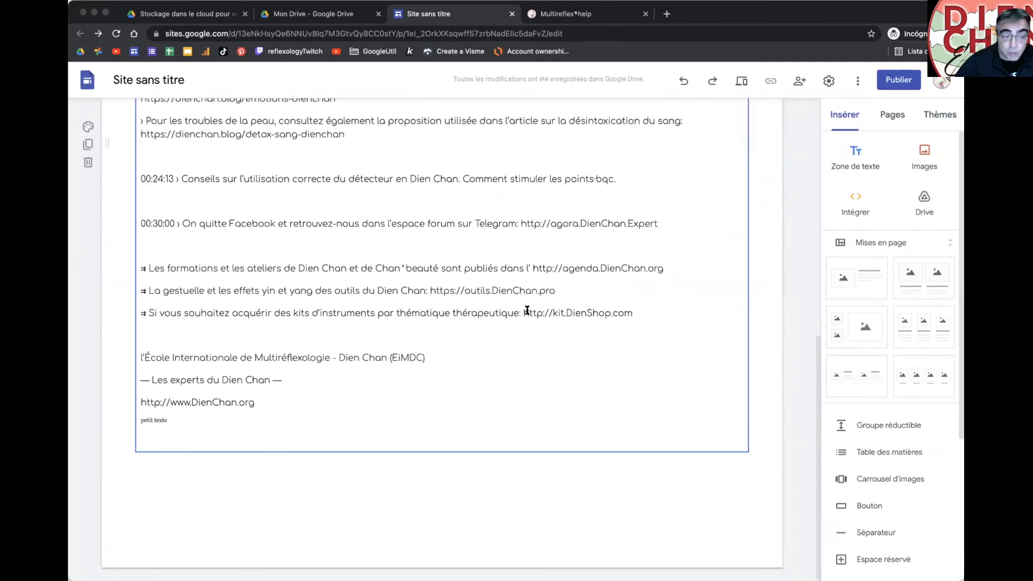
scroll(527, 309, up, 7)
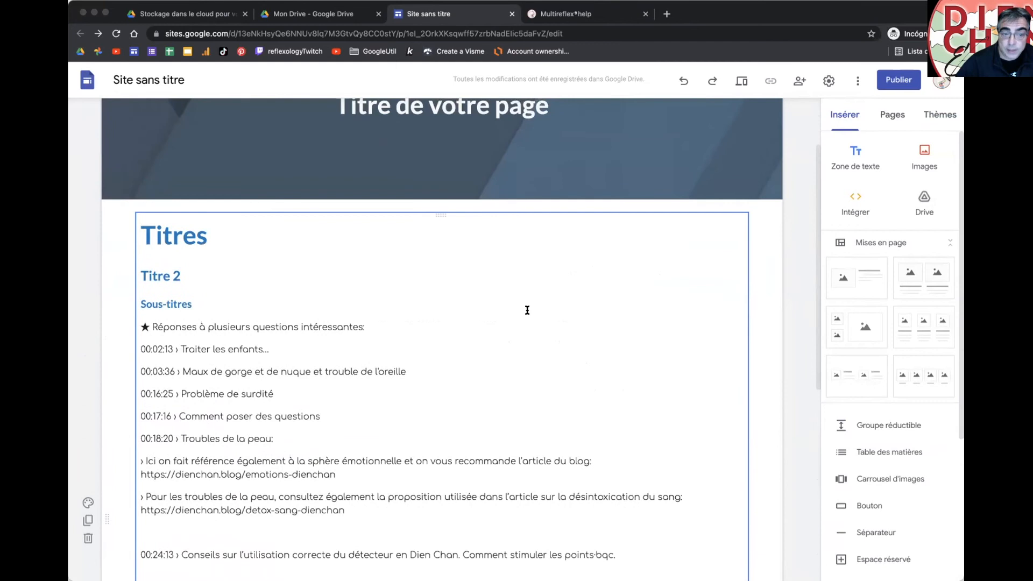
scroll(527, 310, down, 7)
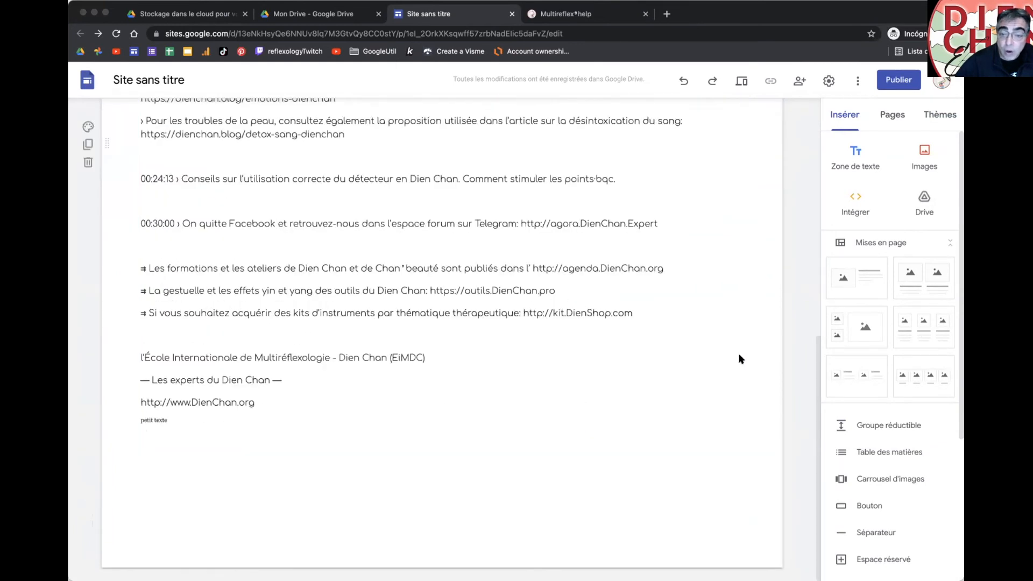
Step: Briefly check Thèmes and Pages, return to Insérer, and try quick insert on the empty area
click(936, 116)
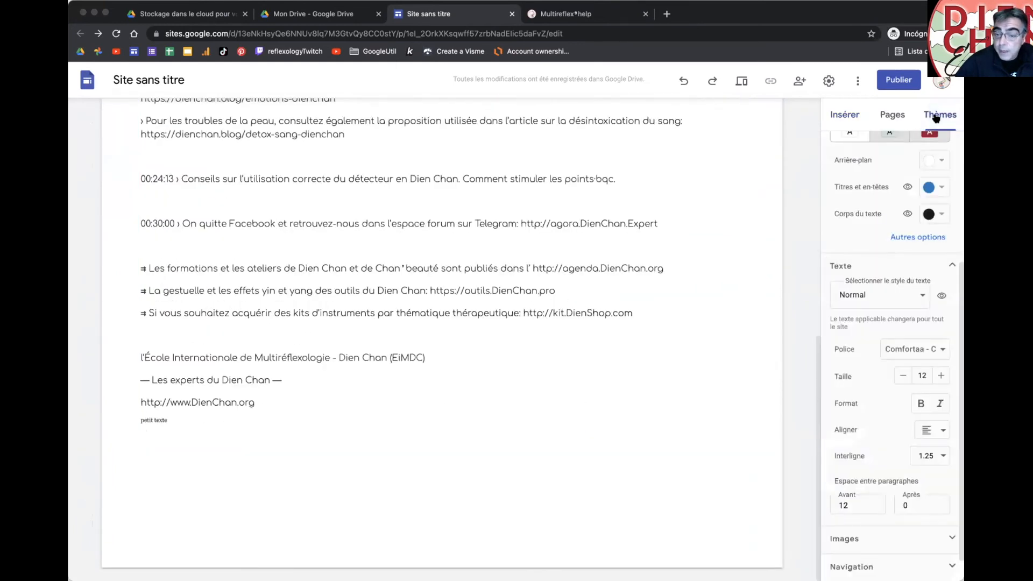
click(841, 117)
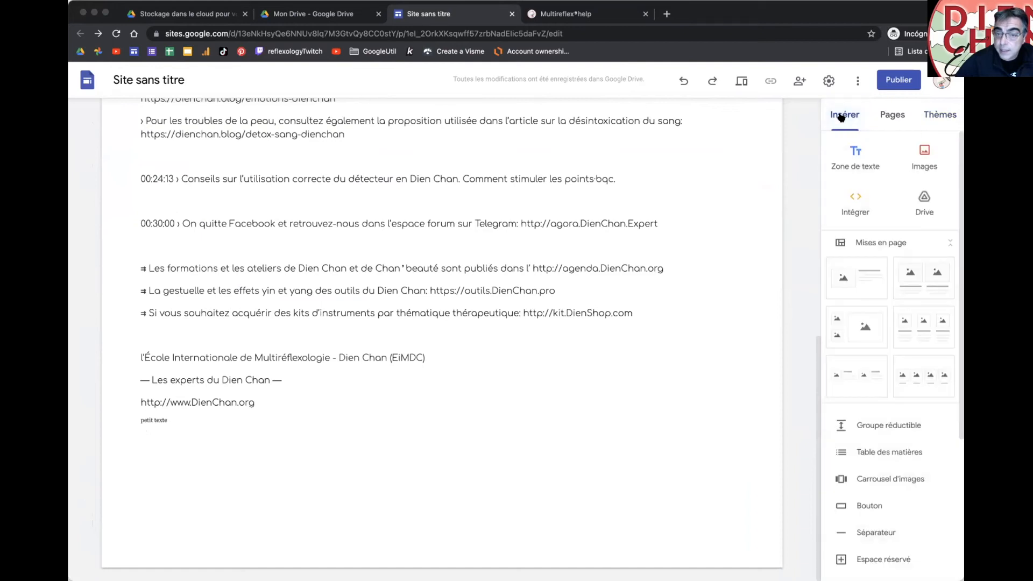
click(893, 115)
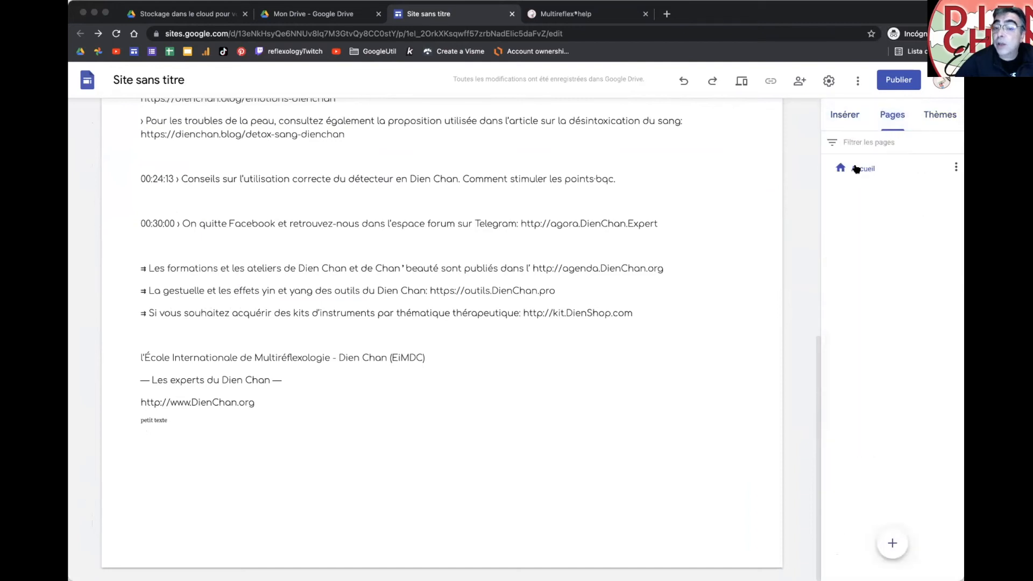
click(838, 117)
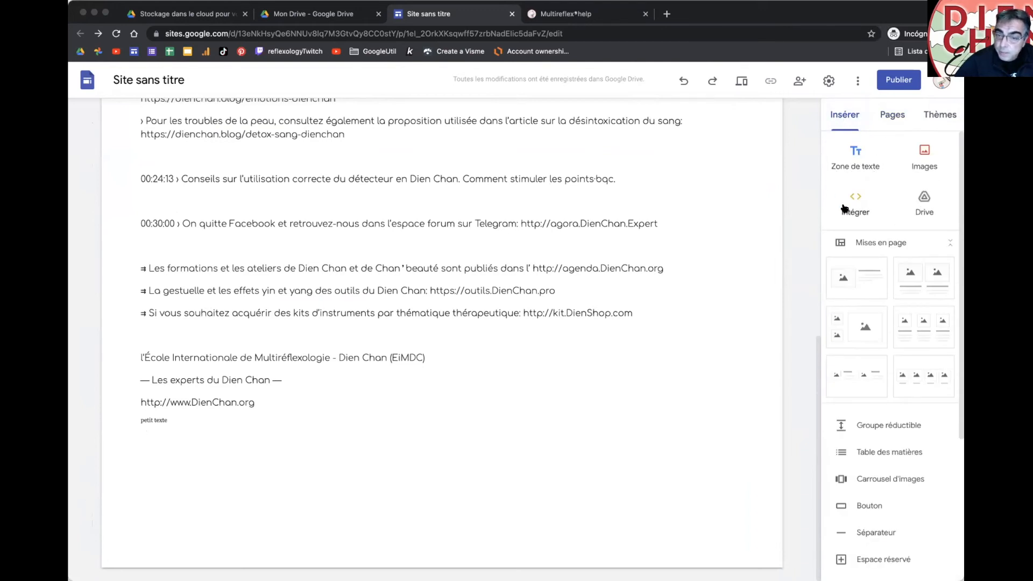
double_click(410, 500)
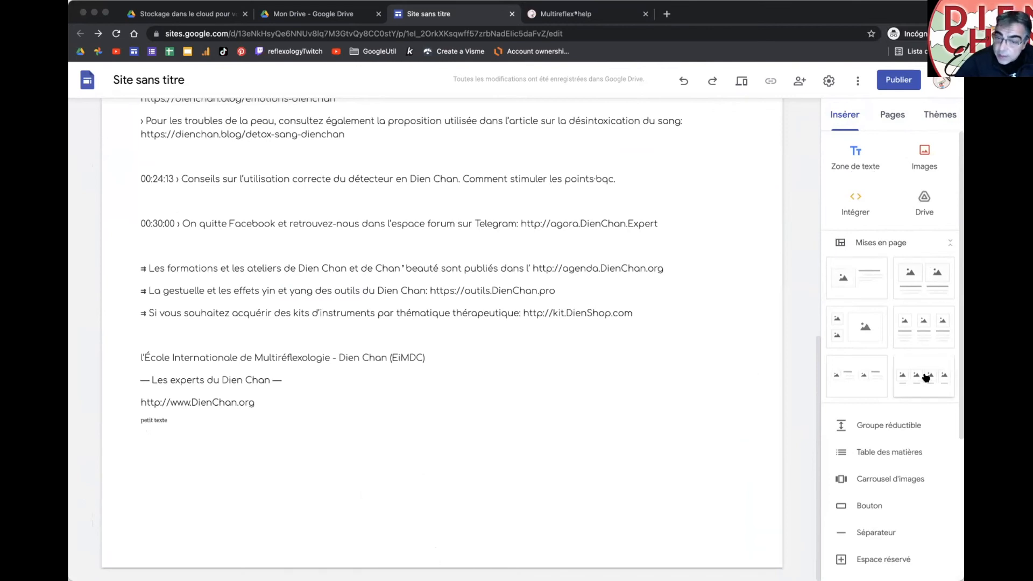
scroll(859, 347, down, 2)
scroll(858, 347, up, 2)
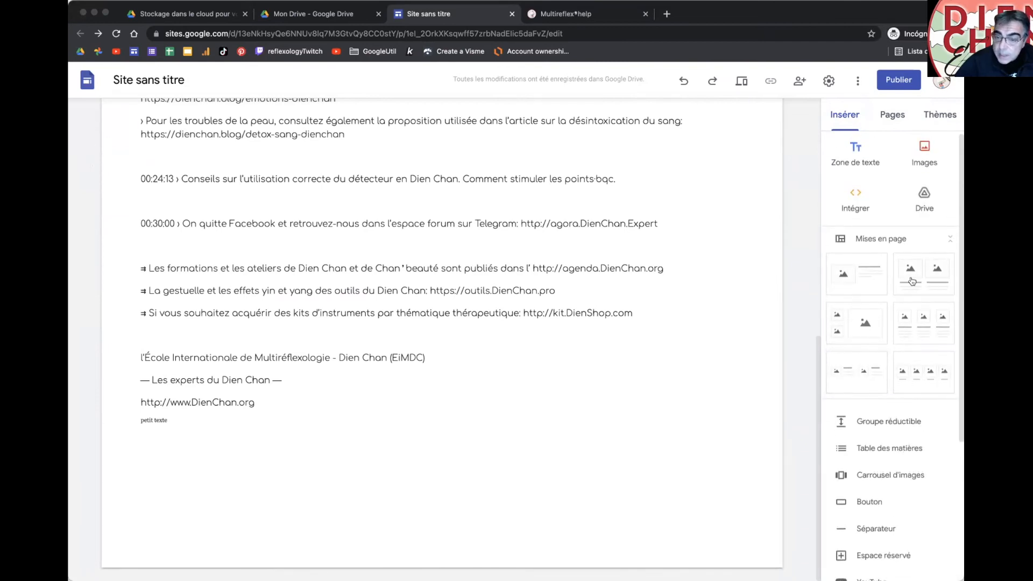
Step: Drag the first ready-made layout to the page bottom and enter 'Mon titre ici' and 'Mon textess ´p9j'
drag(867, 280, 275, 483)
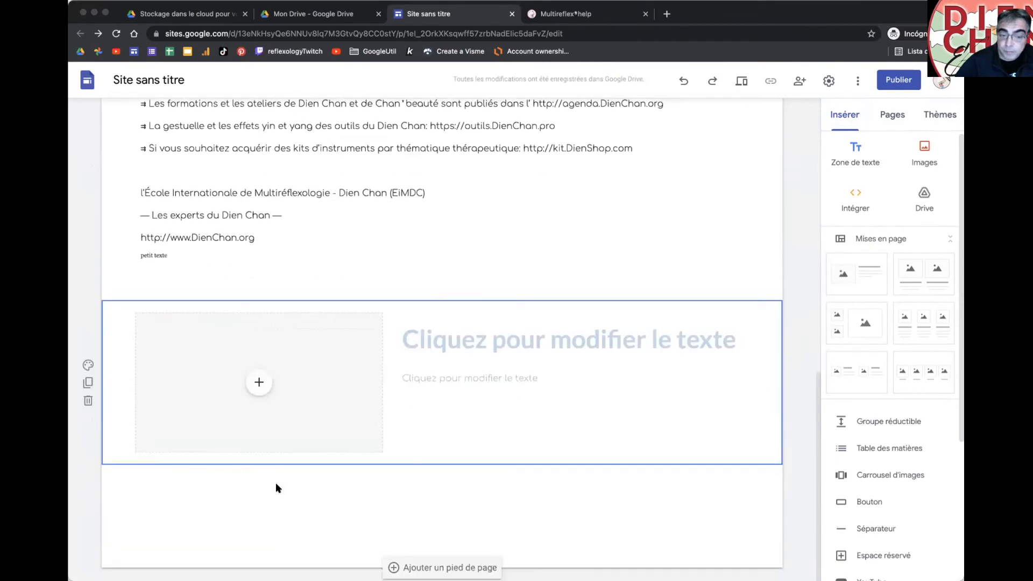
click(436, 343)
text(Mon titre ici)
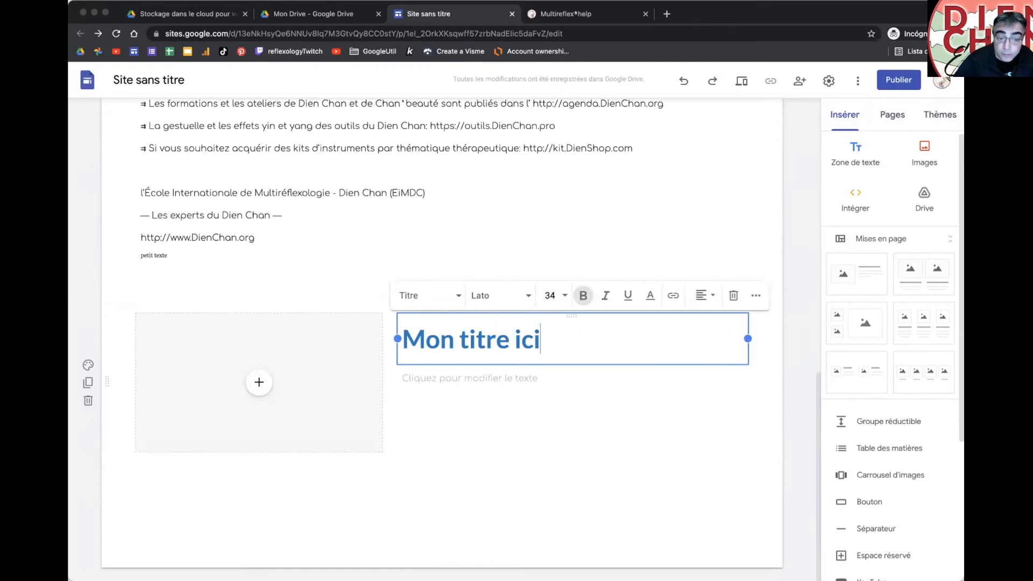
click(441, 368)
text(M)
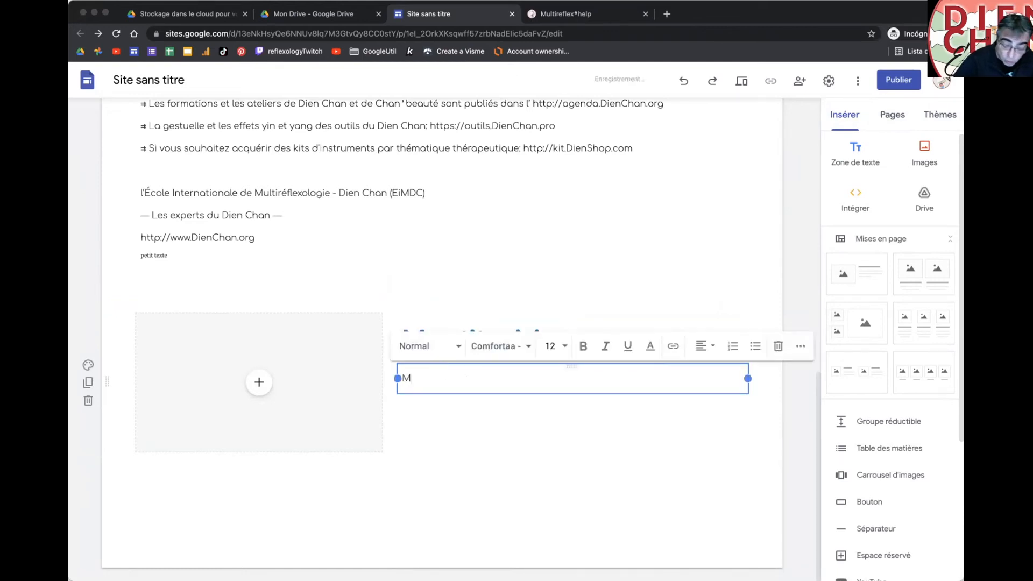
text(on textess ´p9j)
Step: Duplicate the sample line so the body shows two lines of text
key(super+a)
key(super+c)
key(super+v)
key(super+v)
key(super+v)
key(super+v)
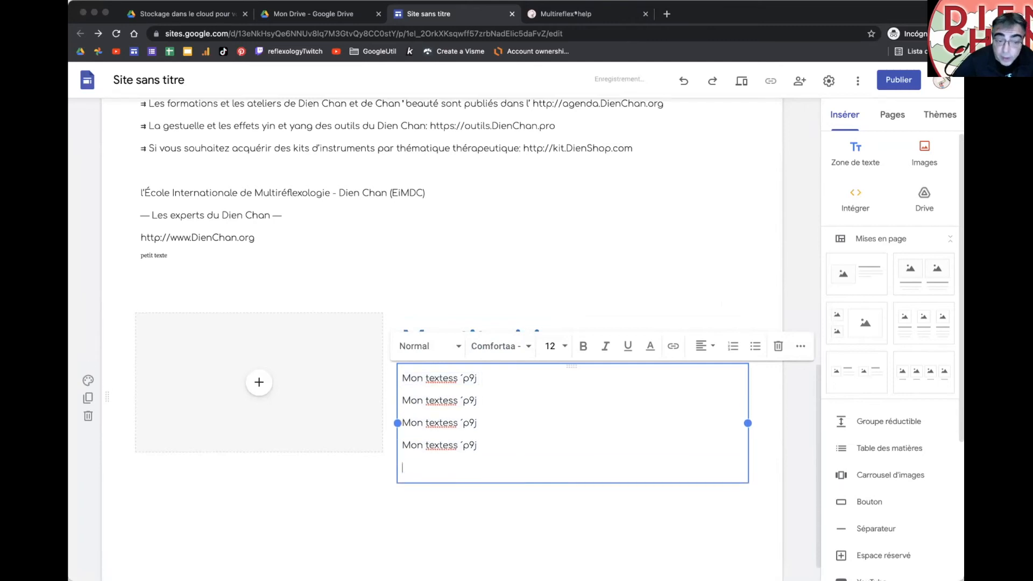
key(super+z)
key(super+z)
key(super+z)
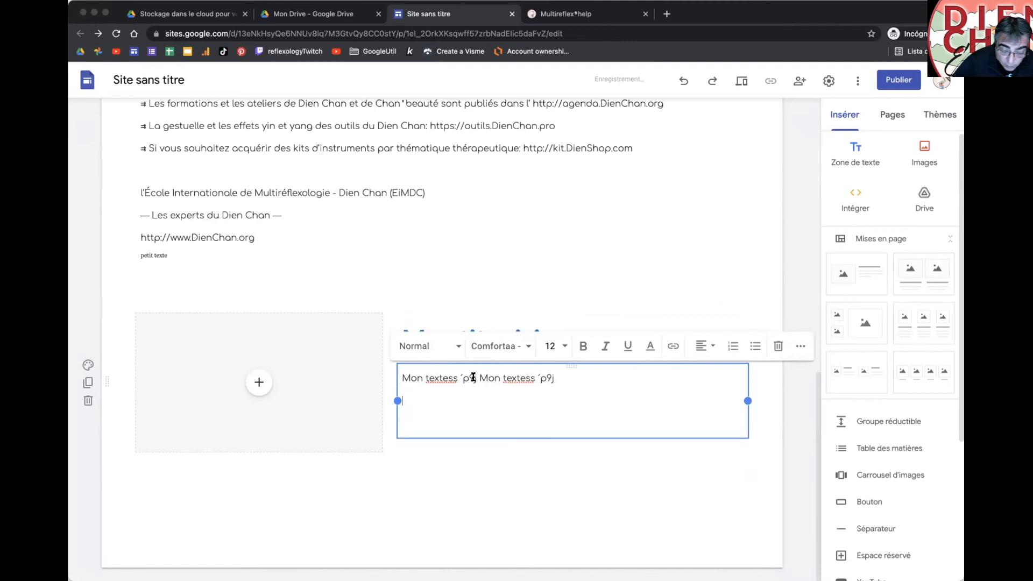
key(super+shift+z)
key(super+shift+z)
key(super+shift+z)
click(494, 397)
key(Delete)
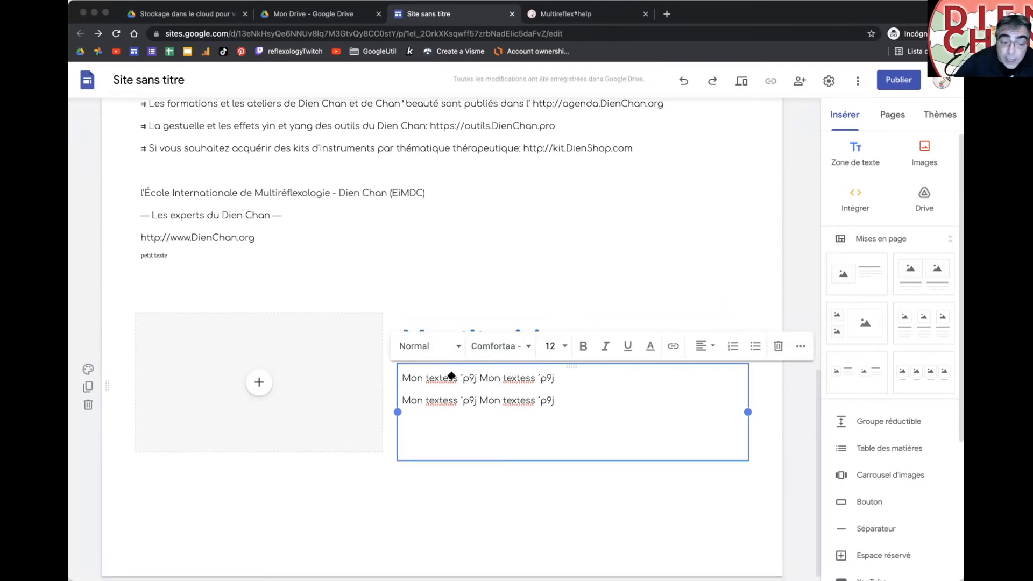
click(316, 364)
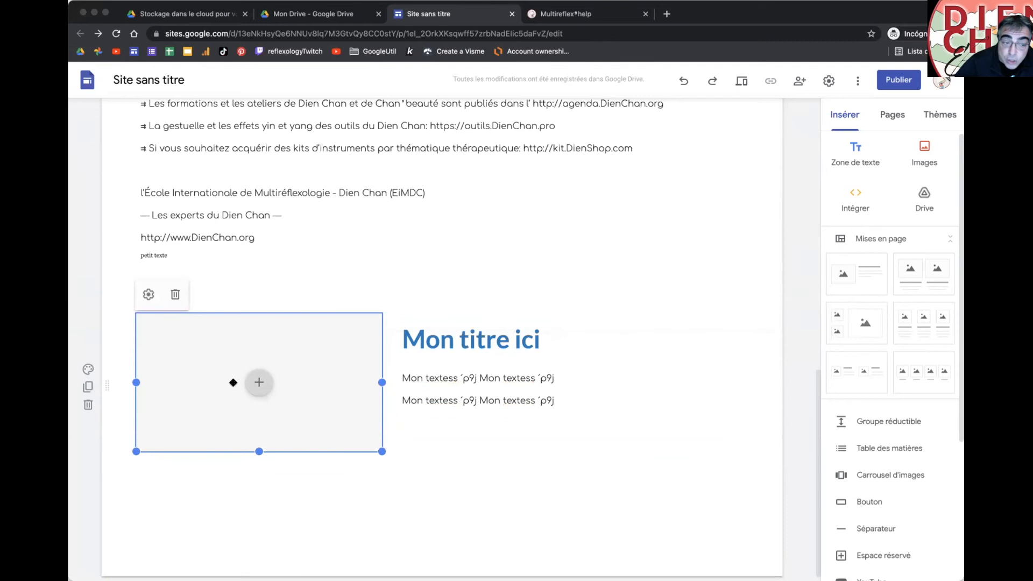
Step: Set the placeholder's Définir le type de fichier option to Image
click(148, 295)
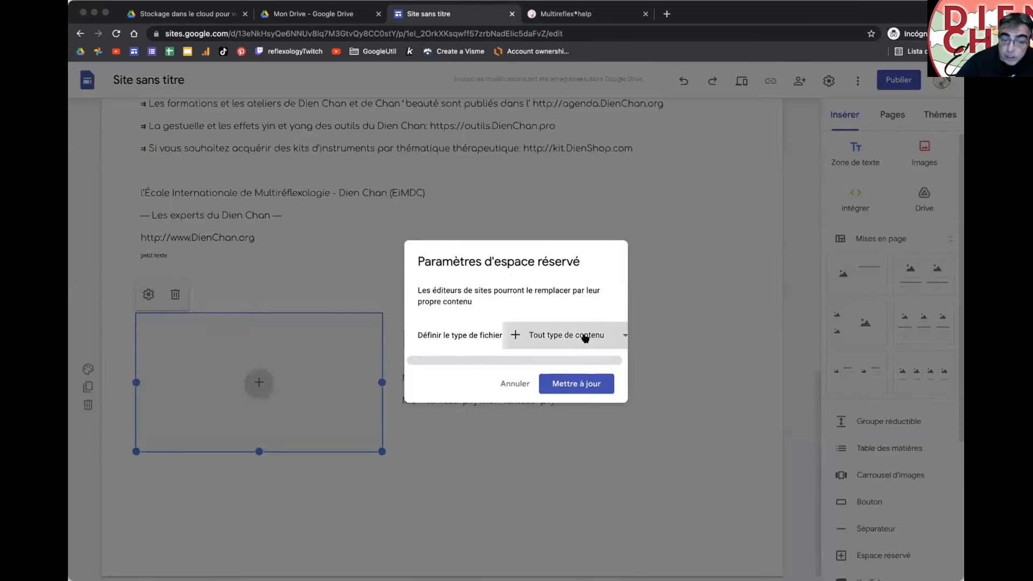
click(583, 335)
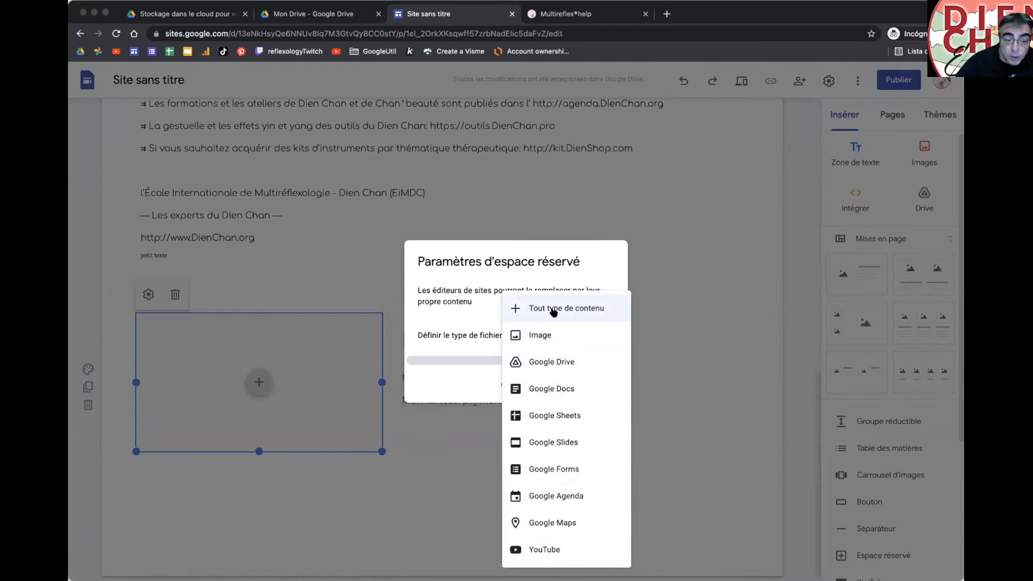
click(552, 334)
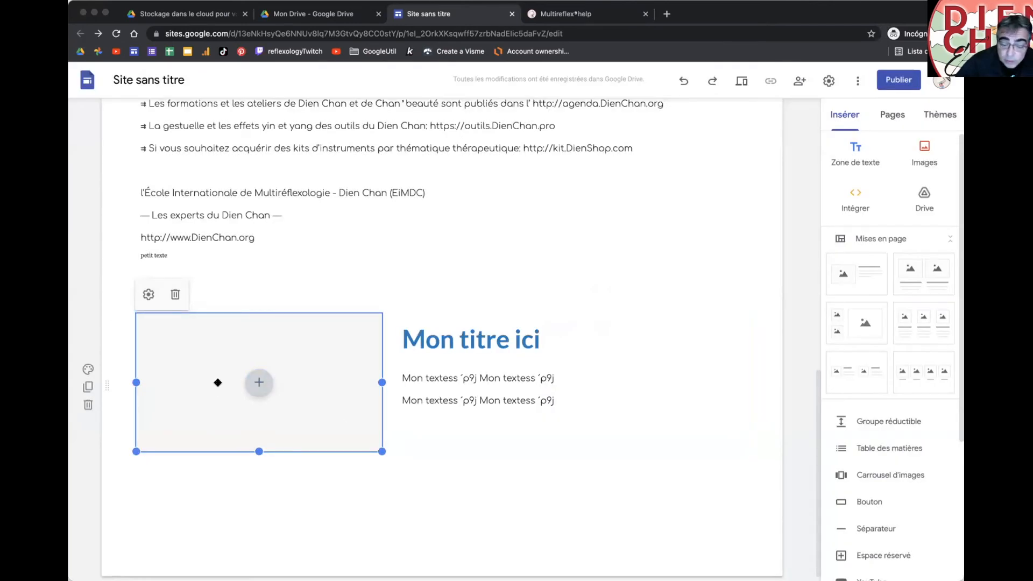
click(146, 296)
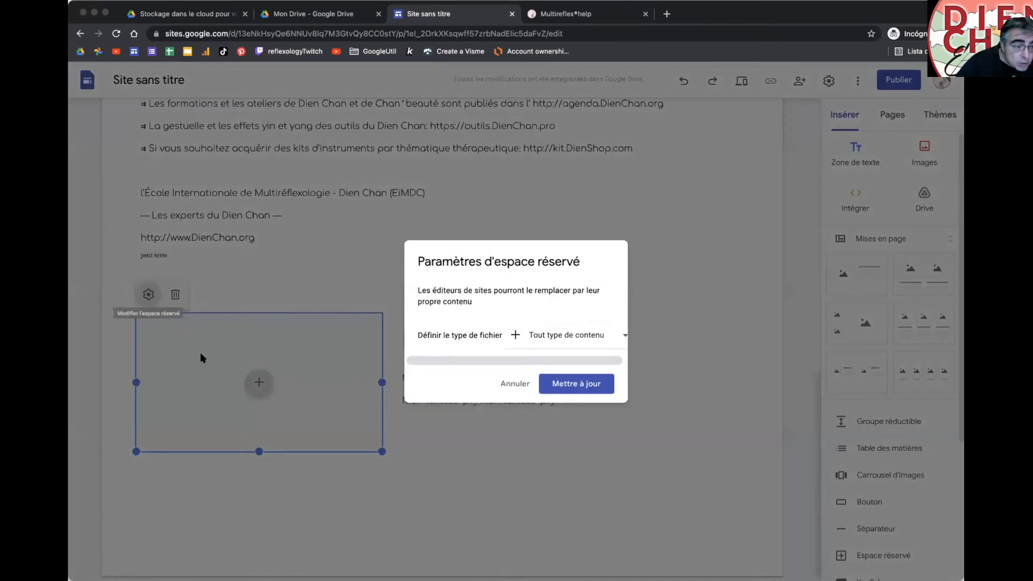
click(541, 335)
click(542, 335)
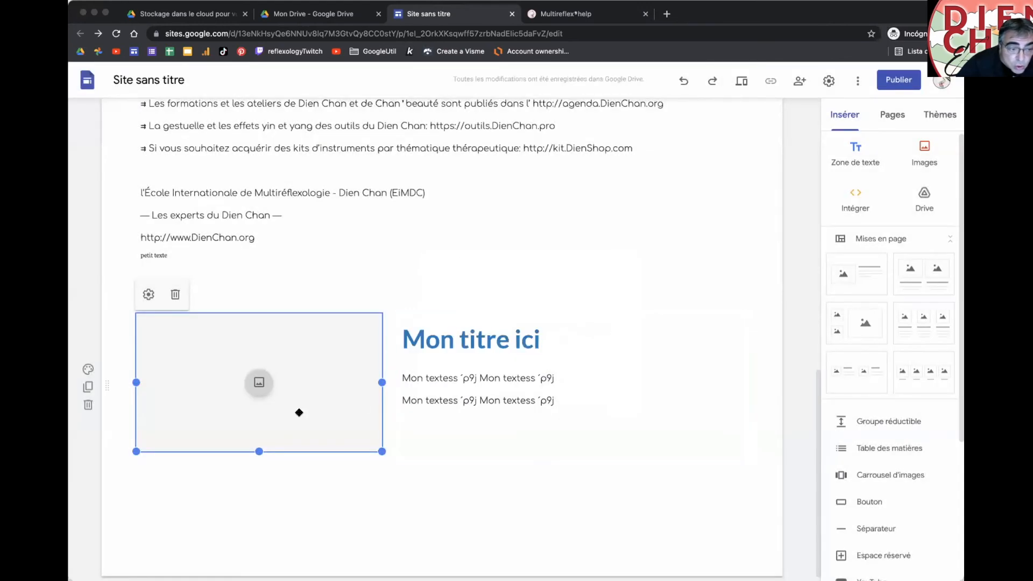
Step: Fill the image placeholder beside 'Mon titre ici' with 252-cerne-savoie.jpg from Google Drive
click(299, 413)
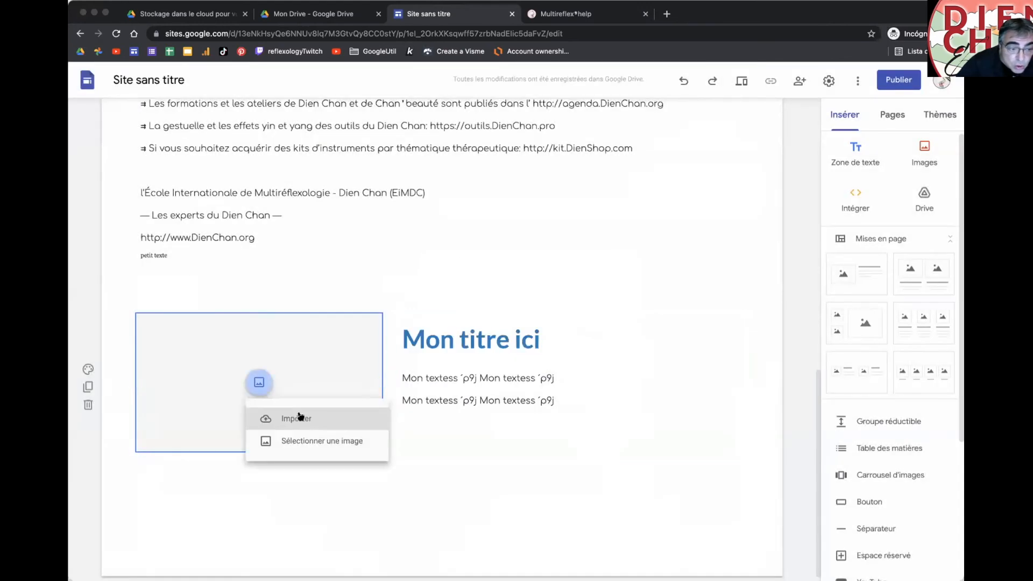
click(288, 440)
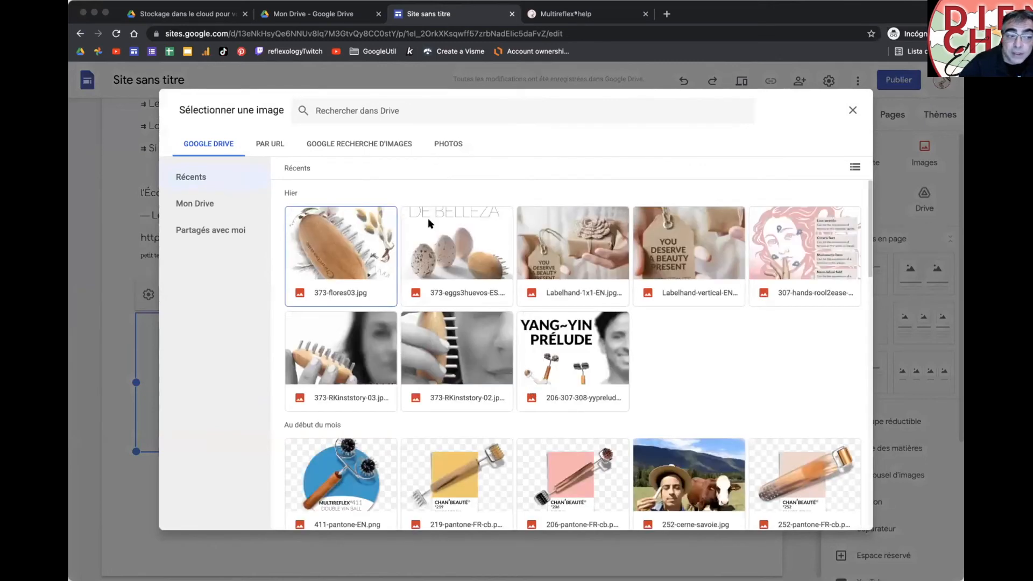
click(443, 143)
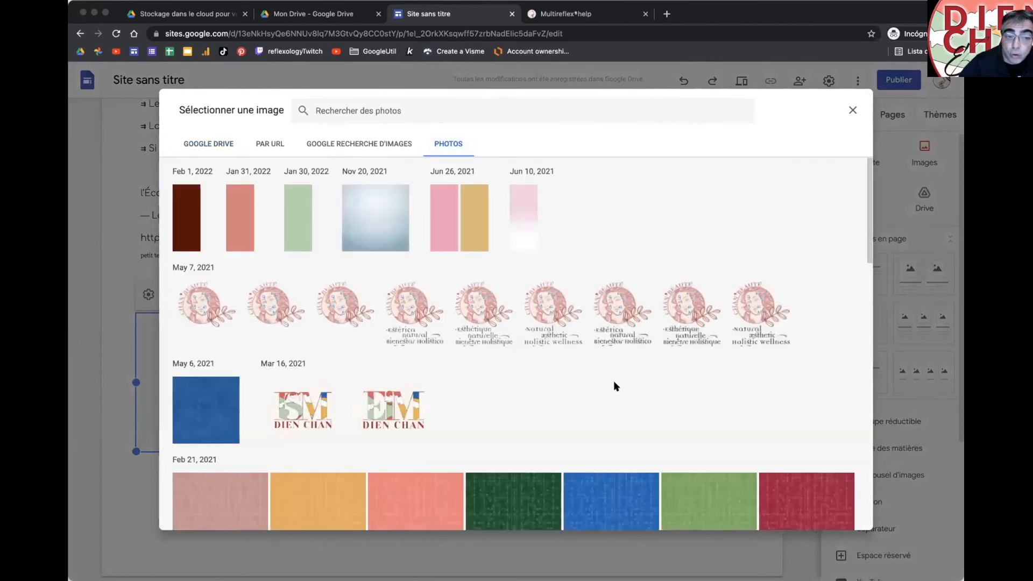
click(237, 143)
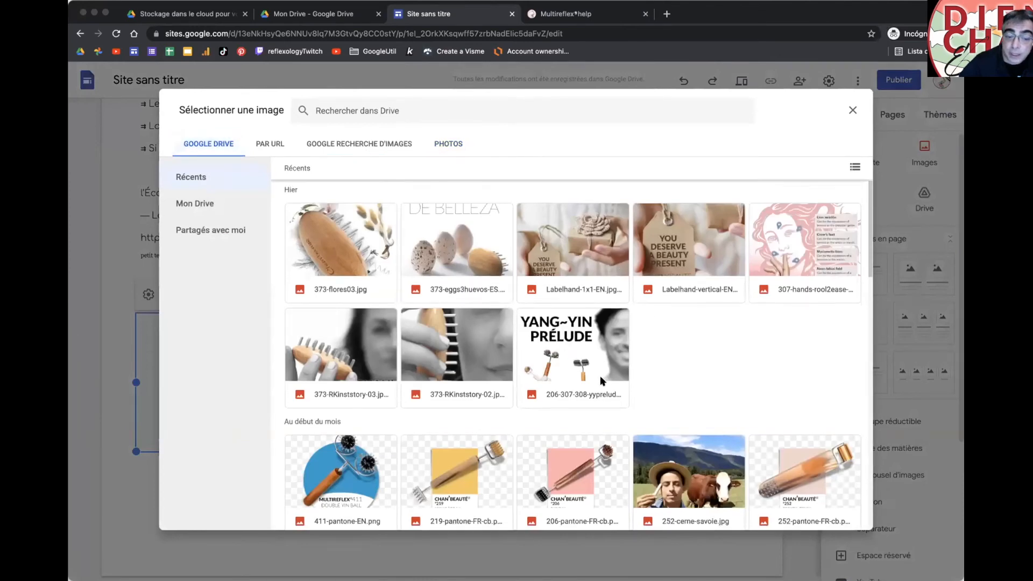
scroll(599, 375, down, 3)
double_click(691, 347)
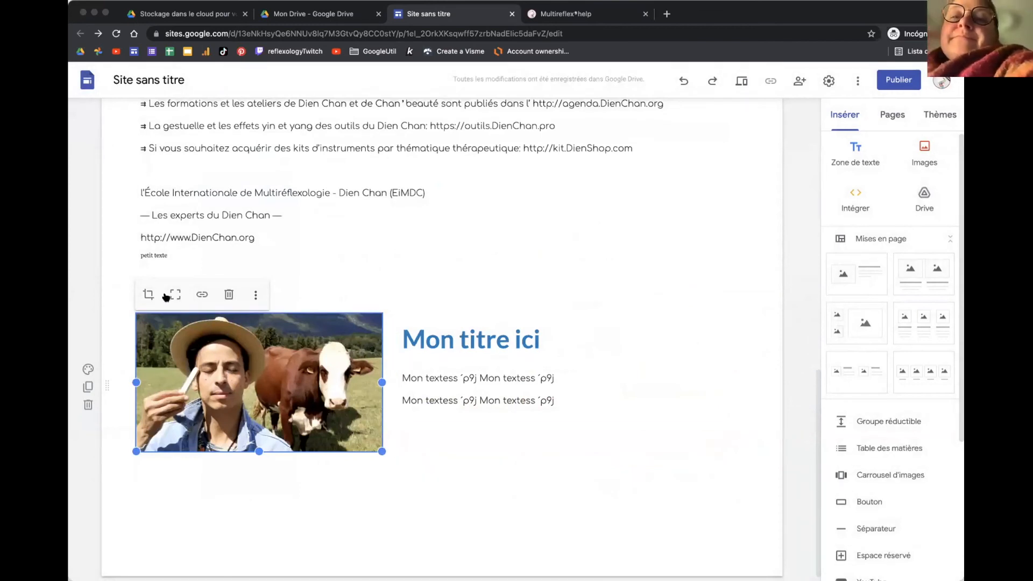
click(148, 295)
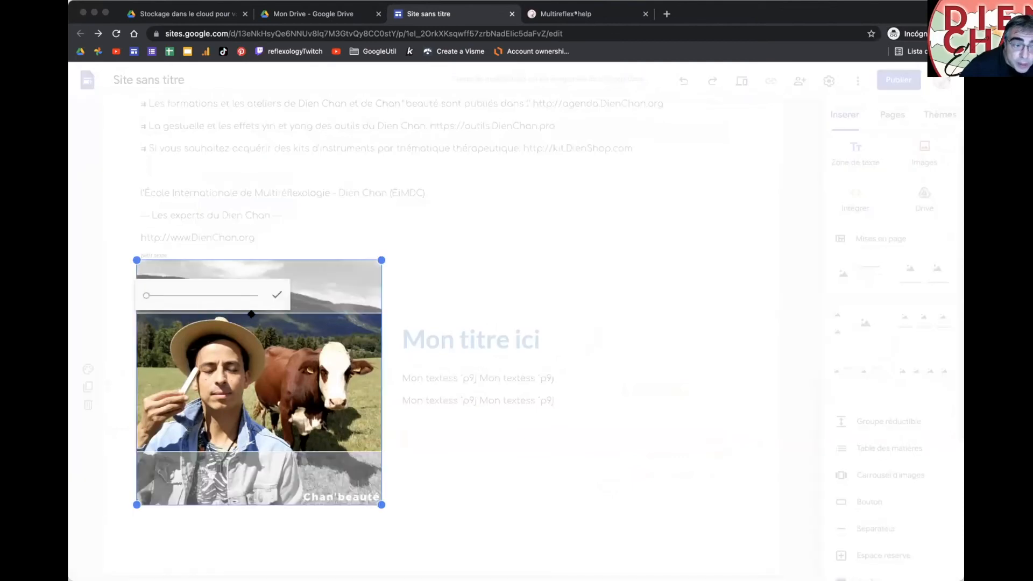
mouse_move(147, 298)
mouse_down()
mouse_move(190, 299)
mouse_move(131, 298)
mouse_up()
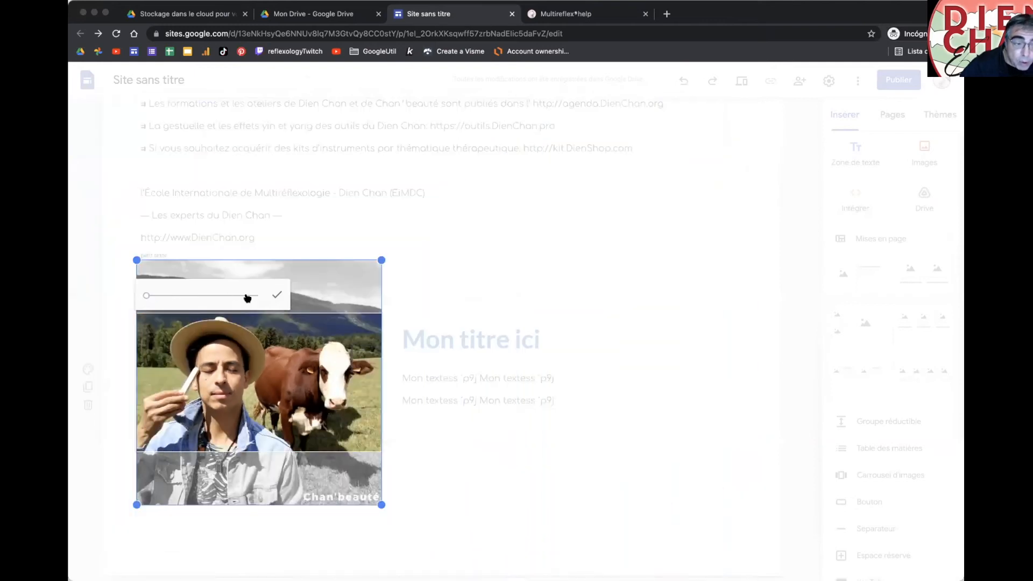
click(275, 296)
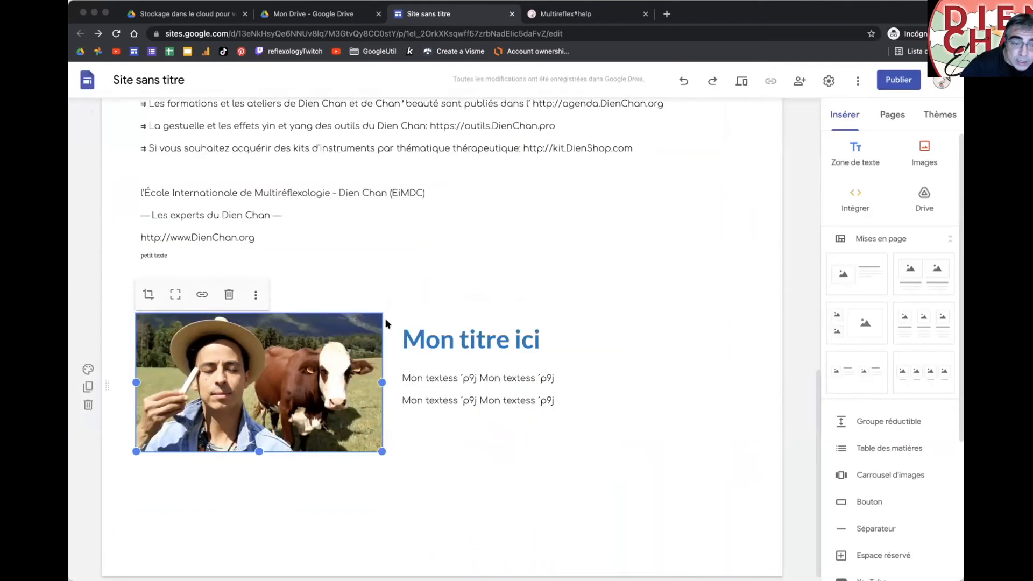
click(175, 295)
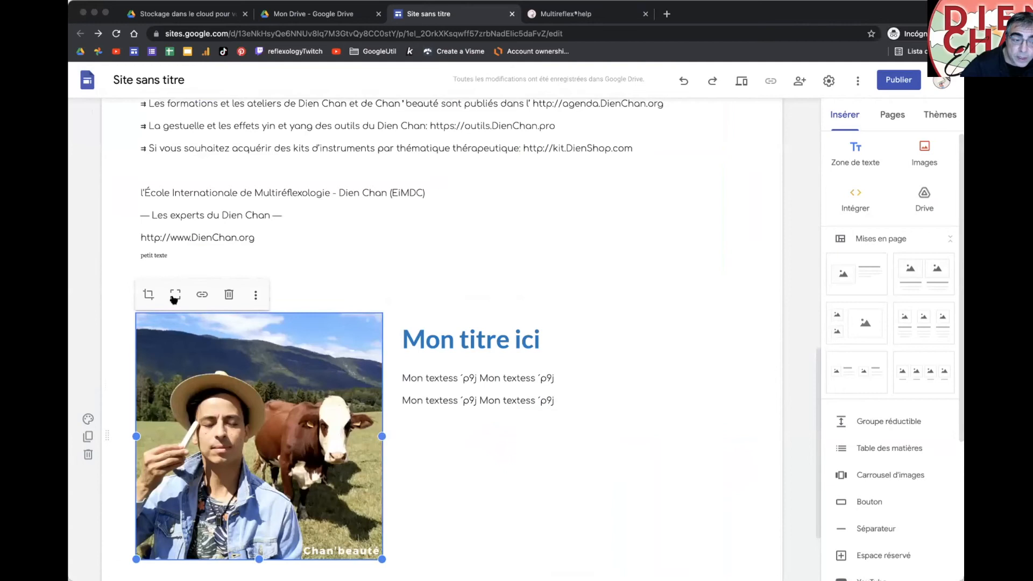
scroll(173, 300, down, 3)
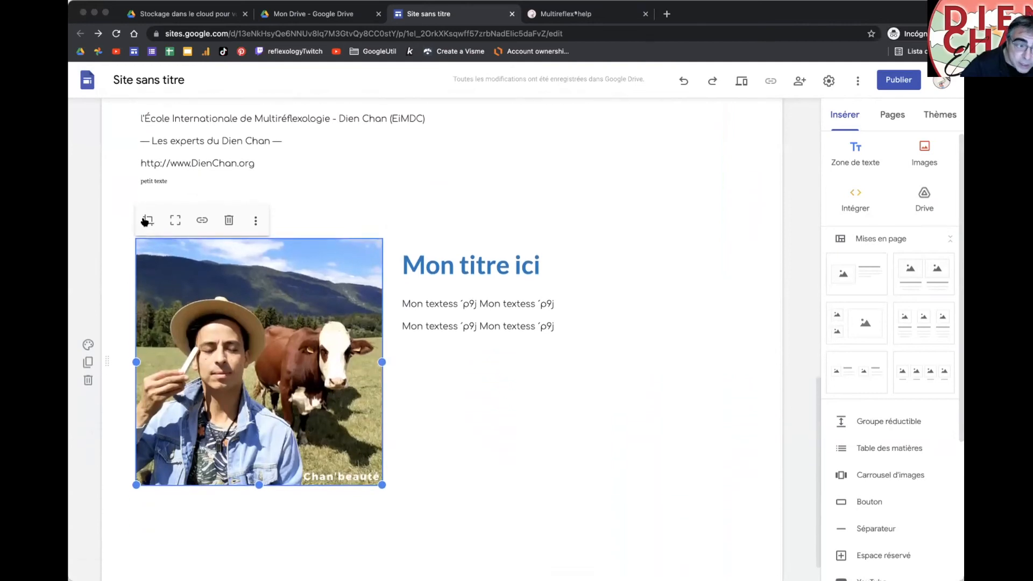
click(146, 221)
mouse_move(167, 221)
mouse_down()
mouse_move(193, 221)
mouse_move(172, 224)
mouse_up()
drag(288, 336, 247, 349)
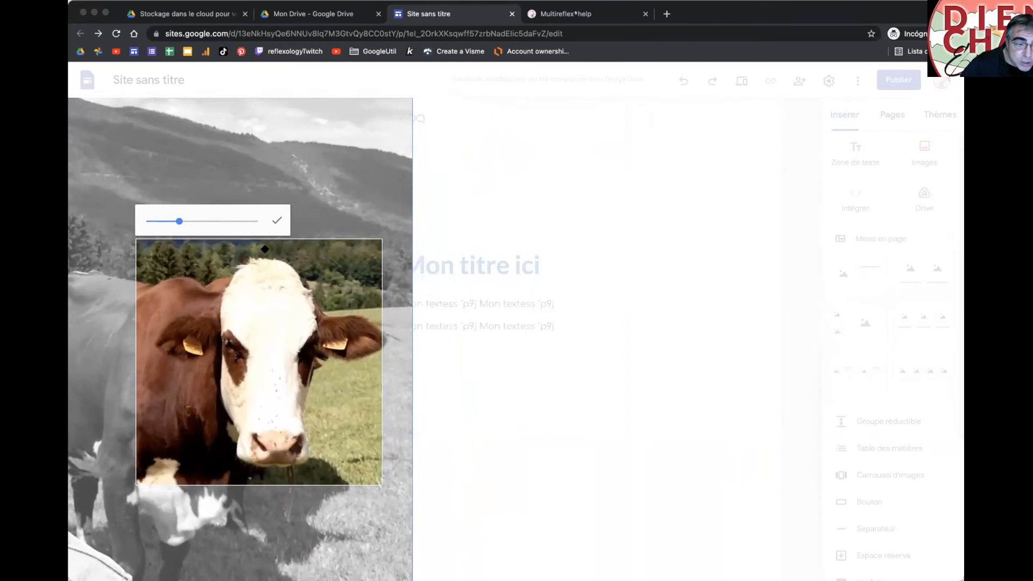
click(278, 220)
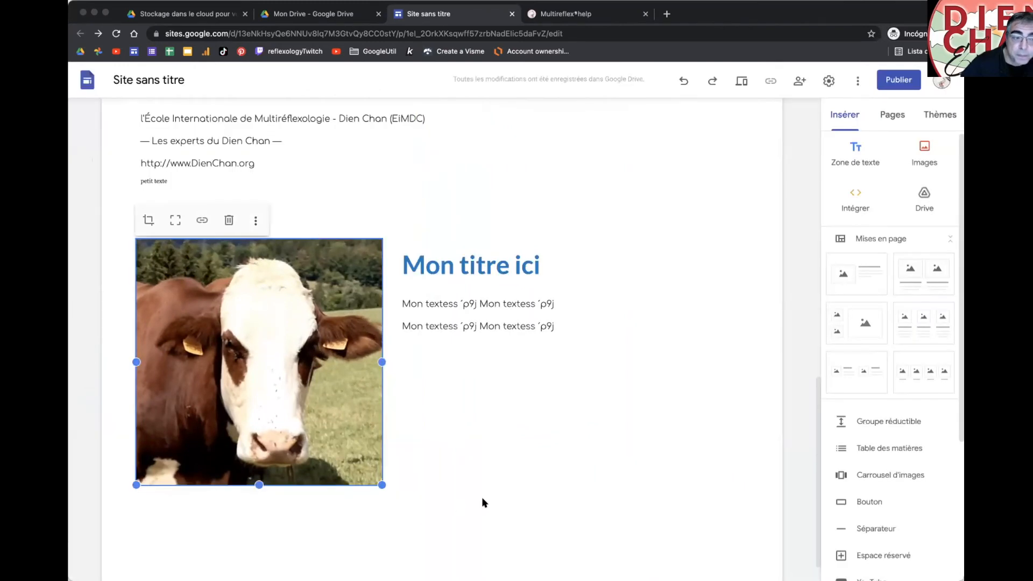
click(170, 223)
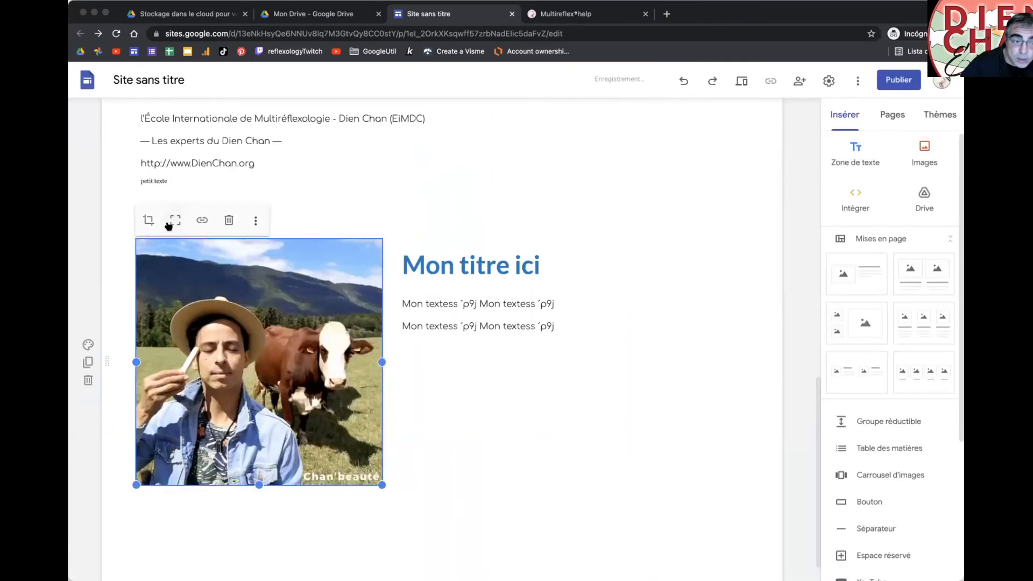
click(200, 221)
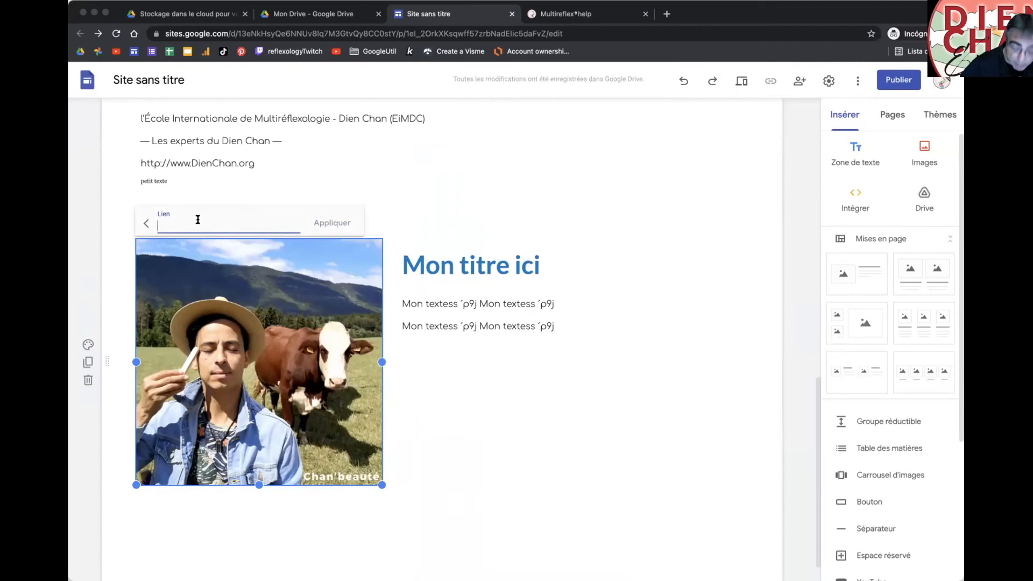
text(https://)
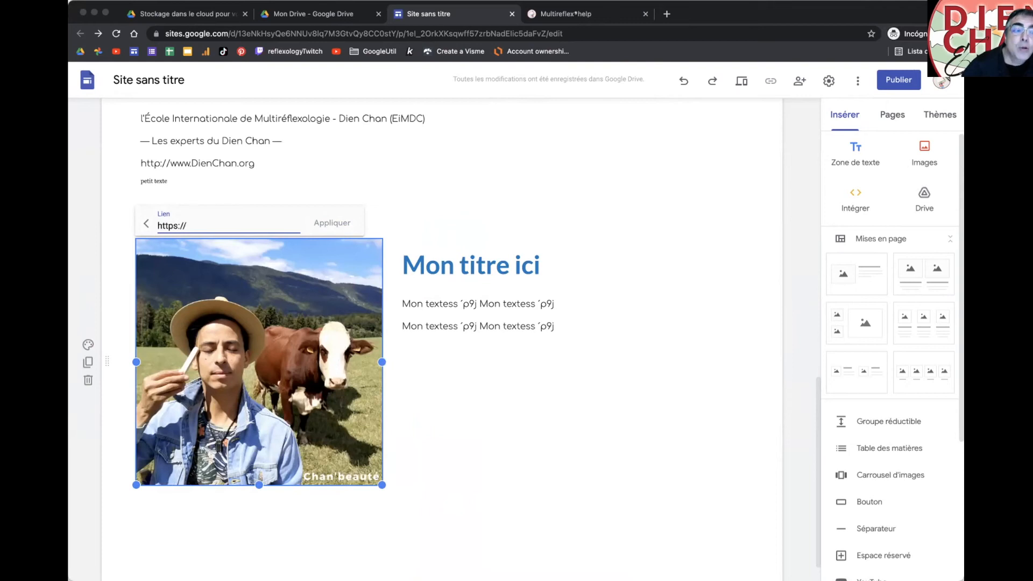
text(www.zen)
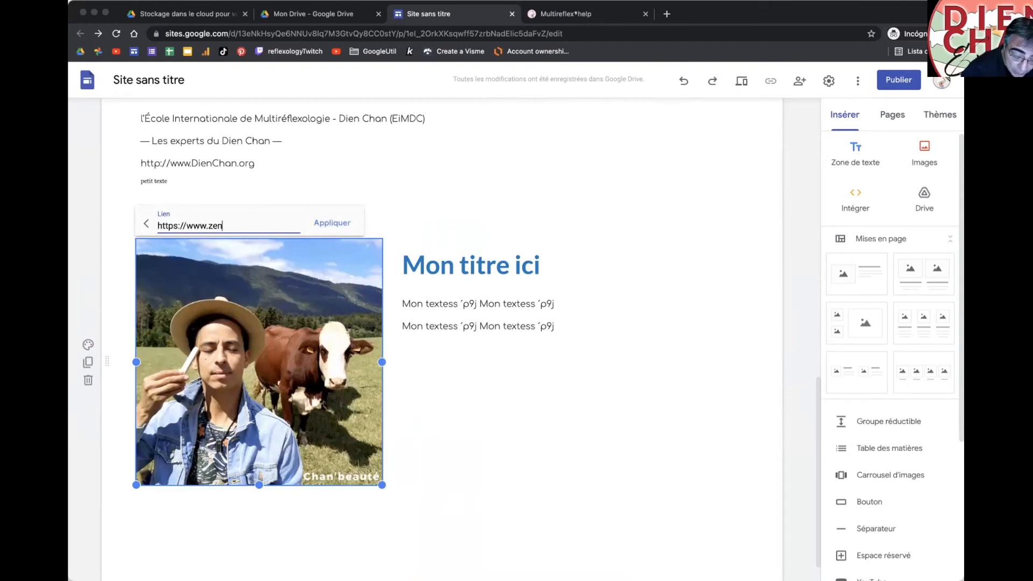
text(avous.com)
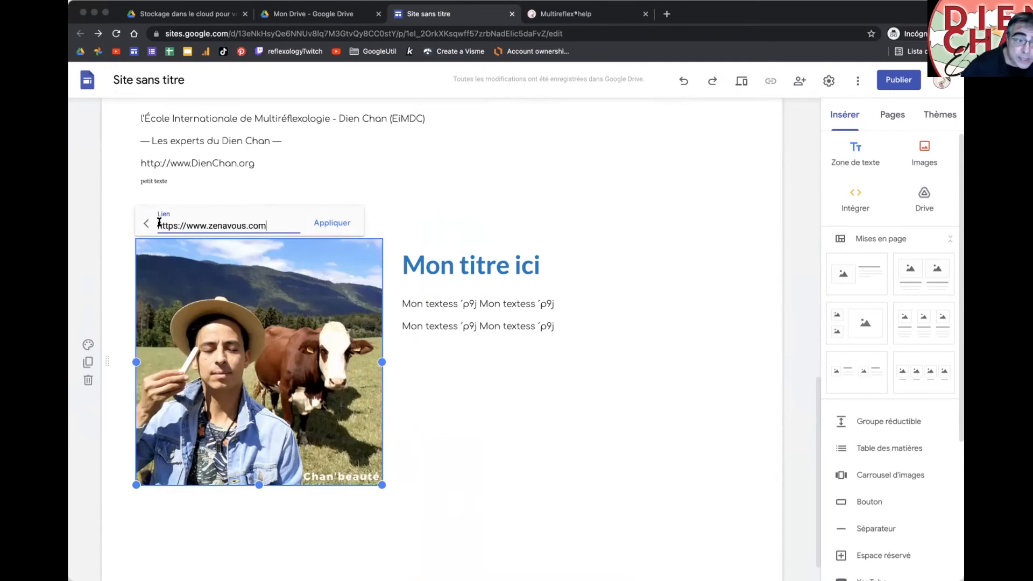
drag(155, 224, 186, 224)
click(316, 227)
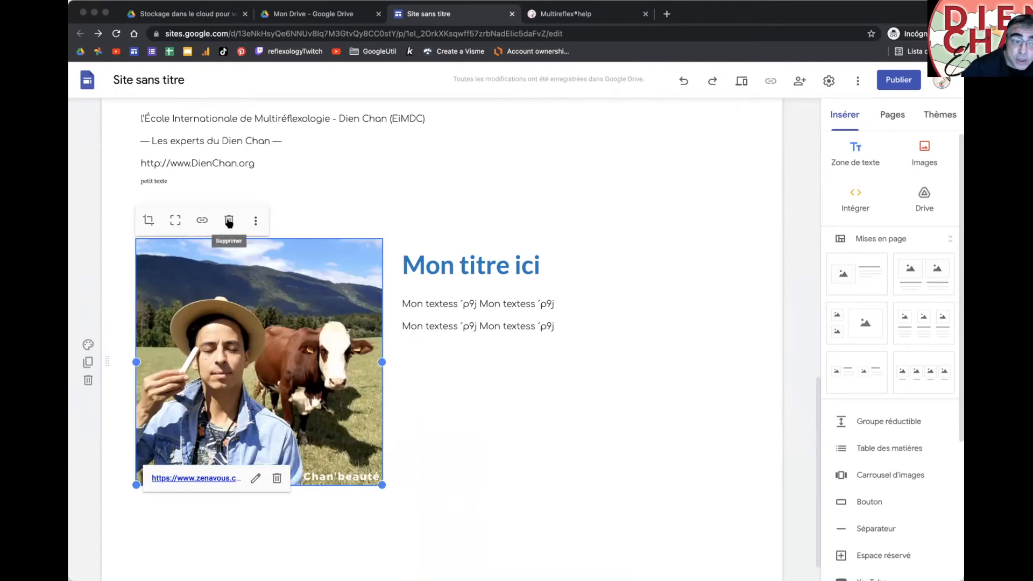
Step: Mark the image as decorative in its alternative text settings
click(256, 221)
mouse_move(255, 226)
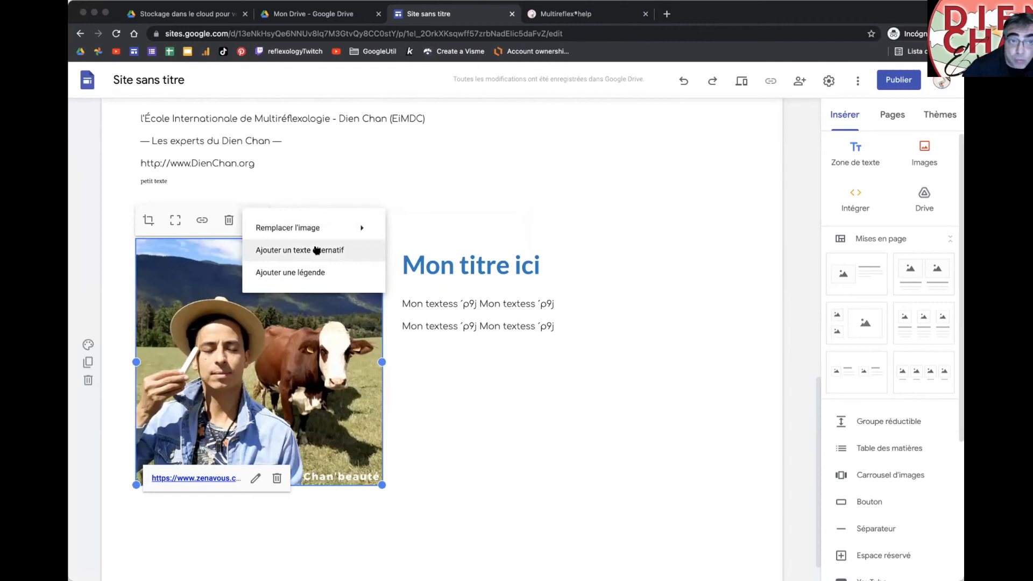
click(316, 250)
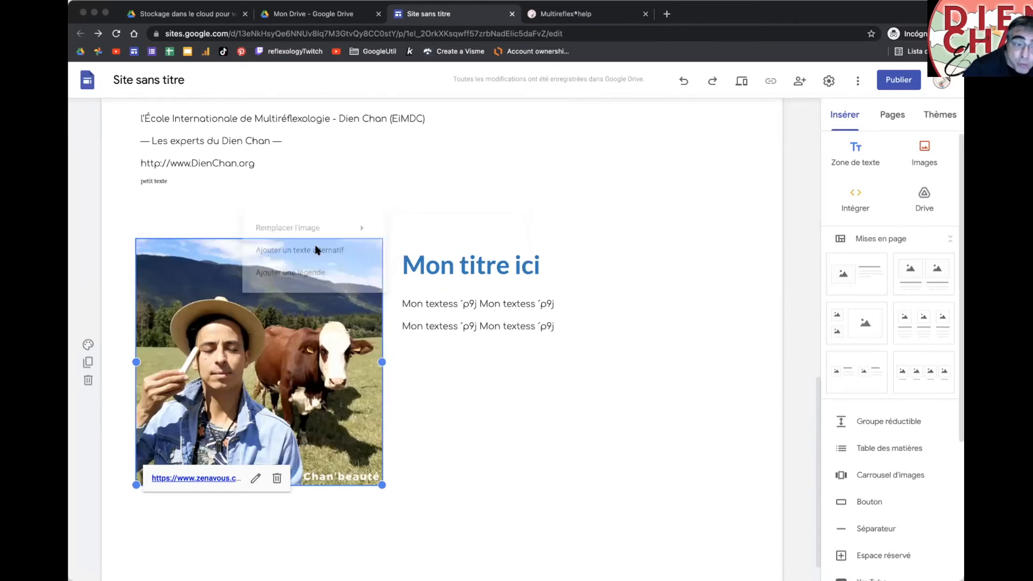
text(C'est)
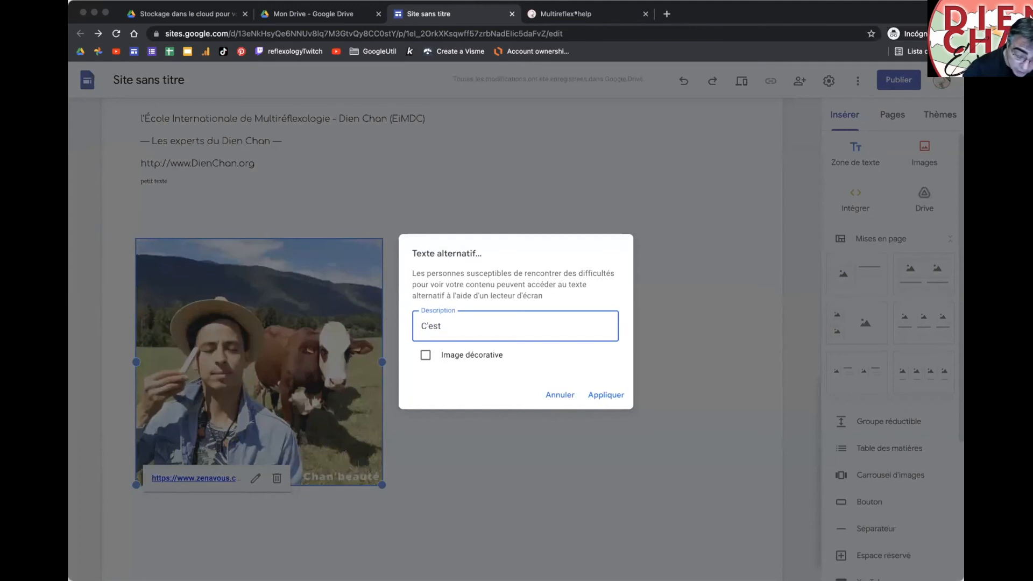
text( John chez les vaches)
click(437, 355)
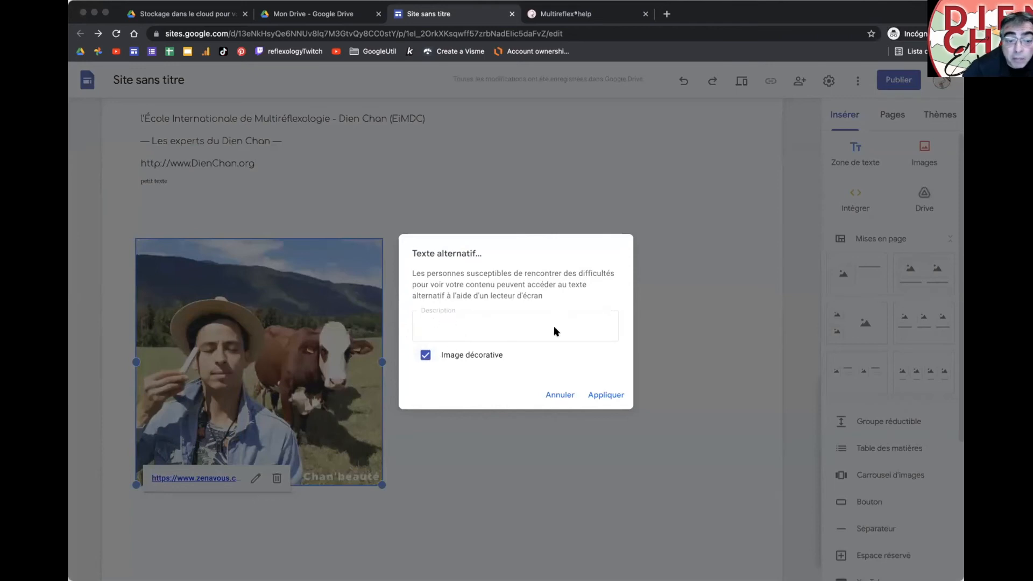
click(603, 394)
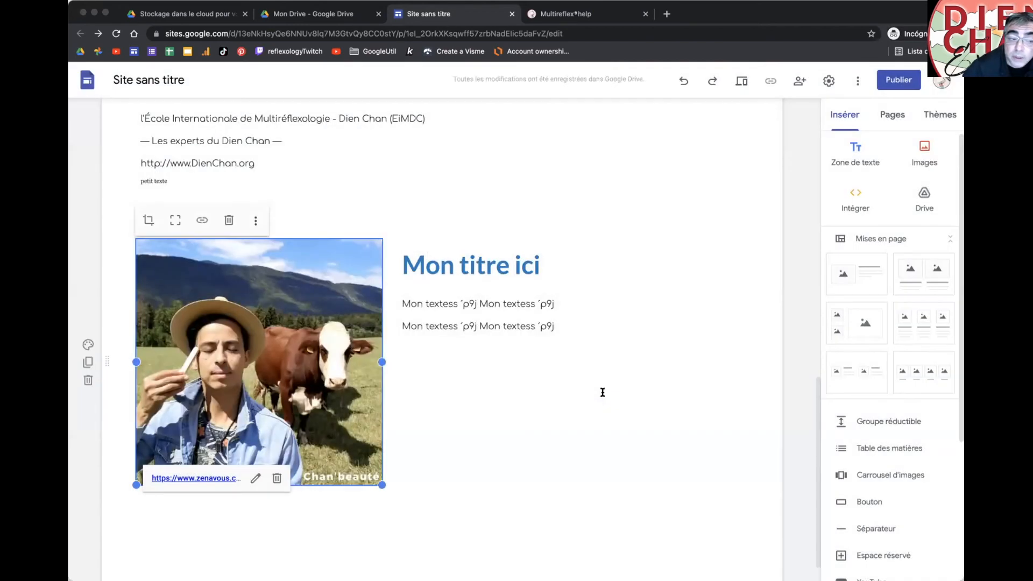
Step: Add the caption 'Sois aussi belle que la vache' beneath the image
click(255, 222)
click(291, 273)
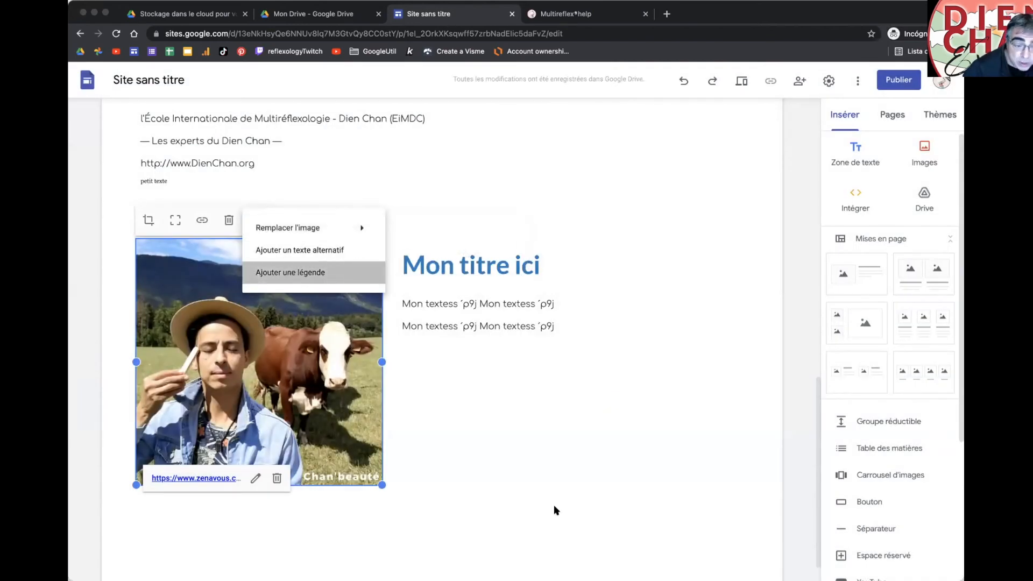
text(Sois aussi )
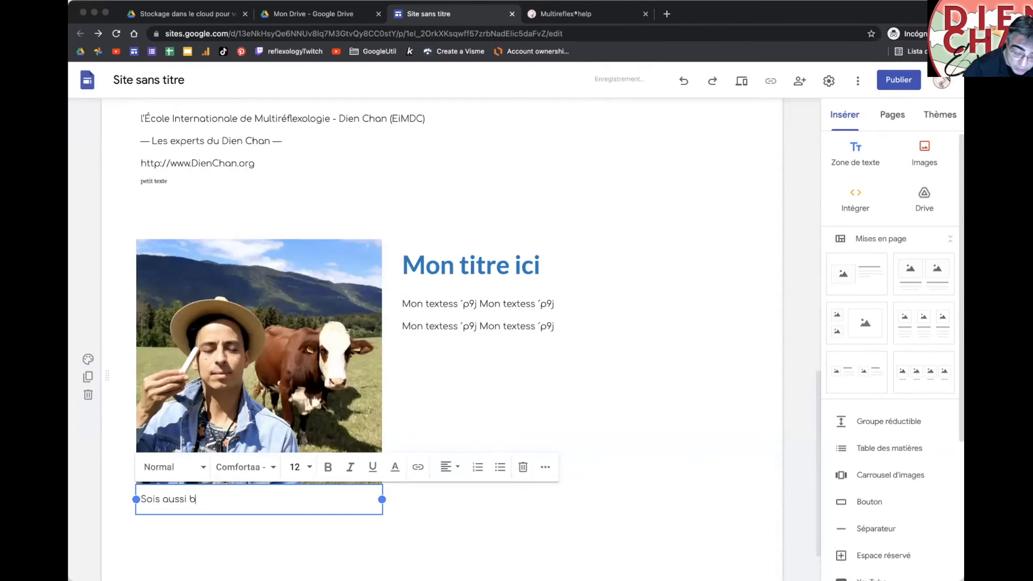
text(bell que la vache)
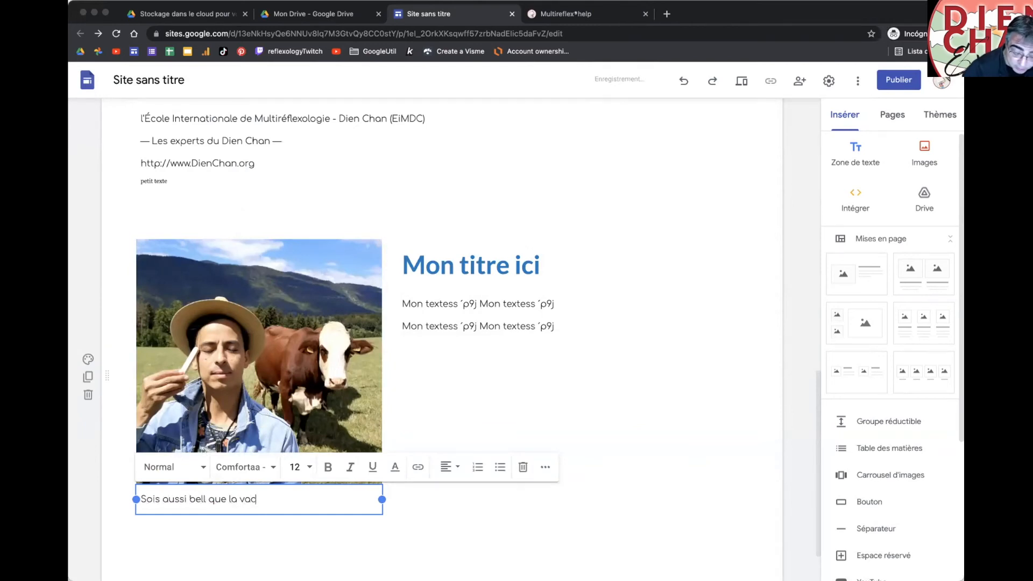
click(383, 521)
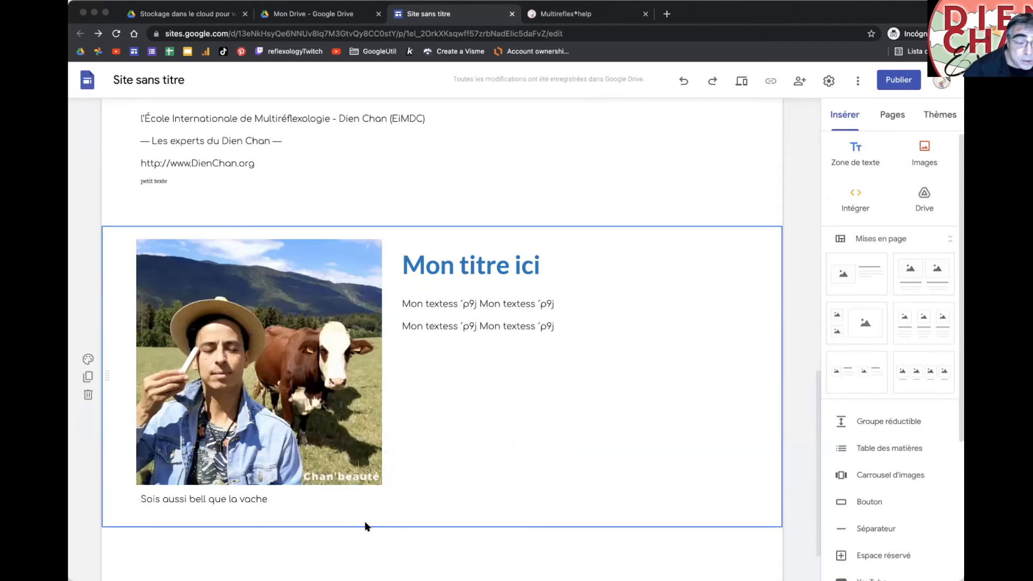
click(205, 499)
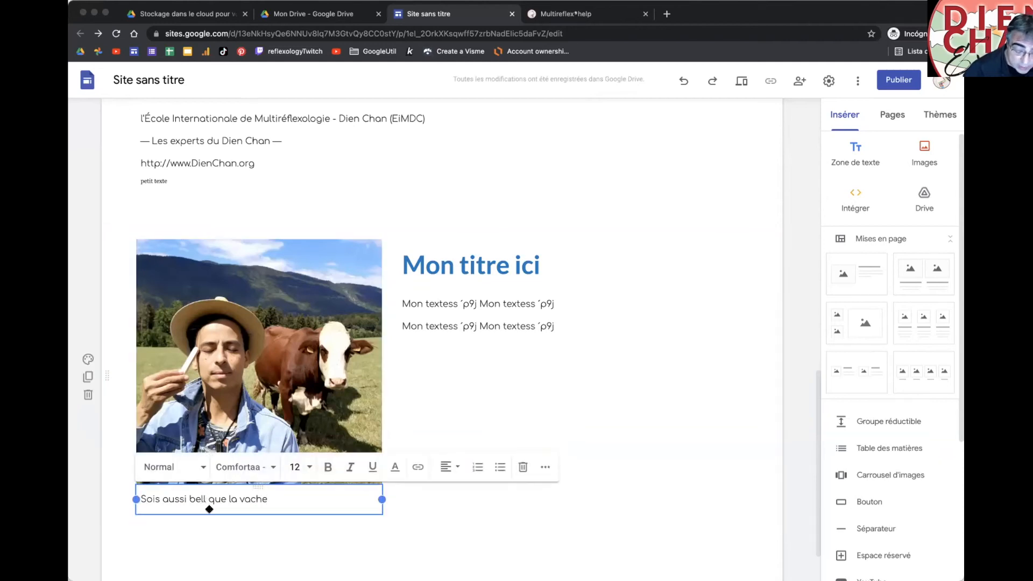
text(e)
click(221, 524)
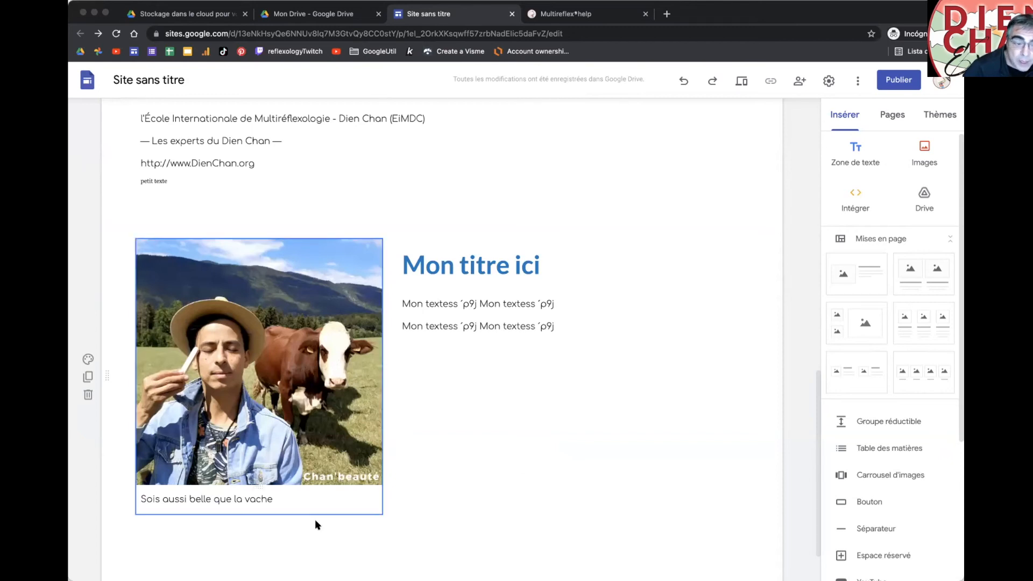
Step: Format the caption in Georgia, italic, size 9, centred under the image
click(263, 496)
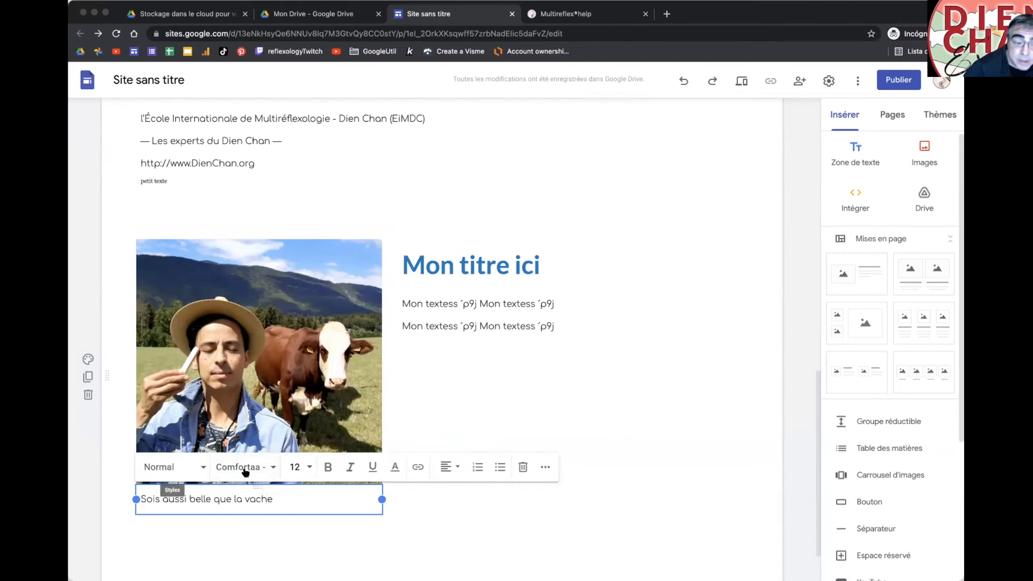
triple_click(264, 499)
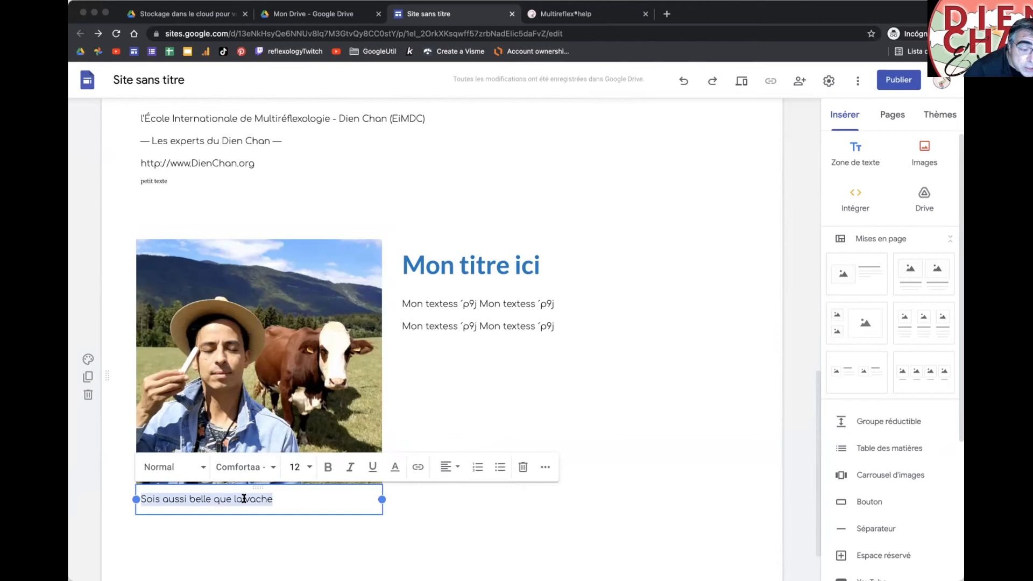
click(272, 467)
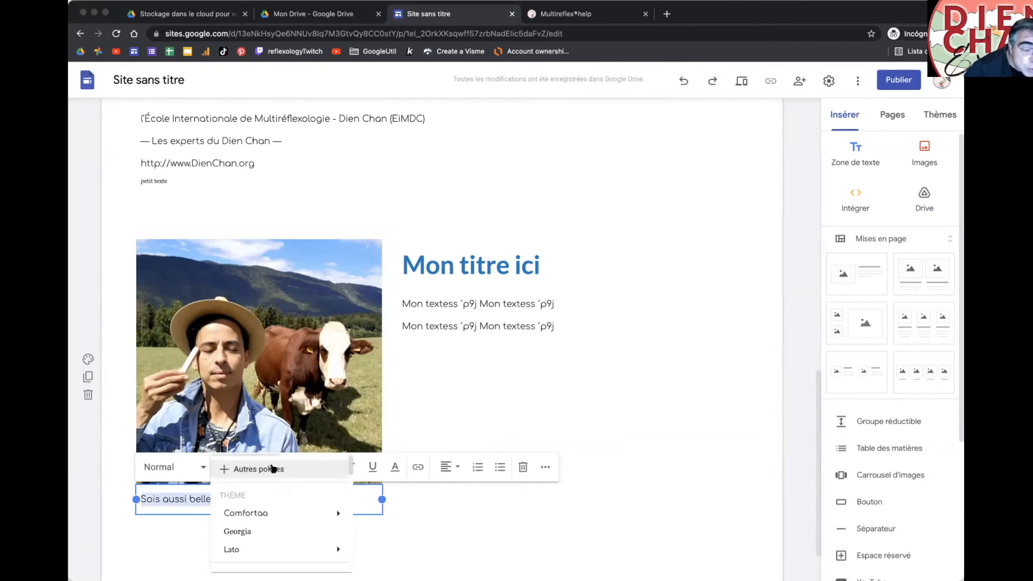
click(269, 529)
click(351, 468)
click(302, 467)
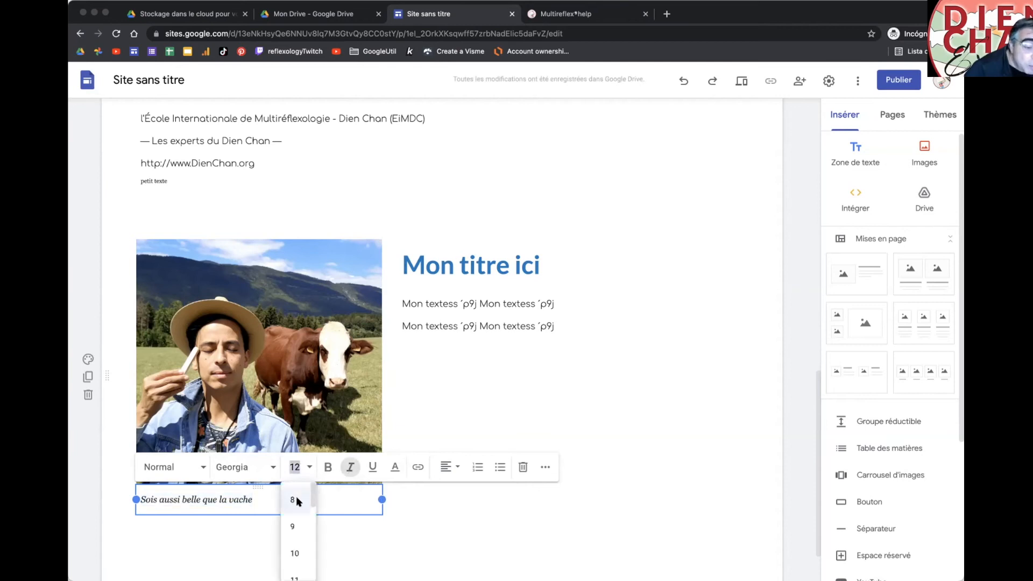
click(294, 525)
click(304, 546)
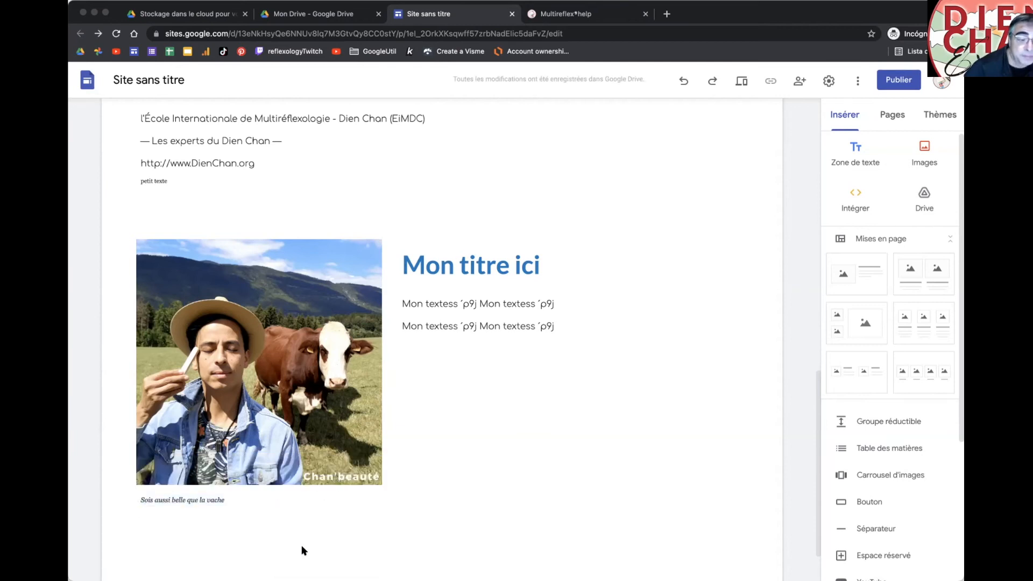
click(226, 499)
click(445, 466)
click(444, 499)
click(382, 546)
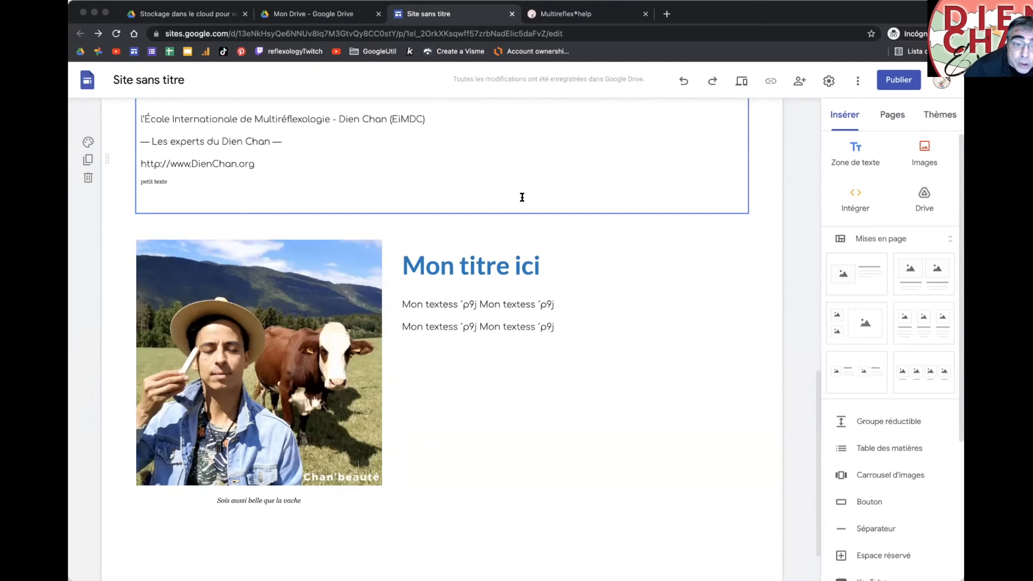
Step: Move the photo section below the header and give it the light grey-blue Style 2 colours
drag(103, 373, 155, 285)
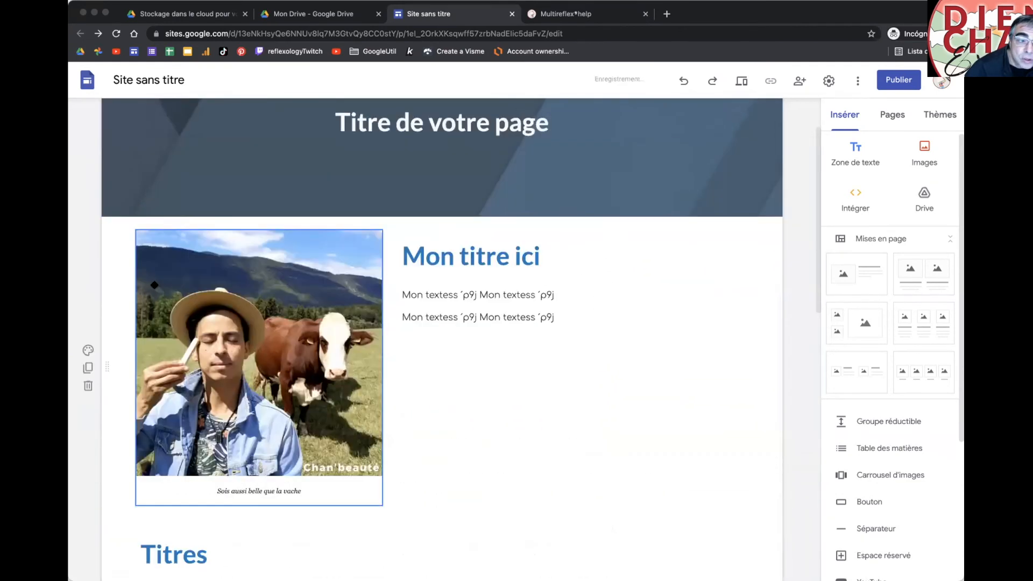
click(88, 351)
click(144, 422)
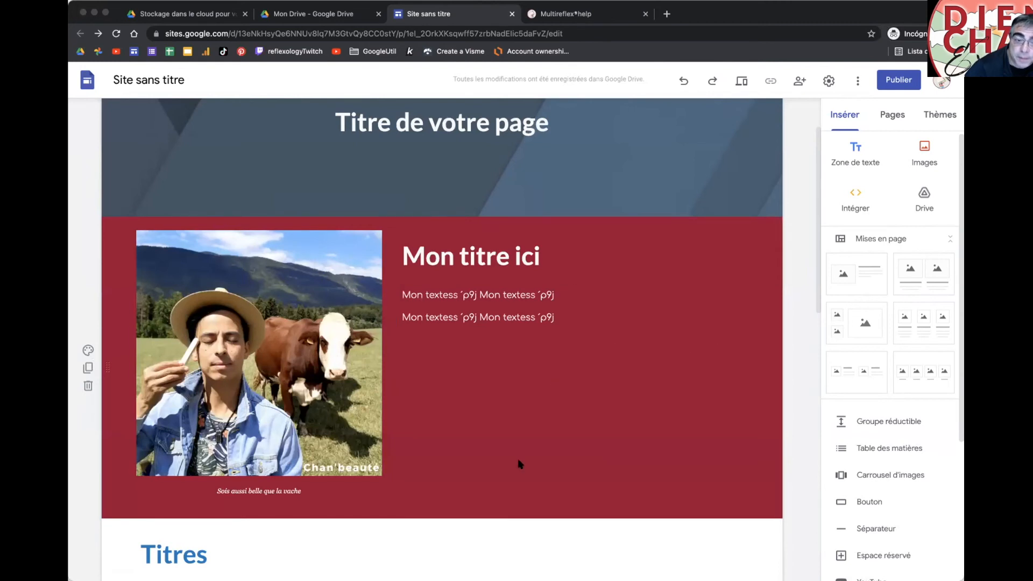
click(88, 350)
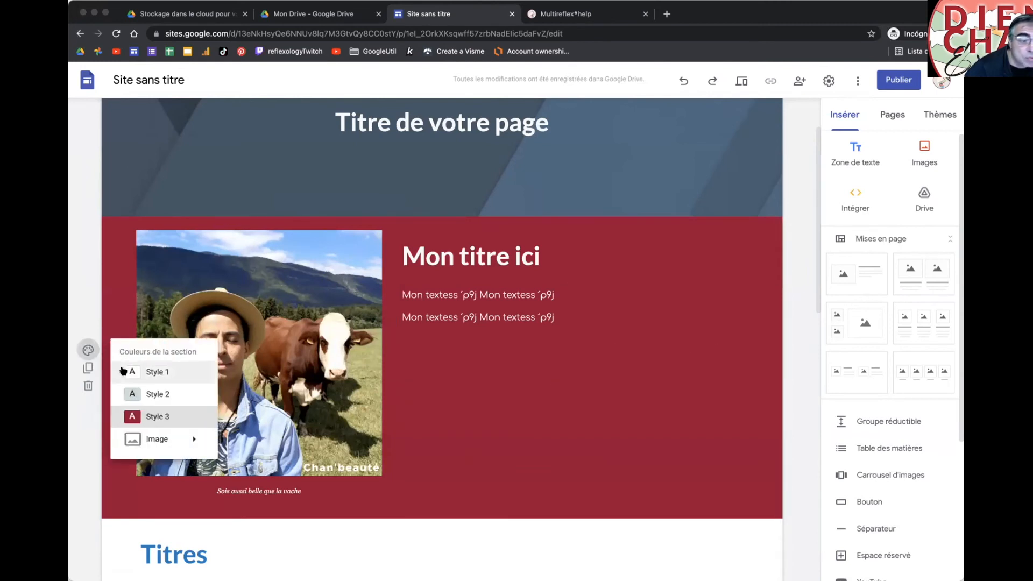
click(128, 392)
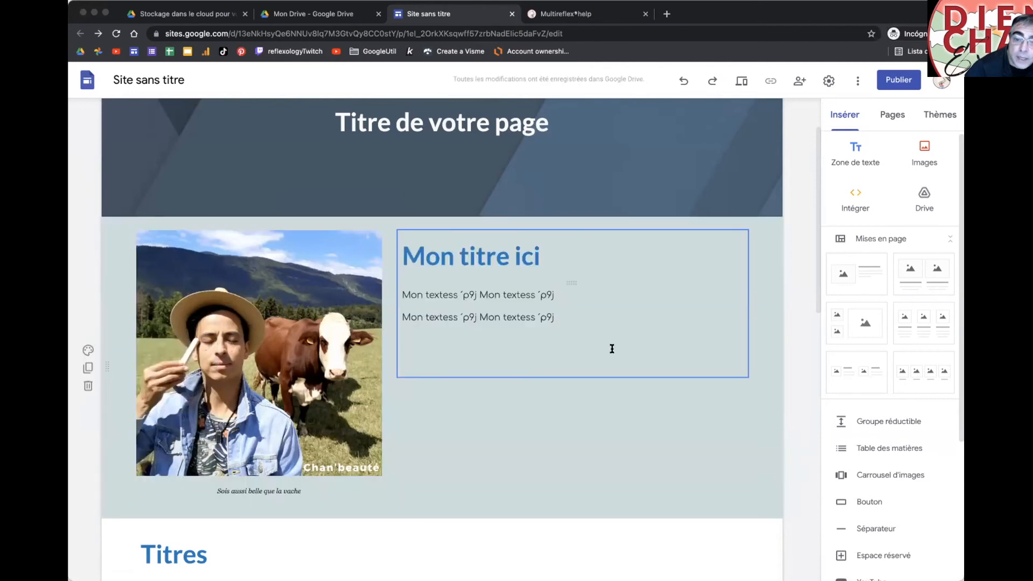
scroll(618, 362, down, 5)
scroll(624, 358, down, 10)
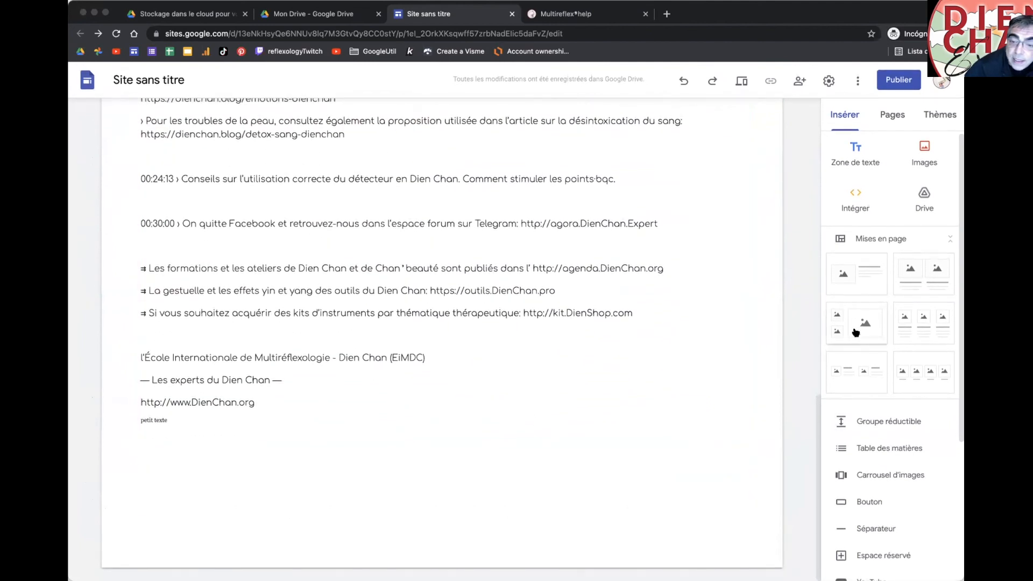
Step: Add a three-image column layout below the 'petit texte' line
drag(923, 322, 484, 384)
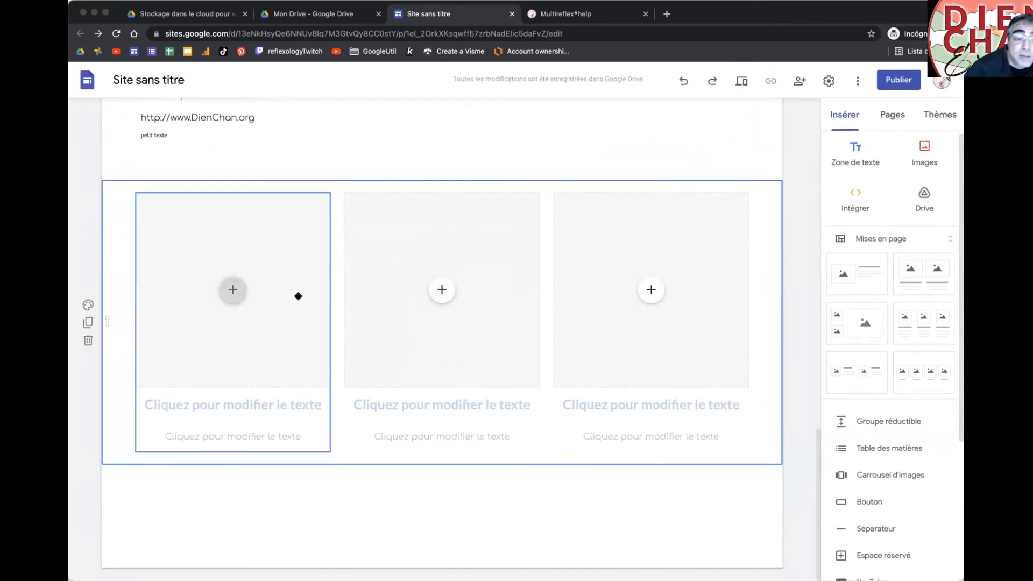
click(219, 408)
click(227, 424)
click(427, 302)
click(577, 309)
scroll(289, 330, up, 1)
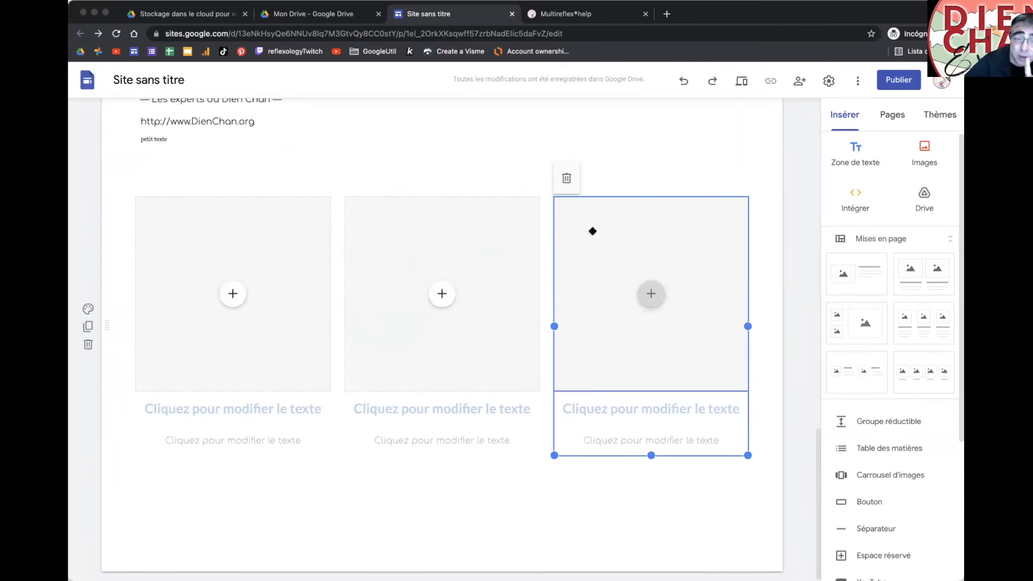
drag(592, 232, 331, 168)
scroll(558, 321, up, 3)
scroll(558, 321, up, 10)
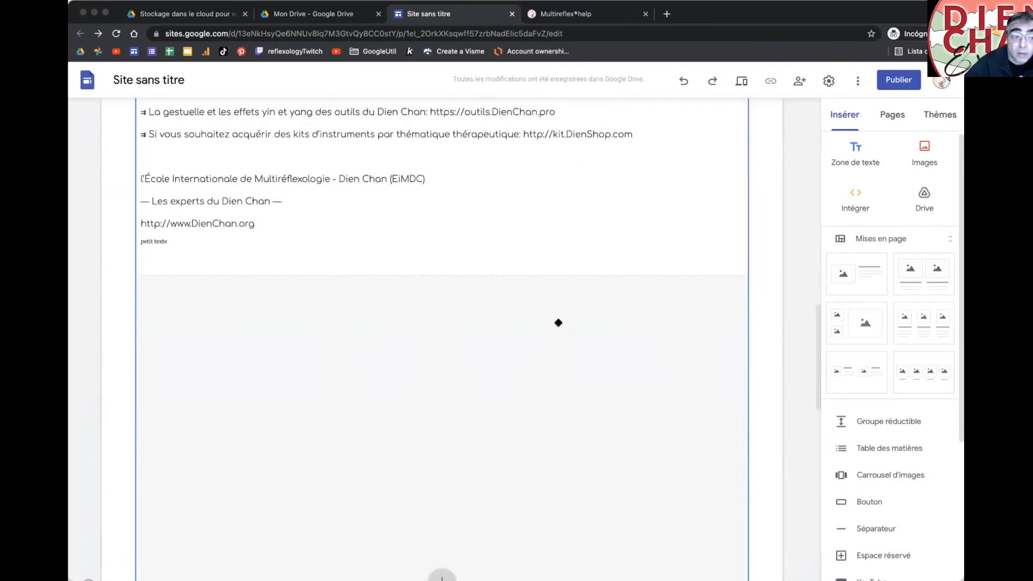
click(683, 80)
scroll(544, 334, down, 5)
Step: Move one column title into its own full-width row below the columns, coloured grey-blue
click(383, 409)
drag(437, 395, 266, 454)
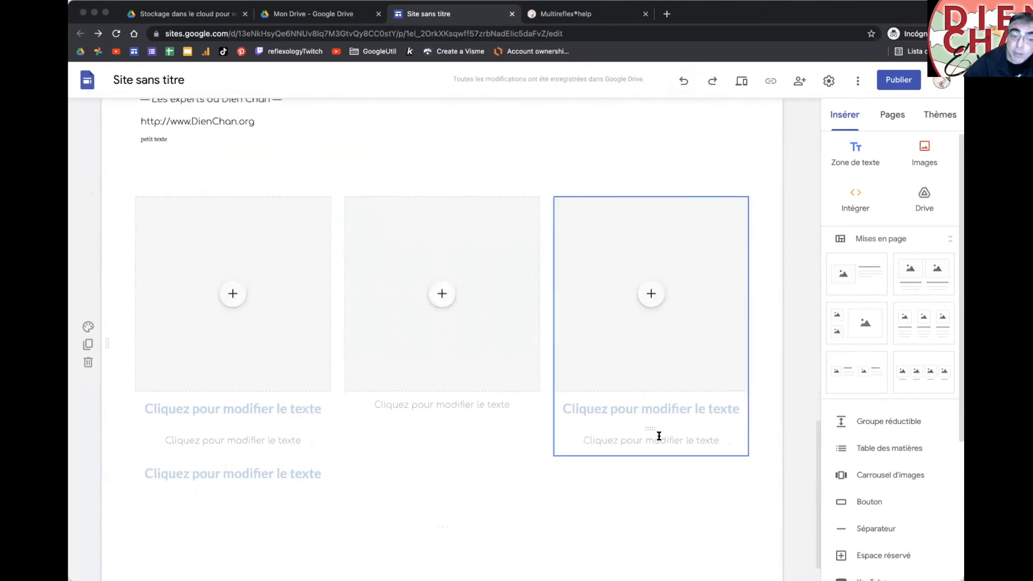
click(230, 465)
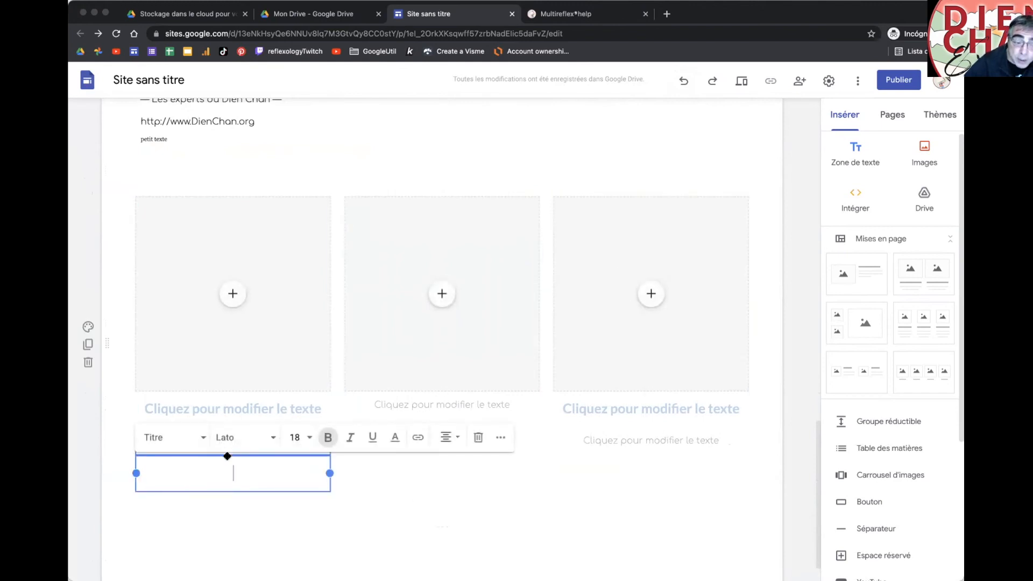
click(245, 460)
click(229, 459)
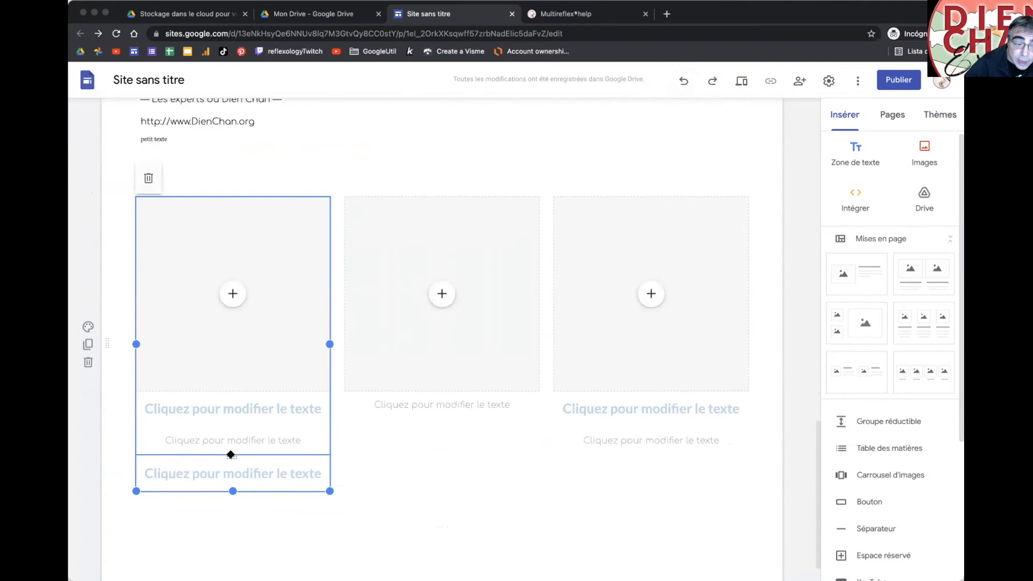
drag(231, 455, 370, 503)
click(231, 433)
click(233, 436)
drag(493, 445, 764, 463)
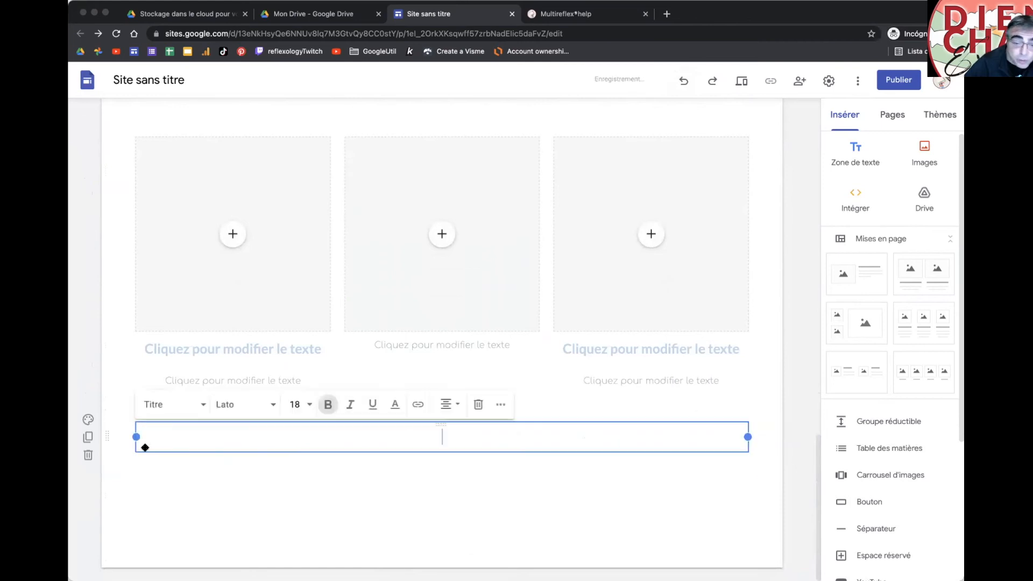
click(88, 419)
click(156, 462)
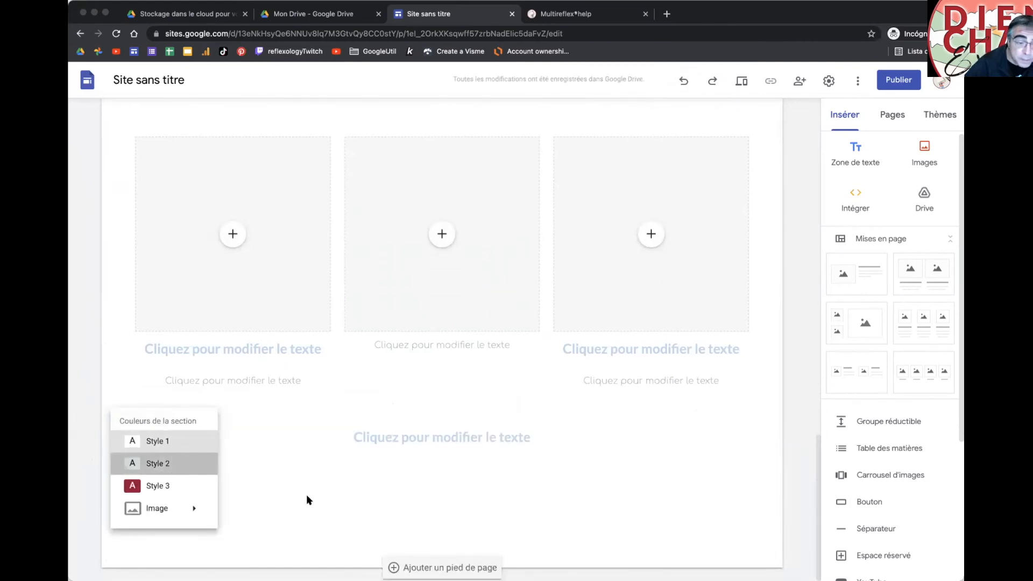
scroll(322, 495, up, 2)
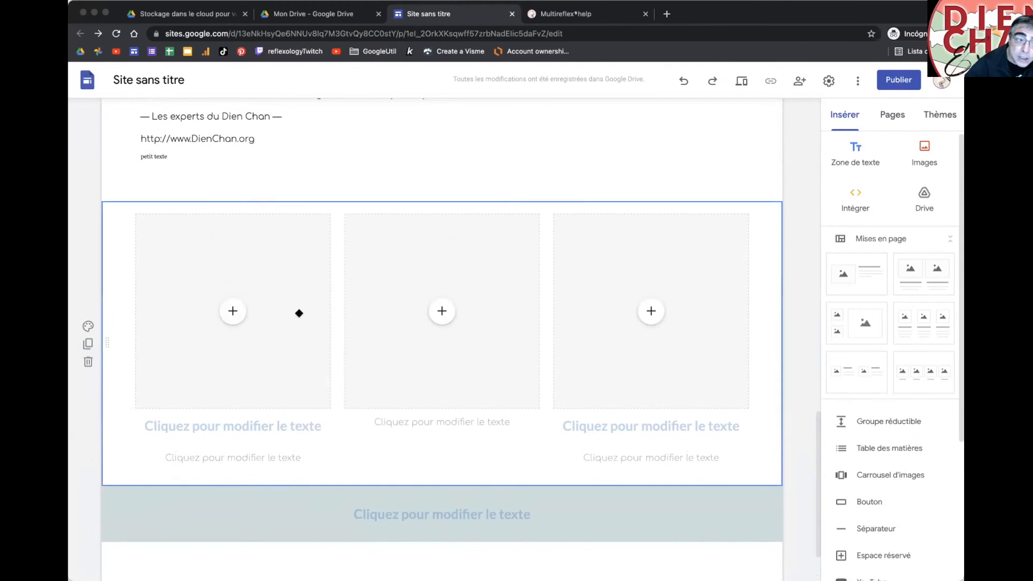
drag(105, 341, 69, 341)
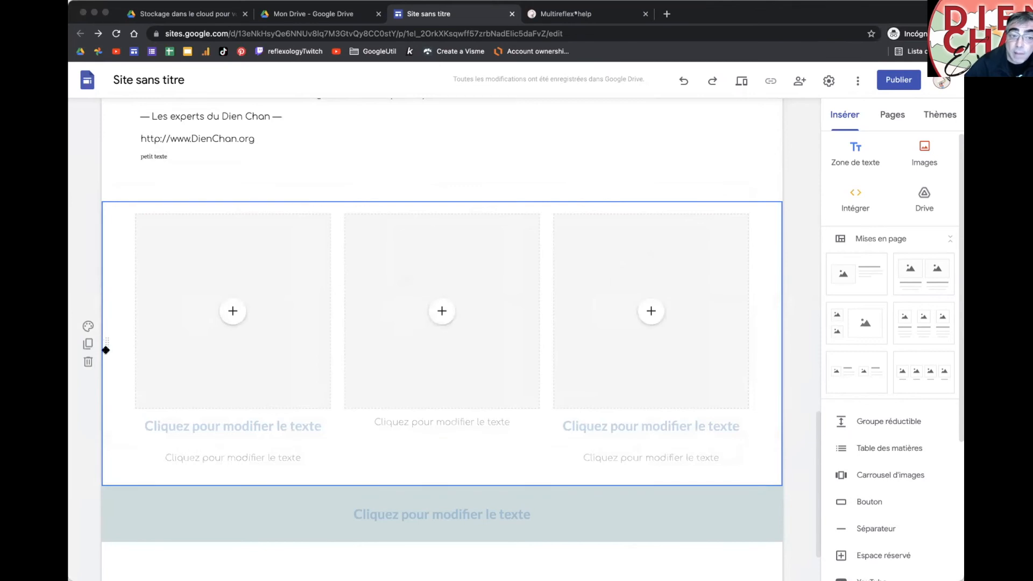
click(740, 82)
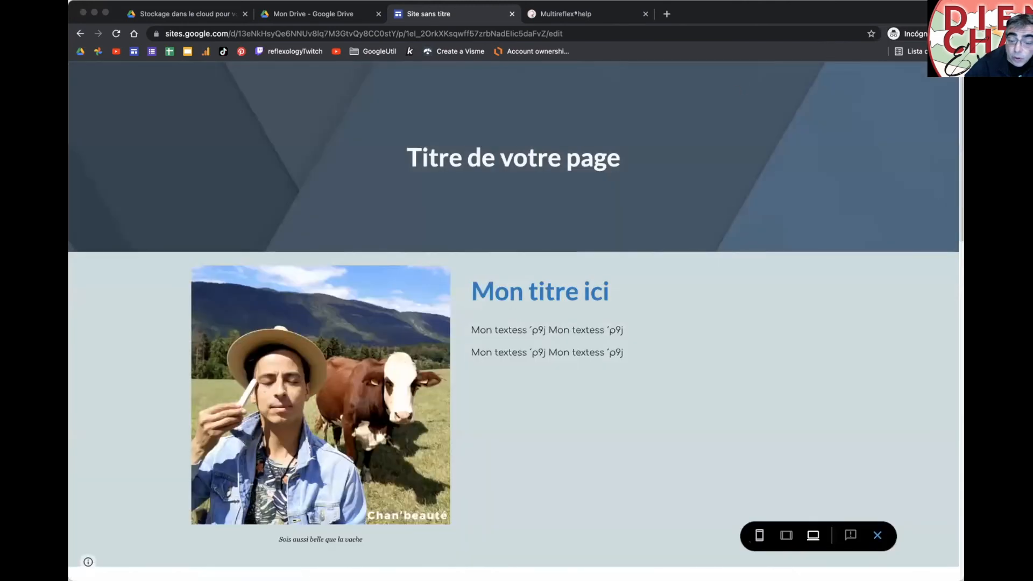
click(760, 536)
scroll(512, 317, down, 5)
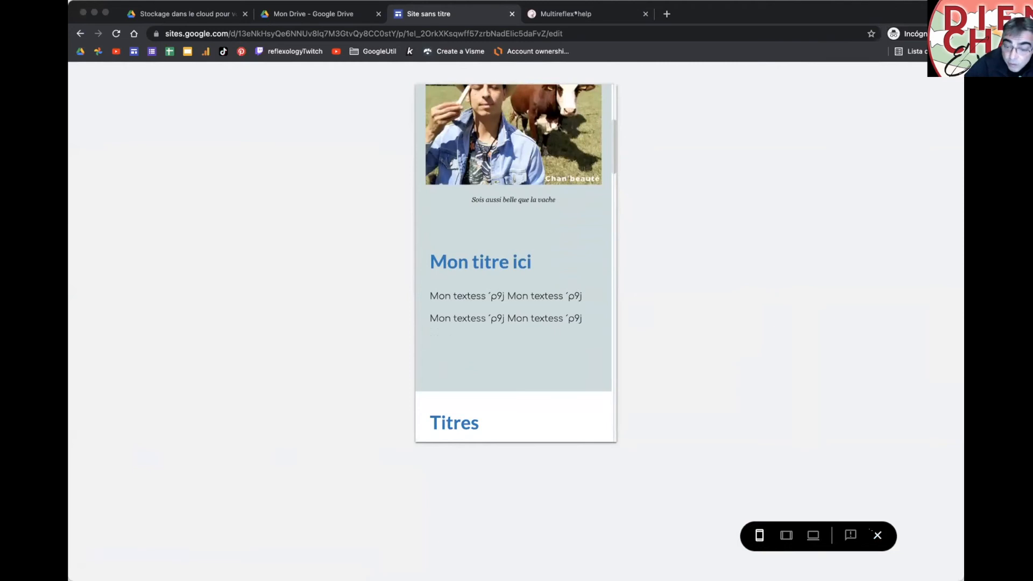
click(873, 535)
scroll(457, 354, down, 1)
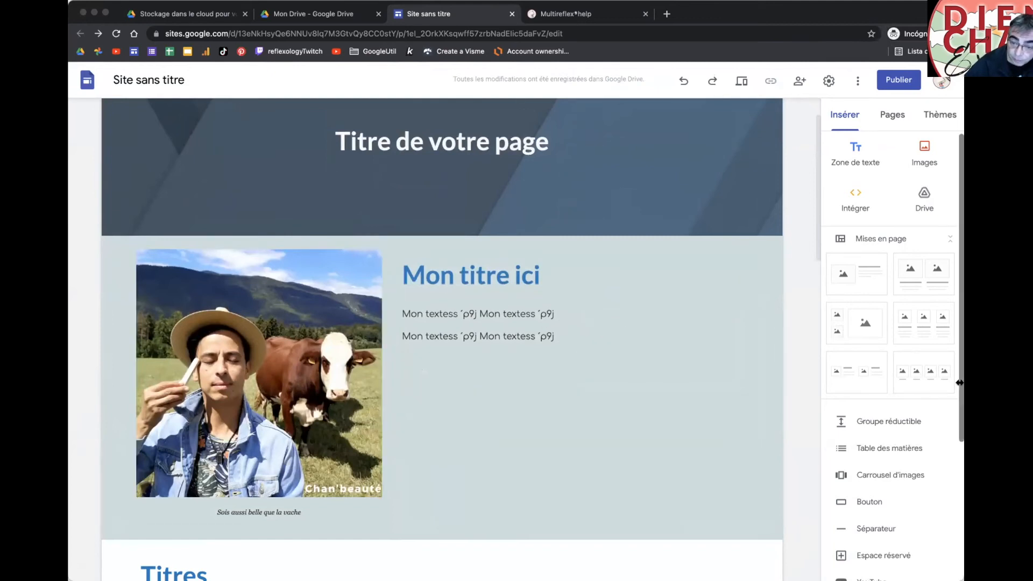
drag(710, 365, 584, 356)
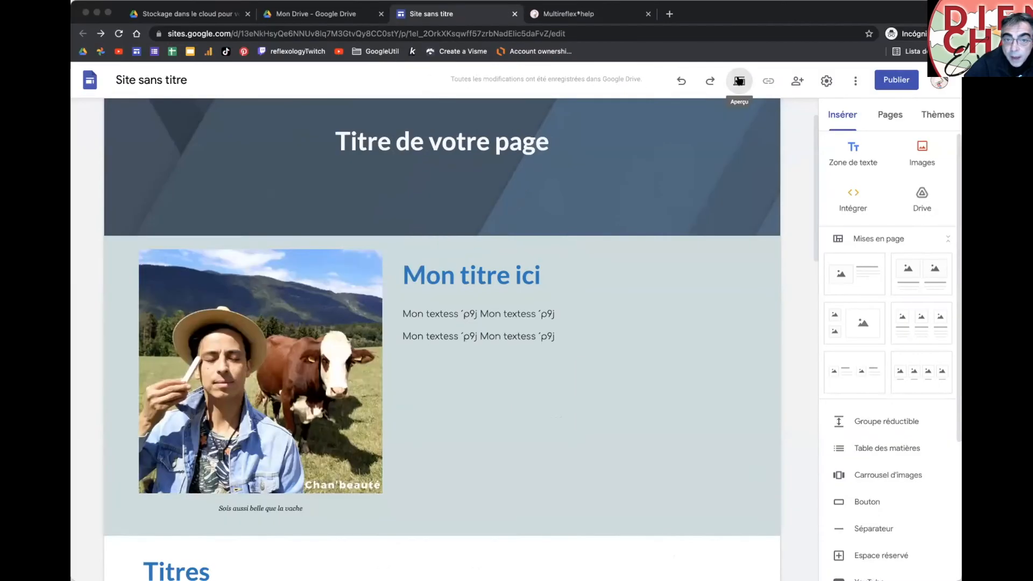
click(738, 80)
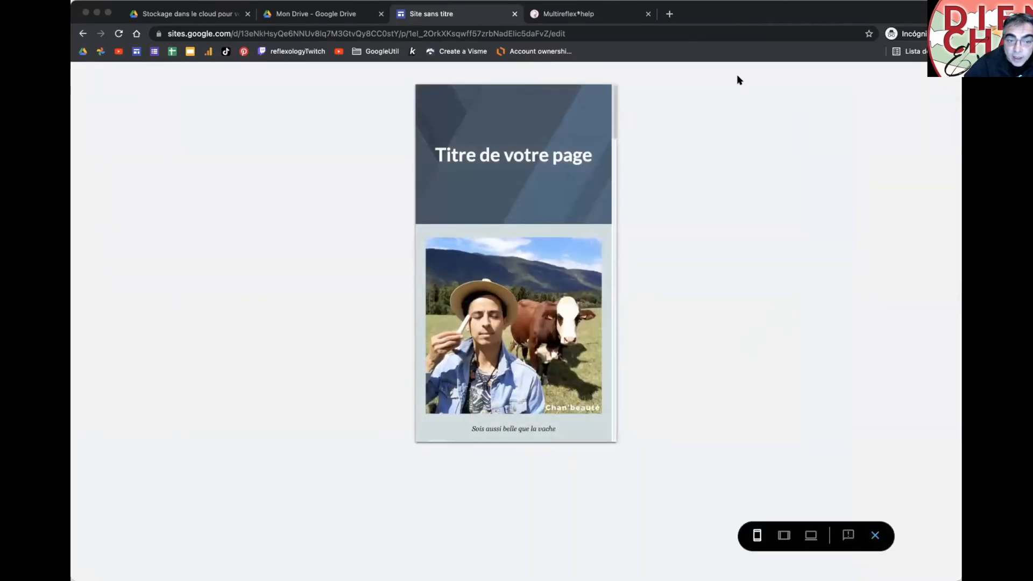
scroll(597, 301, down, 5)
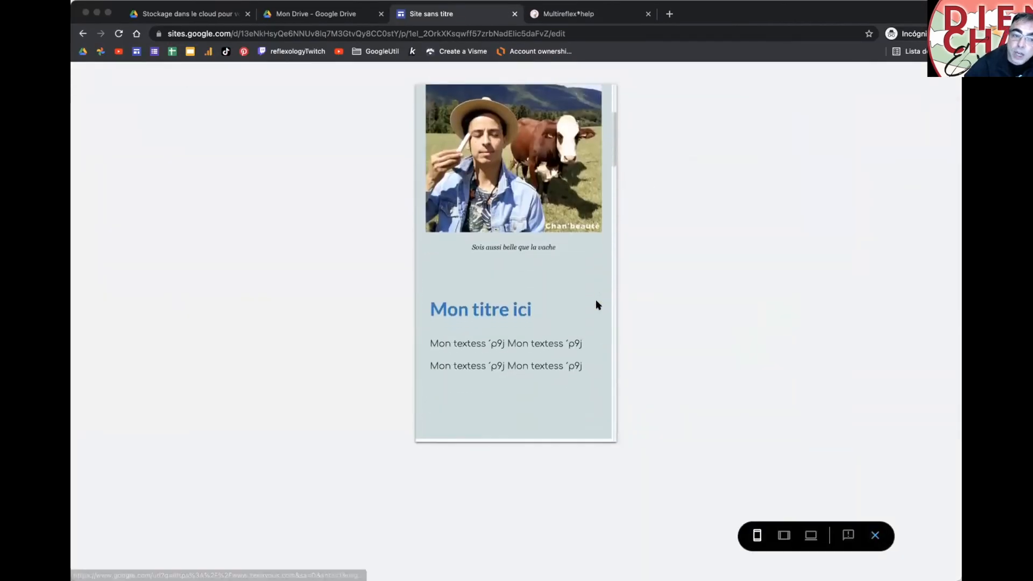
scroll(596, 305, down, 4)
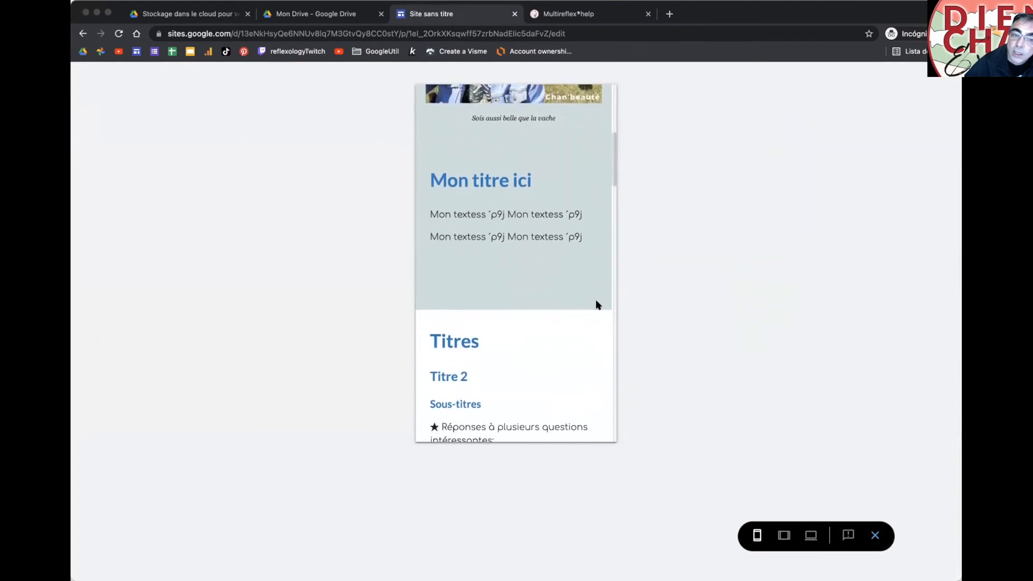
scroll(596, 304, down, 10)
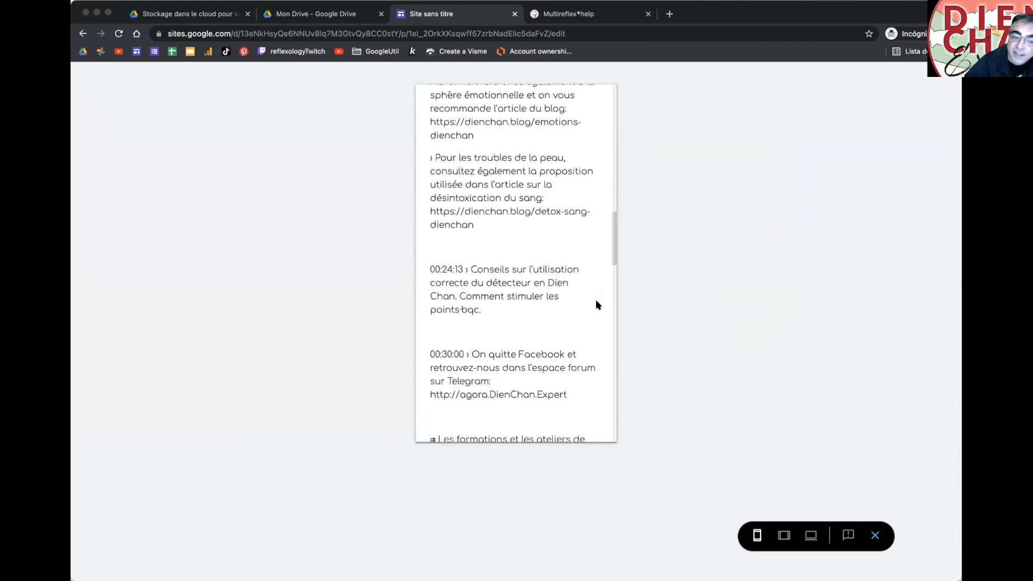
scroll(595, 305, down, 10)
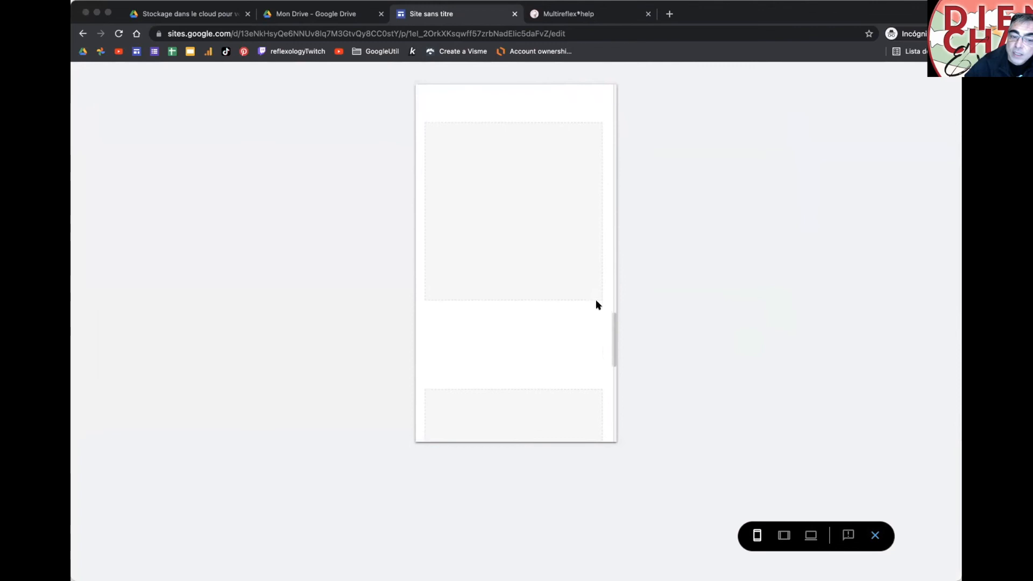
scroll(596, 304, up, 5)
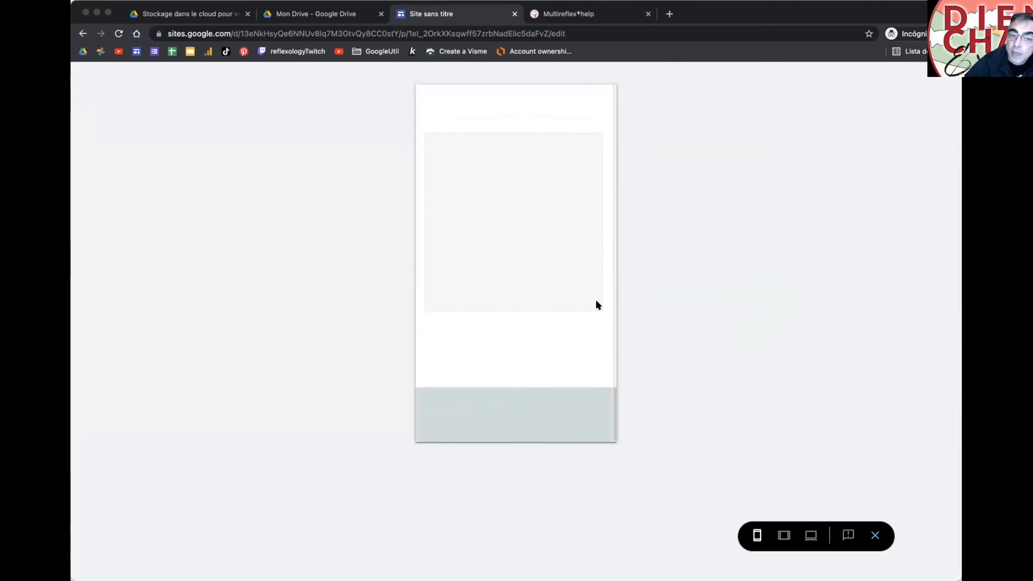
scroll(596, 304, up, 15)
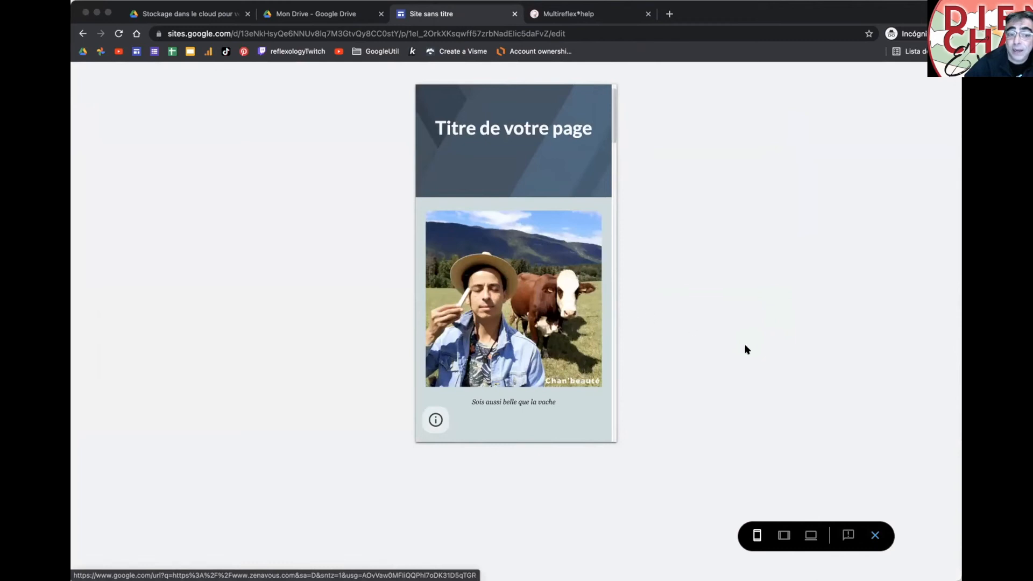
click(875, 535)
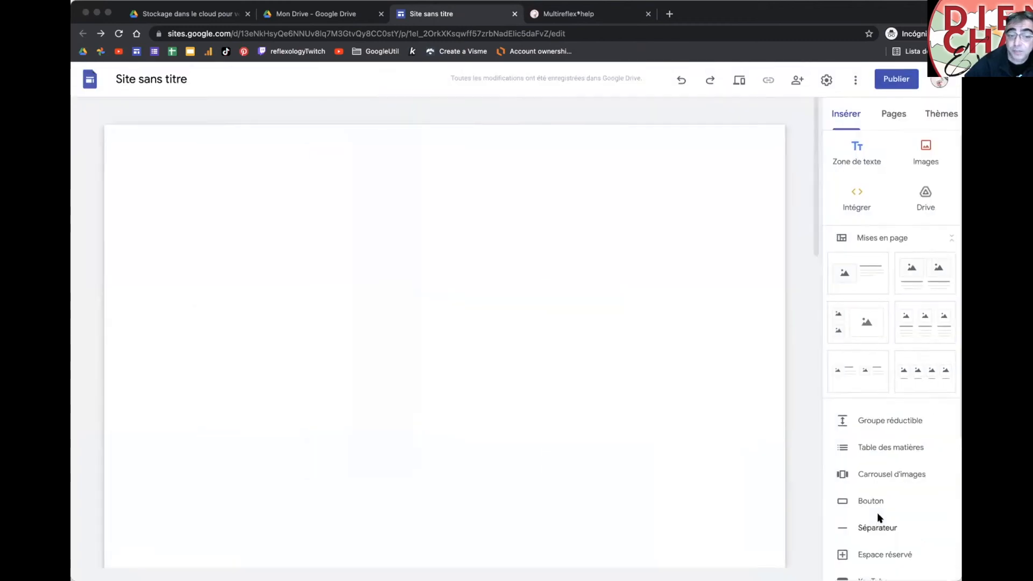
Step: Check the tablet preview, then widen the cow photo and show it uncropped
scroll(669, 392, down, 3)
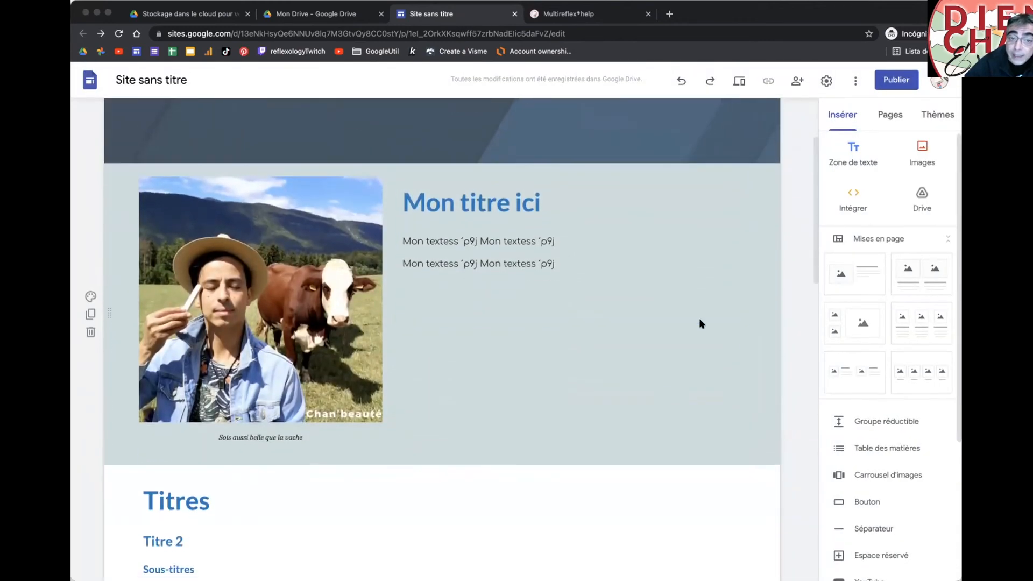
click(739, 81)
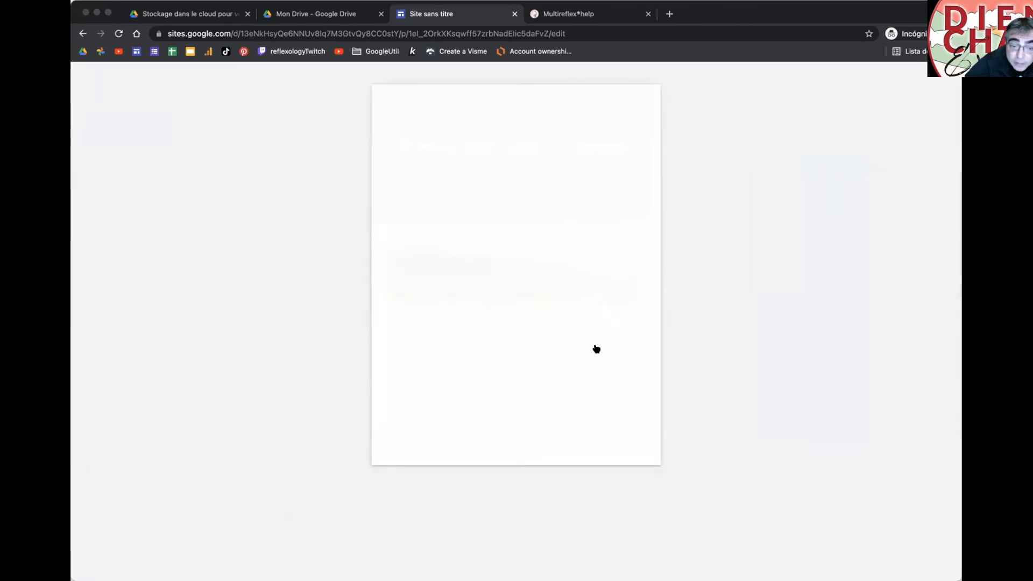
click(784, 535)
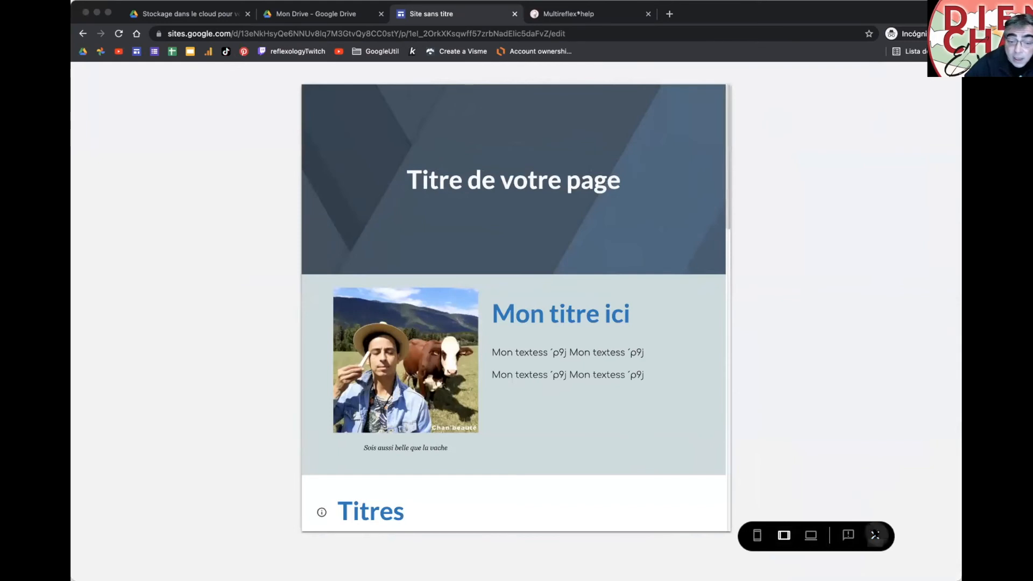
click(875, 535)
scroll(511, 353, down, 2)
click(383, 259)
drag(384, 262, 618, 263)
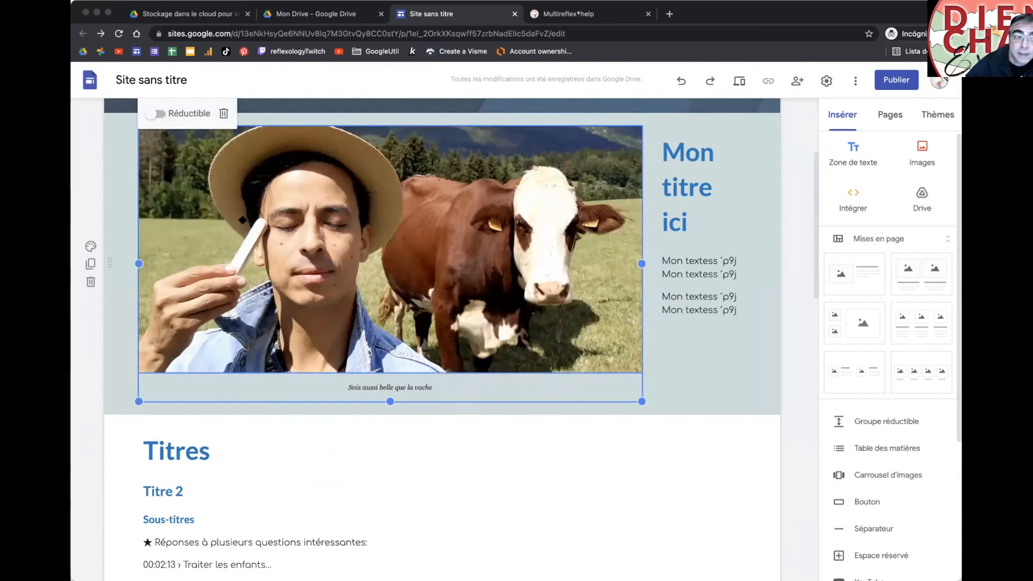
click(242, 220)
click(175, 115)
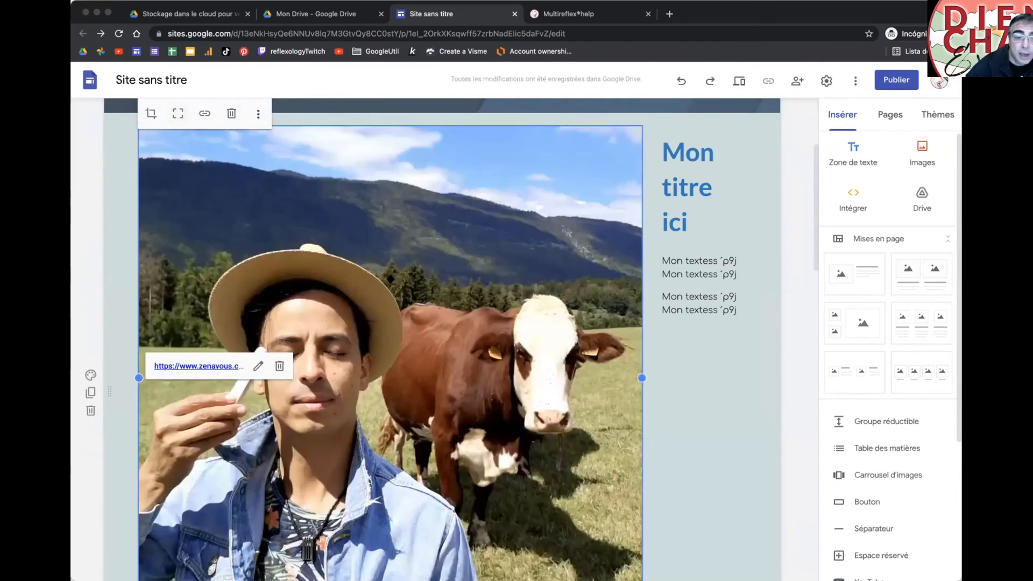
scroll(676, 369, down, 4)
scroll(692, 331, up, 4)
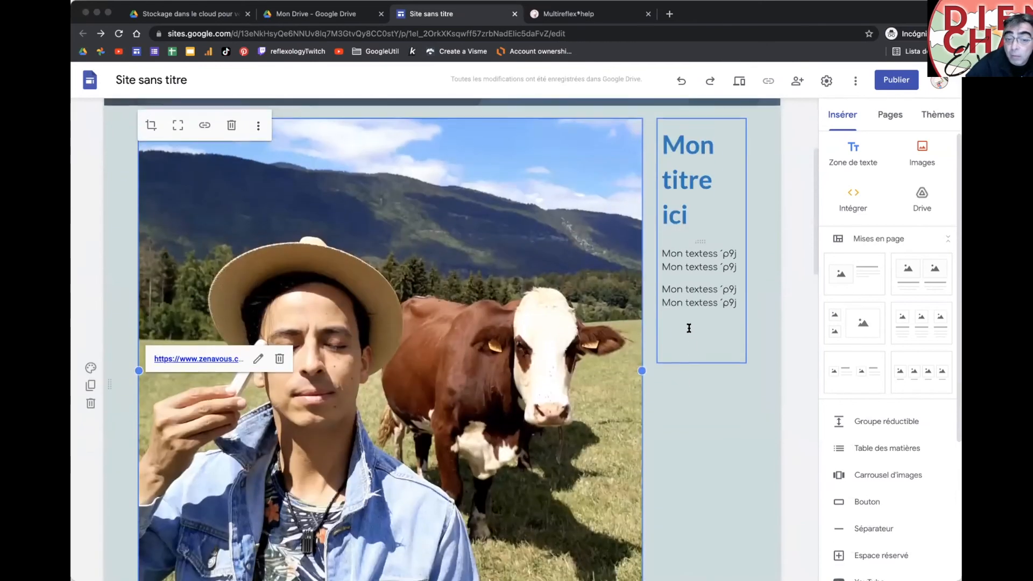
Step: Preview the page in phone view
click(736, 81)
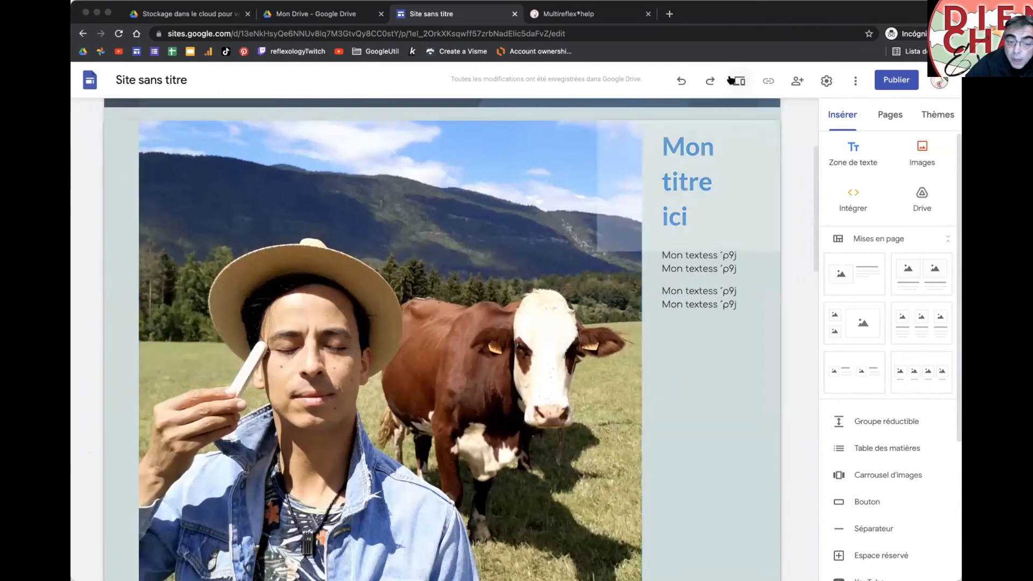
scroll(700, 323, down, 4)
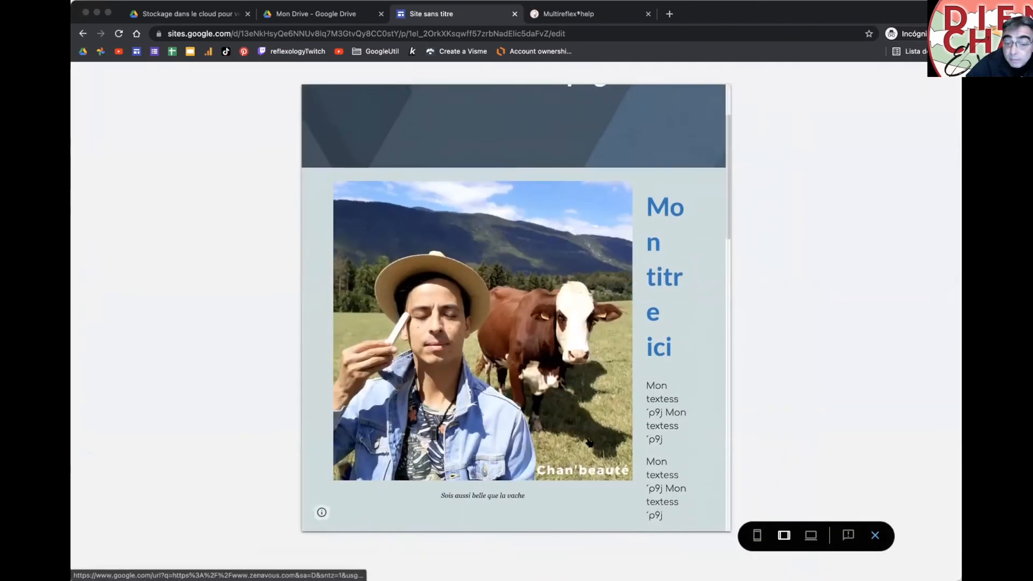
click(756, 536)
scroll(561, 329, down, 5)
scroll(561, 329, up, 1)
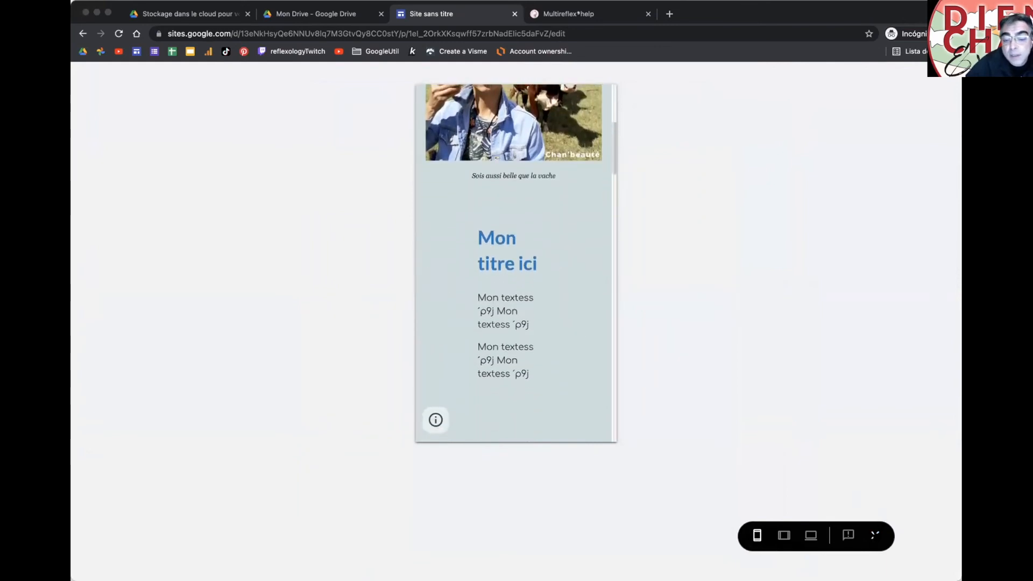
click(875, 535)
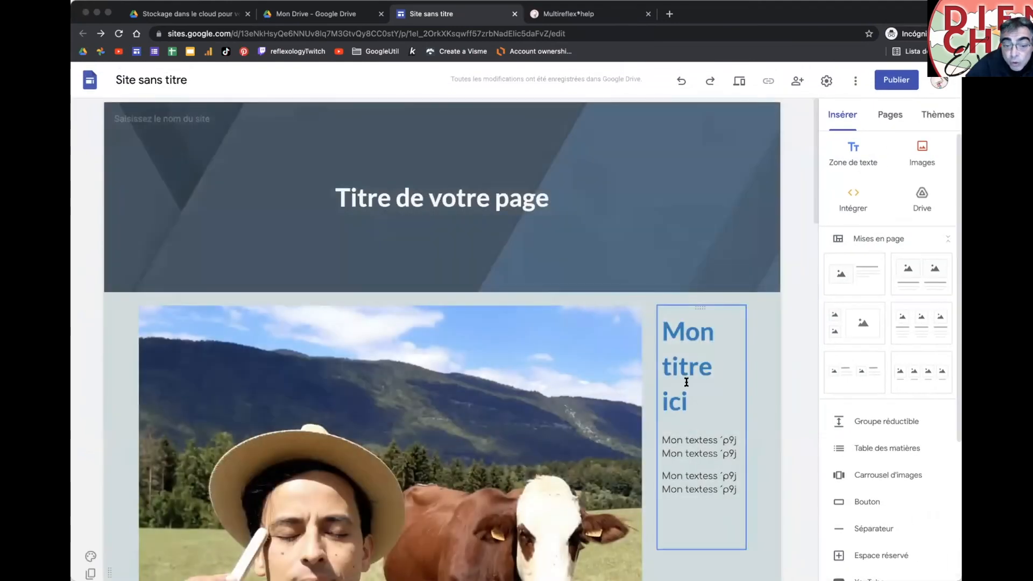
Step: Shrink the cow photo to a small thumbnail and uncrop it so the caption shows
click(687, 383)
click(623, 377)
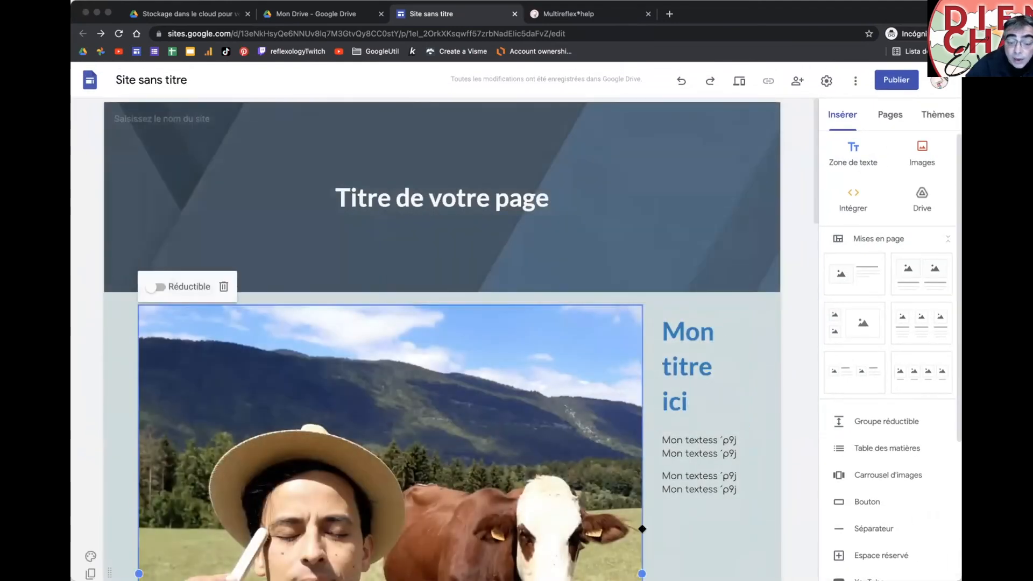
drag(448, 503, 228, 438)
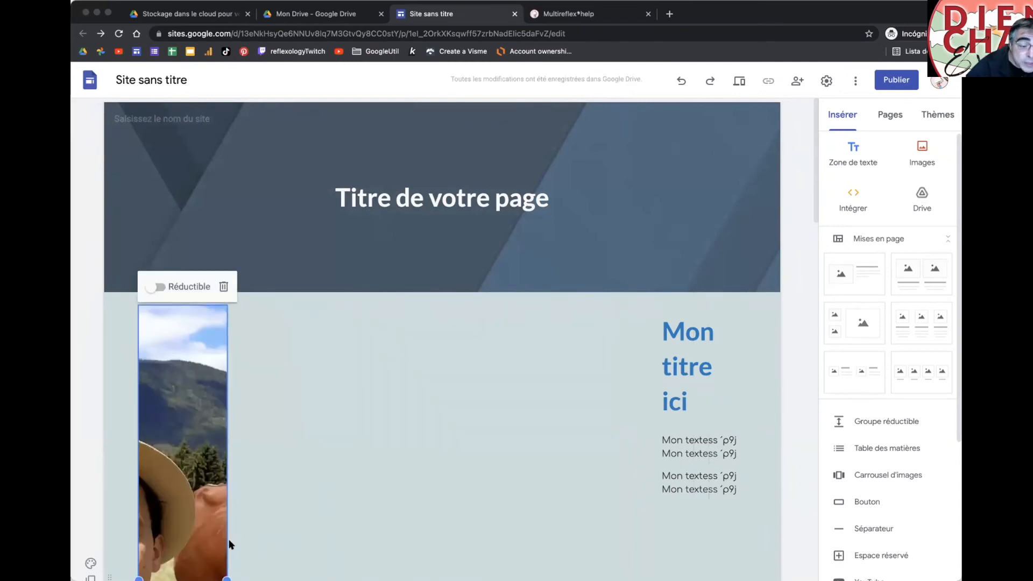
scroll(173, 320, down, 1)
scroll(242, 369, down, 5)
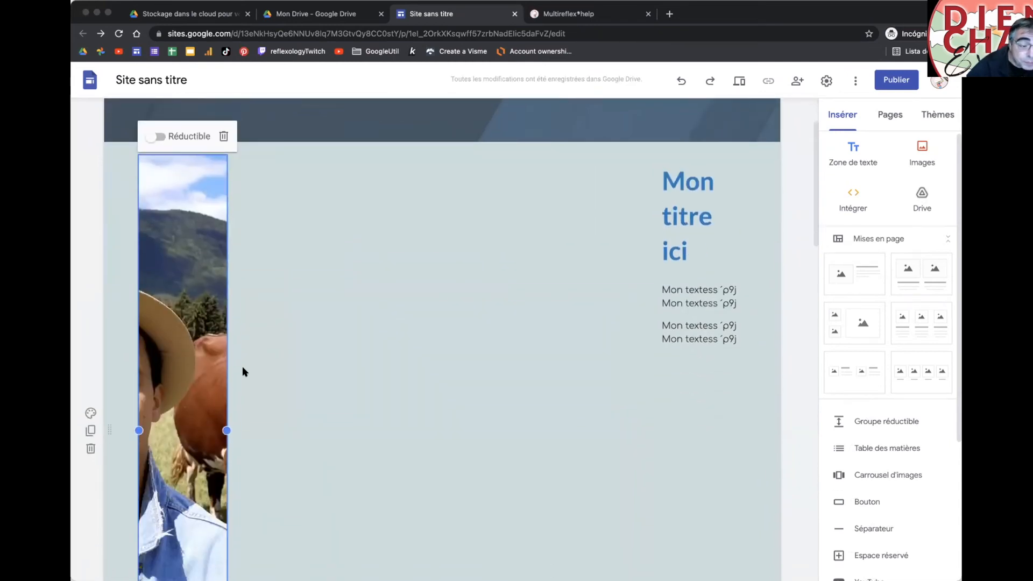
click(198, 328)
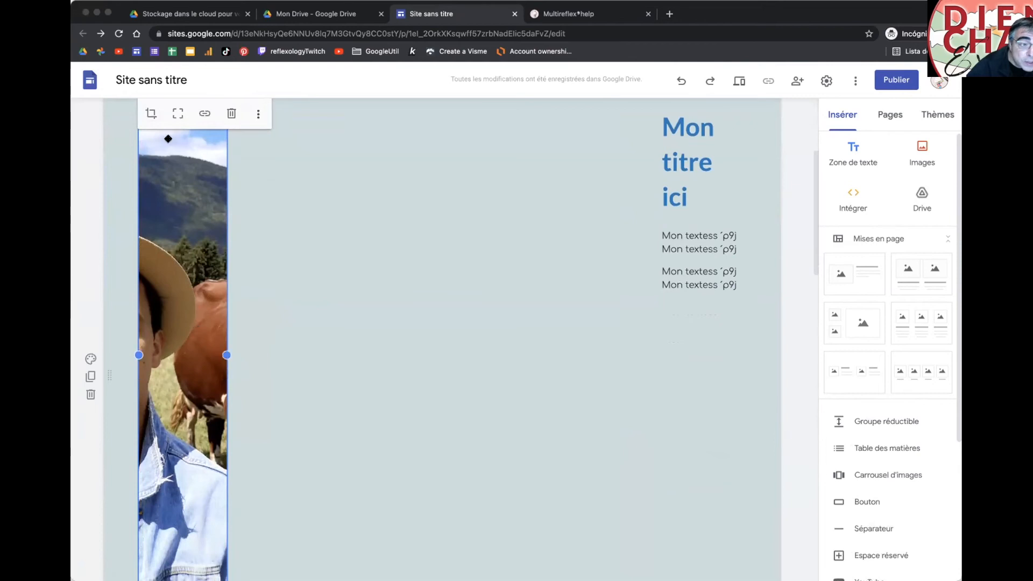
click(178, 114)
scroll(358, 299, up, 2)
scroll(359, 301, up, 1)
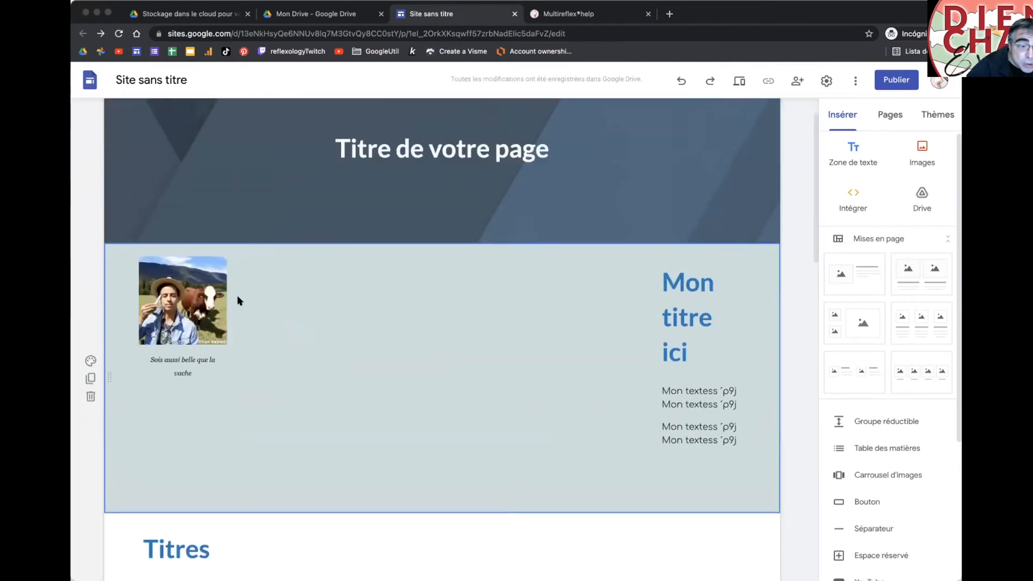
Step: Try making the image group collapsible, then turn collapsibility off again
mouse_move(227, 321)
mouse_down()
mouse_move(407, 339)
mouse_move(237, 328)
mouse_up()
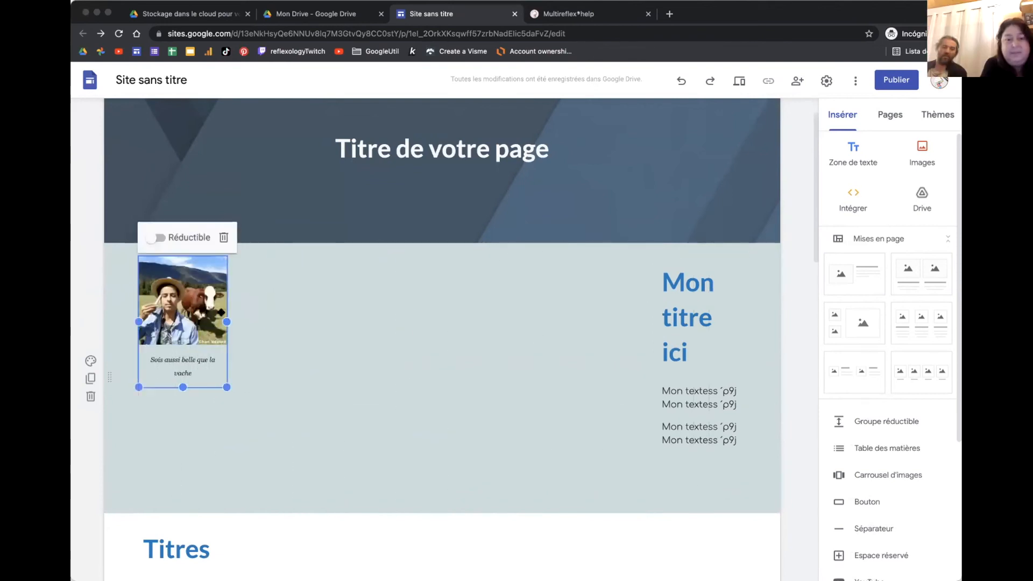
click(158, 237)
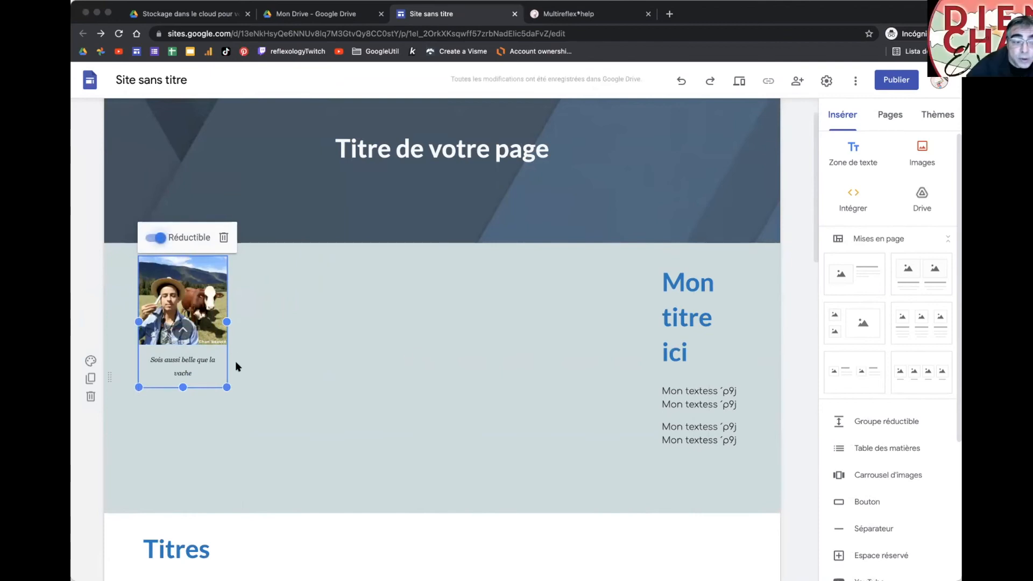
click(315, 330)
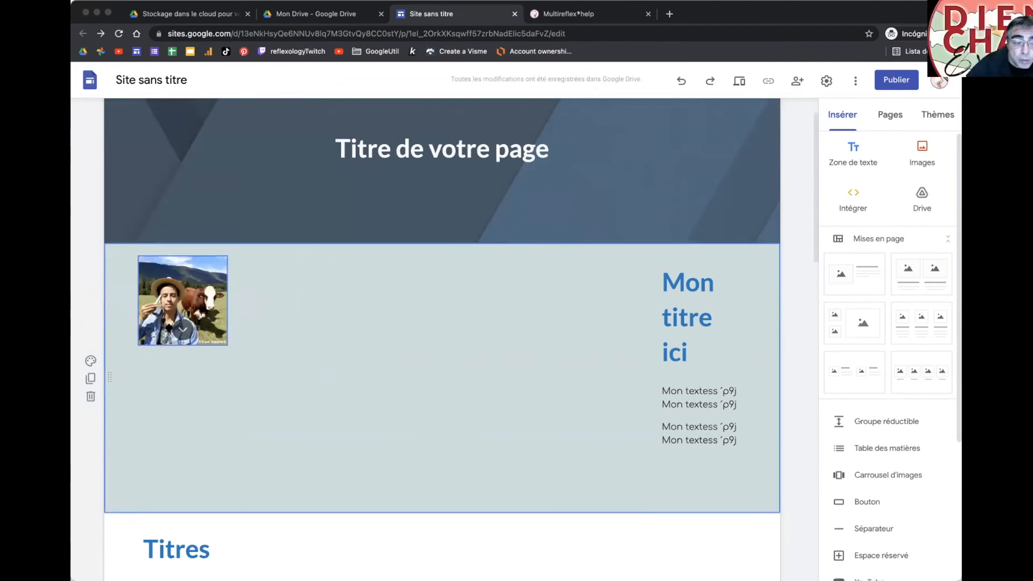
click(183, 331)
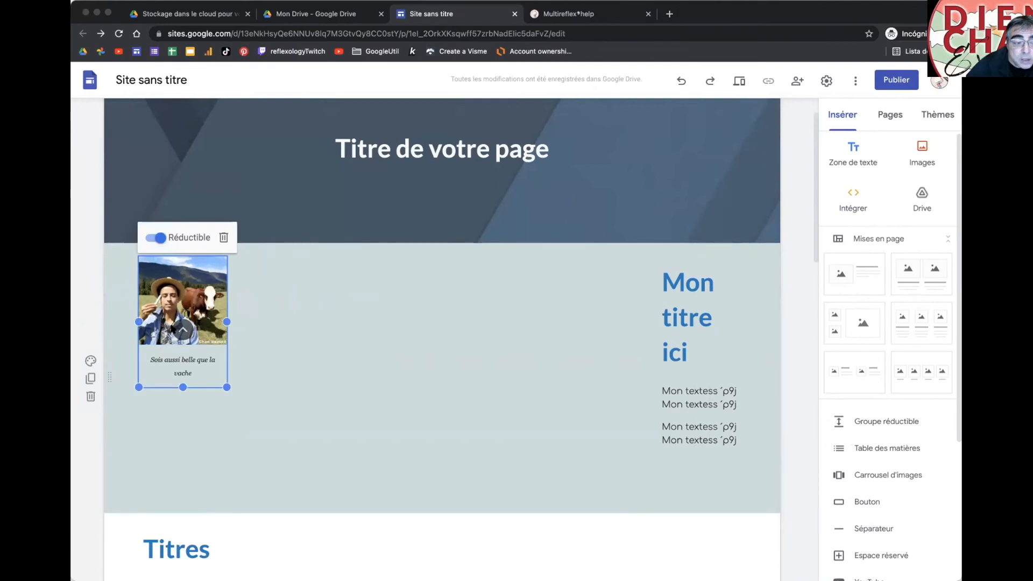
click(154, 238)
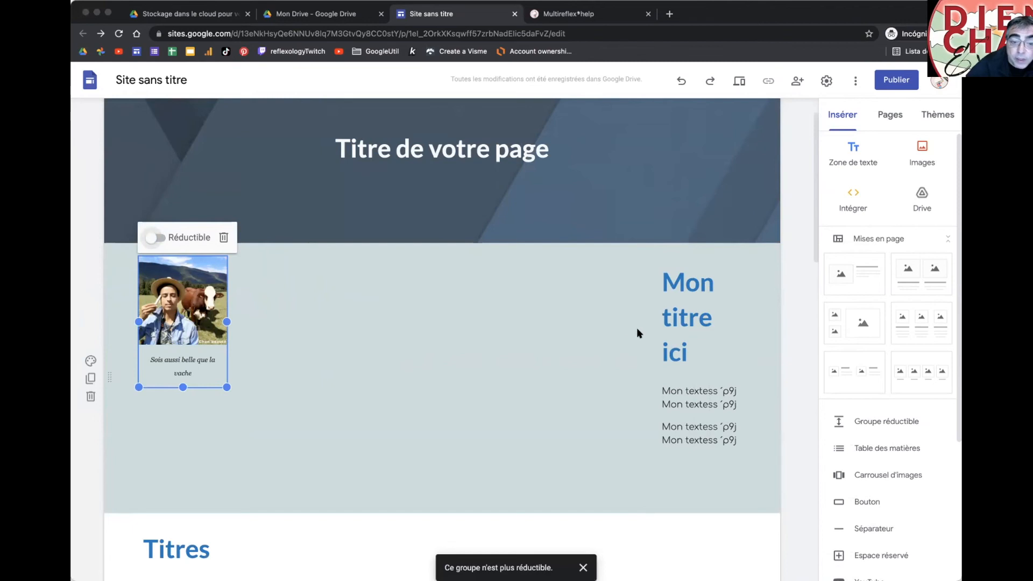
Step: Widen the 'Mon titre ici' box beside the image and check it in tablet preview
click(659, 326)
drag(438, 317, 242, 281)
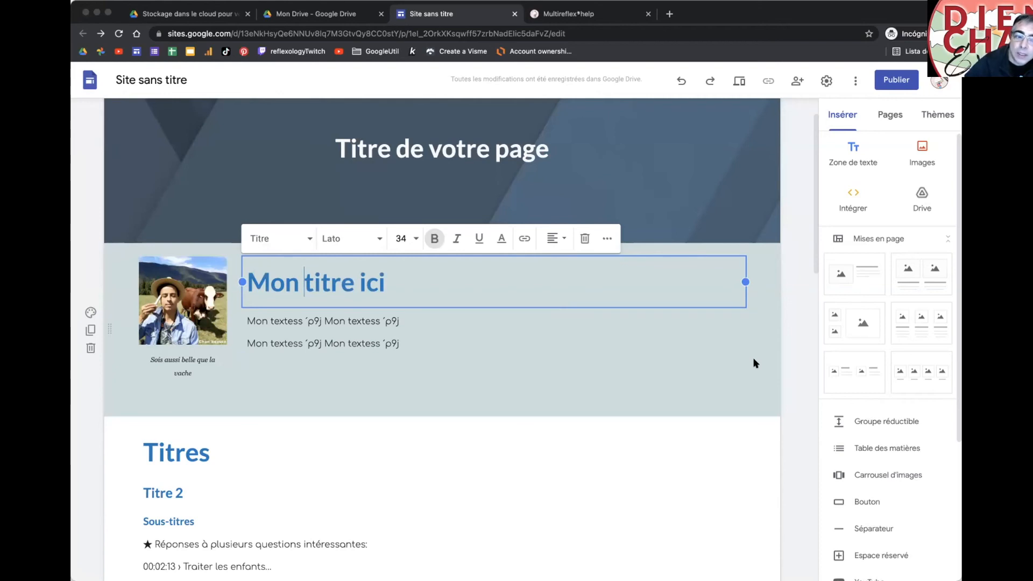
scroll(754, 363, down, 2)
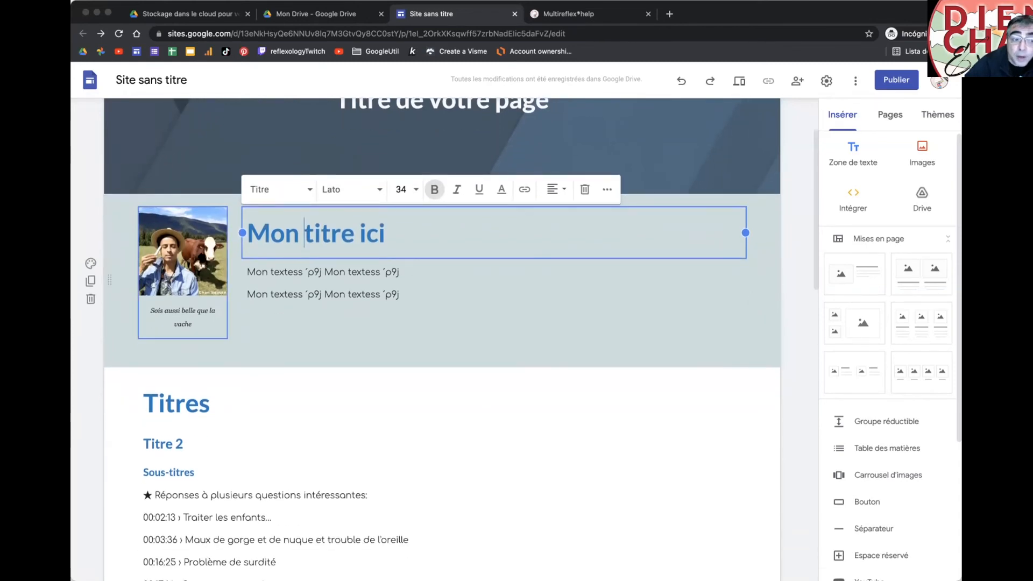
click(737, 80)
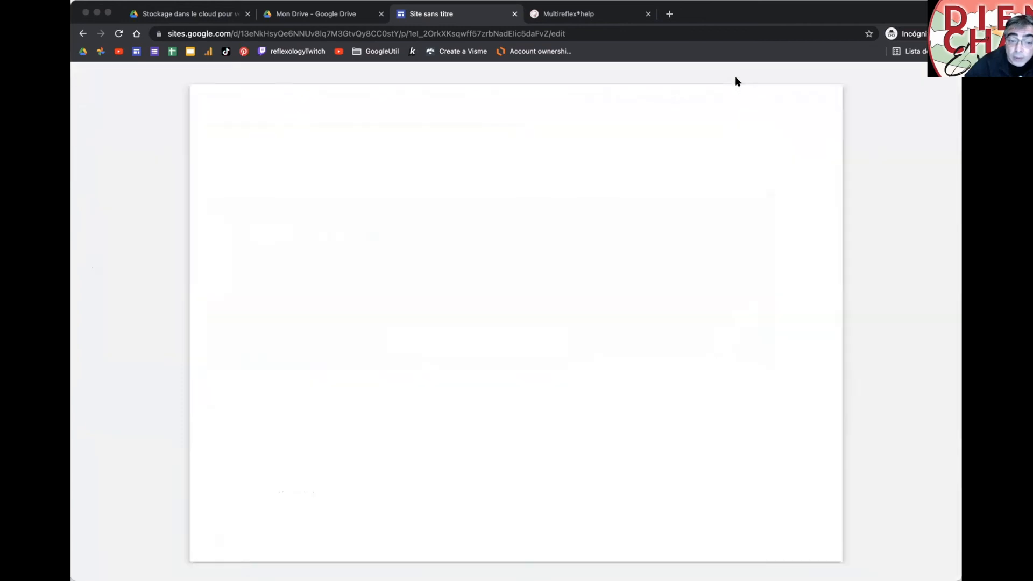
scroll(586, 299, down, 1)
scroll(585, 300, down, 2)
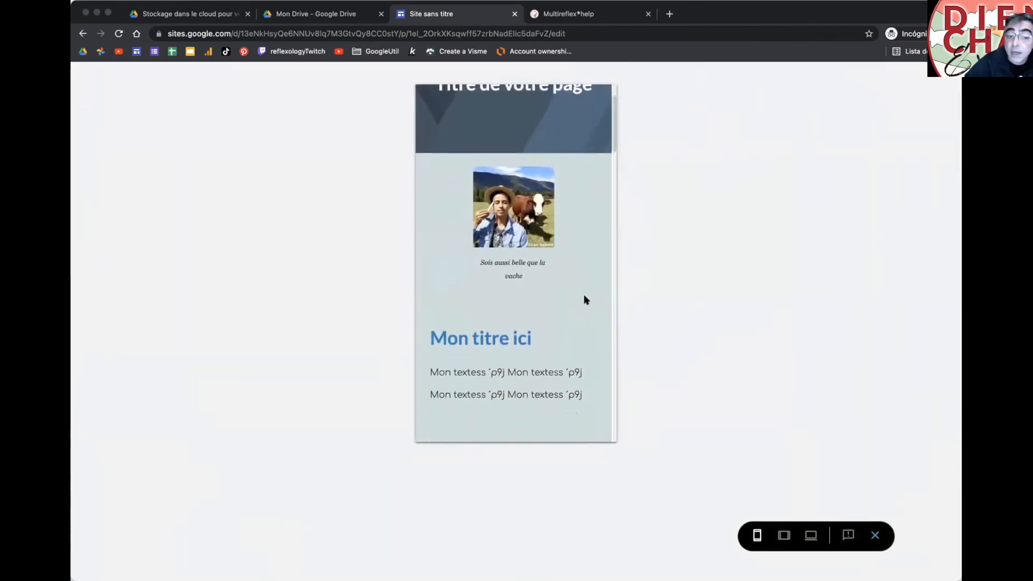
click(784, 535)
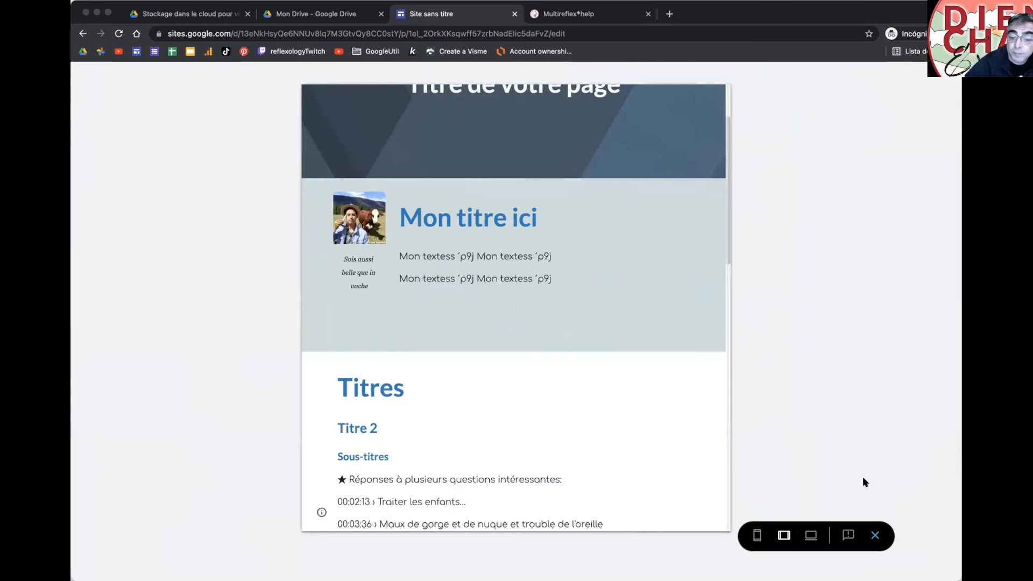
click(876, 535)
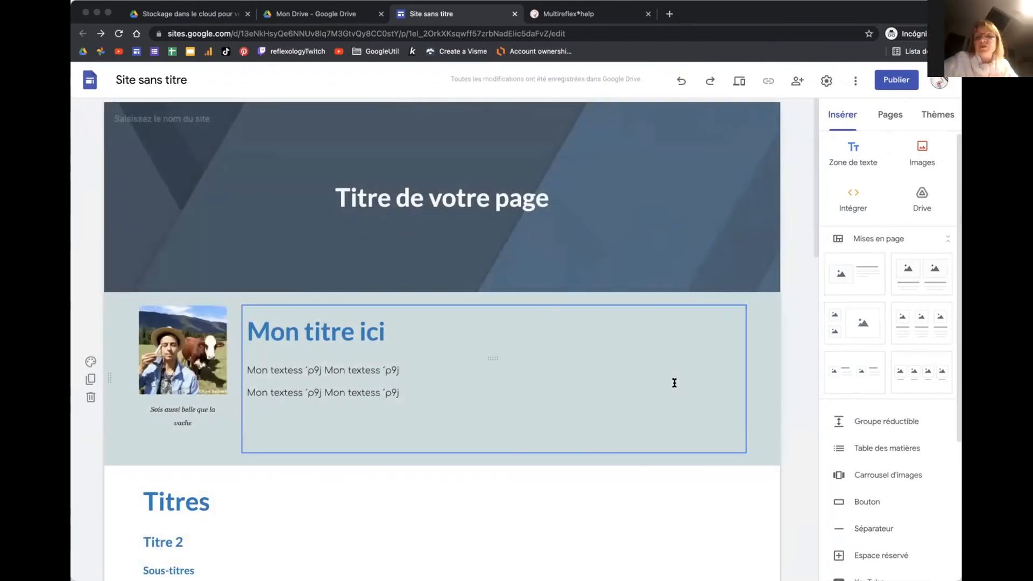
scroll(675, 383, down, 5)
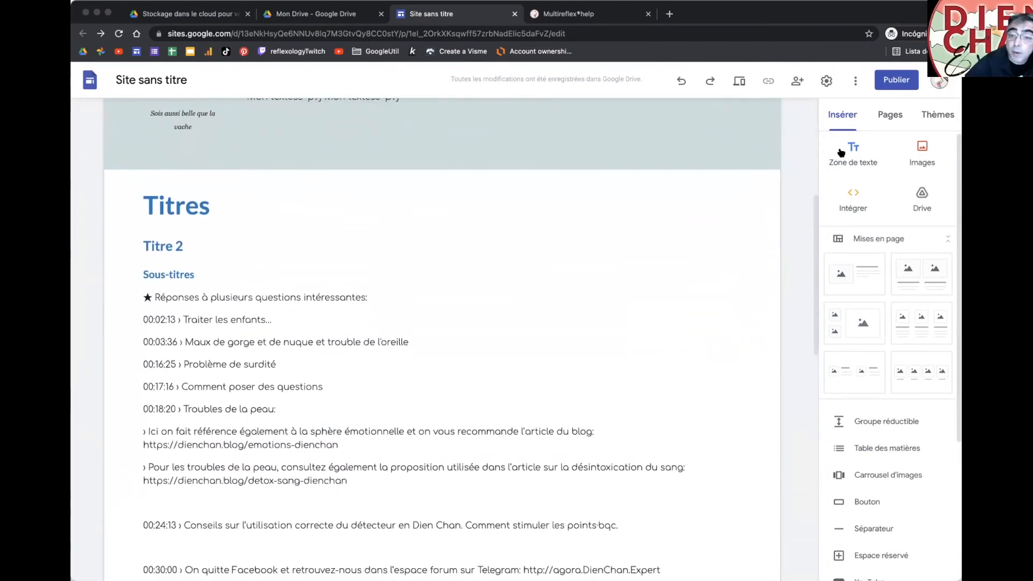
click(886, 116)
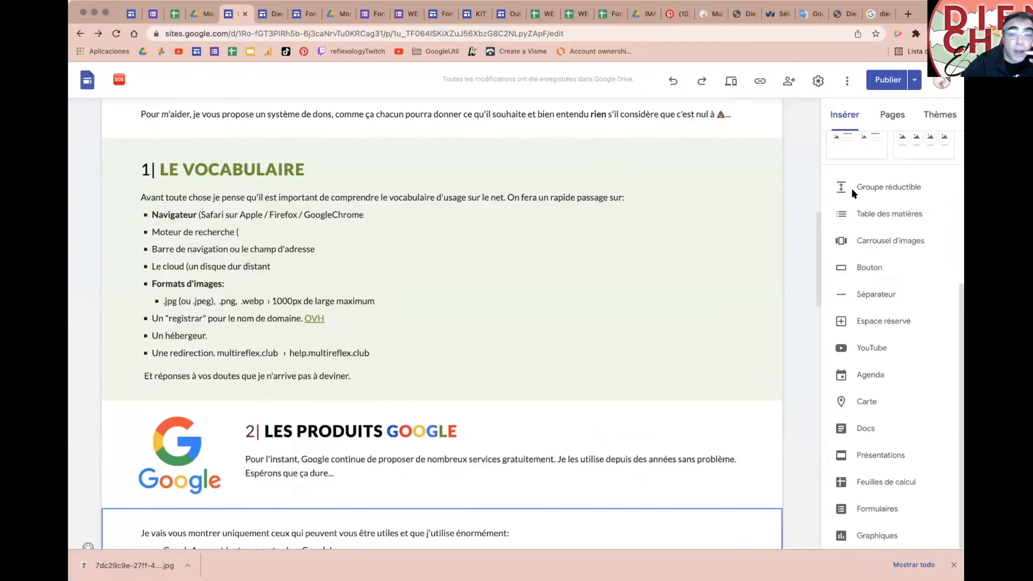
Step: Expand Español in the Pages list, then switch to the DienChan*news and KIT editor tabs
click(892, 118)
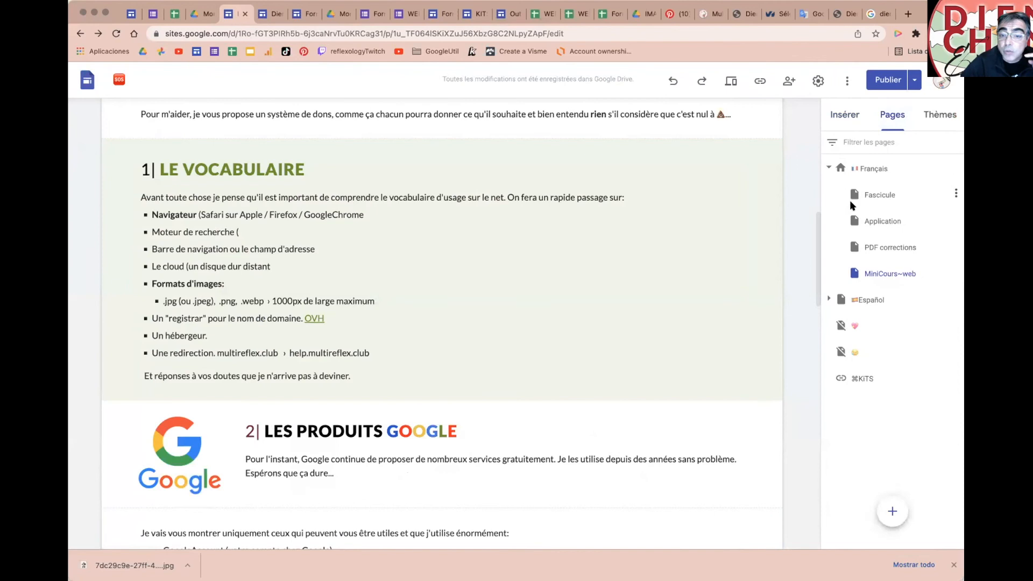
click(827, 300)
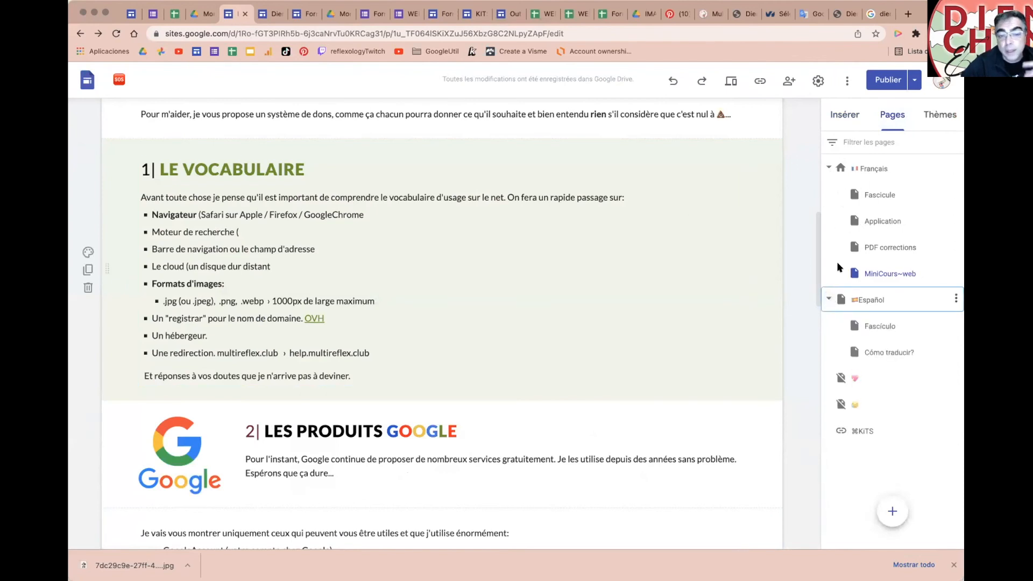
click(272, 15)
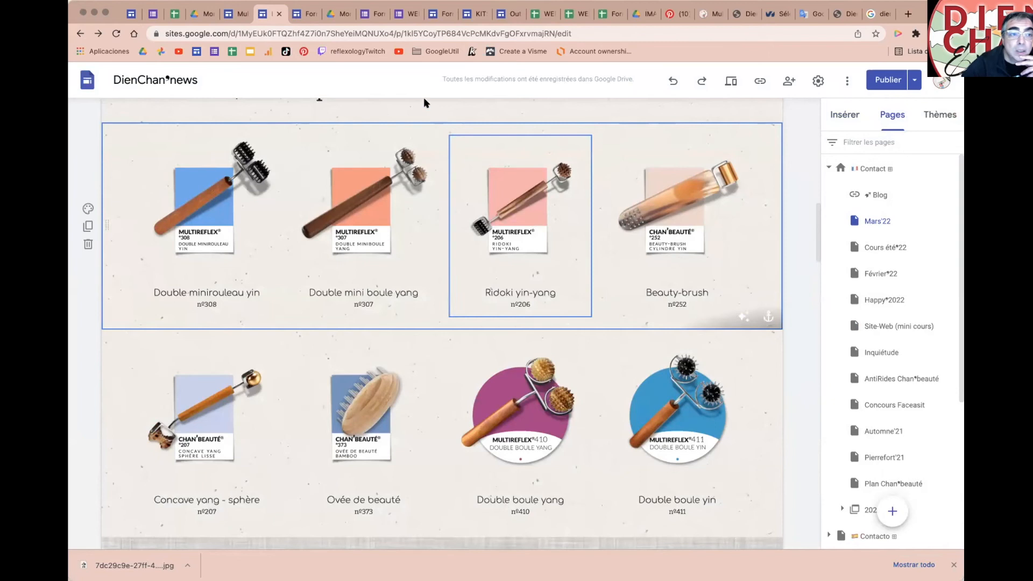
click(476, 15)
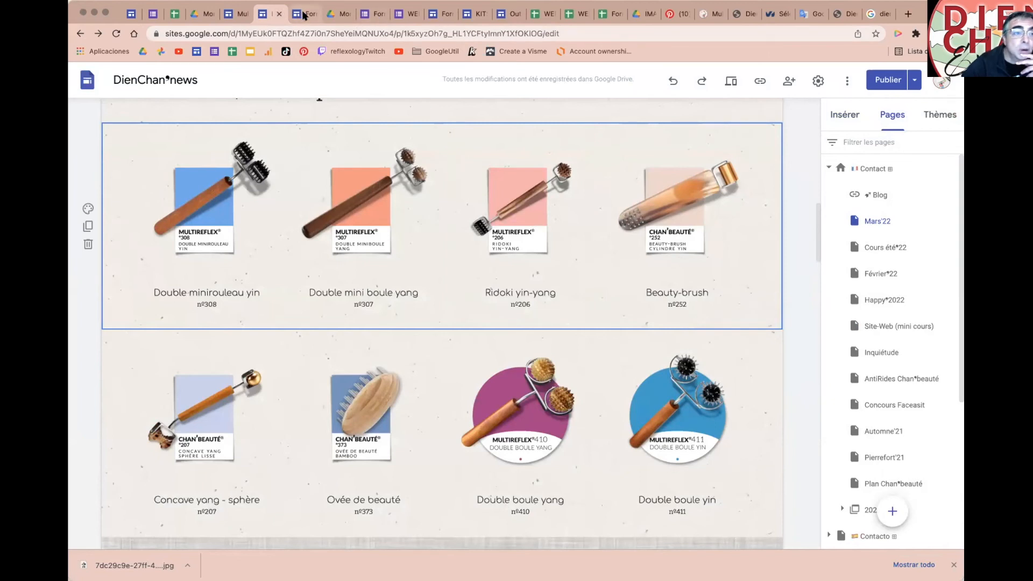
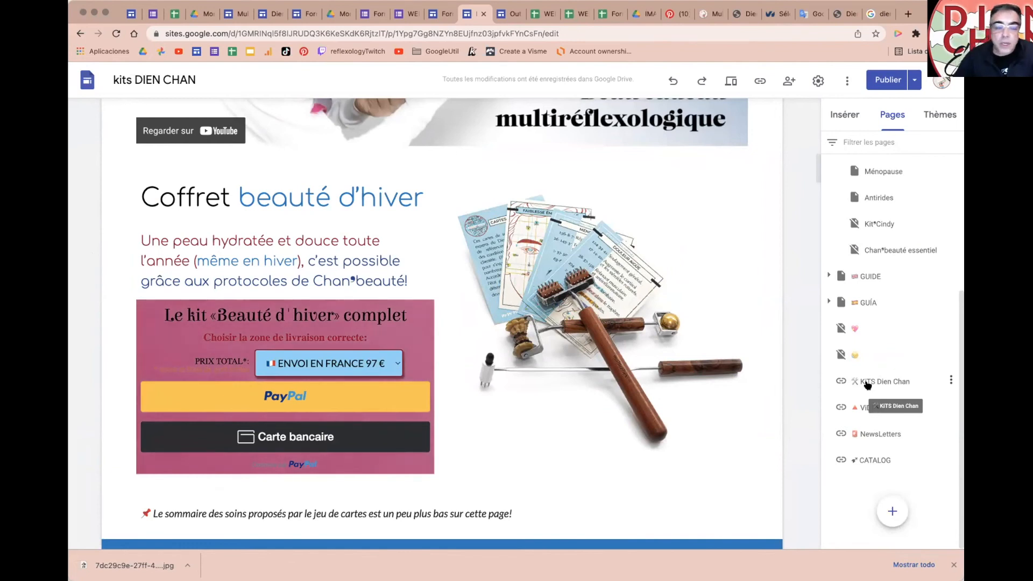
Step: Open the Kit•Cindy page from the Pages list for editing
scroll(883, 268, up, 1)
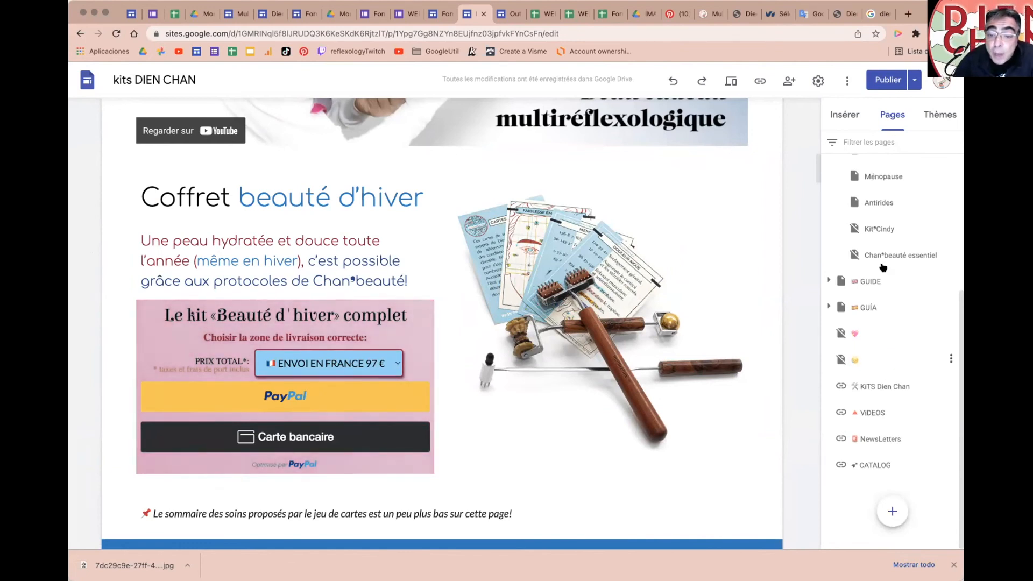
click(881, 232)
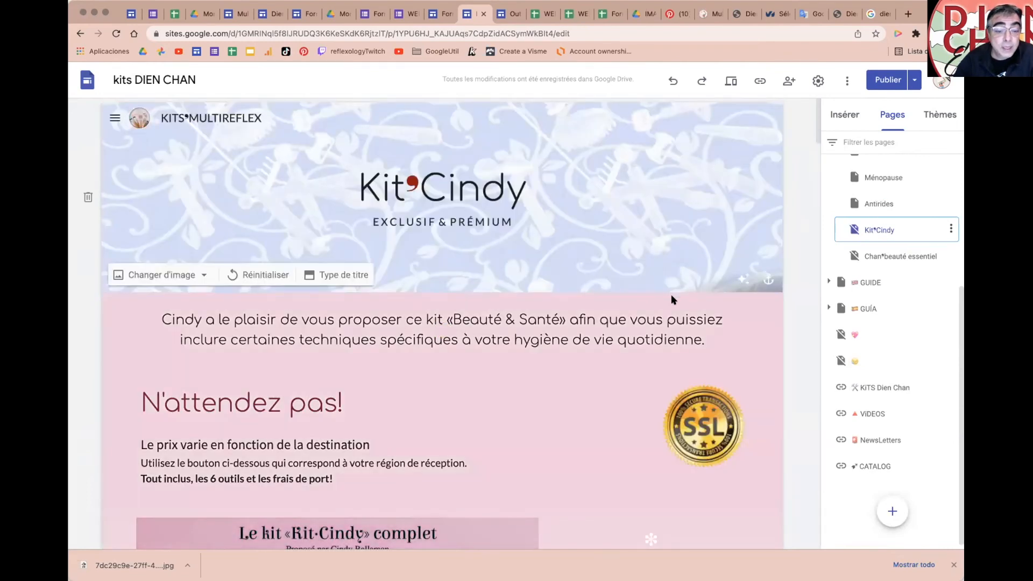
scroll(792, 344, down, 5)
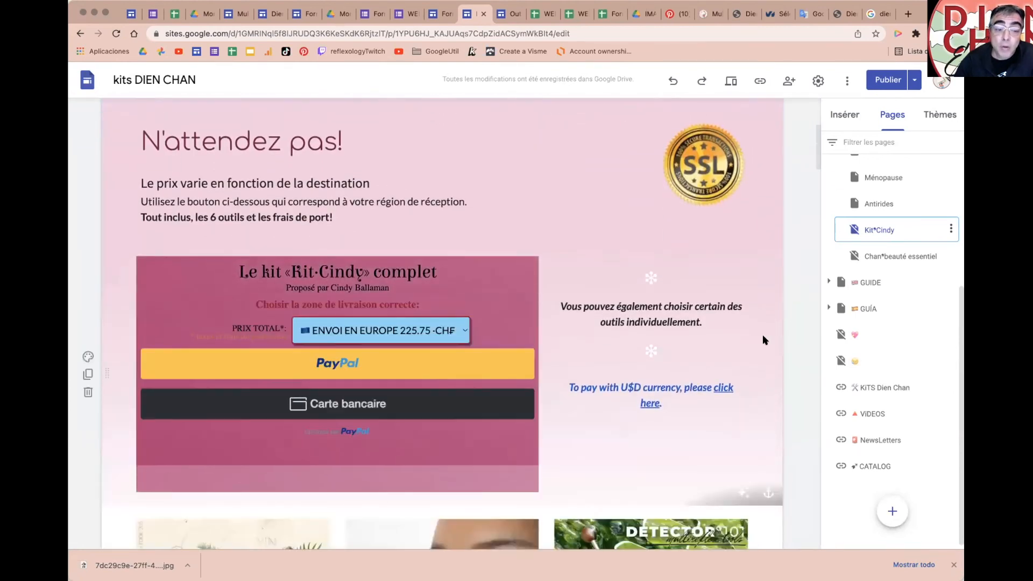
scroll(763, 339, down, 2)
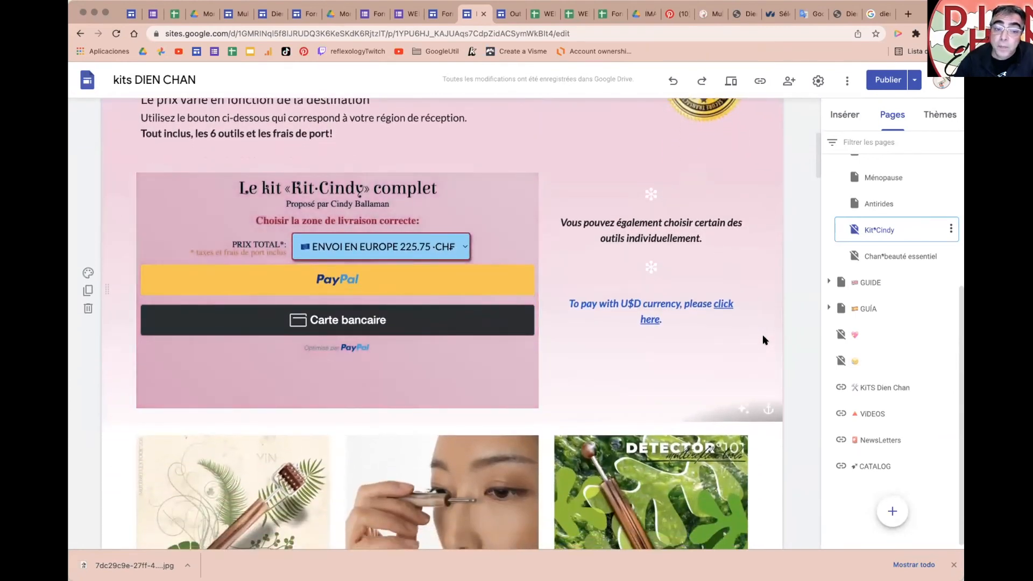
scroll(764, 340, down, 6)
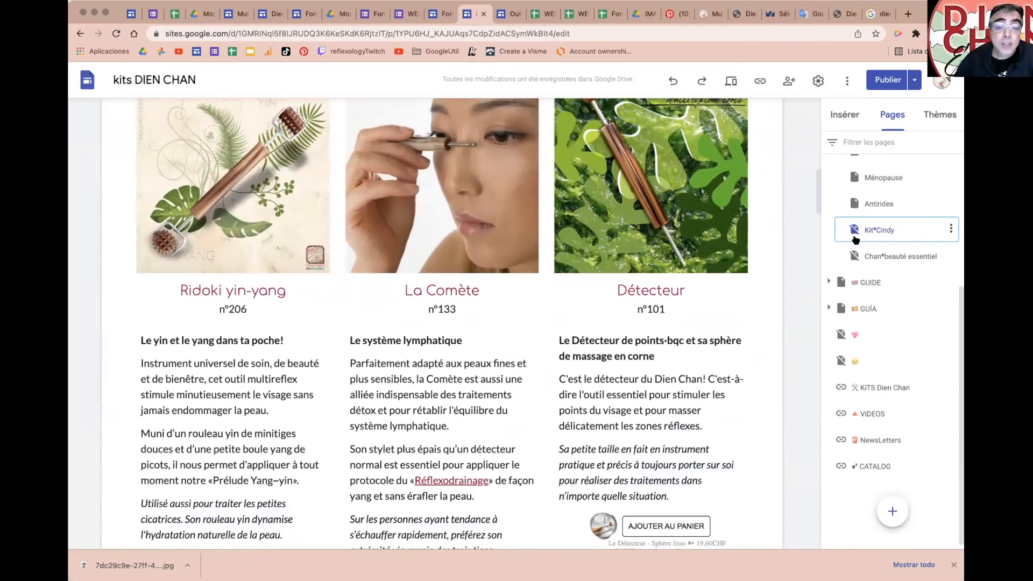
scroll(627, 356, down, 14)
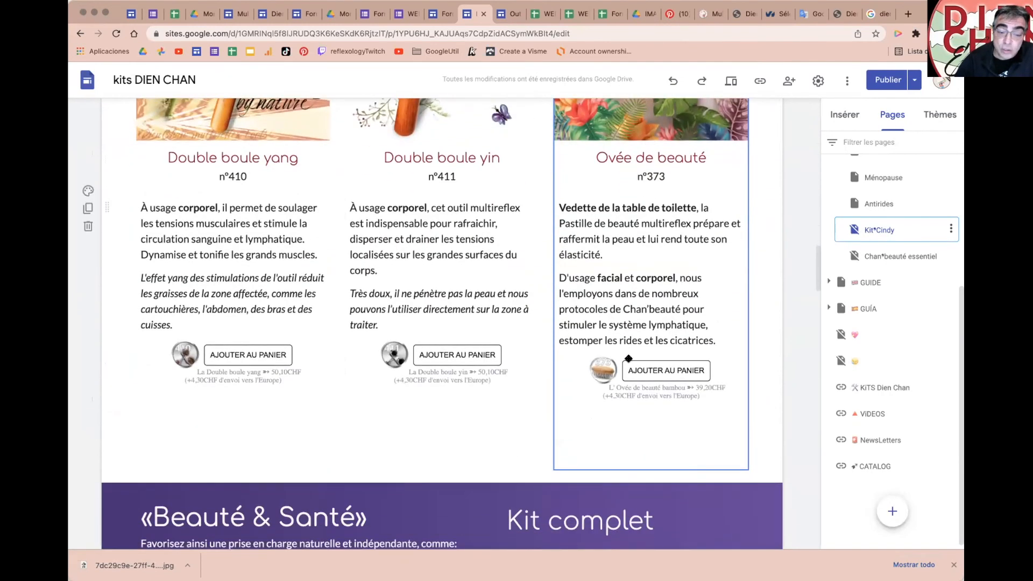
scroll(426, 368, down, 13)
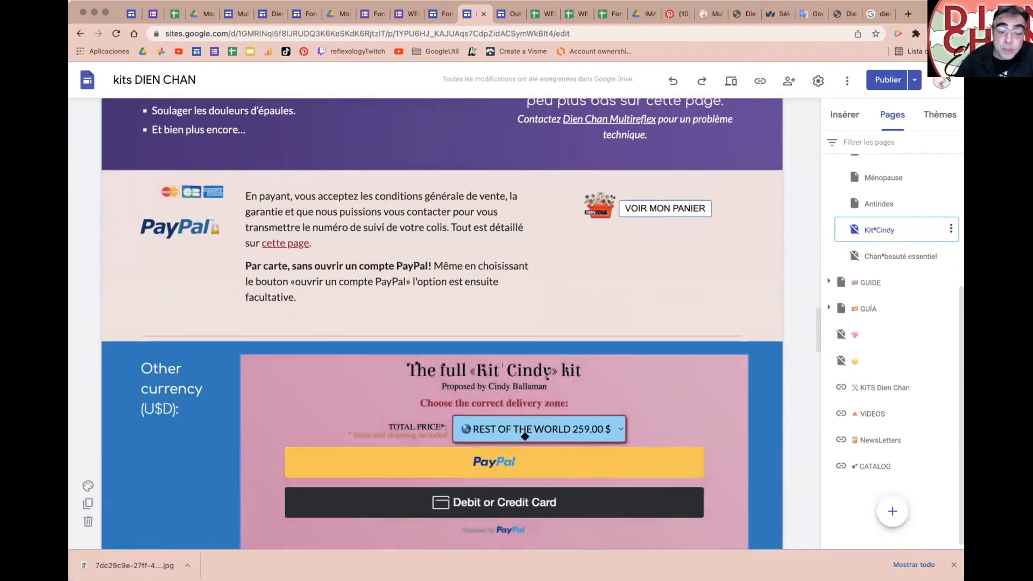
scroll(689, 408, down, 9)
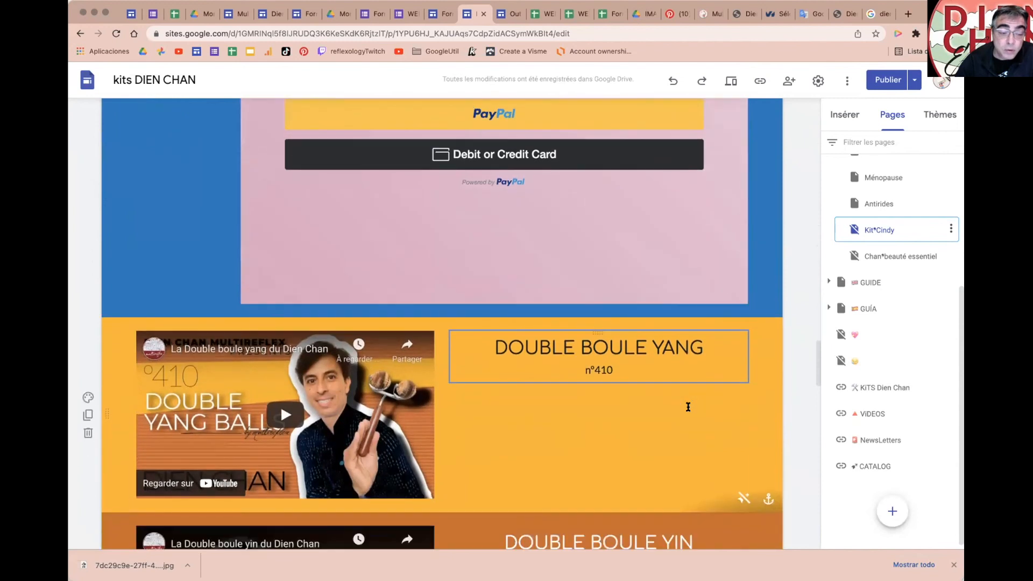
scroll(688, 407, up, 10)
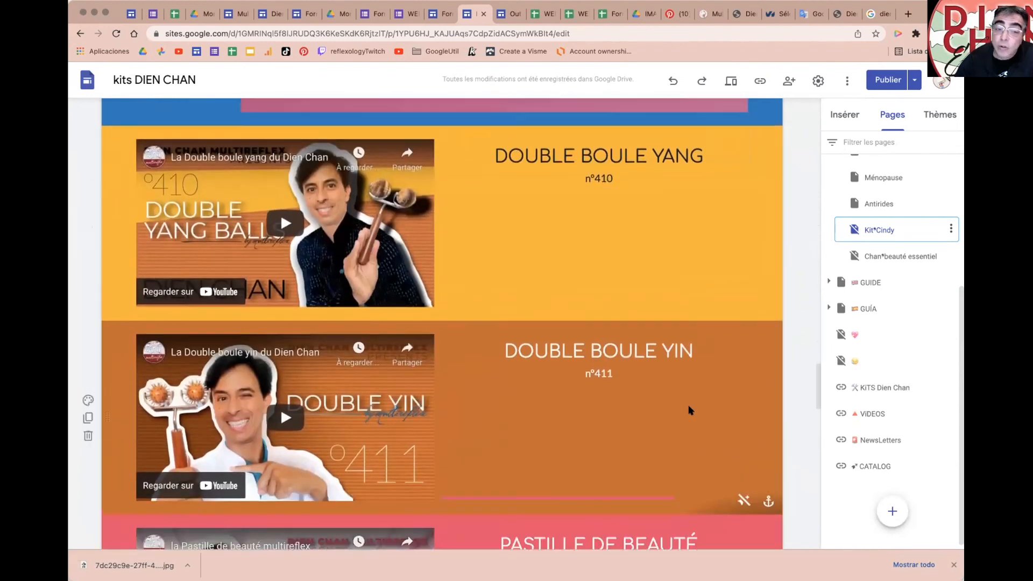
scroll(689, 406, up, 15)
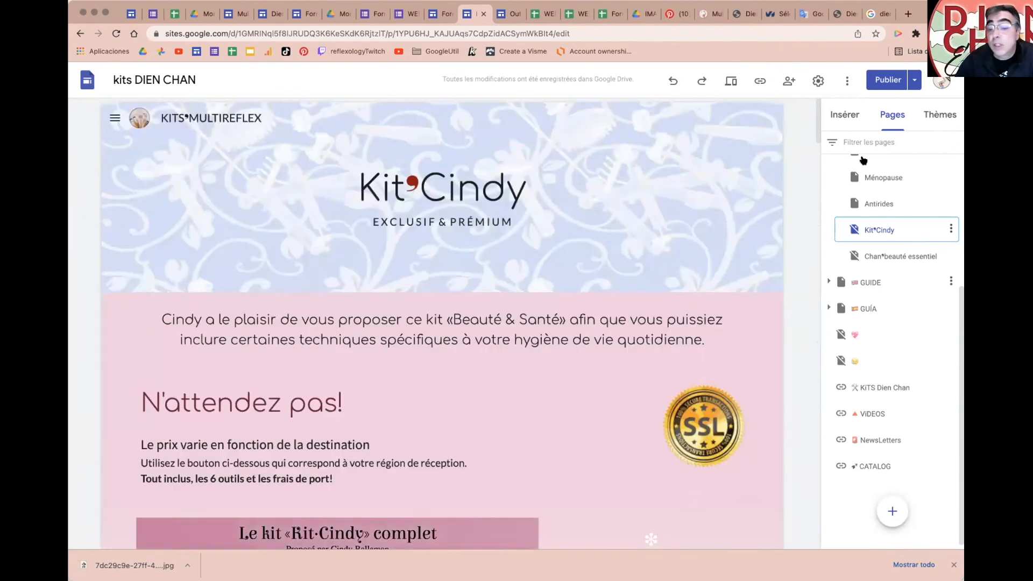
scroll(550, 402, down, 3)
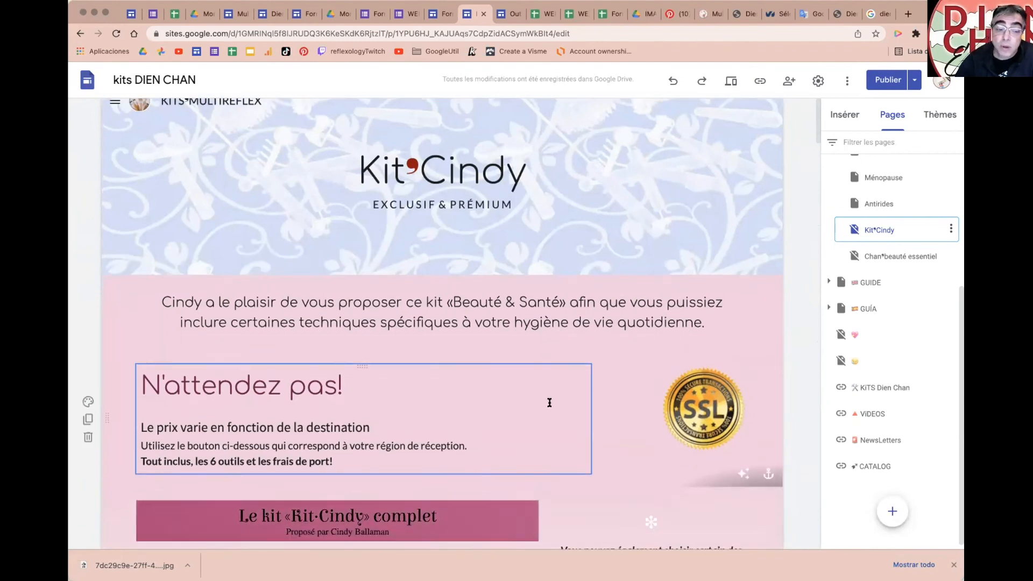
scroll(549, 403, down, 1)
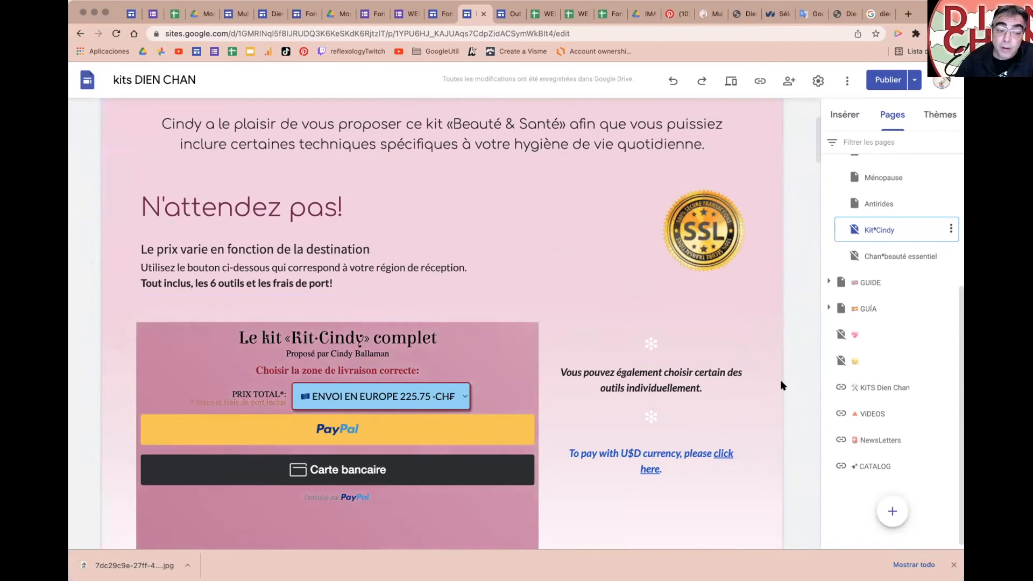
scroll(780, 383, up, 4)
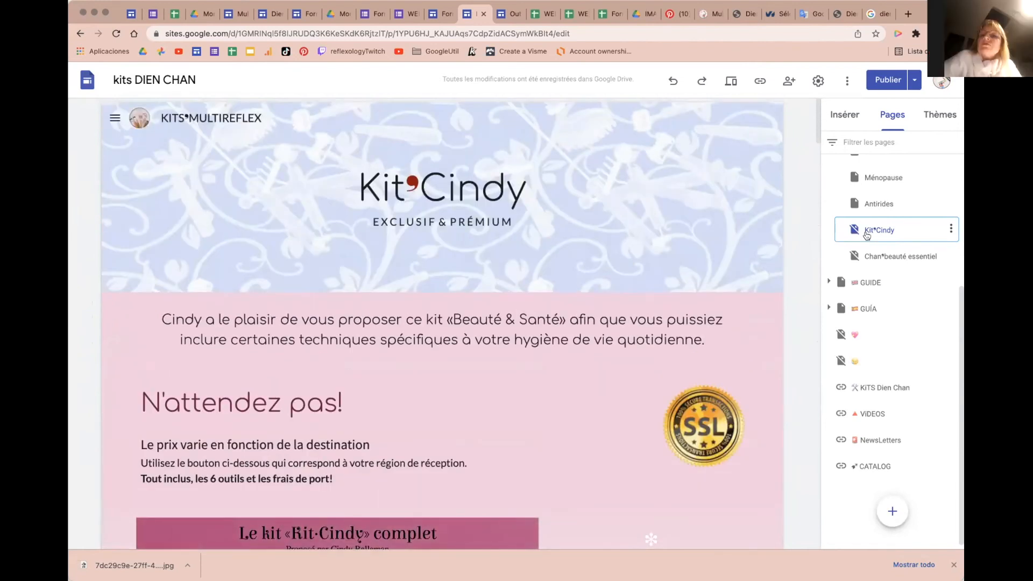
click(878, 14)
Step: Open the published kits.multireflex.club site and search it for 'cindy'
click(307, 34)
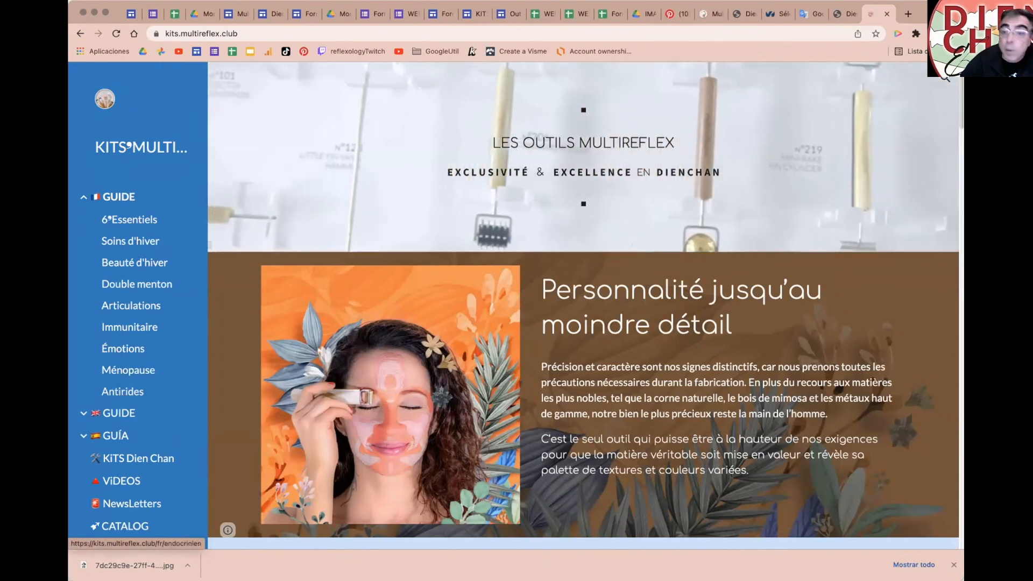
click(817, 94)
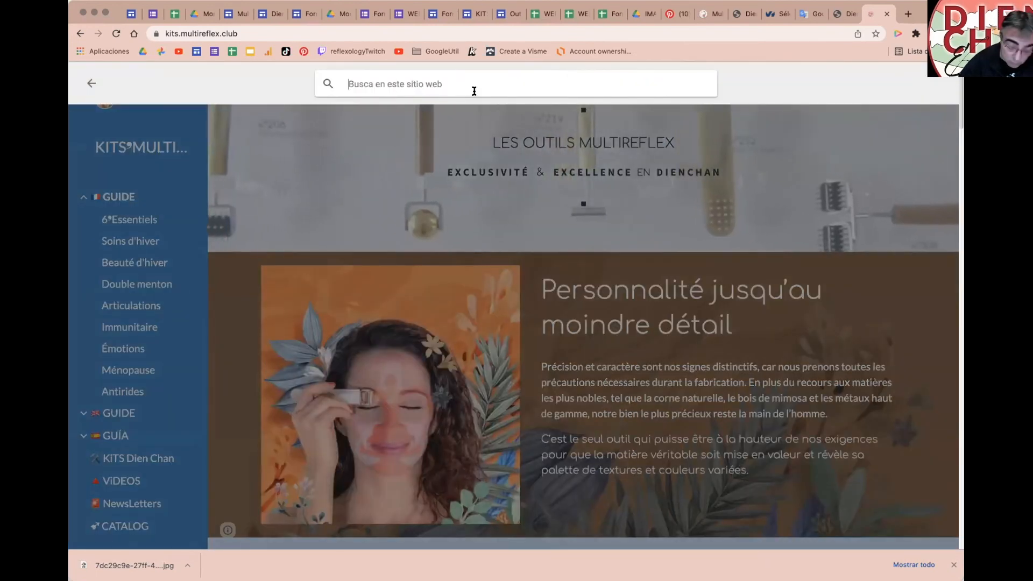
text(cindy)
key(Return)
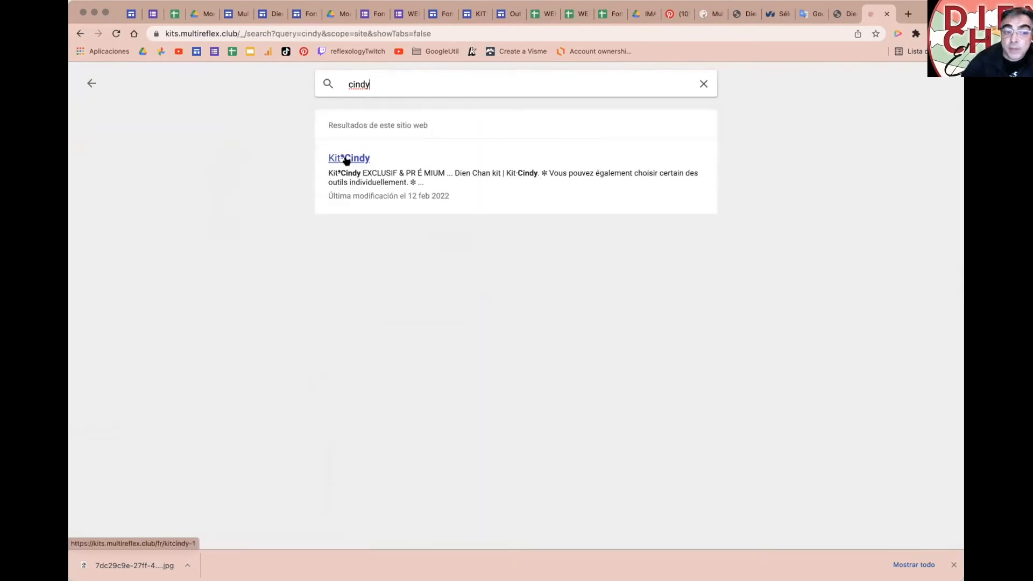
Step: Return to the site home and run a new search for 'emotion'
click(89, 83)
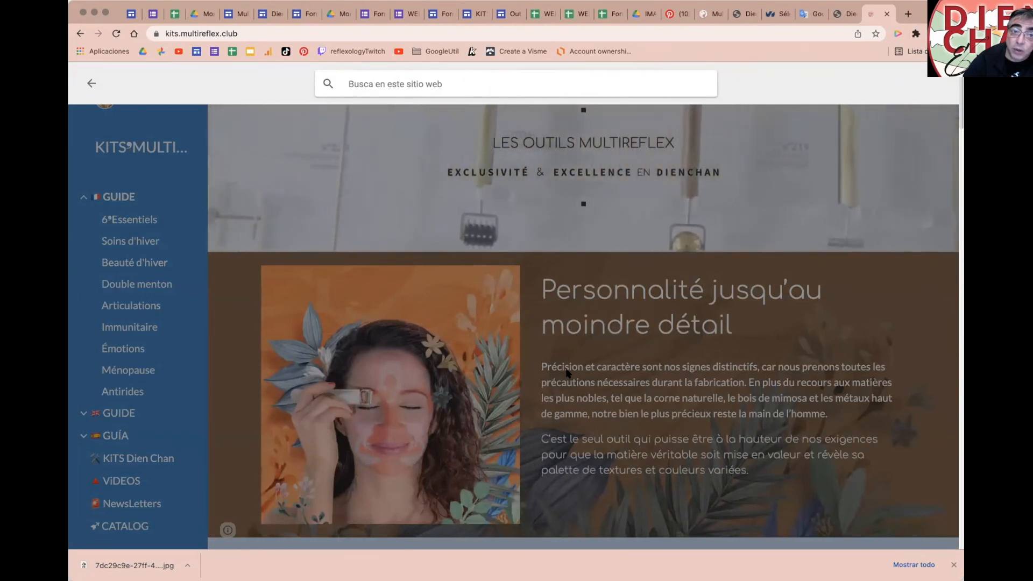
click(386, 76)
text(emotion)
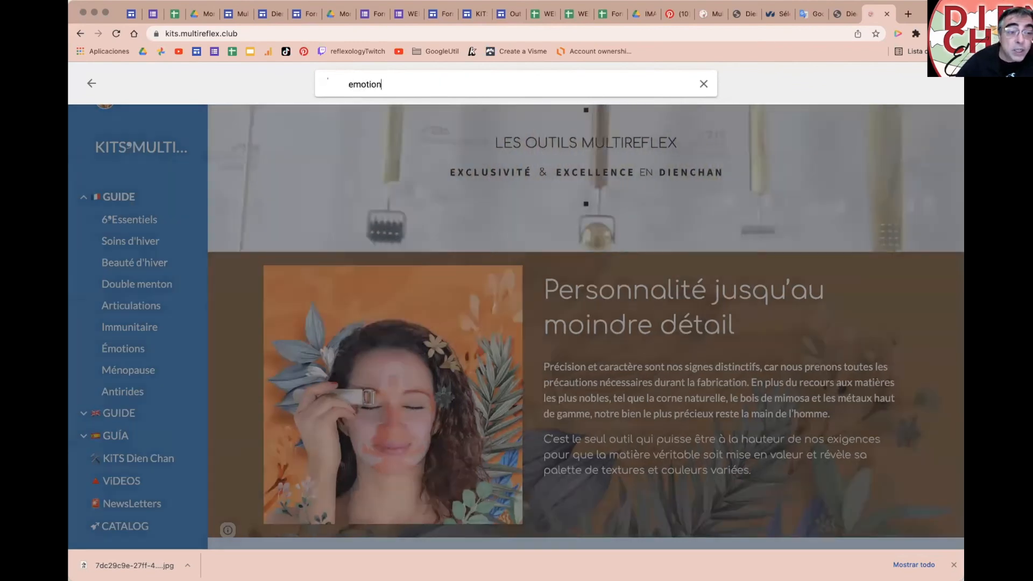
key(Return)
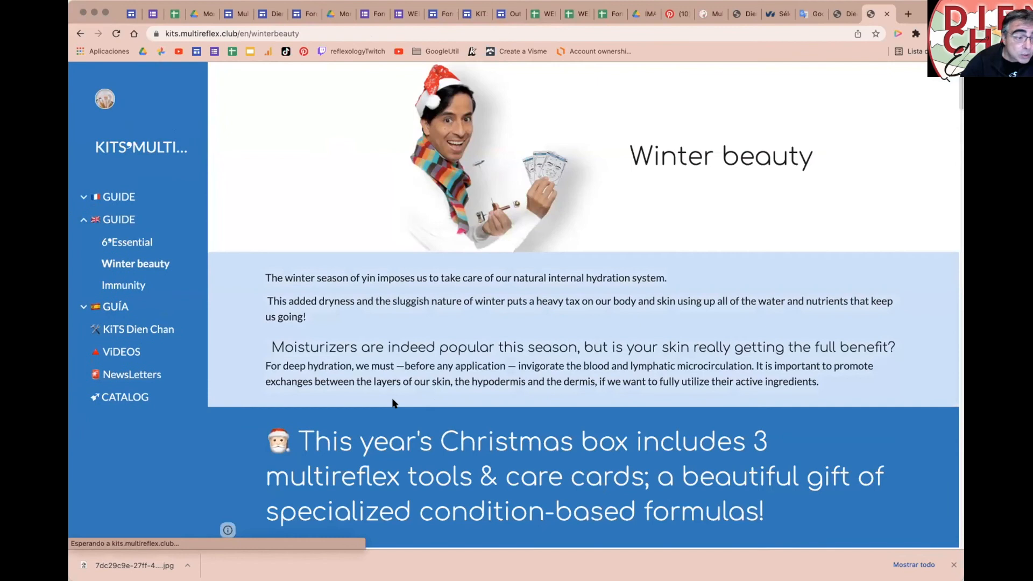
Step: Open the Winter beauty page and expand the French GUIDE sub-pages in the sidebar
scroll(395, 400, down, 5)
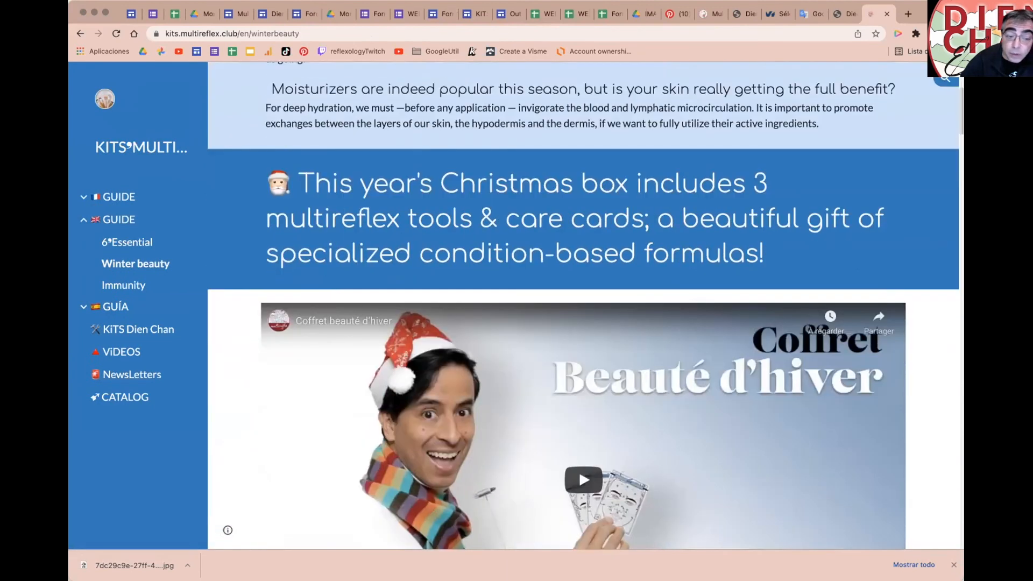
click(135, 264)
click(77, 197)
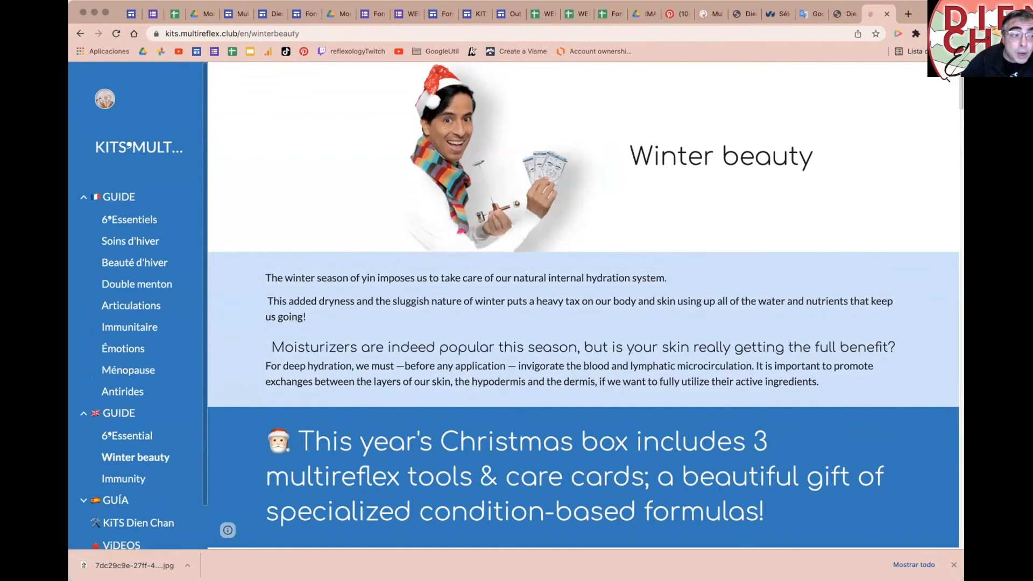
Step: Narrow the browser window, then open and close the collapsed navigation menu
drag(964, 579, 824, 579)
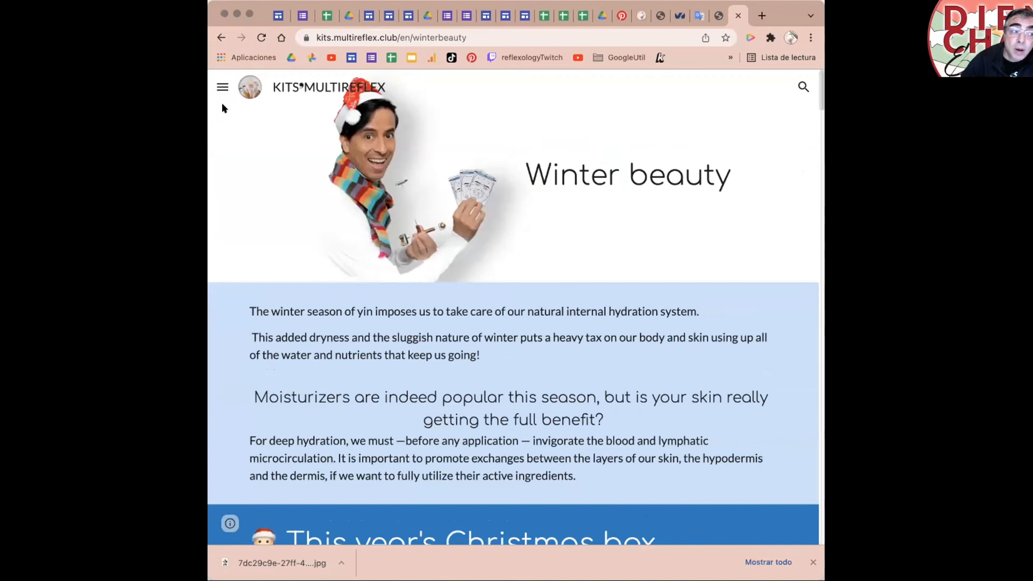
click(221, 87)
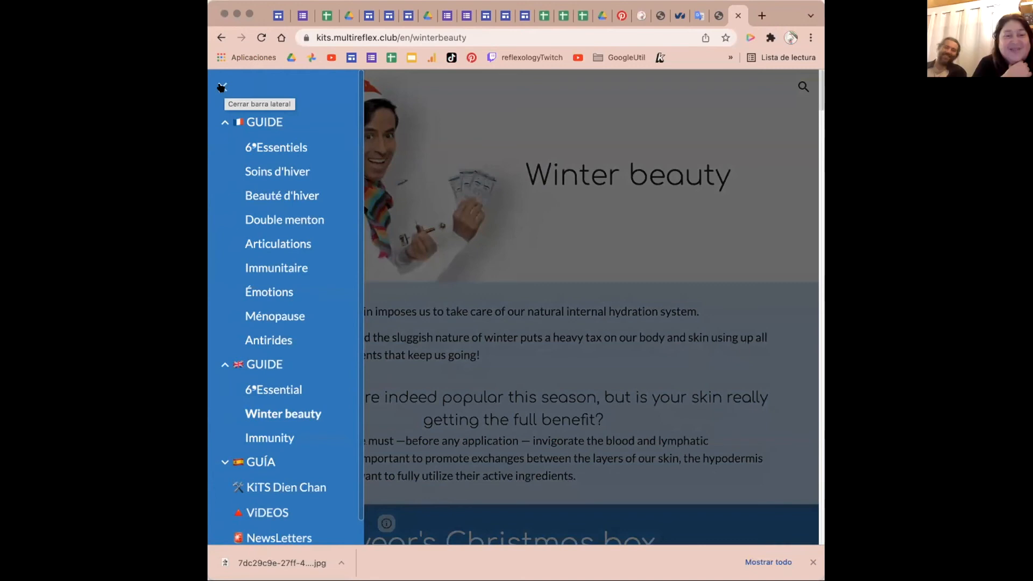
click(221, 88)
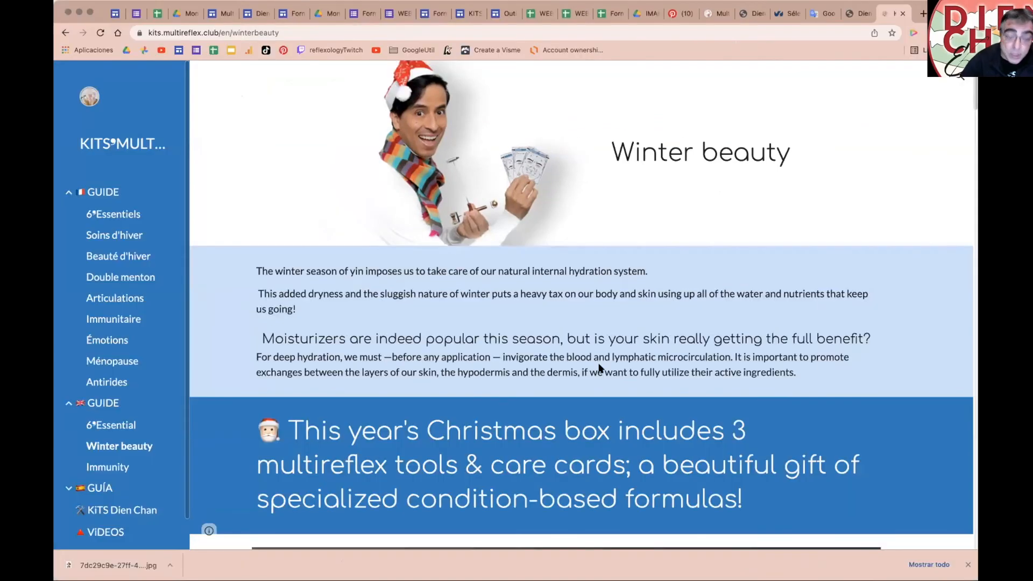
Step: Open DevTools and turn on the device-size preview
key(super+alt+i)
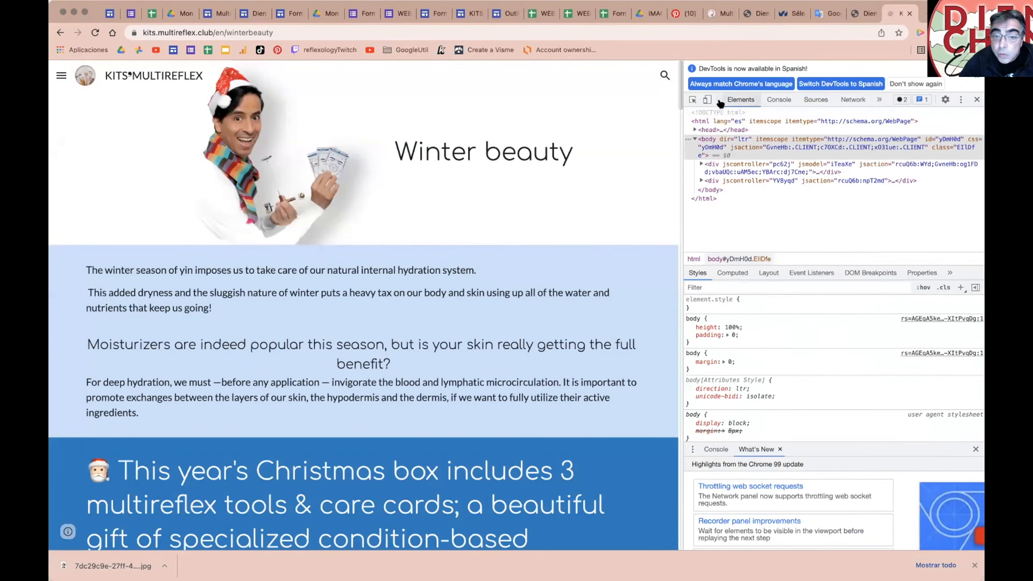
click(708, 101)
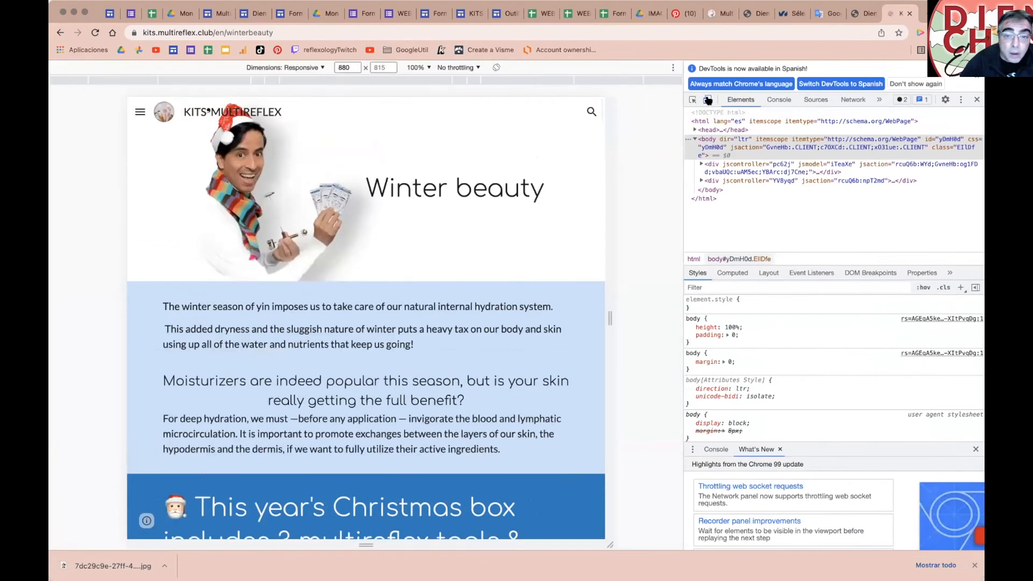
click(708, 100)
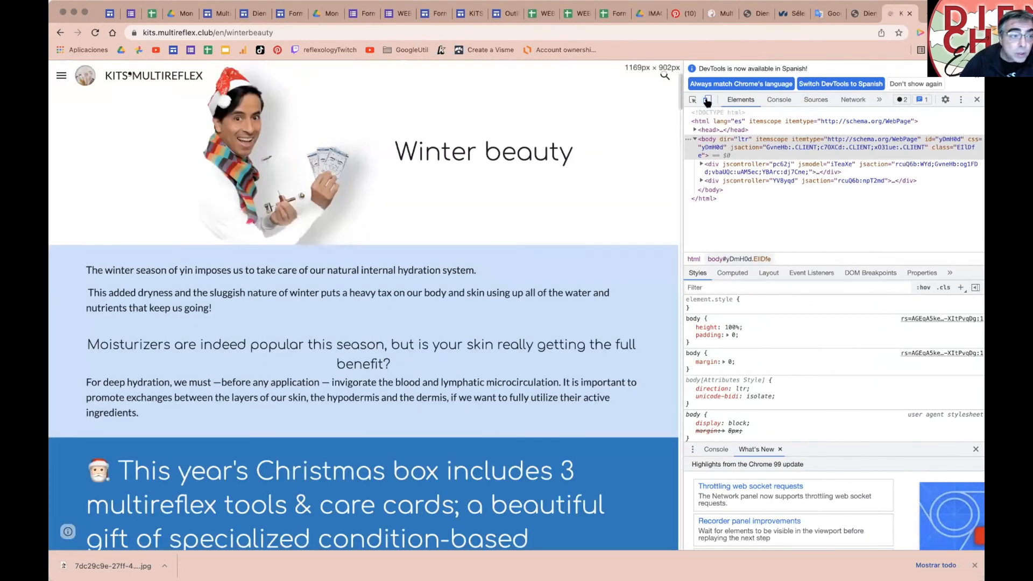
click(708, 100)
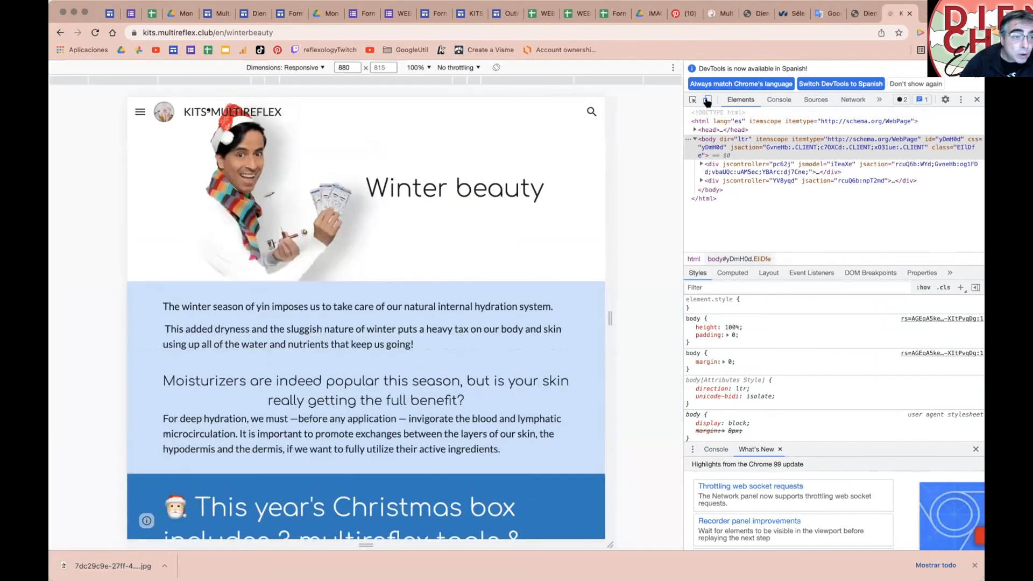
Step: Preview the Winter beauty page at iPhone SE size and open its navigation drawer
click(321, 69)
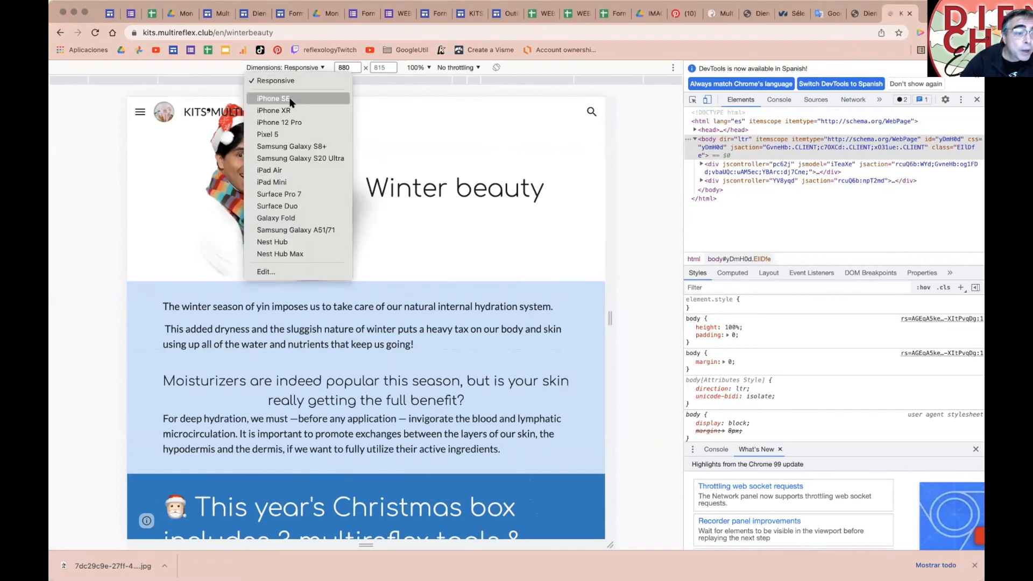
click(291, 100)
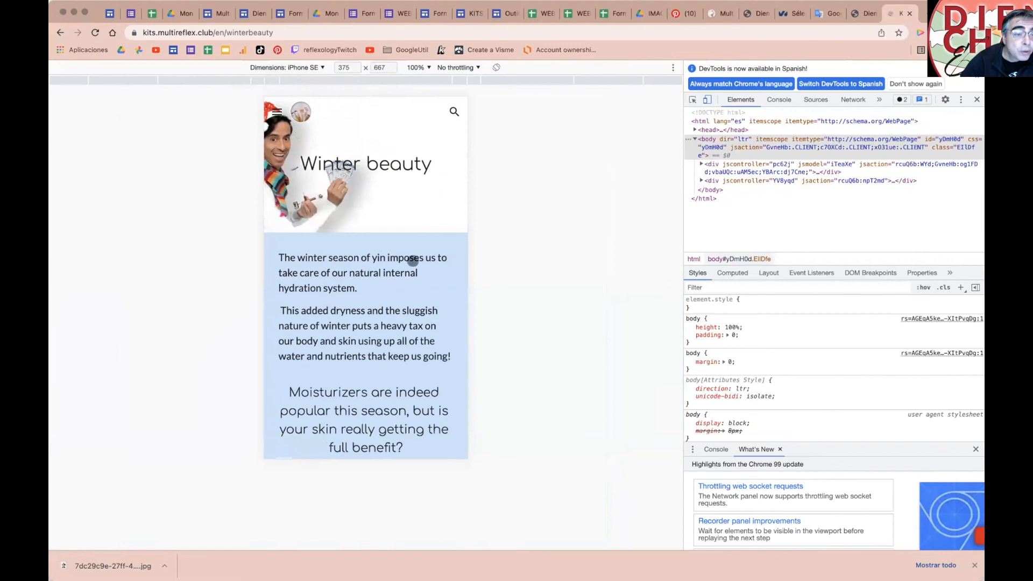
scroll(358, 246, down, 3)
scroll(350, 256, up, 3)
scroll(360, 245, down, 3)
scroll(377, 301, up, 3)
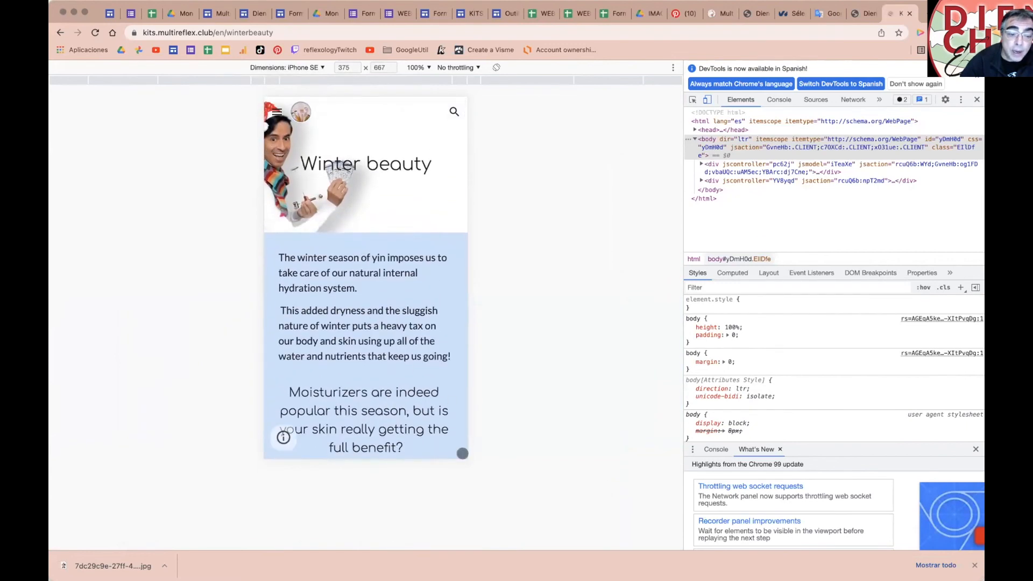
scroll(342, 270, down, 3)
scroll(286, 157, up, 3)
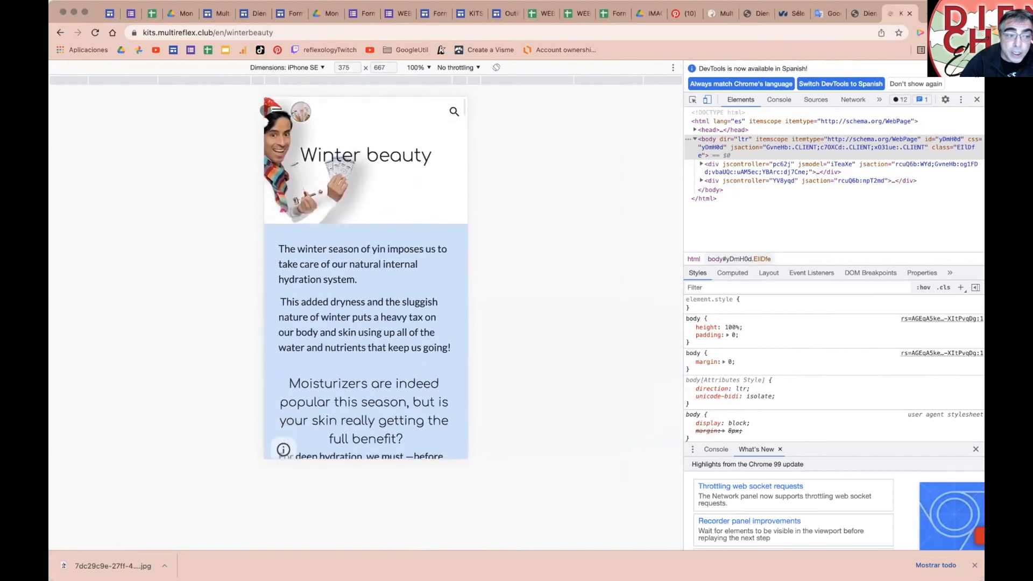
click(275, 111)
scroll(308, 199, down, 2)
scroll(302, 212, up, 2)
Step: Switch the preview to Samsung Galaxy A51/71 and close the navigation drawer
click(312, 67)
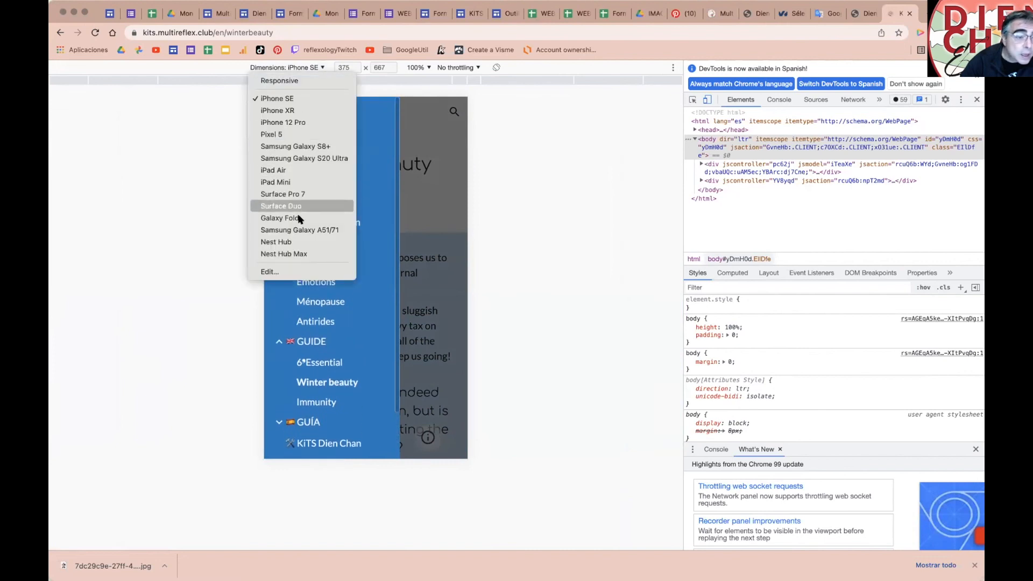
click(306, 232)
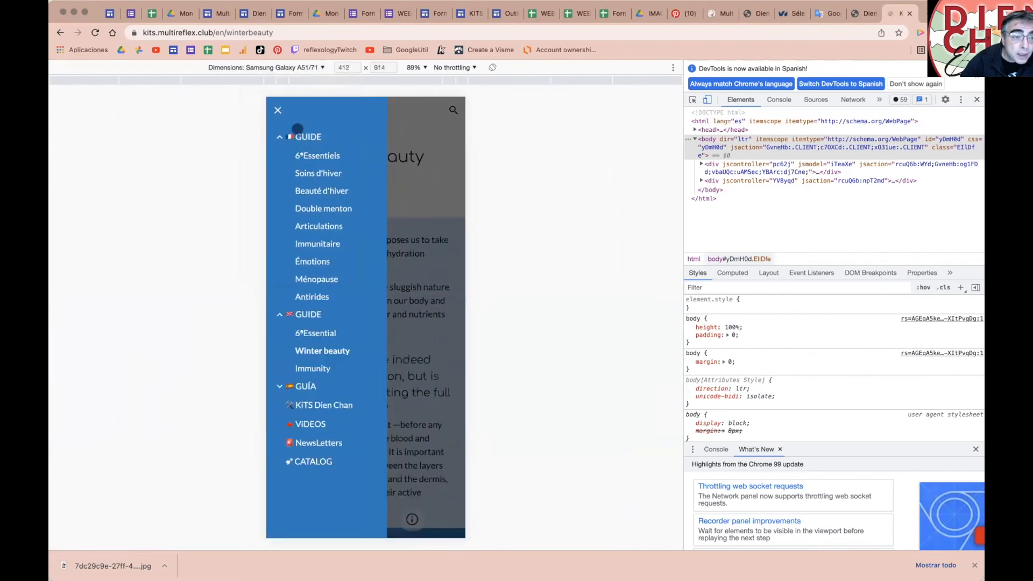
click(277, 110)
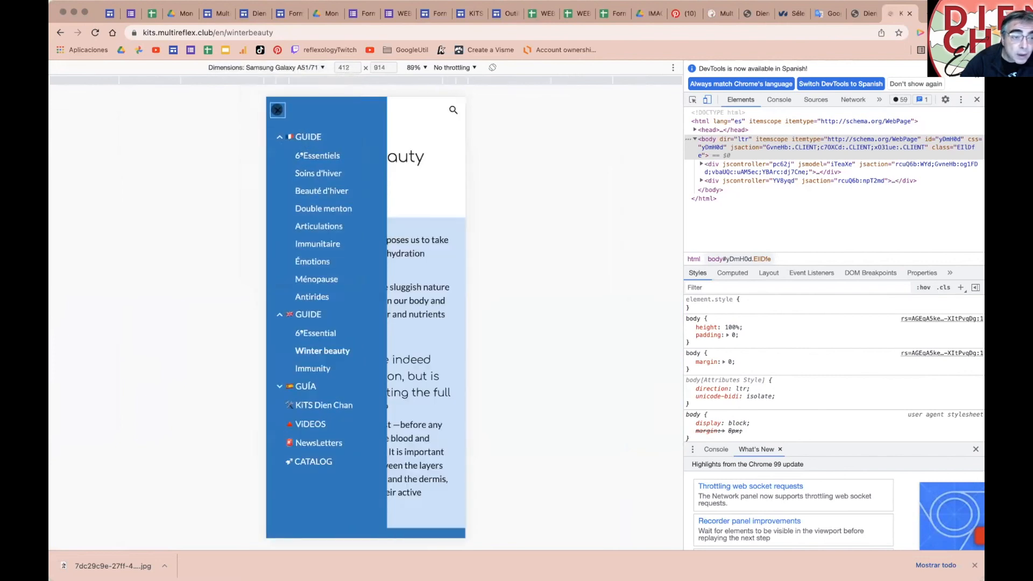
Step: Preview the page as an iPad Air, testing the site search and navigation drawer
click(317, 67)
click(228, 171)
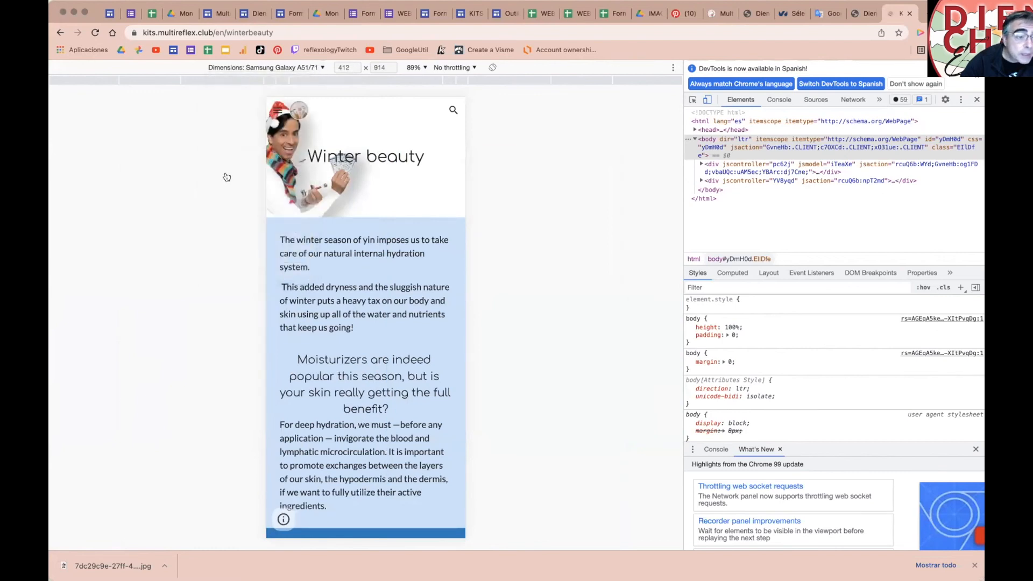
scroll(385, 350, down, 3)
scroll(385, 349, up, 3)
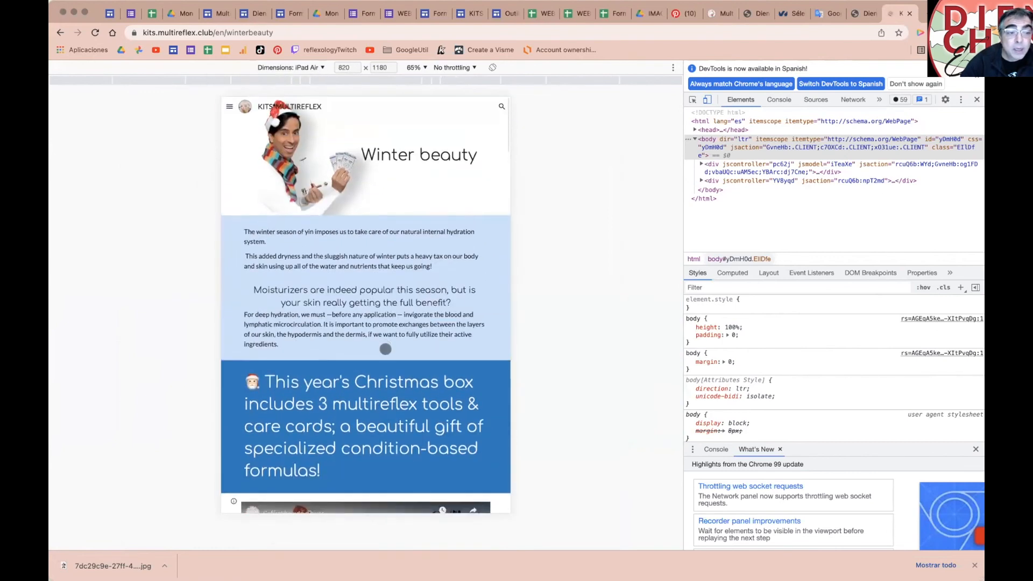
scroll(385, 349, down, 3)
scroll(385, 349, up, 3)
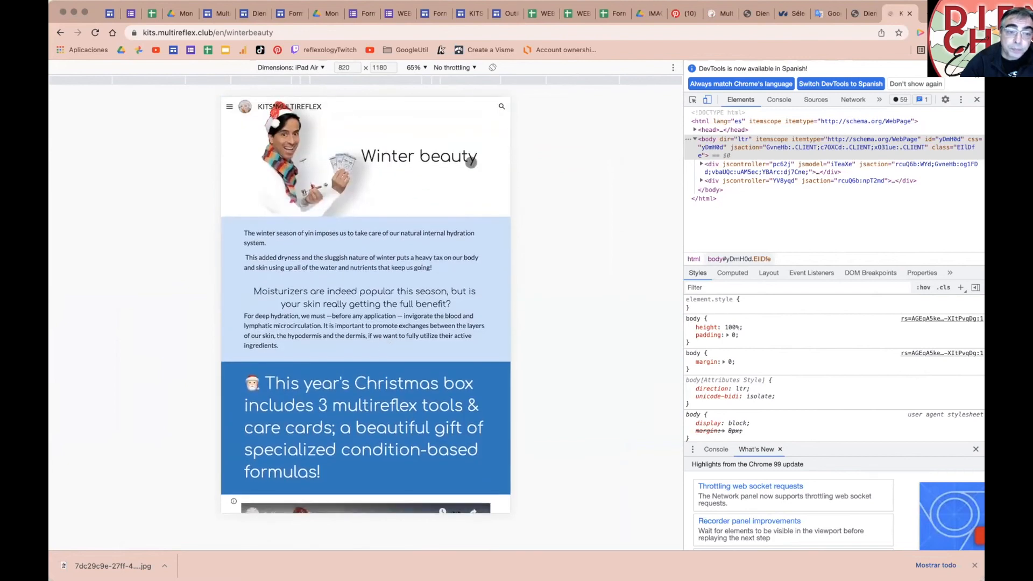
click(499, 104)
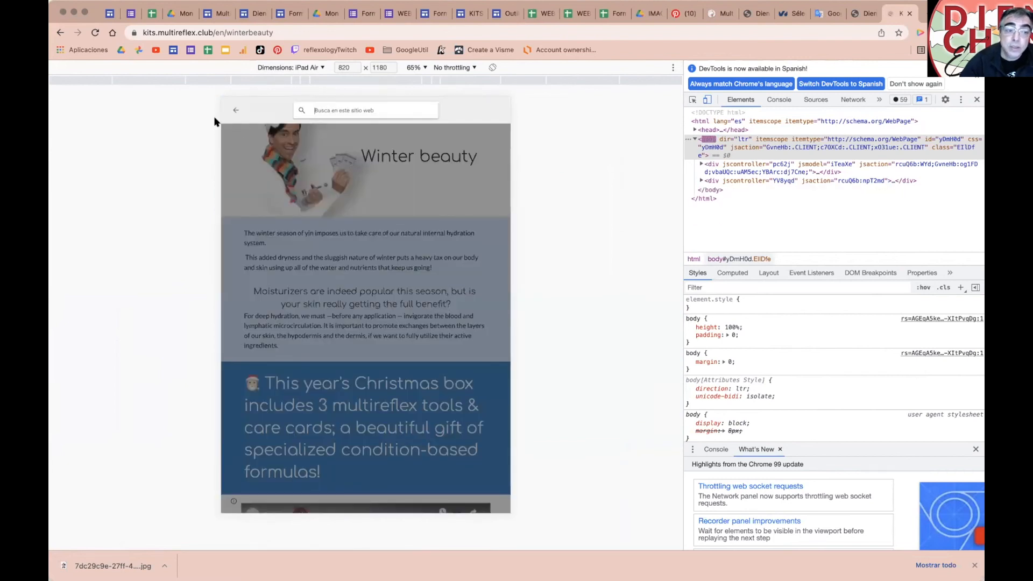
click(236, 107)
click(228, 105)
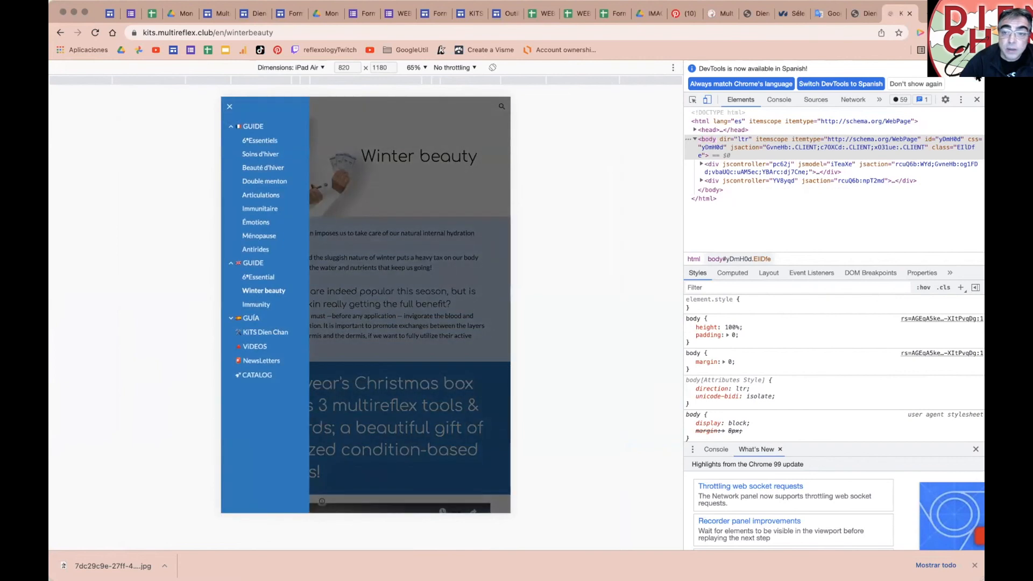
Step: Turn off device emulation and close DevTools to return to full-width view
click(976, 77)
click(703, 68)
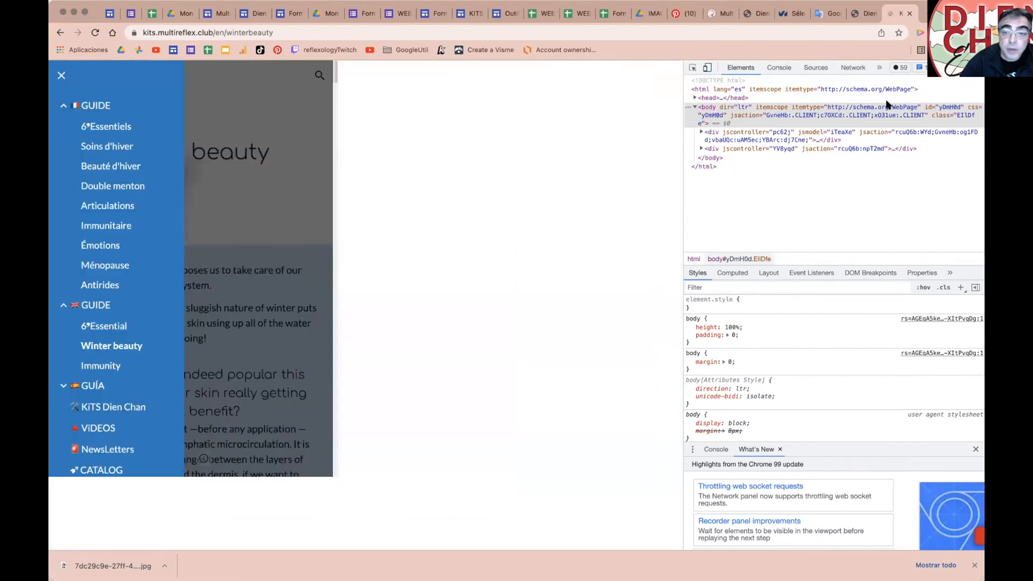
key(super+alt+i)
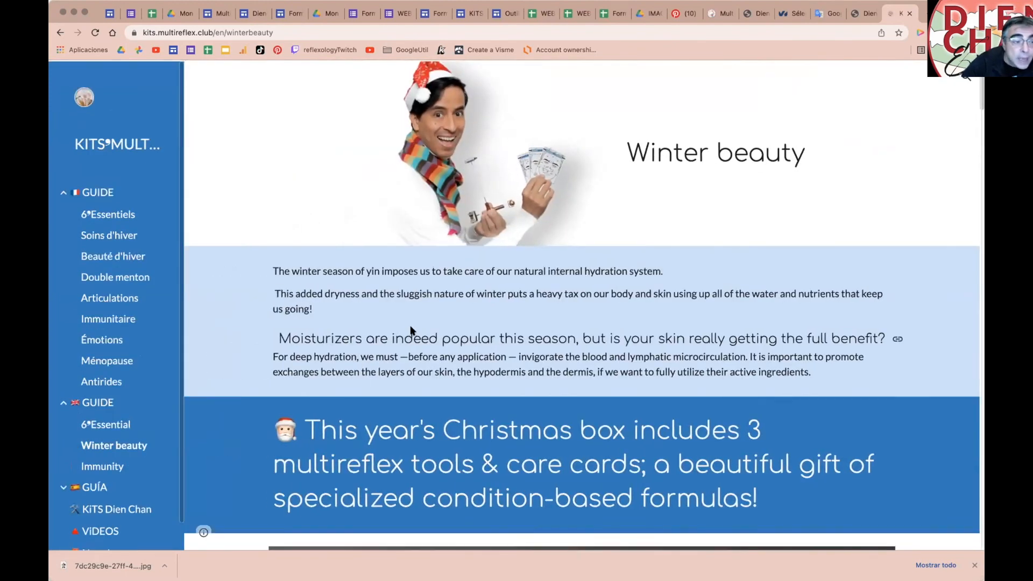
Step: Collapse and re-expand the GUIDE page group, then switch to the Formations•Dien Chan editor
scroll(417, 334, down, 3)
scroll(417, 334, up, 3)
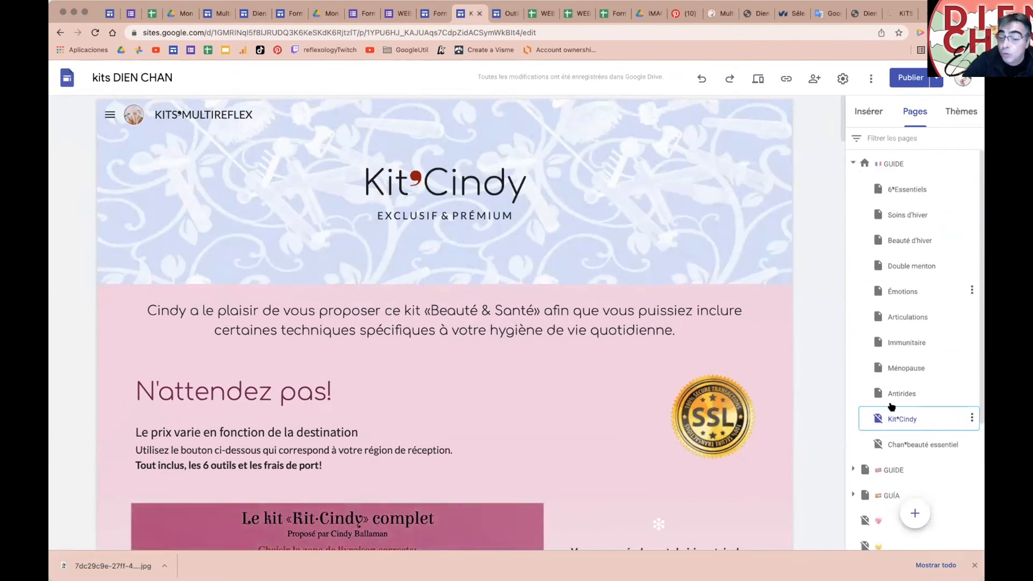
click(853, 162)
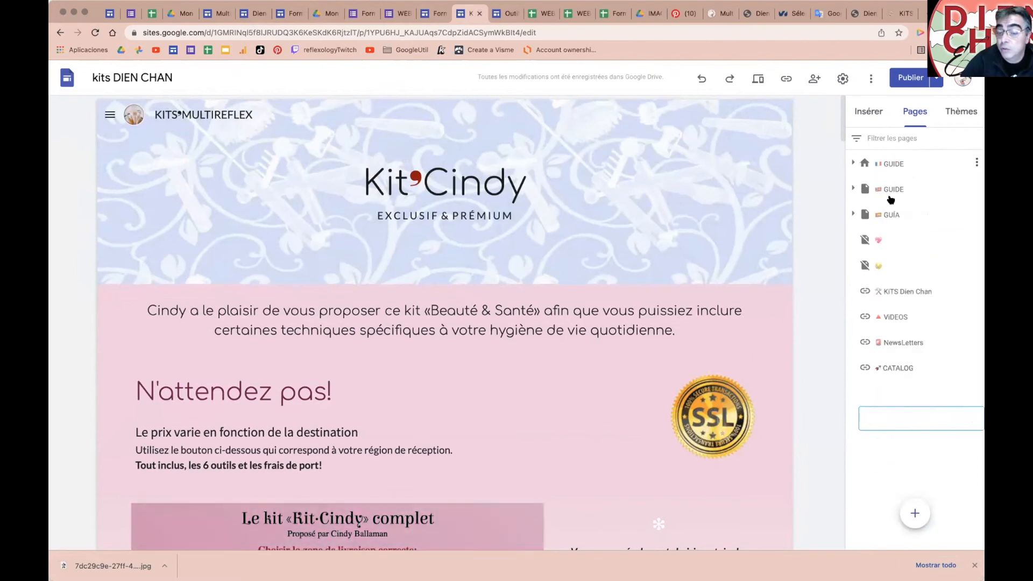
click(852, 163)
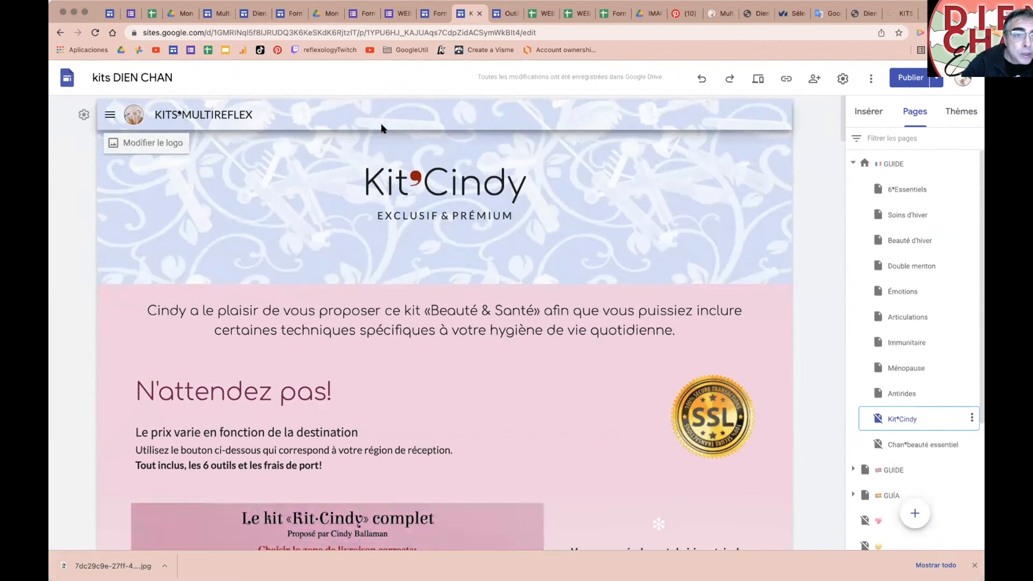
click(435, 16)
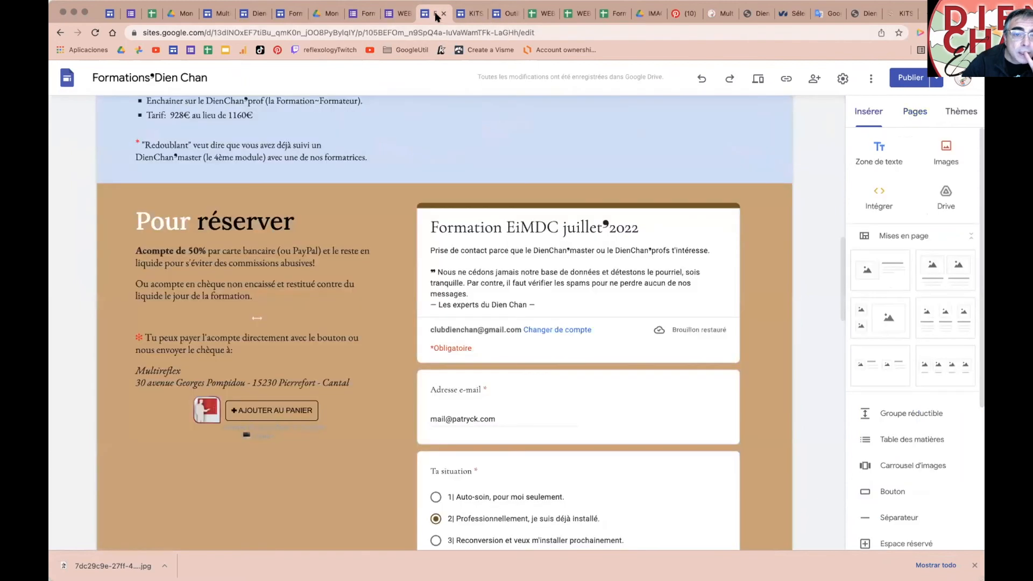
Step: Preview the Formations•Dien Chan site and its Formations menu, then switch to the DienChan•news editor
click(747, 78)
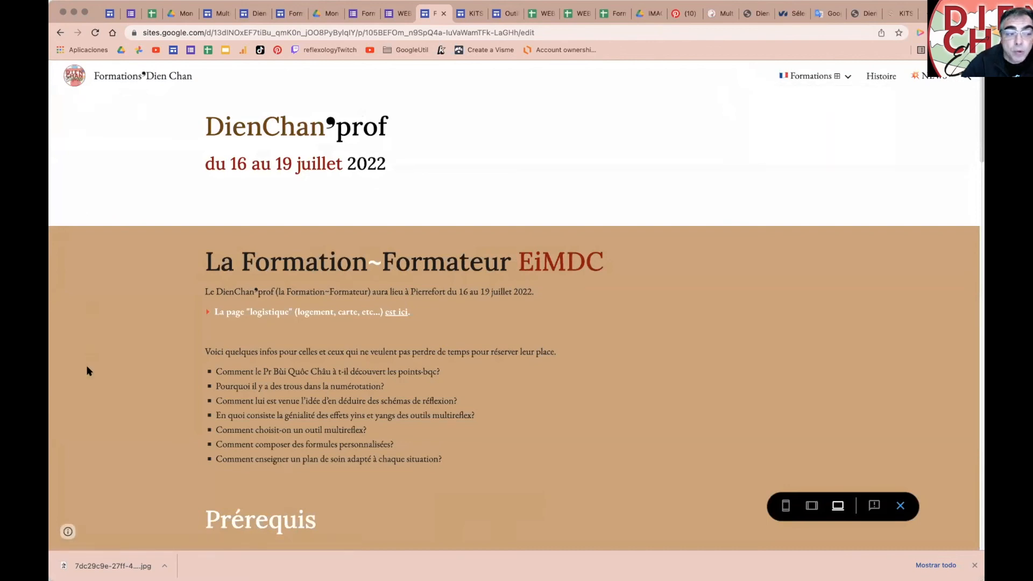
mouse_move(846, 80)
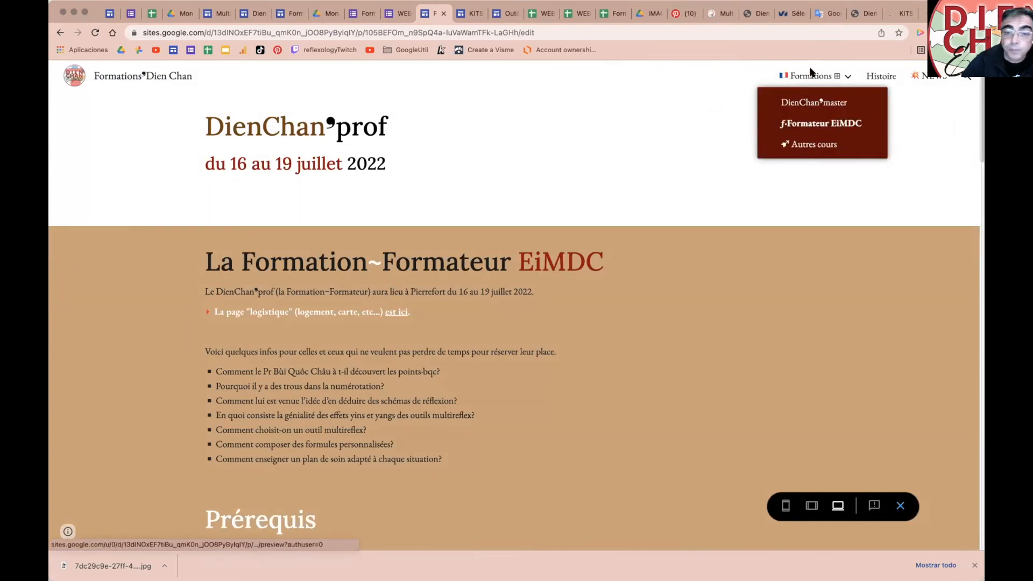
click(252, 16)
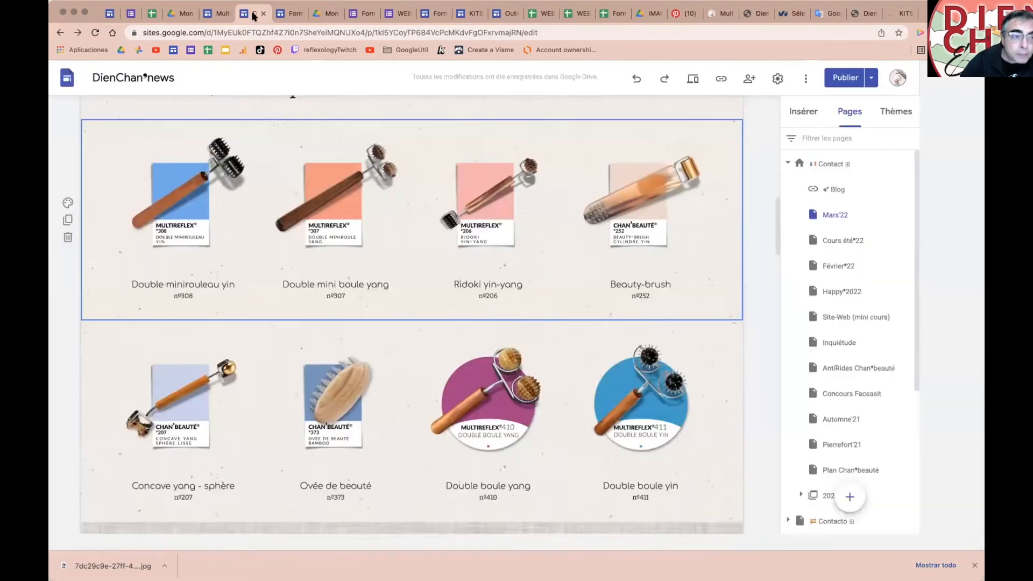
Step: Switch to the MiniCours~web page and select its 1| LE VOCABULAIRE text section
click(220, 18)
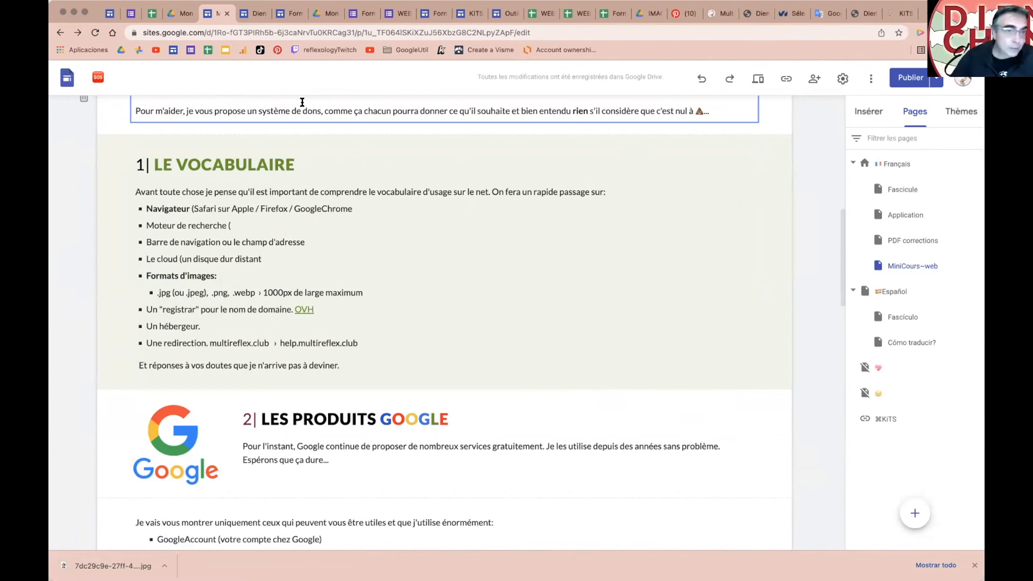
click(334, 293)
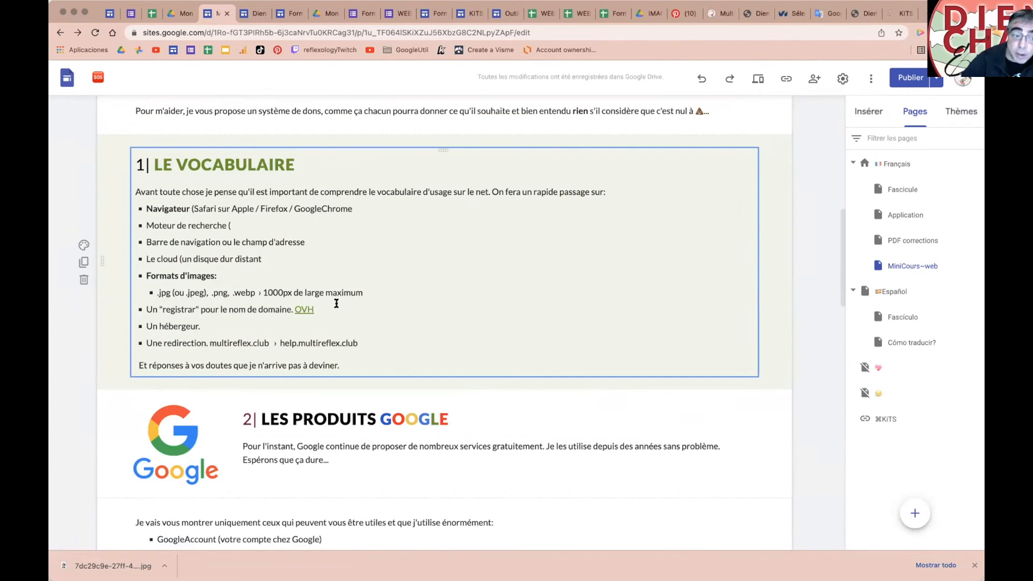
Step: Link the text help.multireflex.club to the site's heart-emoji page
click(279, 343)
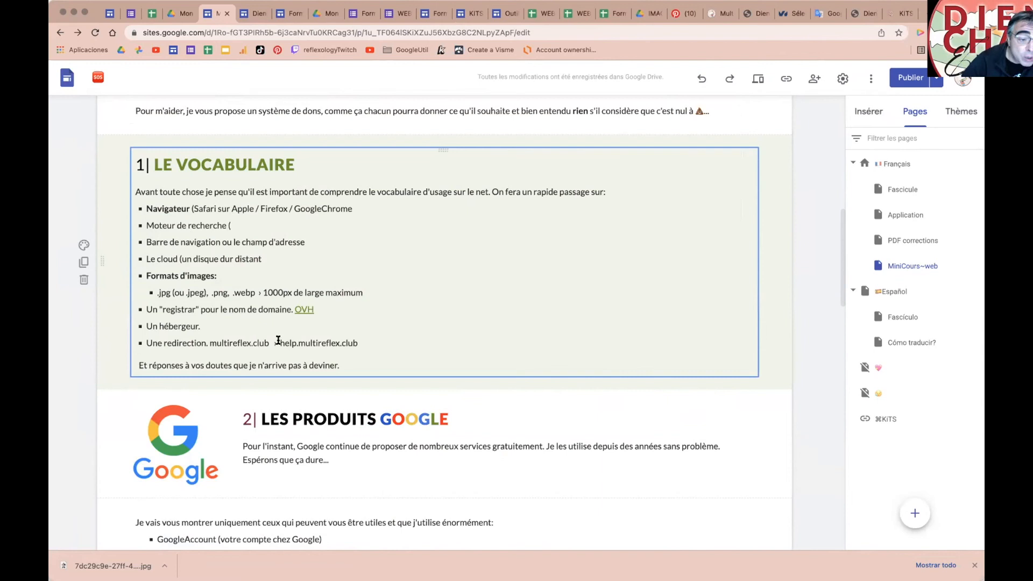
drag(280, 343, 357, 342)
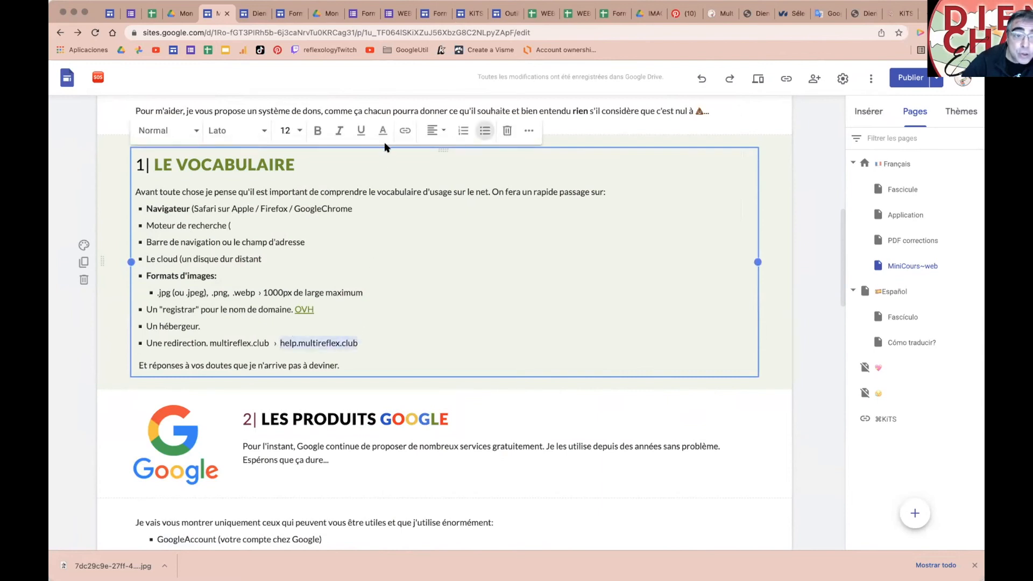
click(405, 132)
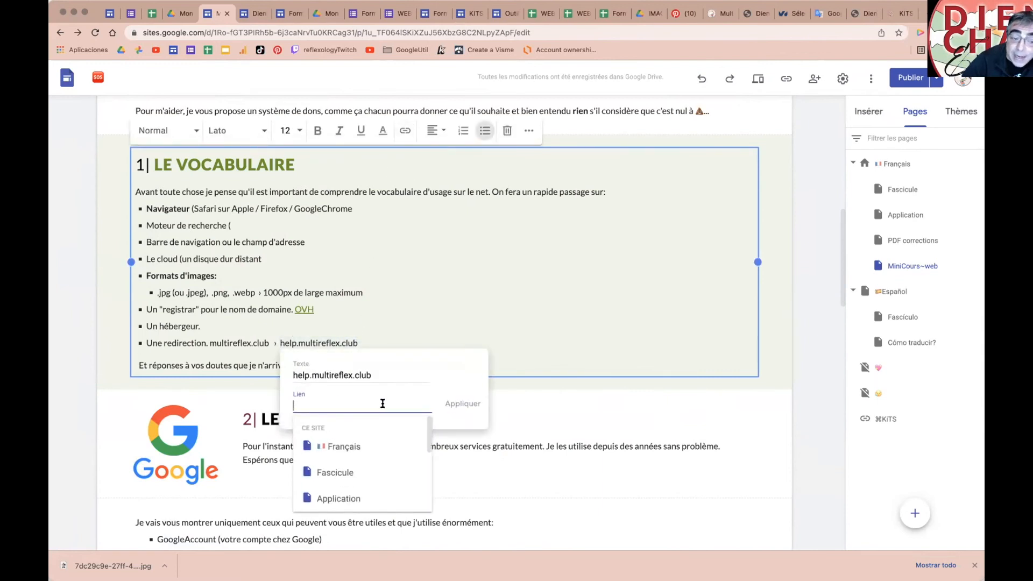
scroll(369, 468, down, 5)
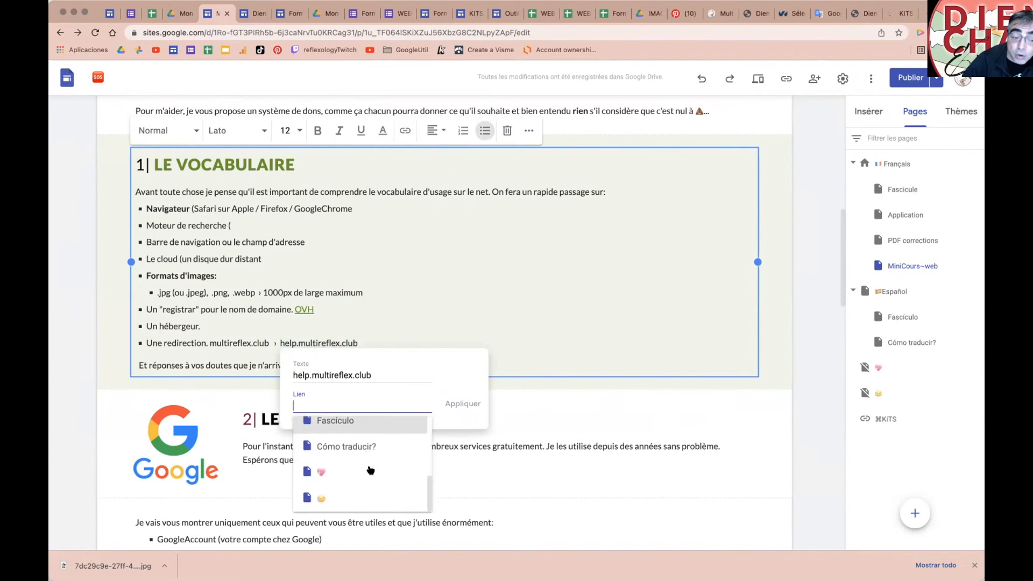
scroll(370, 470, up, 5)
scroll(370, 470, down, 5)
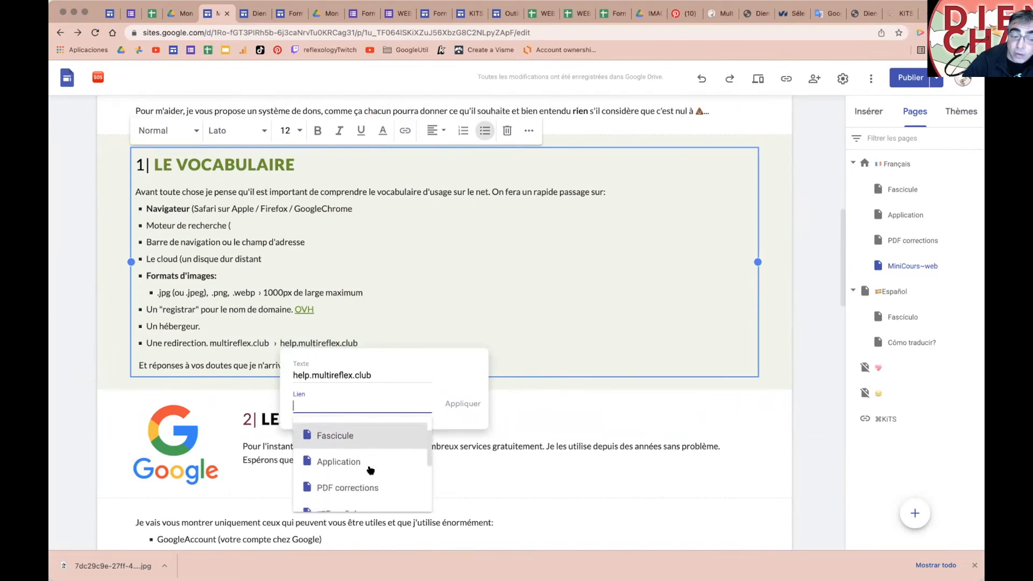
scroll(371, 470, down, 1)
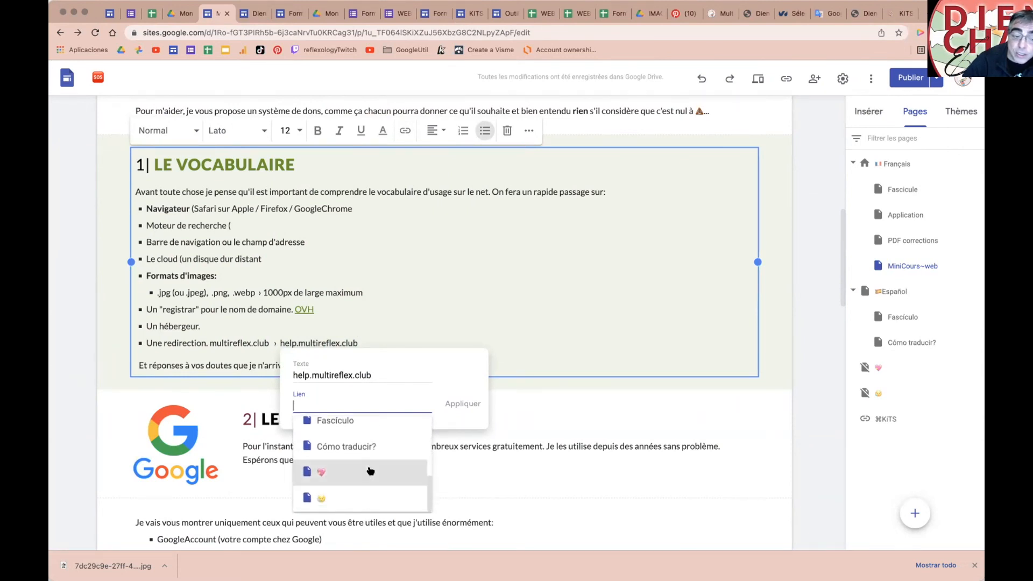
click(330, 476)
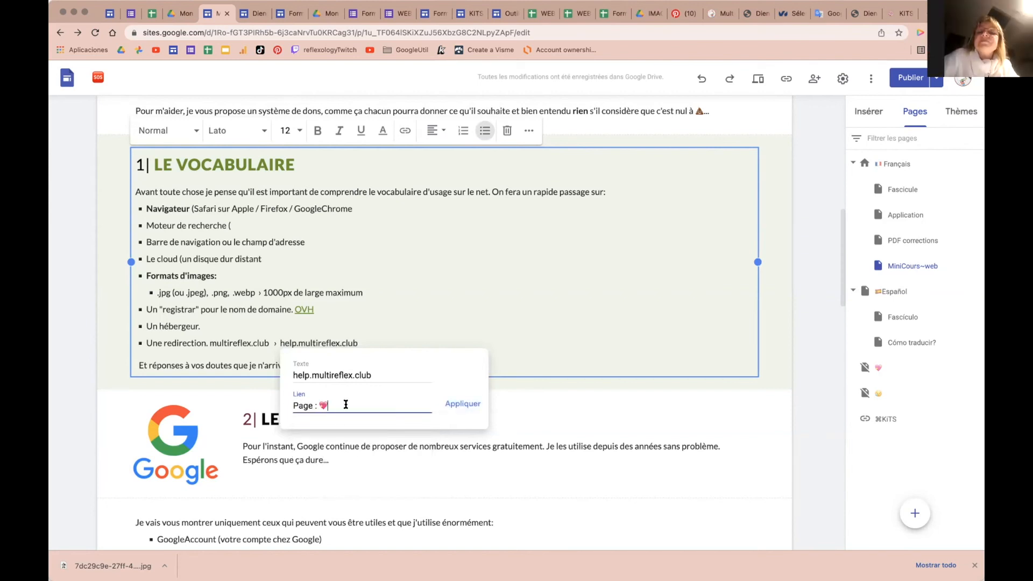
click(463, 404)
Step: Check the new link, then open the heart-emoji page for editing
click(309, 343)
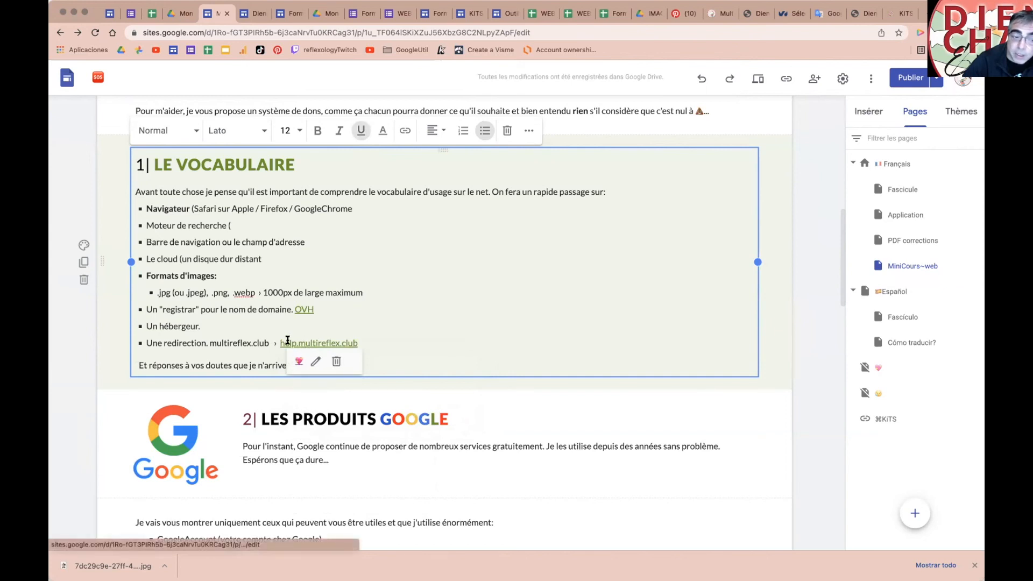
click(416, 332)
click(882, 363)
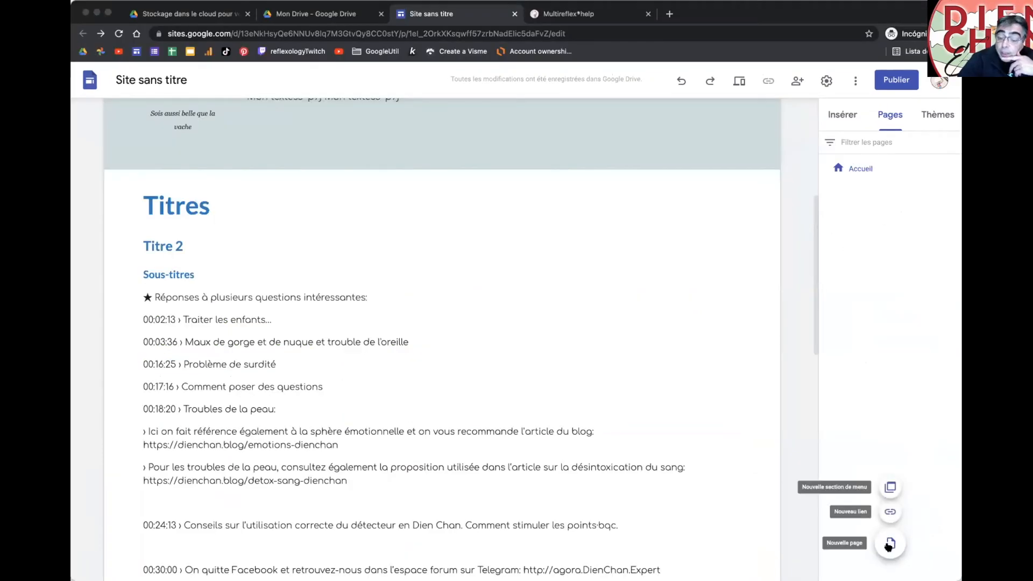
Step: Create a new page named 'évènement', replacing the default name 'Nouvelle'
mouse_move(886, 545)
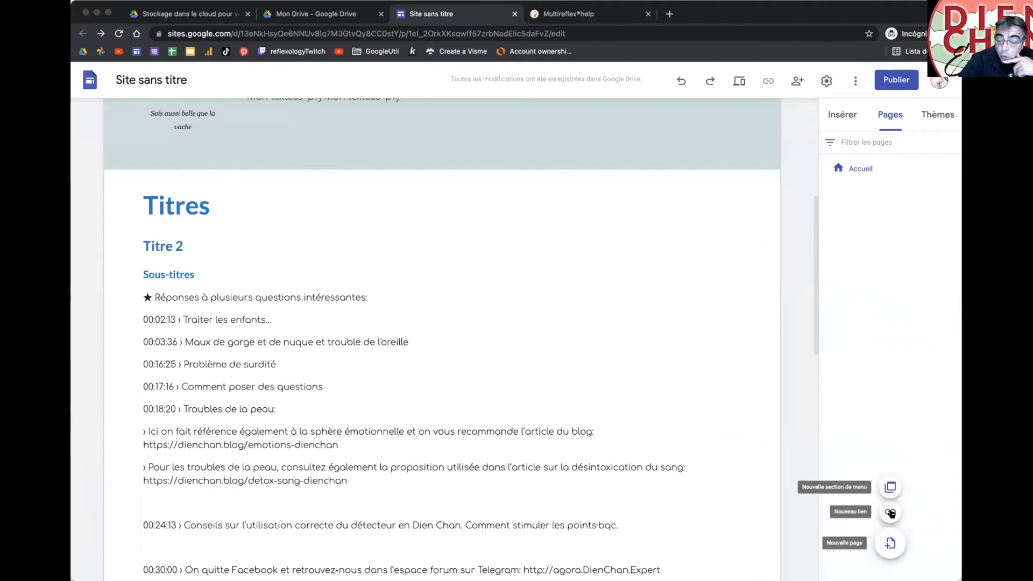
click(890, 544)
text(Nouvelle)
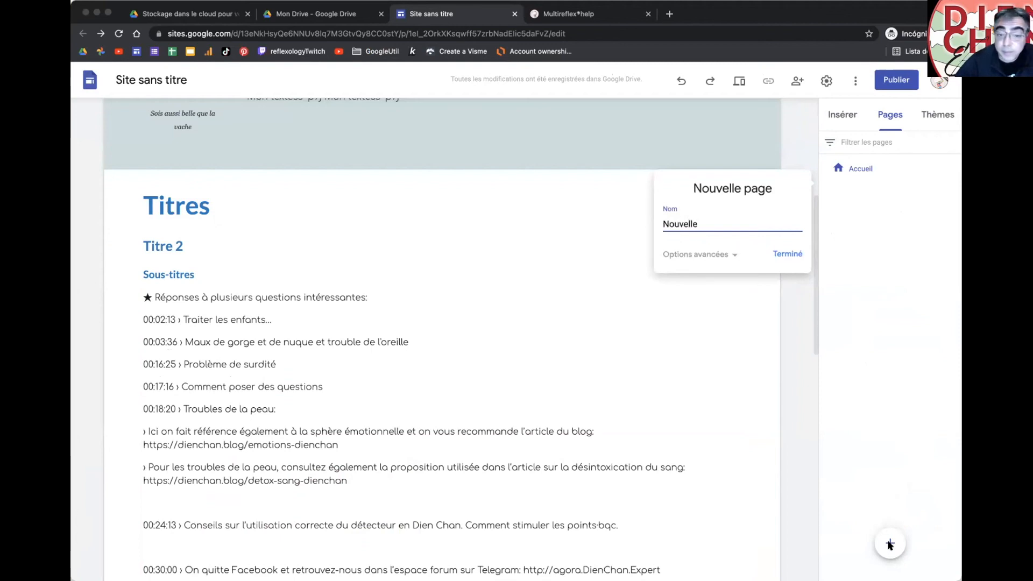
click(731, 255)
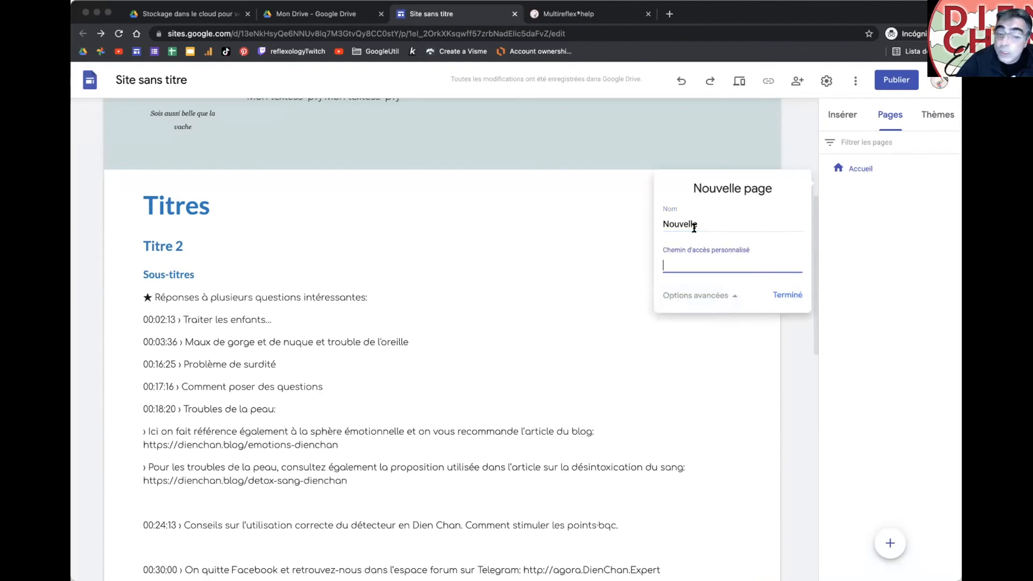
drag(708, 224, 657, 225)
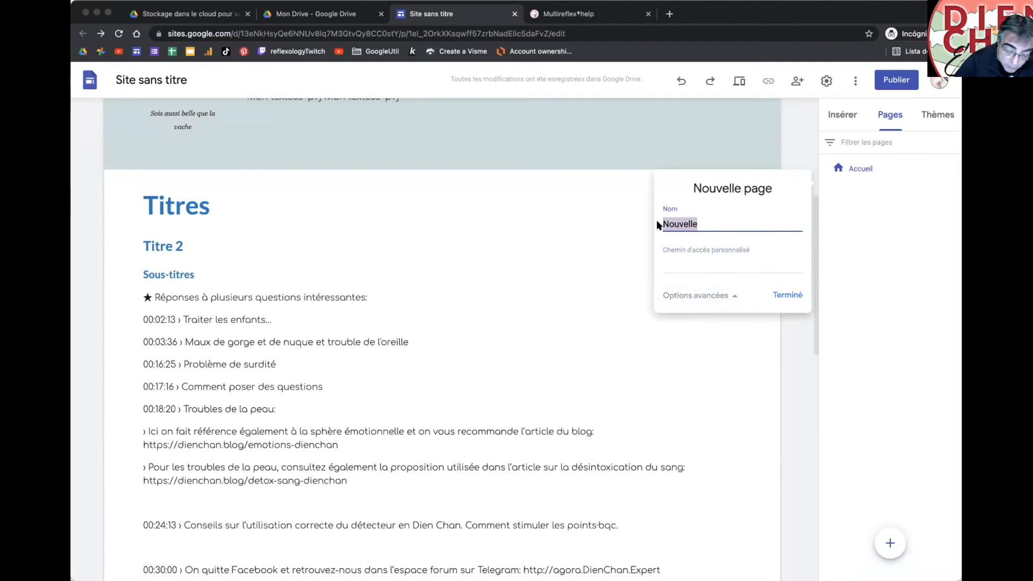
text(èvèb)
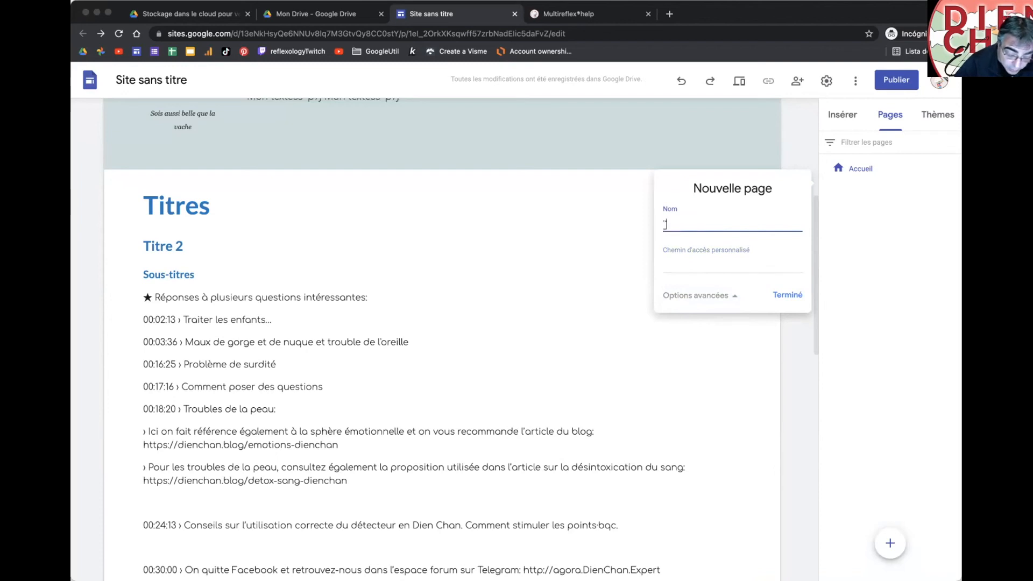
key(BackSpace)
key(BackSpace)
key(BackSpace)
key(BackSpace)
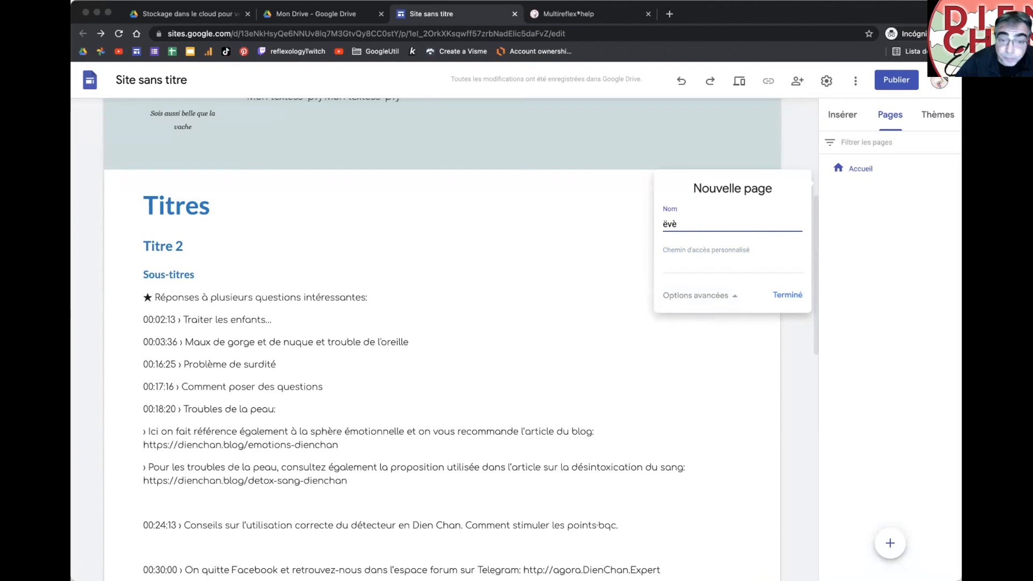
text(év)
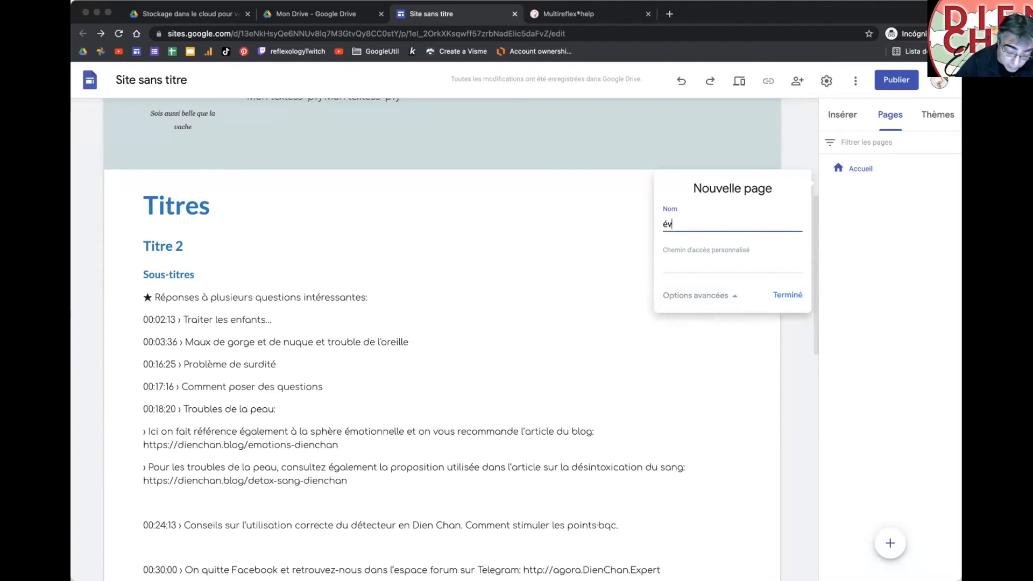
text(ènement)
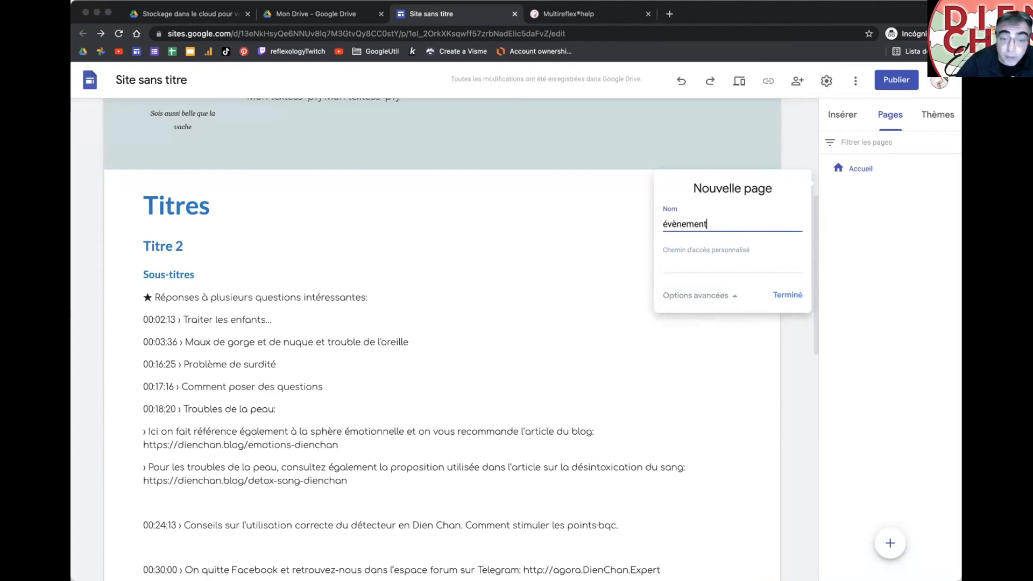
click(788, 293)
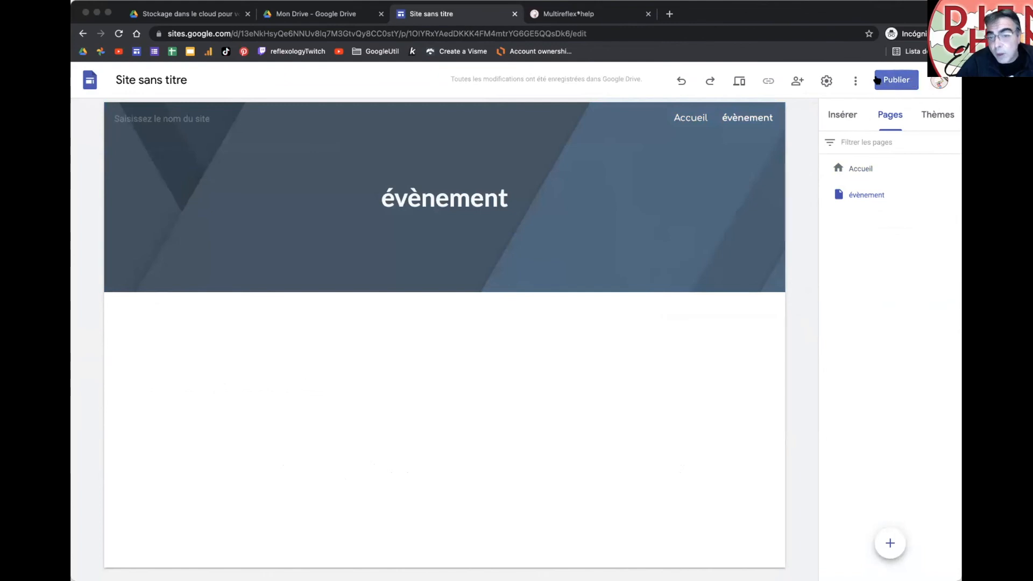
Step: In the page's properties, rename it 'évènement de juillet' and set its custom path to 'juillet'
mouse_move(874, 192)
click(954, 195)
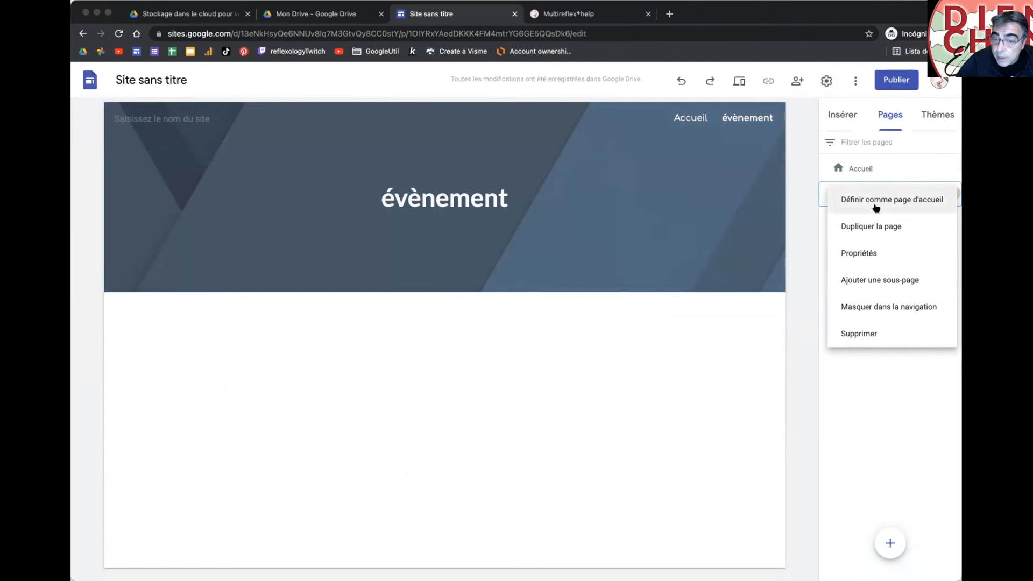
click(856, 253)
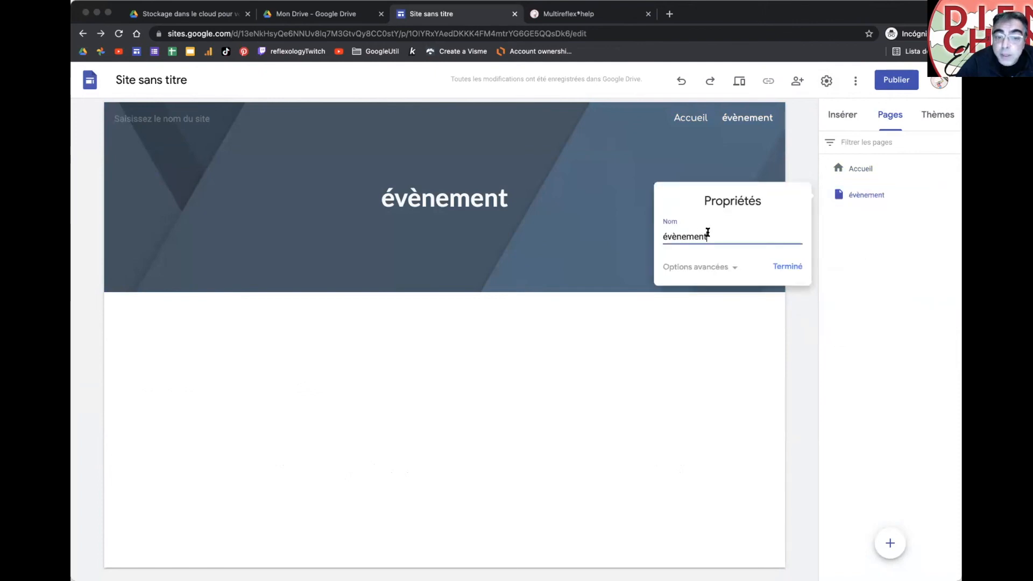
text(de juillet)
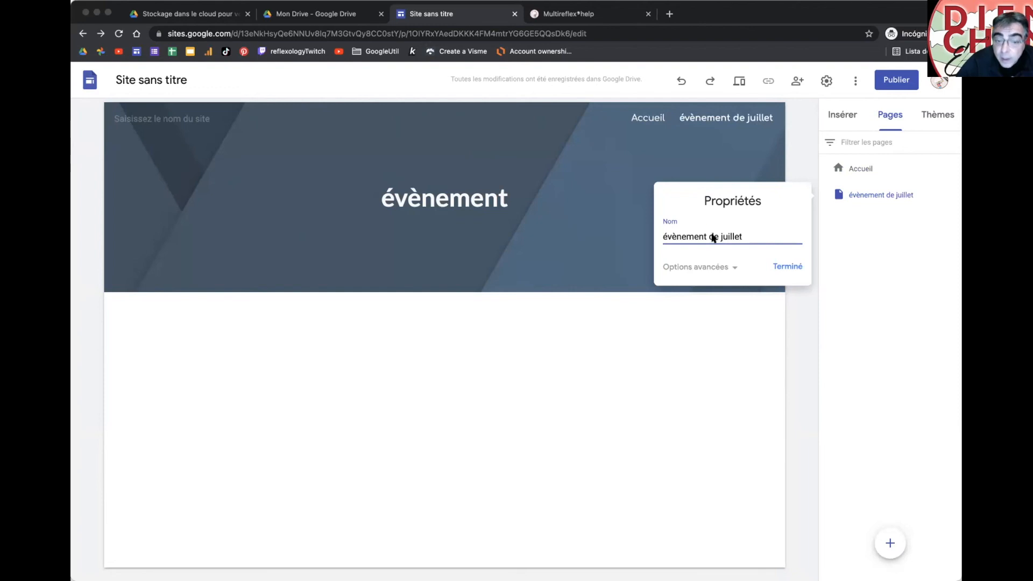
click(735, 267)
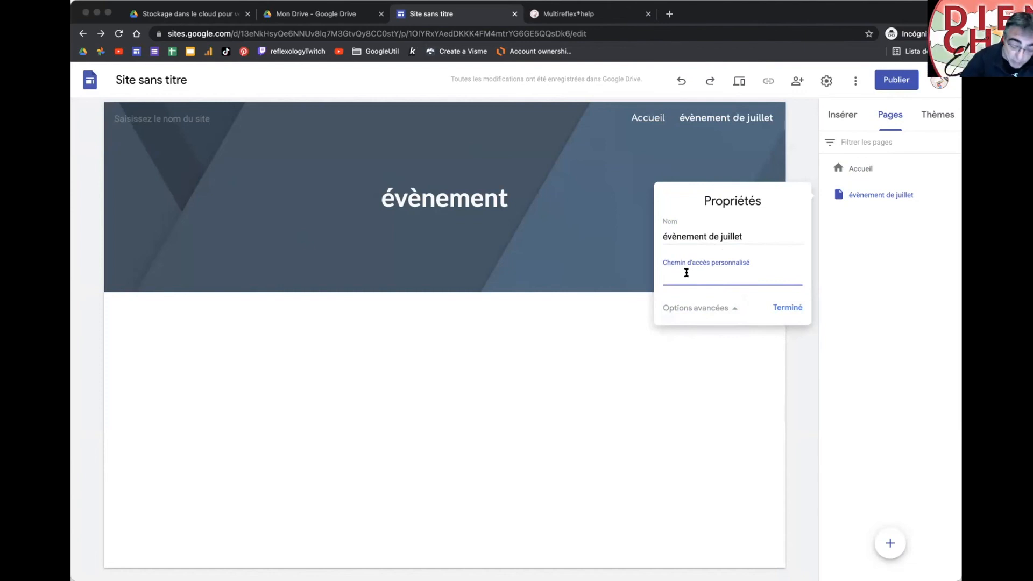
text(juiñlet)
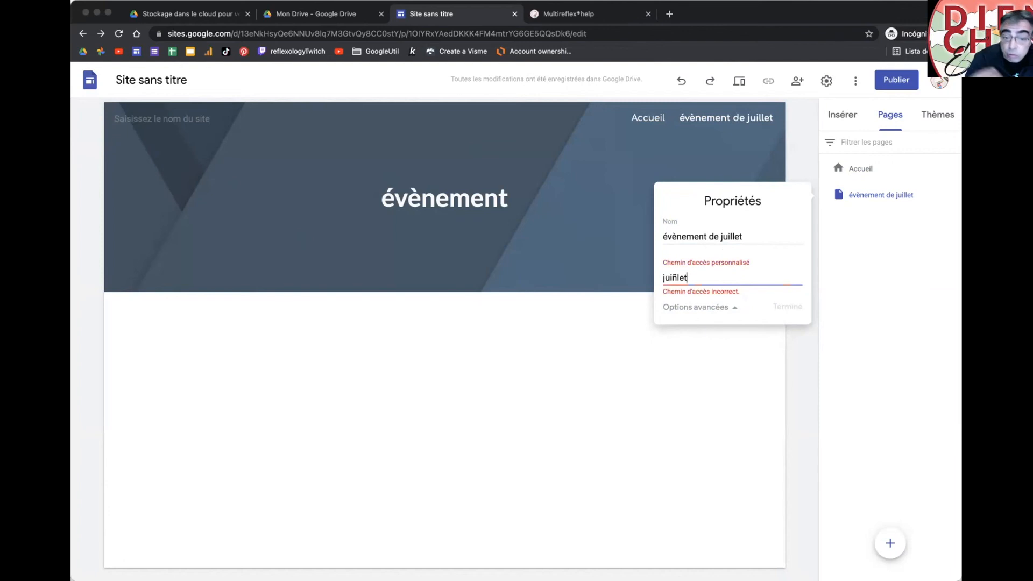
key(Left)
key(Left)
key(BackSpace)
text(l)
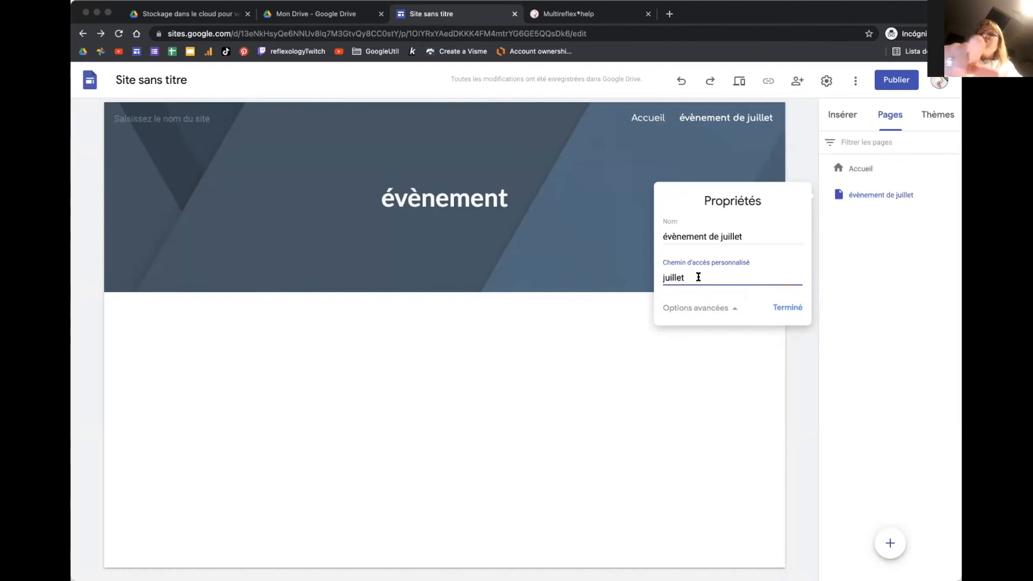
click(788, 308)
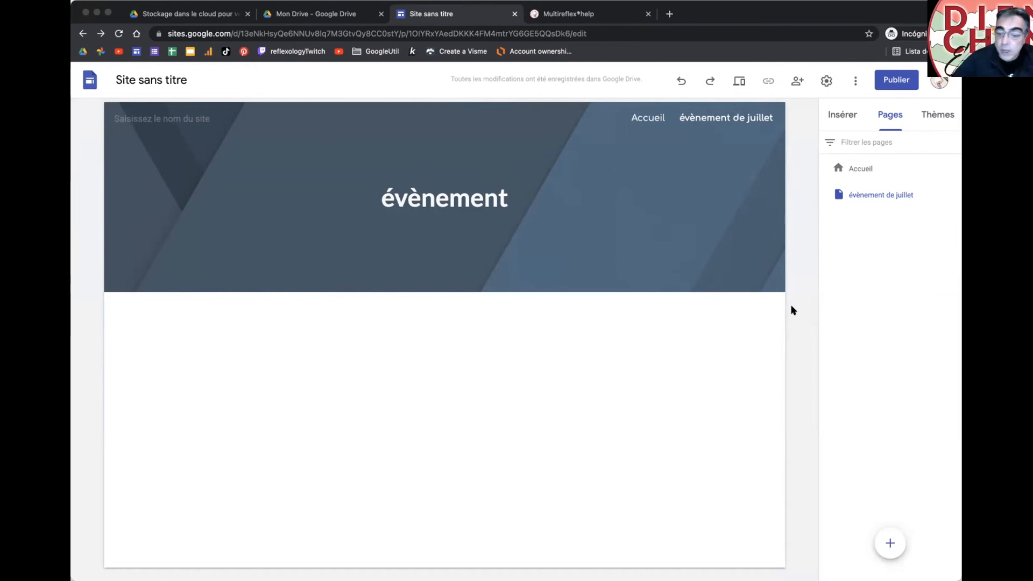
mouse_move(885, 556)
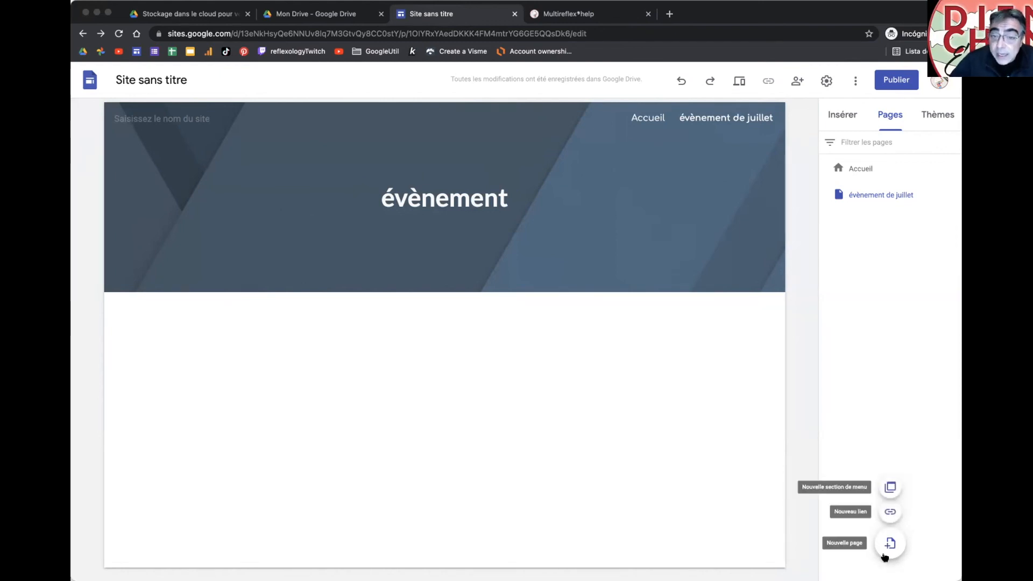
click(890, 513)
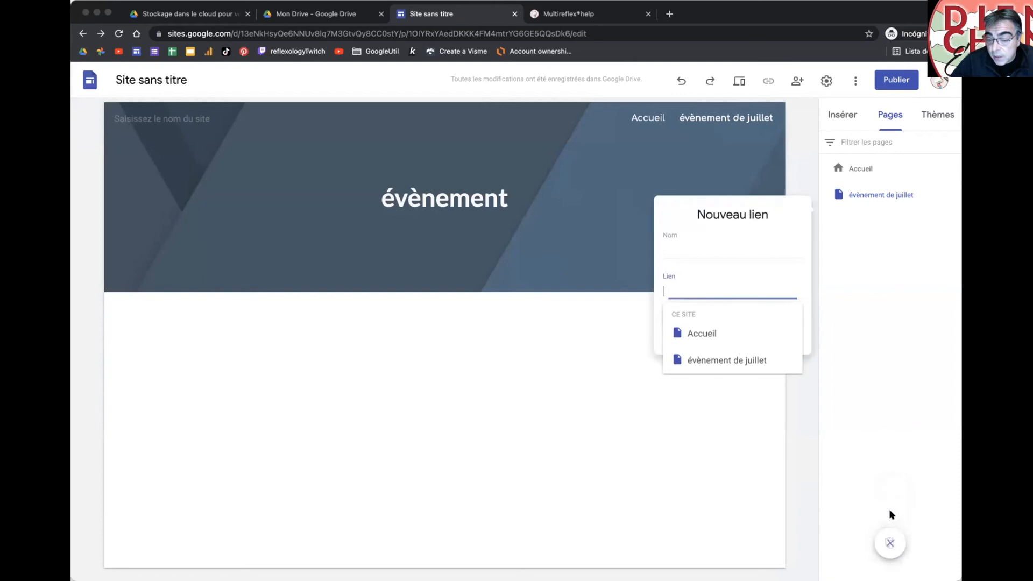
click(681, 250)
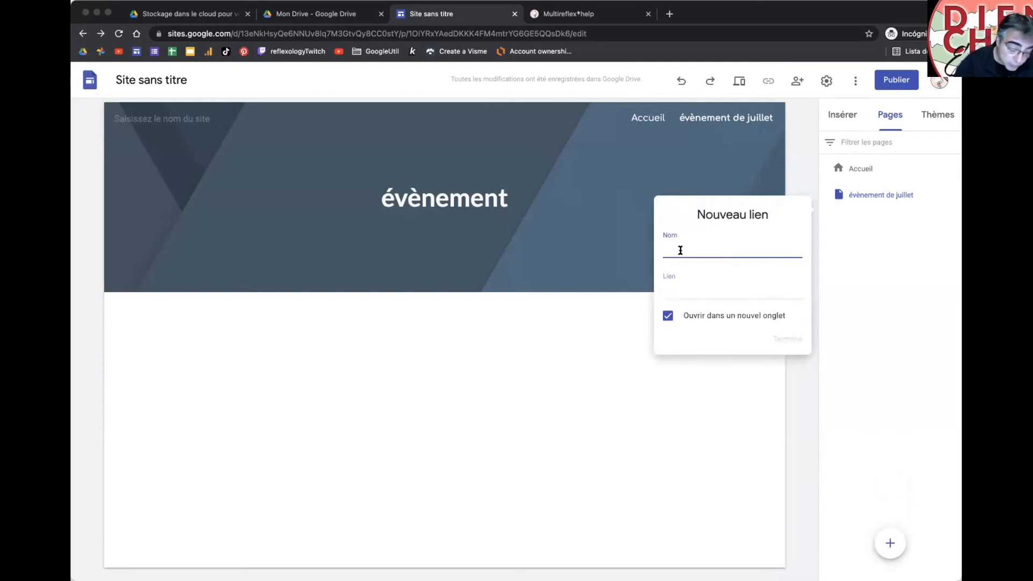
text(DienShop)
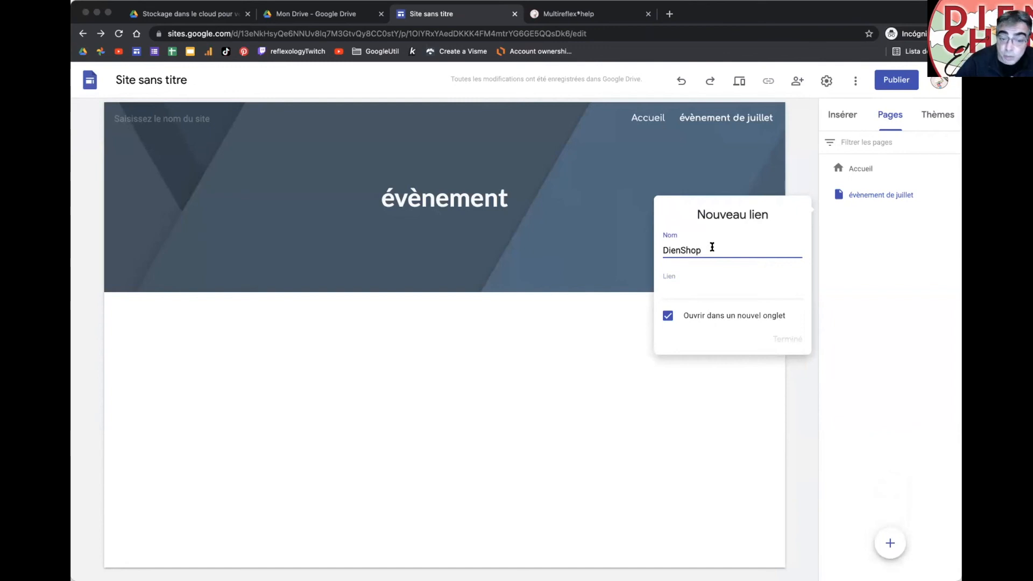
click(704, 291)
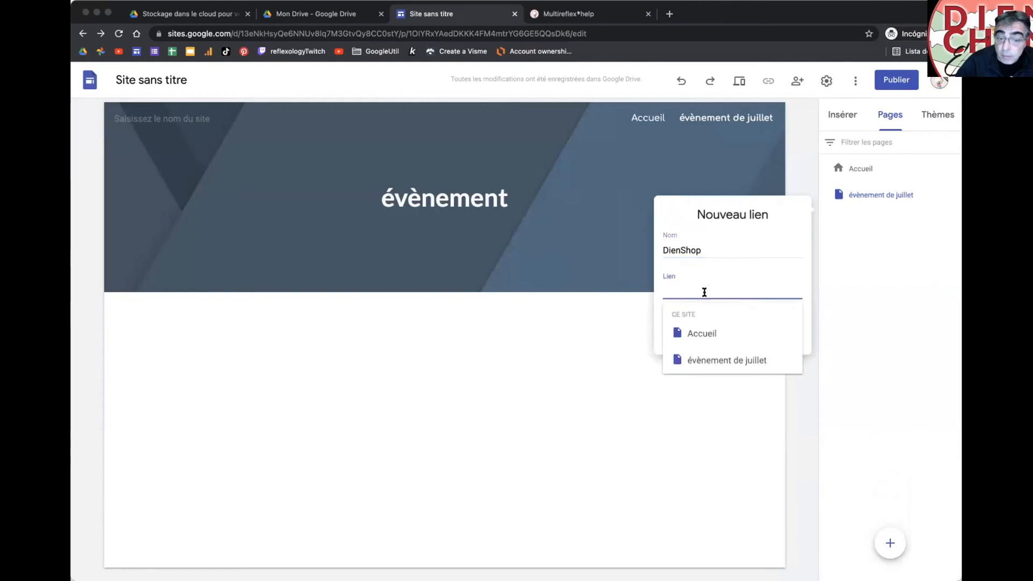
text(https://dienshop.com)
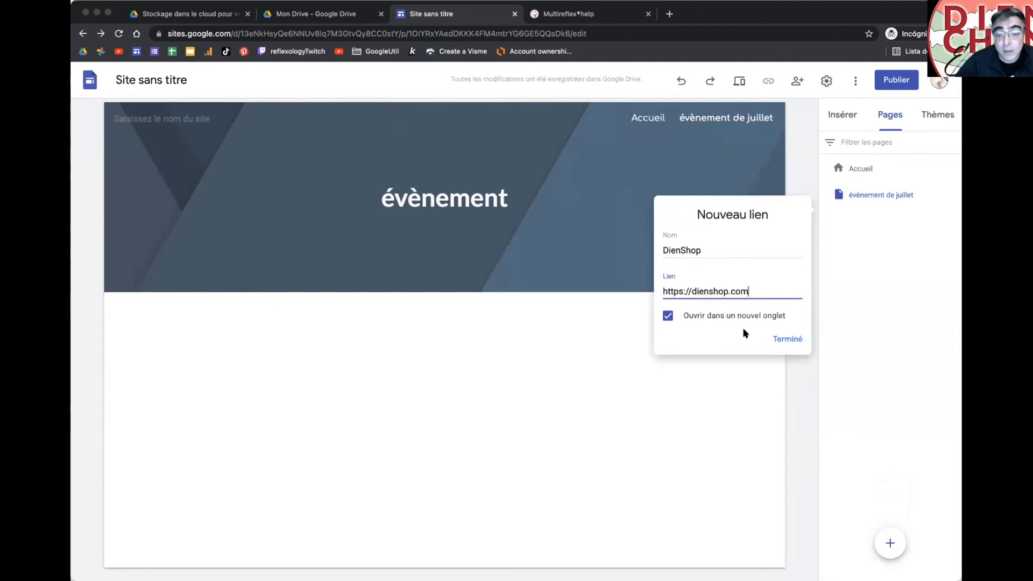
click(778, 339)
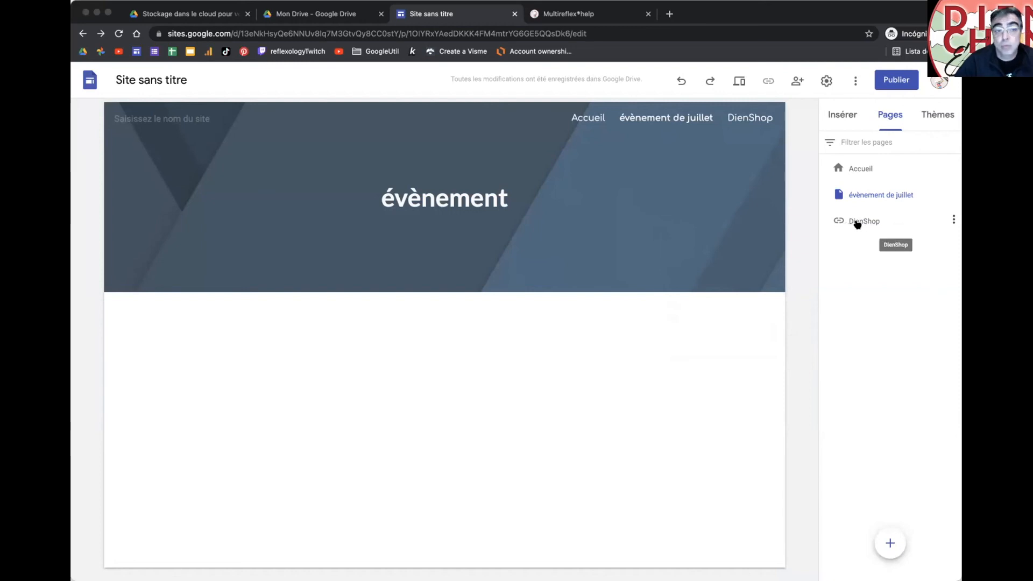
mouse_move(890, 543)
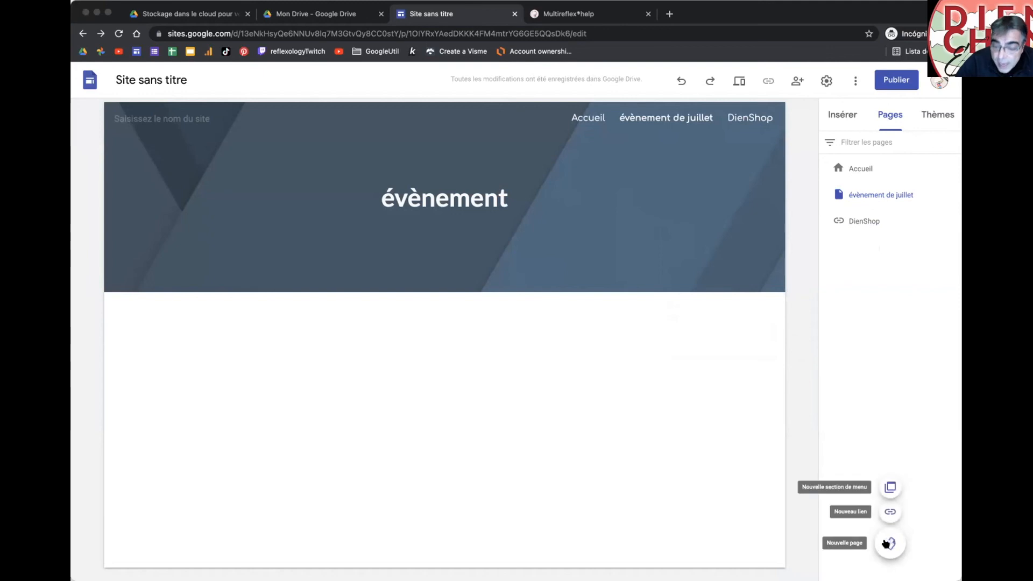
Step: Create a new menu section in the navigation, keeping its default name Menu
click(890, 488)
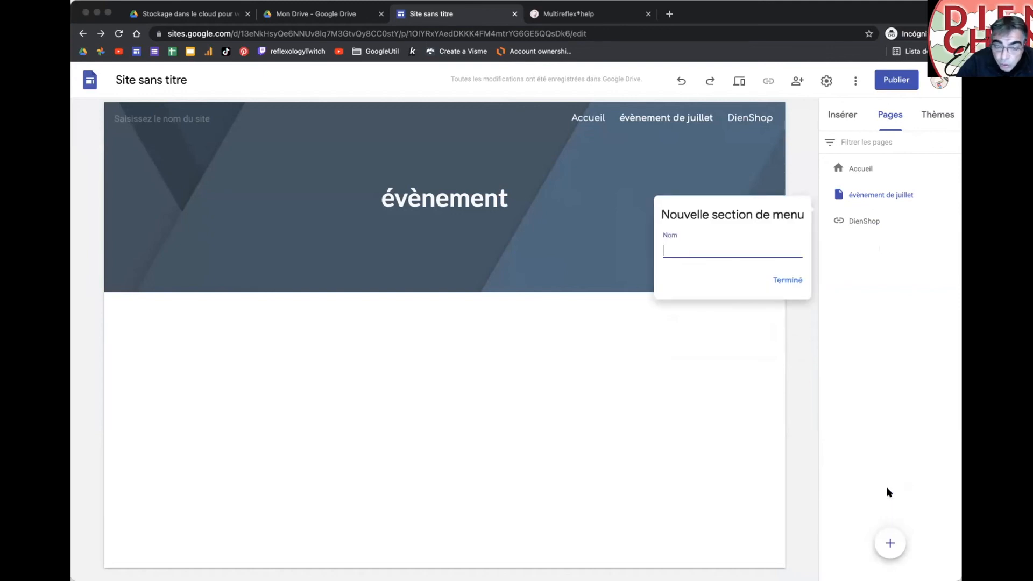
key(Return)
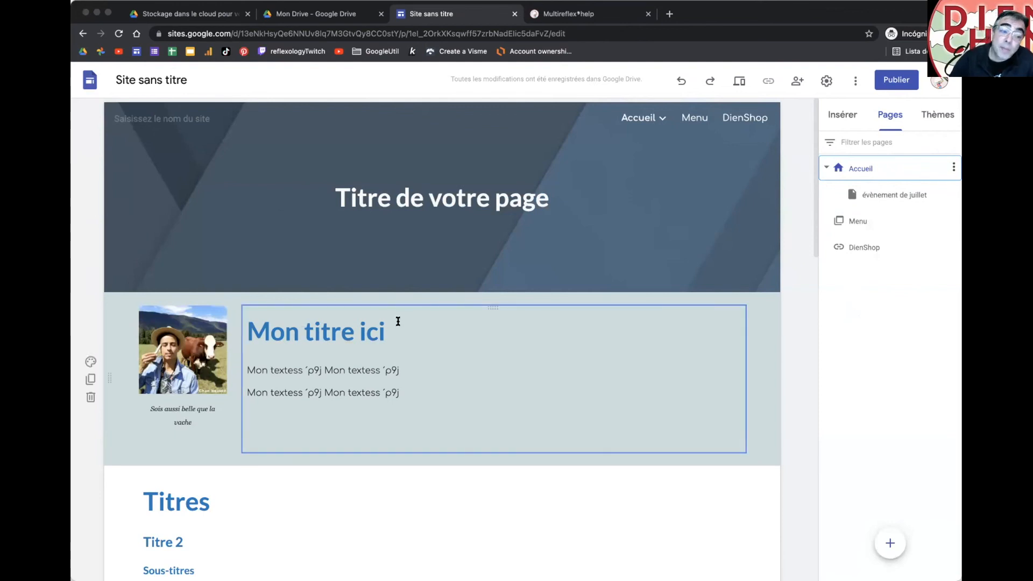
Step: Make the word 'titre' black and the word 'ici' italic in the Mon titre ici heading
click(381, 329)
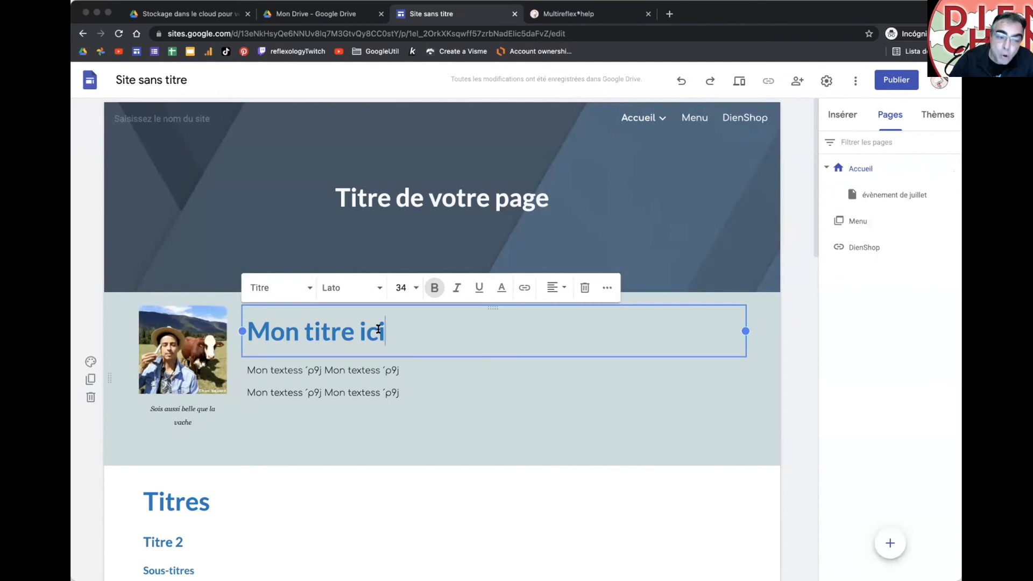
drag(390, 332, 360, 332)
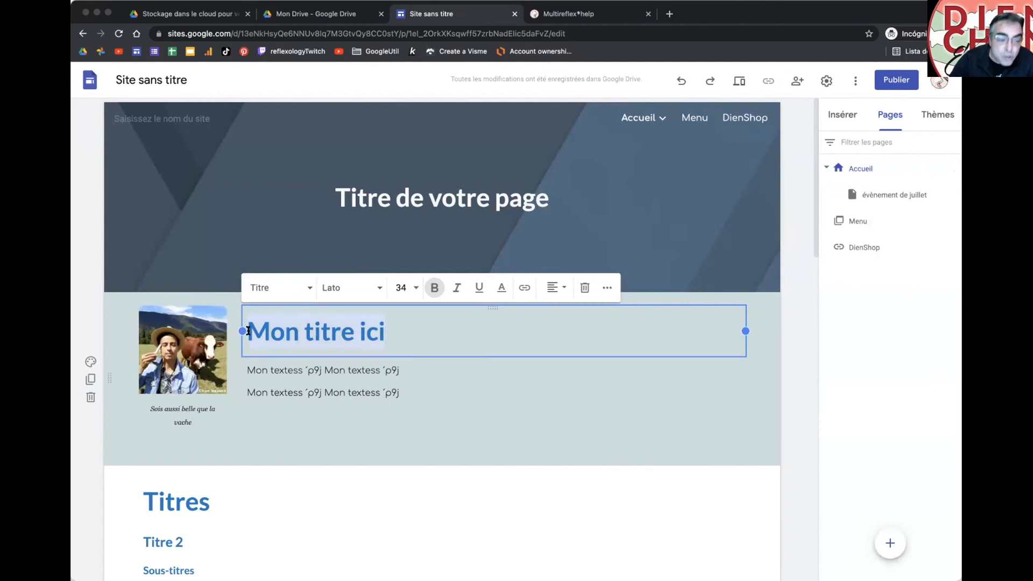
double_click(329, 332)
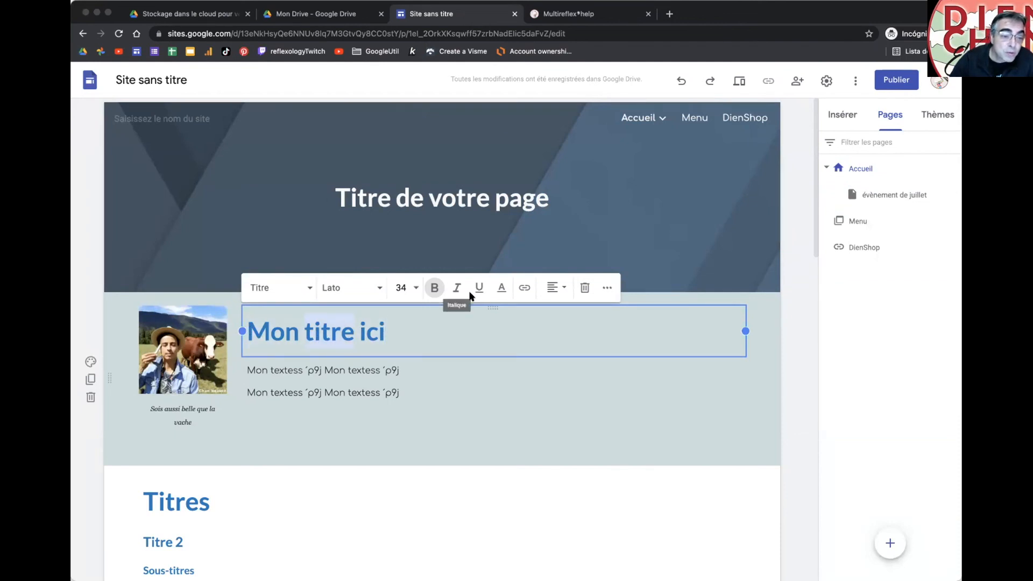
click(493, 287)
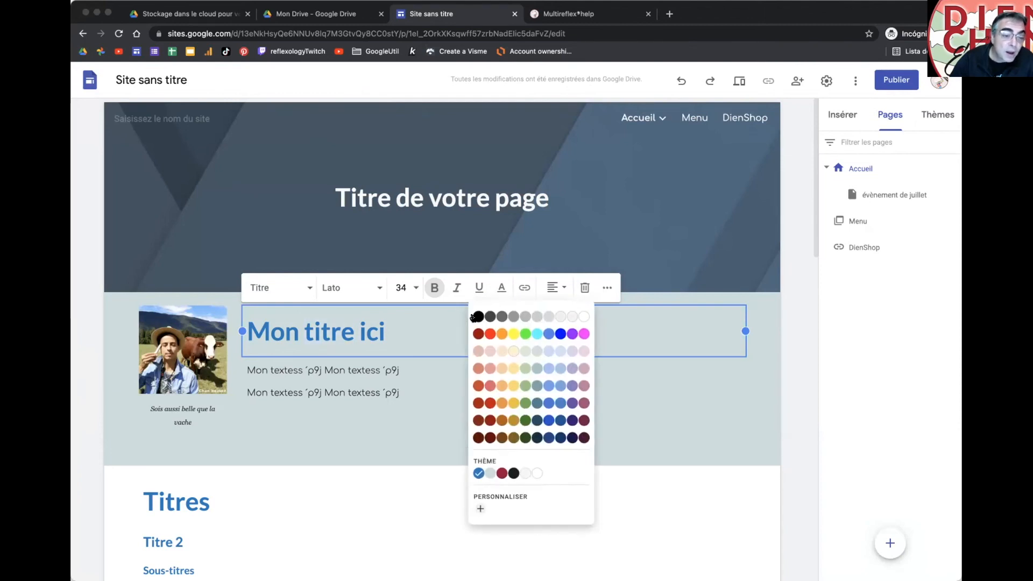
click(476, 317)
click(469, 415)
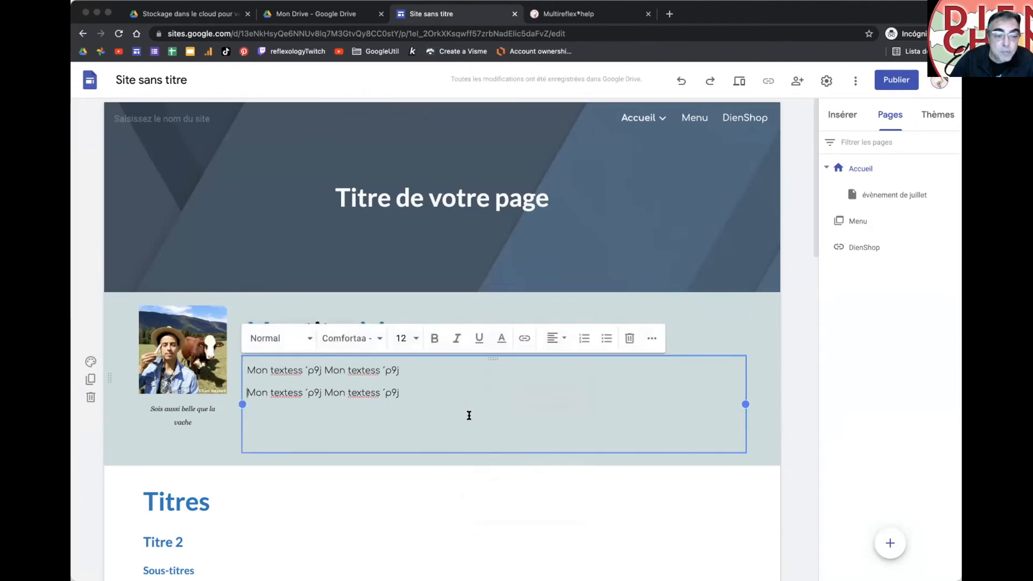
click(438, 297)
click(405, 331)
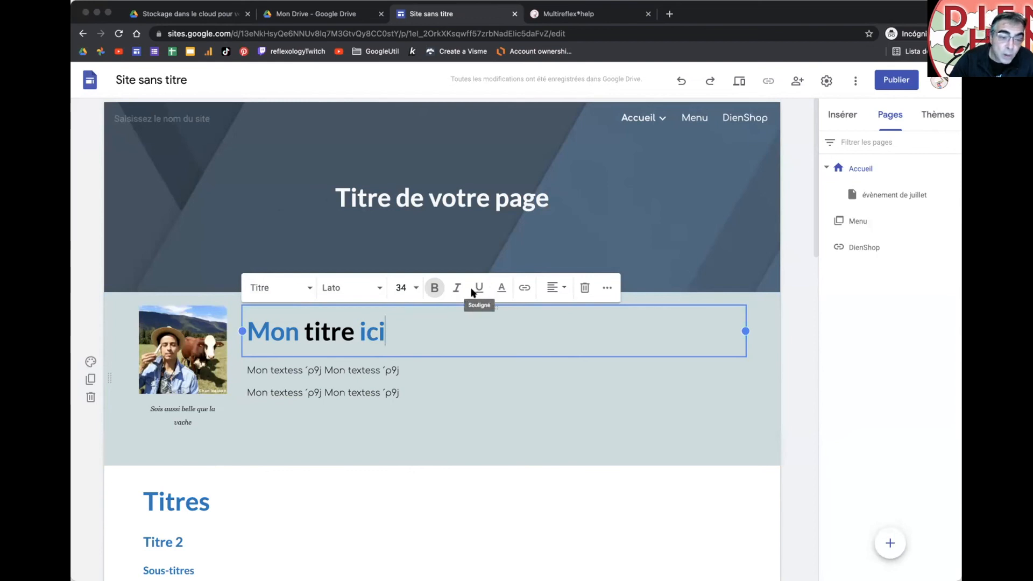
click(378, 326)
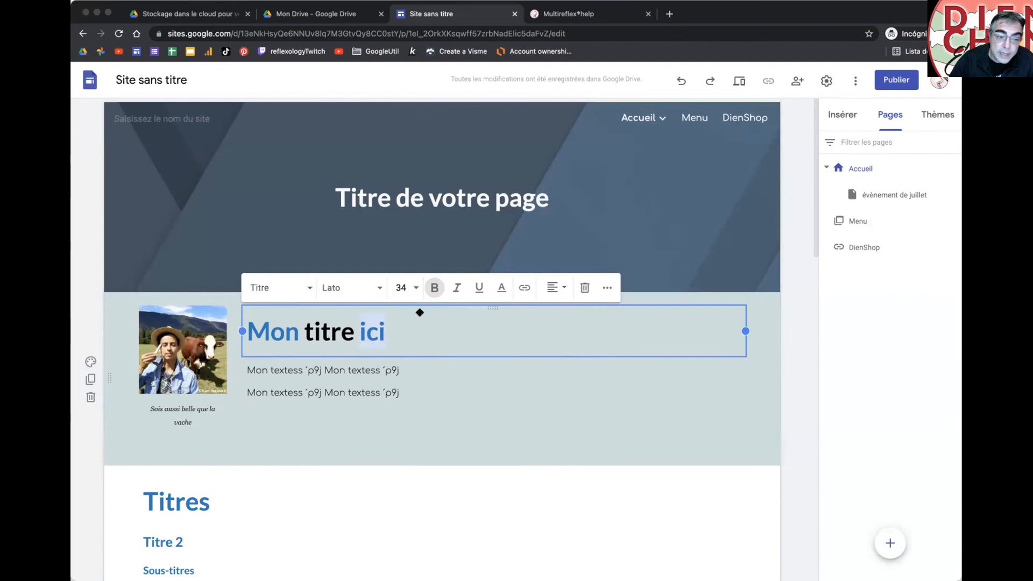
click(457, 287)
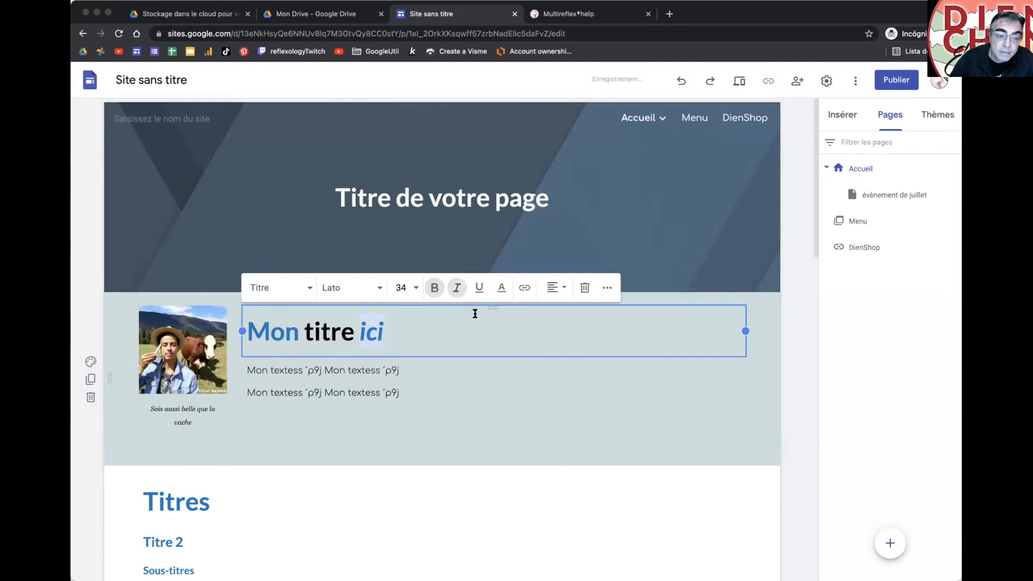
Step: Centre the Mon titre ici heading after trying right and justified alignment
click(554, 288)
click(548, 318)
click(550, 288)
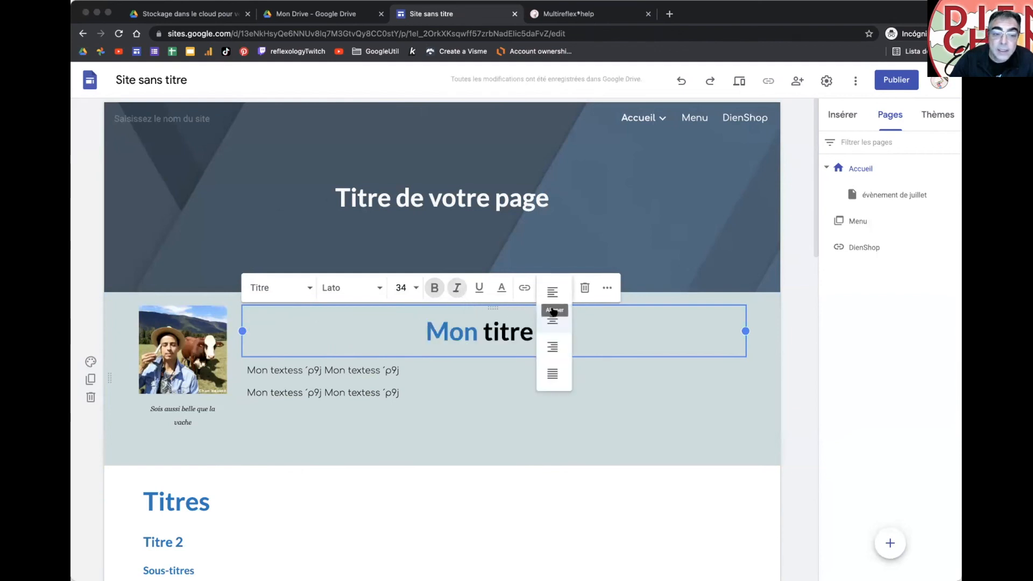
click(552, 346)
click(553, 295)
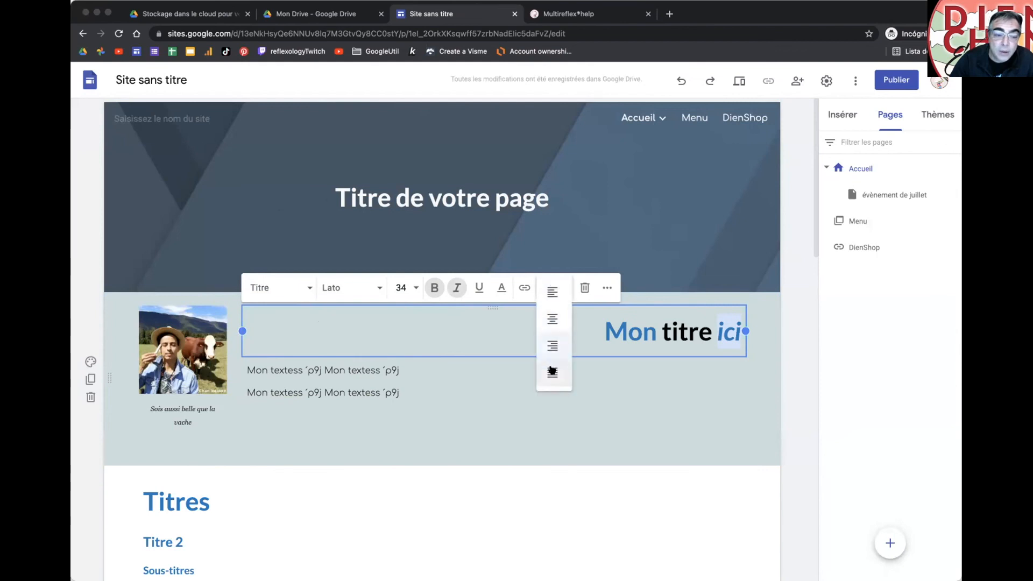
click(551, 372)
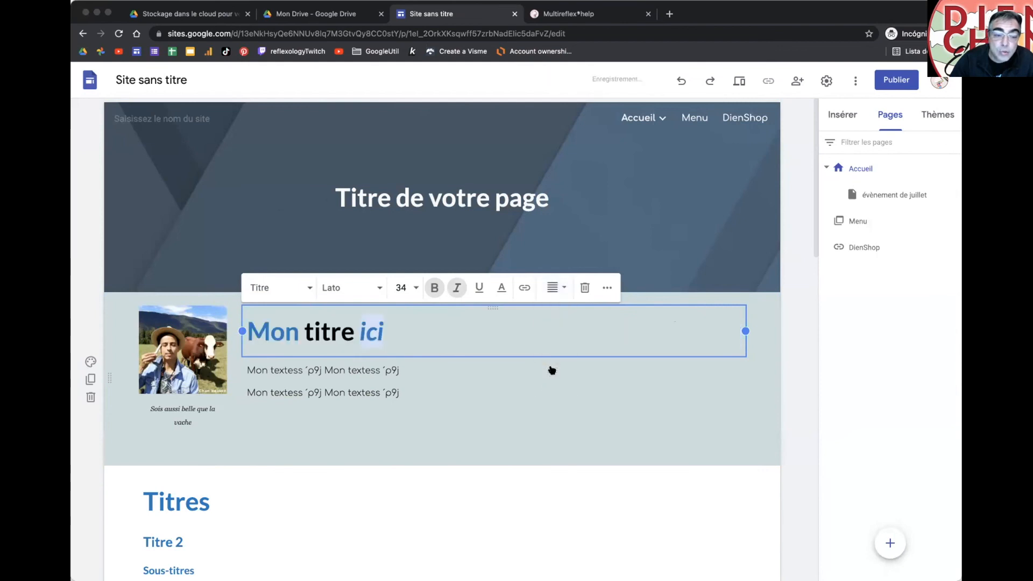
click(553, 287)
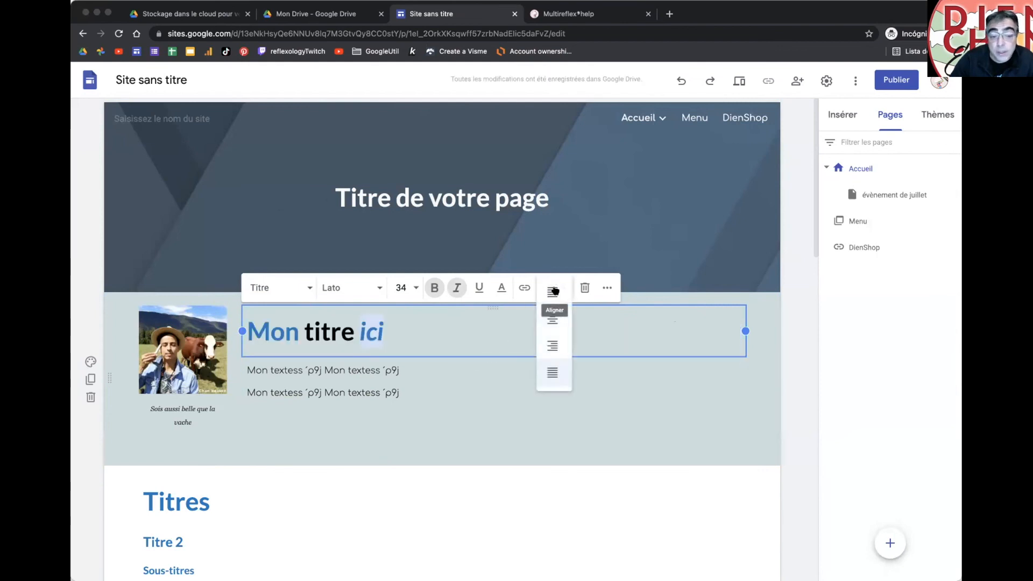
click(547, 320)
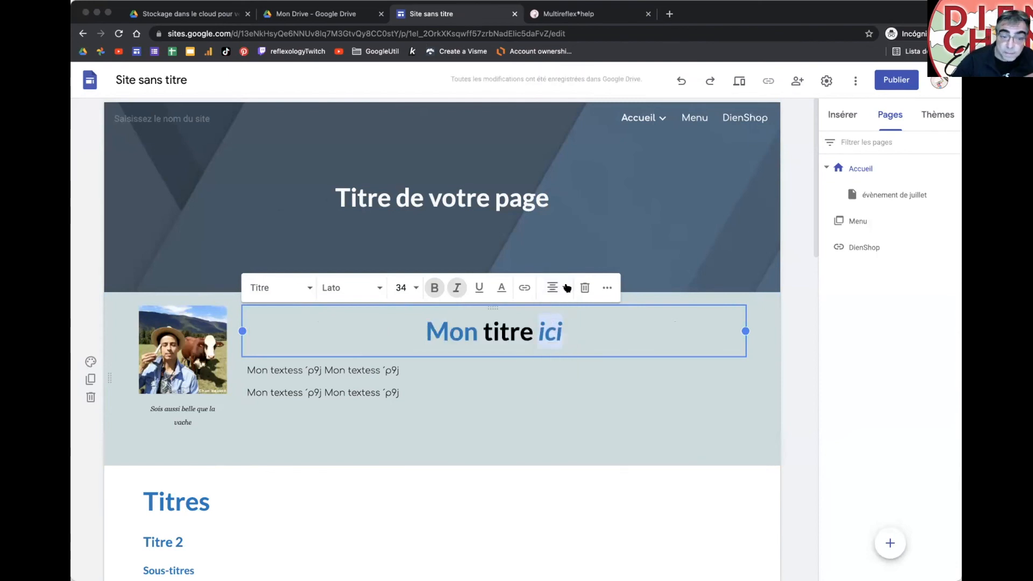
click(607, 288)
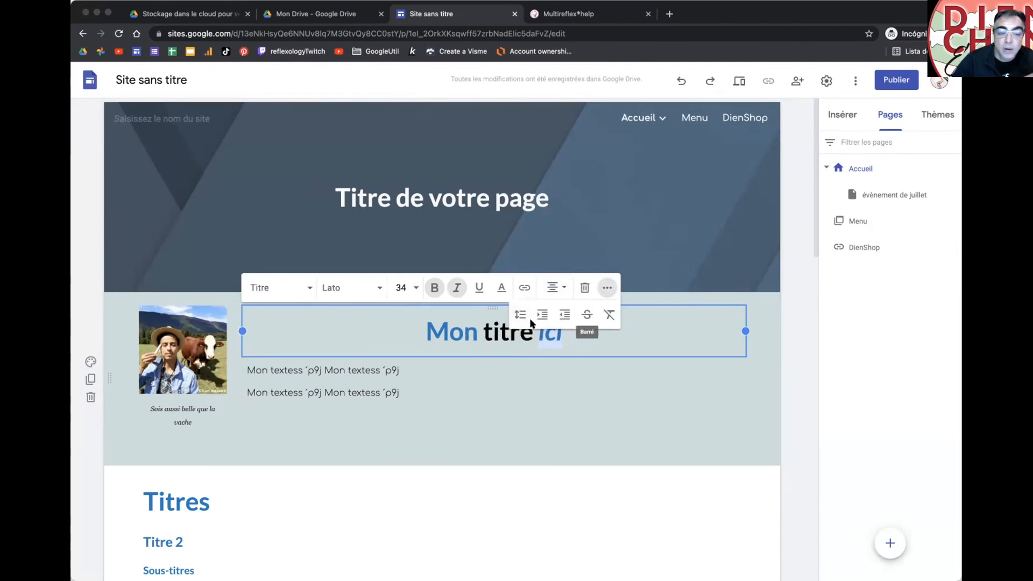
click(257, 368)
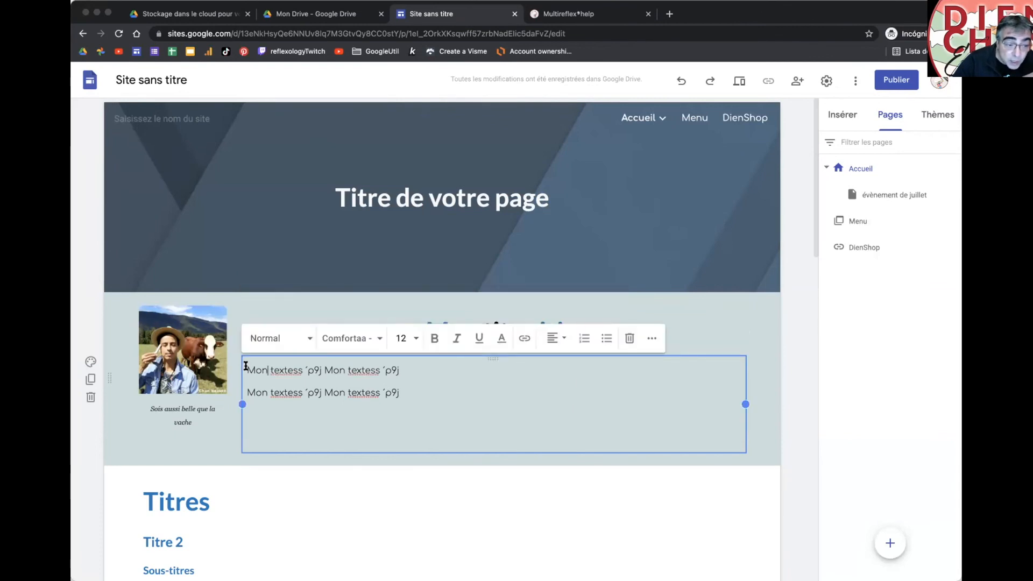
Step: Turn all lines in the lower text box into a numbered list, briefly trying bullets
scroll(254, 373, down, 12)
scroll(253, 372, down, 8)
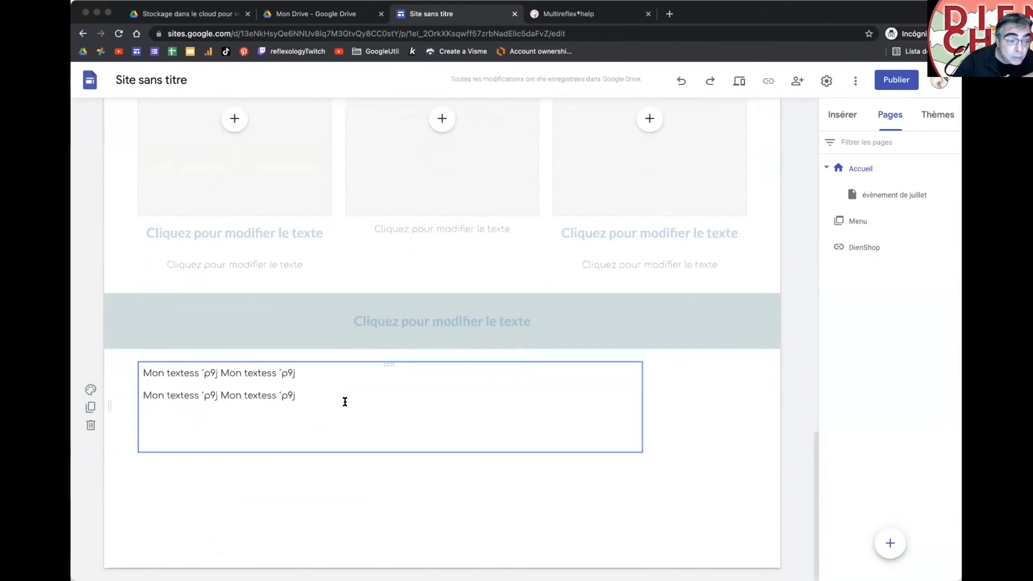
drag(243, 389, 127, 371)
double_click(282, 394)
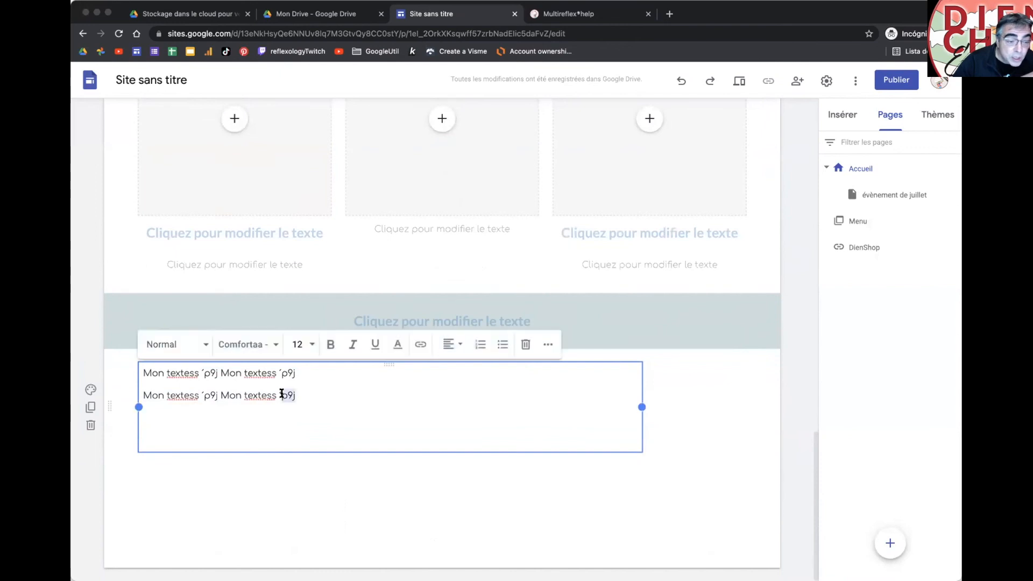
key(super+a)
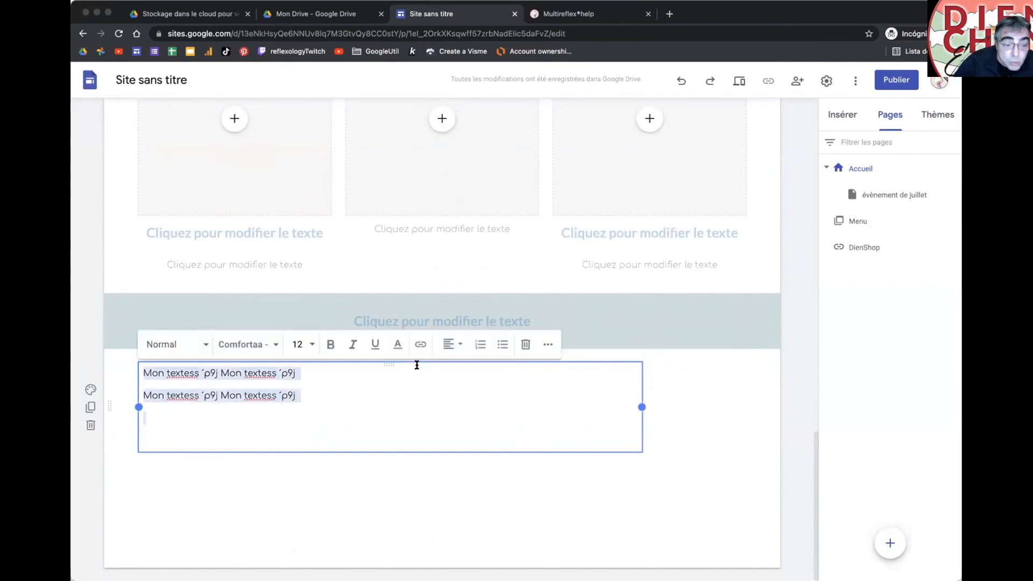
click(477, 344)
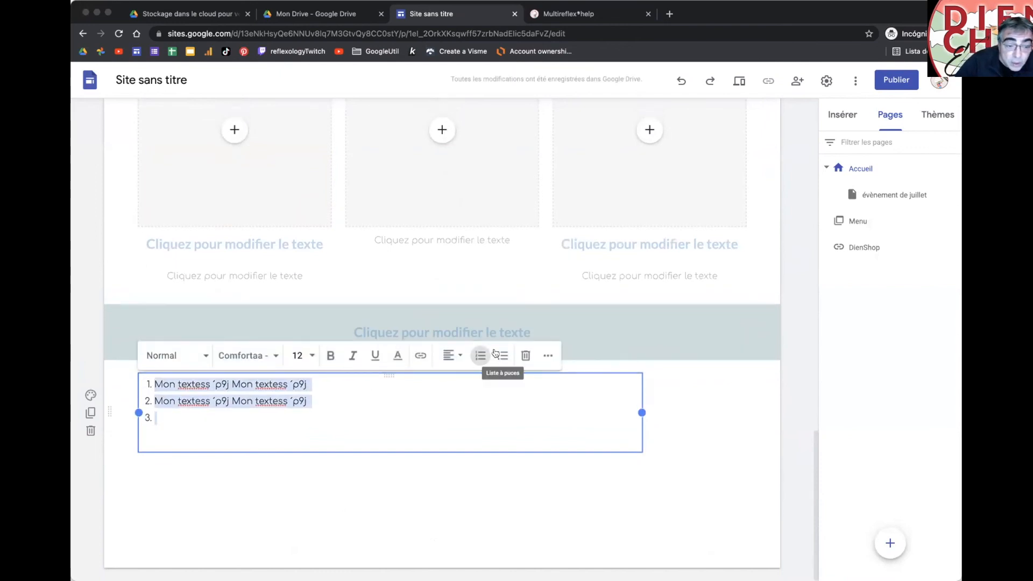
click(502, 355)
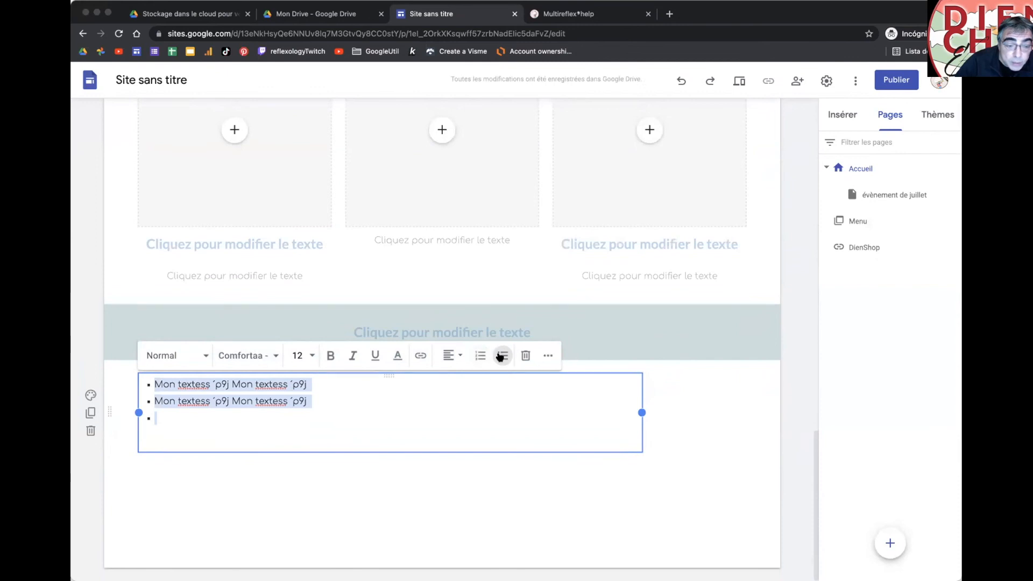
click(480, 356)
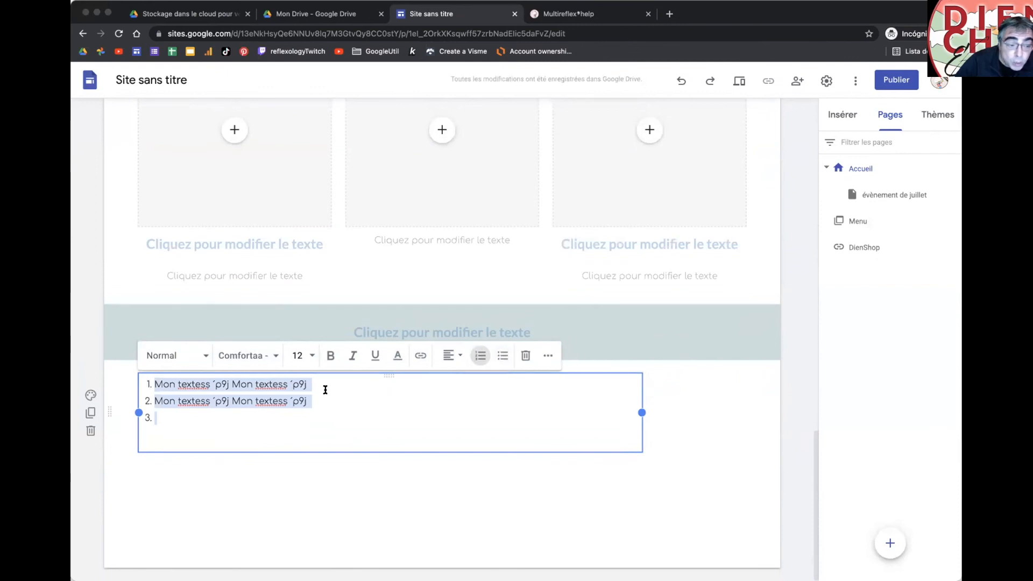
Step: Indent item 2 and add nested items 'jhfkygk', 'ñuhliuh' and 'luggh' beneath it
click(141, 400)
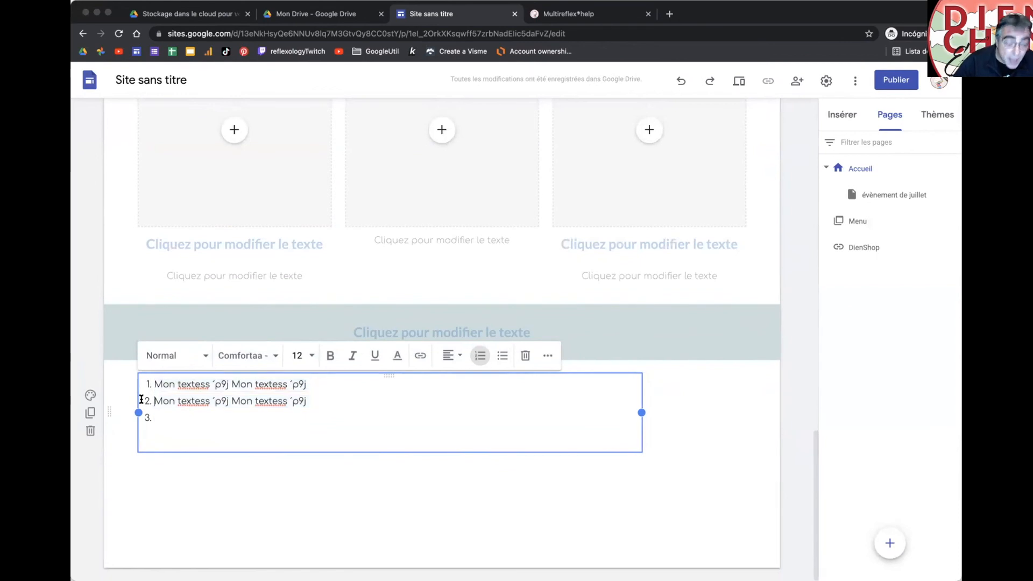
key(Tab)
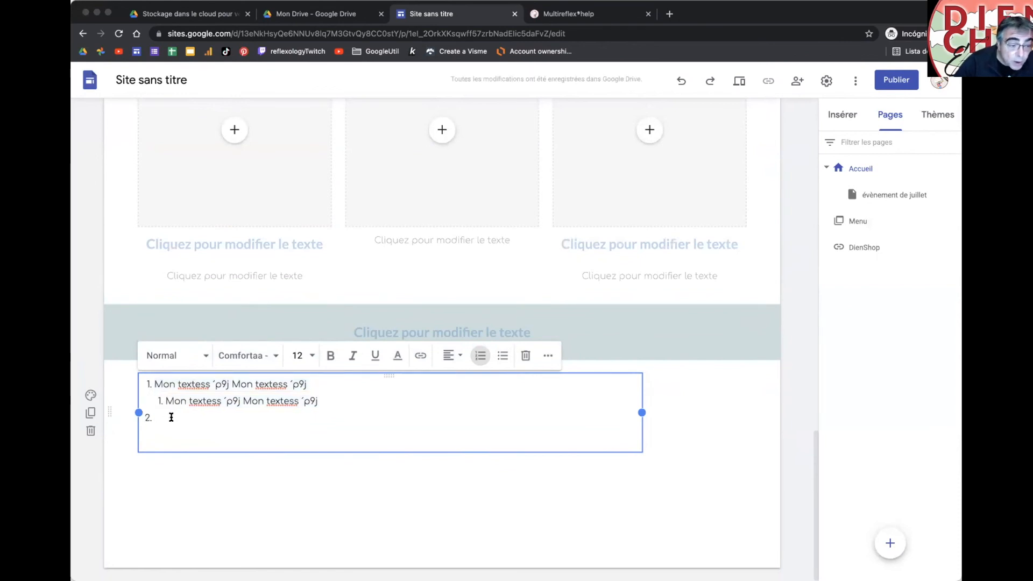
key(Return)
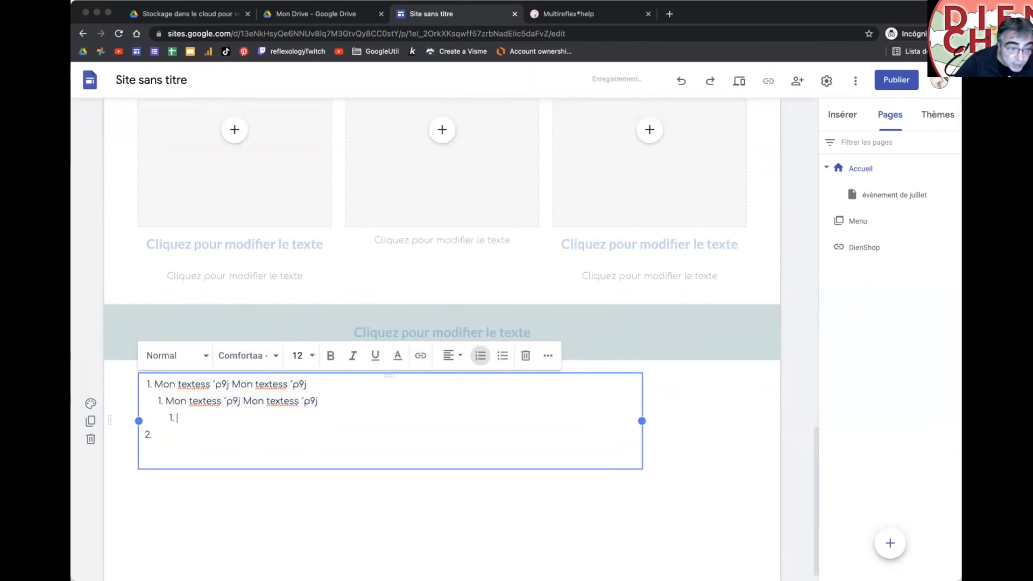
text(6)
key(BackSpace)
text(jhfkygk)
key(Return)
text(ñuhliuh)
key(Return)
text(luggh)
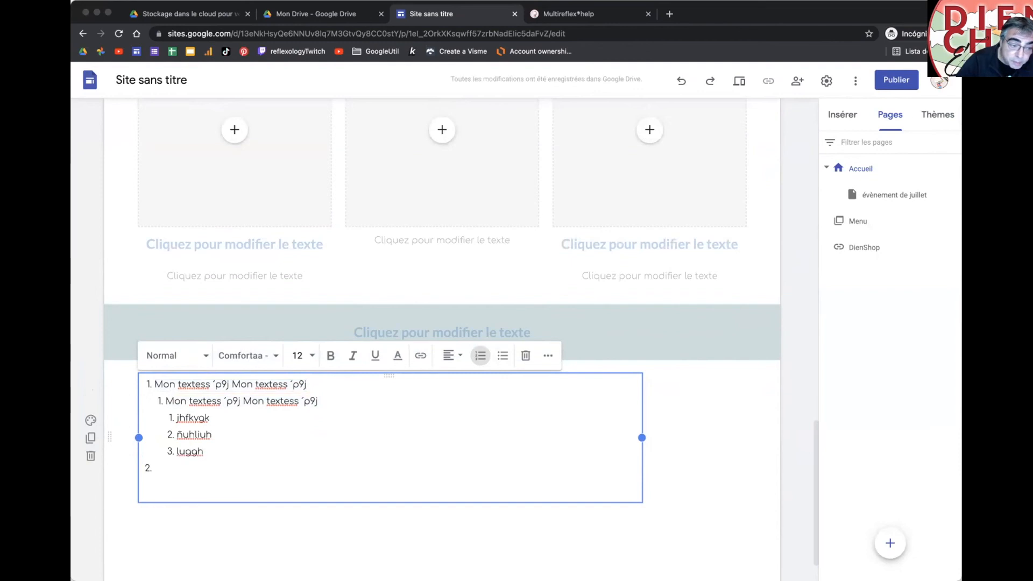
Step: Add items 'iuh luhñh l', 'iohiou hoih' and 'luh luglui ghliu glgi' at alternating nesting levels
key(Return)
key(shift+Tab)
text(iuh luhñh l)
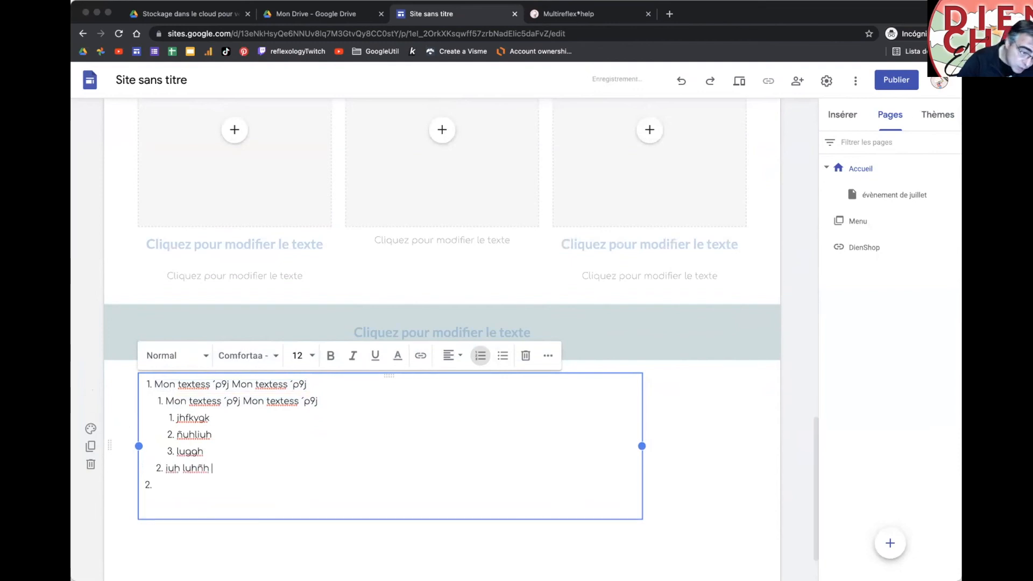
key(Return)
key(Tab)
text(iohiou hoih)
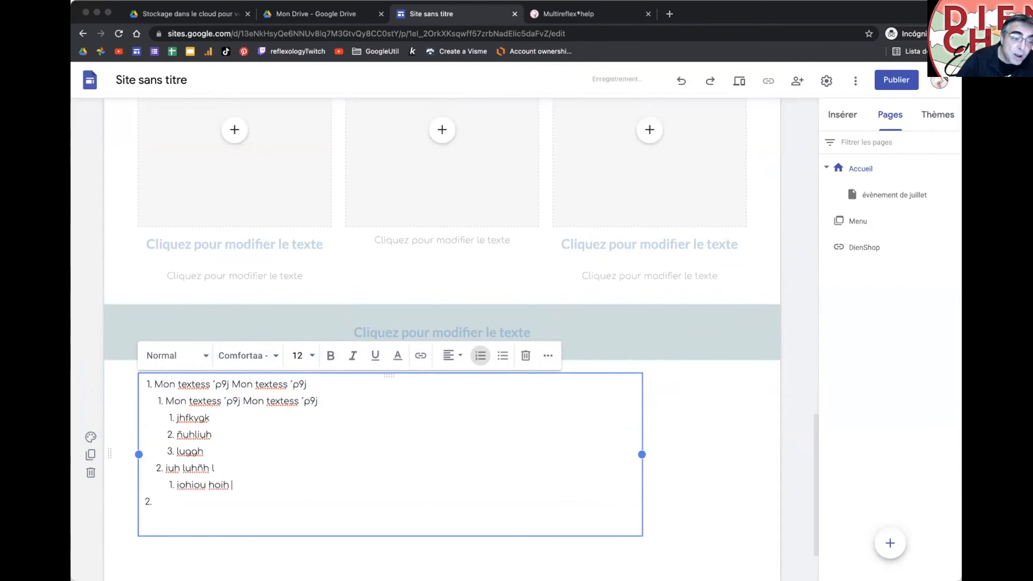
key(Return)
key(shift+Tab)
key(shift+Tab)
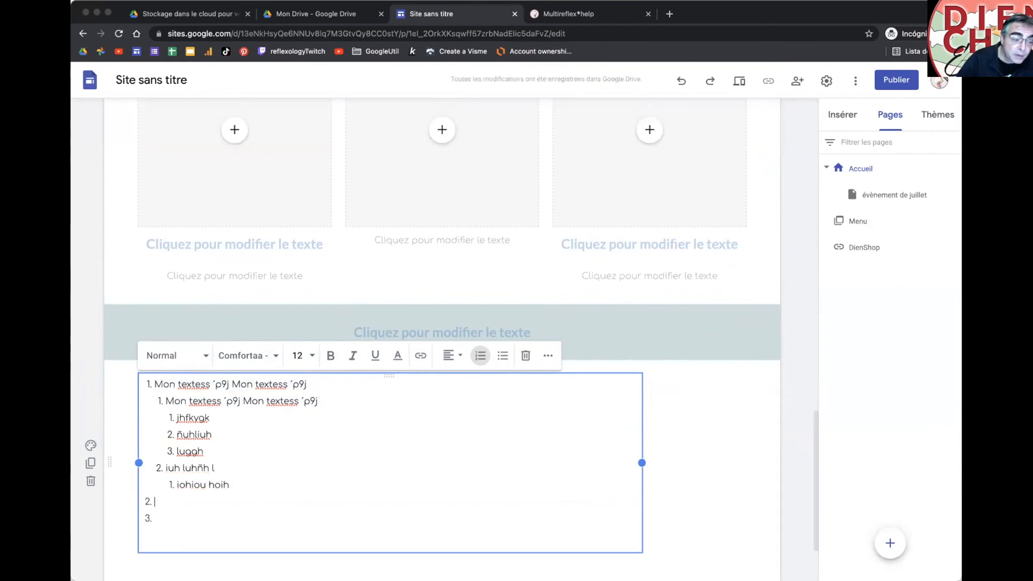
text(luh luglui ghliu glgi)
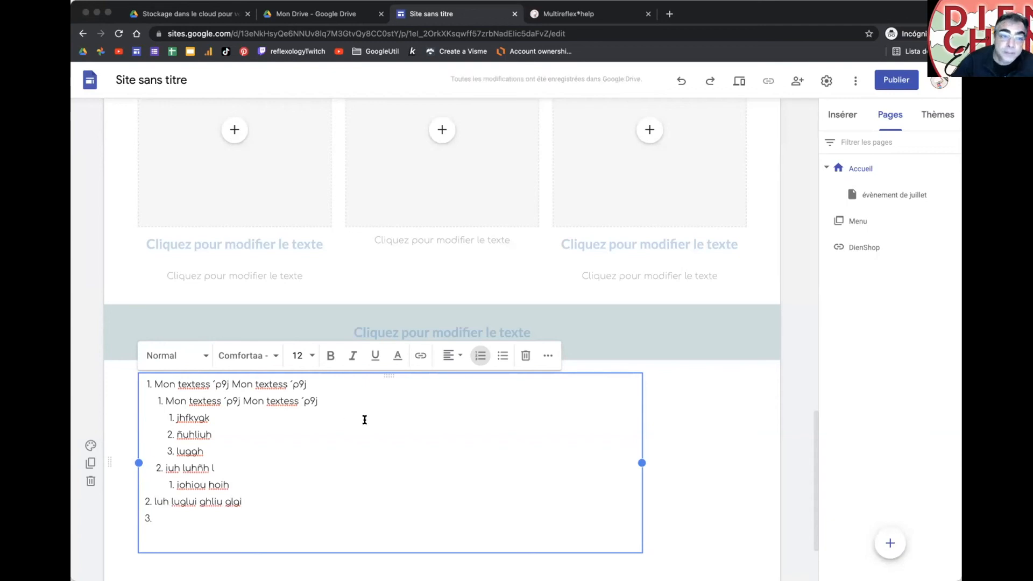
click(657, 464)
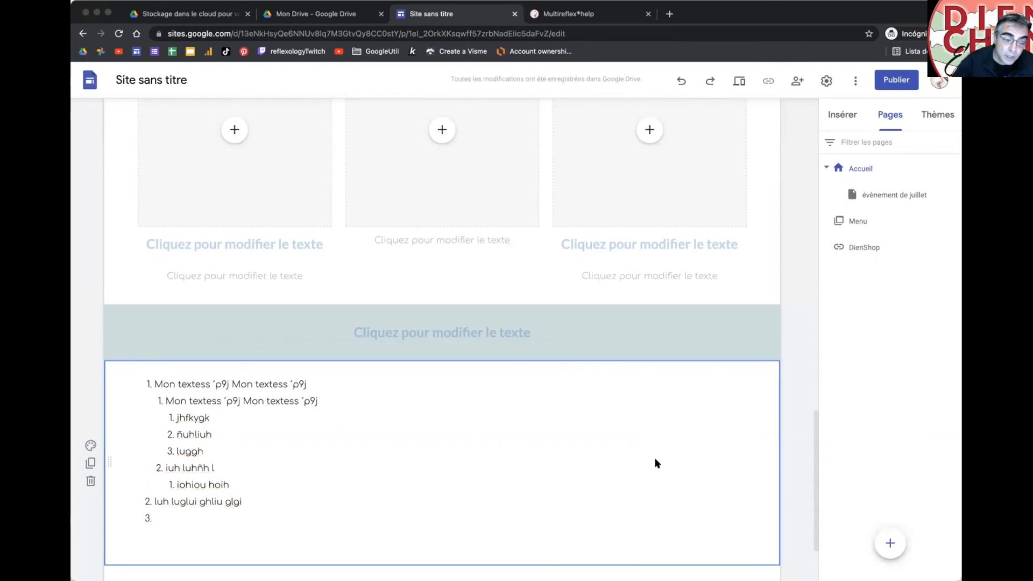
drag(171, 380, 198, 505)
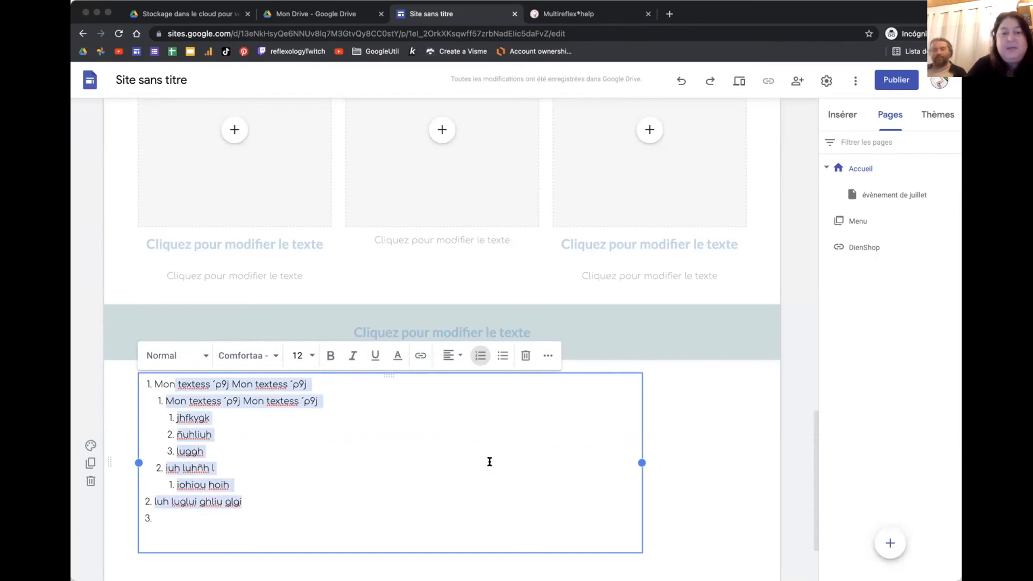
click(490, 462)
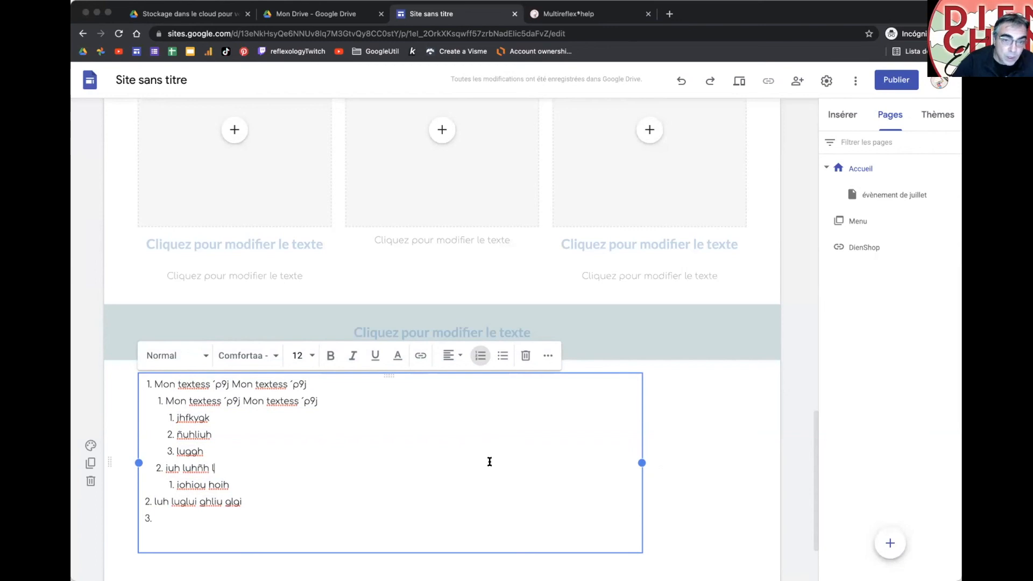
Step: Move the list text box up beside the photo, under the Mon titre ici heading
scroll(490, 462, up, 20)
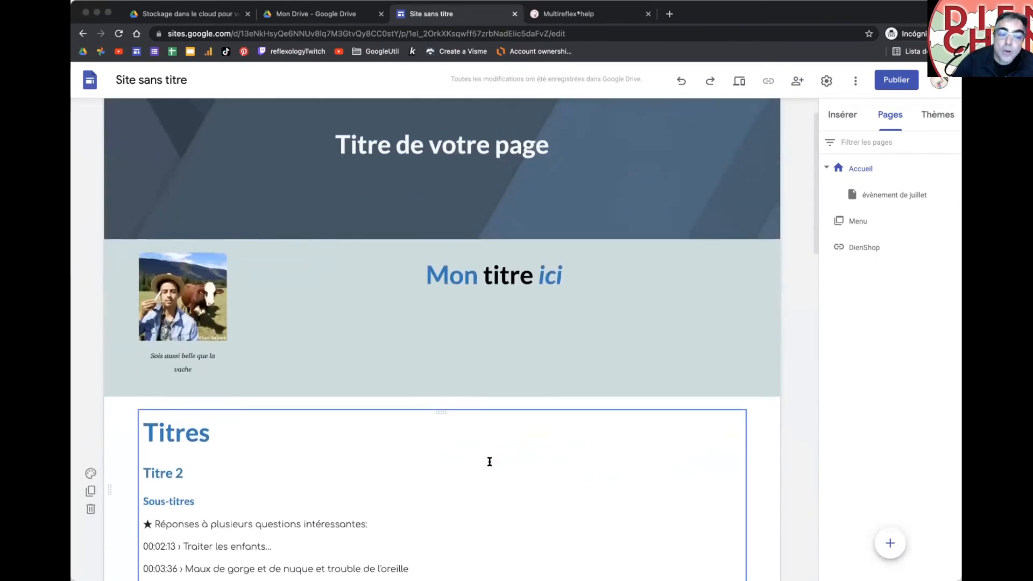
scroll(490, 462, up, 1)
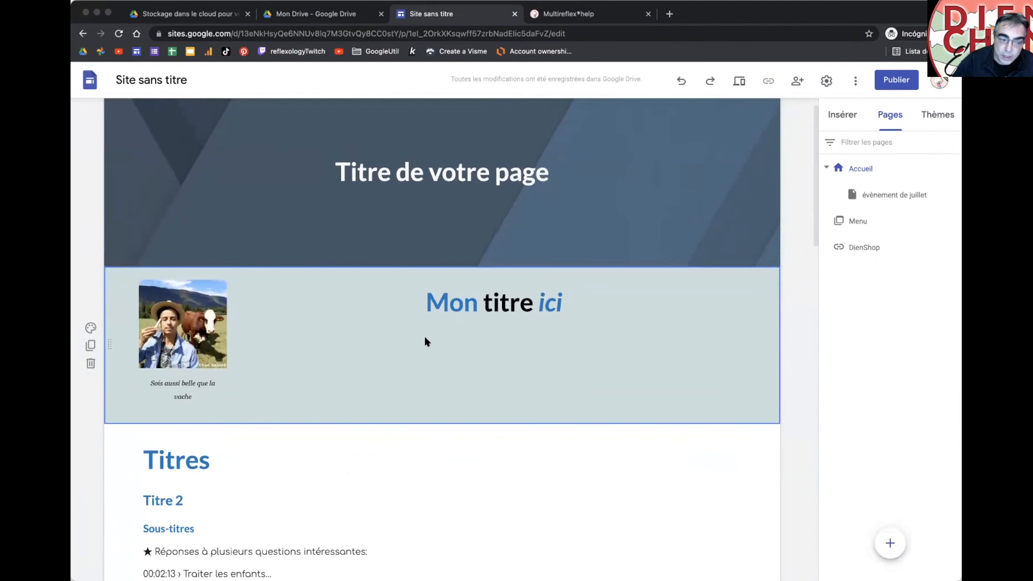
scroll(424, 337, down, 20)
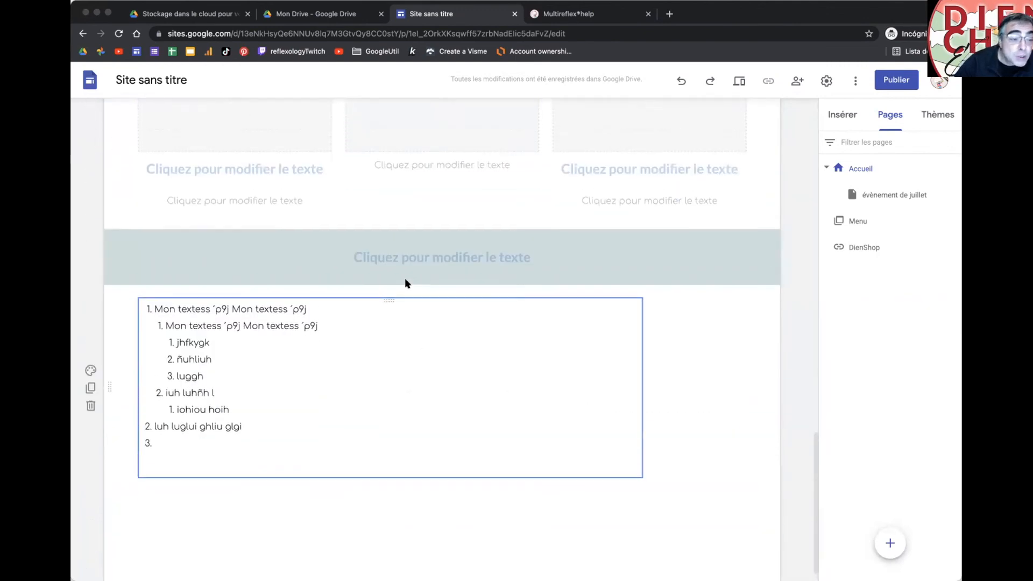
scroll(405, 280, up, 1)
drag(385, 321, 442, 208)
scroll(446, 253, up, 10)
Step: Narrow the list box so its left edge lines up with the heading
click(496, 205)
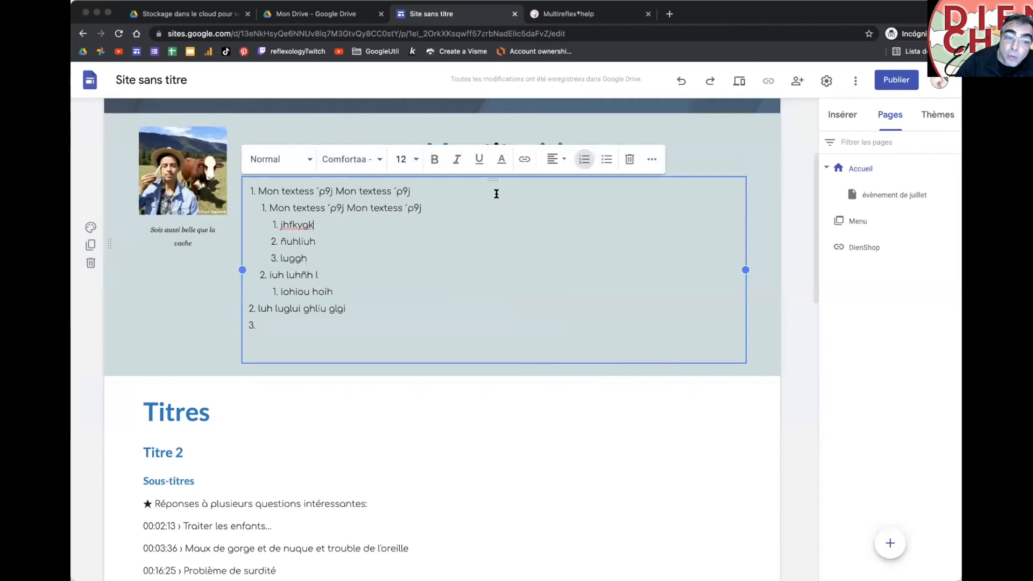
click(704, 155)
click(676, 186)
click(689, 154)
click(693, 178)
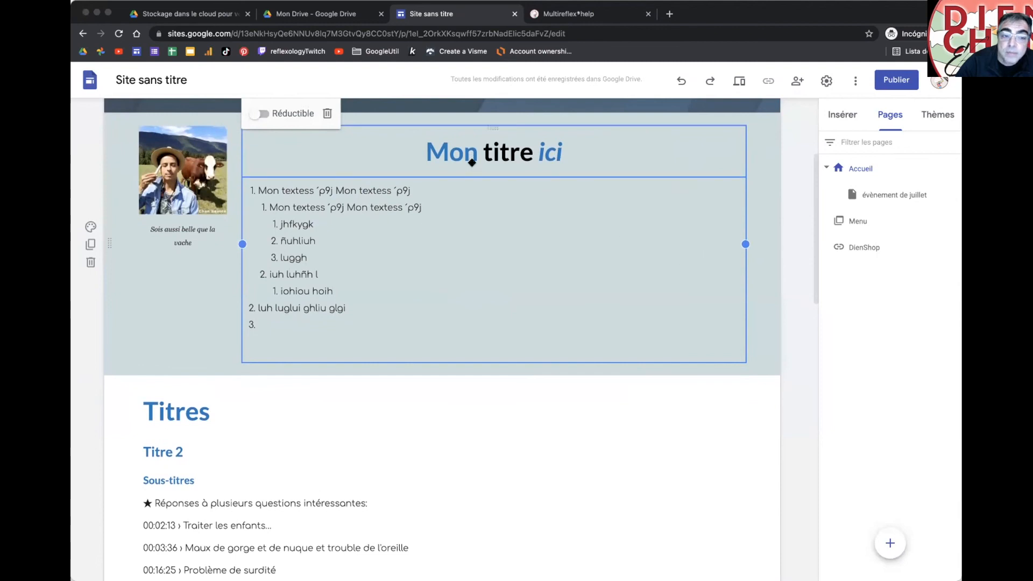
mouse_move(240, 241)
mouse_down()
mouse_move(474, 247)
mouse_move(325, 235)
mouse_move(242, 242)
mouse_up()
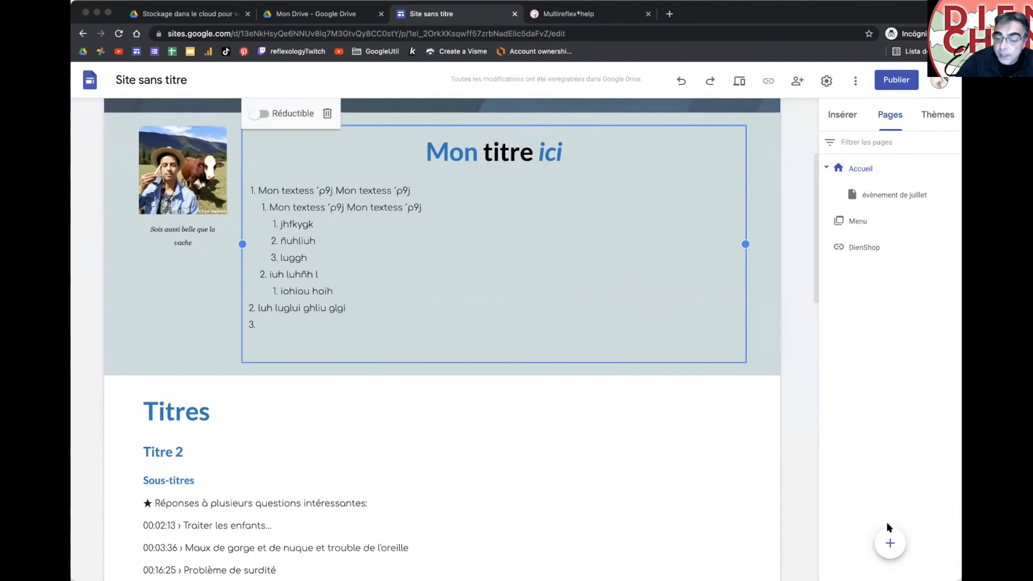
Step: Nest the évènement de juillet page under the Menu section in the Pages panel
mouse_move(887, 537)
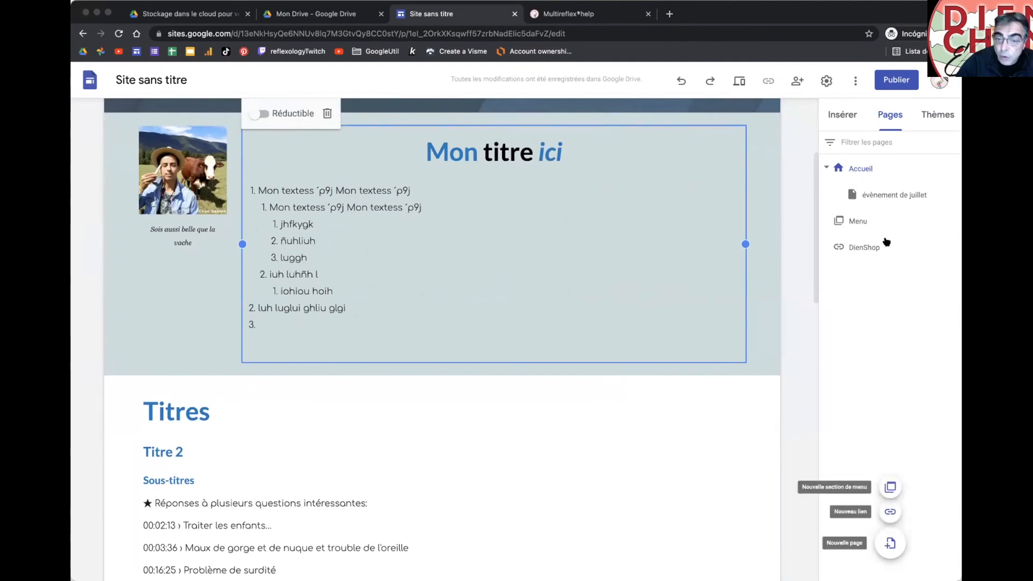
drag(873, 195, 888, 215)
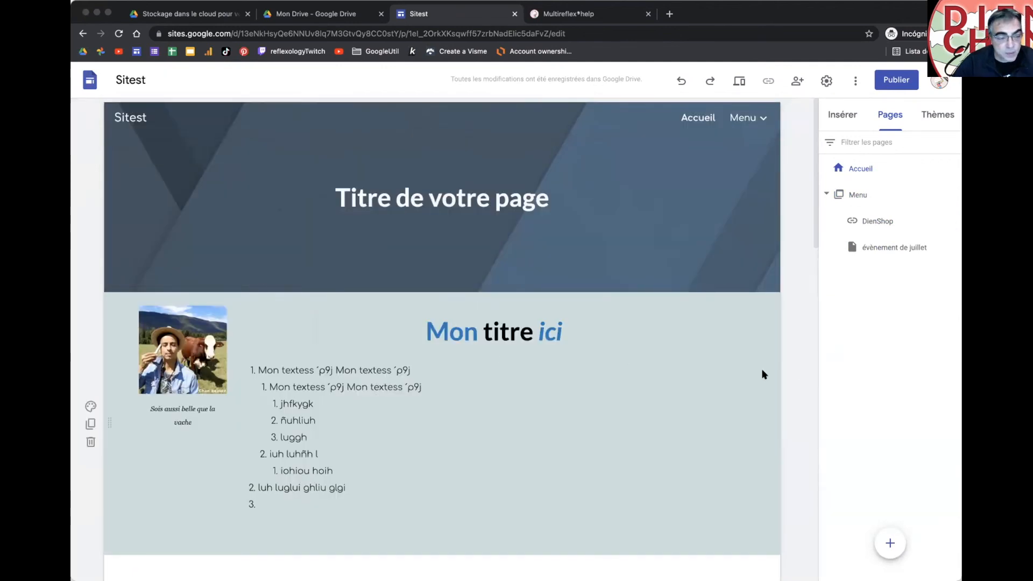
scroll(764, 374, down, 1)
click(173, 271)
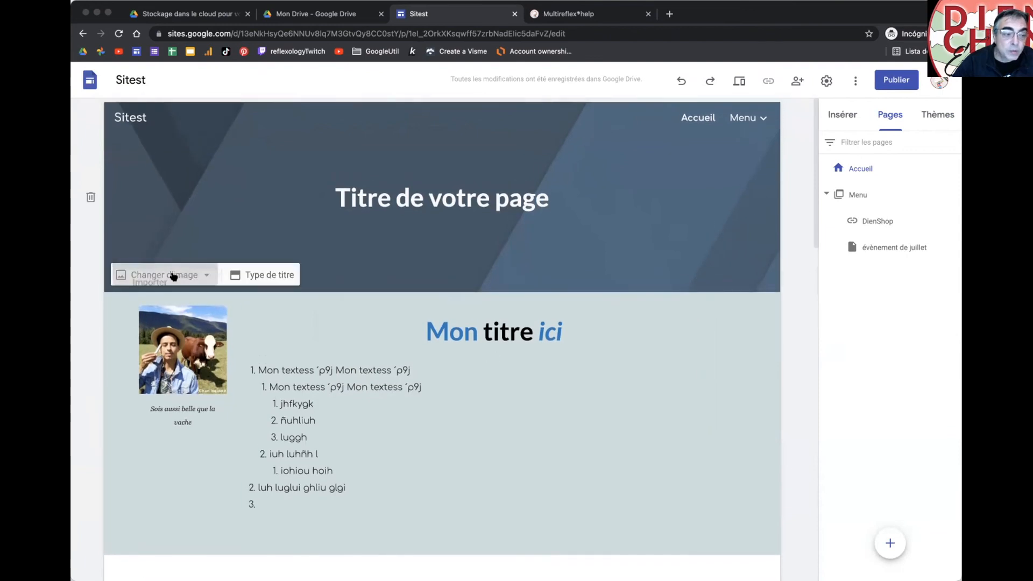
click(254, 273)
click(253, 274)
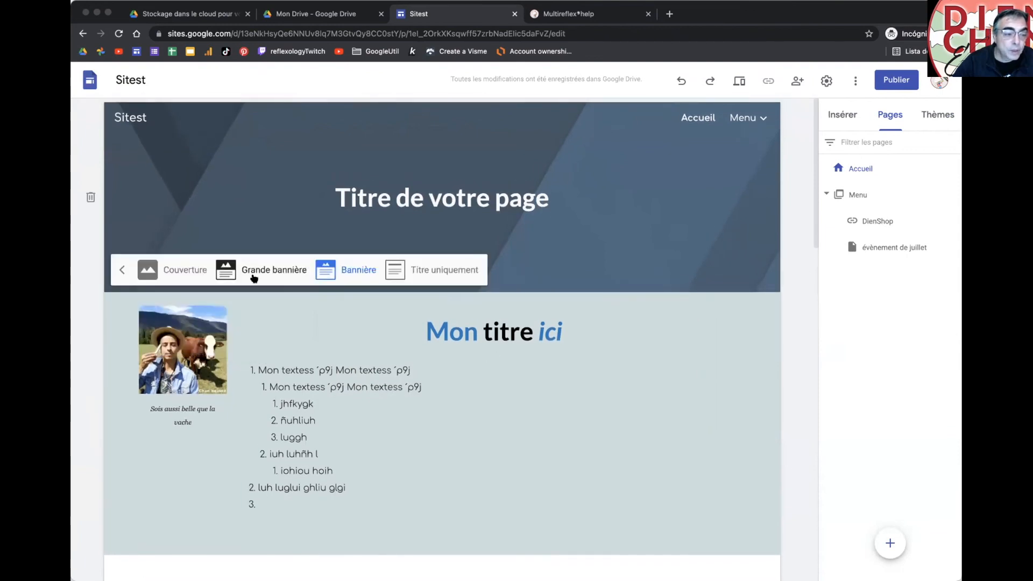
click(170, 271)
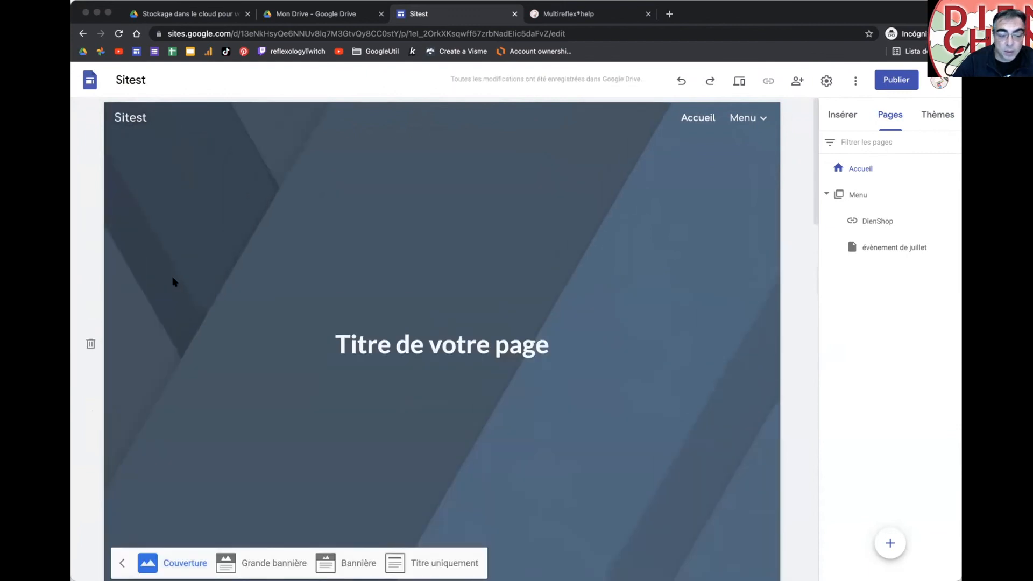
click(342, 559)
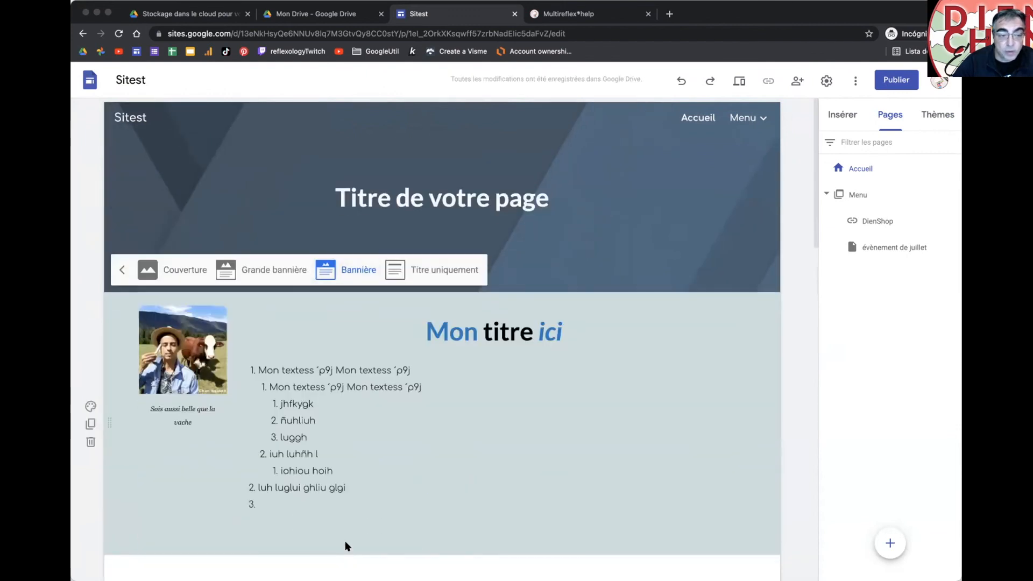
click(640, 246)
double_click(640, 248)
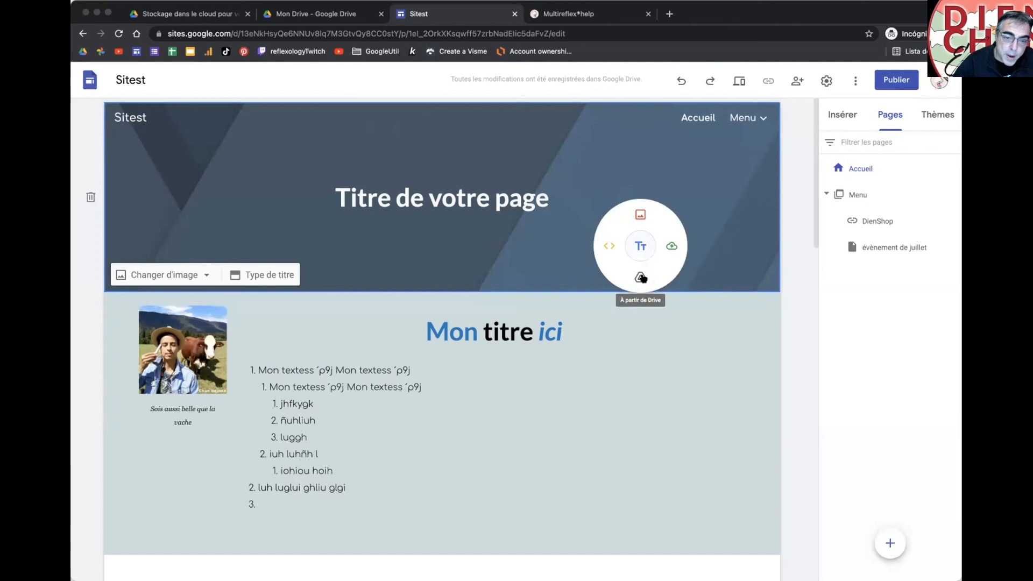
click(561, 257)
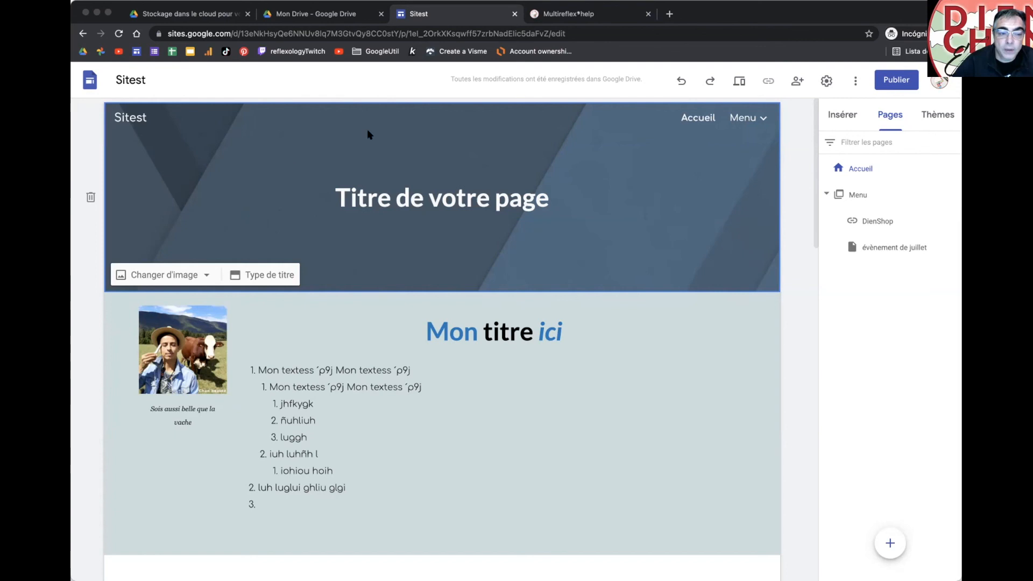
Step: Replace the header image with 206-carol-organs.jpg from Google Drive
click(207, 275)
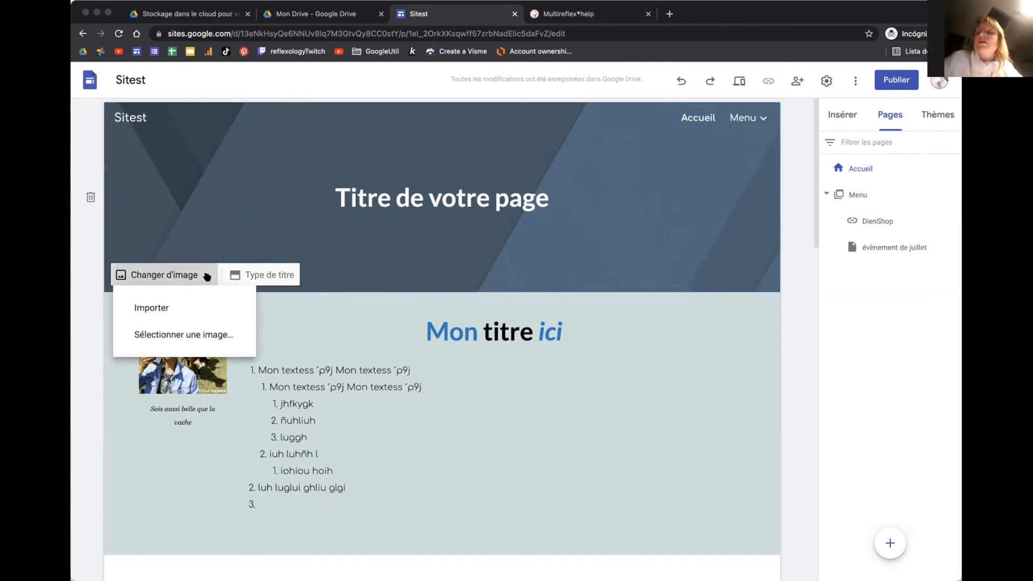
click(162, 334)
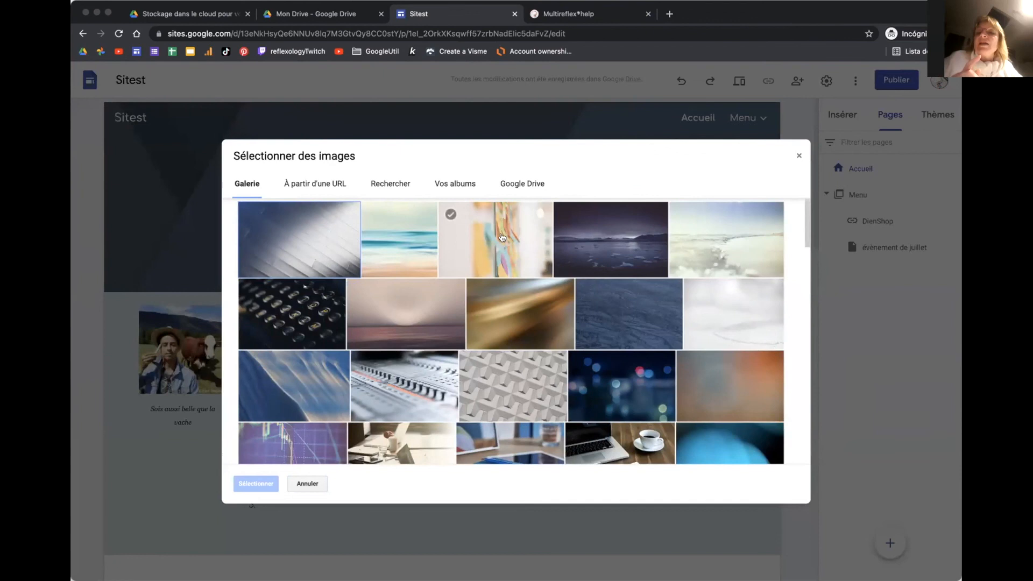
click(517, 184)
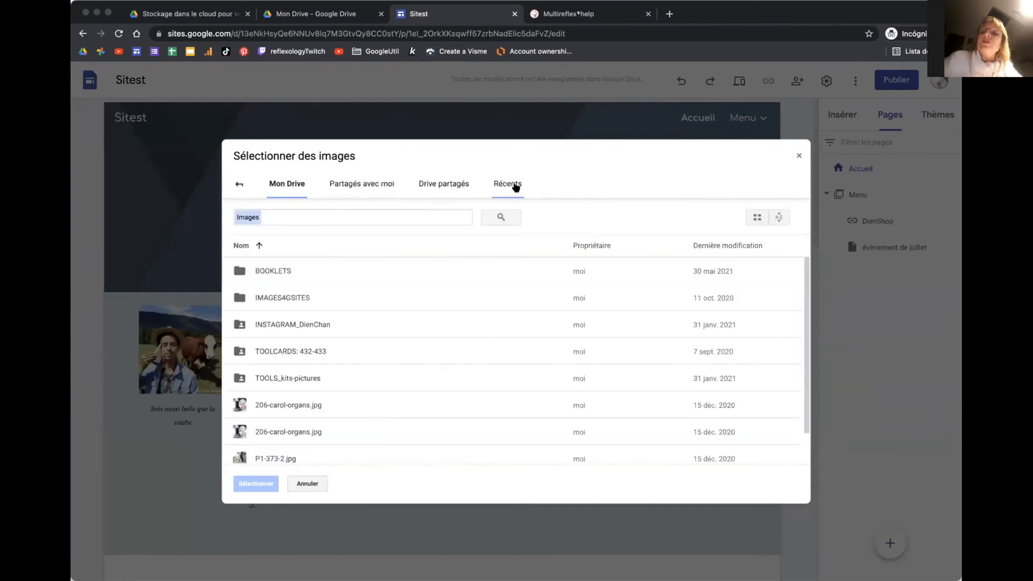
double_click(360, 301)
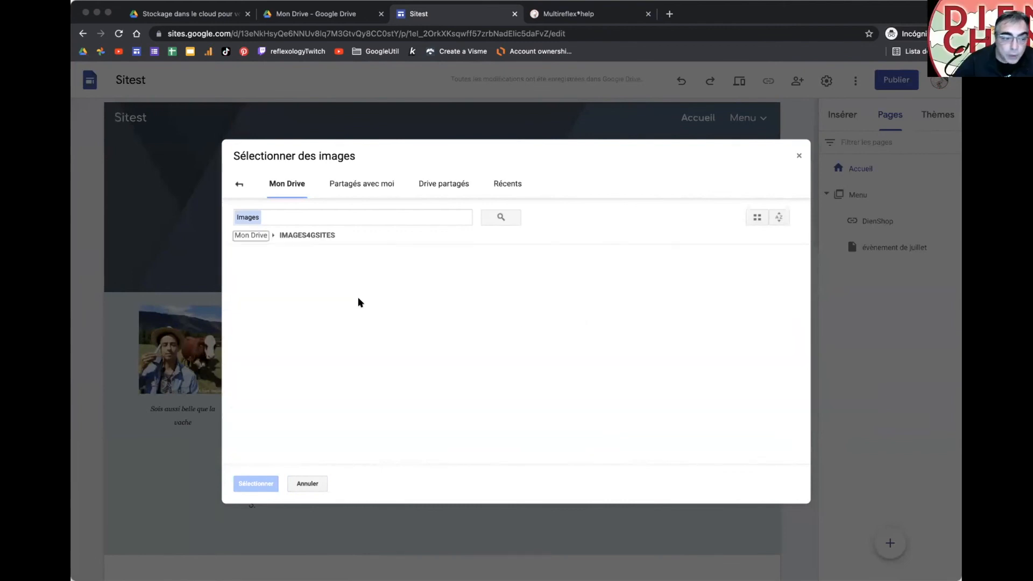
scroll(360, 302, down, 10)
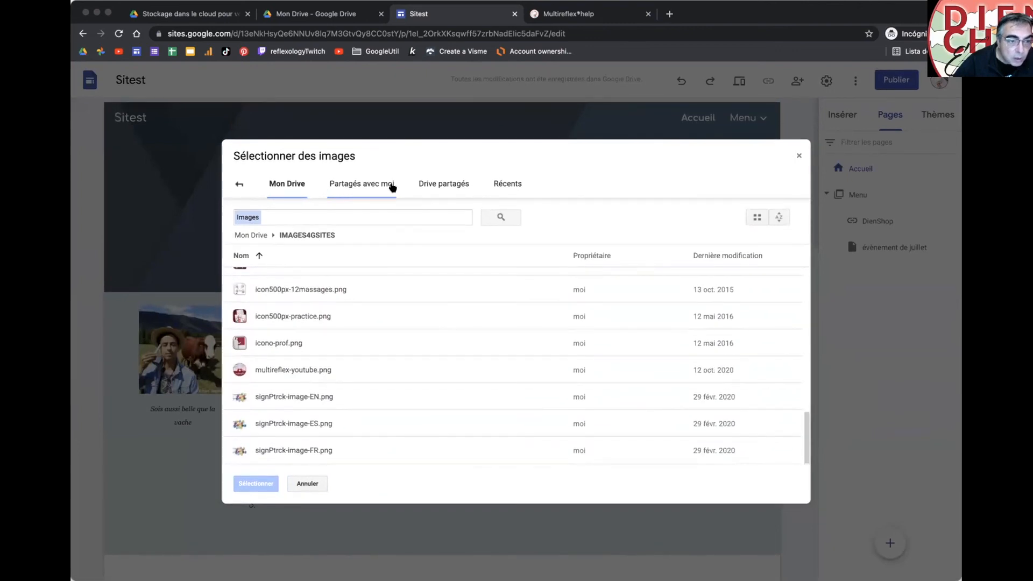
click(240, 184)
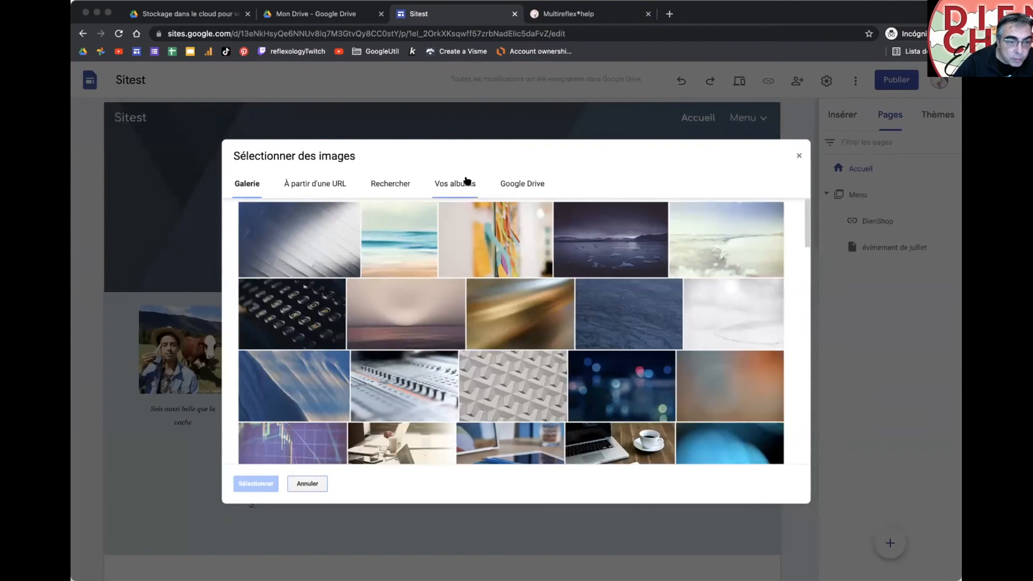
click(464, 183)
click(513, 186)
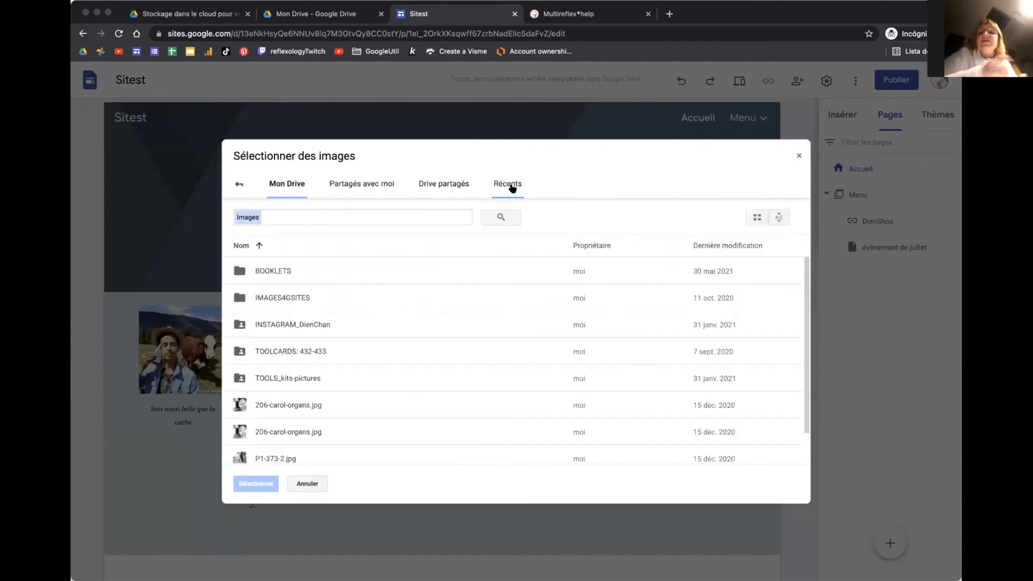
scroll(490, 347, down, 1)
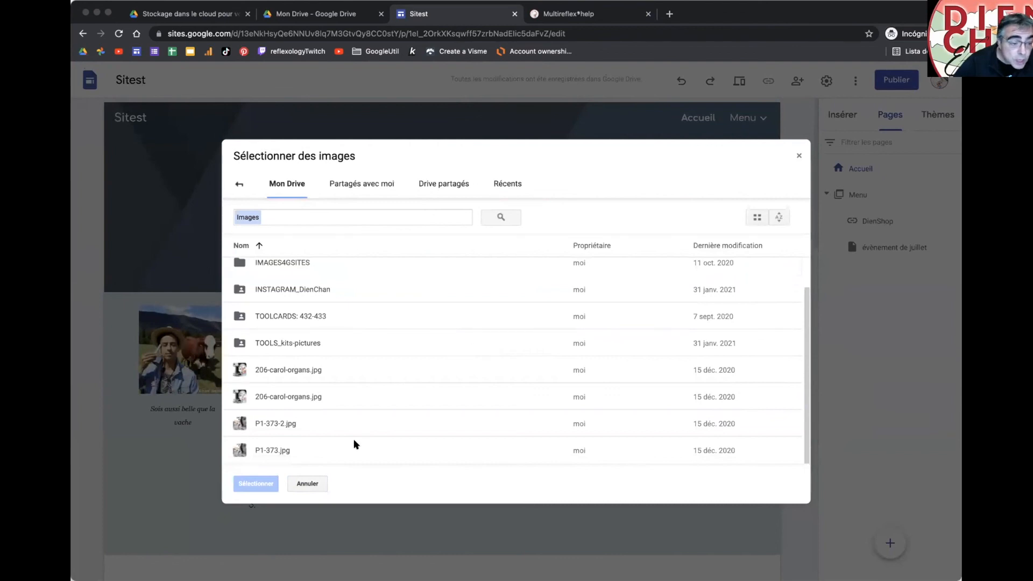
double_click(325, 395)
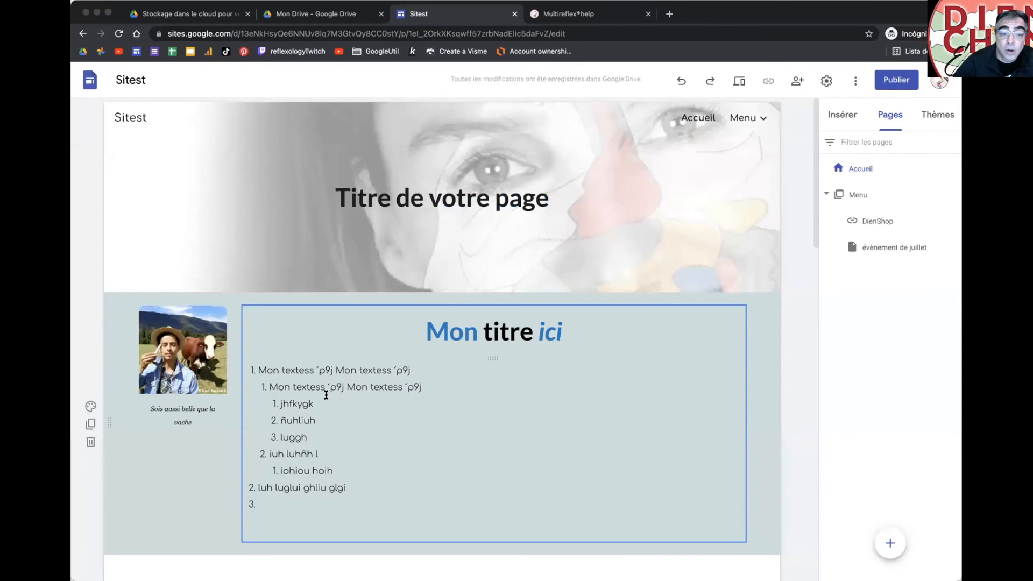
Step: Switch off Régler la lisibilité so the header photo shows at full contrast
click(493, 161)
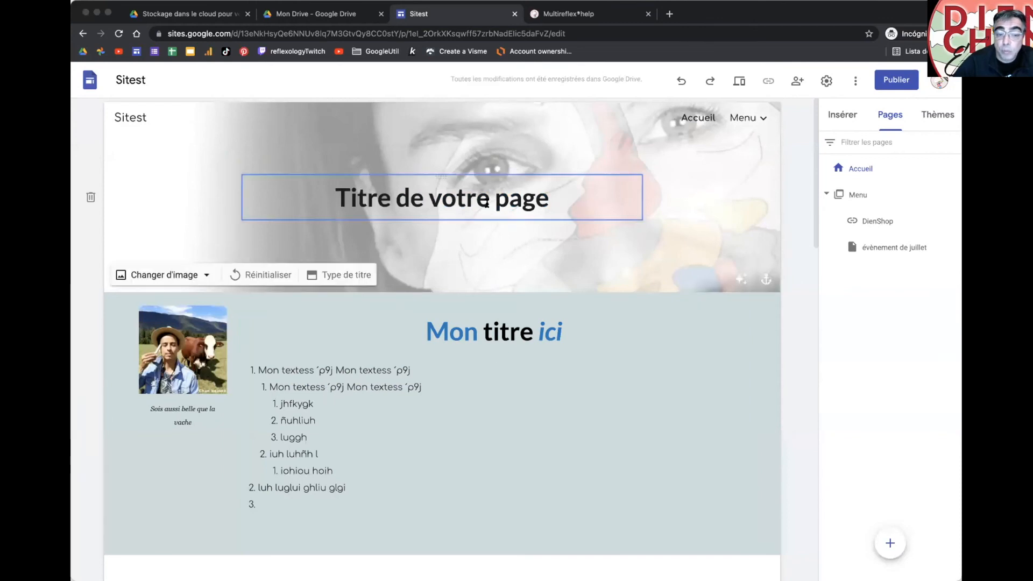
click(741, 280)
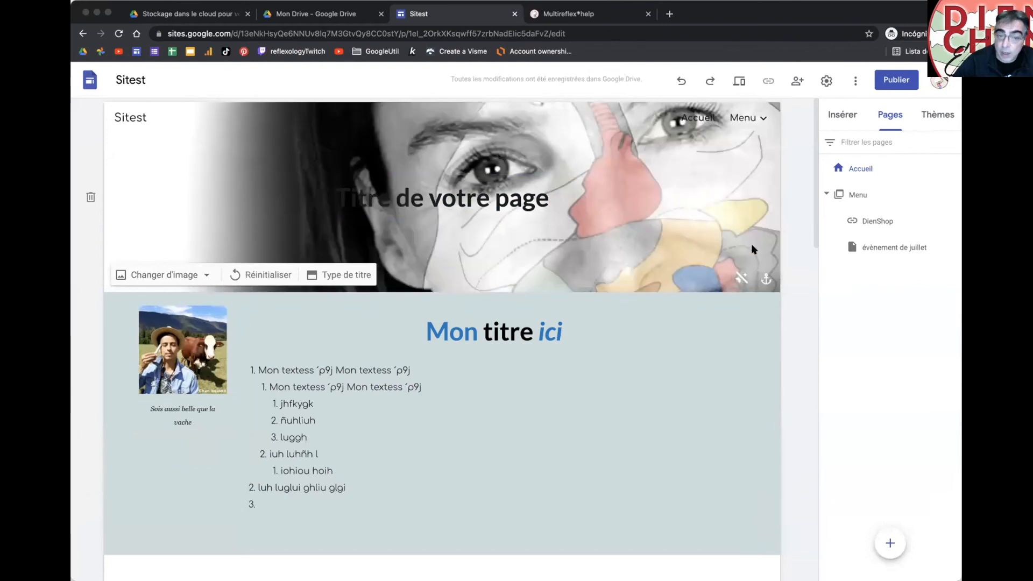
click(766, 279)
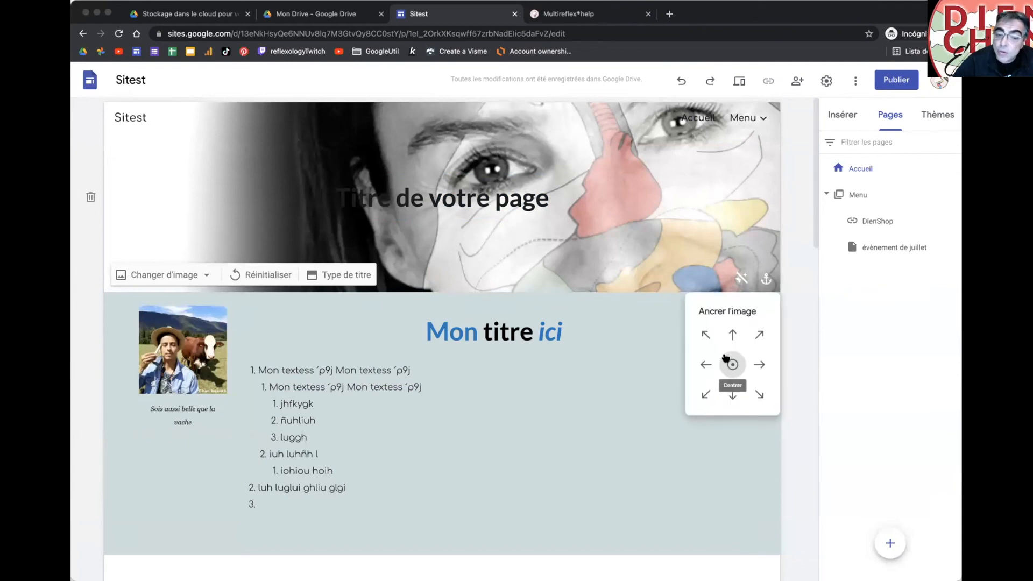
Step: Set the header's Type de titre to Couverture for a full-page cover
click(705, 335)
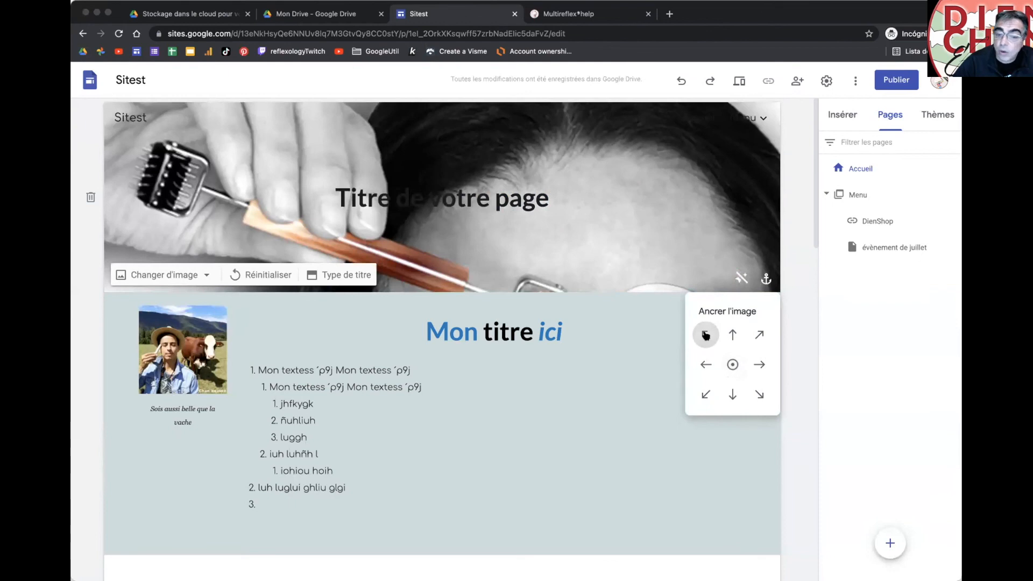
click(759, 395)
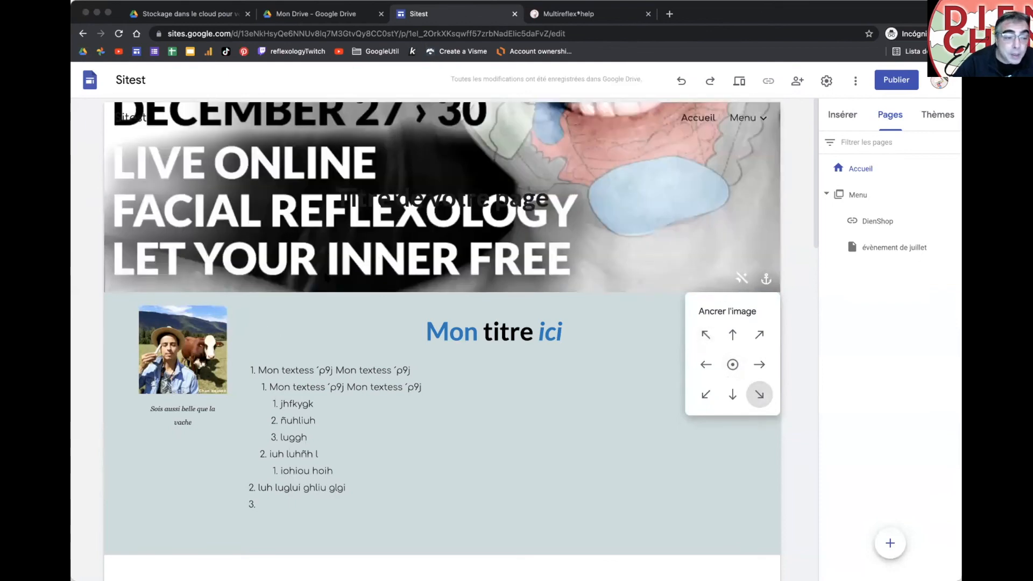
click(334, 273)
click(178, 270)
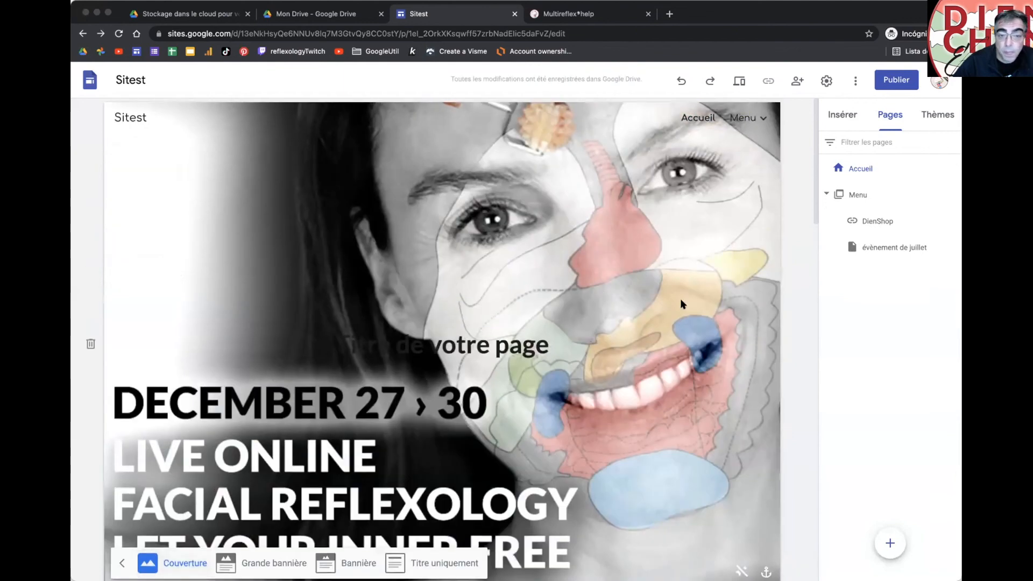
scroll(682, 304, down, 3)
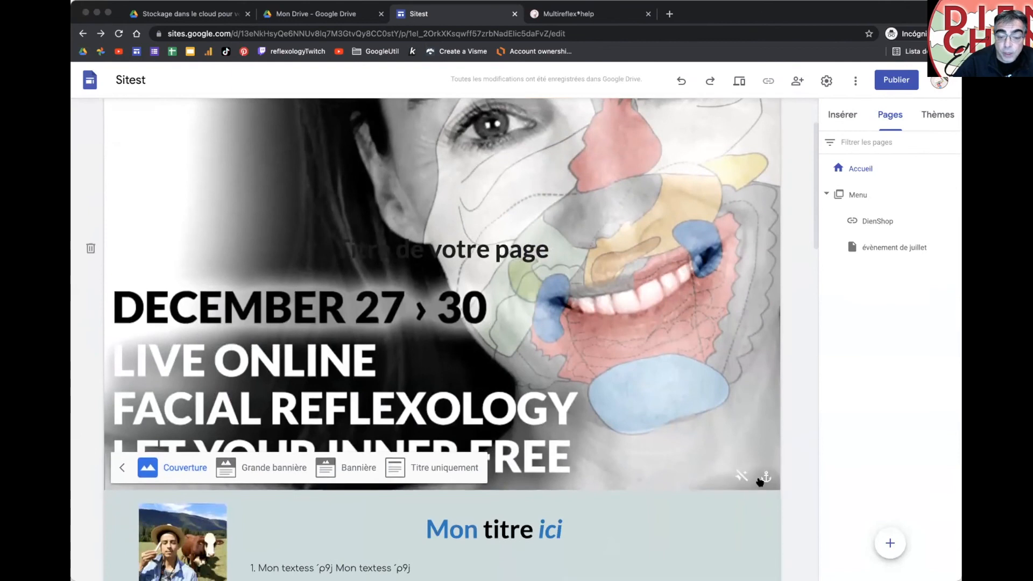
Step: Anchor the cover image top-left so the hand holding the roller shows, after comparing other anchors
click(764, 478)
click(733, 410)
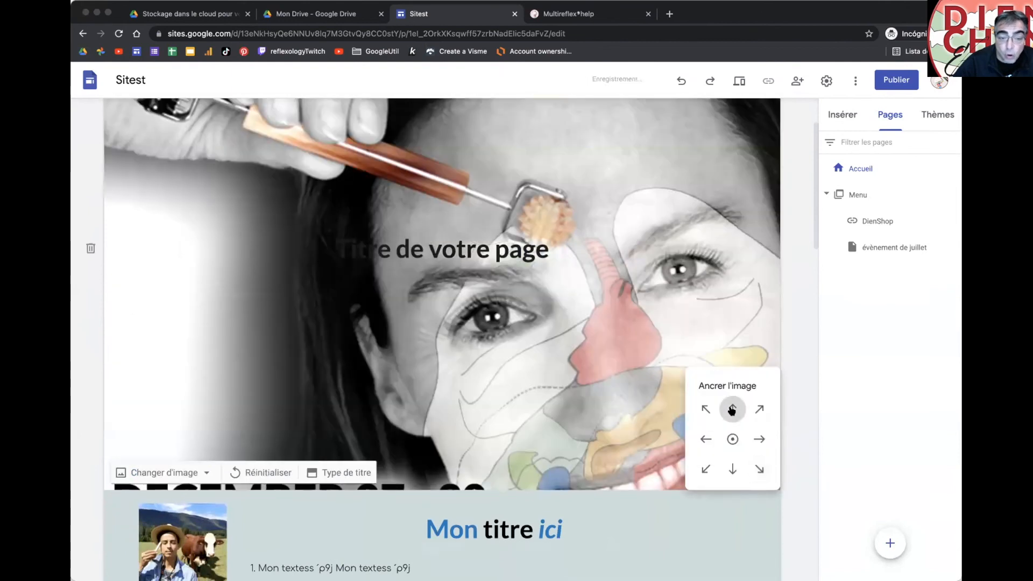
click(706, 408)
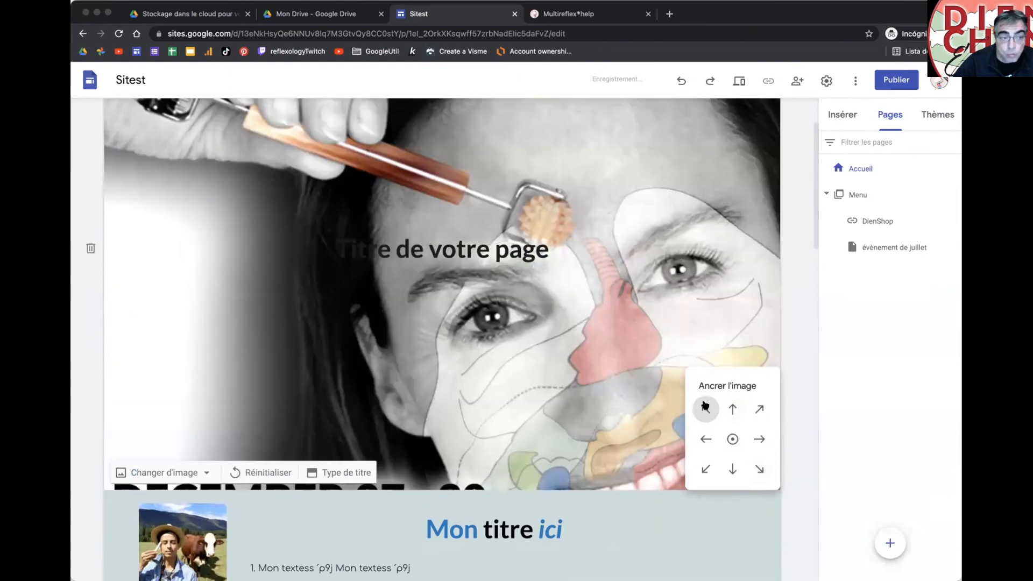
click(732, 410)
click(732, 438)
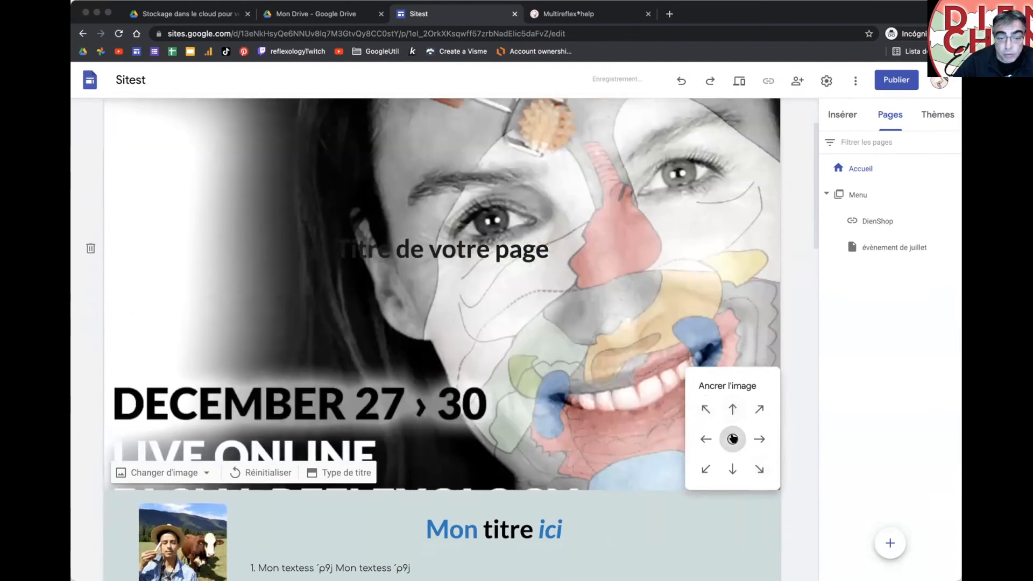
click(732, 410)
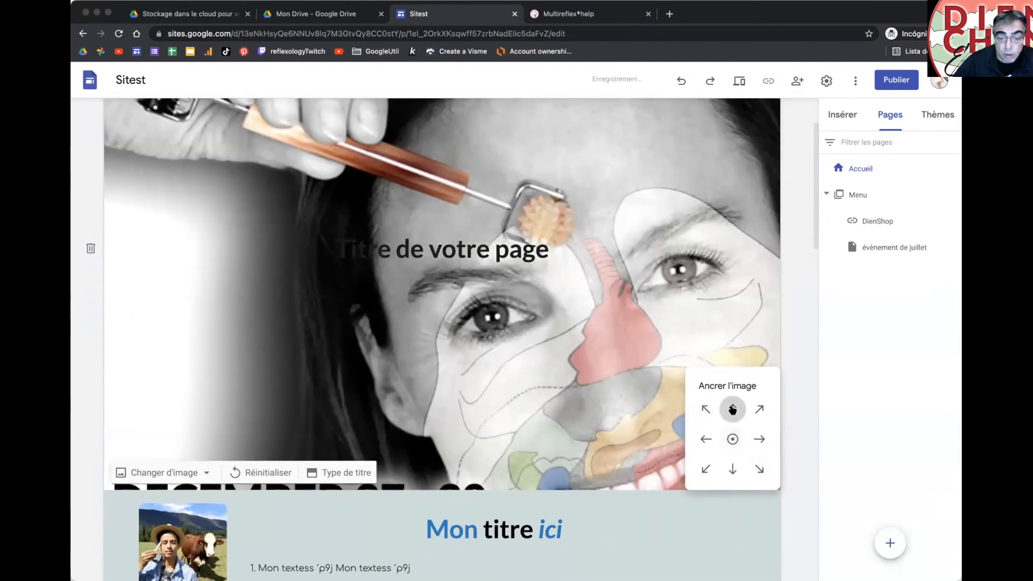
click(756, 410)
click(758, 468)
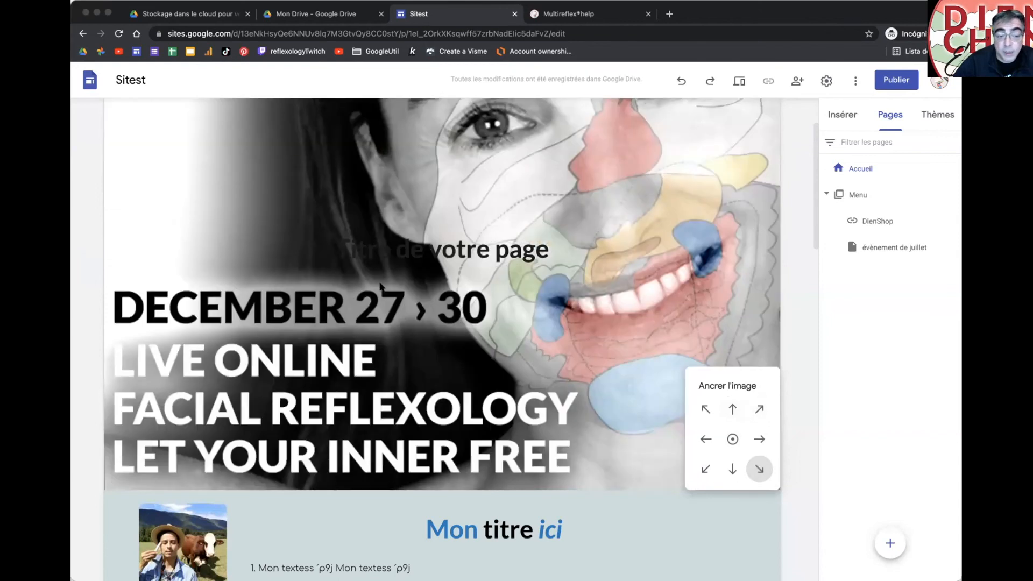
click(705, 409)
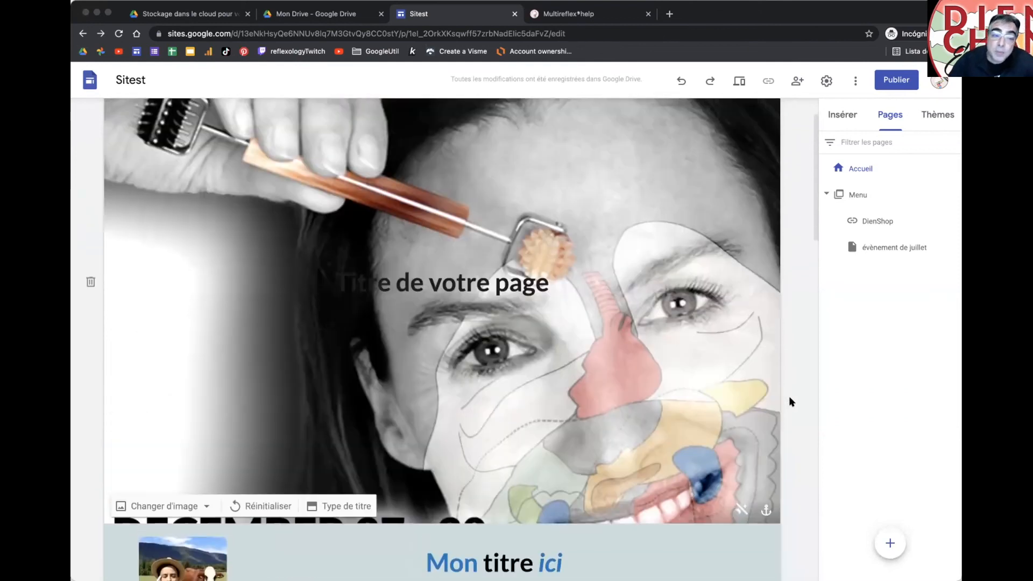
scroll(791, 402, up, 1)
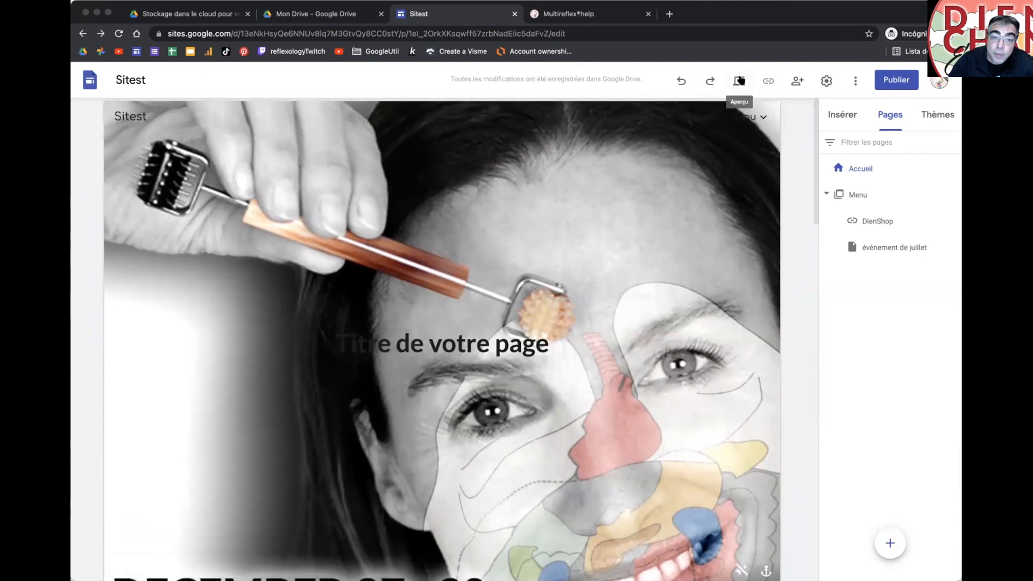
Step: Preview the page at phone and desktop sizes and narrower and wider window widths, then exit preview
key(super+shift+p)
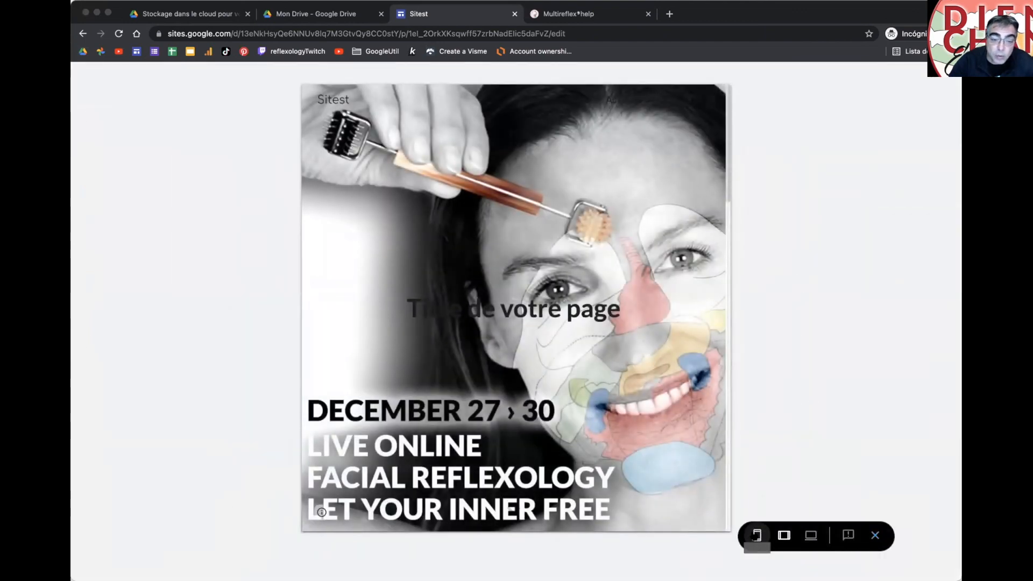
click(758, 535)
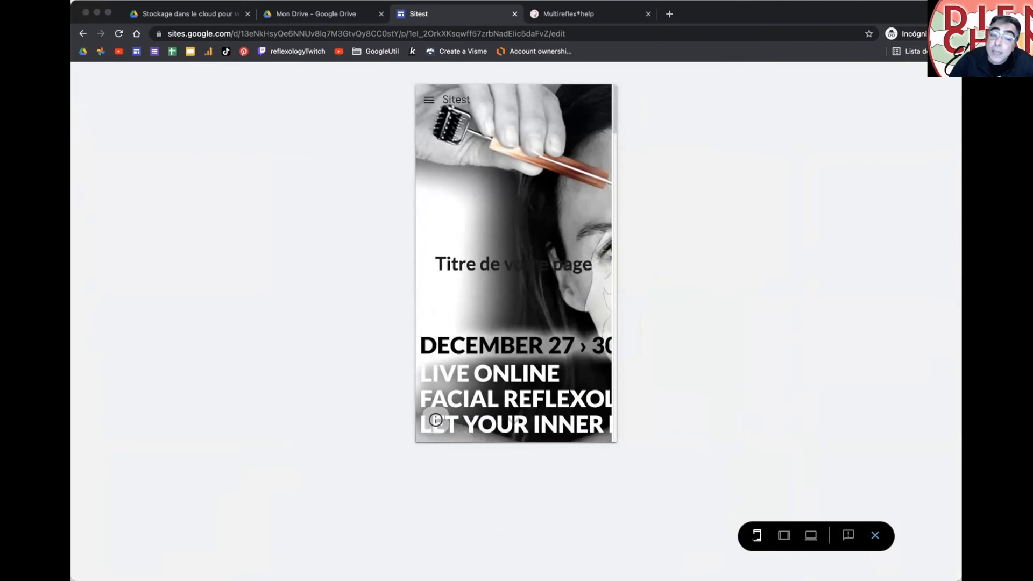
click(811, 535)
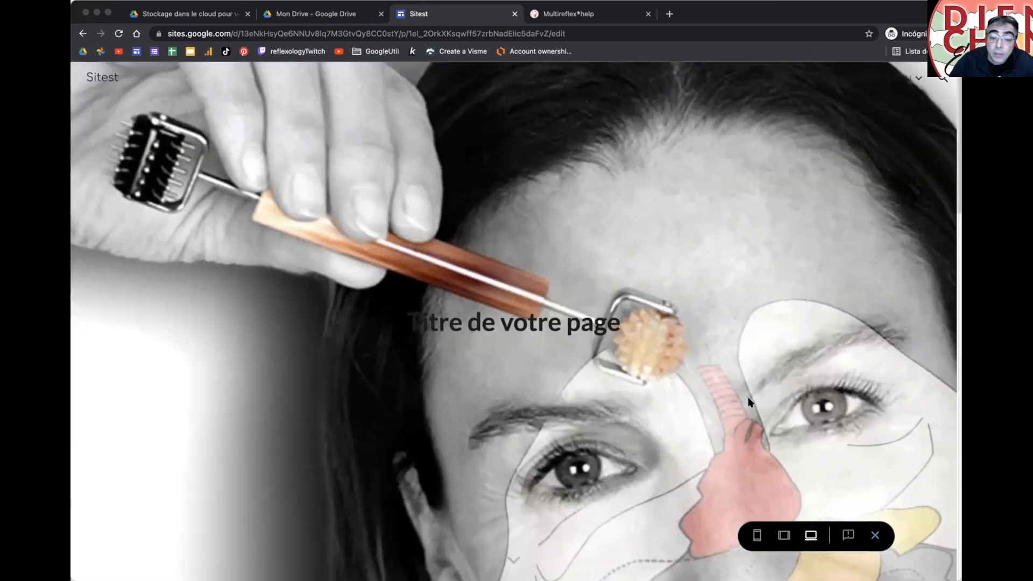
scroll(749, 402, down, 5)
scroll(749, 403, down, 2)
scroll(750, 402, up, 10)
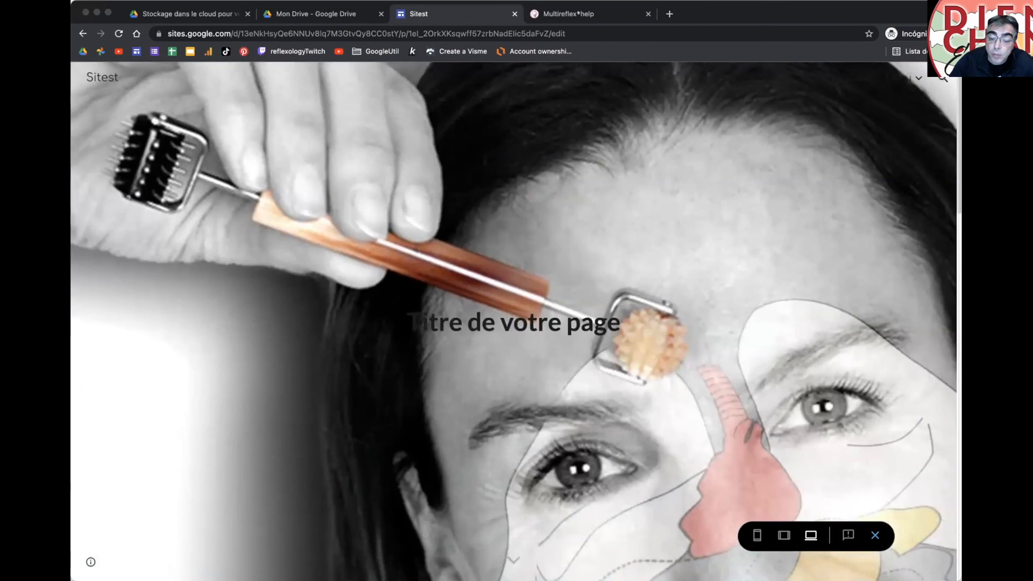
drag(961, 579, 504, 568)
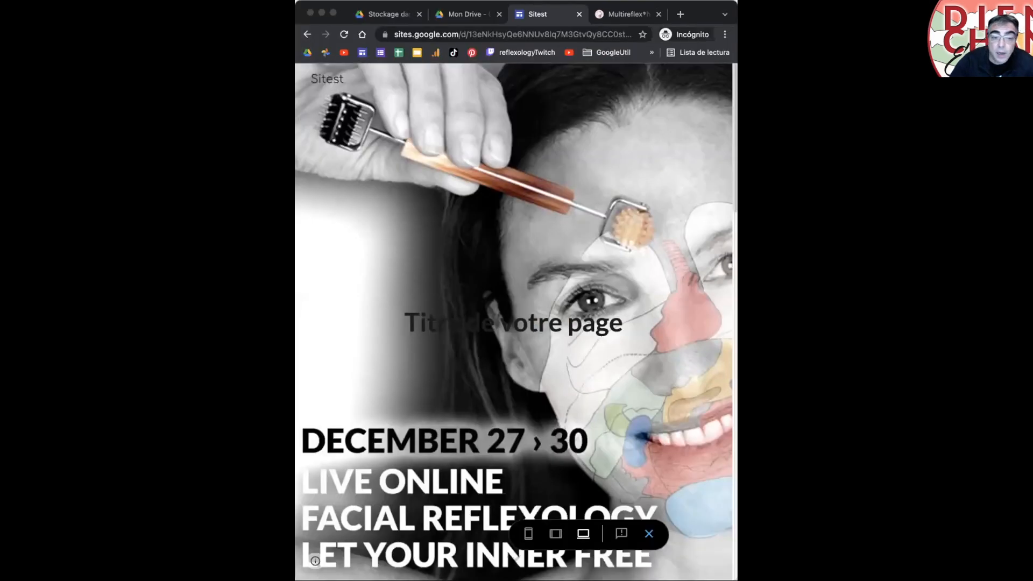
drag(736, 579, 1032, 547)
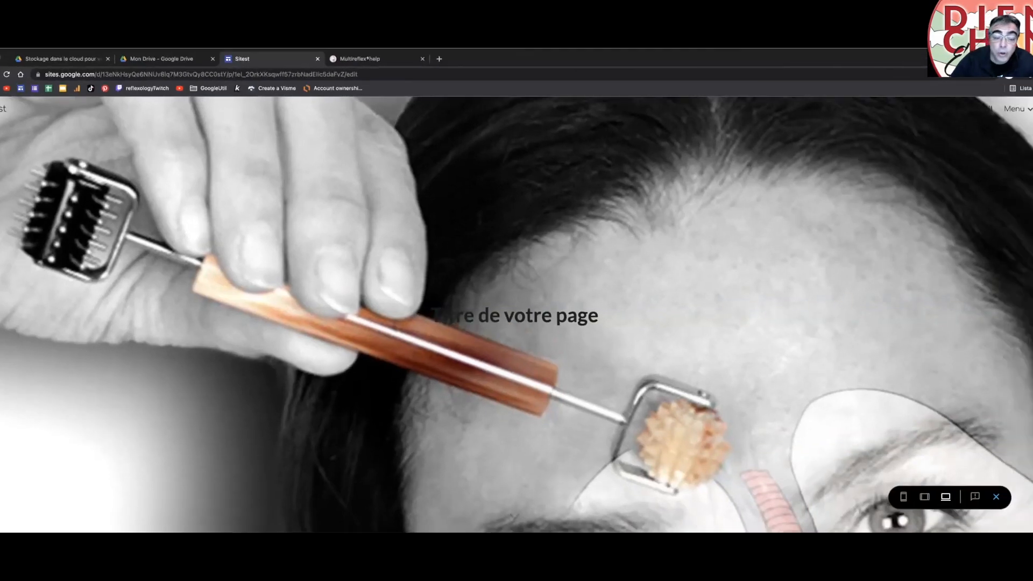
drag(1032, 532, 560, 530)
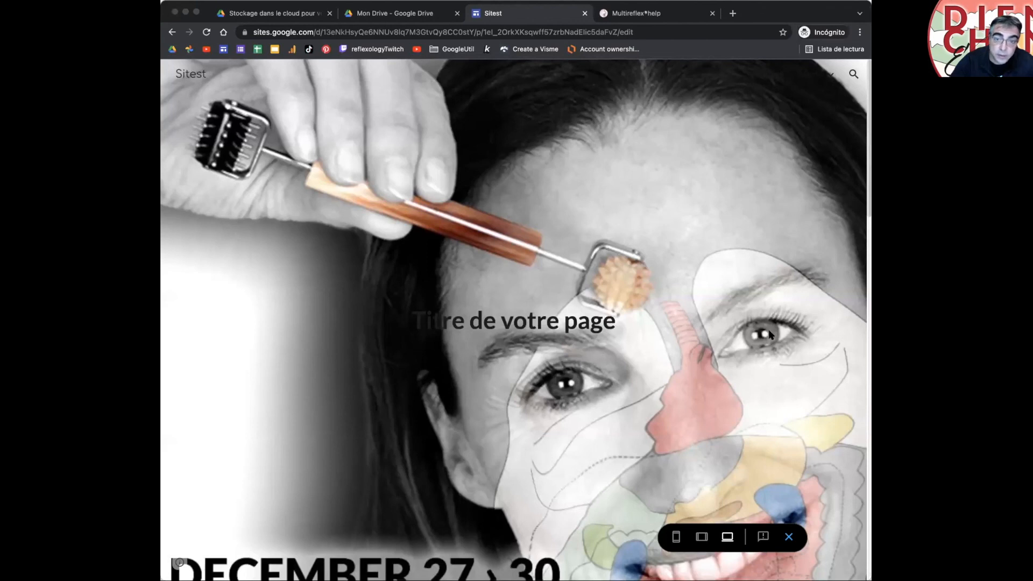
click(789, 538)
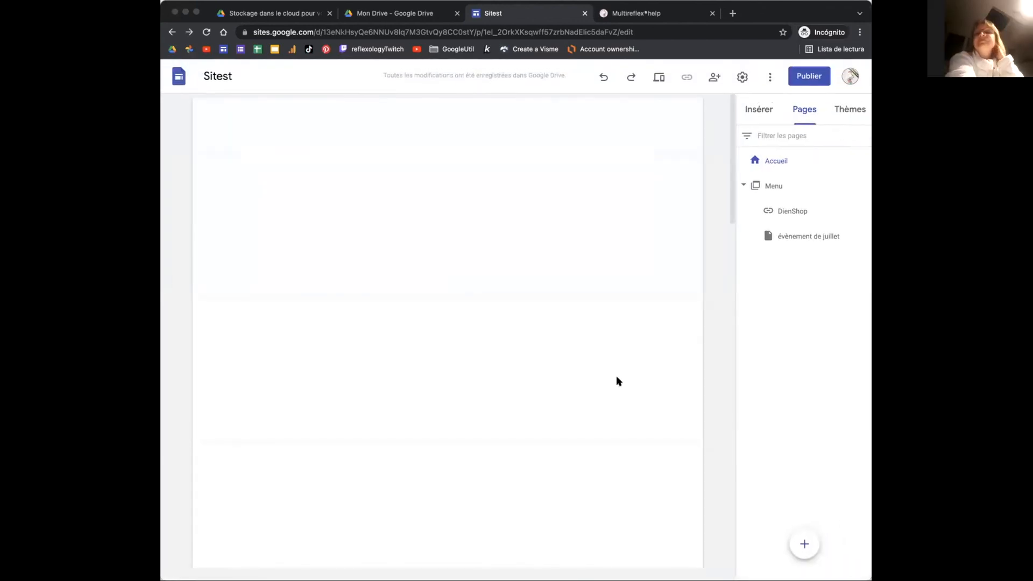
Step: Compare Titre uniquement, Bannière and Couverture header types, settling on Grande bannière
scroll(533, 284, down, 3)
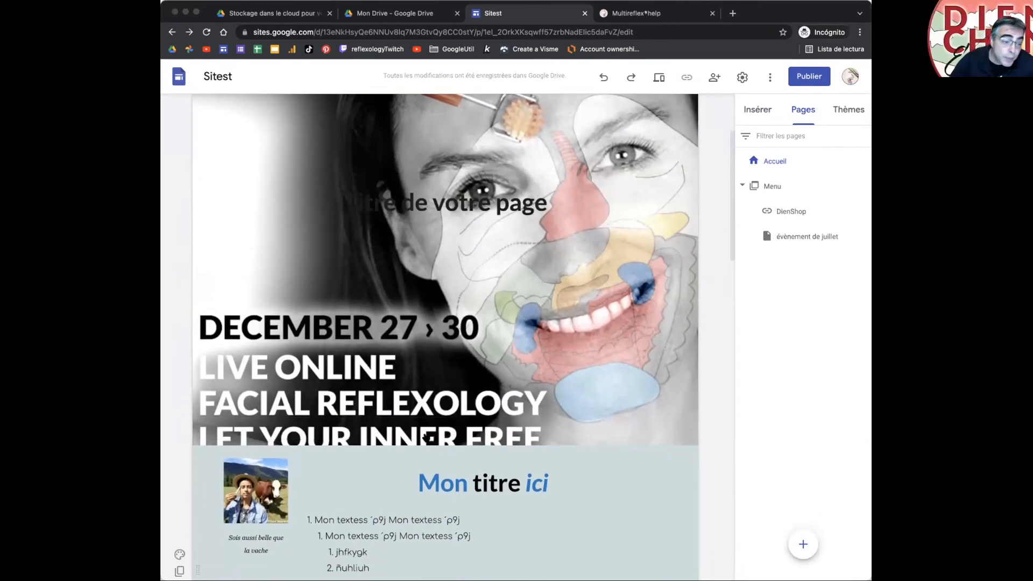
click(419, 429)
click(517, 425)
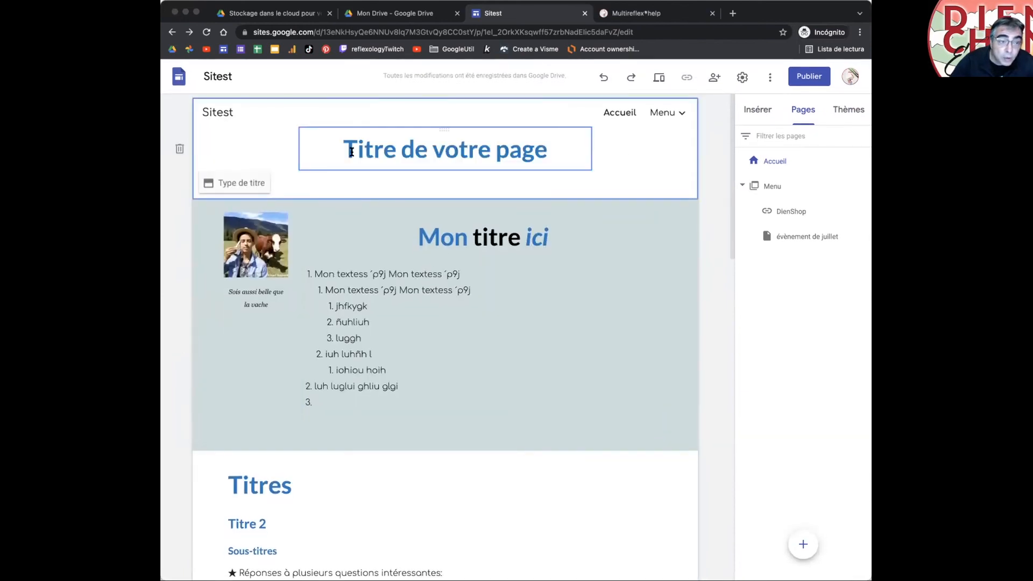
click(252, 184)
click(410, 180)
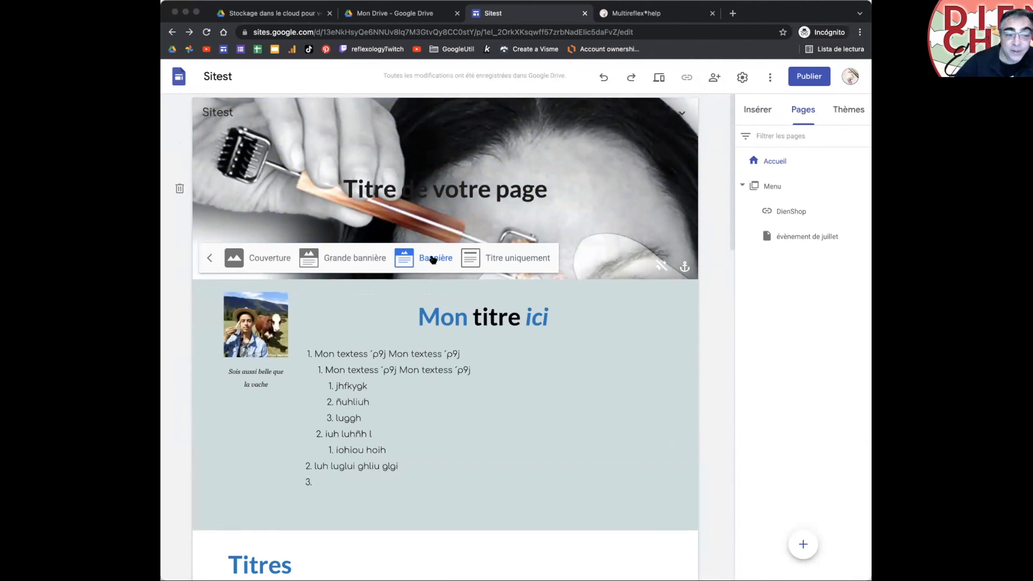
click(371, 259)
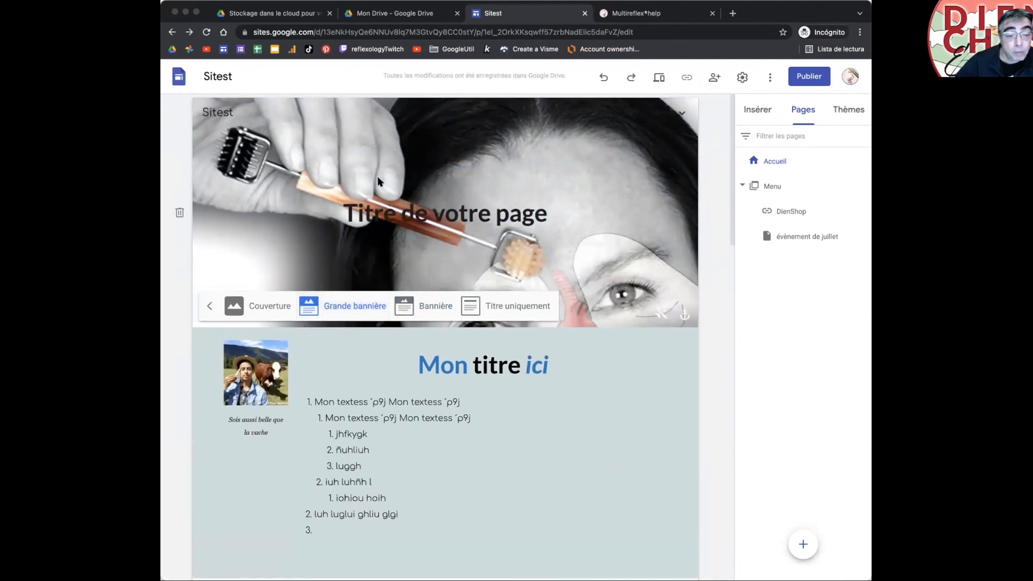
click(286, 304)
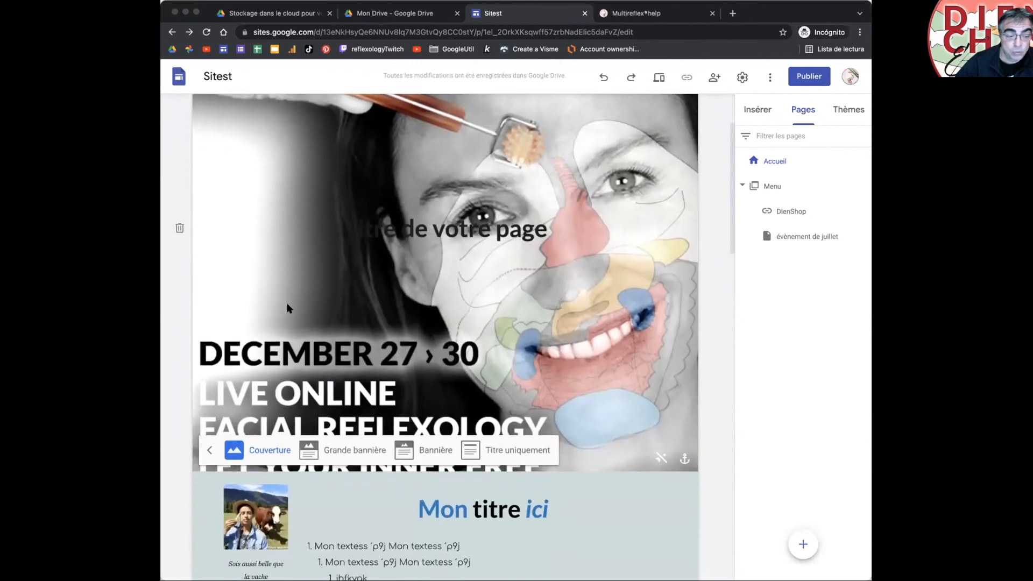
click(311, 451)
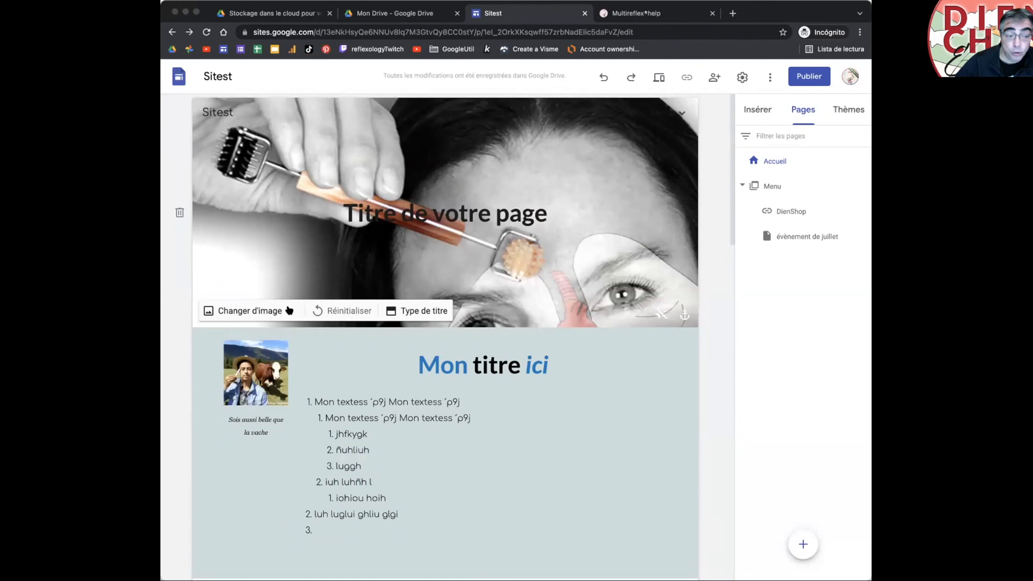
click(289, 310)
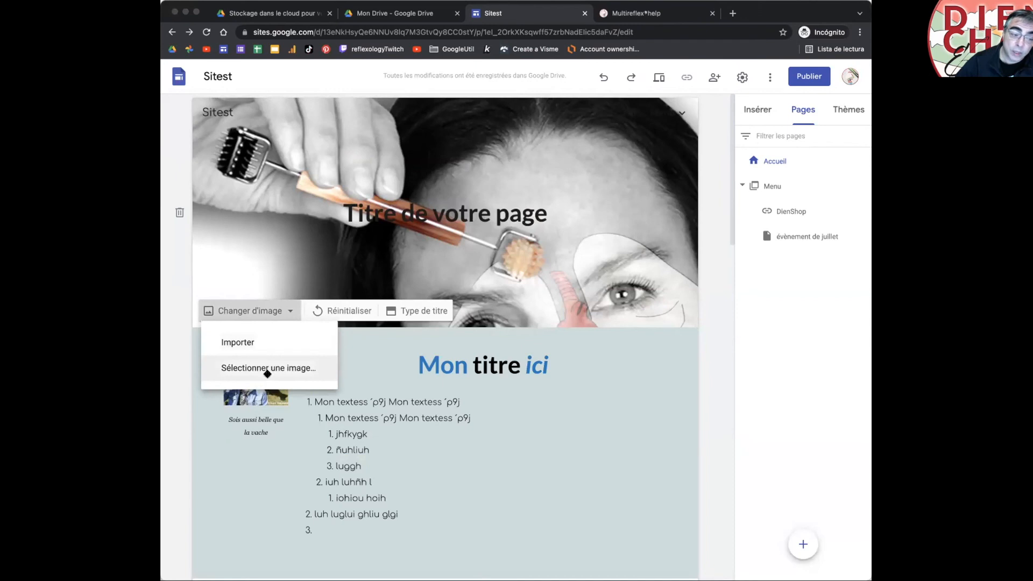
Step: Drop the booking image file from the desktop below the cow photo and its caption
click(703, 331)
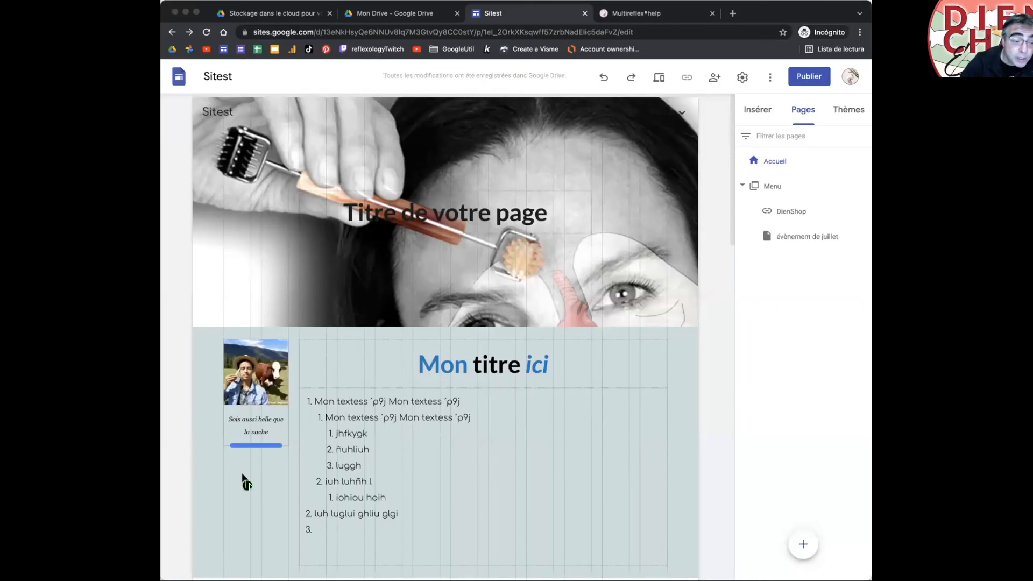
drag(243, 474, 245, 477)
scroll(417, 486, down, 3)
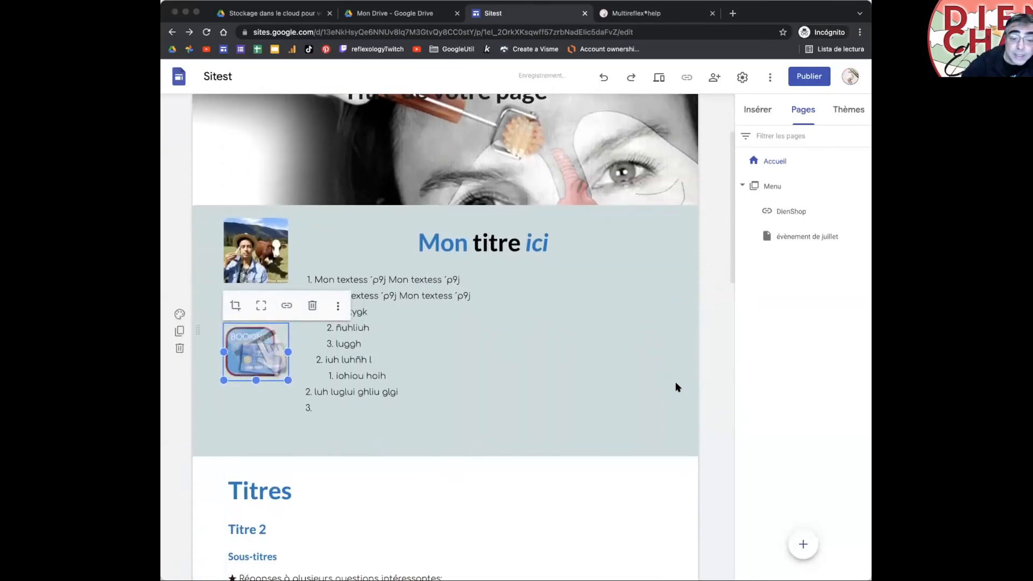
click(676, 386)
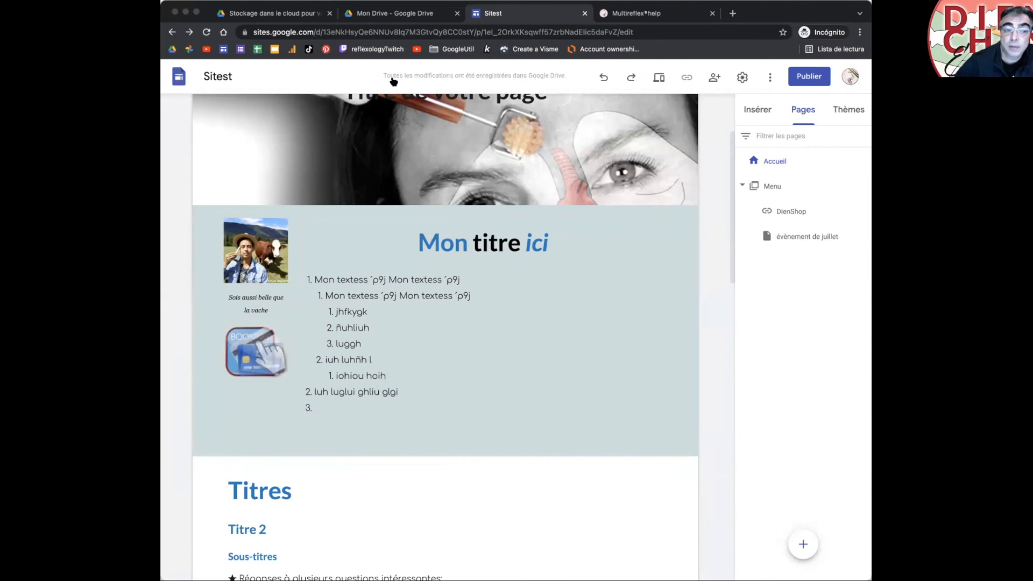
Step: Return to the Google Sites home list and reopen the Sitest site for editing
click(179, 79)
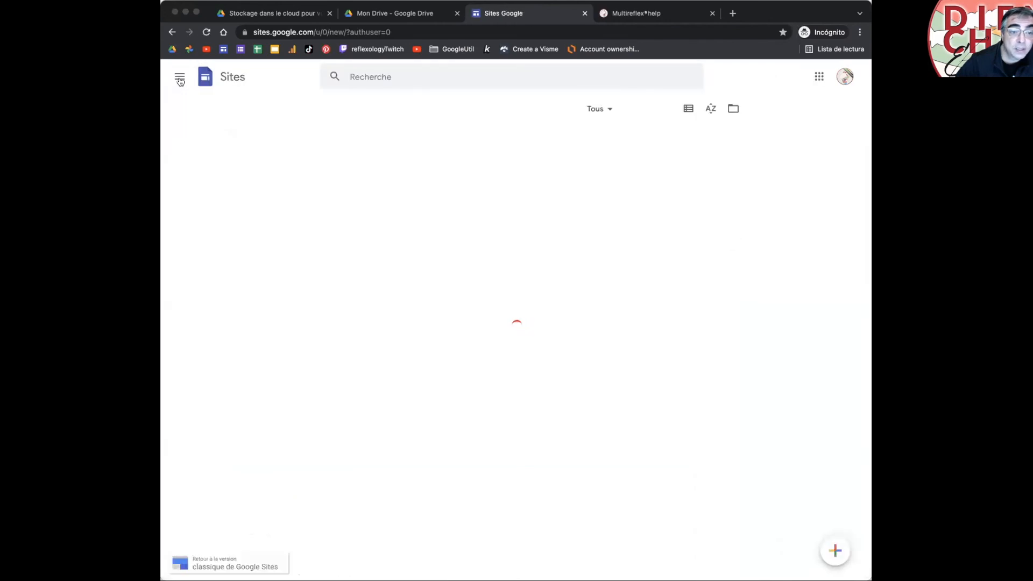
scroll(614, 384, down, 5)
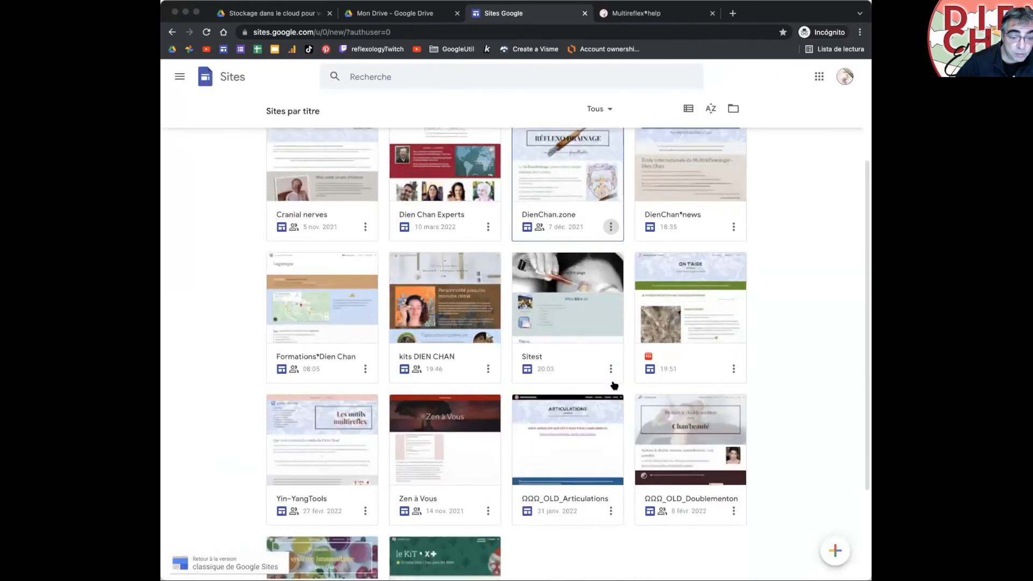
scroll(614, 385, up, 3)
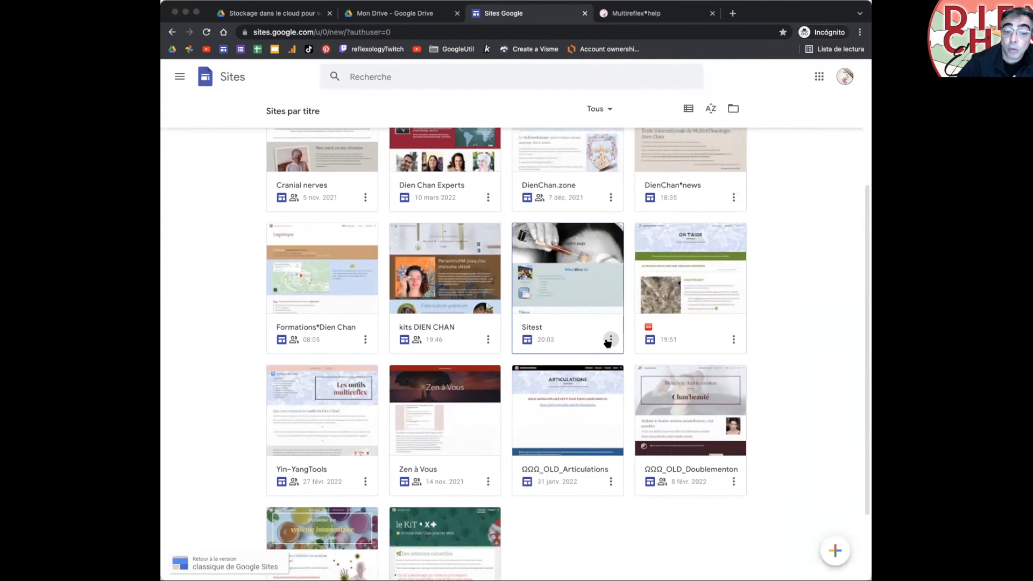
click(560, 338)
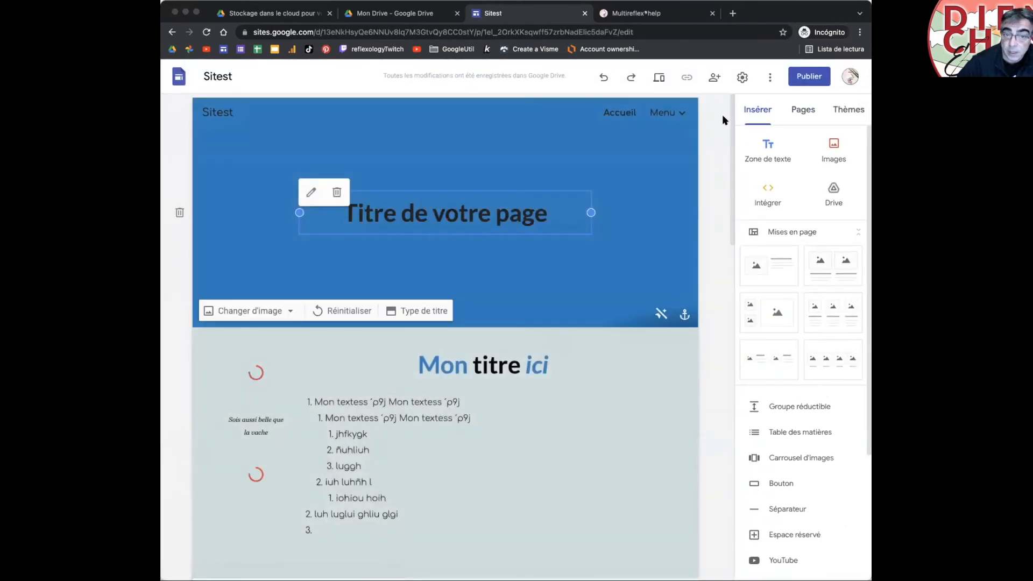
click(714, 77)
click(441, 362)
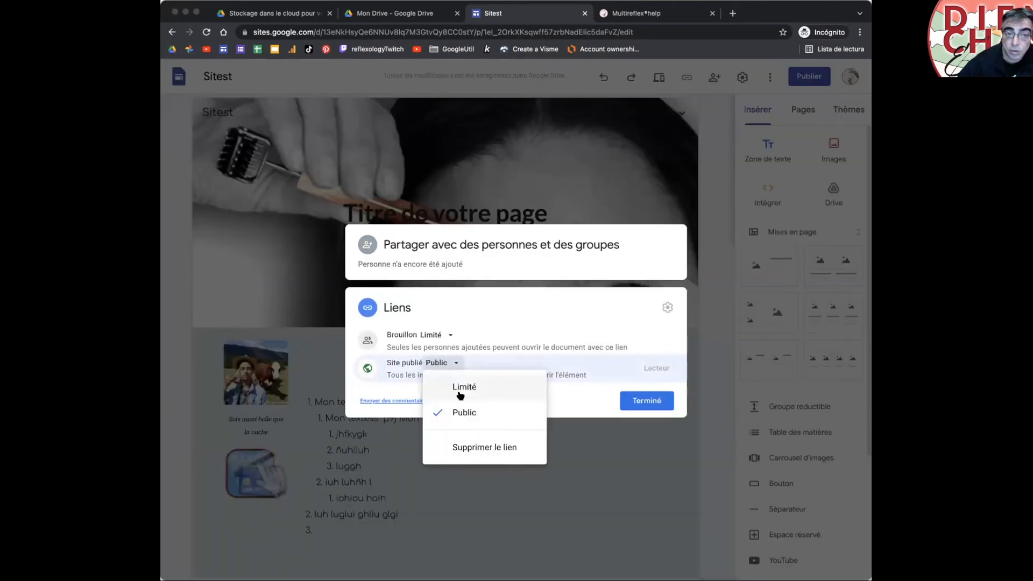
click(517, 287)
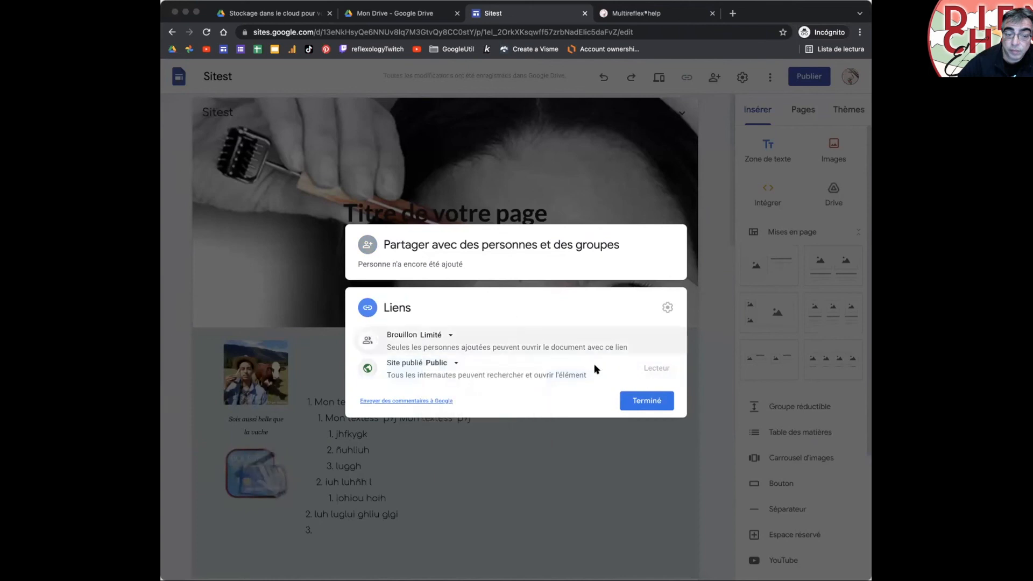
click(624, 399)
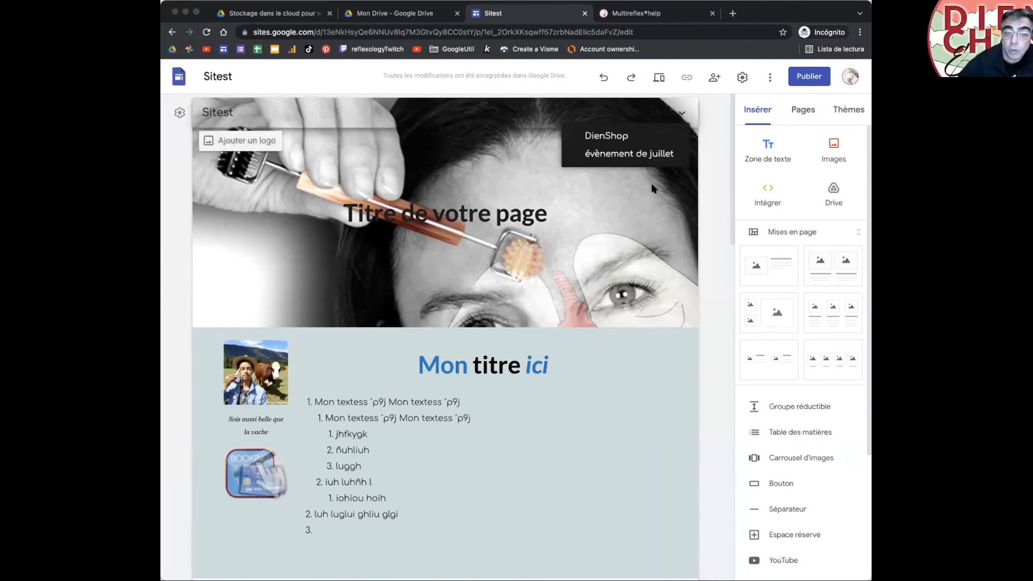
mouse_move(575, 323)
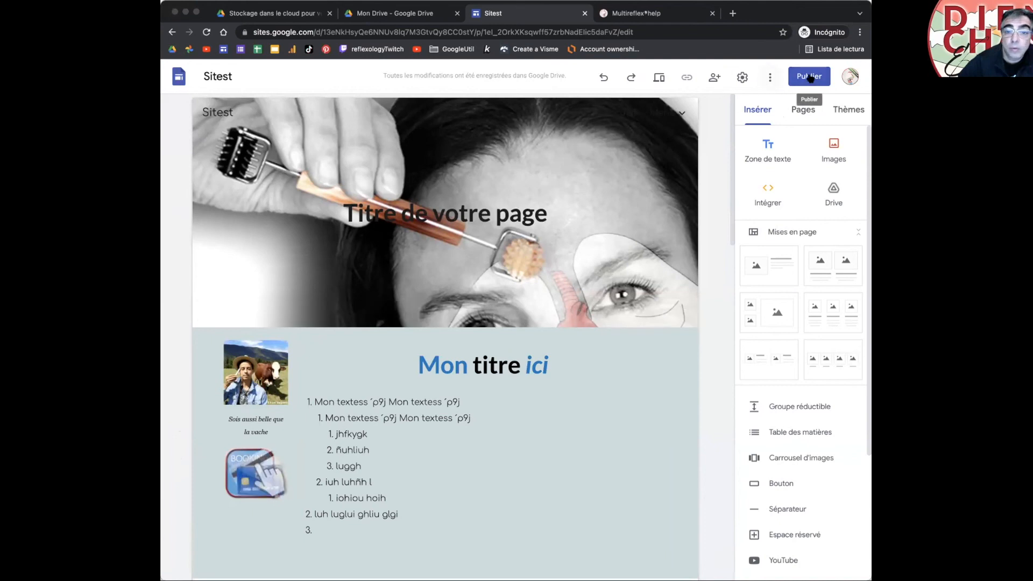
mouse_move(471, 313)
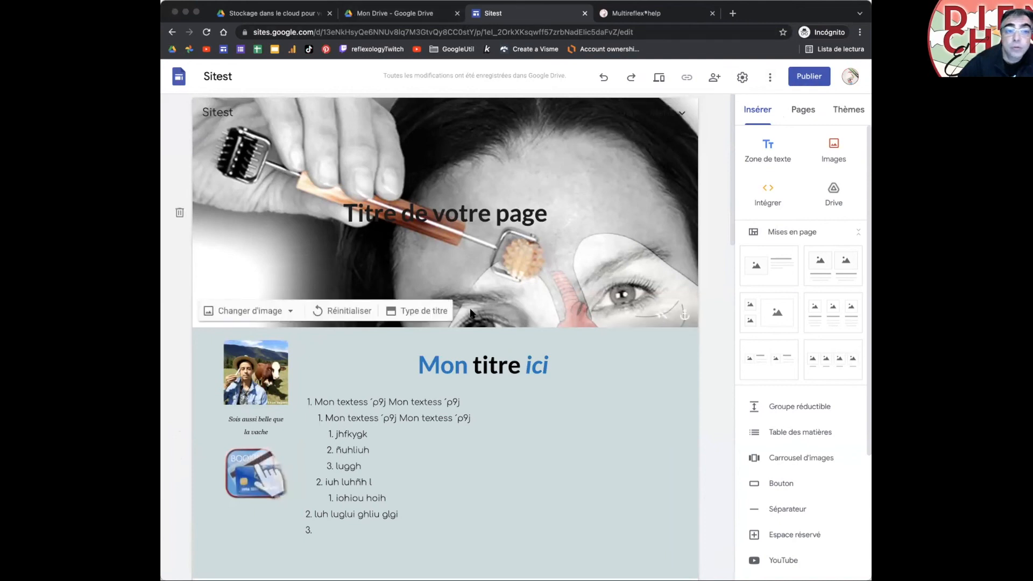
click(743, 77)
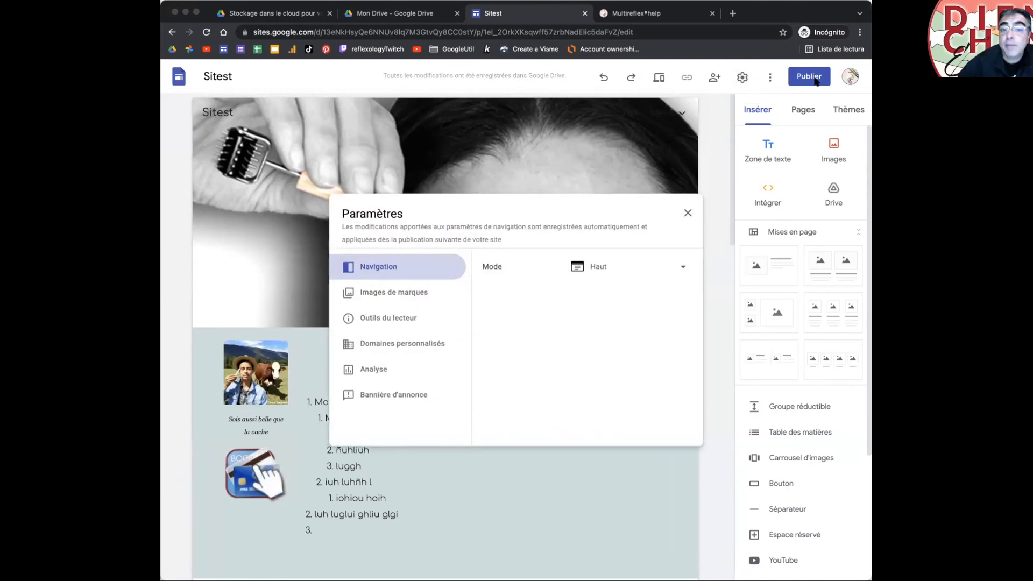
click(686, 214)
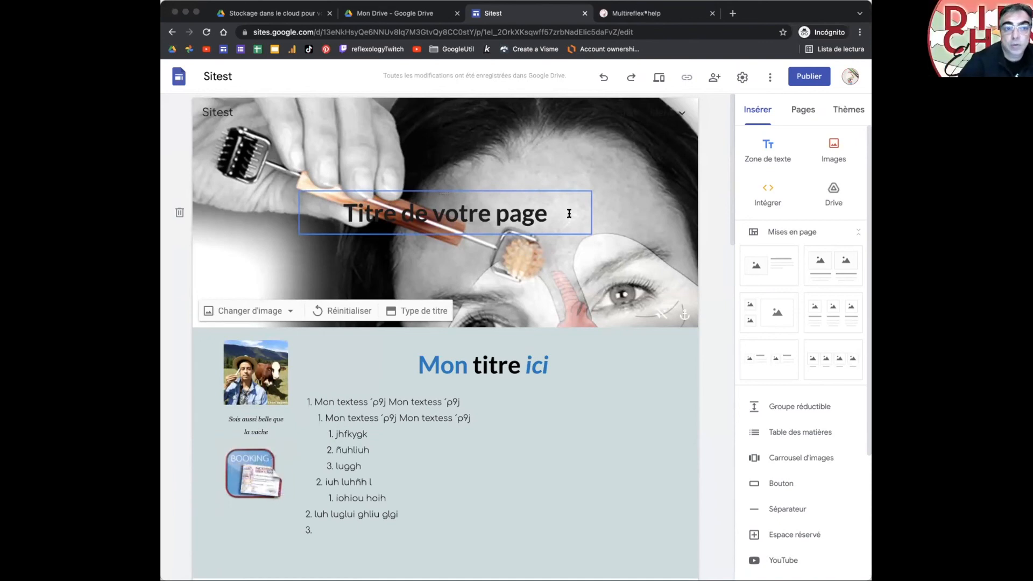
Step: Share Sitest with the first suggested contact as Éditeur and send the invitation
click(714, 77)
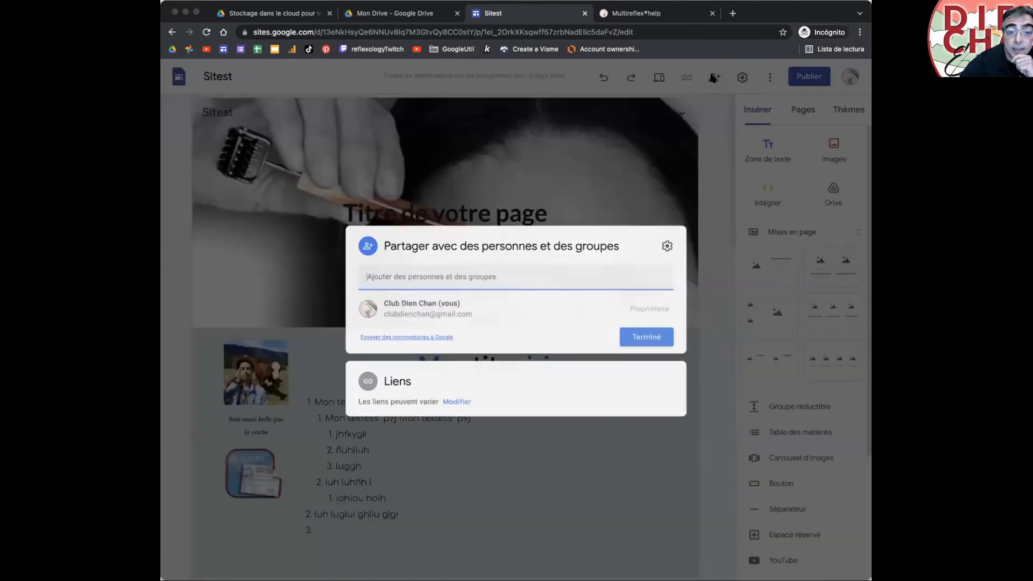
click(407, 274)
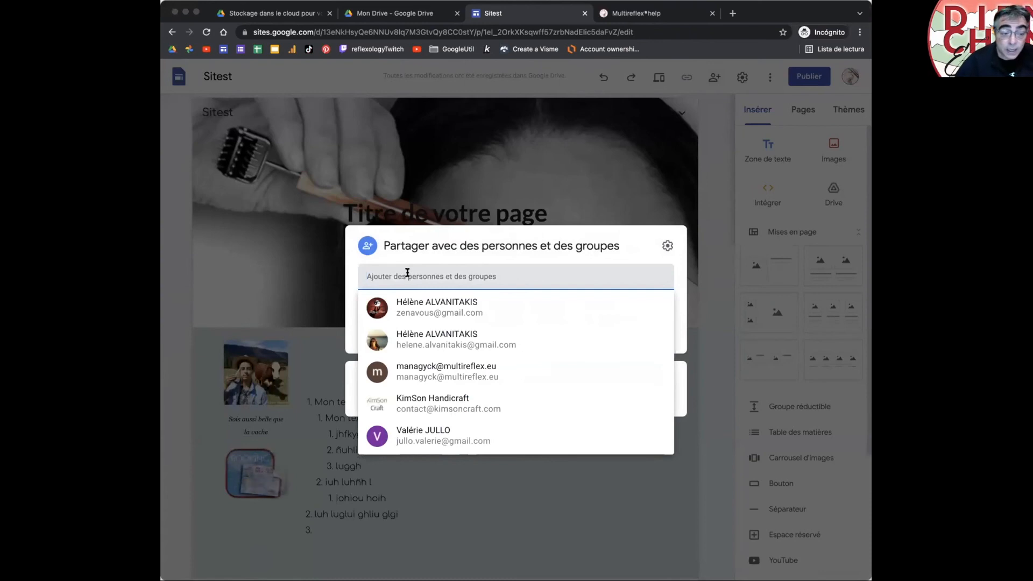
click(437, 308)
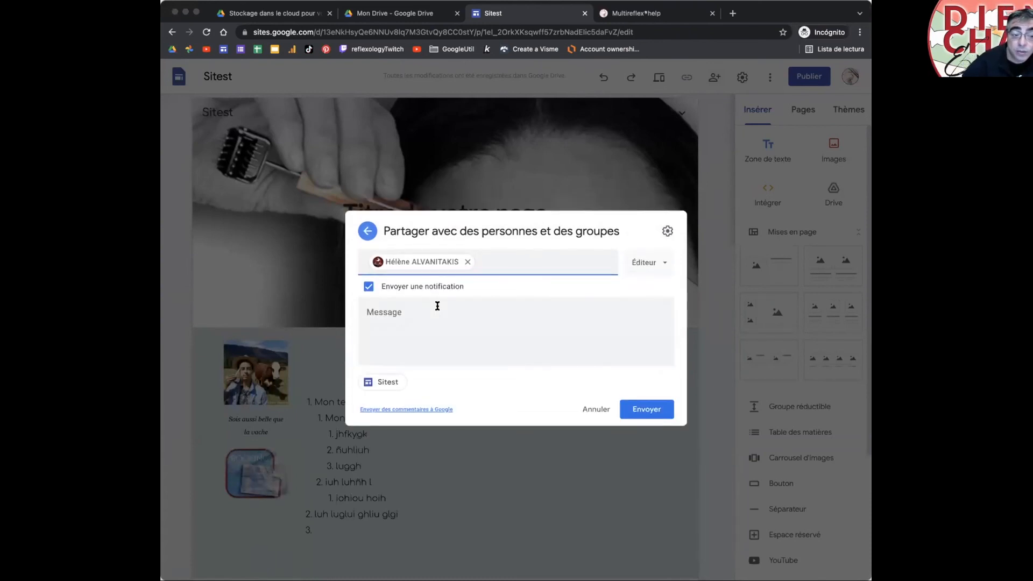
click(640, 262)
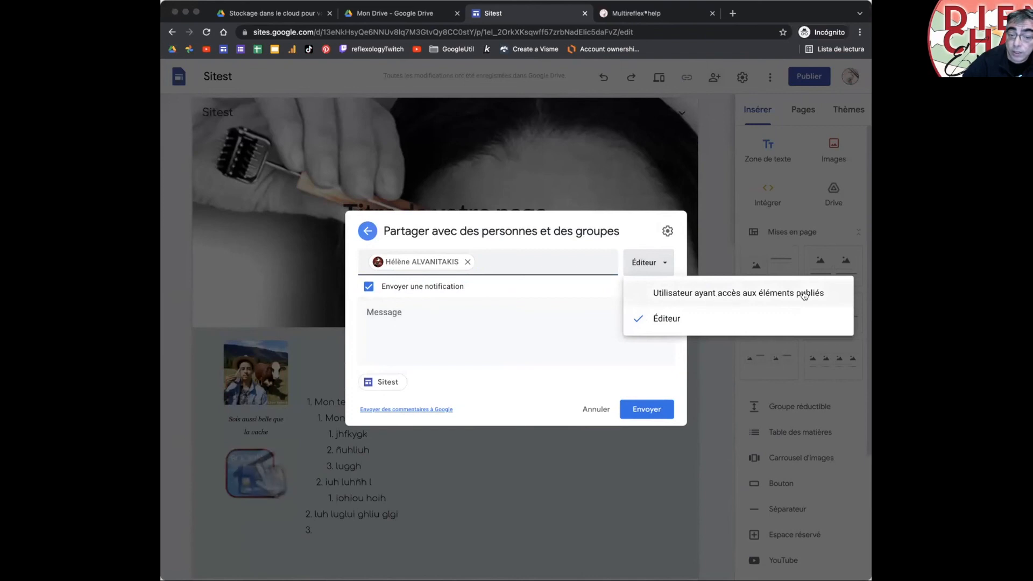
click(659, 321)
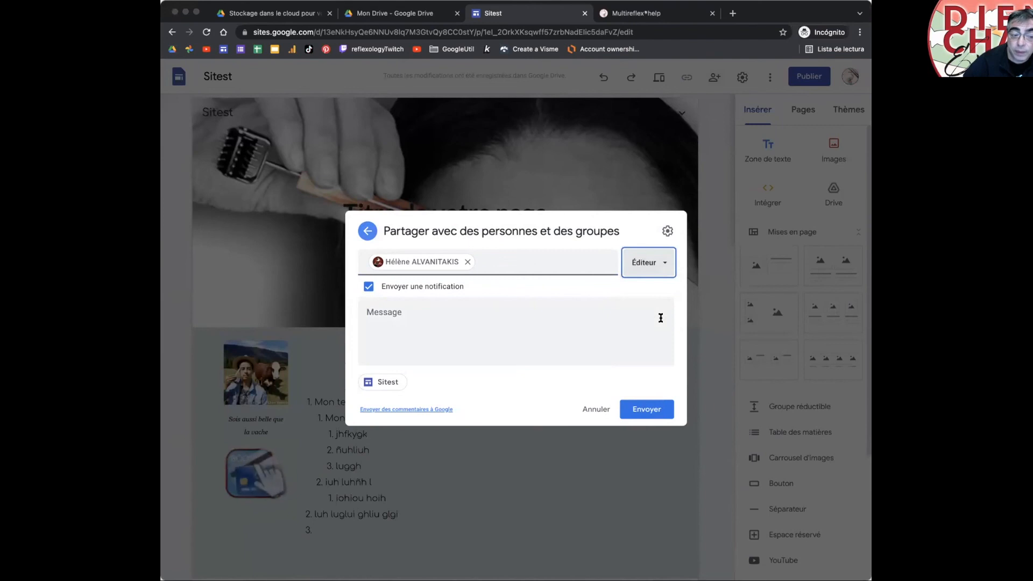
click(654, 409)
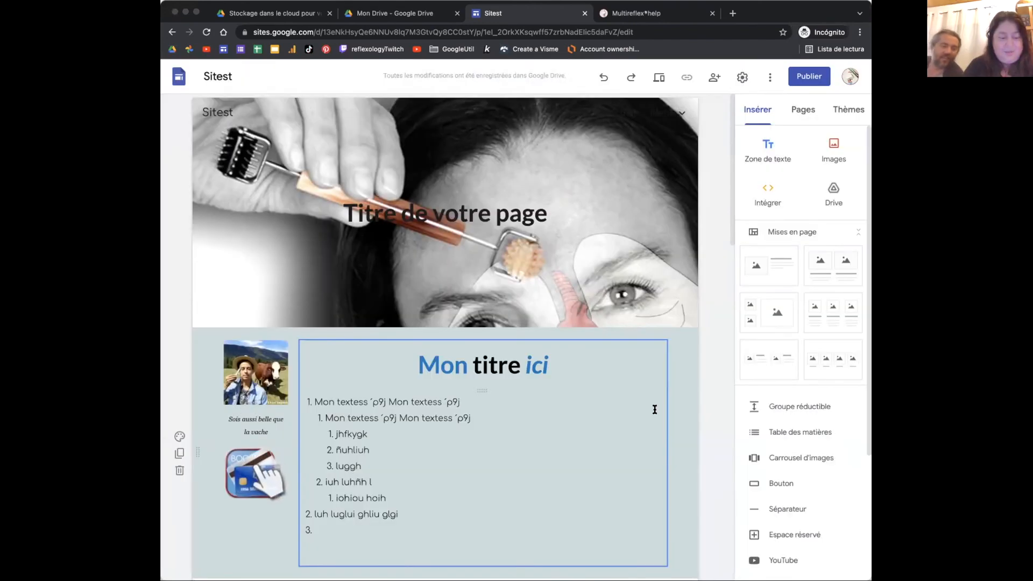